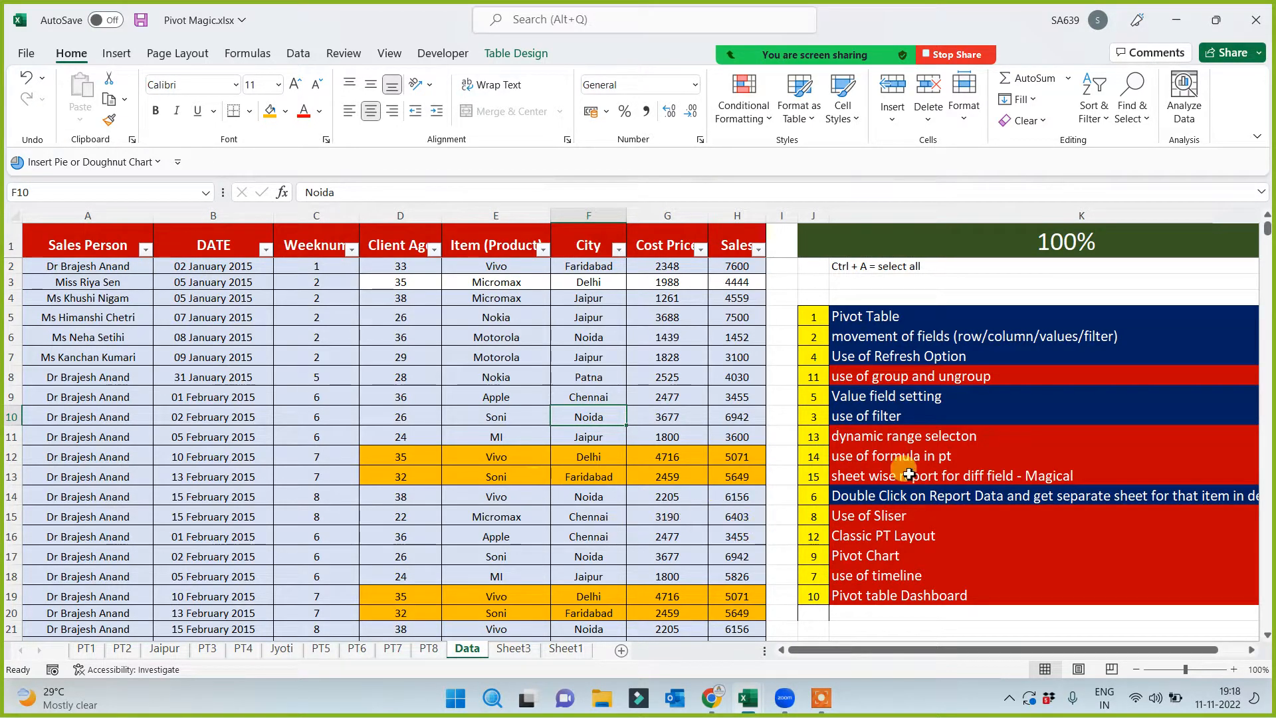
click(907, 319)
drag(906, 360, 900, 589)
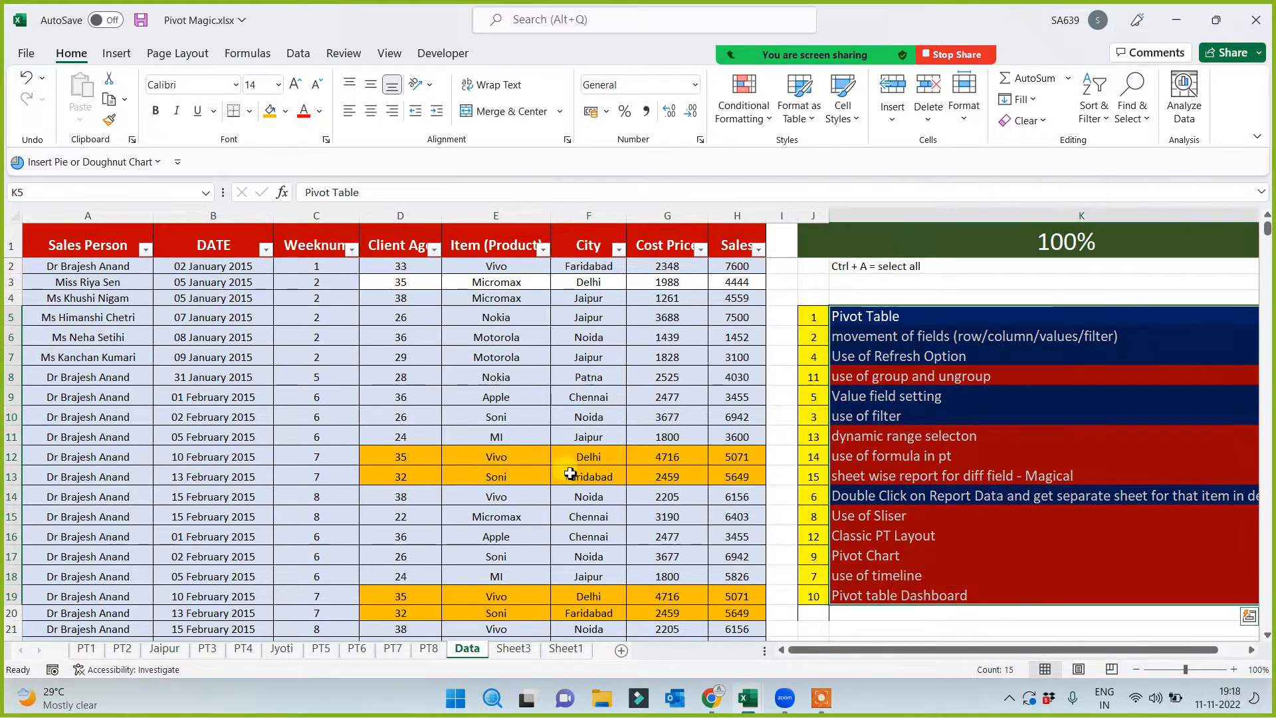
click(598, 433)
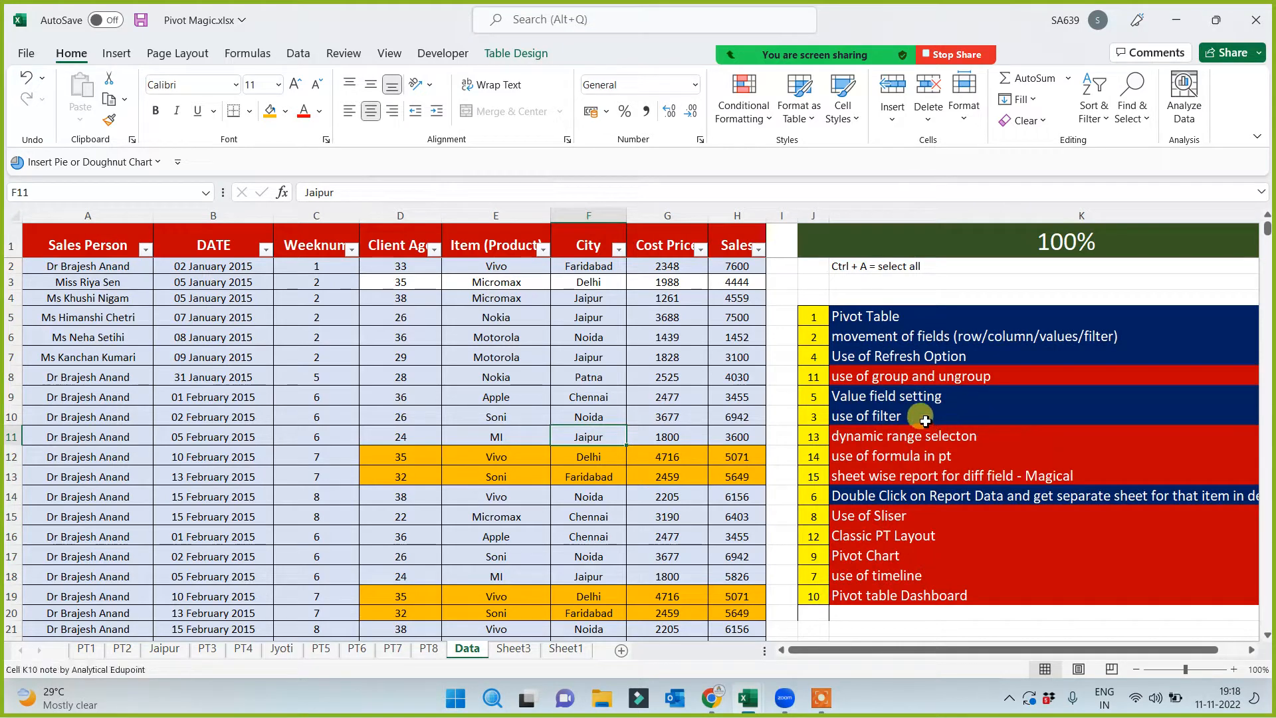
Fill the "use of group and ungroup" cell in the topic list with the standard Blue colour
click(904, 377)
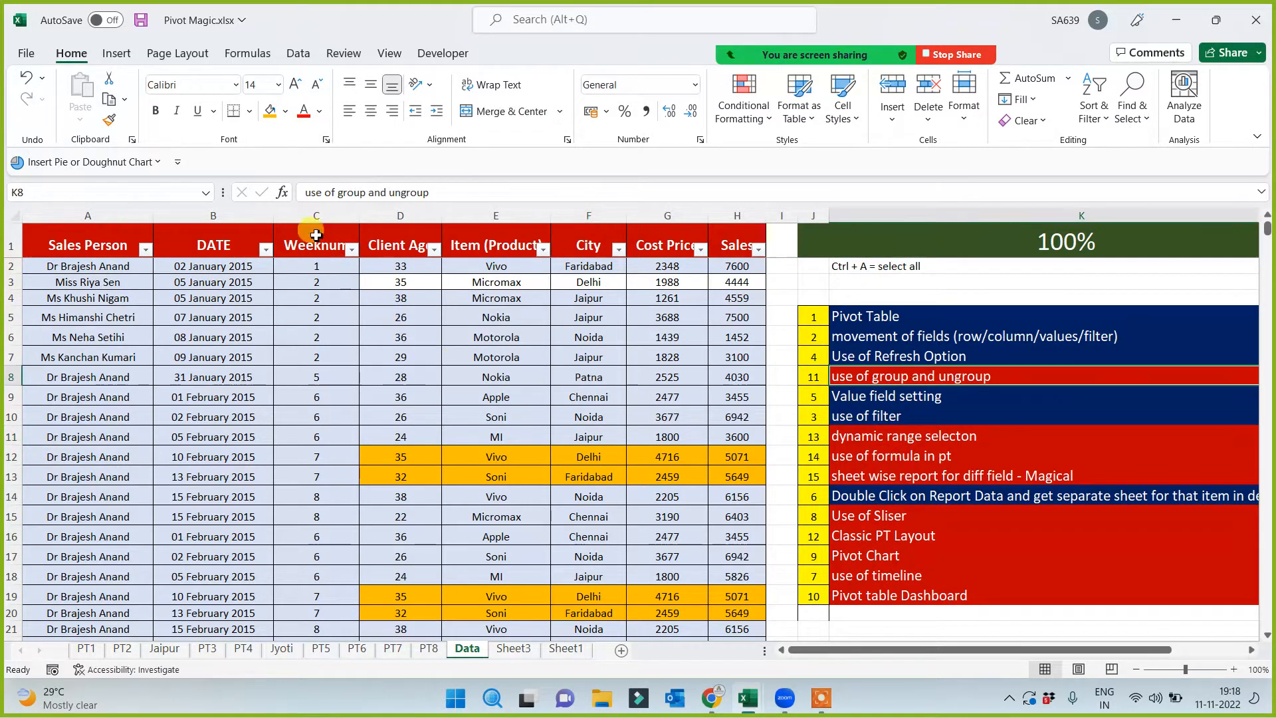
click(269, 111)
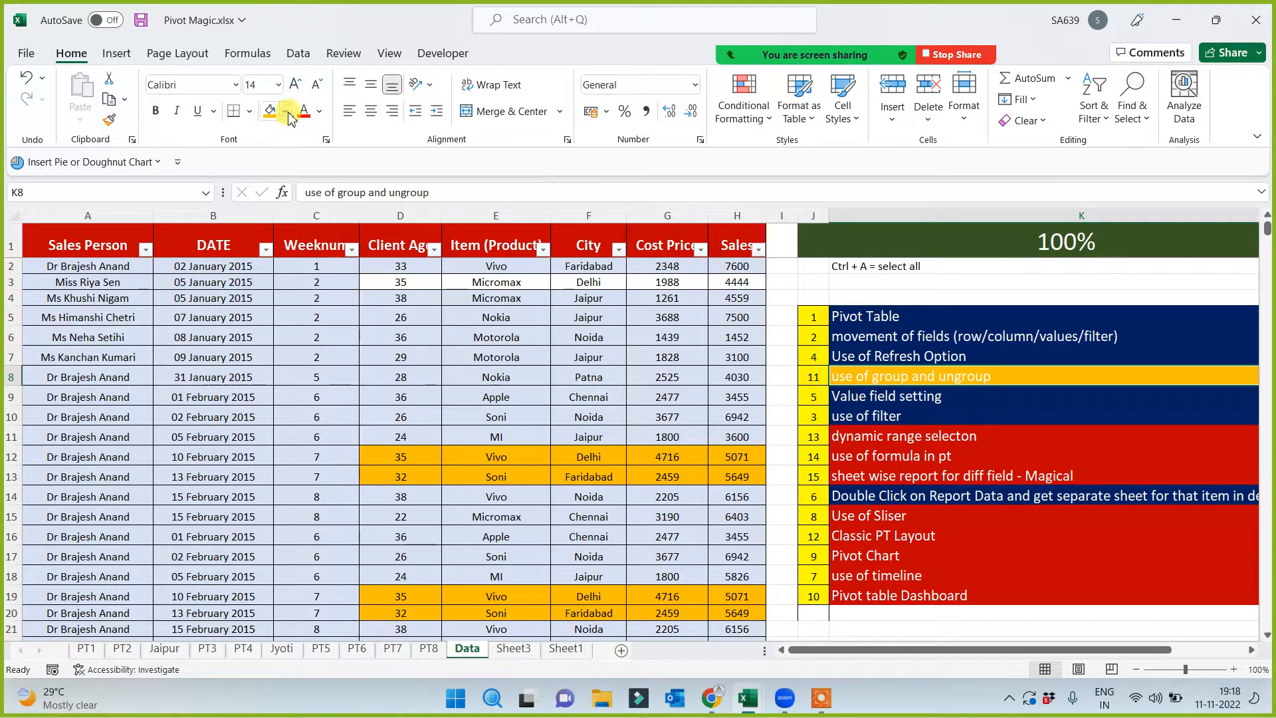
click(285, 110)
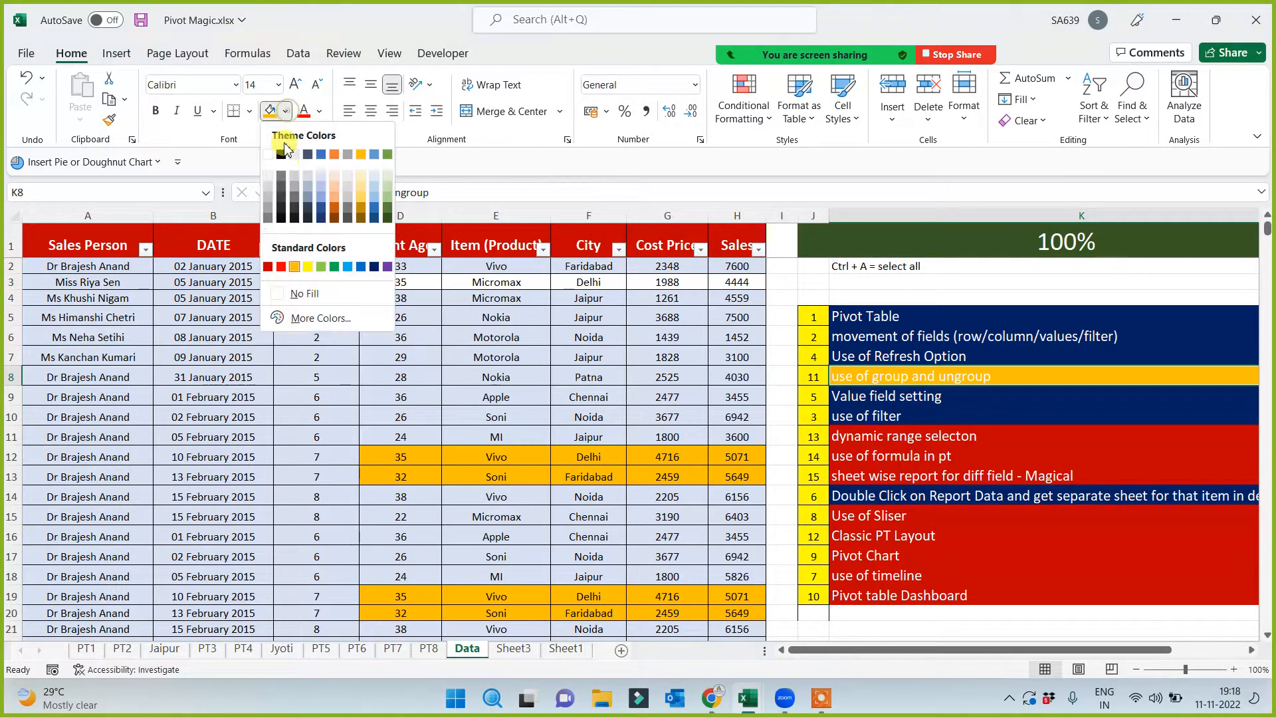
click(361, 267)
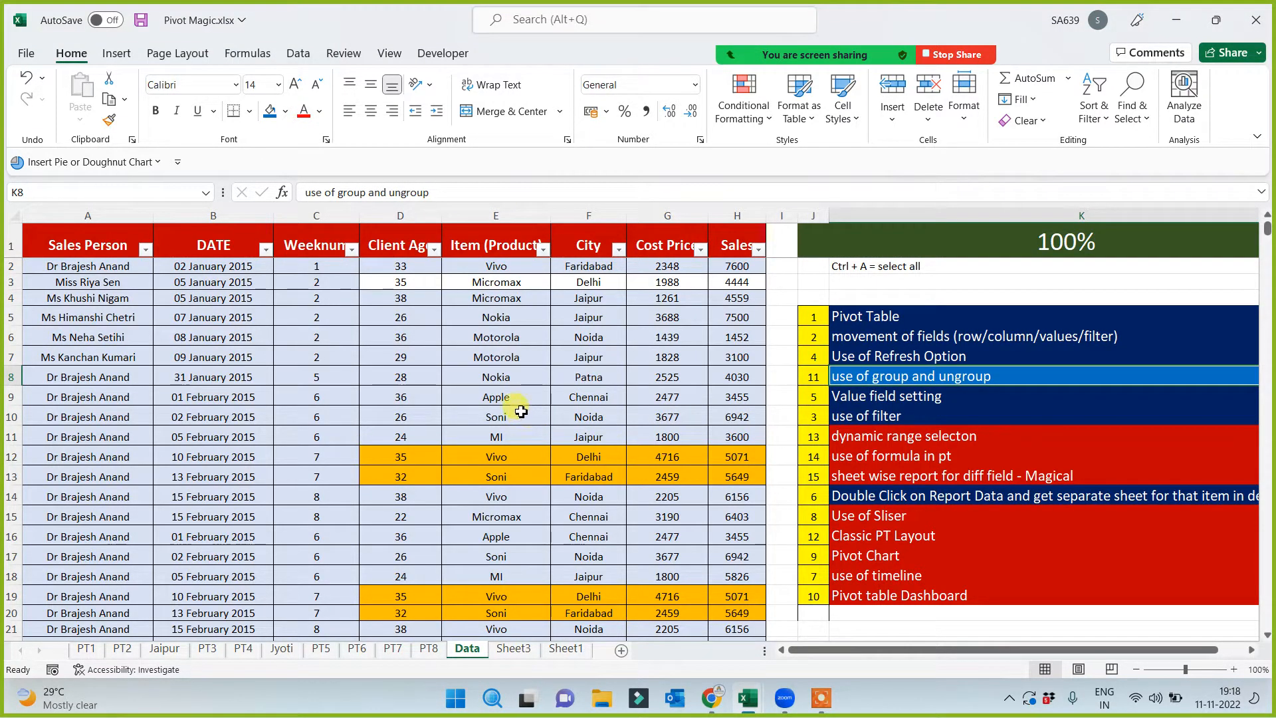
Insert a PivotTable on a new worksheet from the entire sales data table
click(399, 418)
click(317, 393)
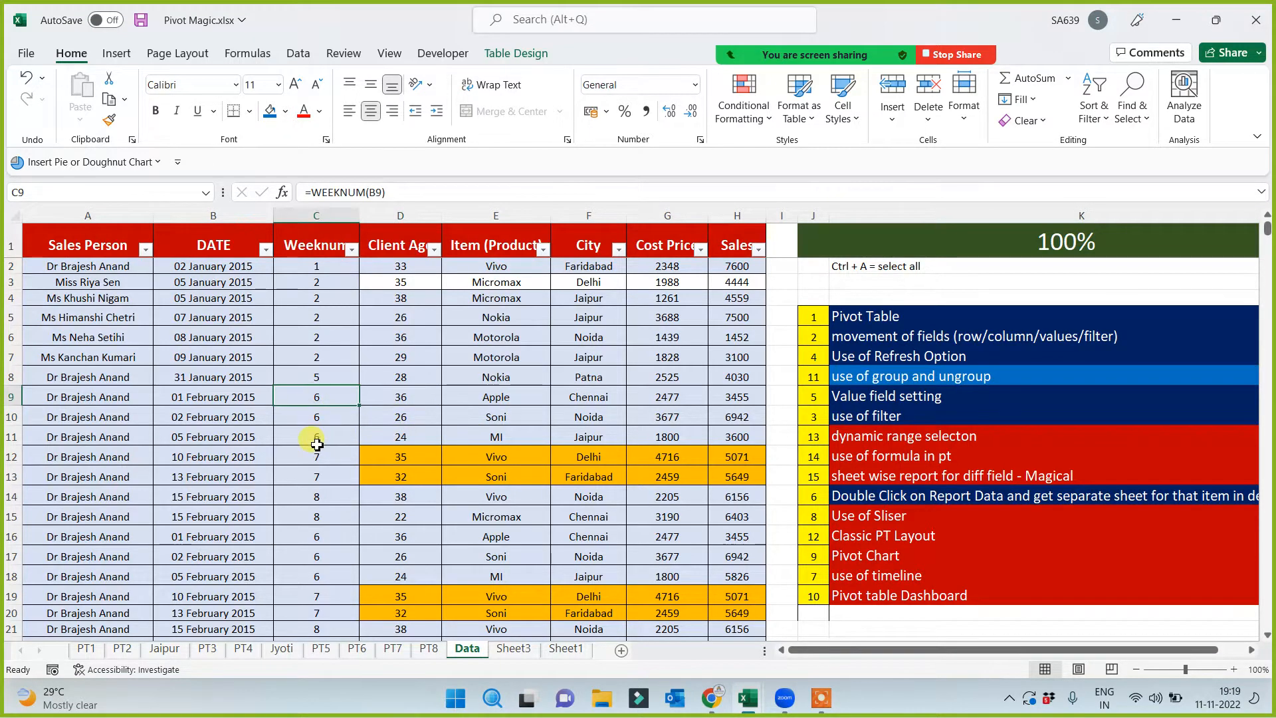
key(ctrl+a)
key(ctrl+a)
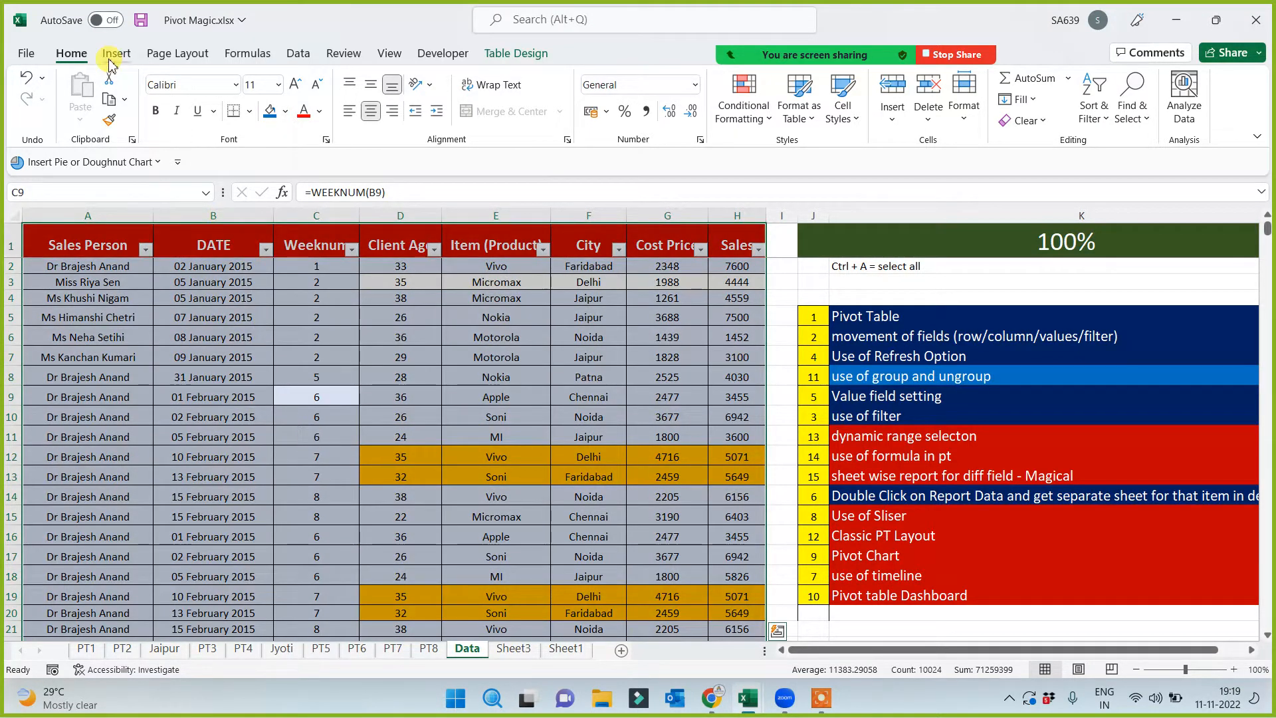
click(113, 54)
click(40, 93)
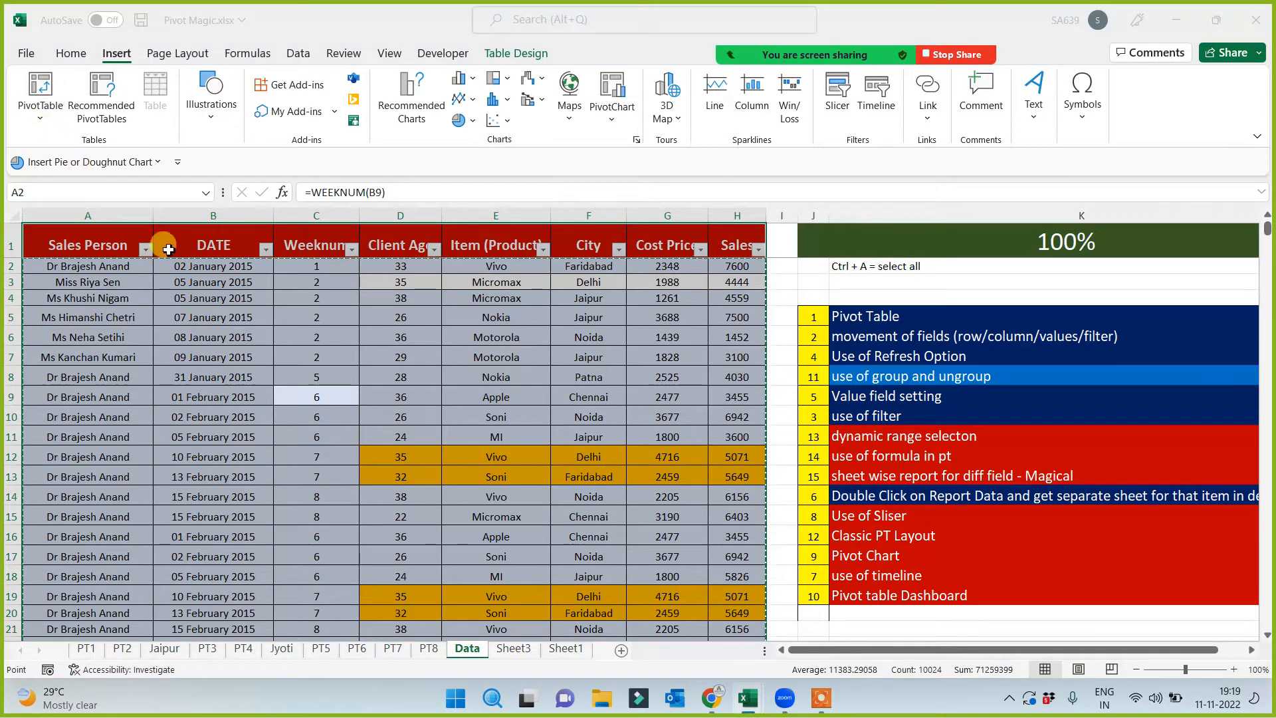
click(532, 538)
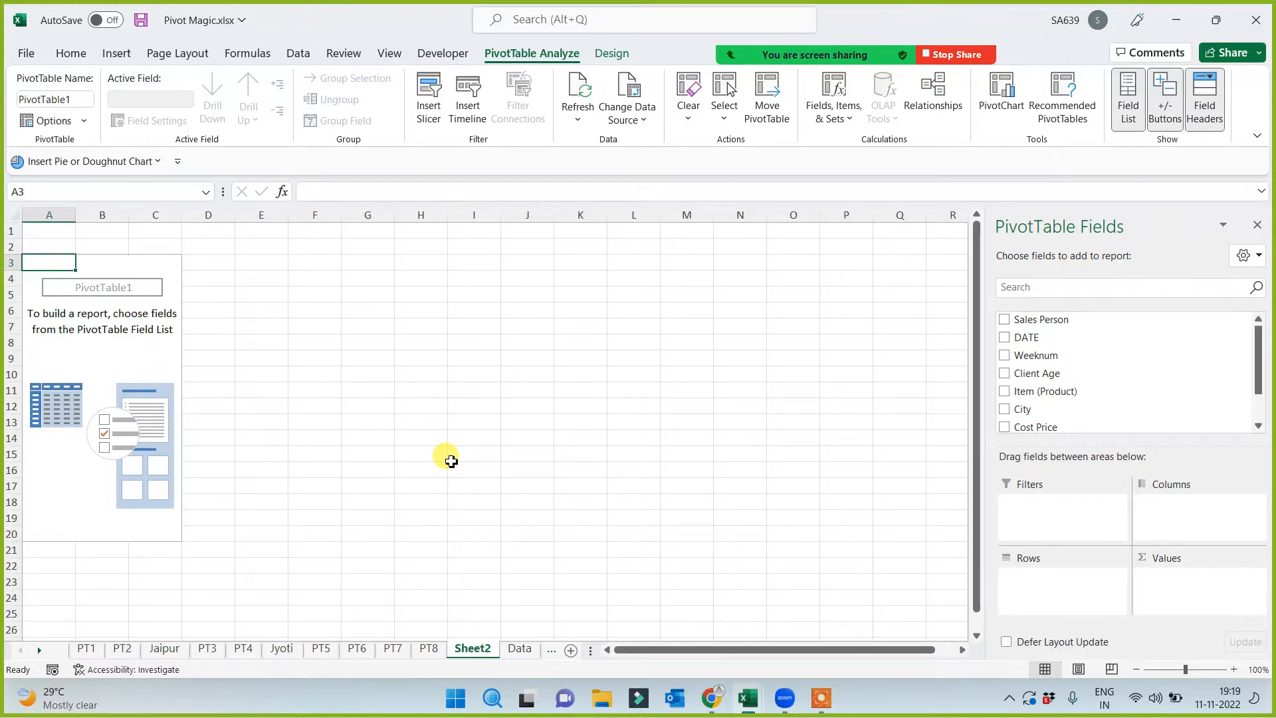
Add DATE to the PivotTable's rows and Sales to its values
click(1026, 337)
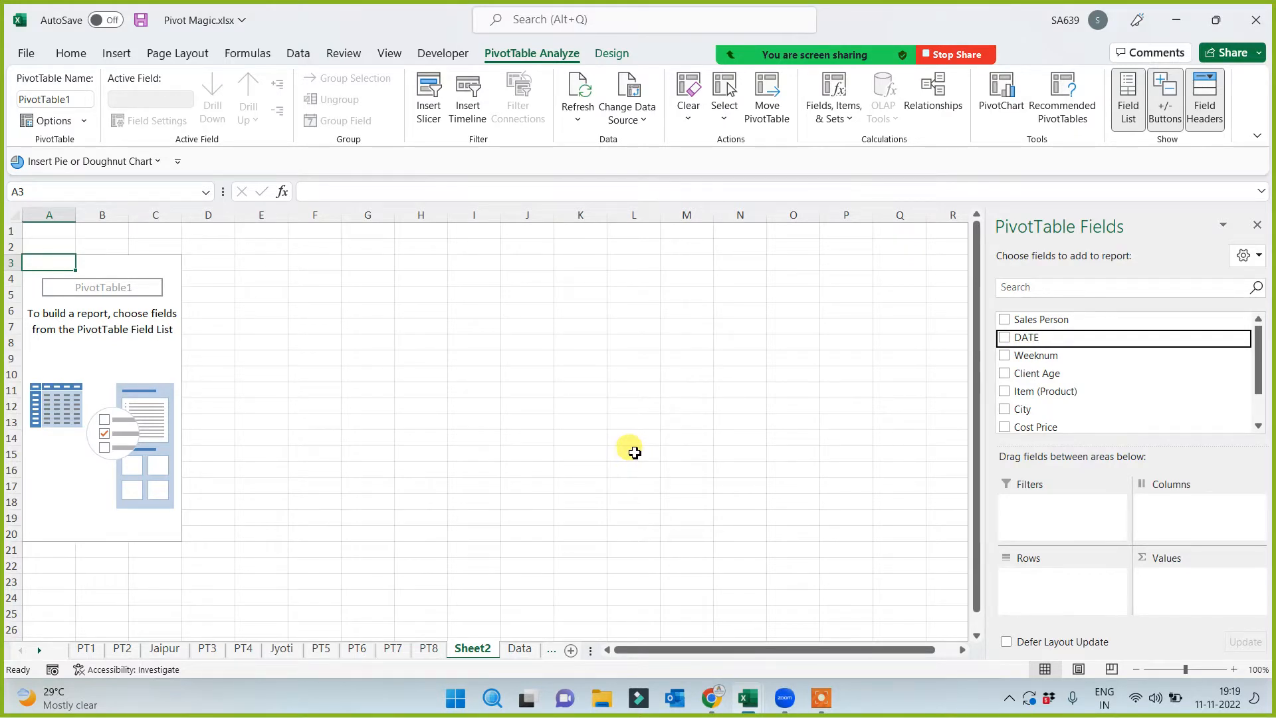
drag(1043, 336, 1048, 580)
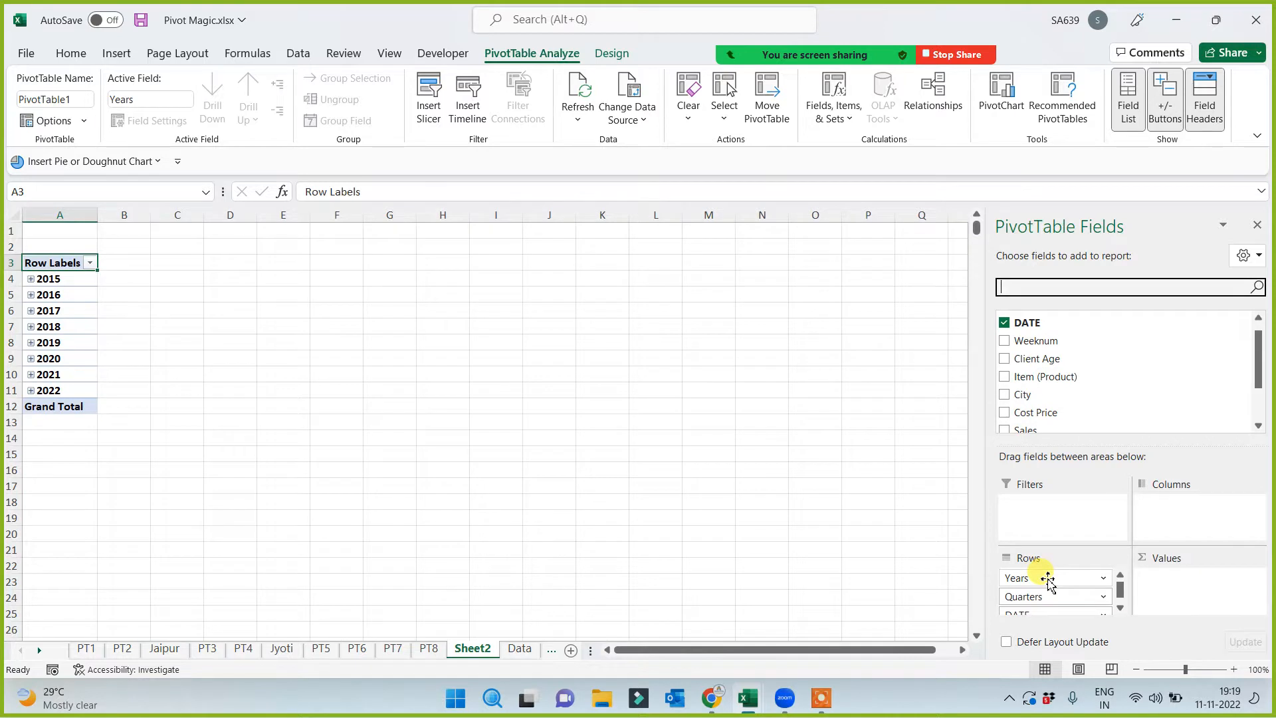
drag(1257, 367, 1257, 402)
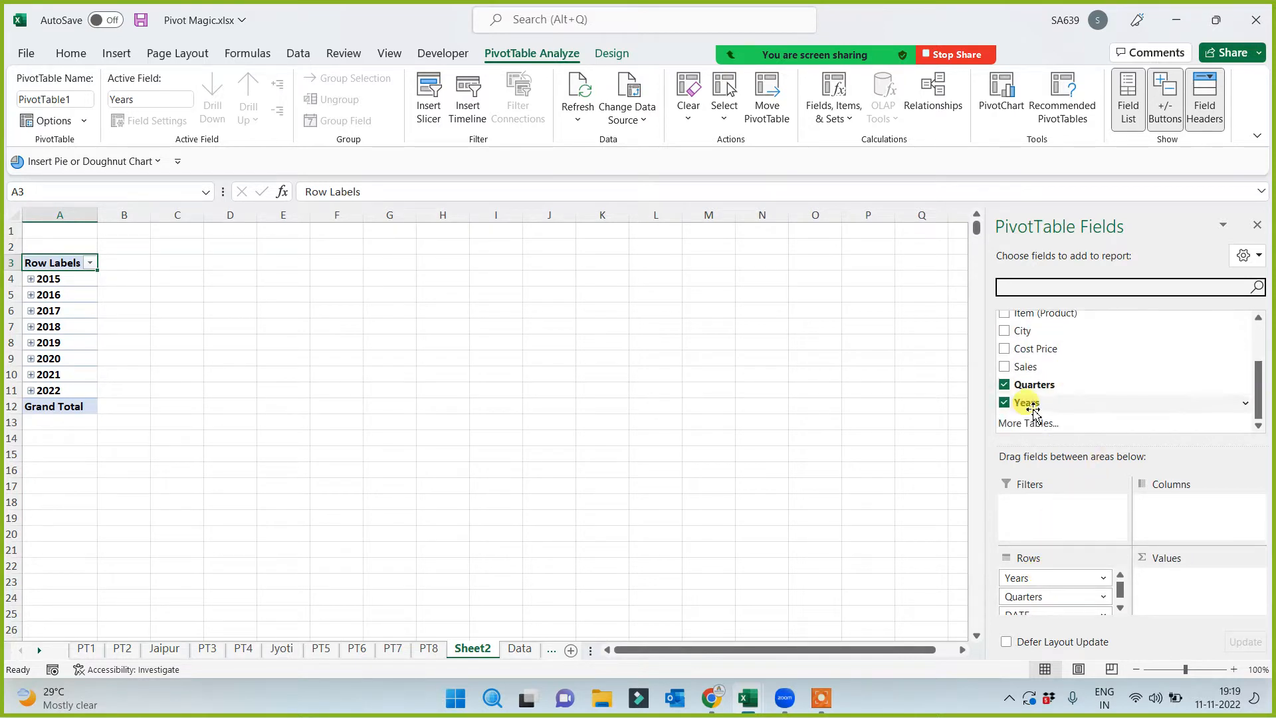
drag(1033, 366, 1186, 587)
ctrl+scroll(333, 484, up, 4)
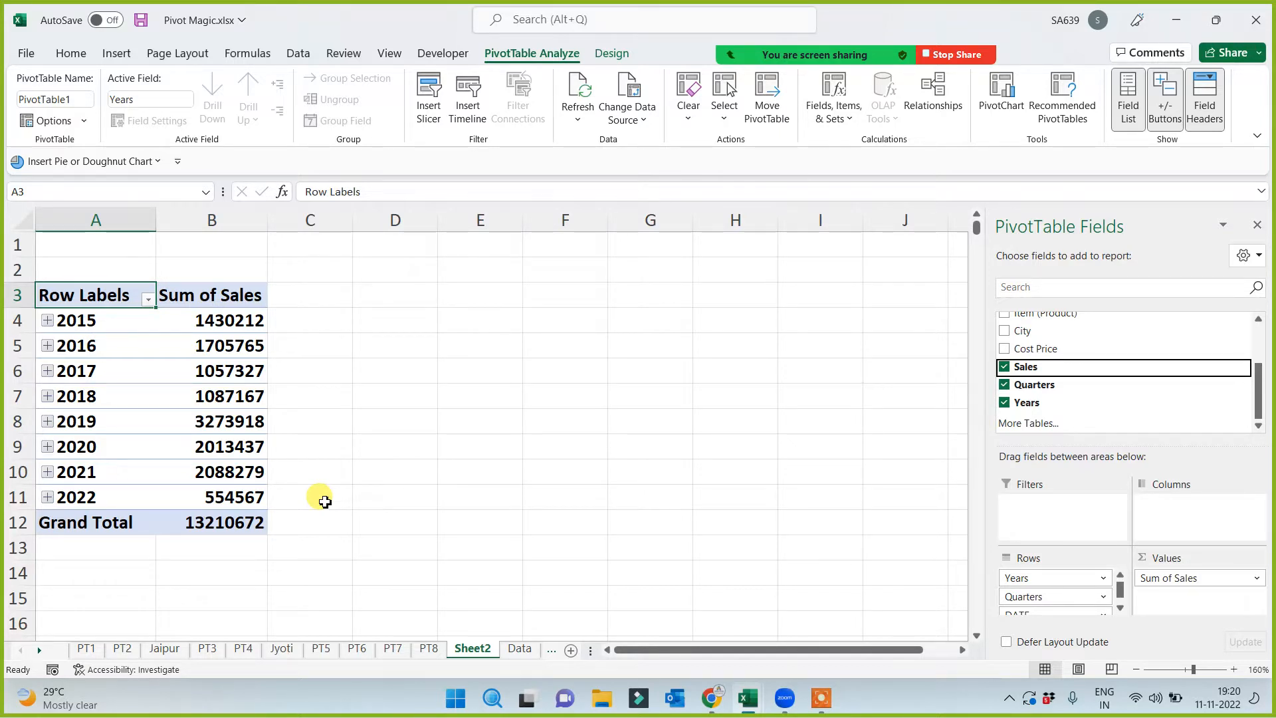
Group the PivotTable's date rows by Months only, leaving out Quarters and Years
right_click(126, 352)
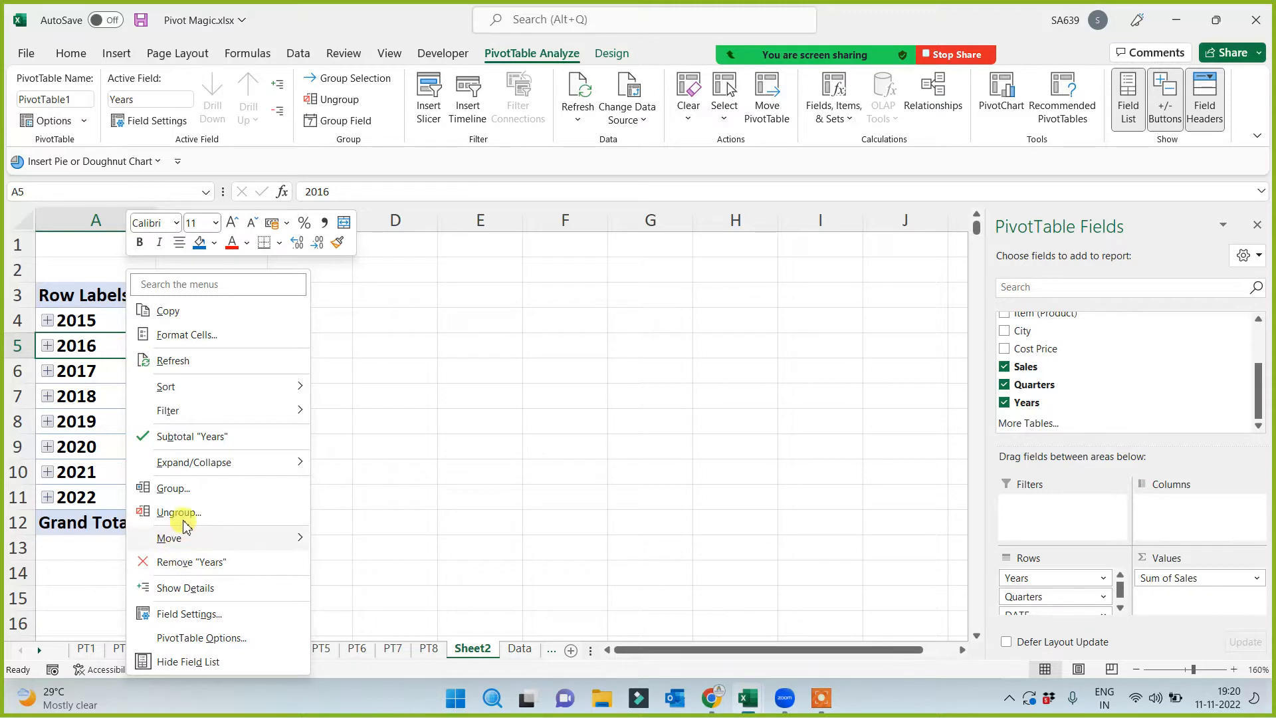
click(171, 490)
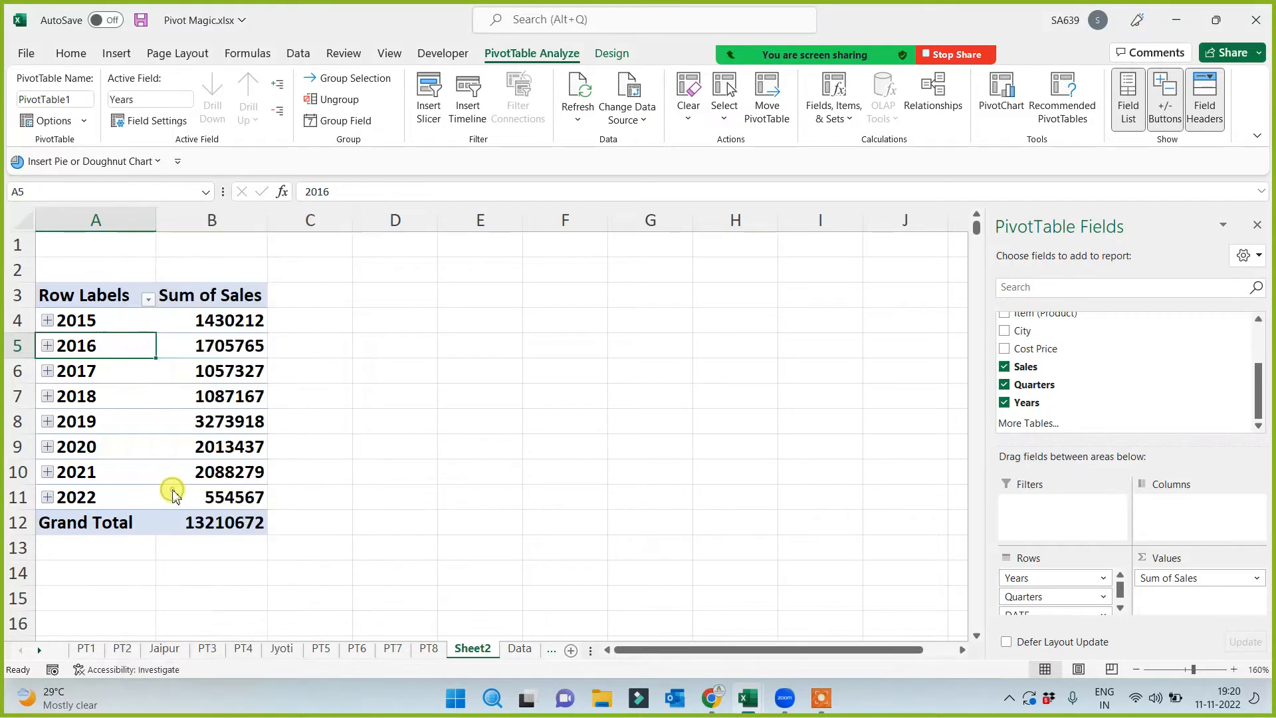
drag(171, 359, 513, 310)
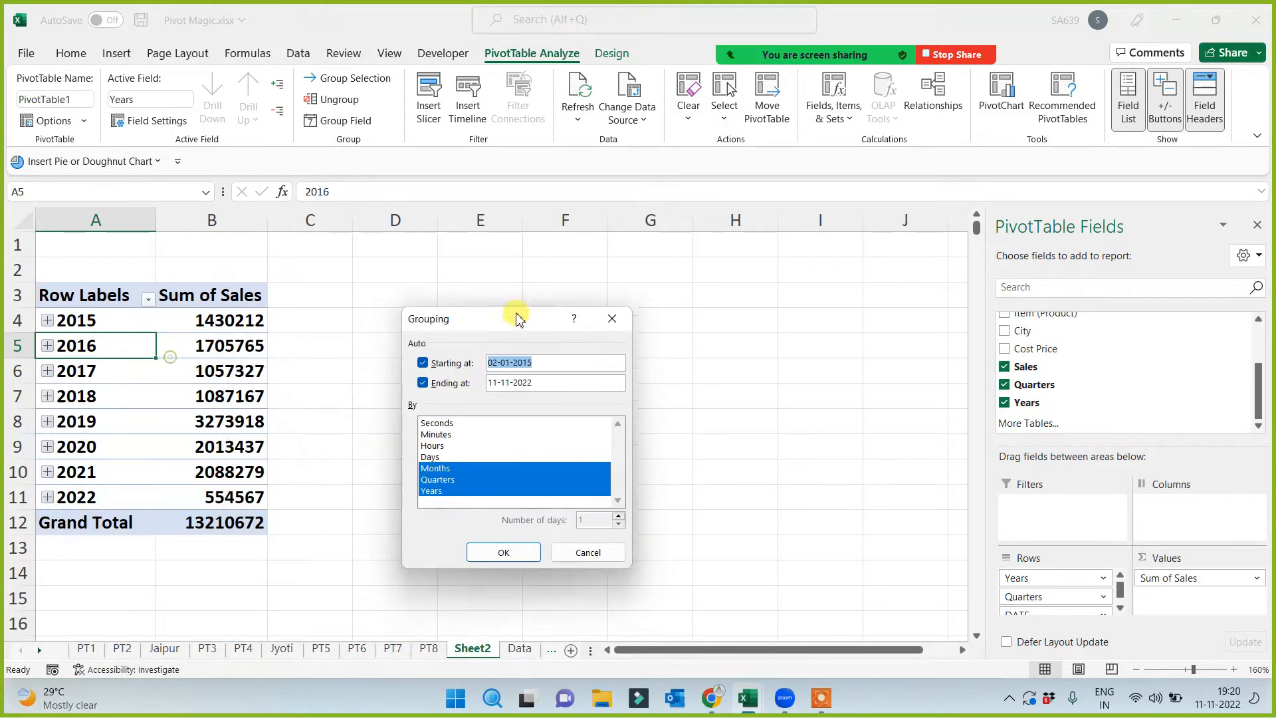
click(465, 472)
click(452, 483)
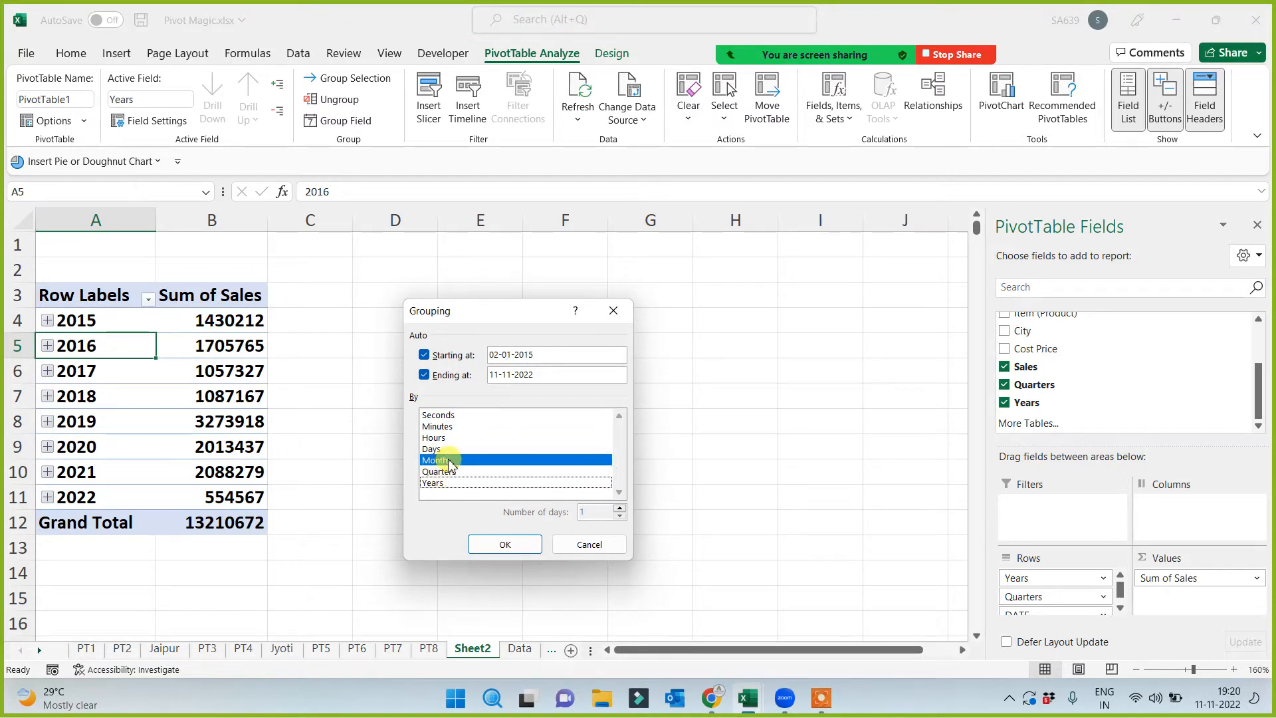
click(517, 551)
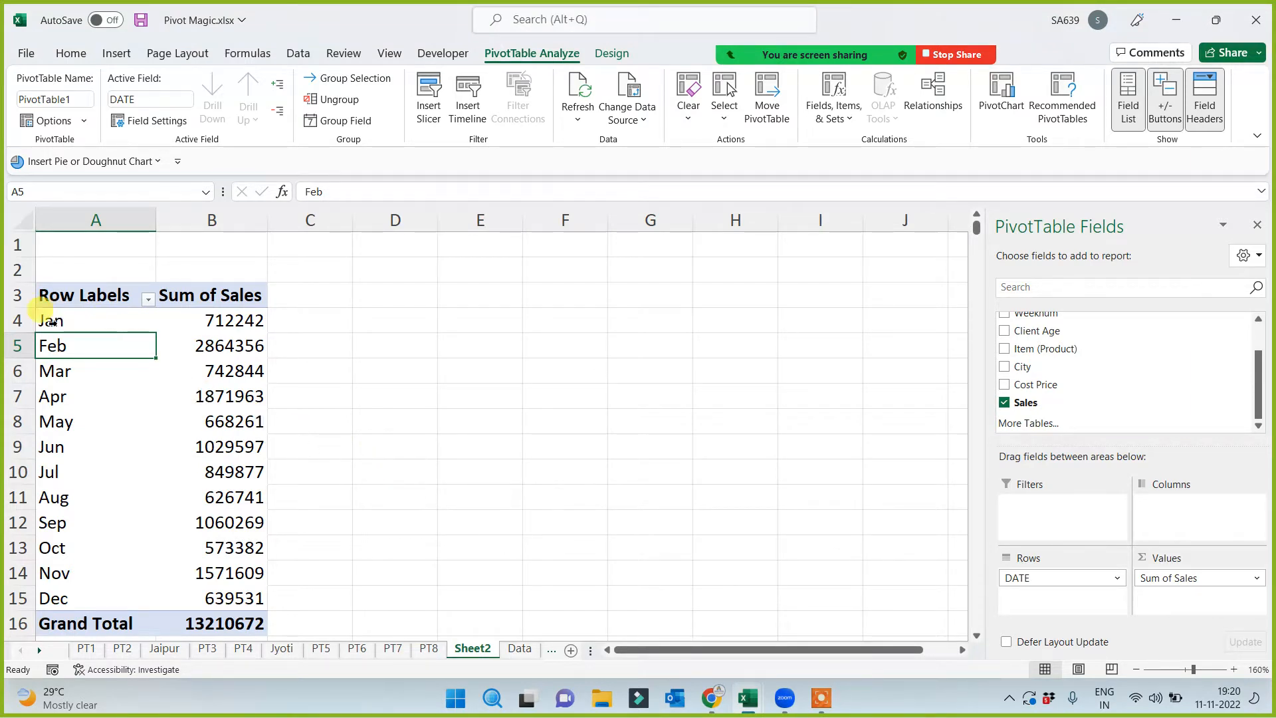
click(28, 323)
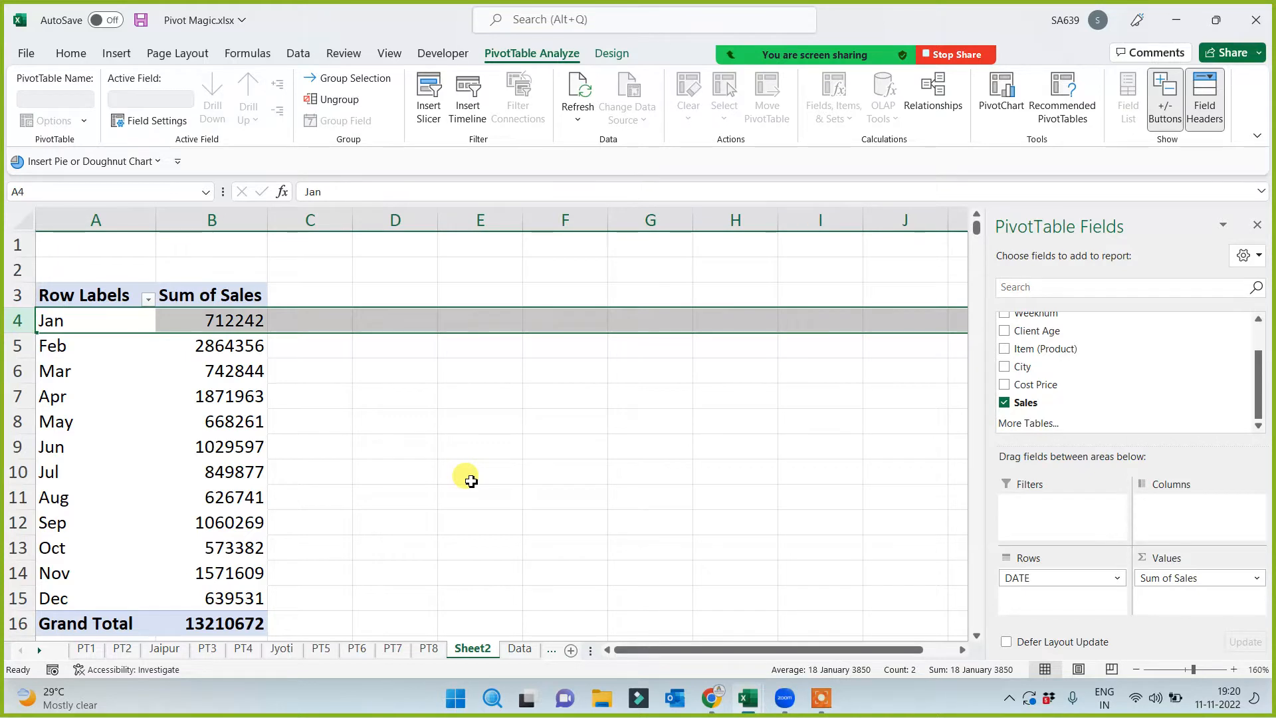
click(18, 341)
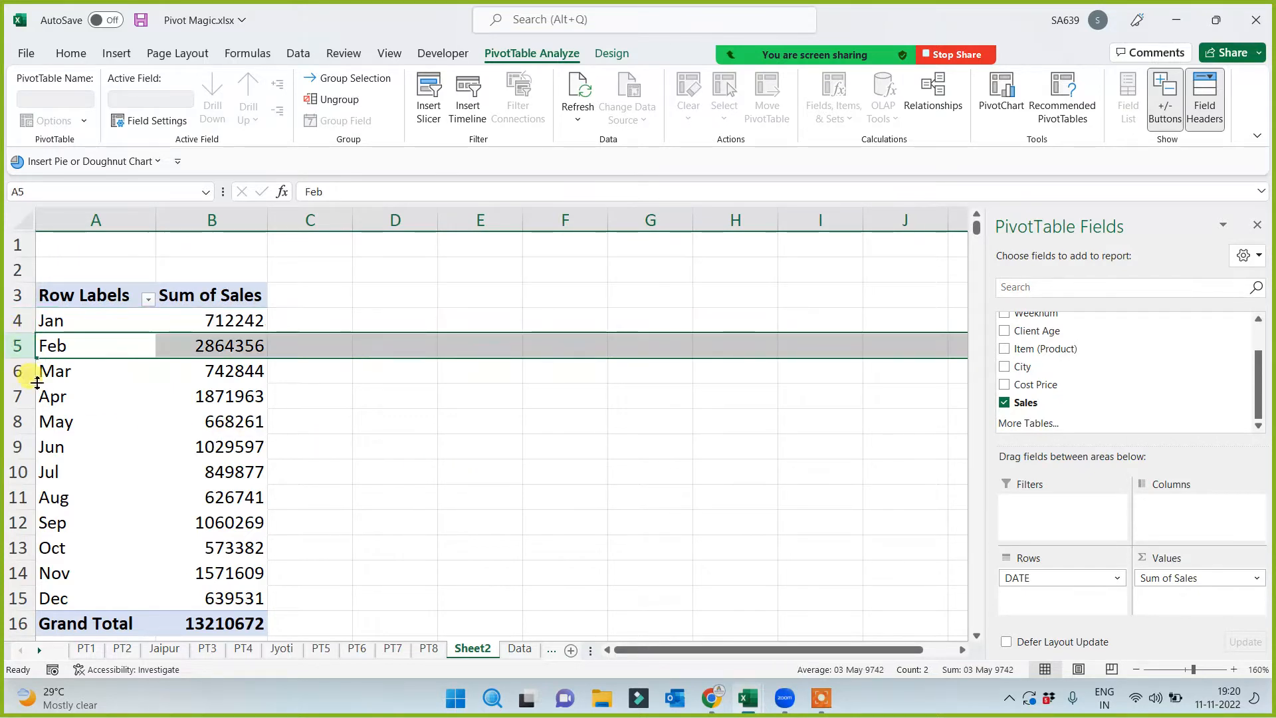
click(22, 370)
click(398, 440)
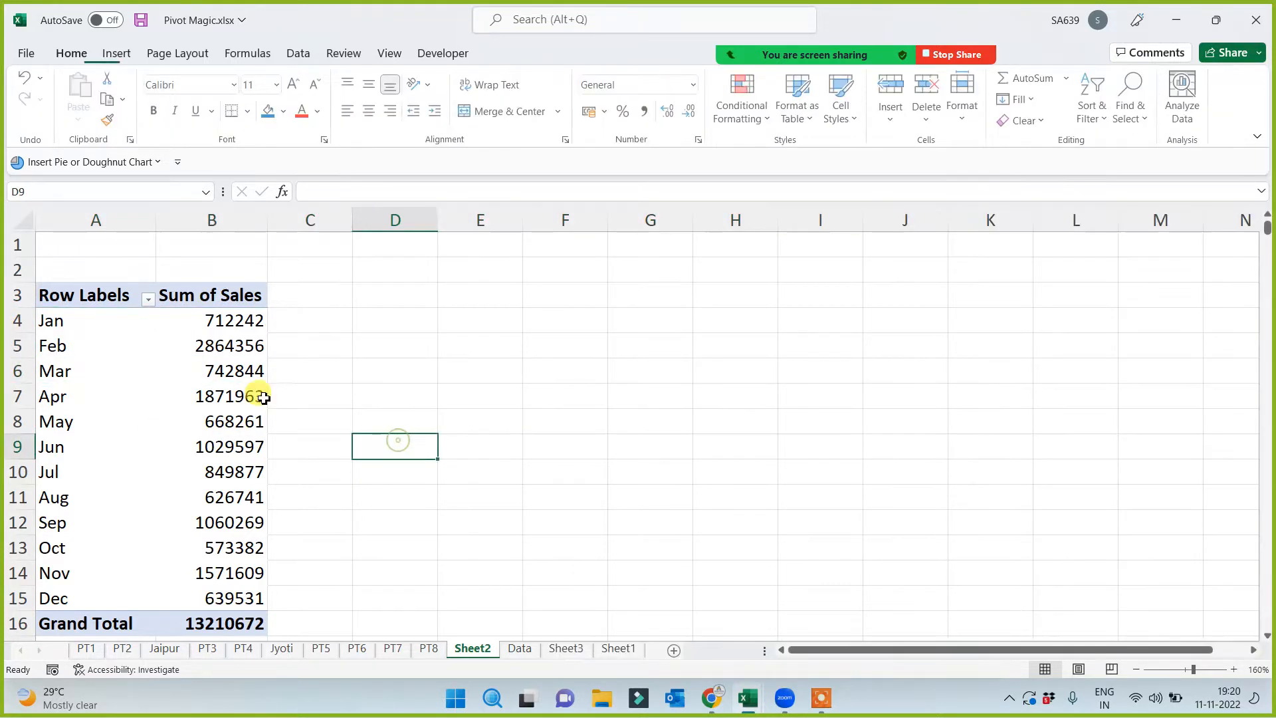
Regroup the PivotTable's date rows by Quarters instead of Months
right_click(118, 323)
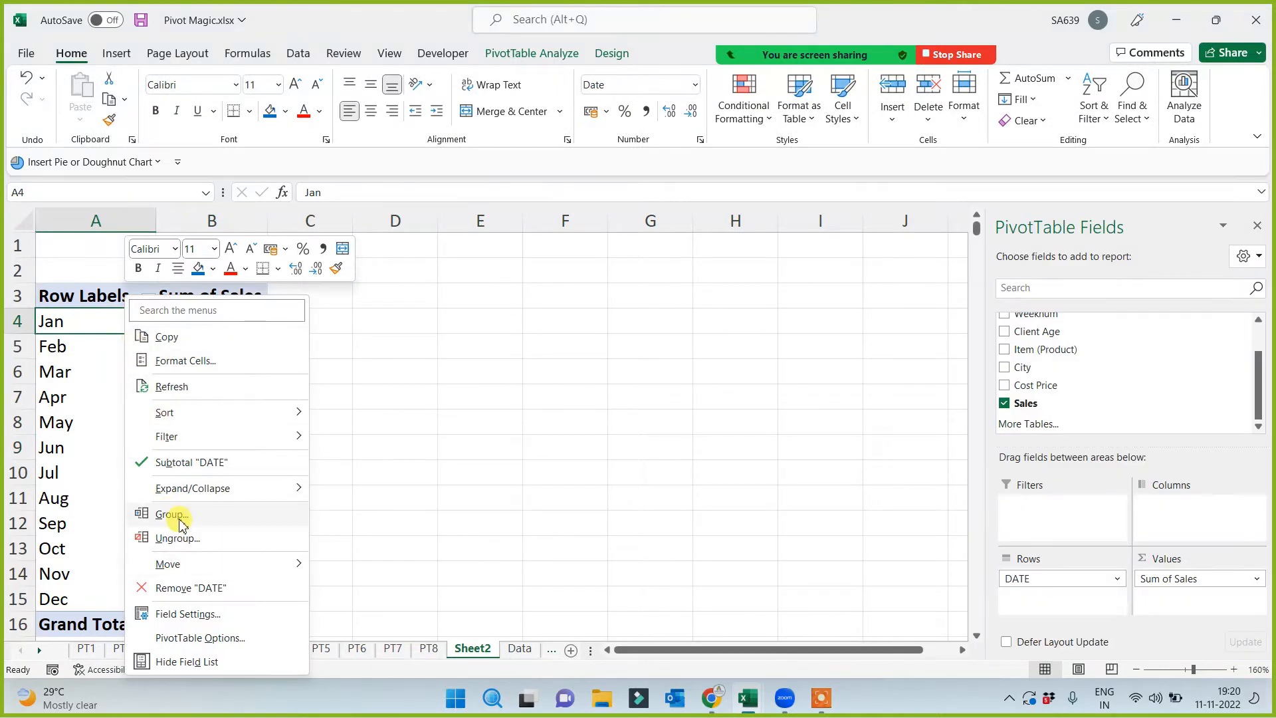
click(179, 515)
click(103, 538)
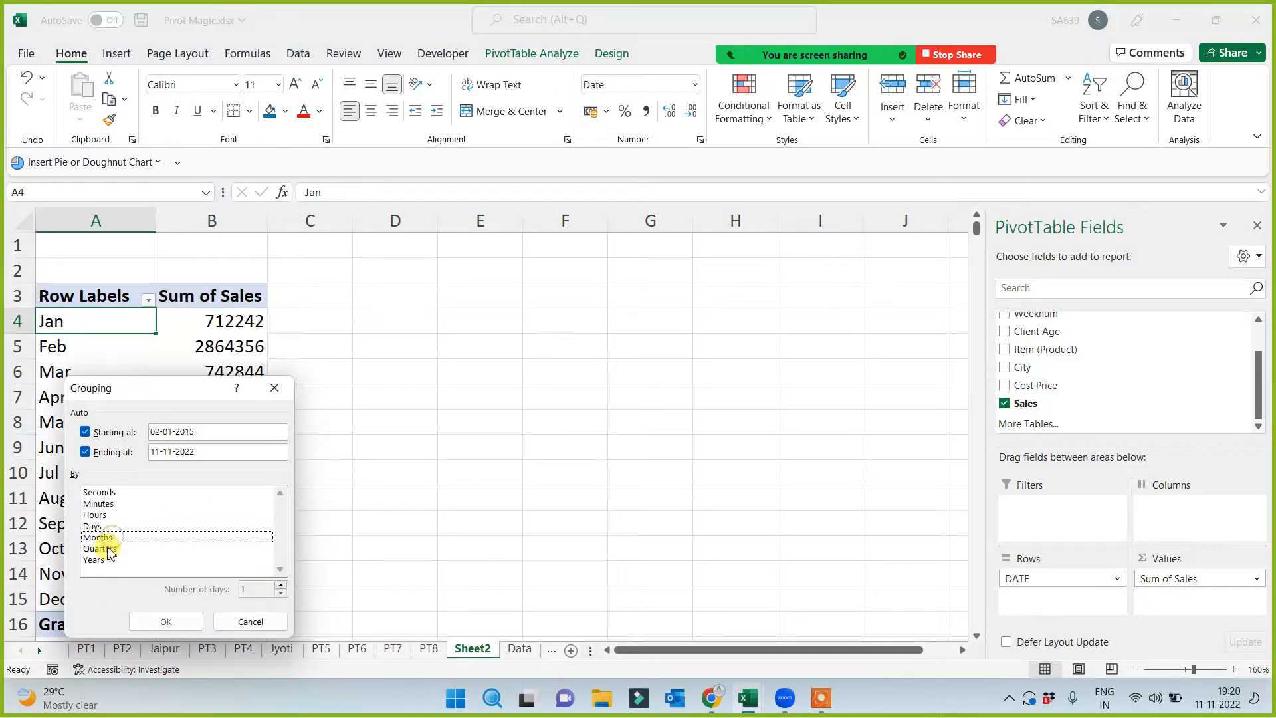
click(106, 549)
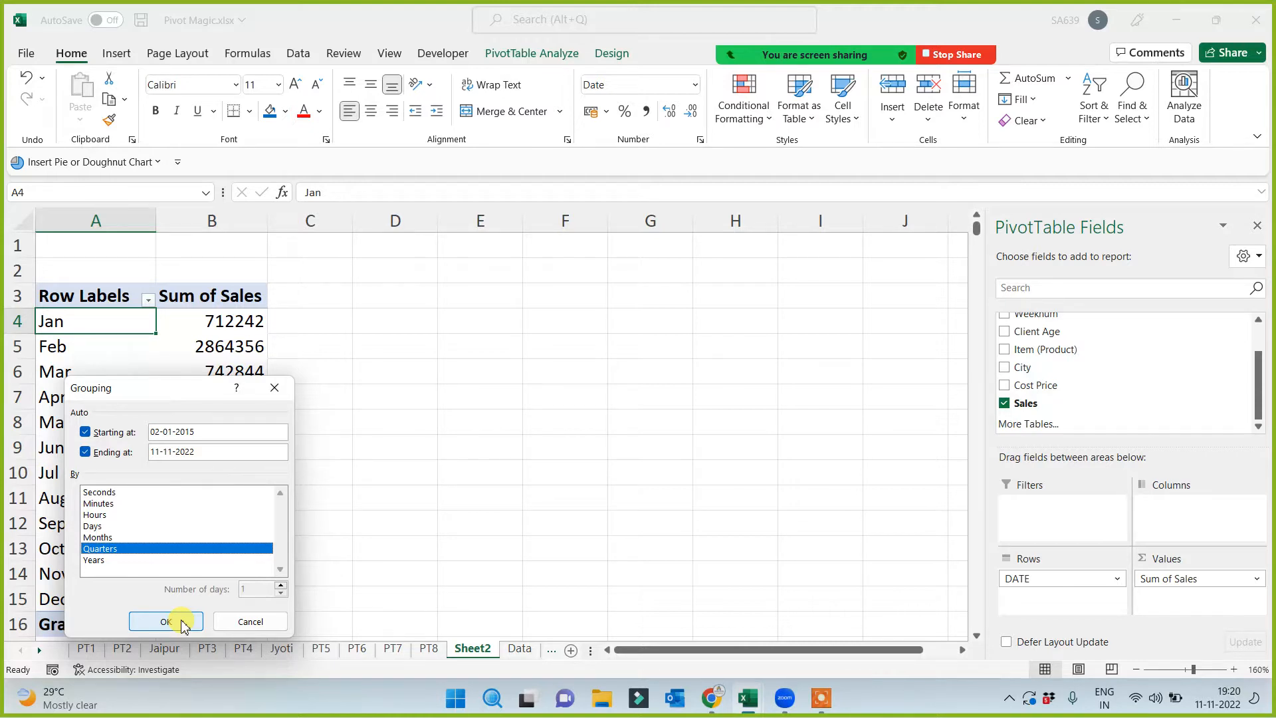
click(184, 625)
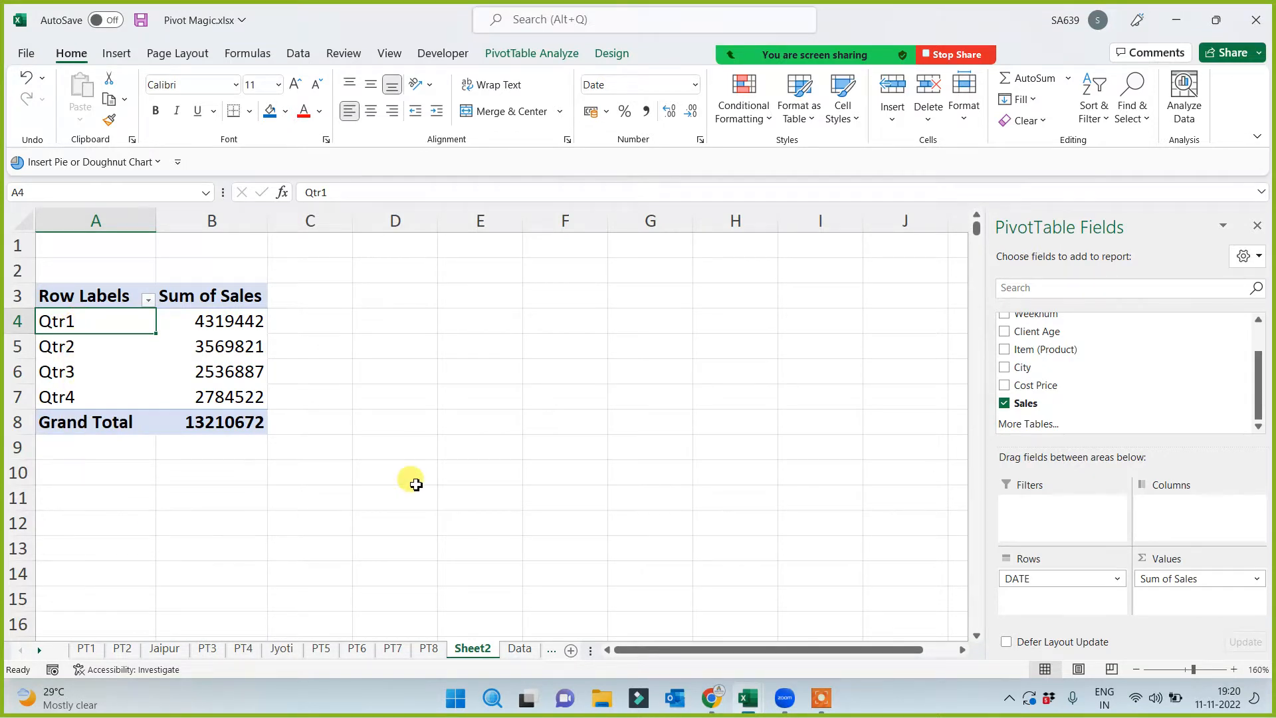
Switch the date grouping from Quarters back to Months, keeping the existing start and end dates
right_click(95, 322)
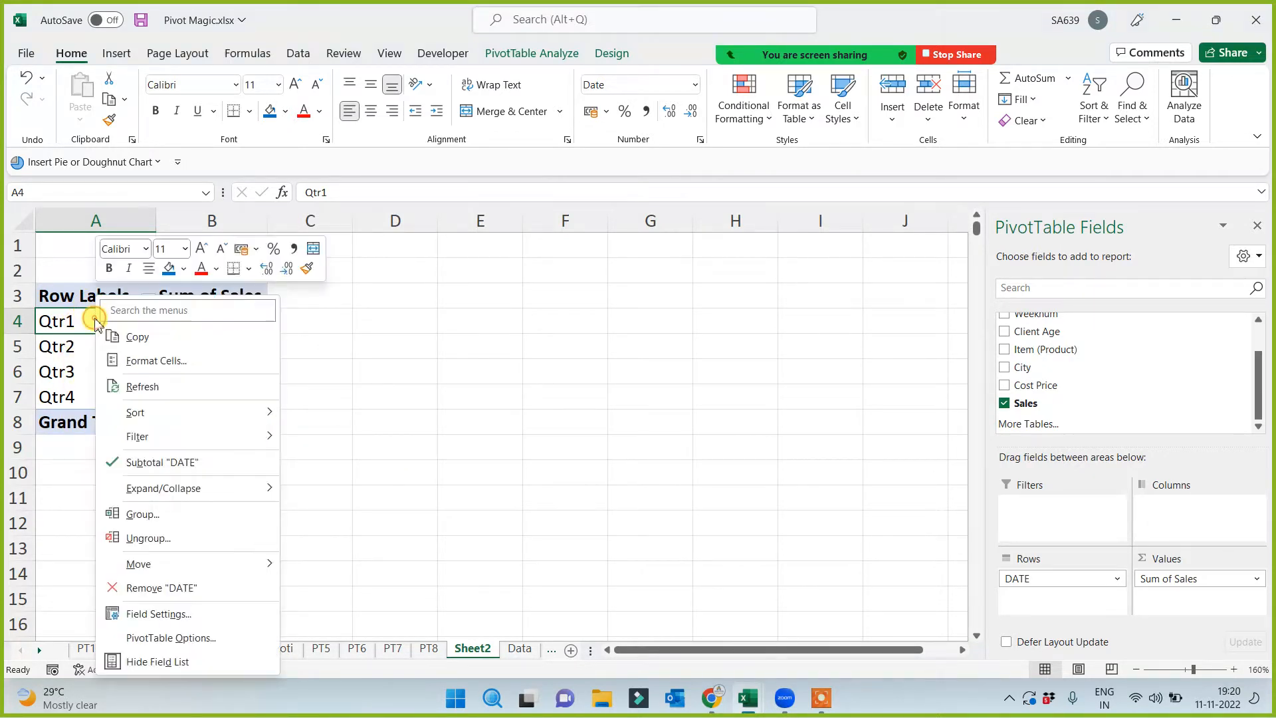
click(140, 515)
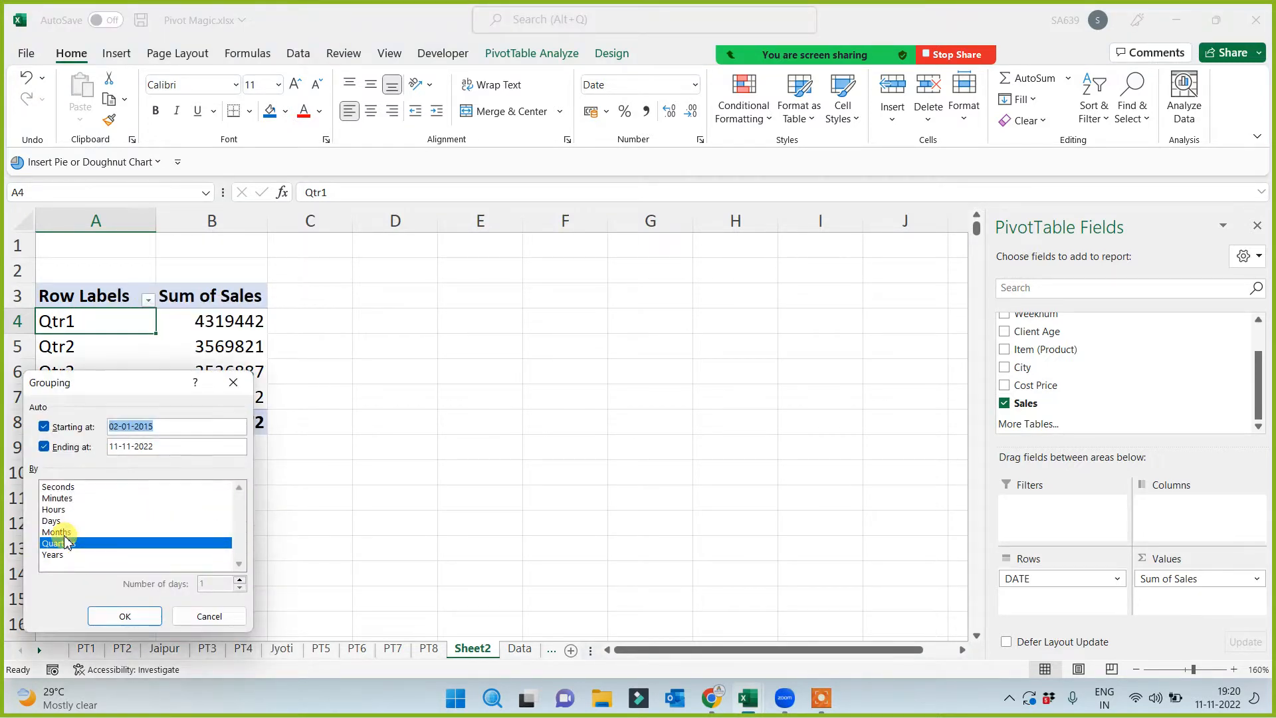
click(66, 543)
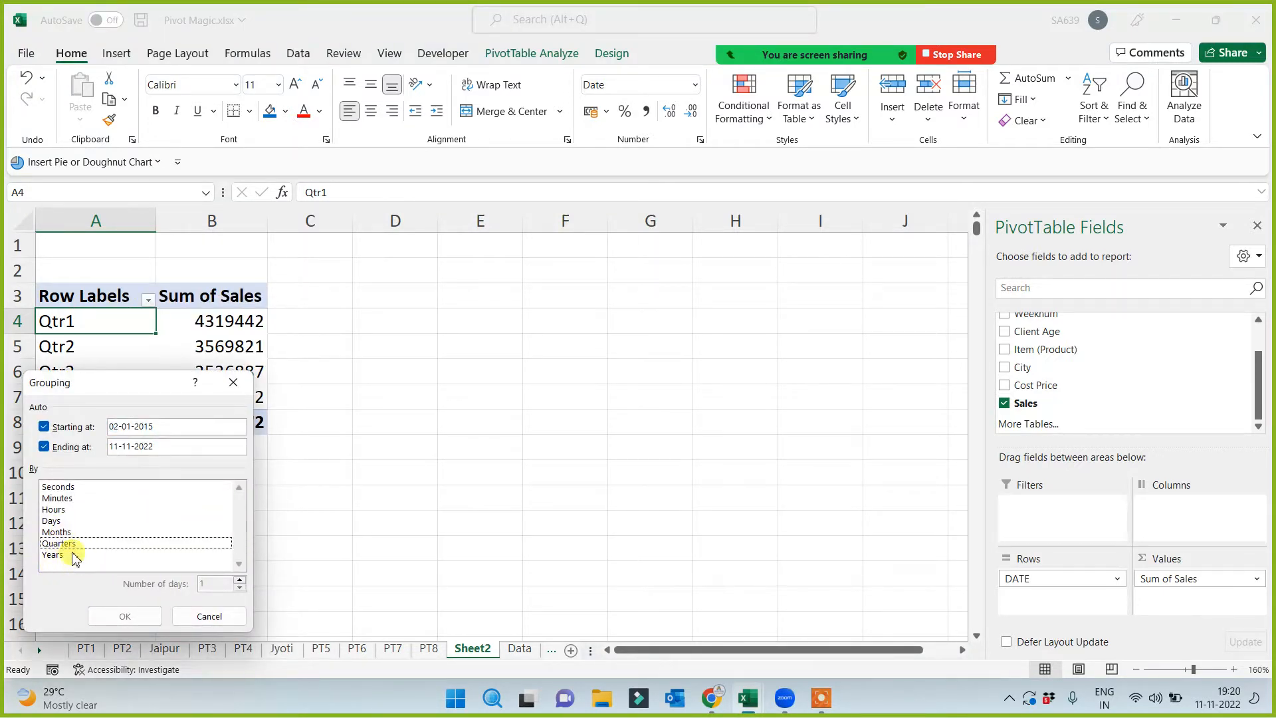
drag(138, 399, 594, 302)
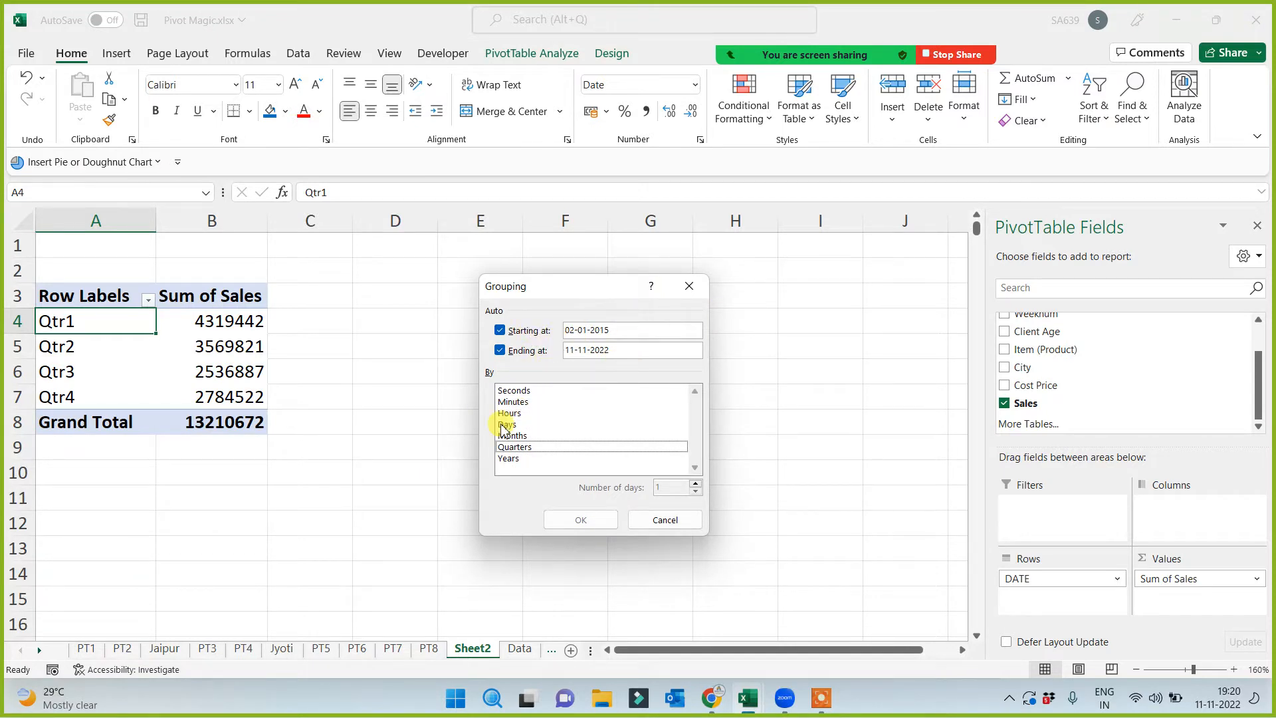
click(620, 330)
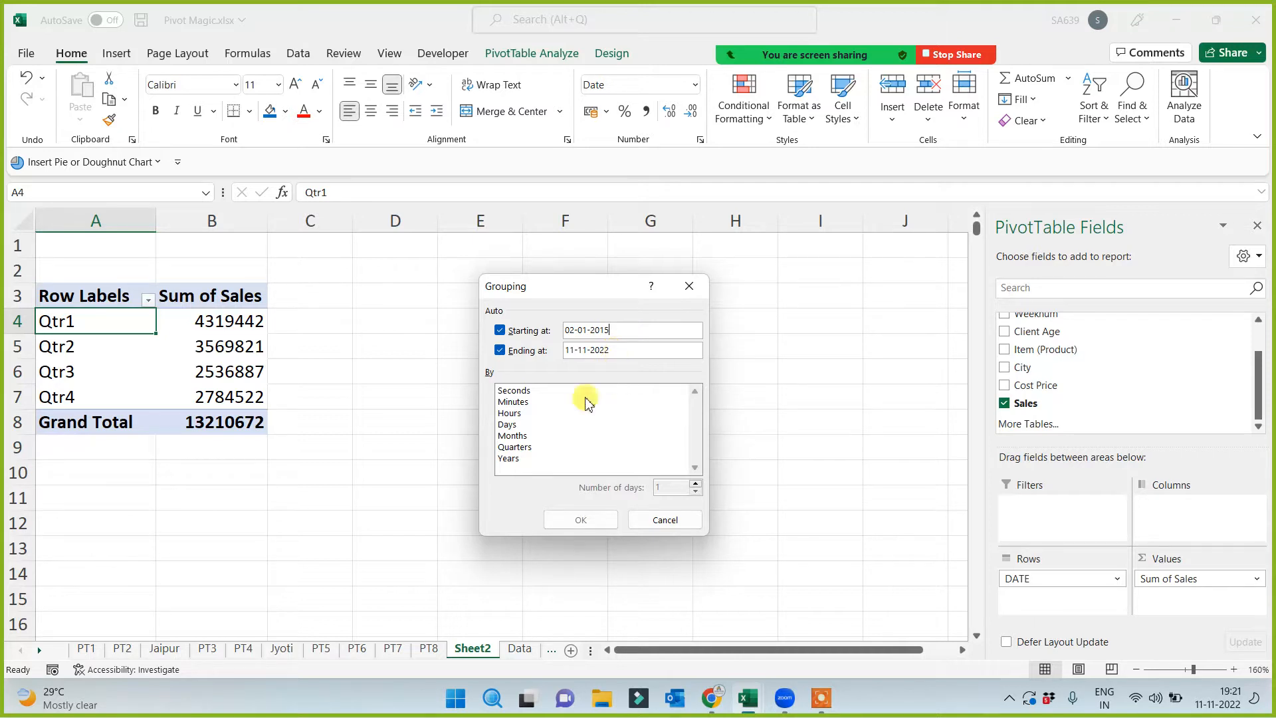
click(521, 435)
click(600, 518)
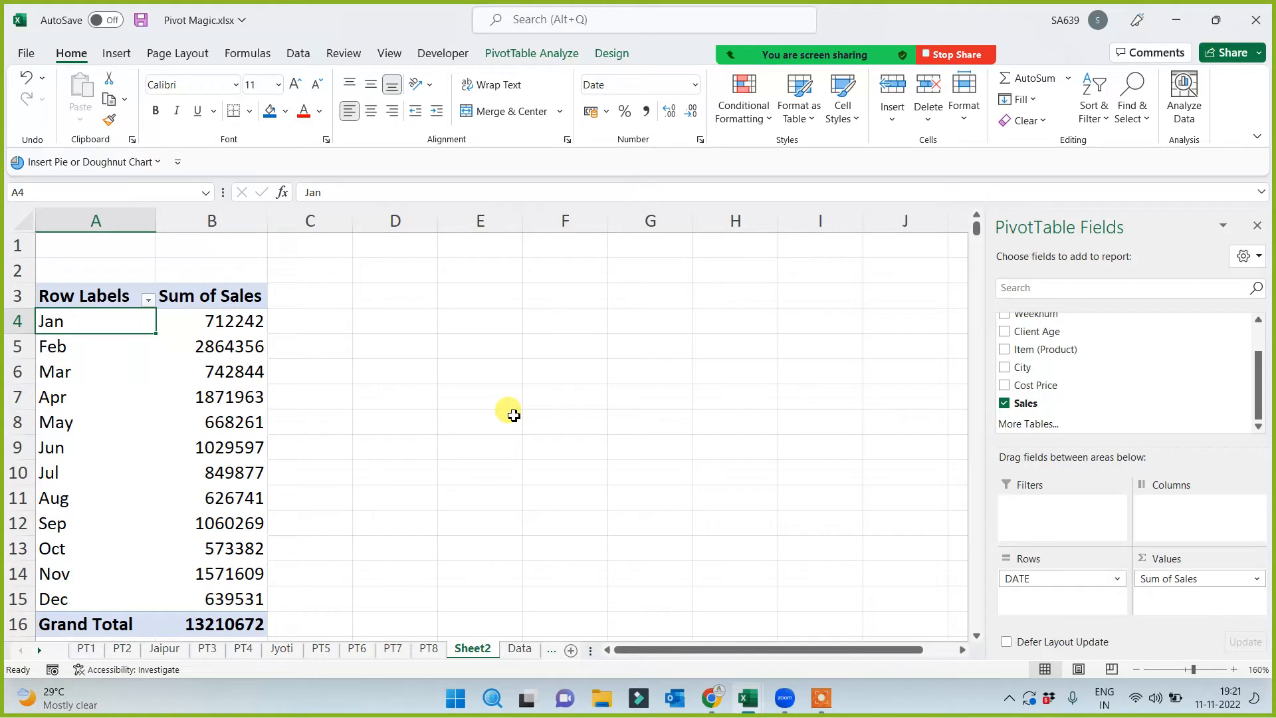
Add Years to the date grouping so that sales are grouped by both Months and Years
right_click(101, 322)
click(173, 517)
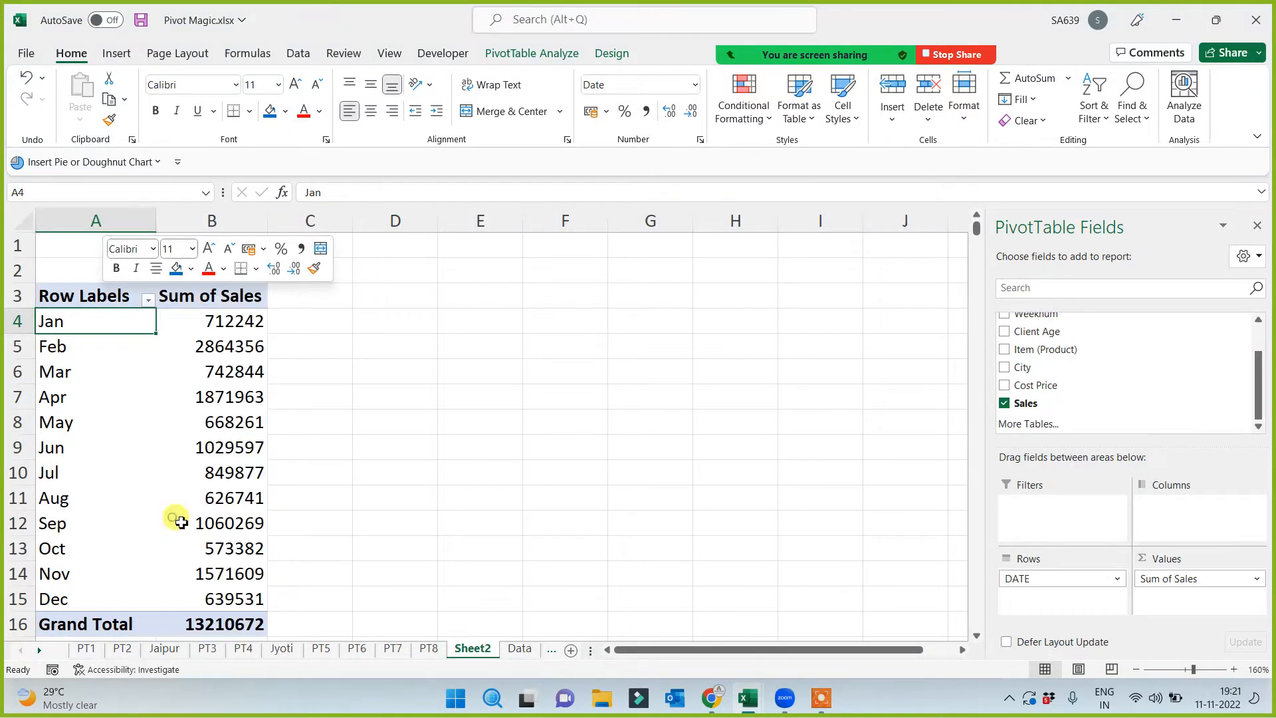
click(93, 559)
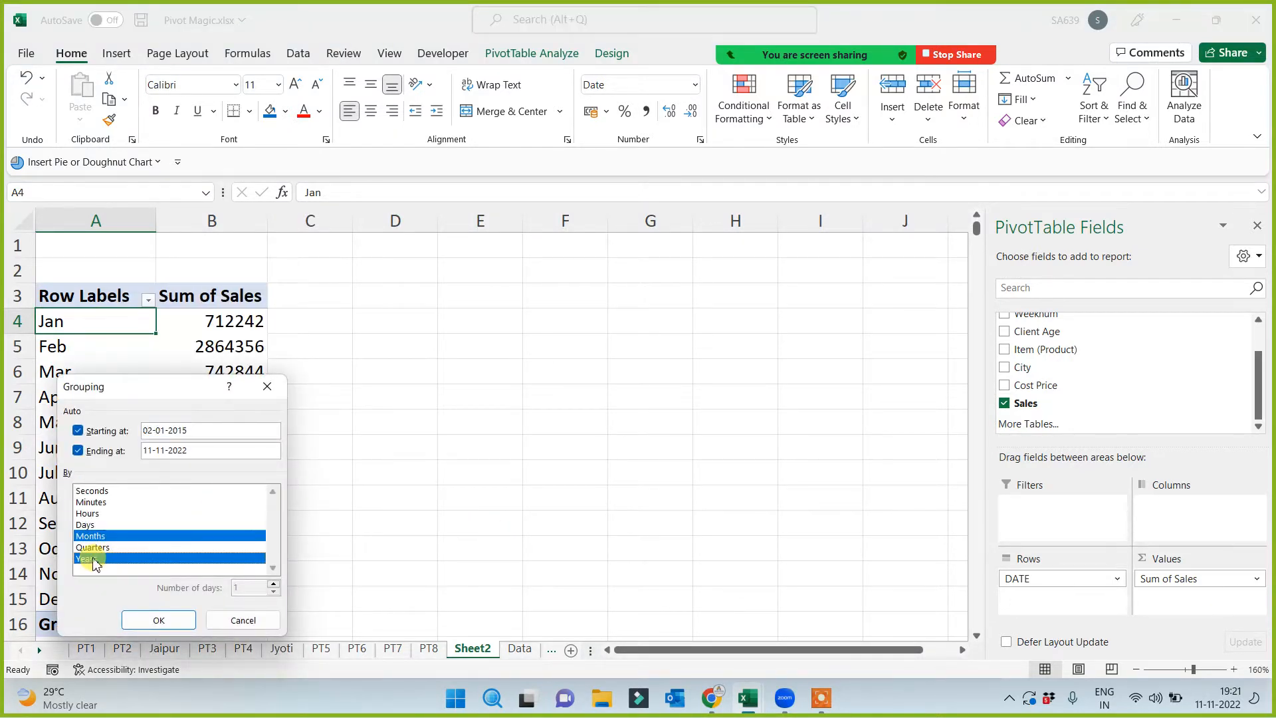
click(150, 619)
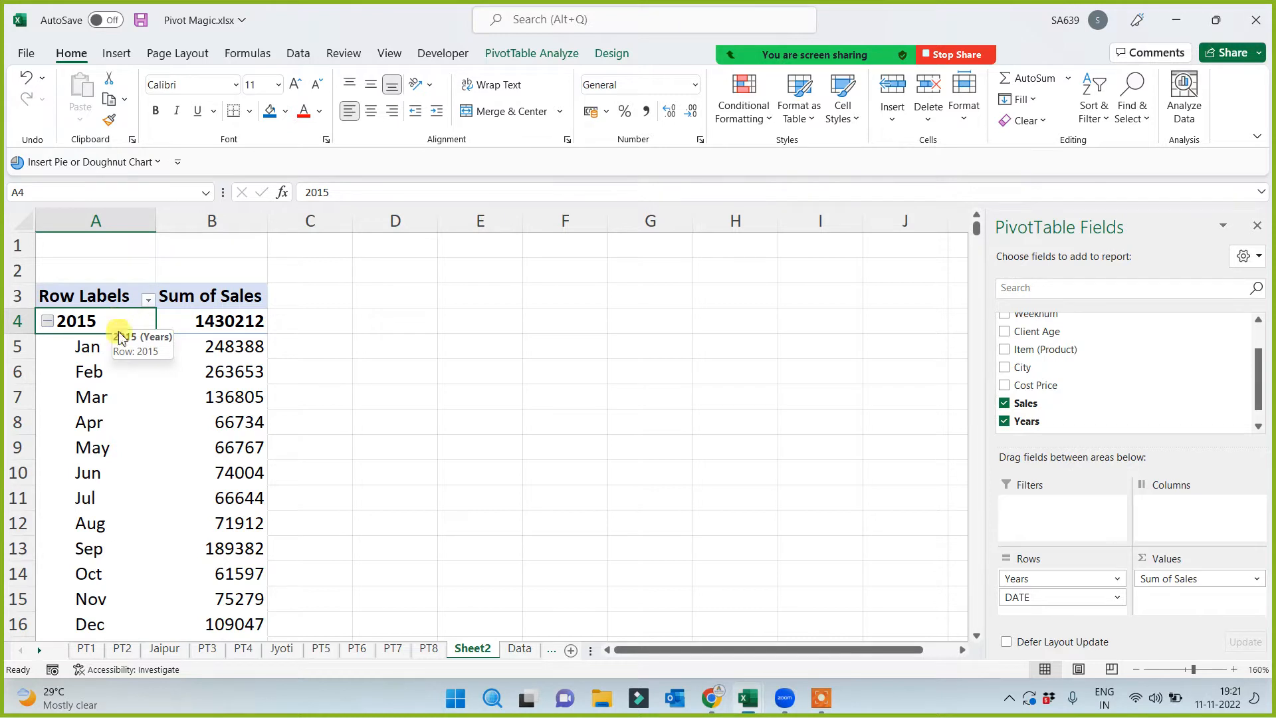
Add Quarters to the PivotTable's date grouping so that sales are grouped by Months, Quarters and Years
scroll(117, 424, down, 3)
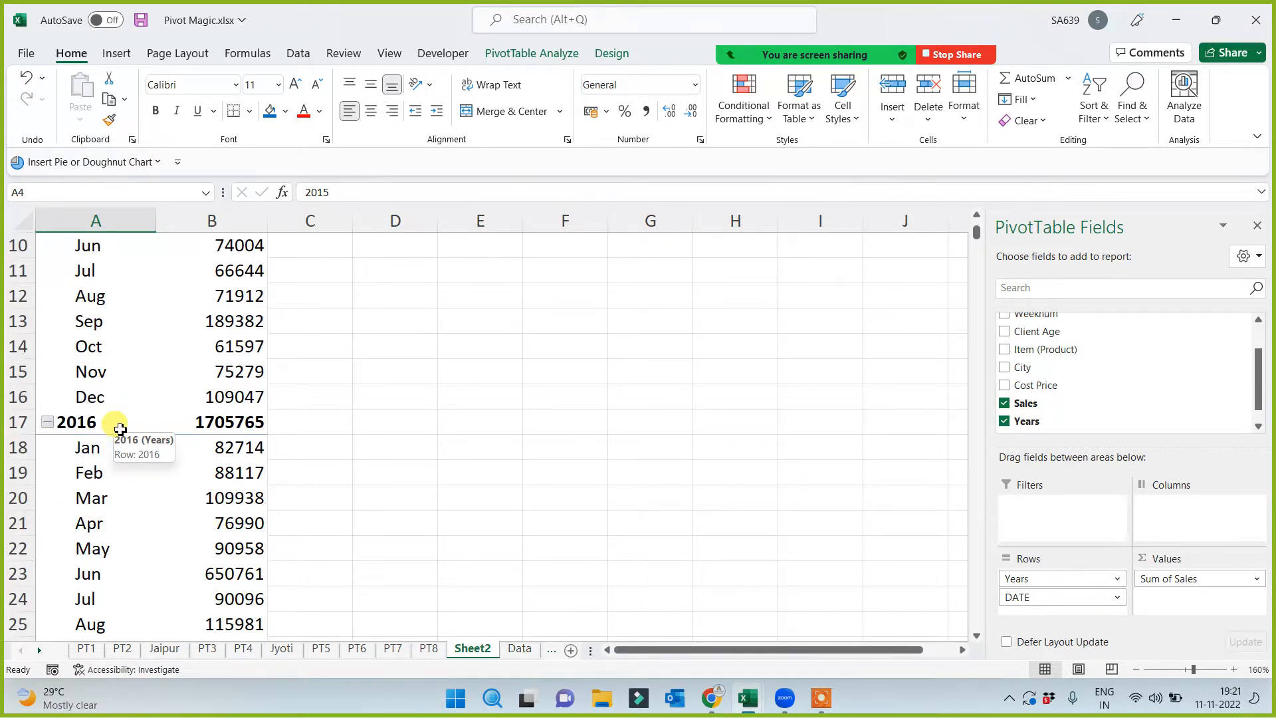
scroll(120, 428, down, 6)
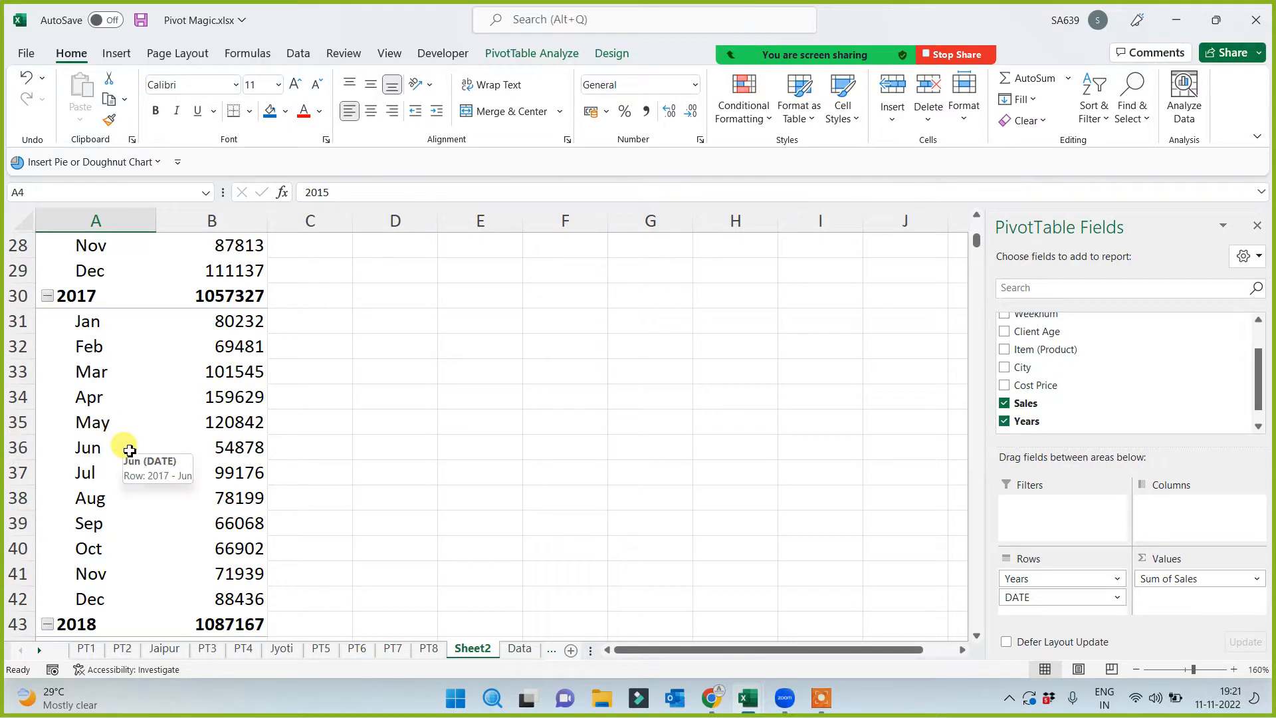
scroll(129, 451, down, 7)
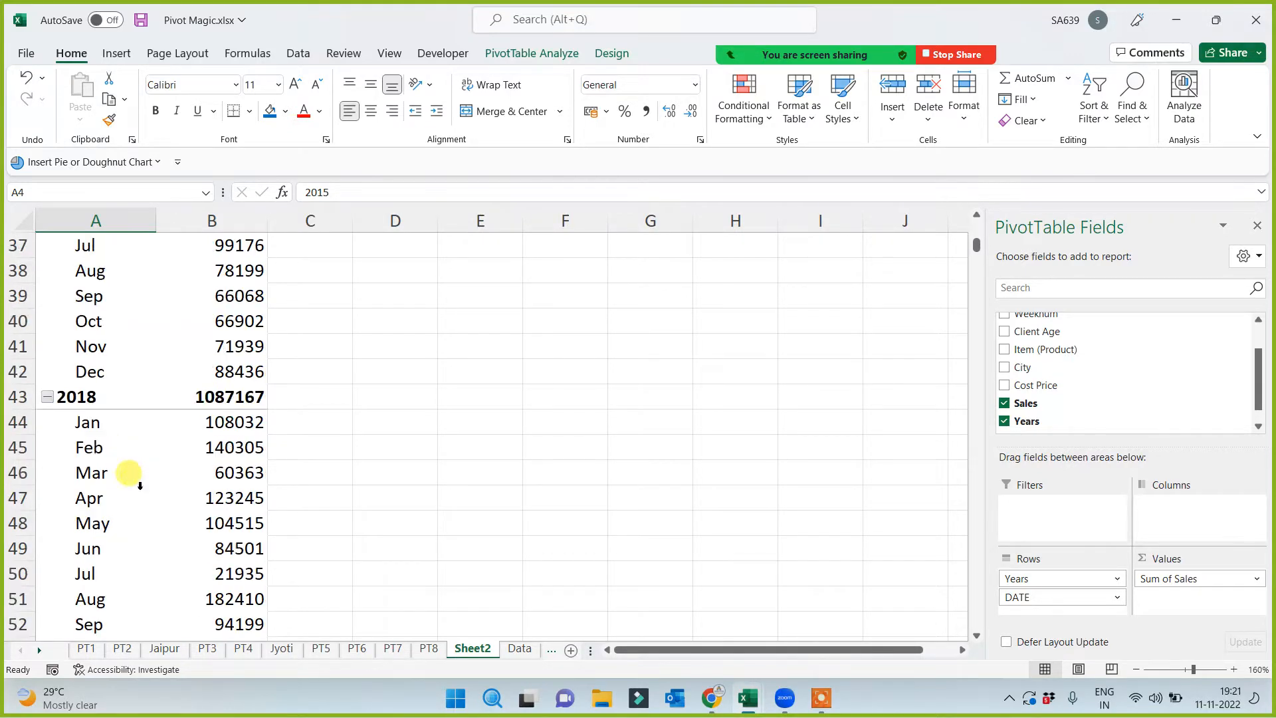
scroll(133, 465, up, 5)
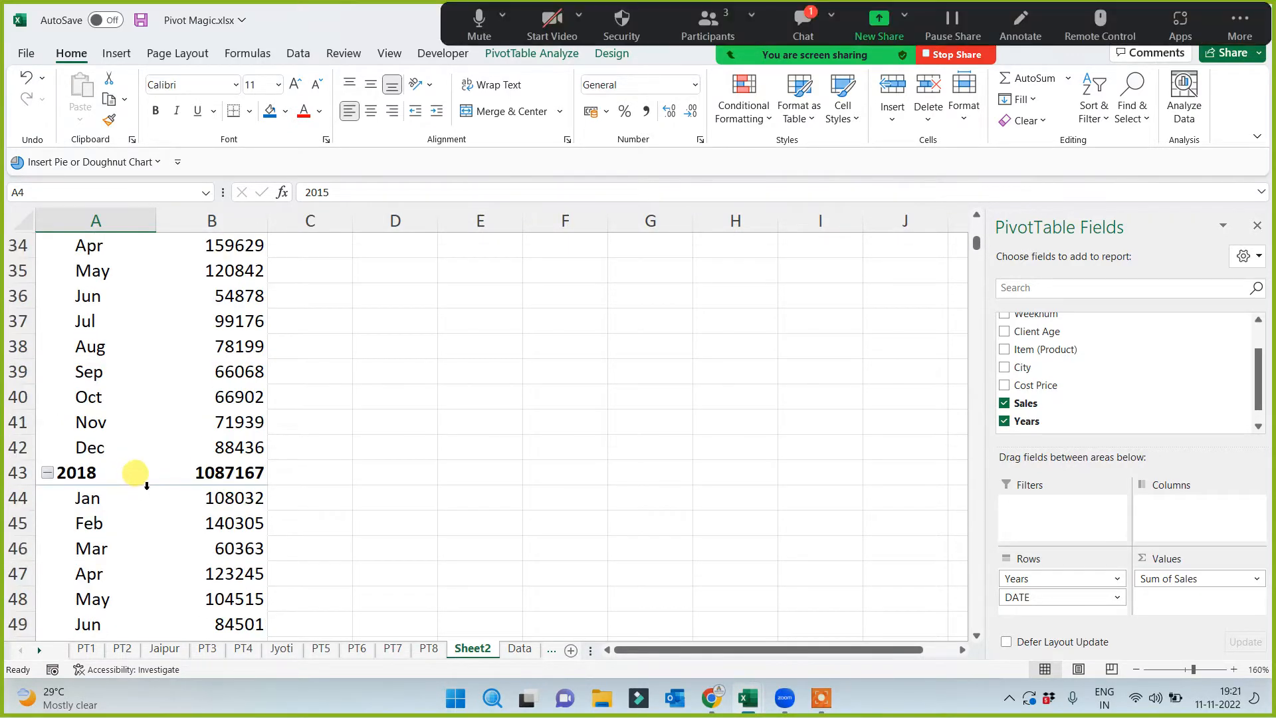
scroll(166, 445, up, 11)
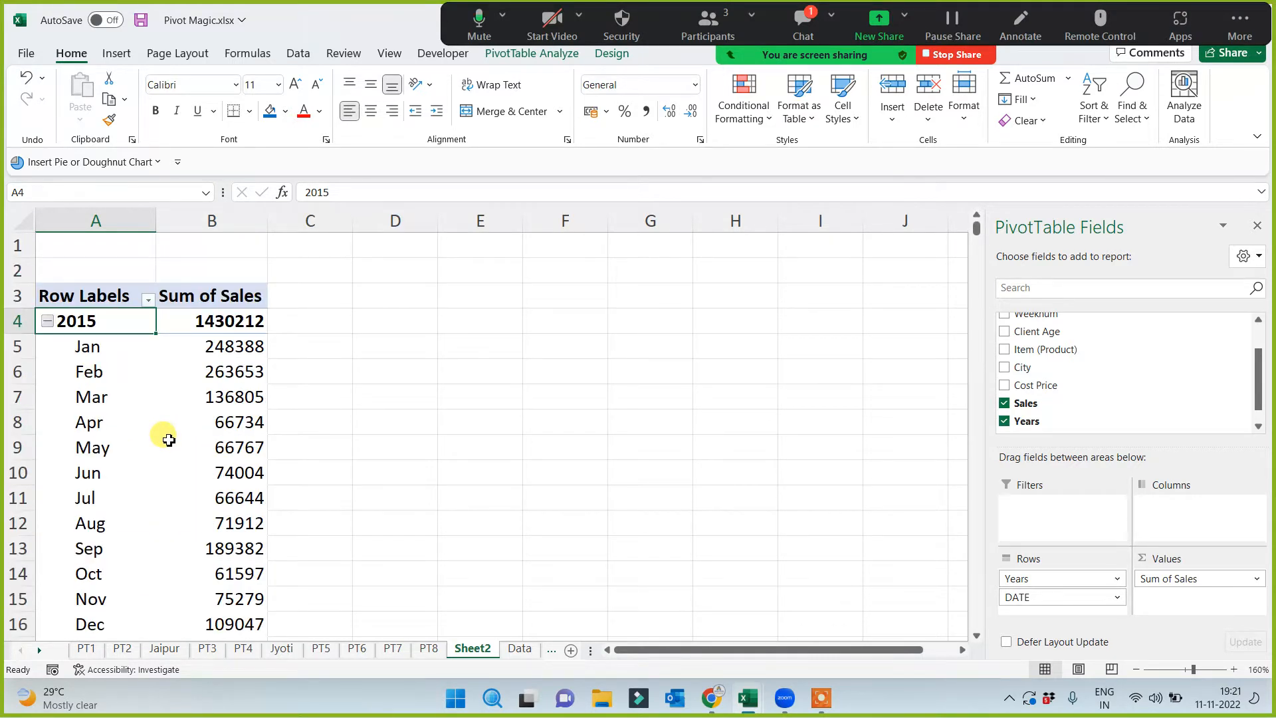
right_click(115, 364)
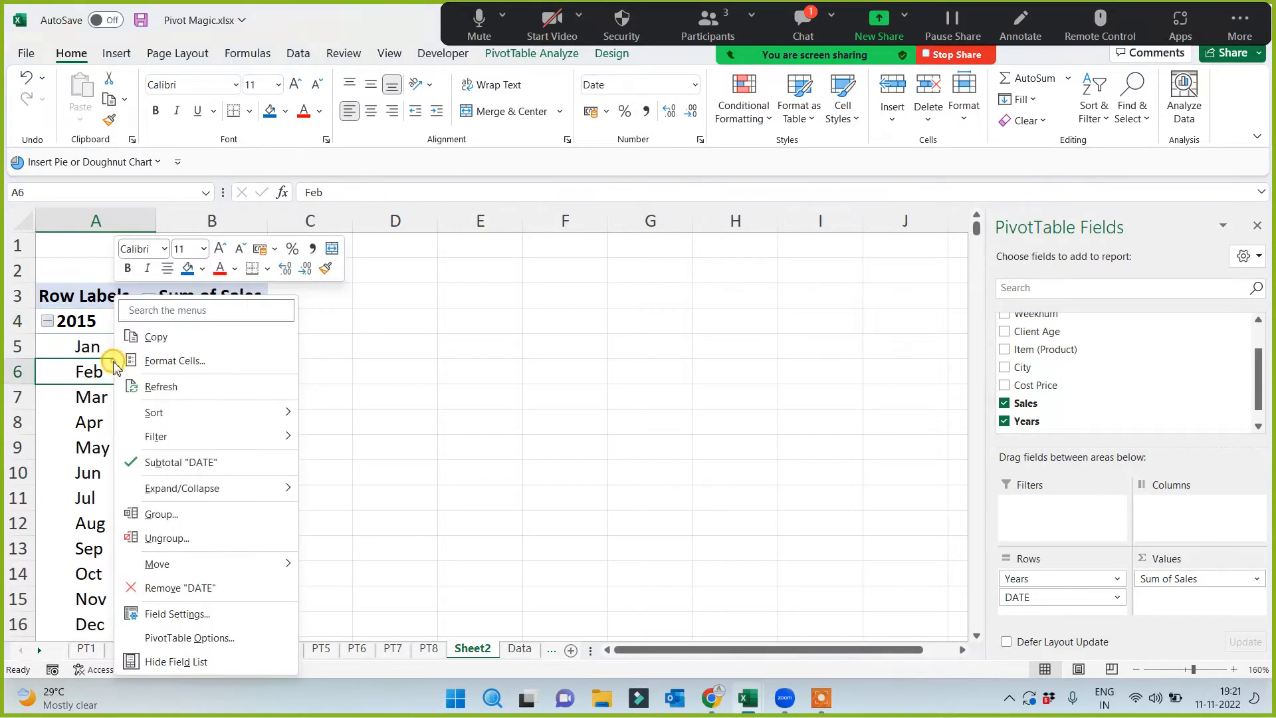
click(178, 514)
click(99, 542)
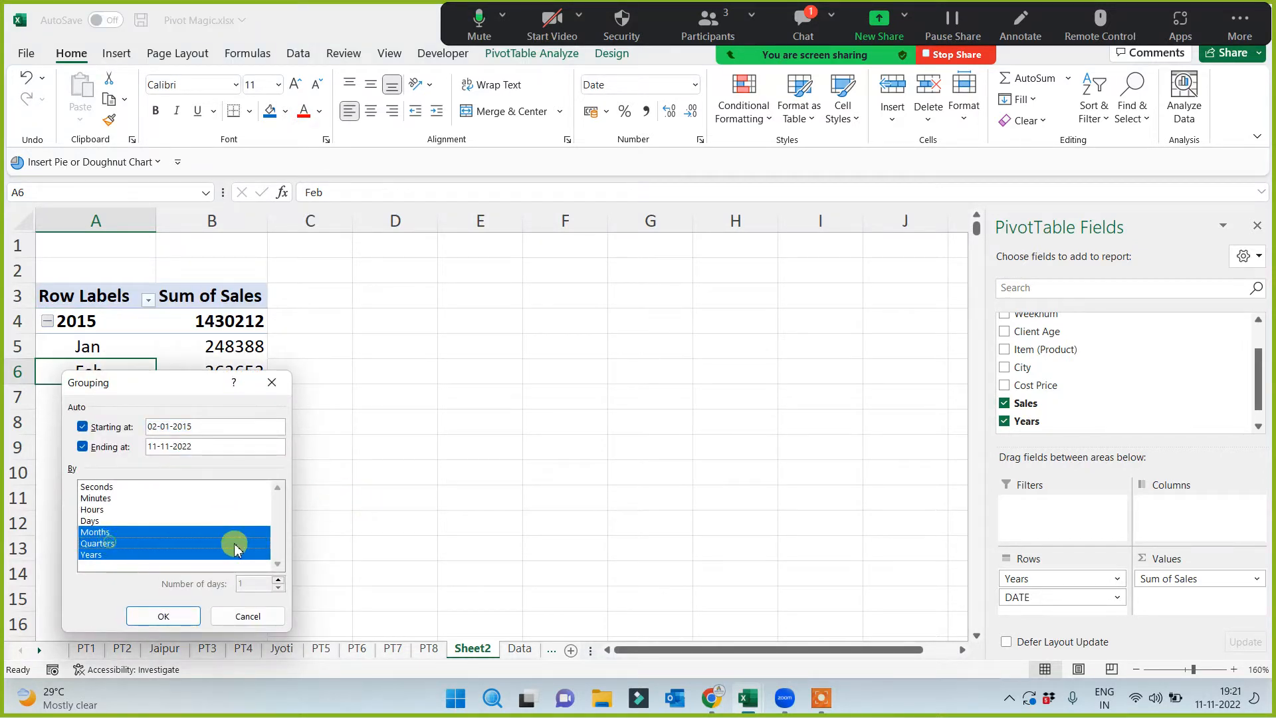
click(158, 616)
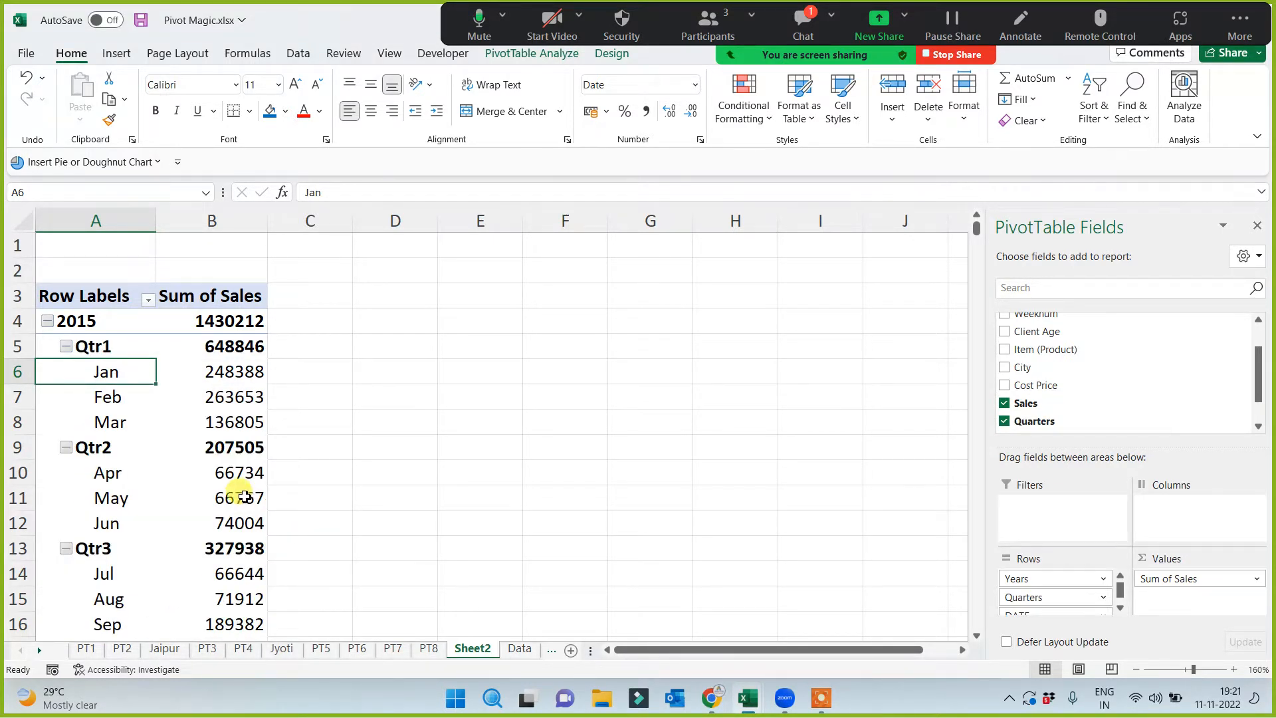
Examine how the year, quarter and month labels share column A, and compare it with columns B, C and D
click(88, 319)
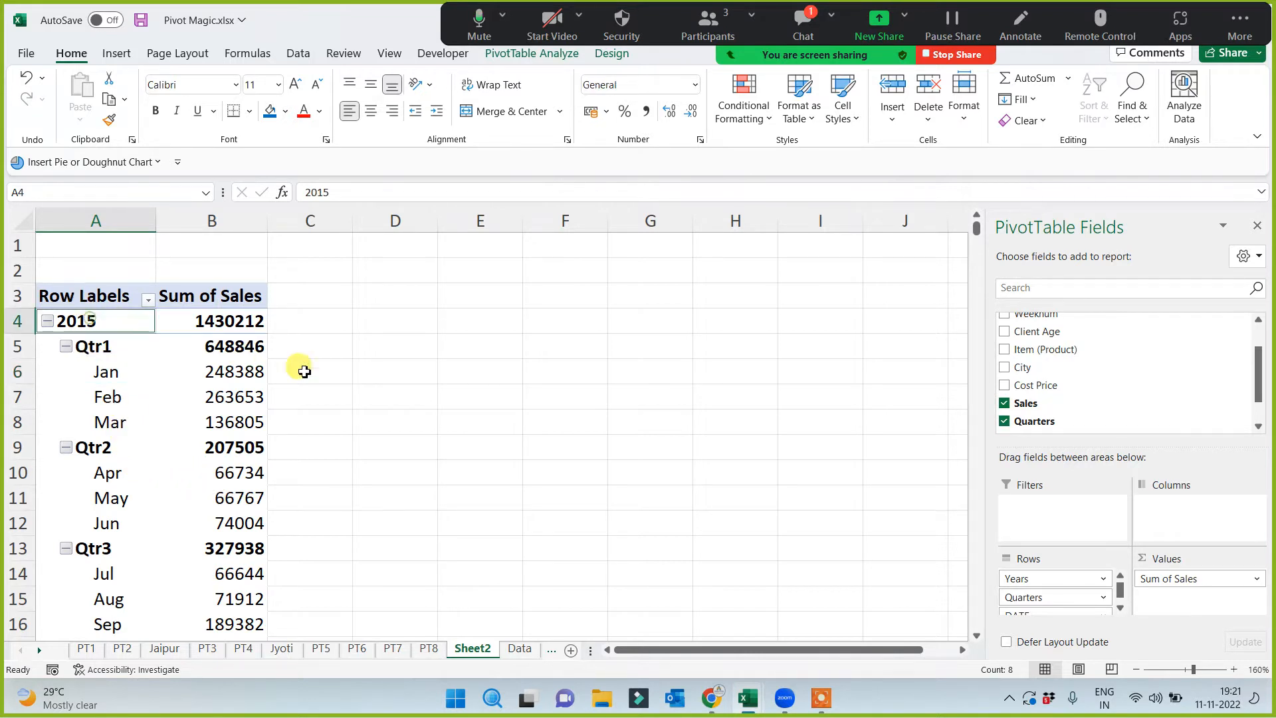
click(105, 347)
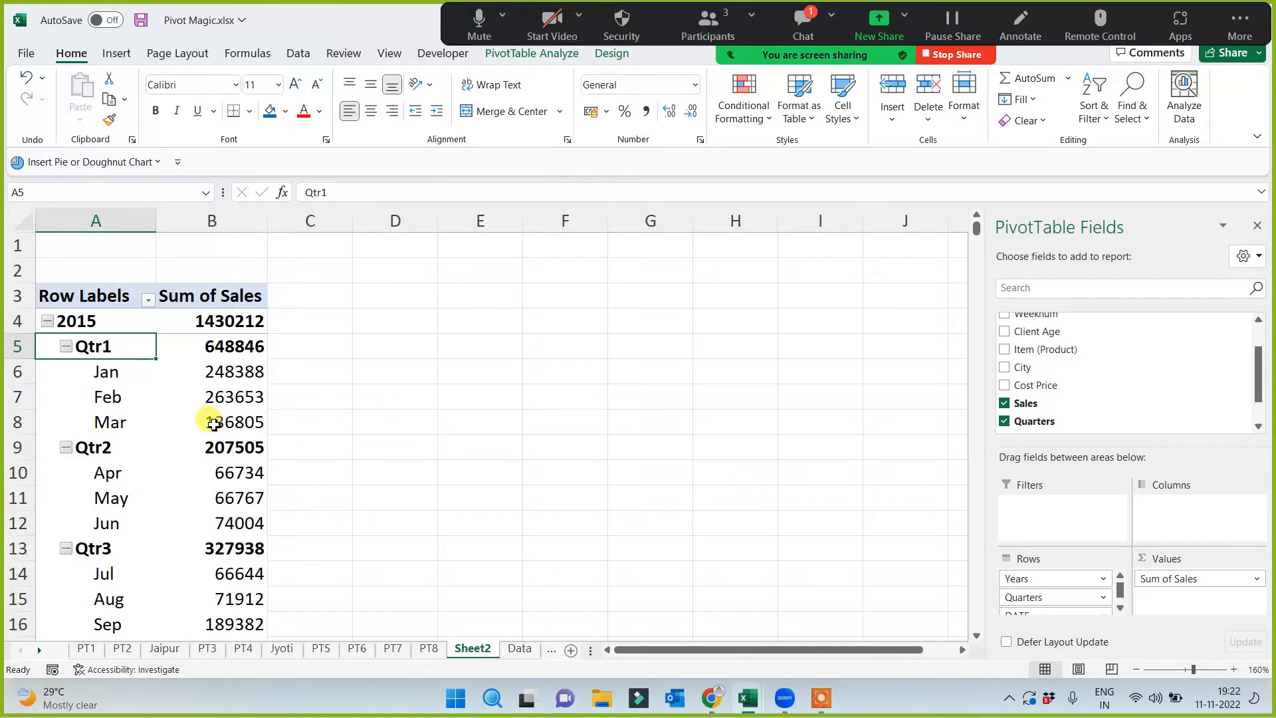
click(110, 221)
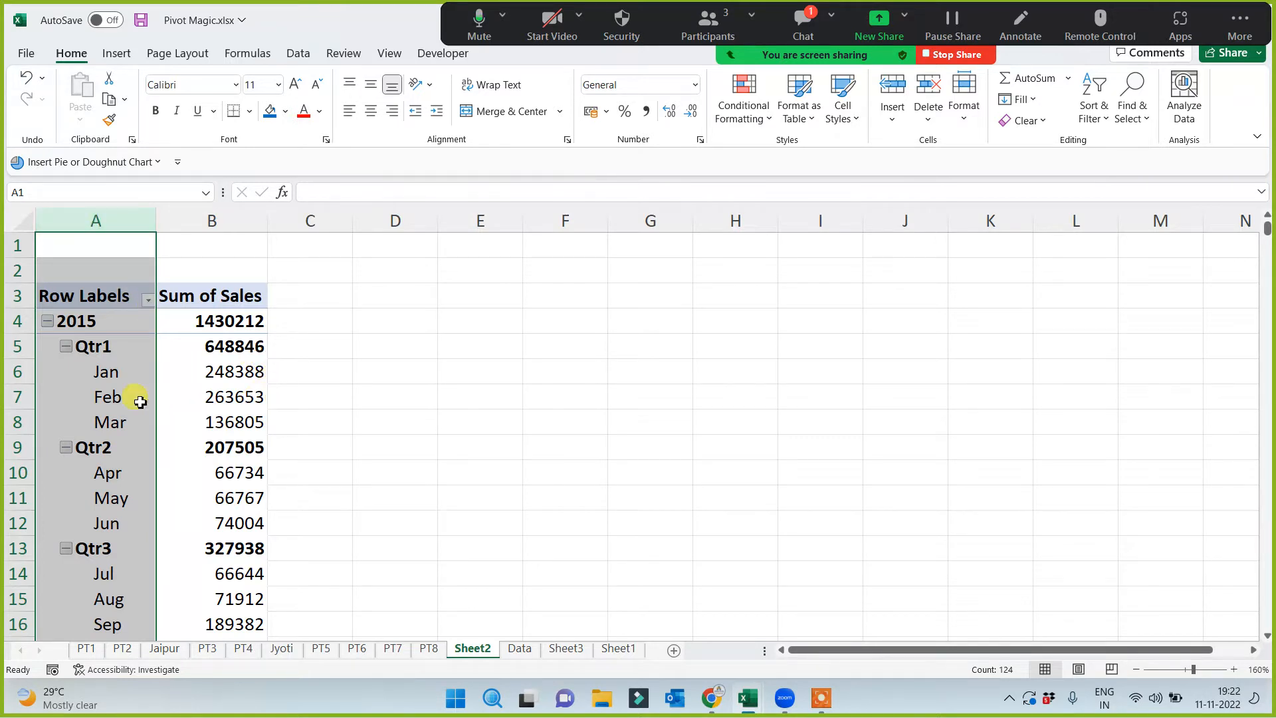
click(101, 375)
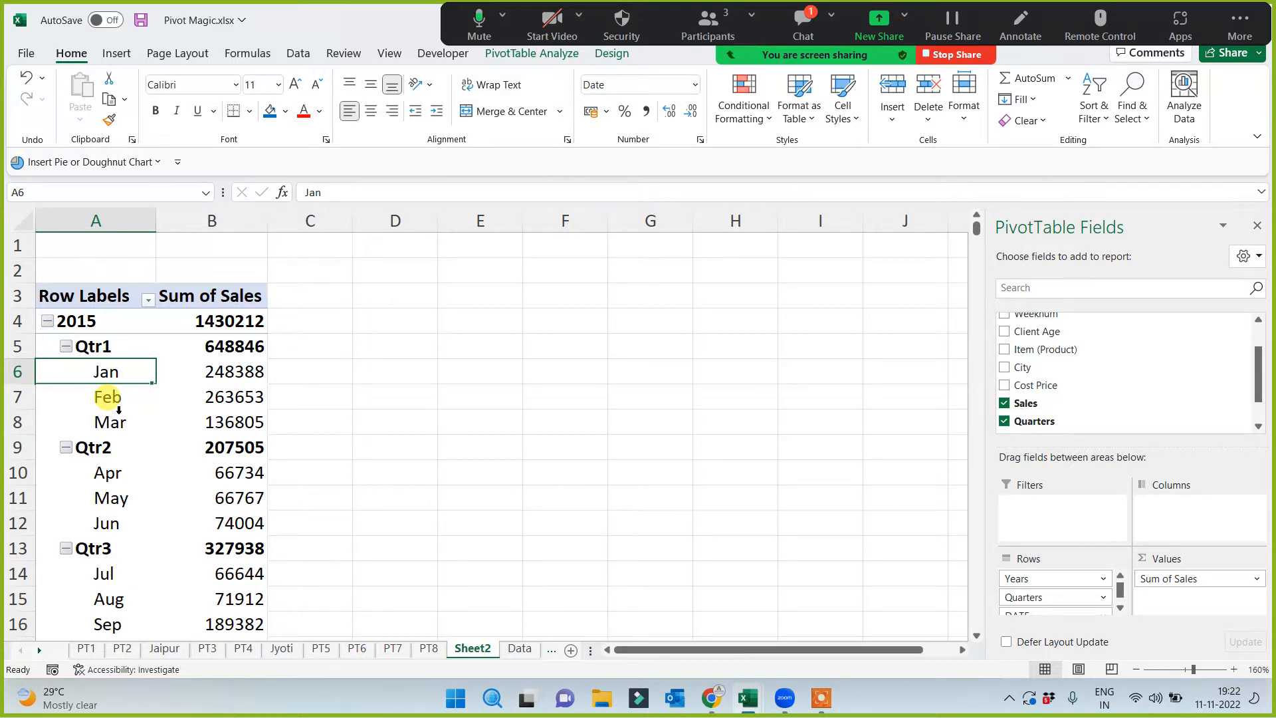
click(99, 222)
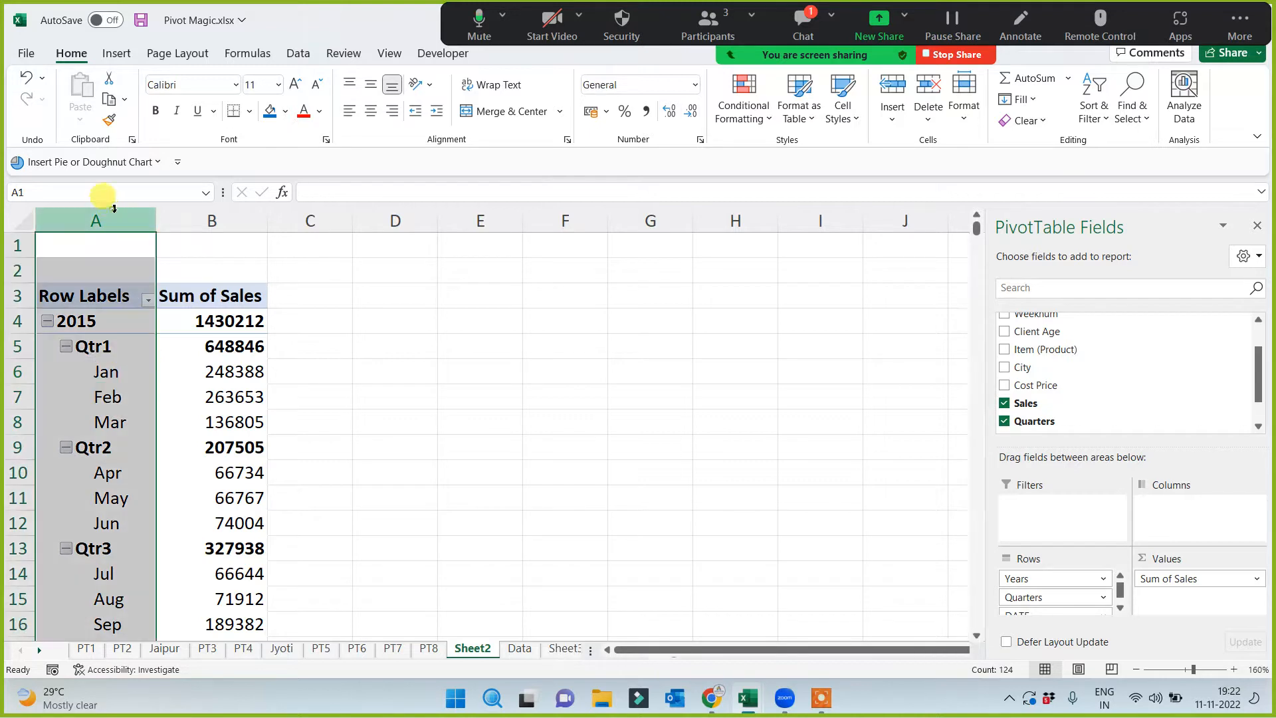
click(183, 224)
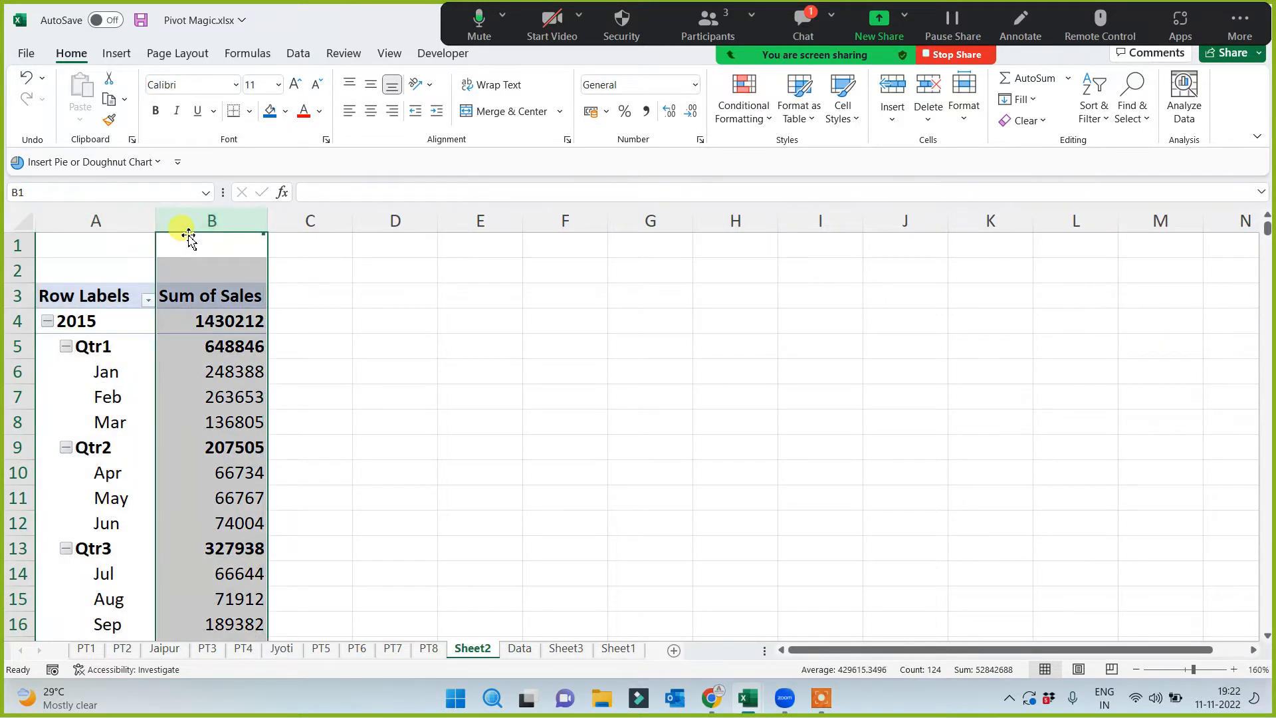
click(333, 222)
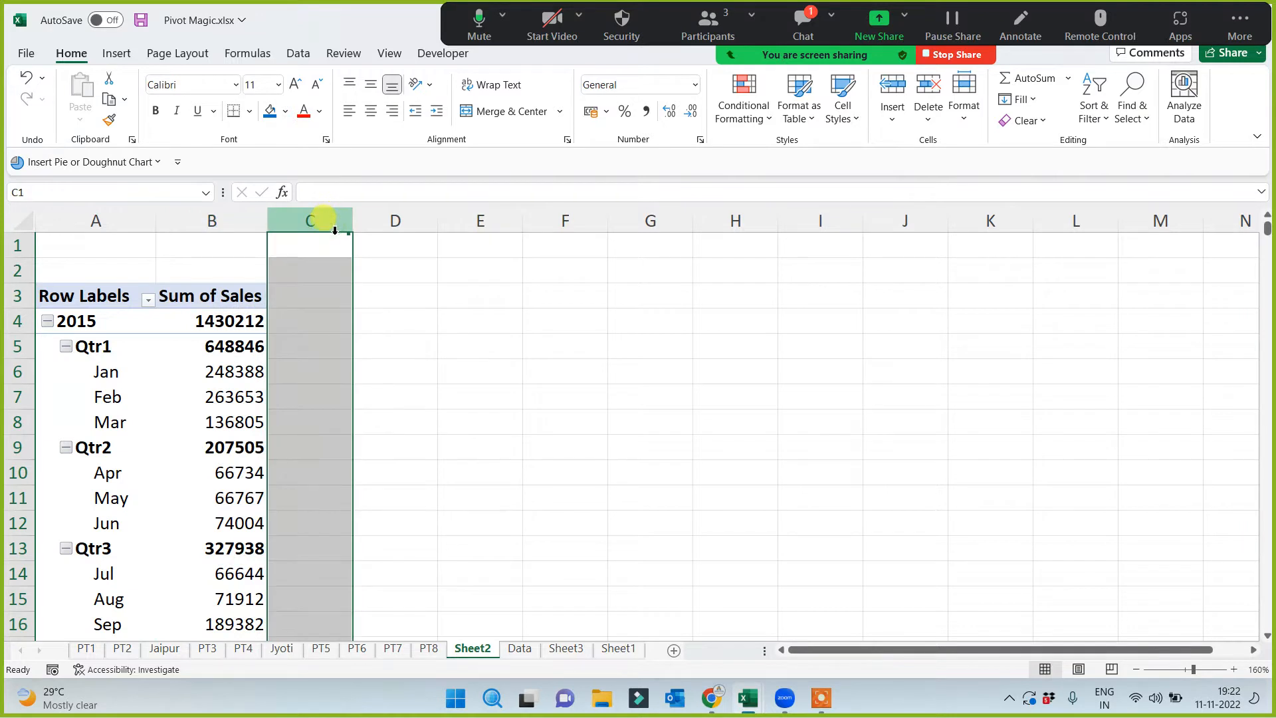
click(390, 222)
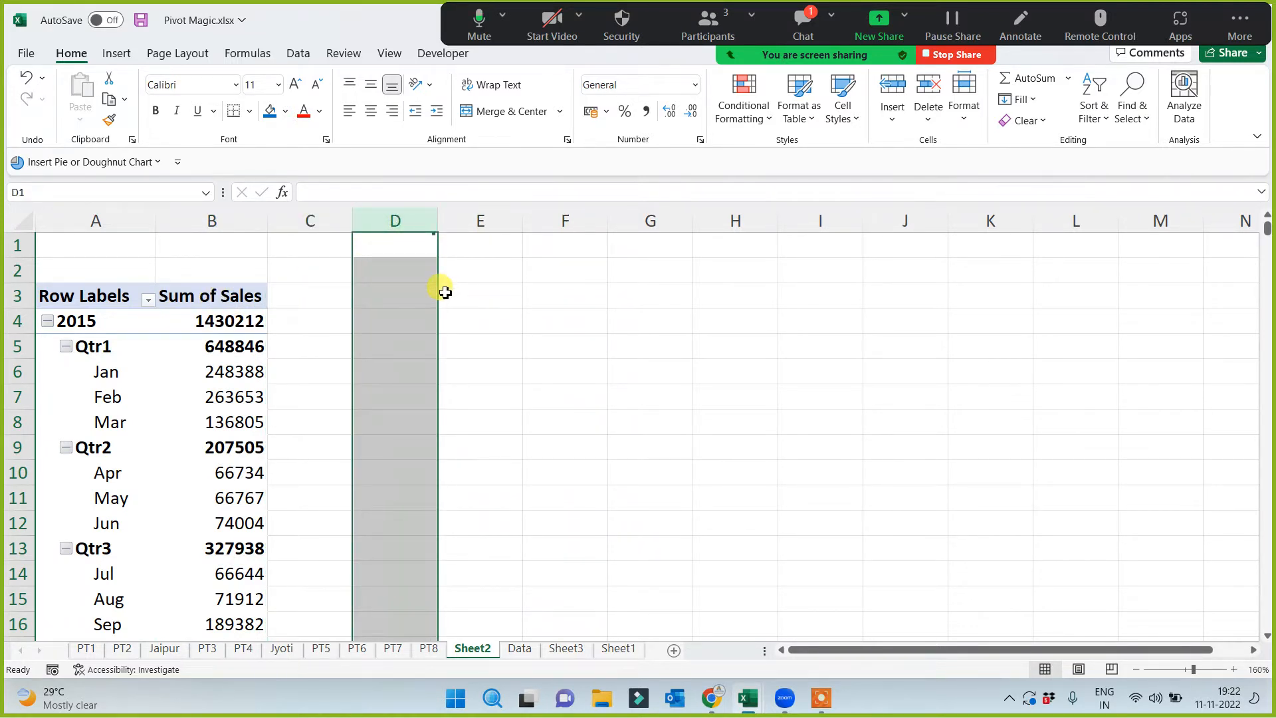
click(222, 366)
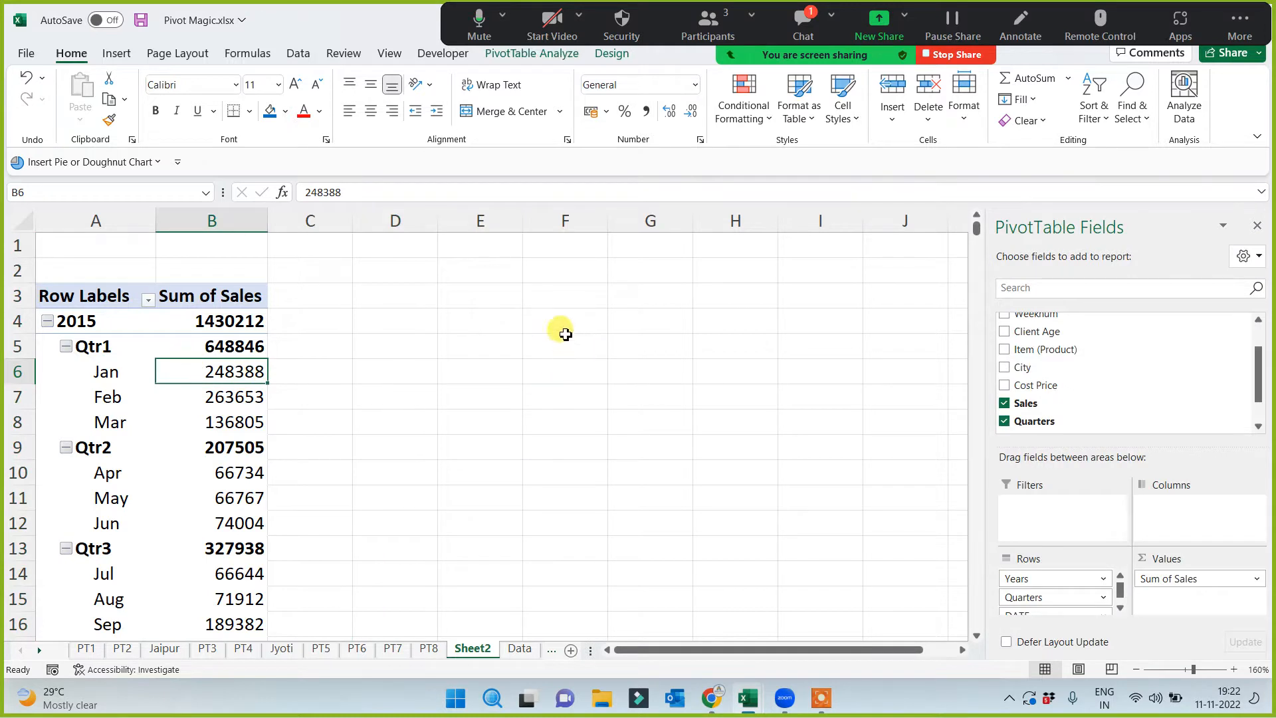
Enable the Classic PivotTable layout in the PivotTable's display options
right_click(101, 366)
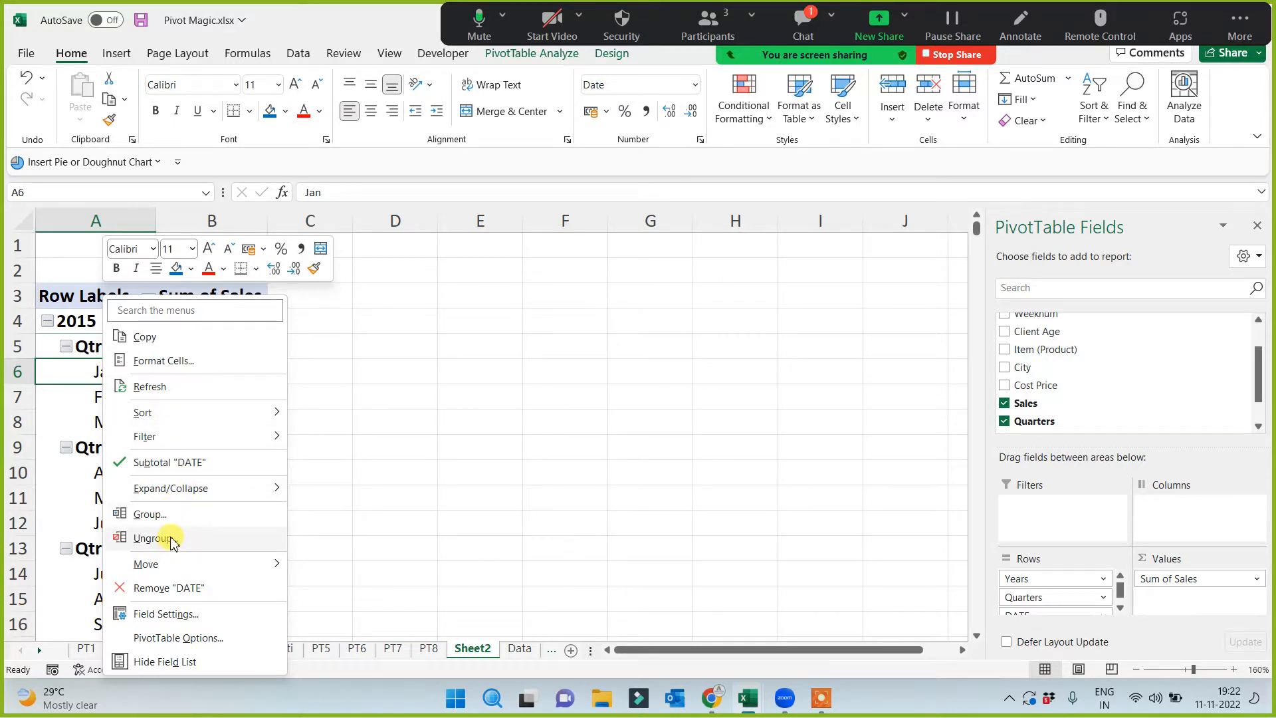
click(171, 639)
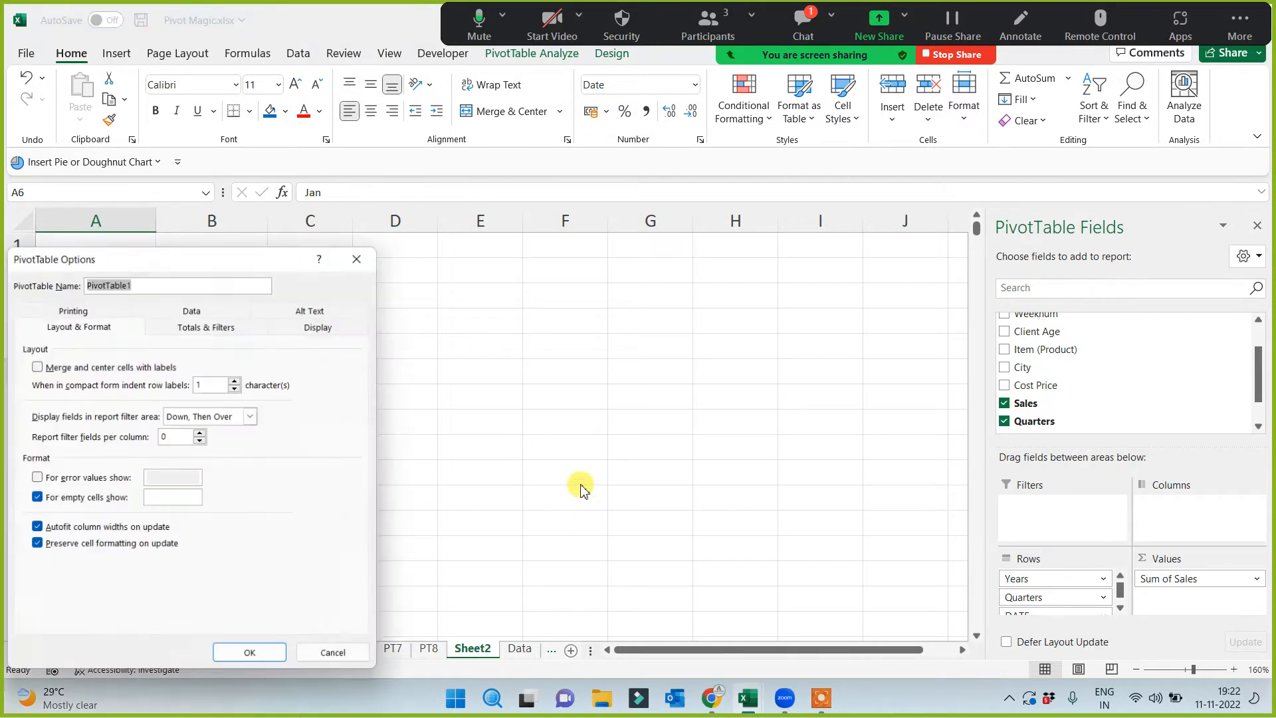
drag(253, 258, 618, 257)
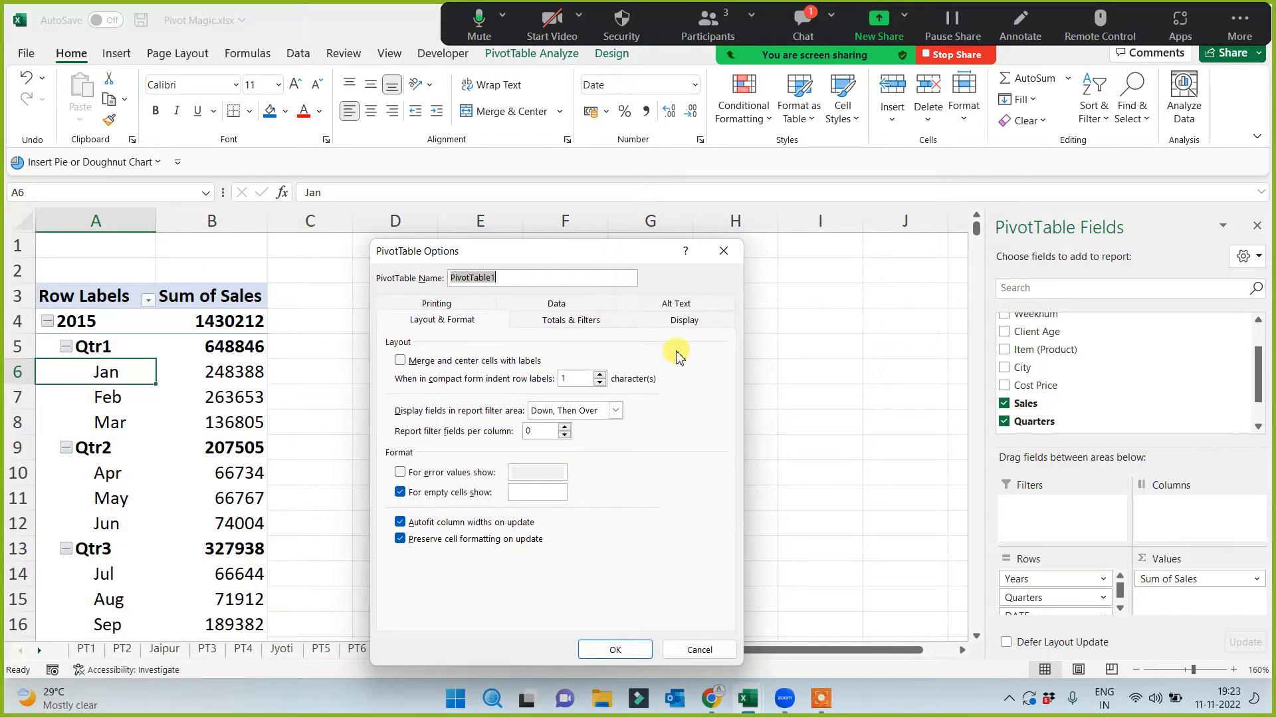
click(683, 319)
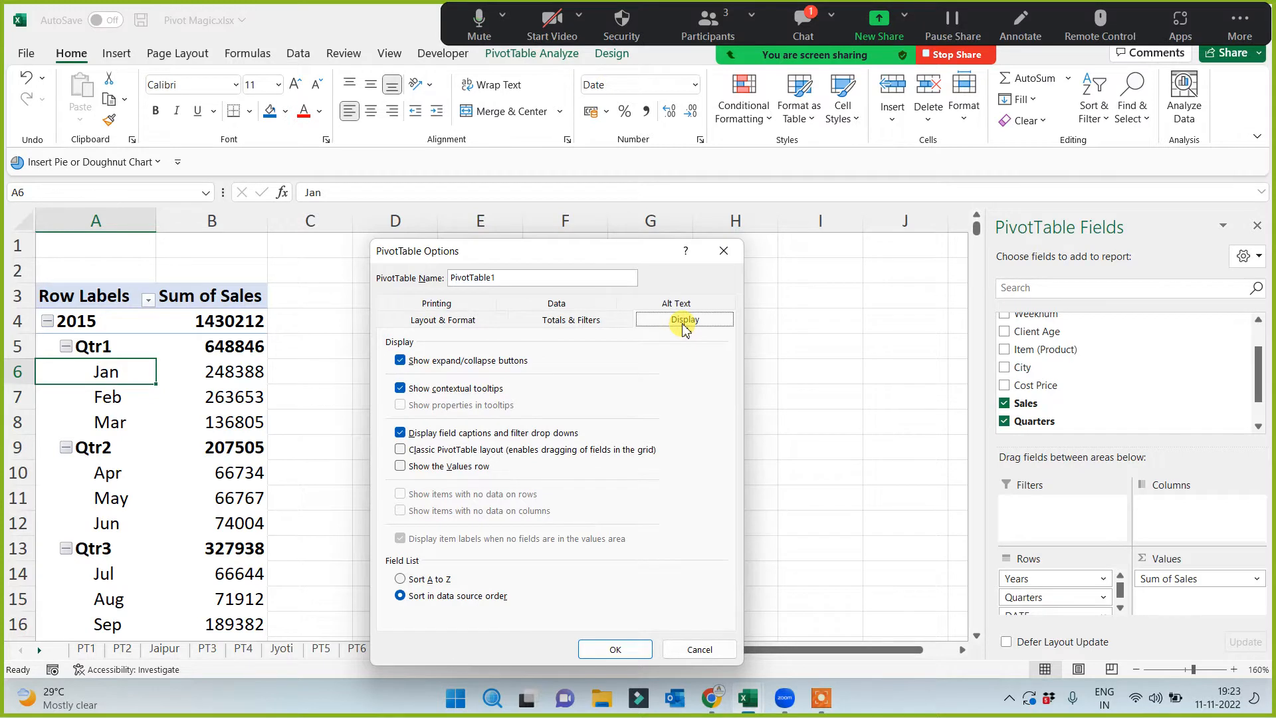
click(400, 450)
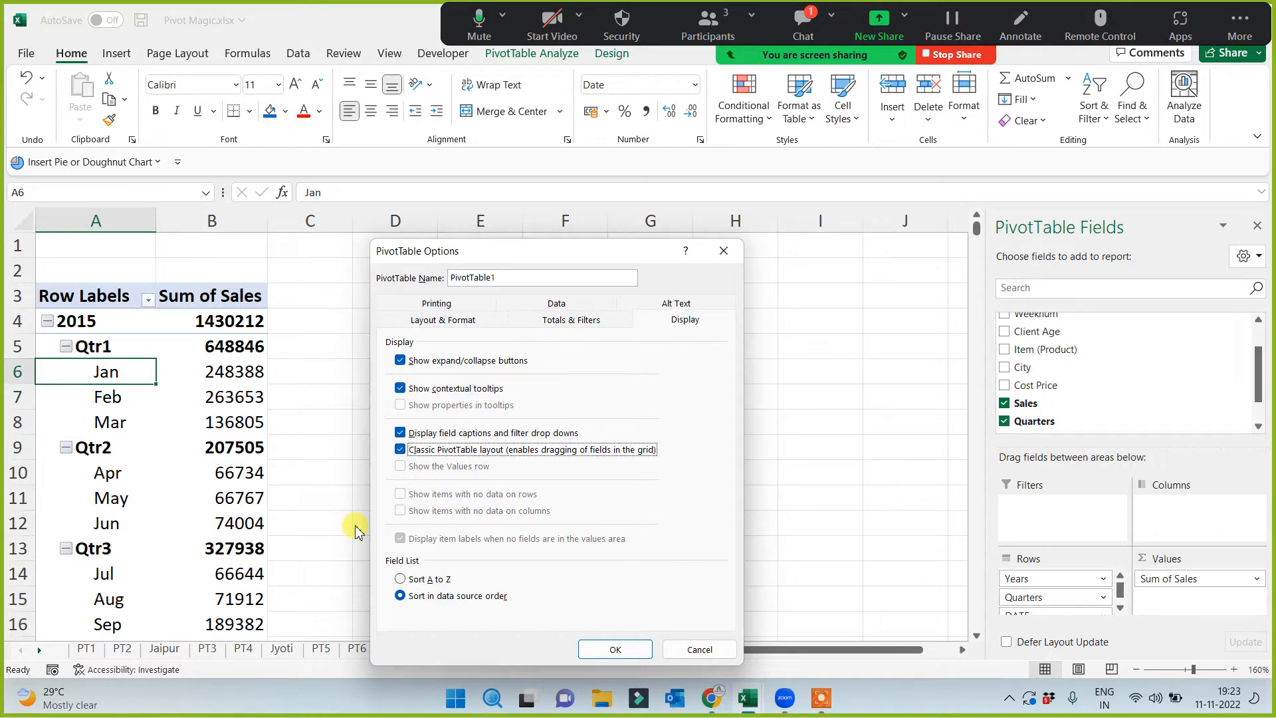
click(615, 649)
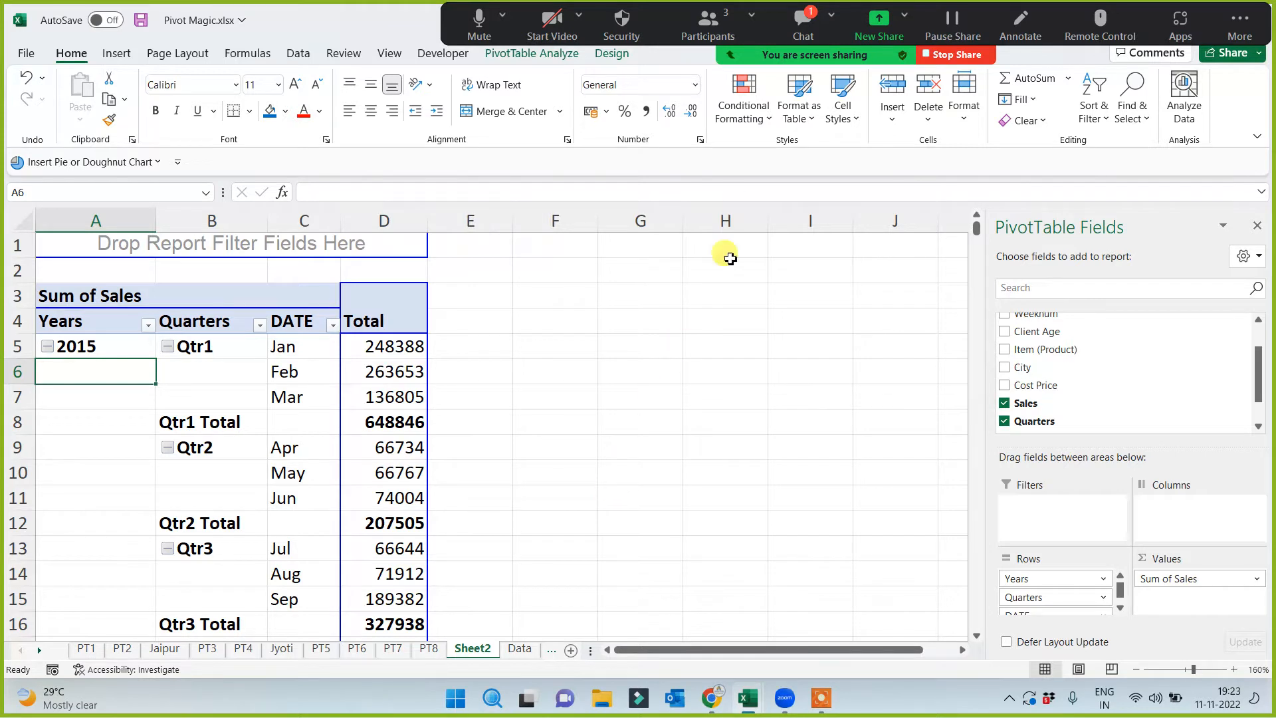
Check the meeting's chat messages and participant list, and put both windows away
click(805, 20)
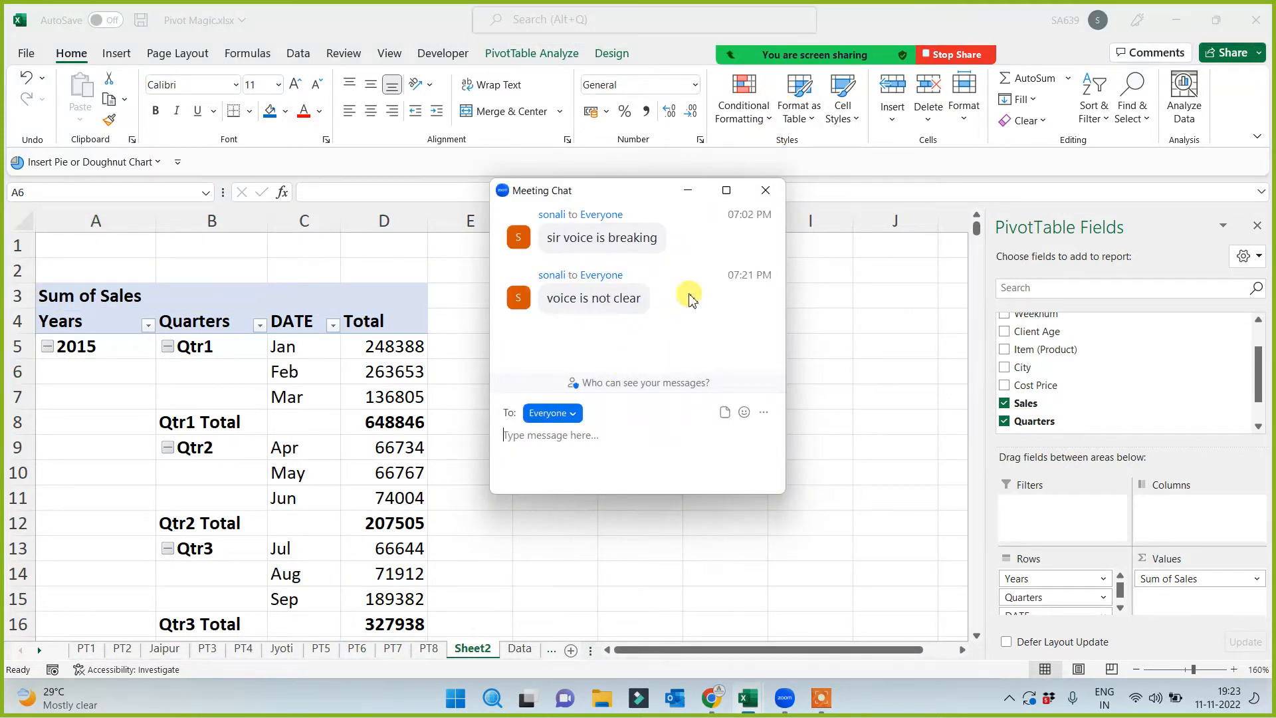
click(765, 191)
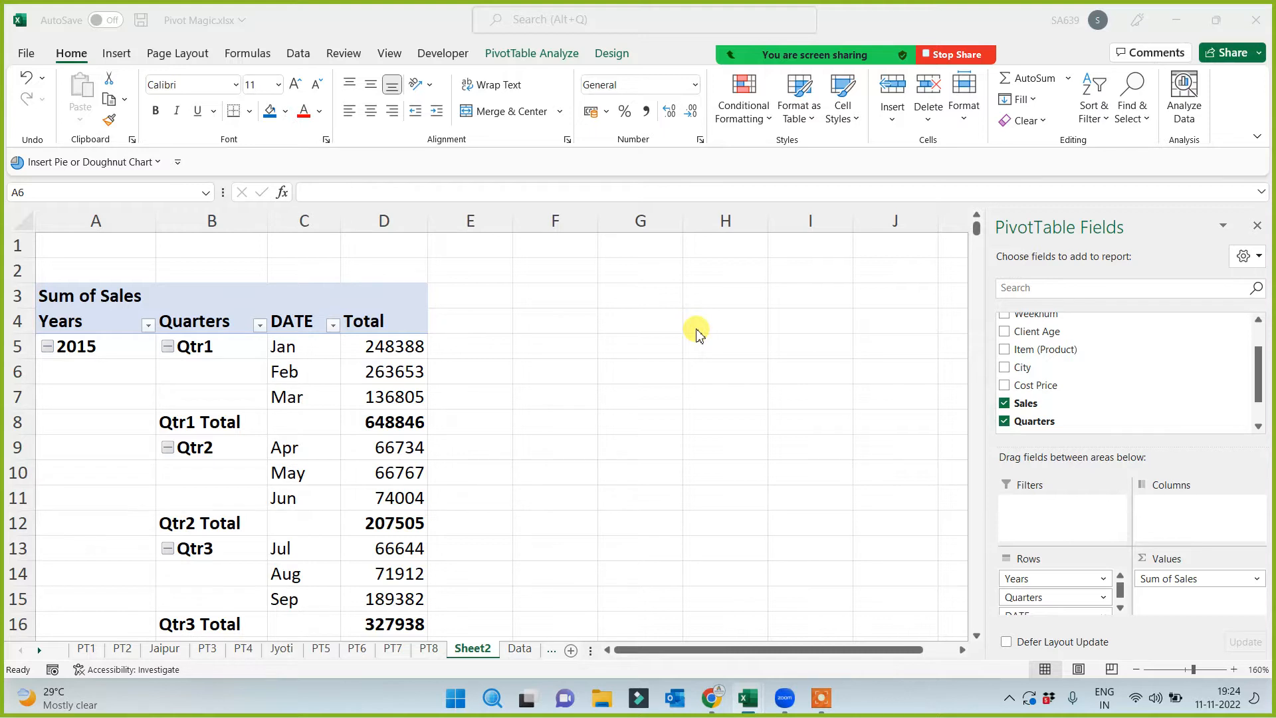
click(710, 26)
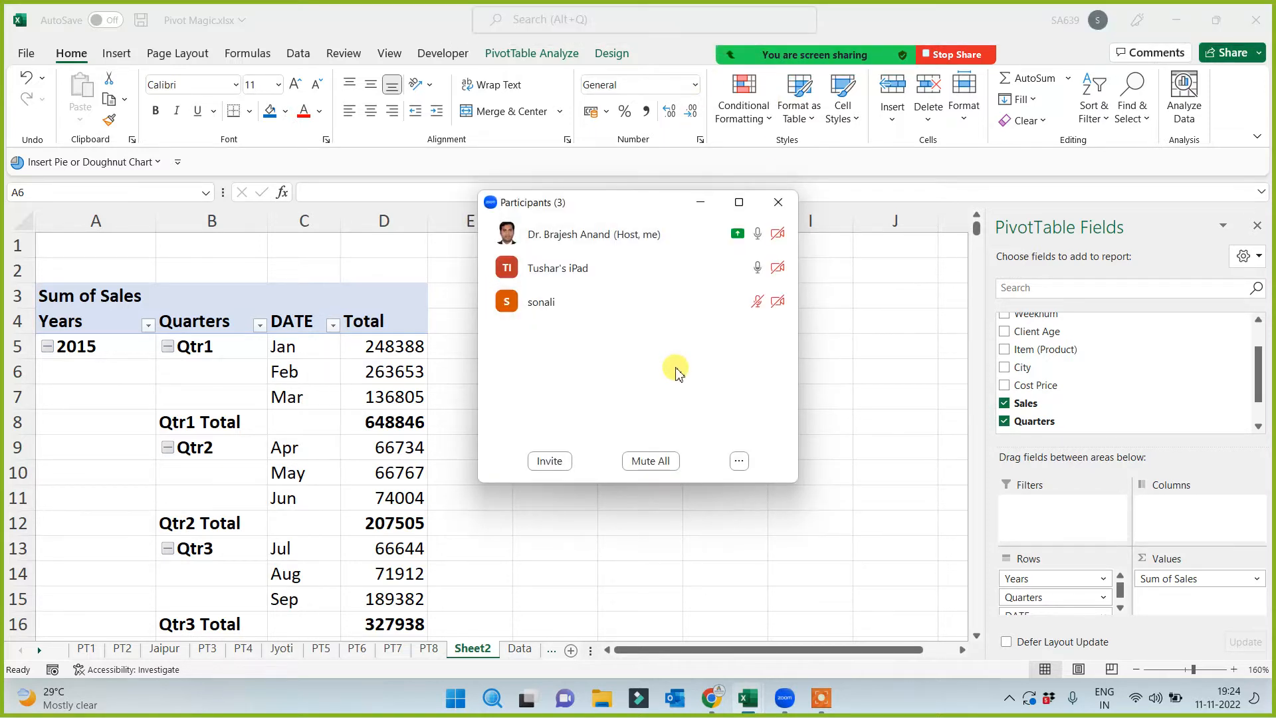
click(700, 203)
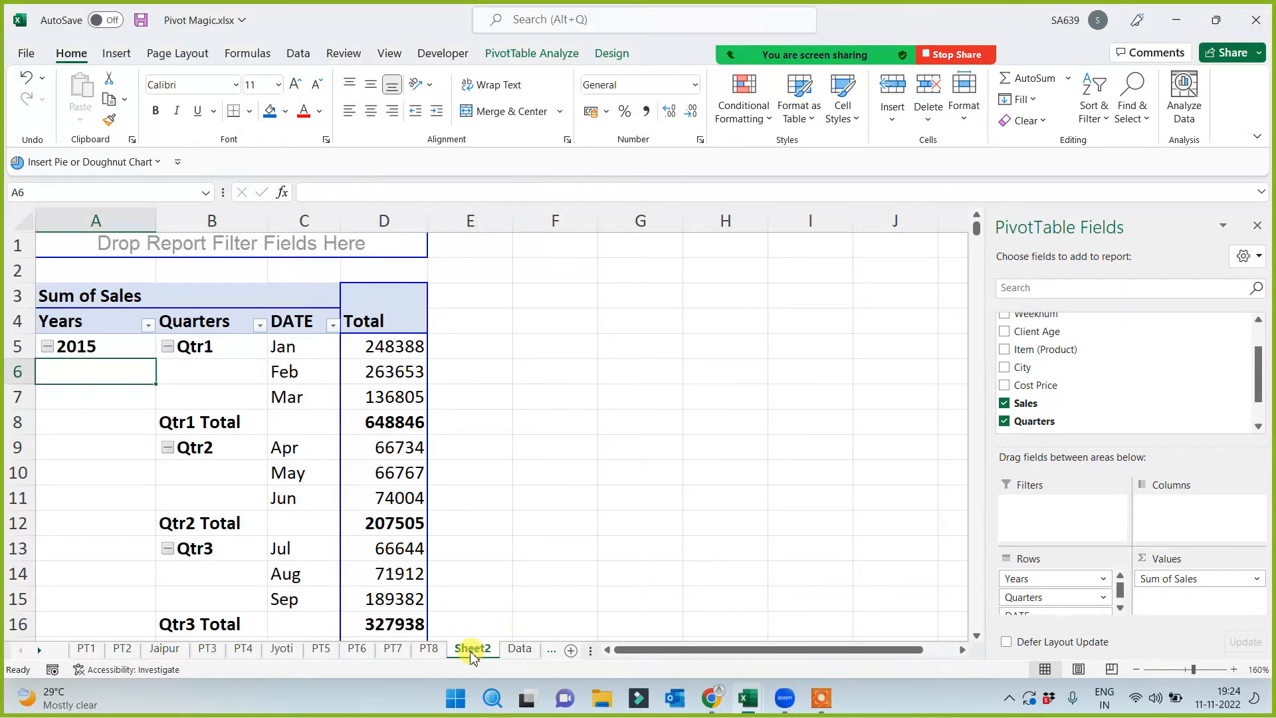
Rename the PivotTable's worksheet from Sheet2 to PT9
double_click(472, 654)
text(P)
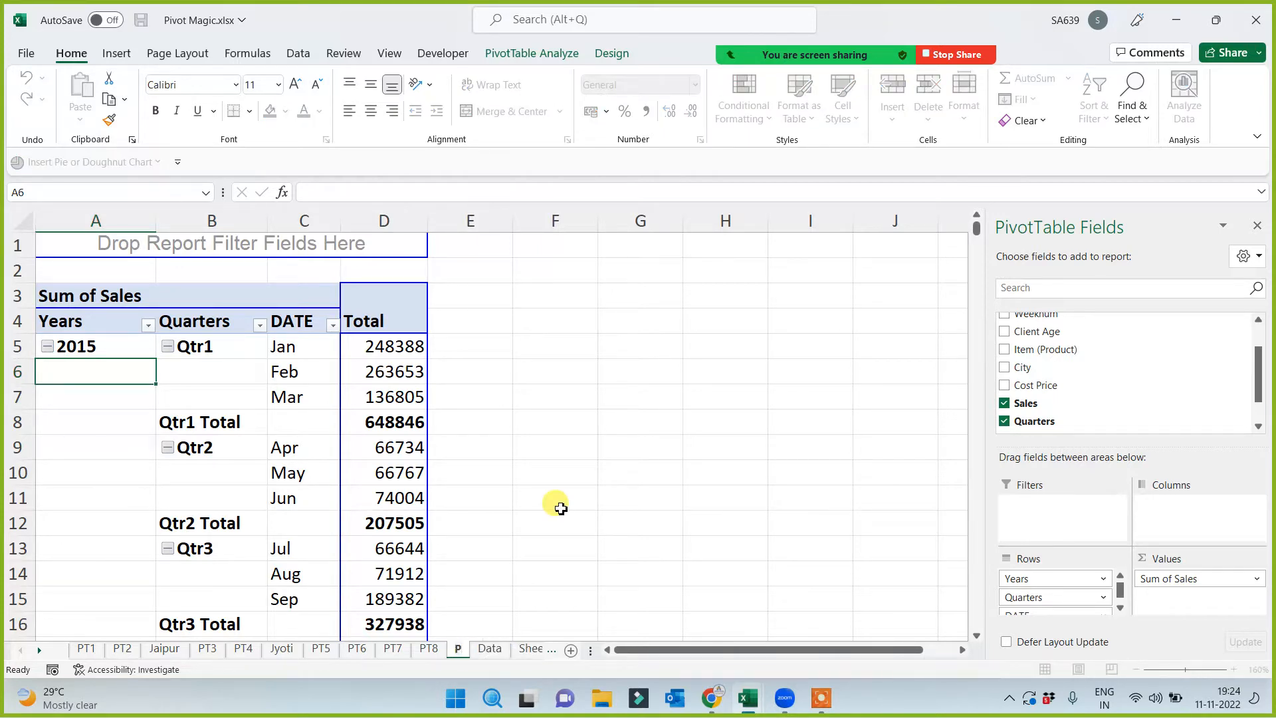
text(T9)
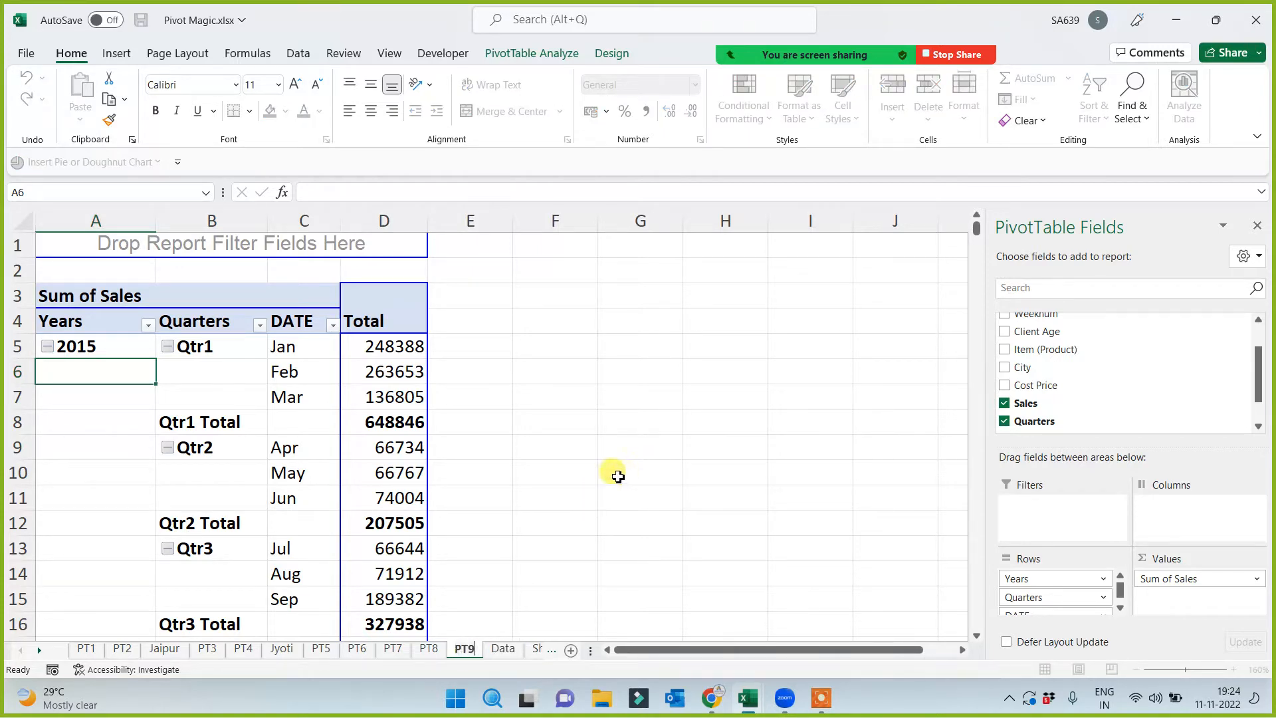
drag(613, 476, 572, 473)
Create a PivotTable from the entire sales table on the Data sheet and place it on a new worksheet
click(503, 649)
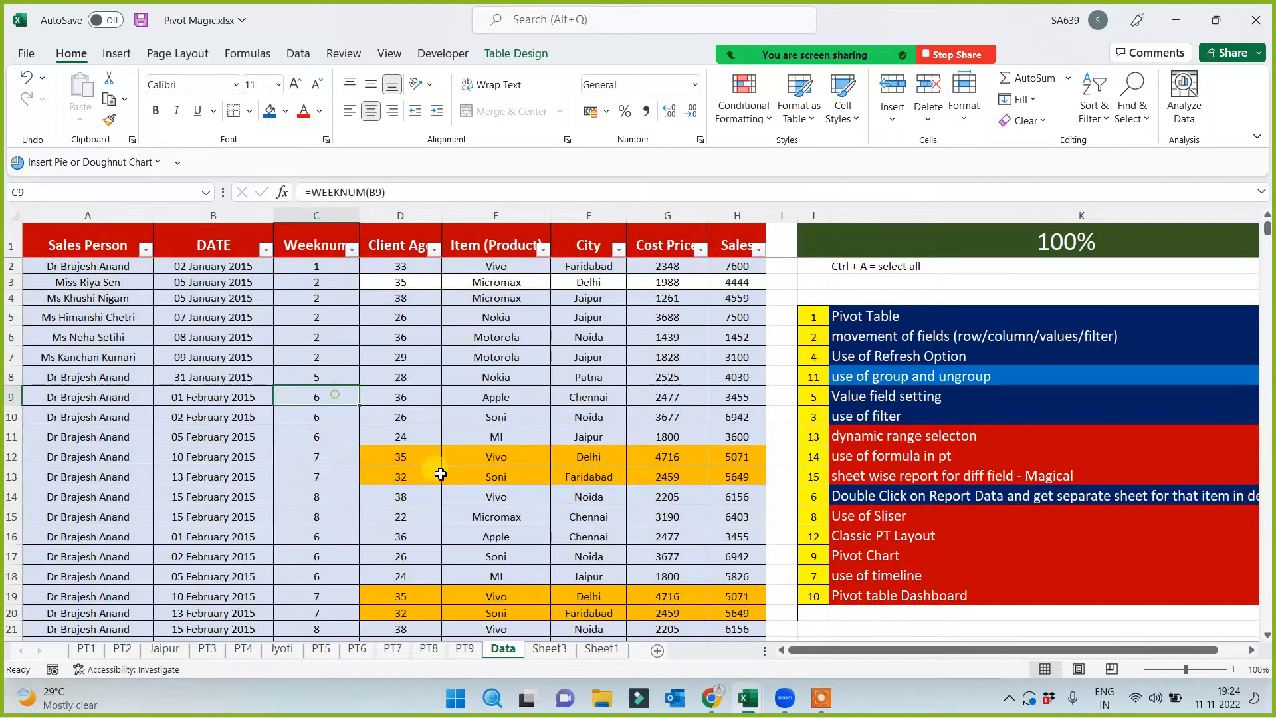
click(336, 396)
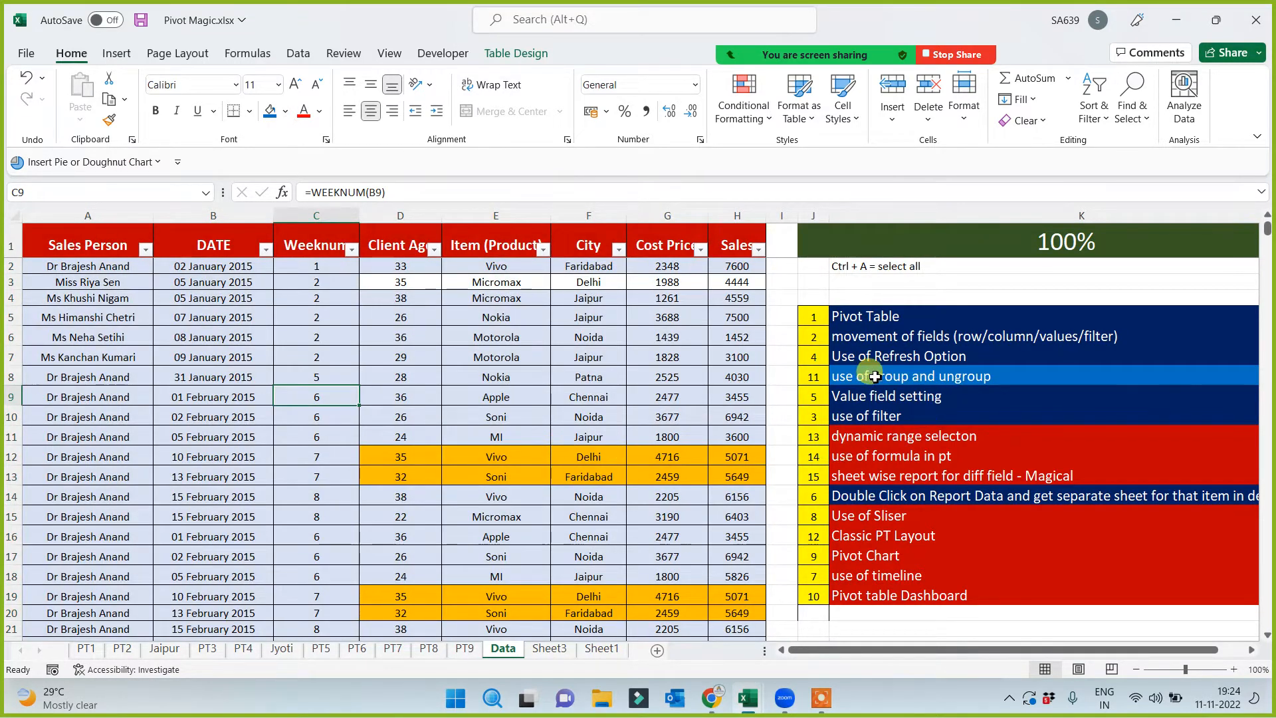
click(876, 376)
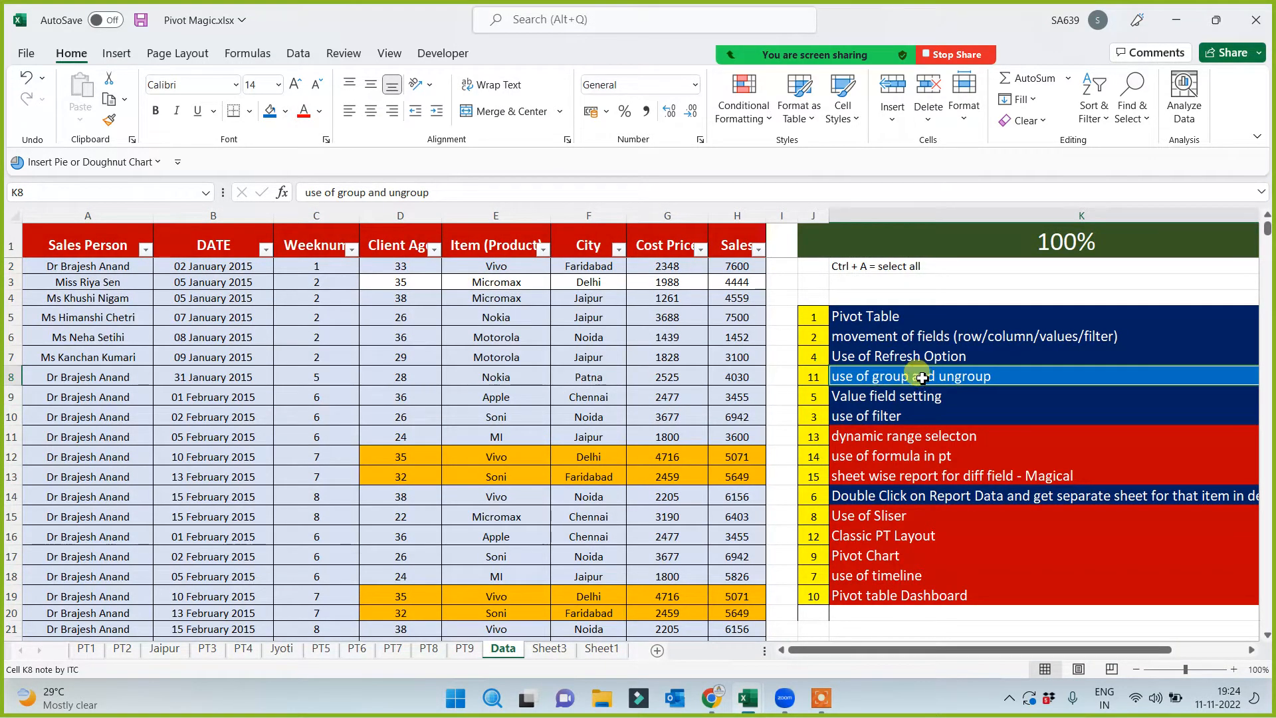
click(399, 400)
key(ctrl+a)
key(ctrl+a)
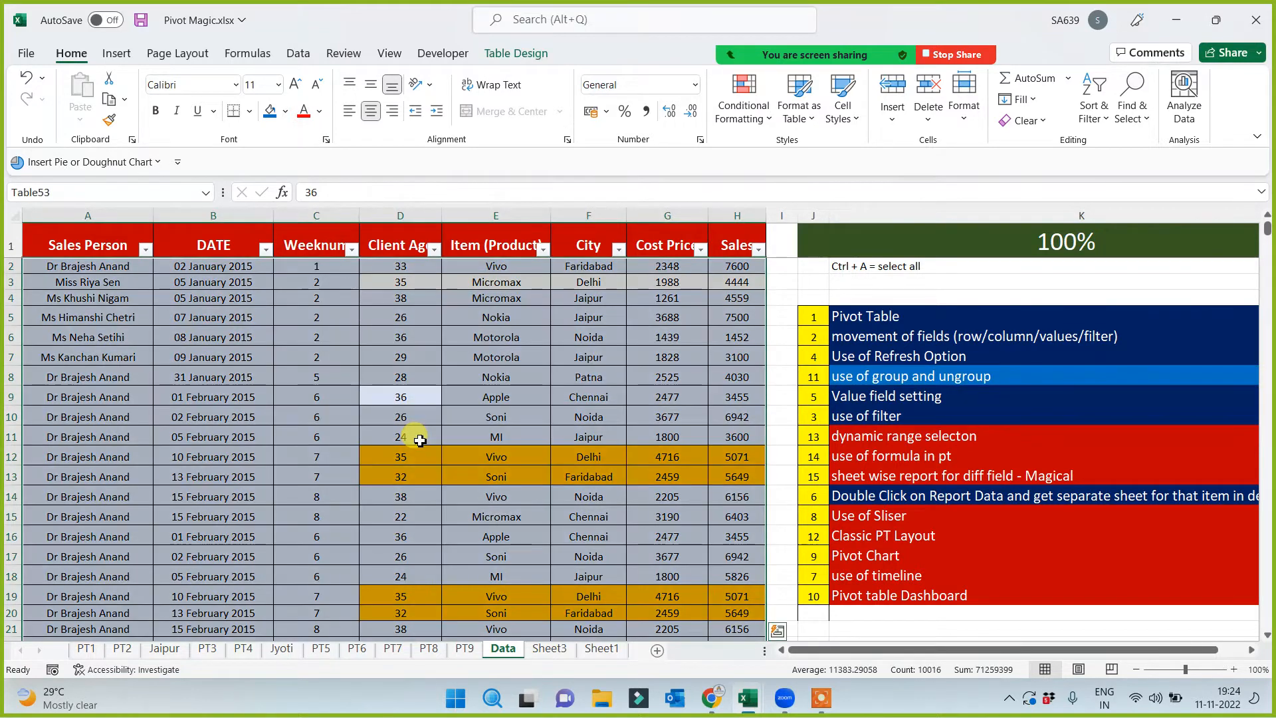
click(115, 52)
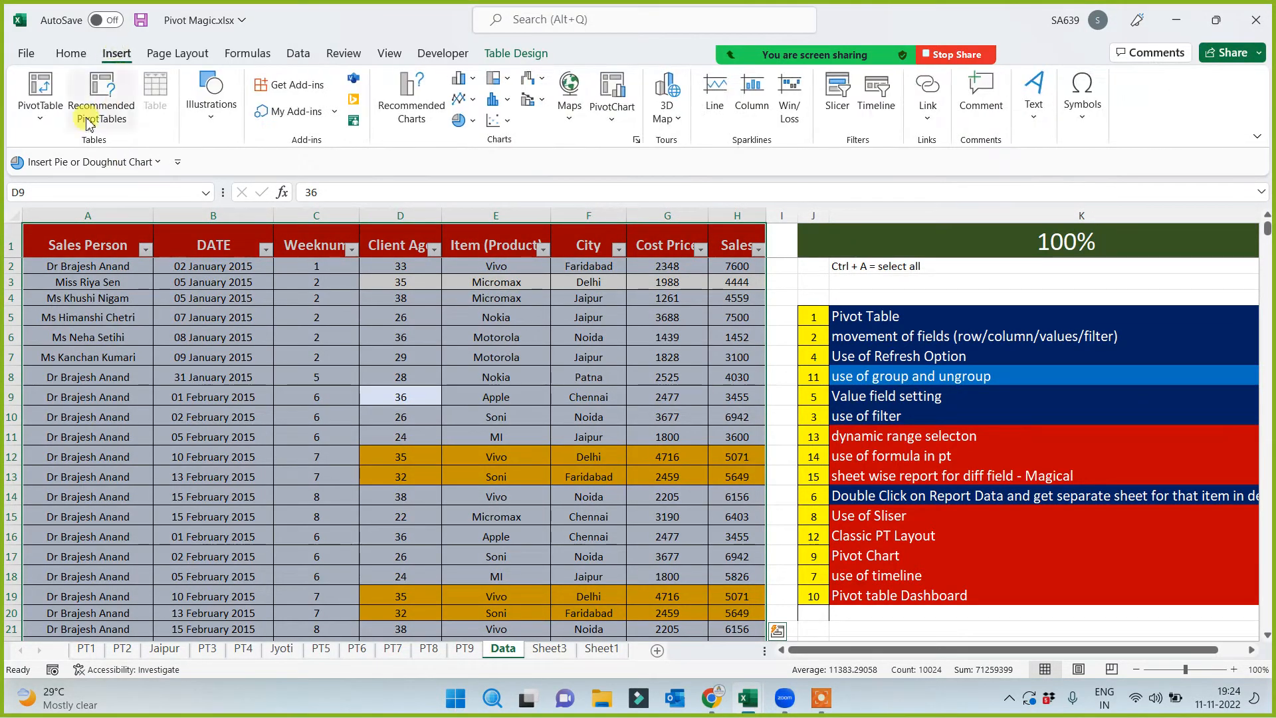
click(41, 90)
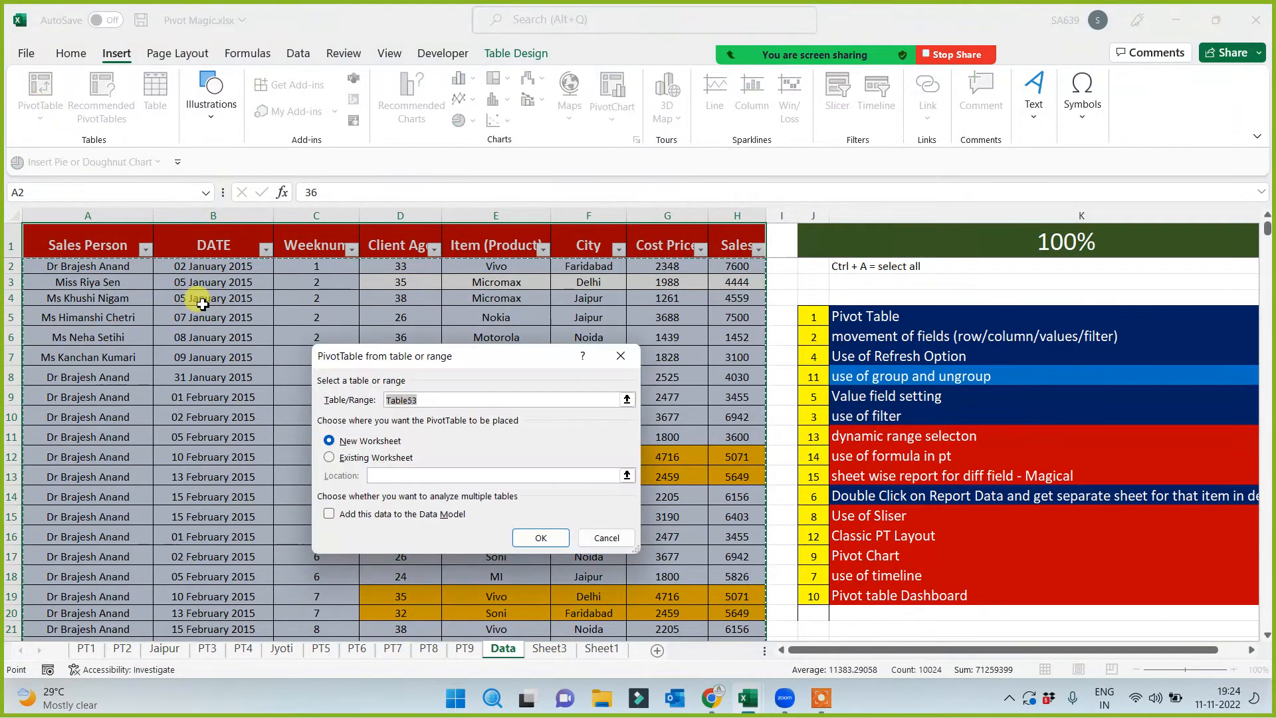
click(539, 540)
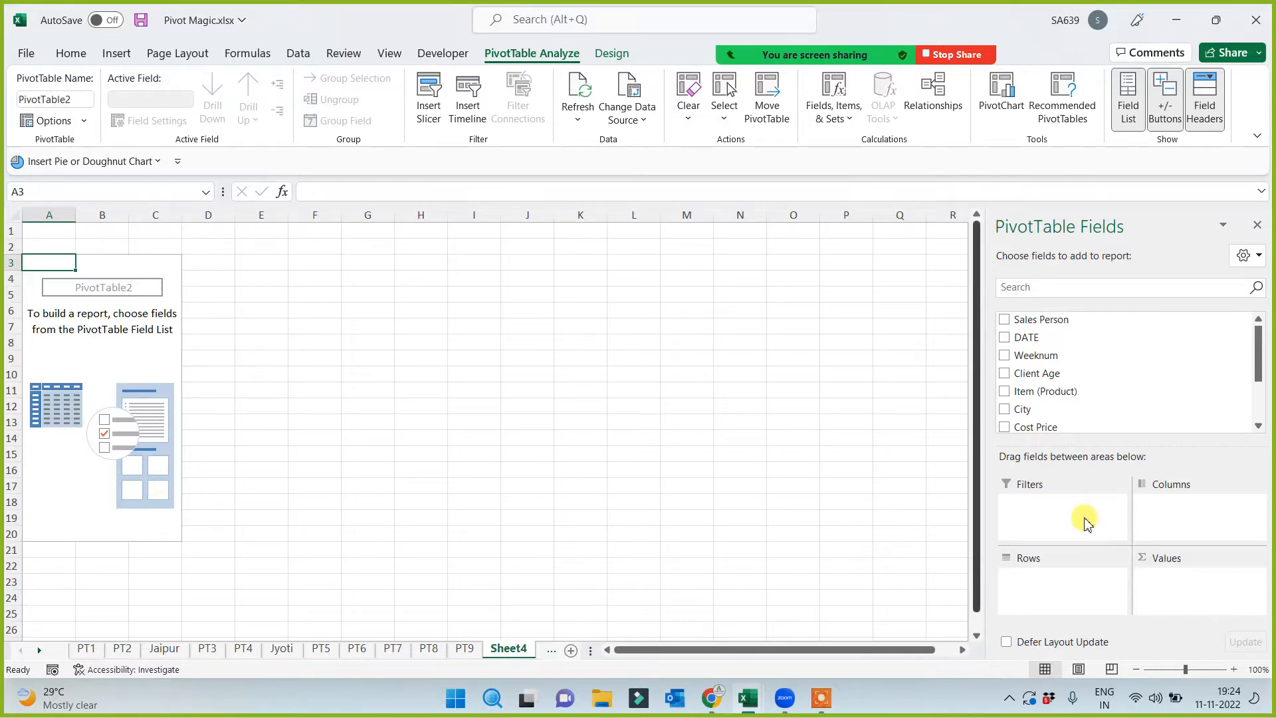
Add DATE to the new PivotTable's rows and Sales to its values
drag(1045, 337, 1040, 592)
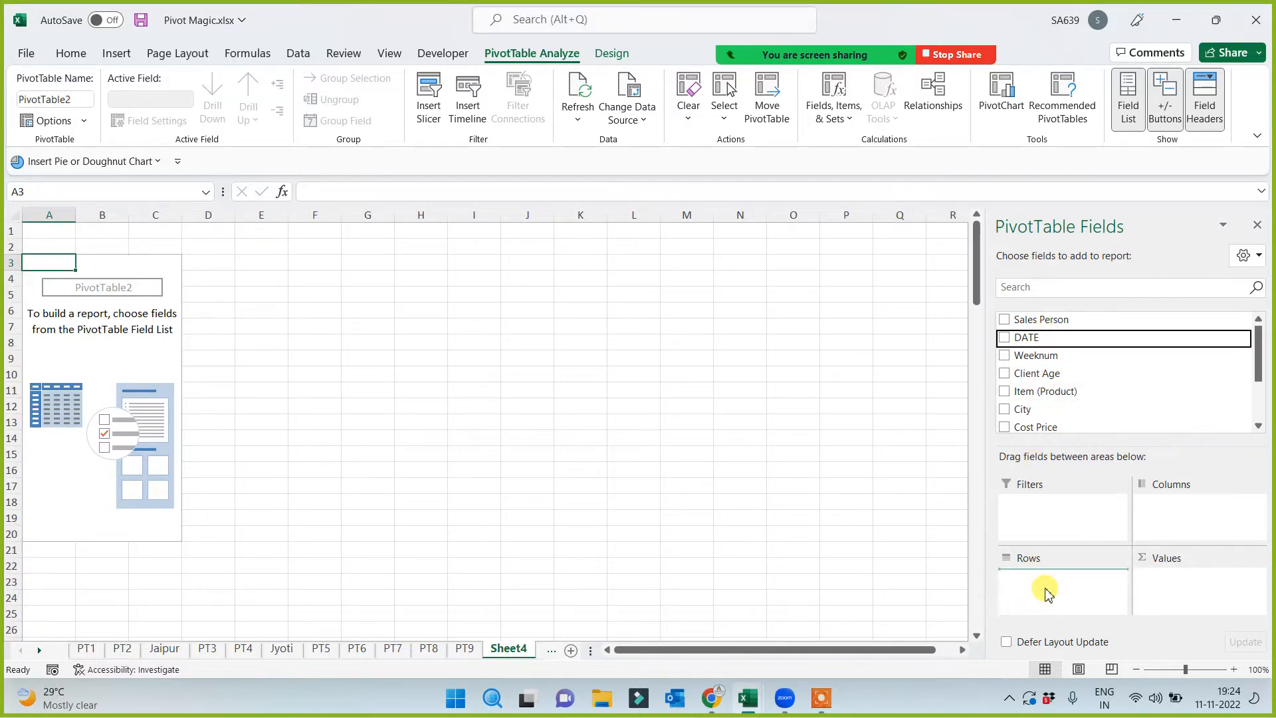
drag(1255, 364, 1261, 408)
drag(1025, 371, 1163, 585)
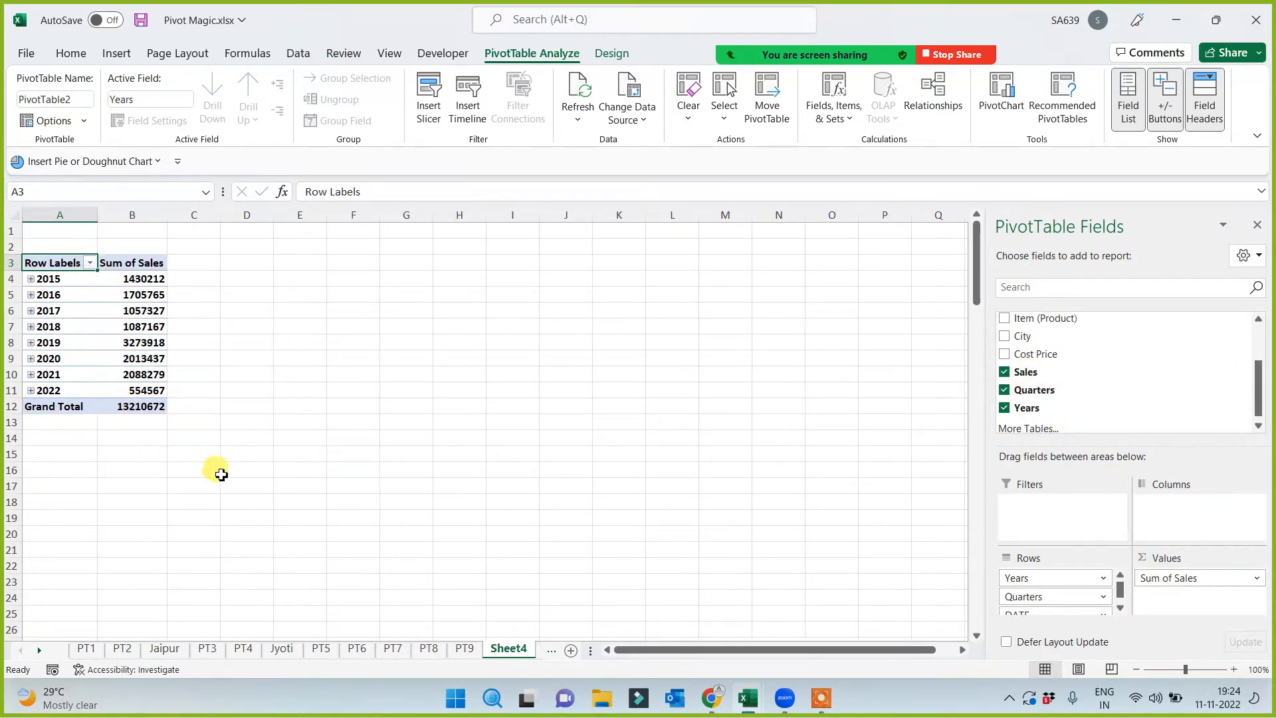
Regroup the new PivotTable's dates by Months only, removing the Quarters and Years grouping
scroll(379, 464, up, 5)
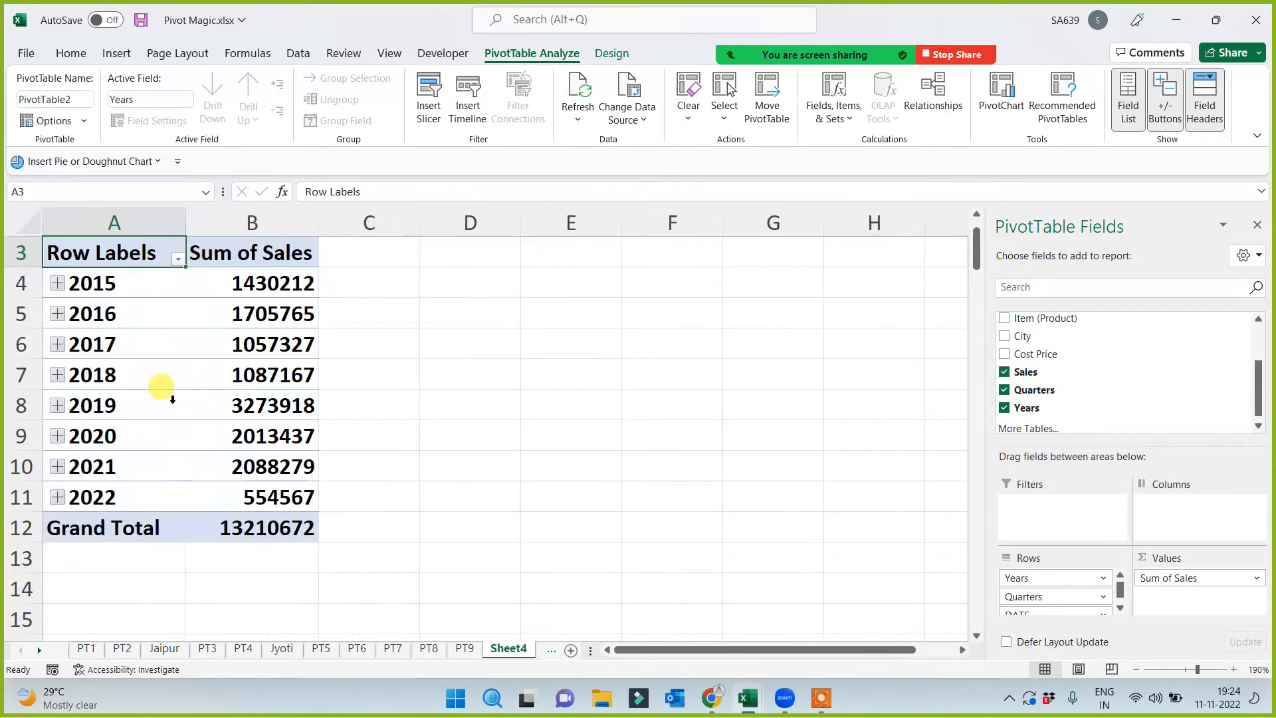
scroll(174, 408, up, 2)
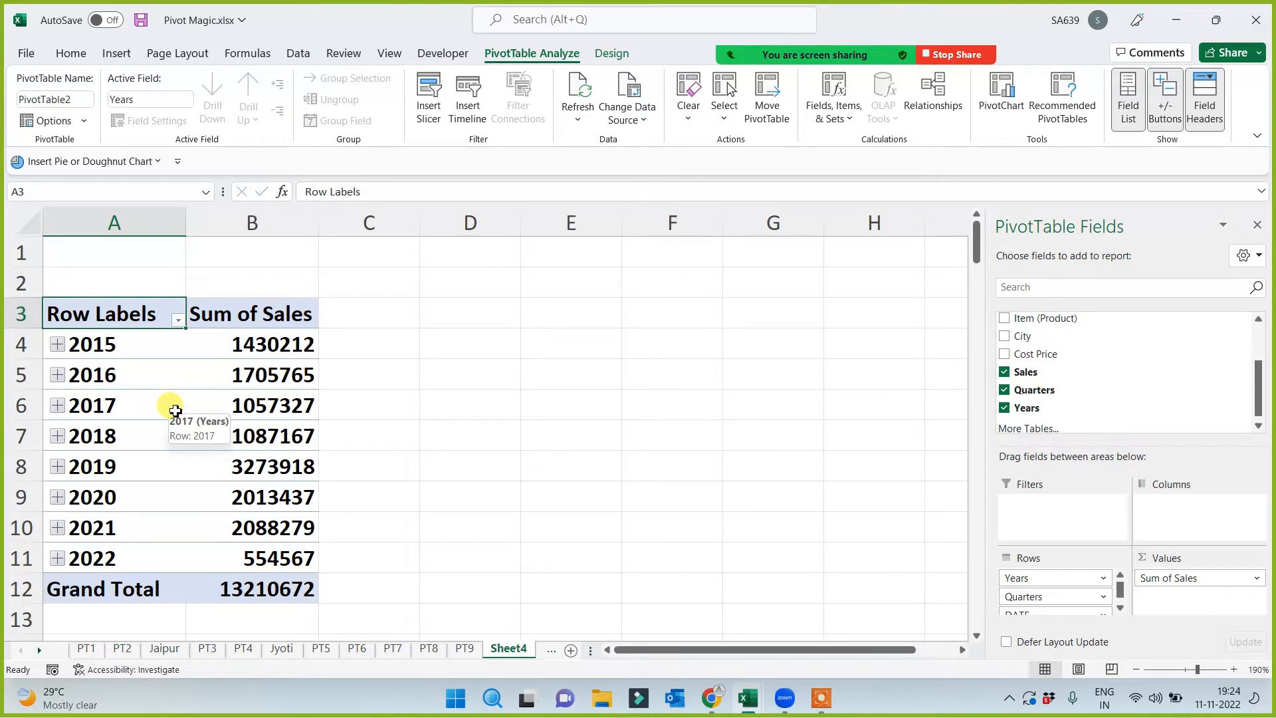
right_click(137, 399)
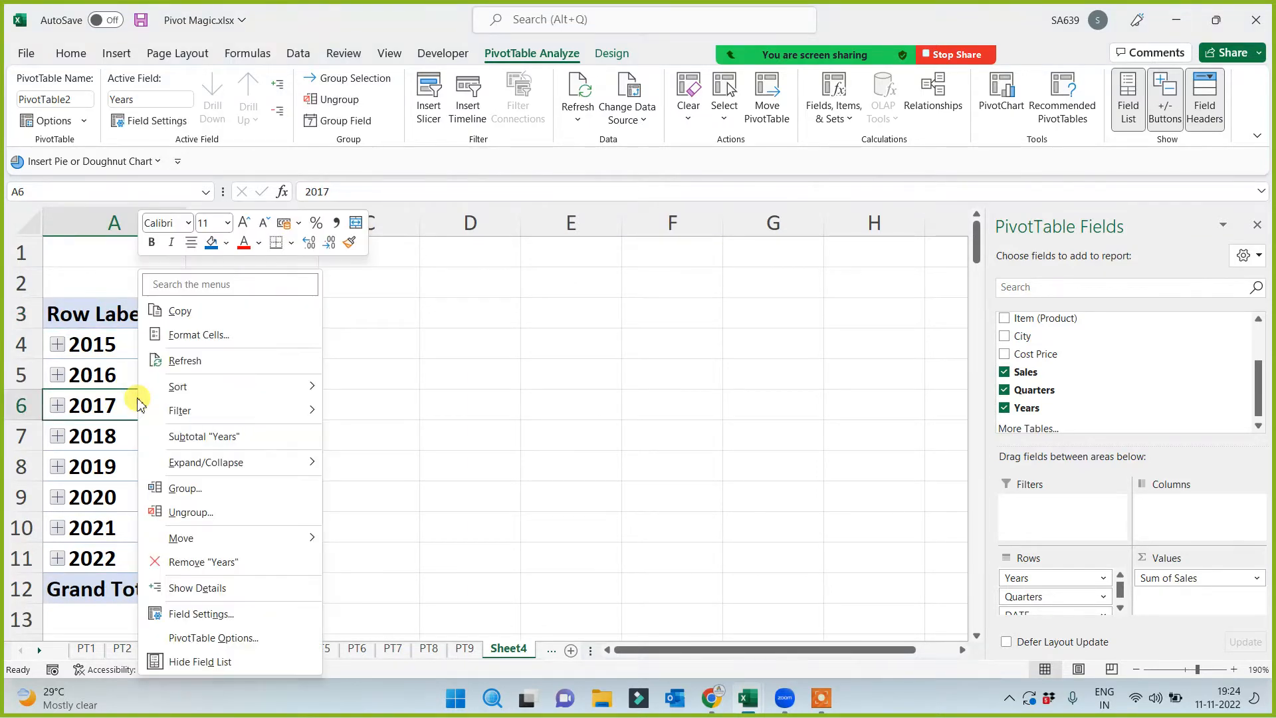
click(179, 489)
click(106, 520)
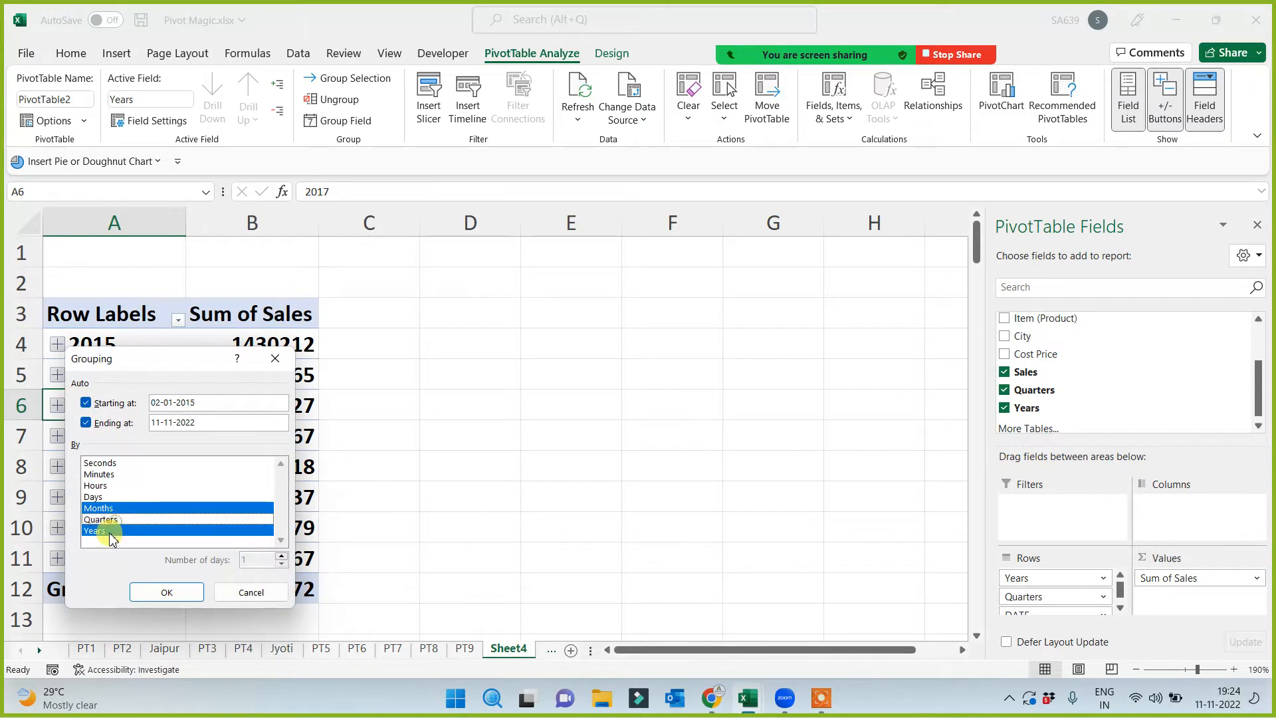
click(110, 532)
click(166, 591)
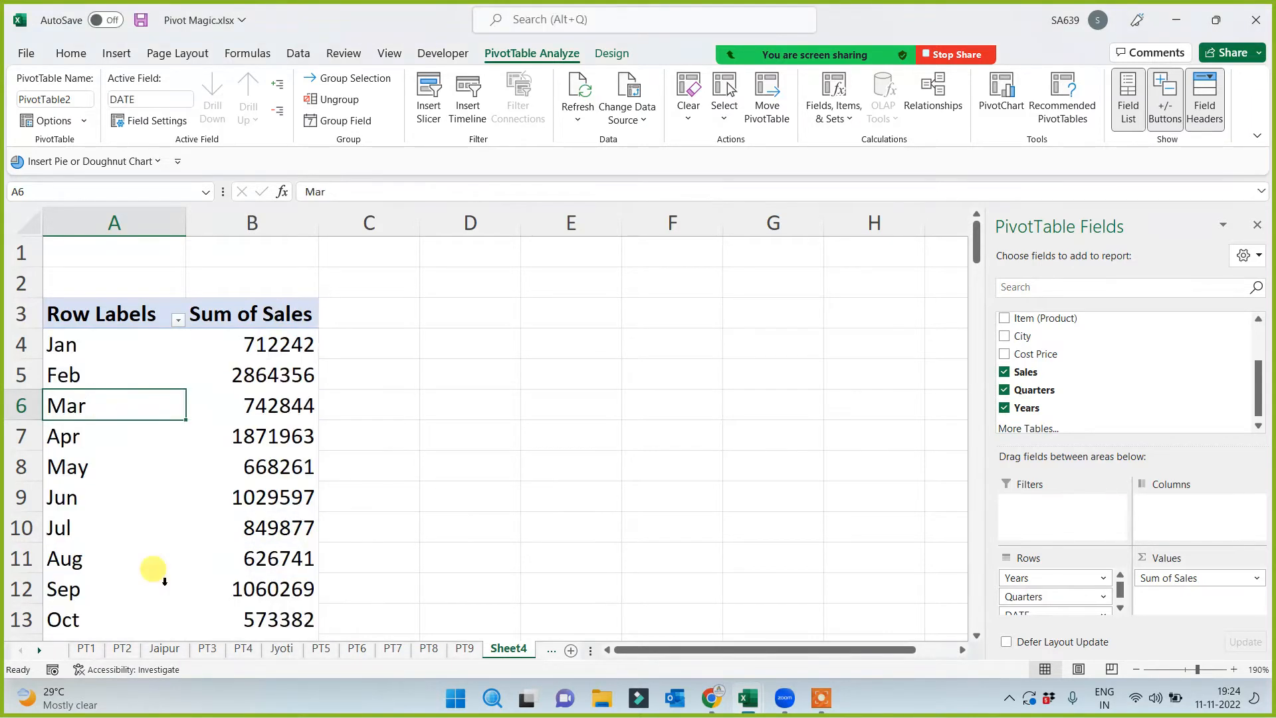
Change the new PivotTable's date grouping from Months to Quarters only
click(137, 349)
right_click(140, 346)
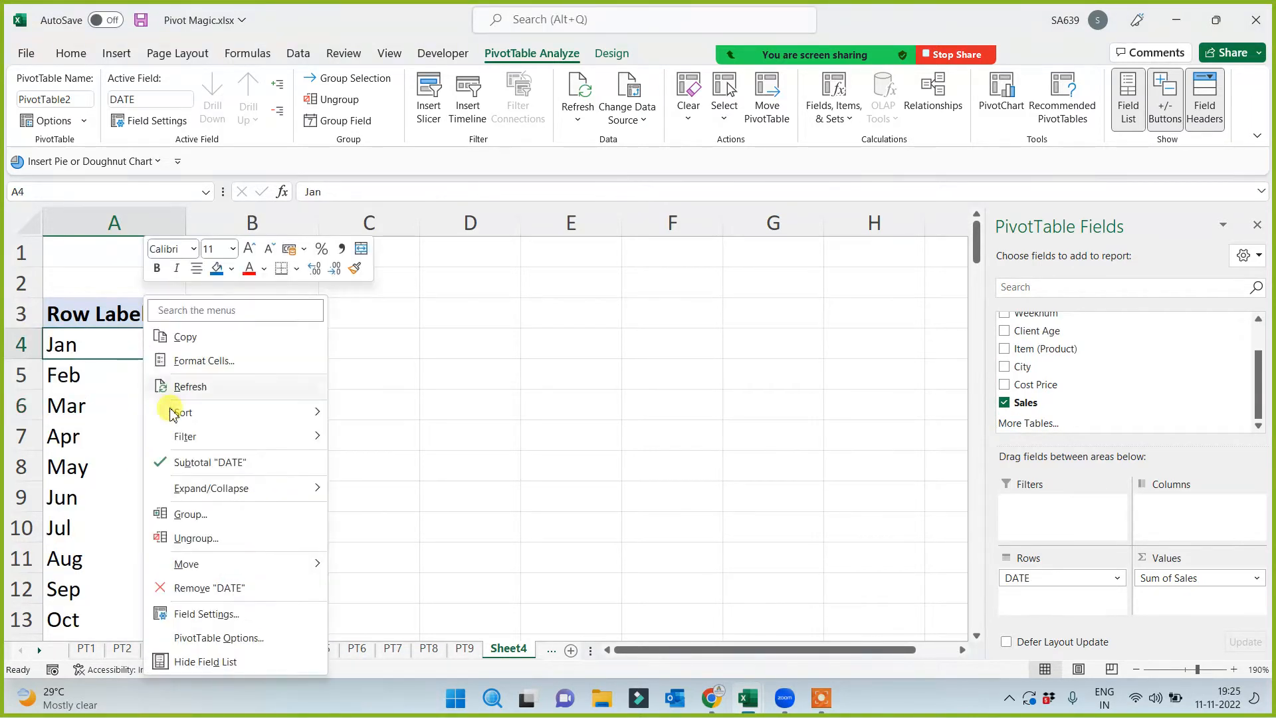
click(190, 515)
click(113, 538)
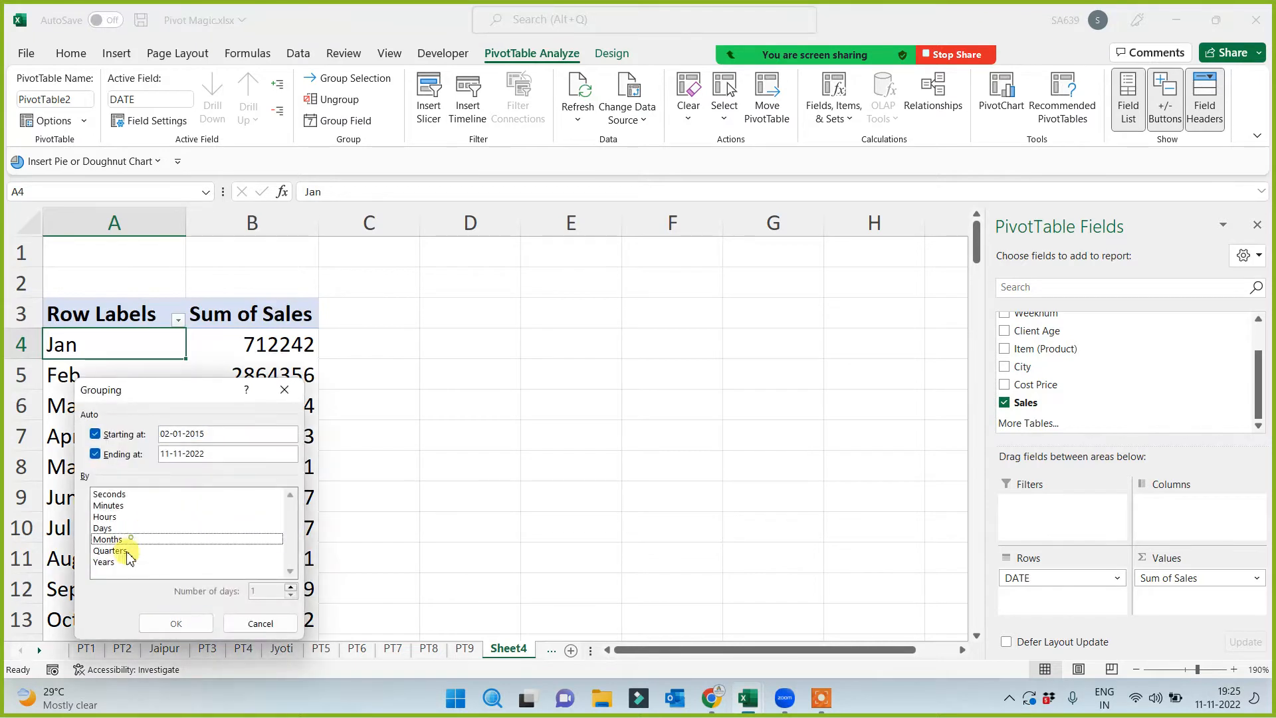
click(126, 551)
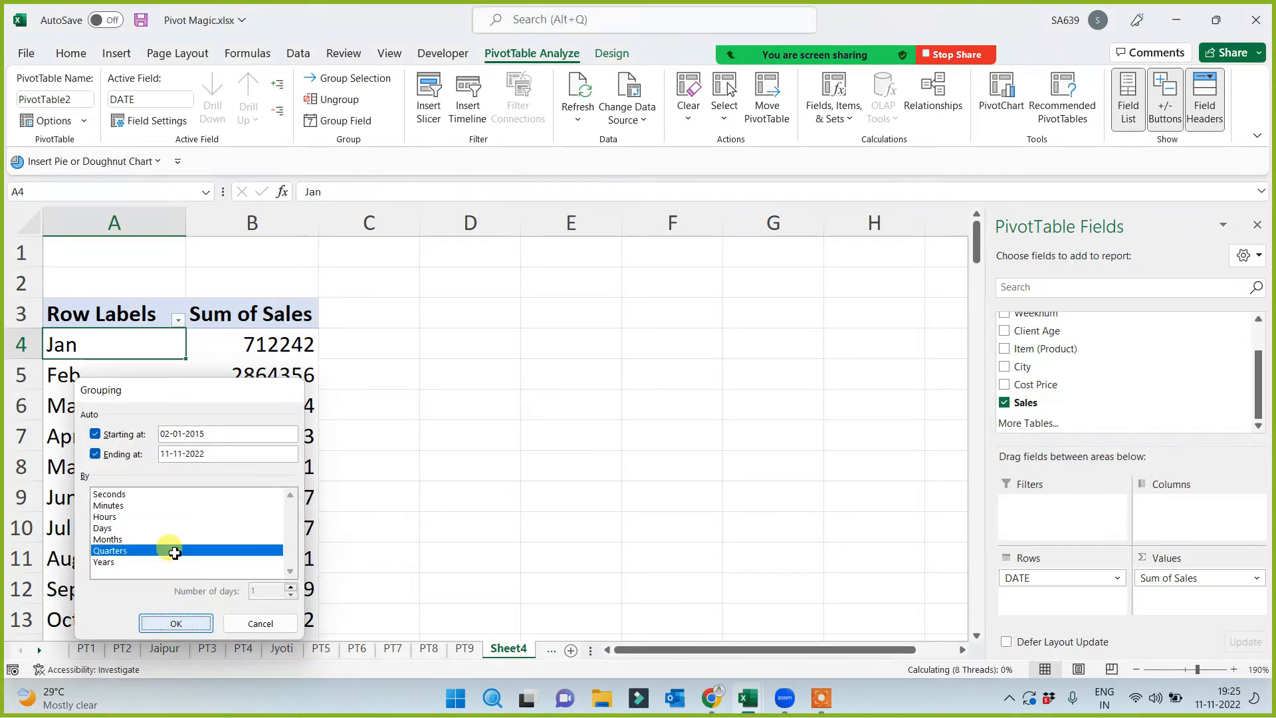
key(Return)
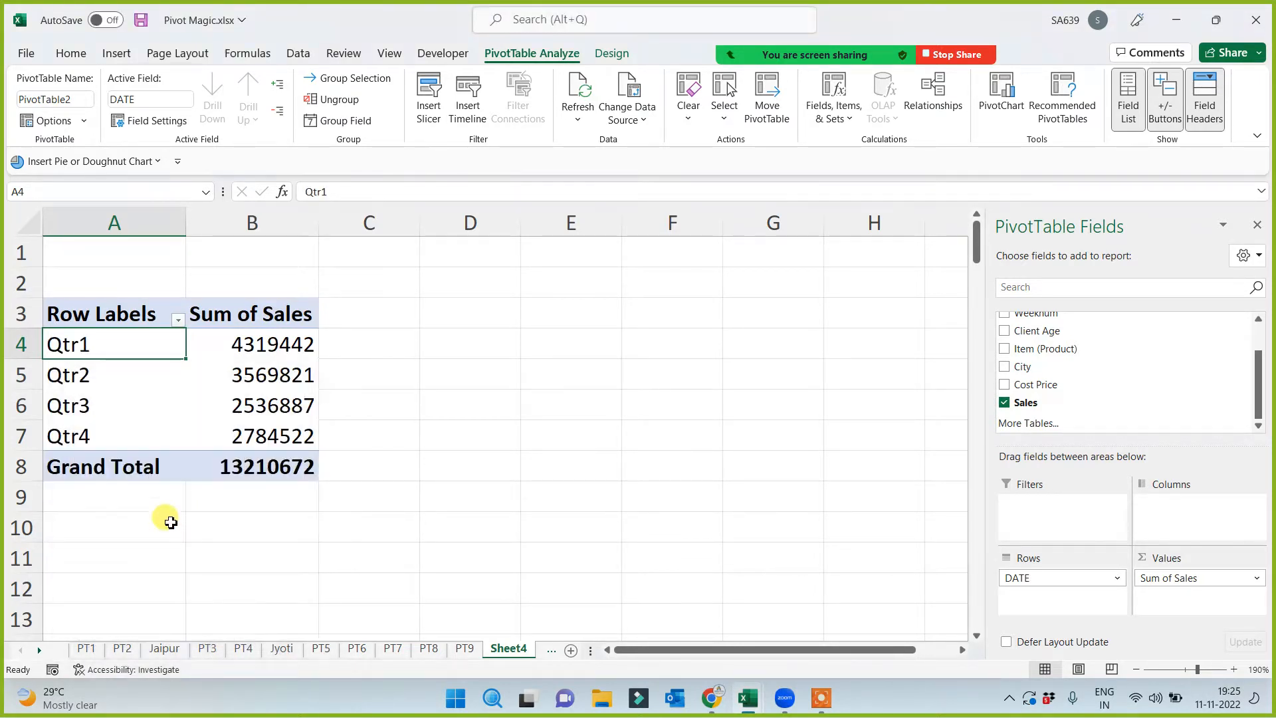
right_click(157, 345)
click(432, 370)
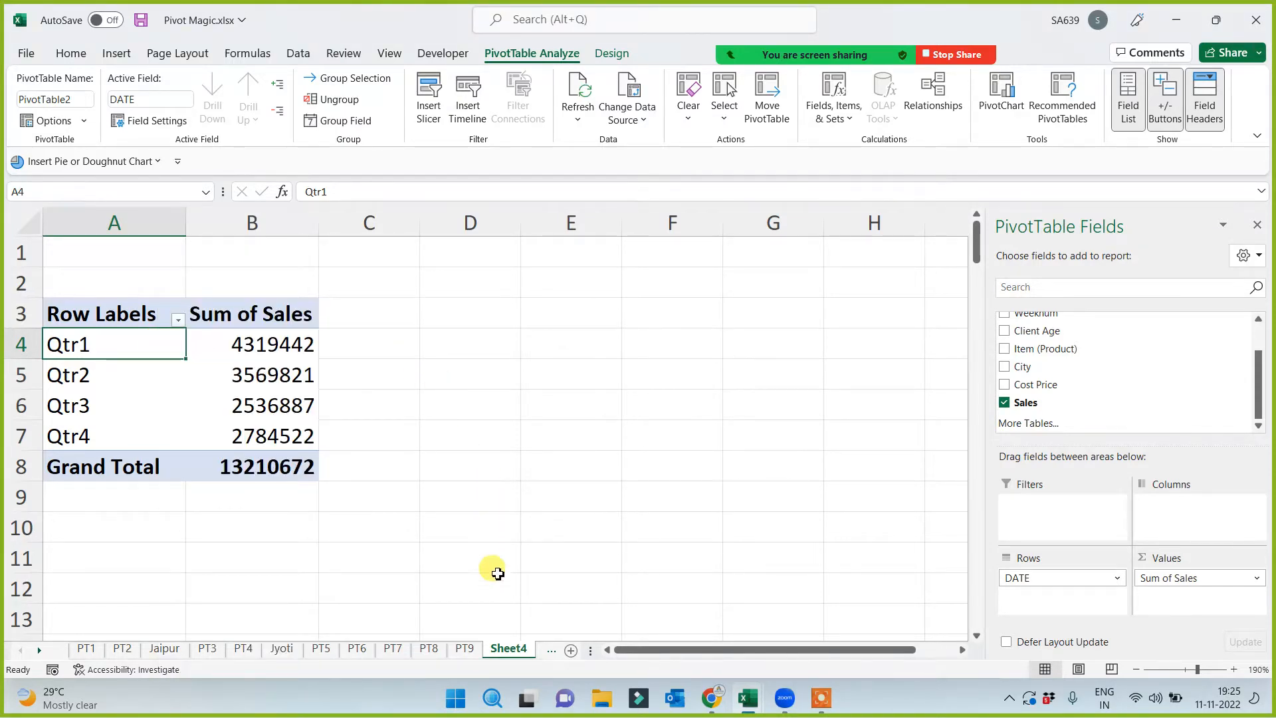
Regroup the dates in the PT9 PivotTable by Months, Quarters and Years
click(465, 648)
right_click(111, 379)
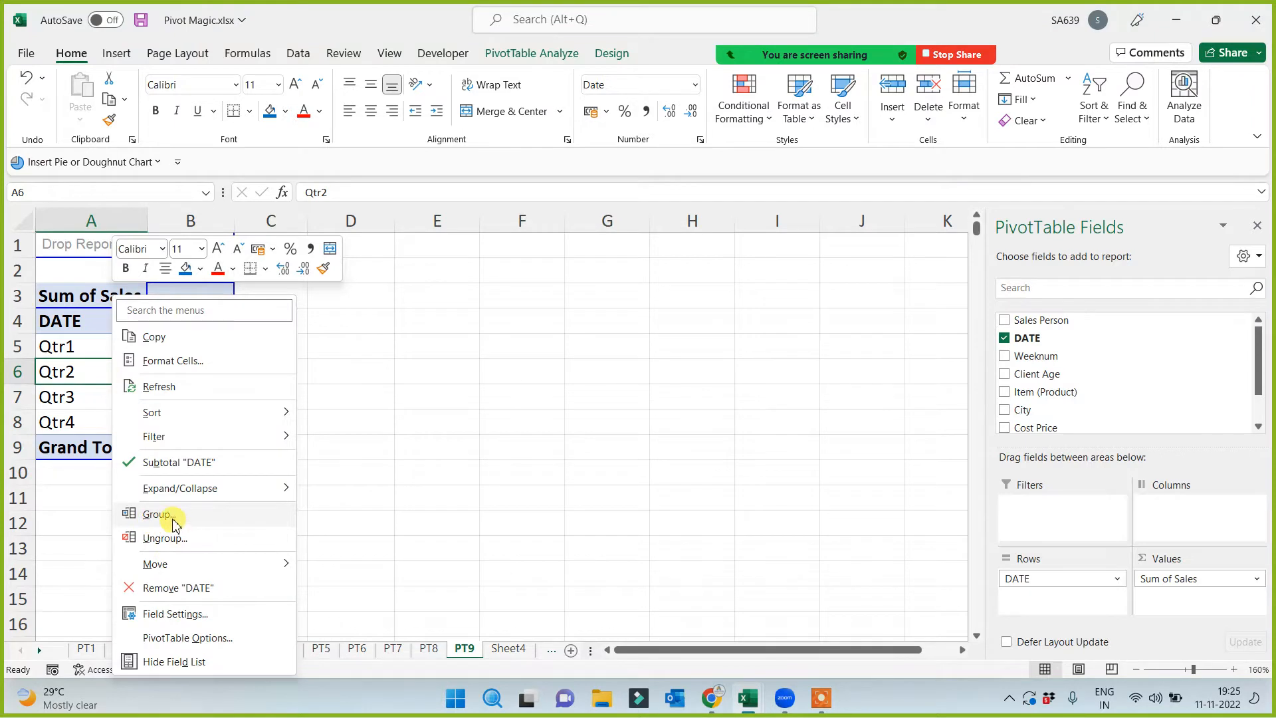
click(159, 515)
click(91, 537)
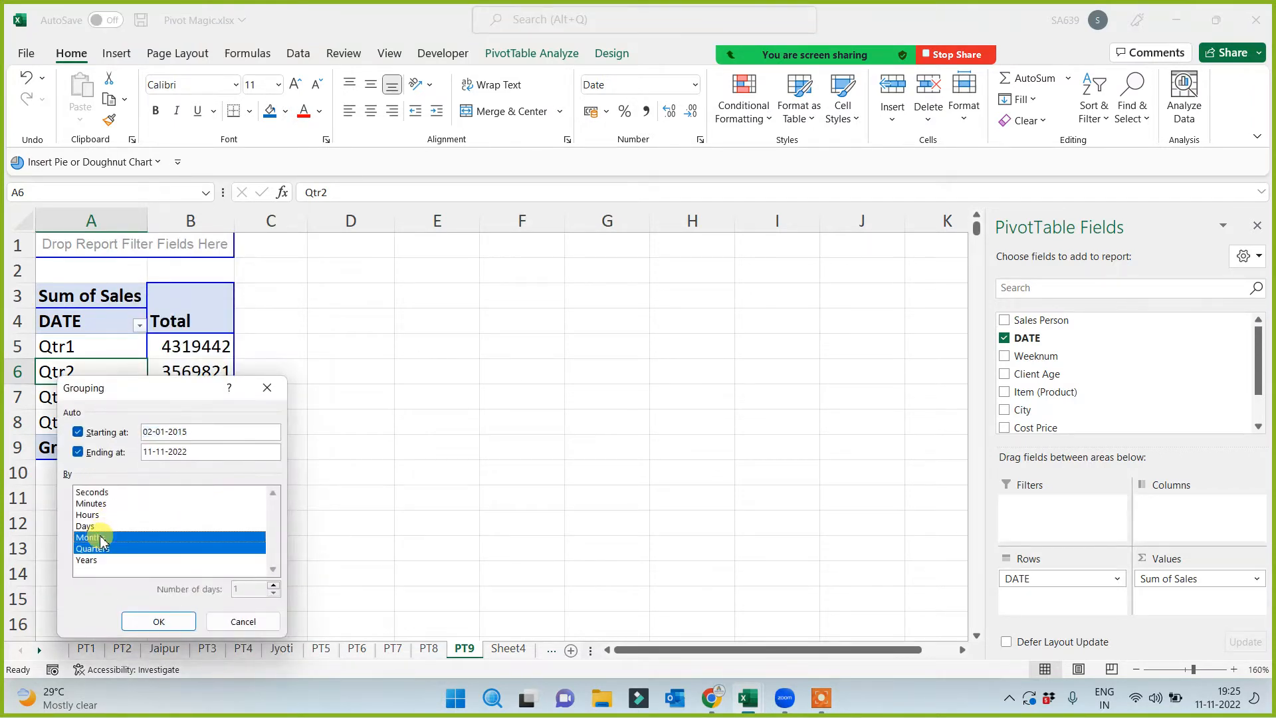
click(89, 560)
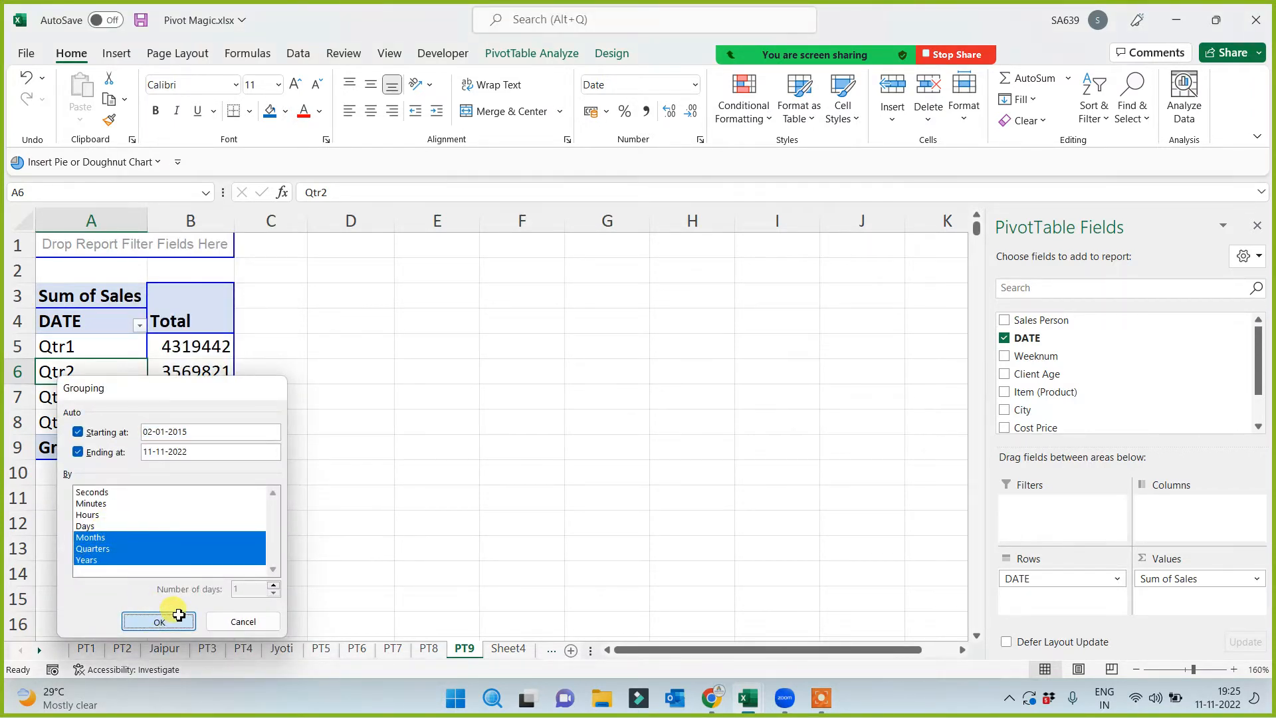
click(157, 621)
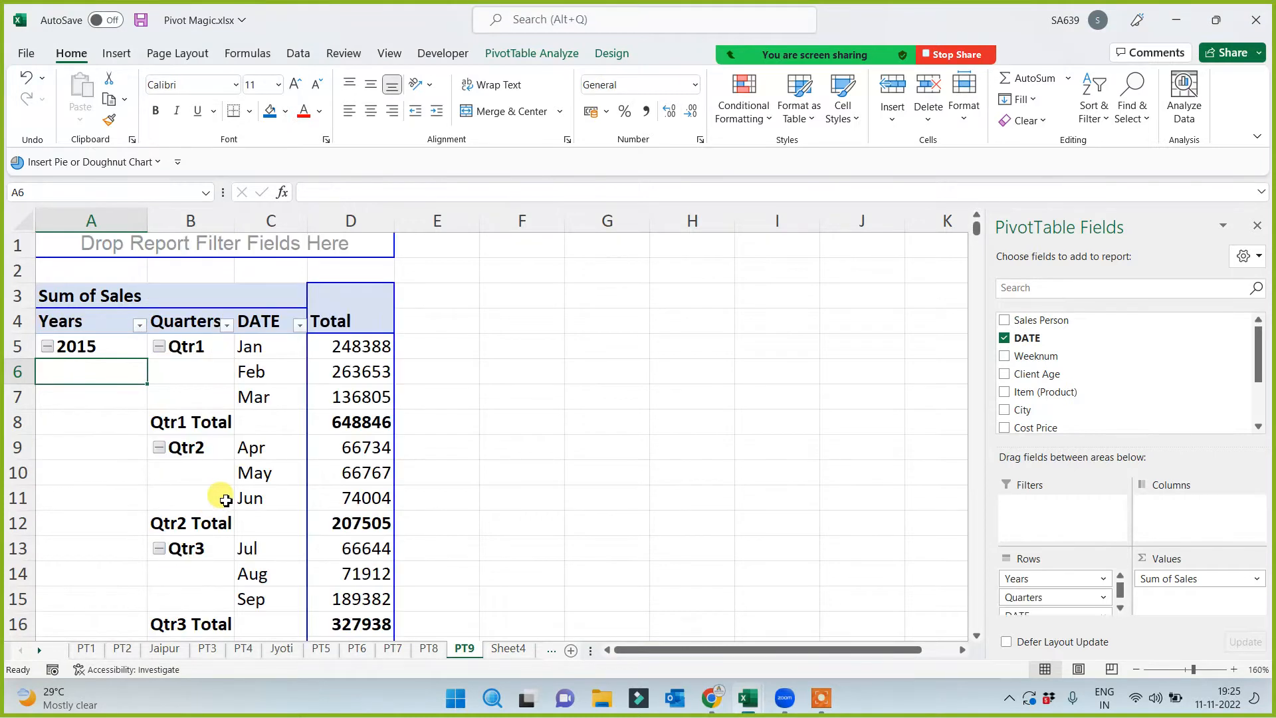
Compare the separate Years column on PT9 with the combined row labels in column A of Sheet4
click(94, 220)
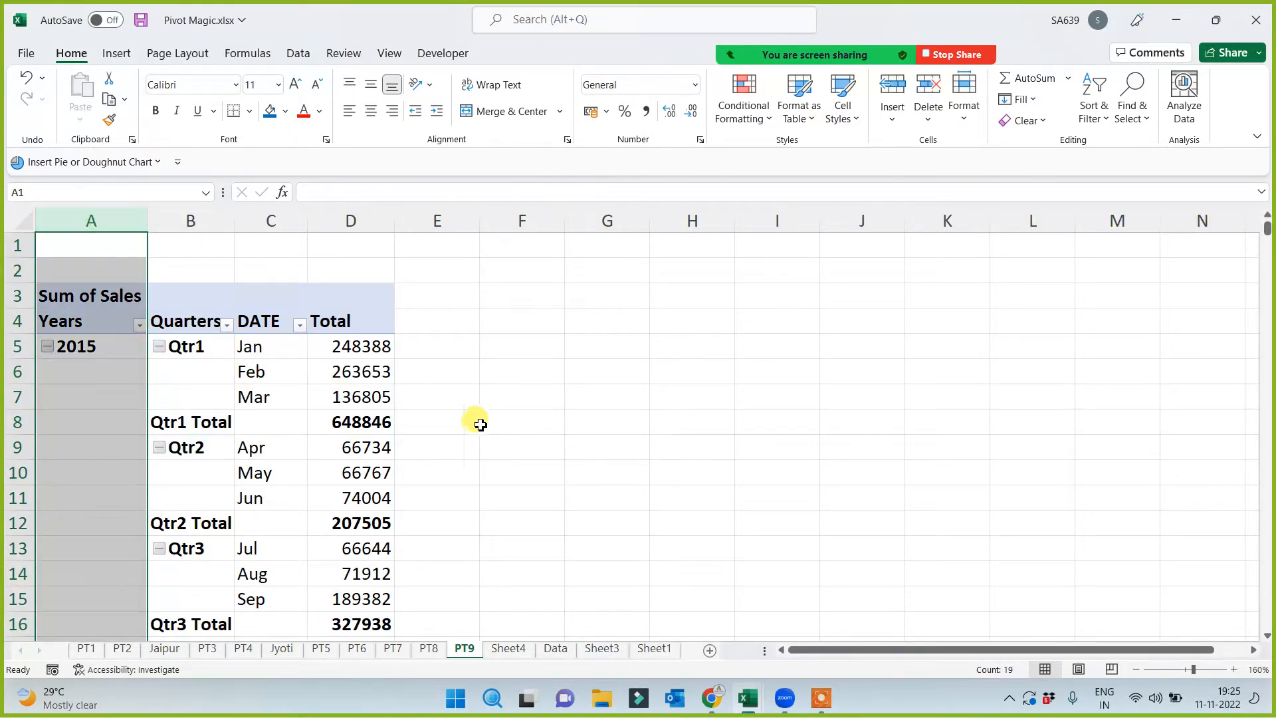
click(522, 650)
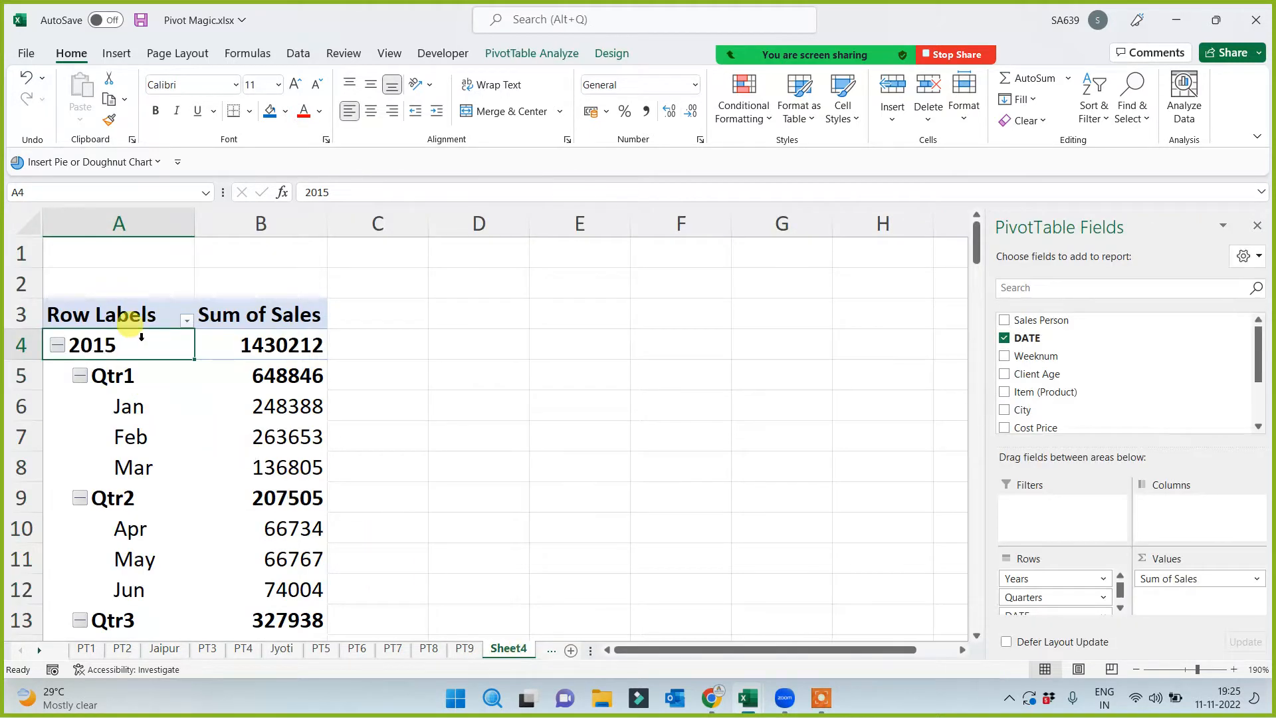
click(122, 222)
click(146, 391)
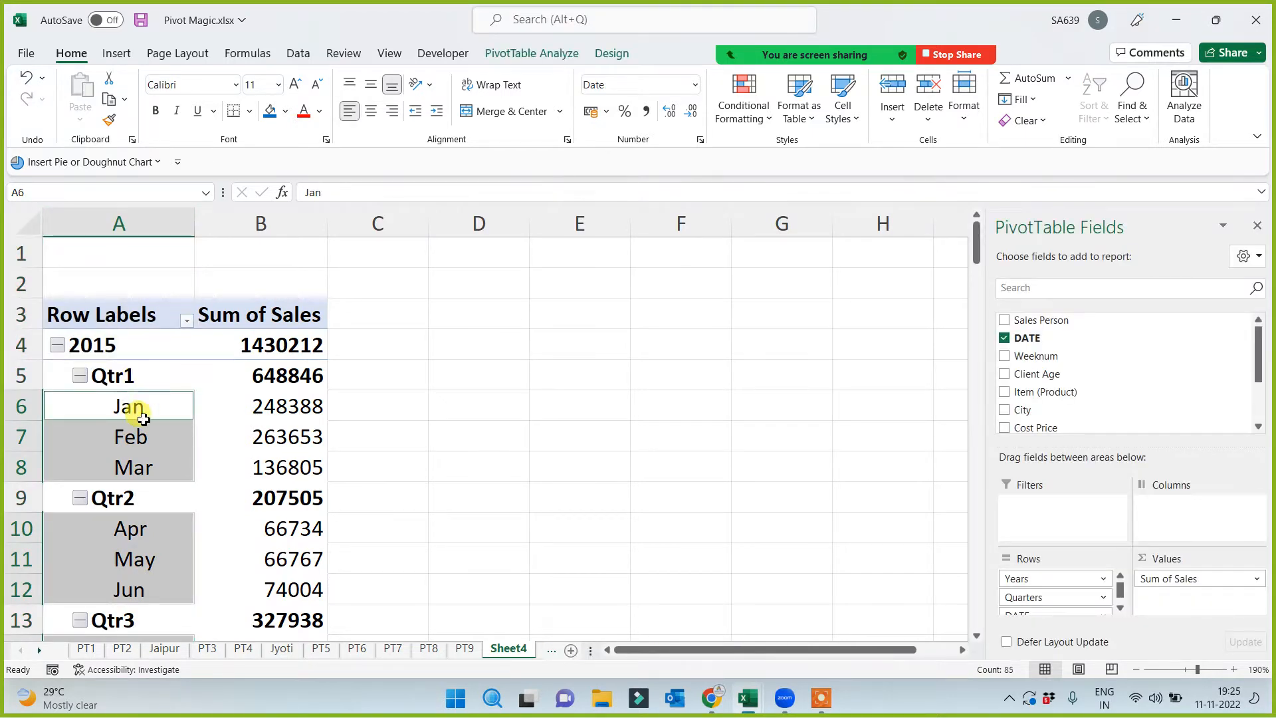
Enable the Classic PivotTable layout in the display options of the PivotTable on Sheet4
right_click(136, 407)
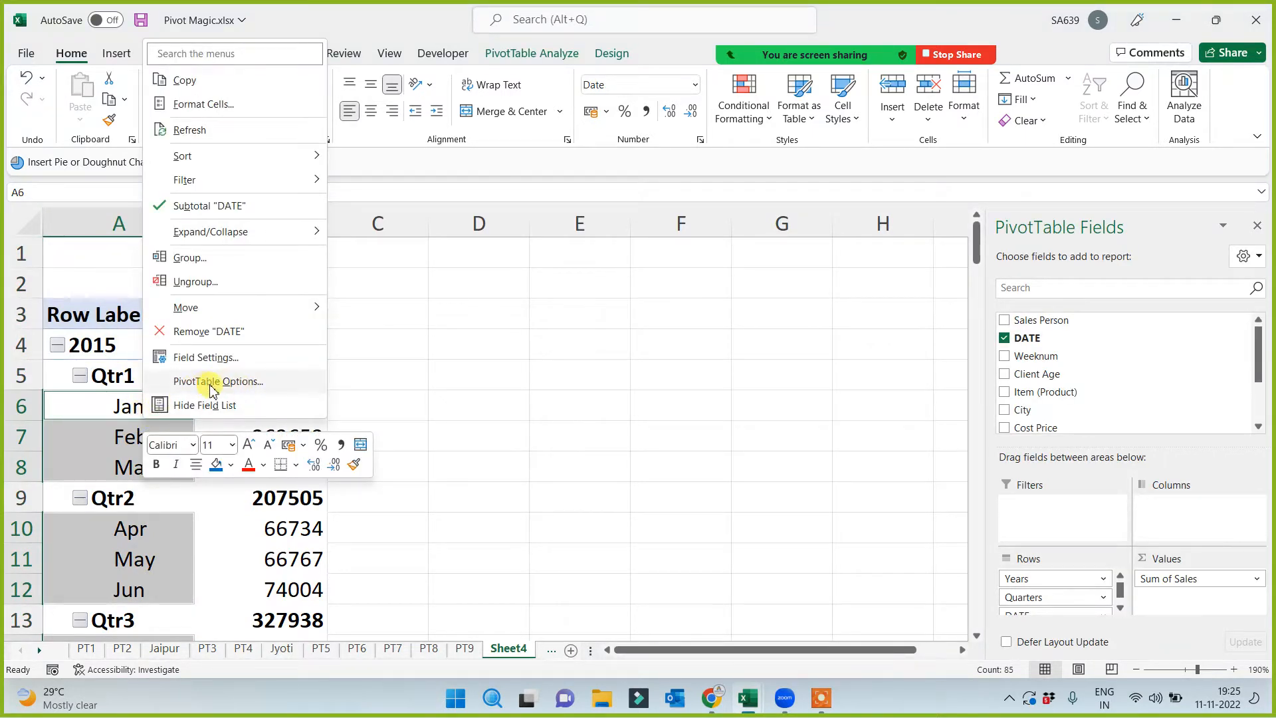
click(225, 381)
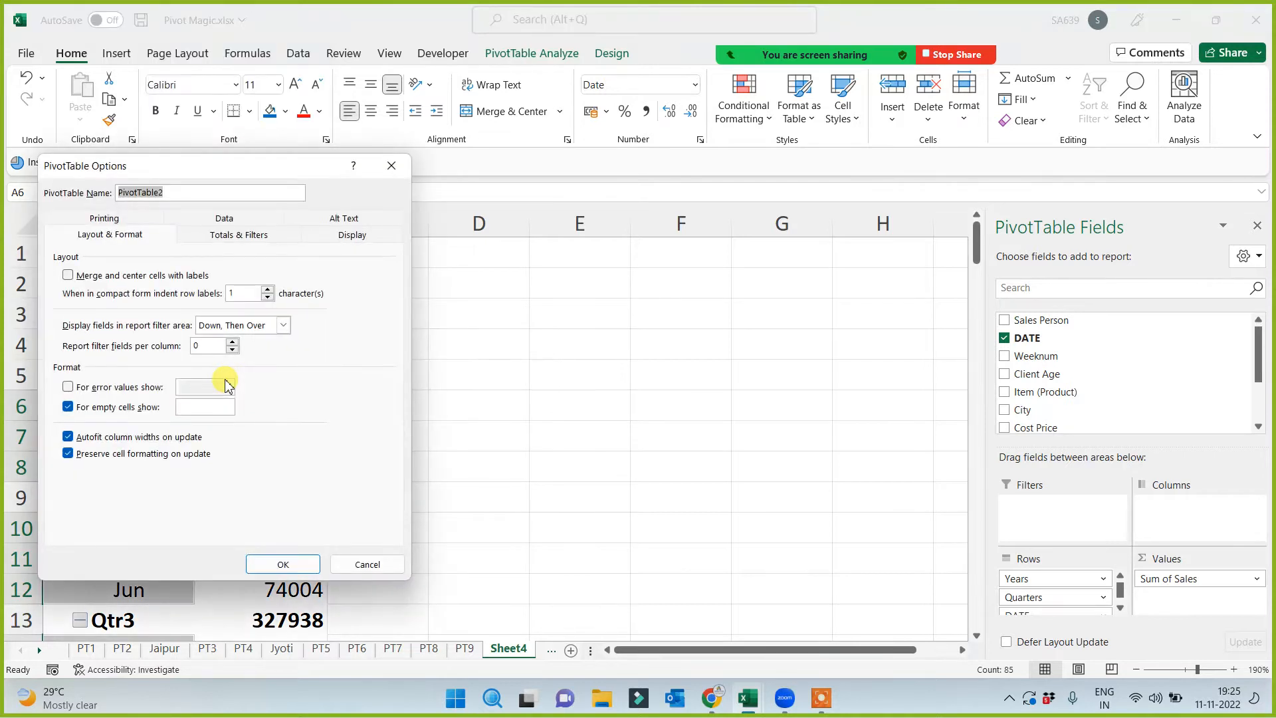
click(344, 235)
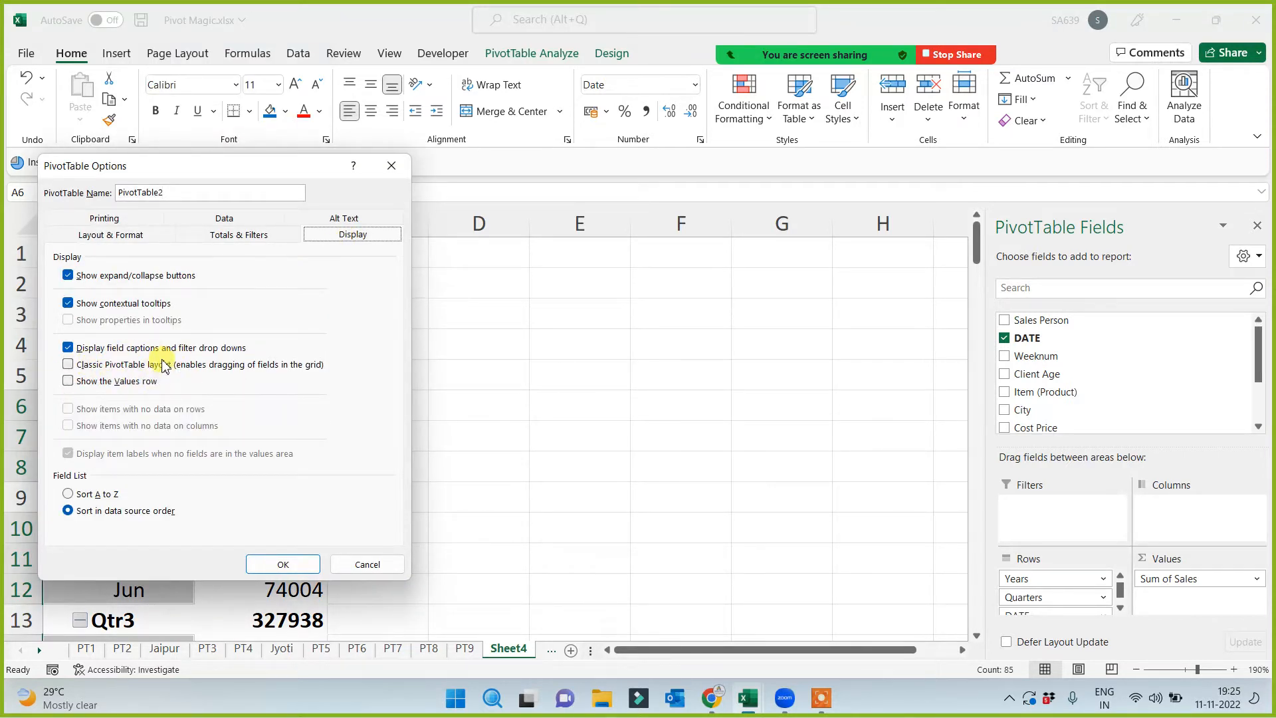
click(67, 364)
click(283, 564)
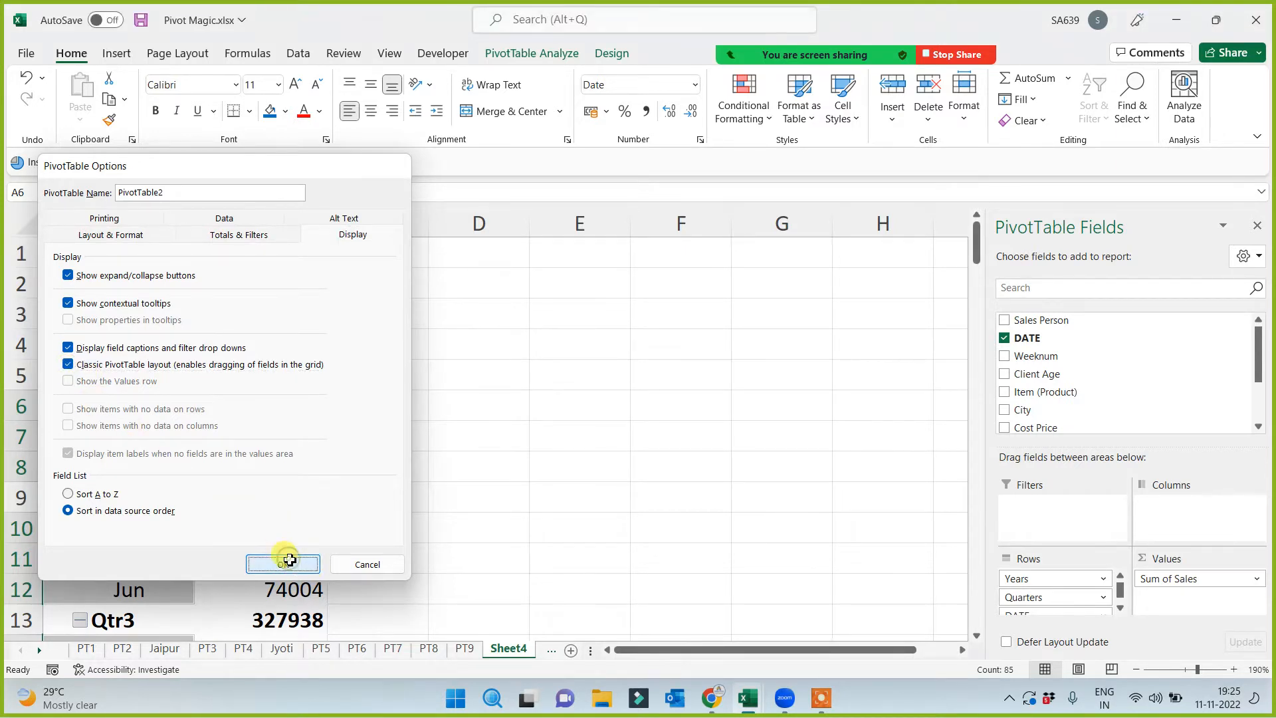
click(659, 458)
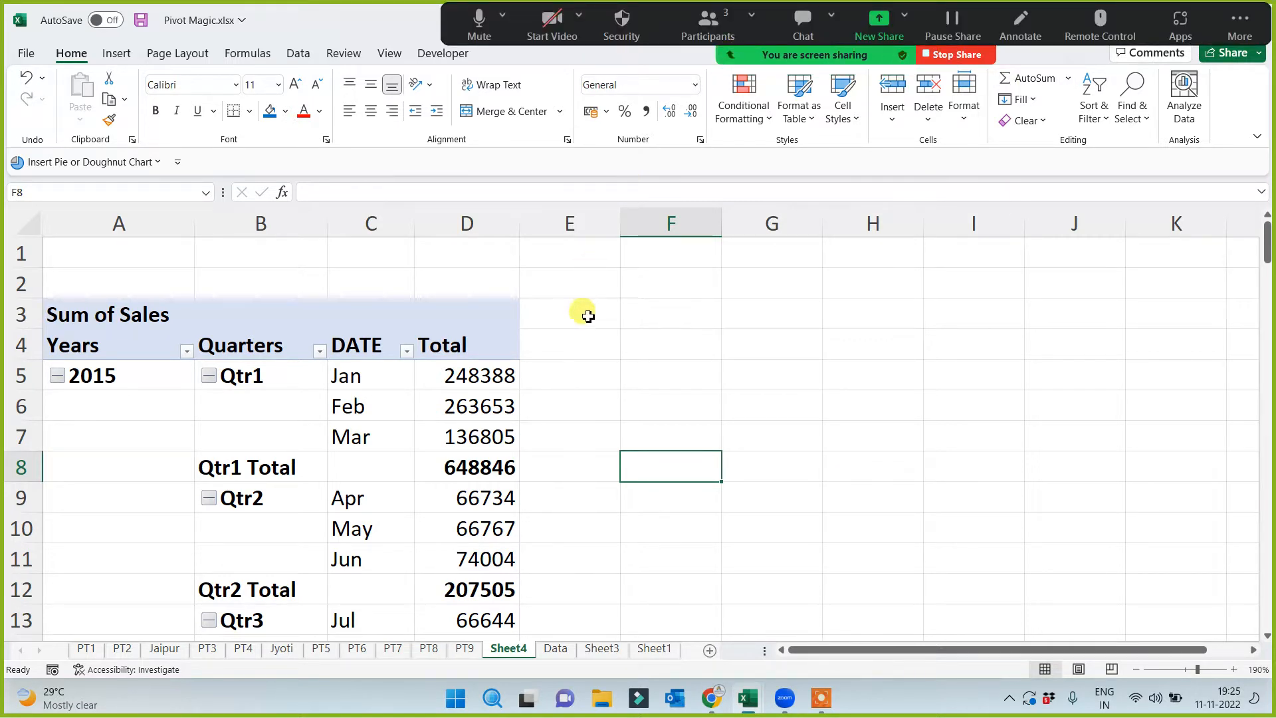
Rename the Sheet4 worksheet as PT10
double_click(513, 656)
text(P)
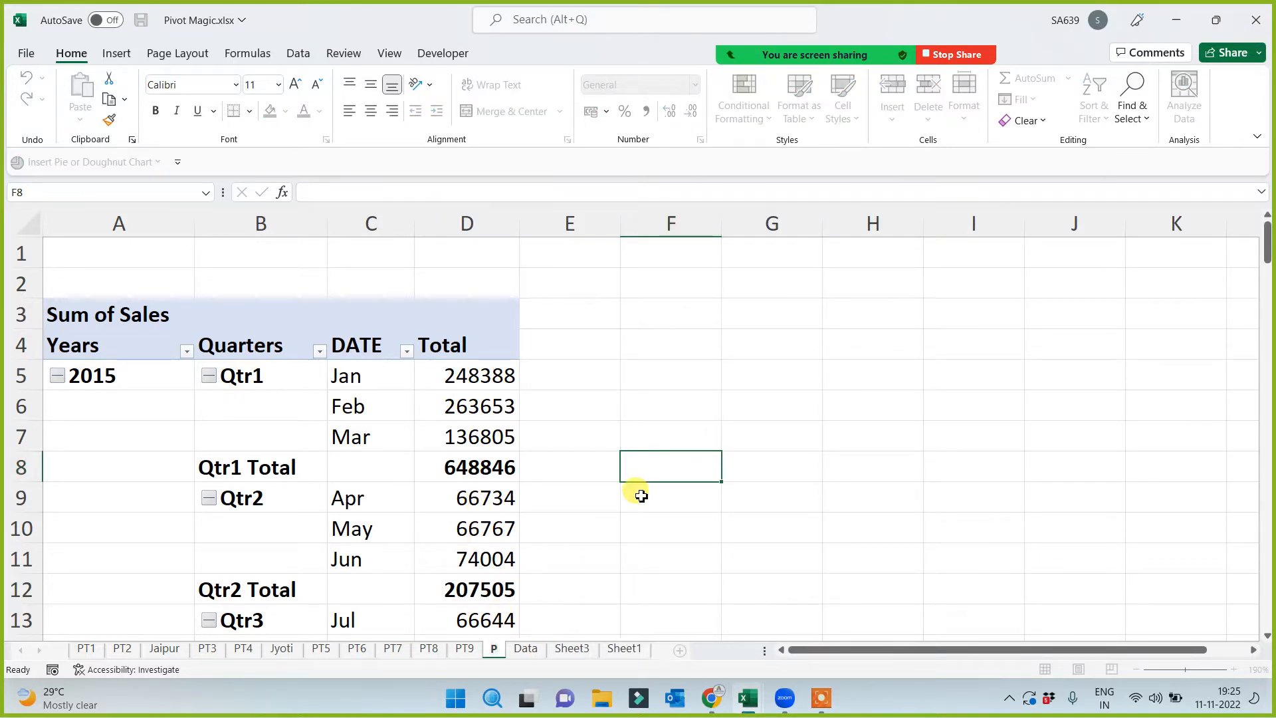
text(T)
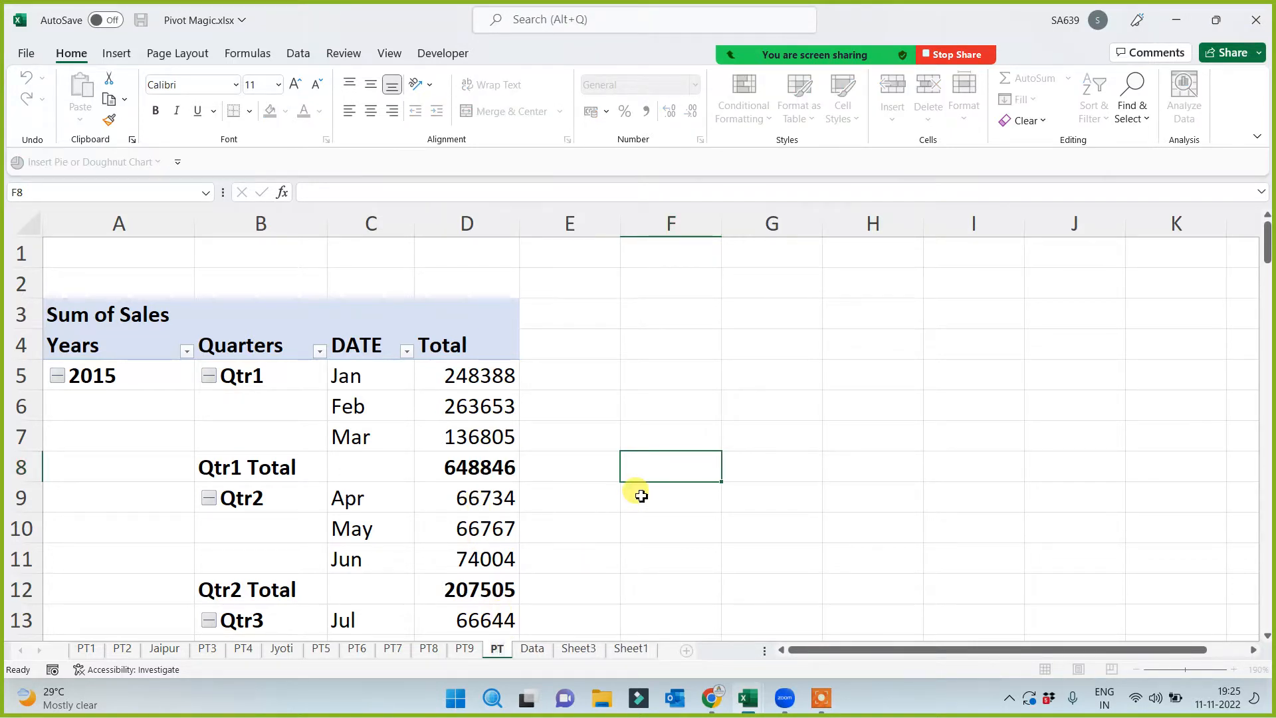
text(9)
key(Return)
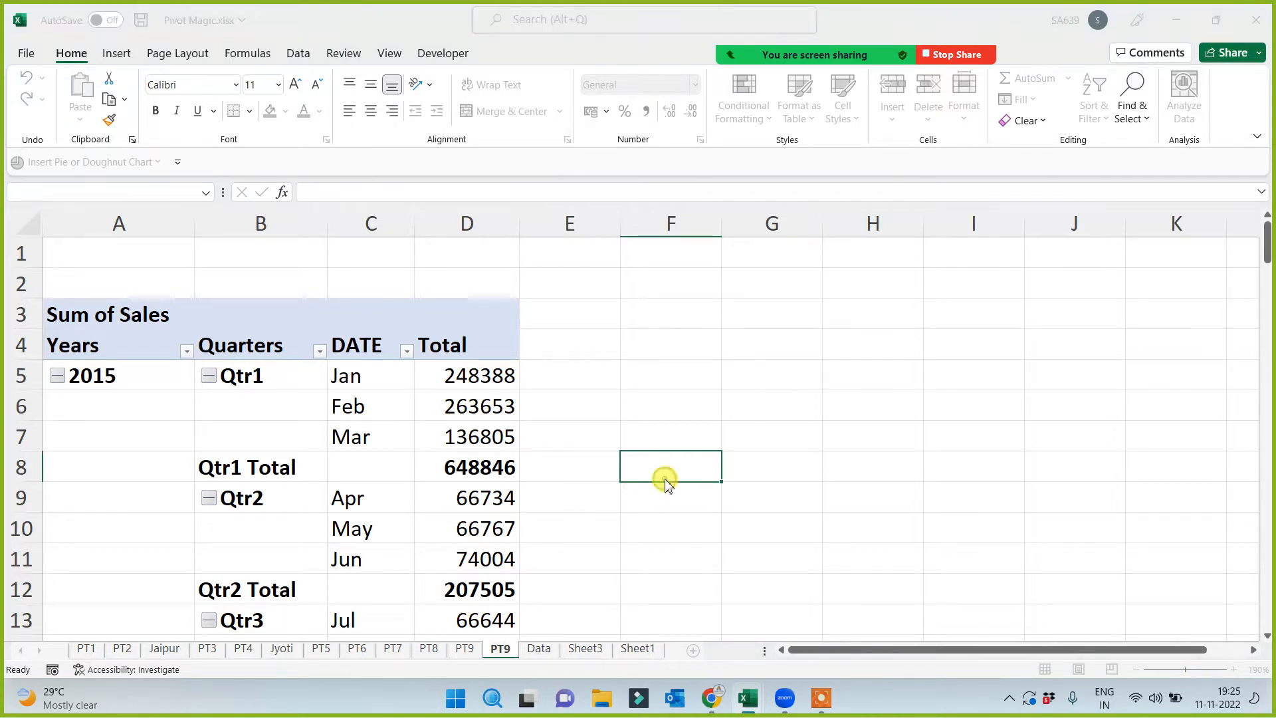
click(647, 393)
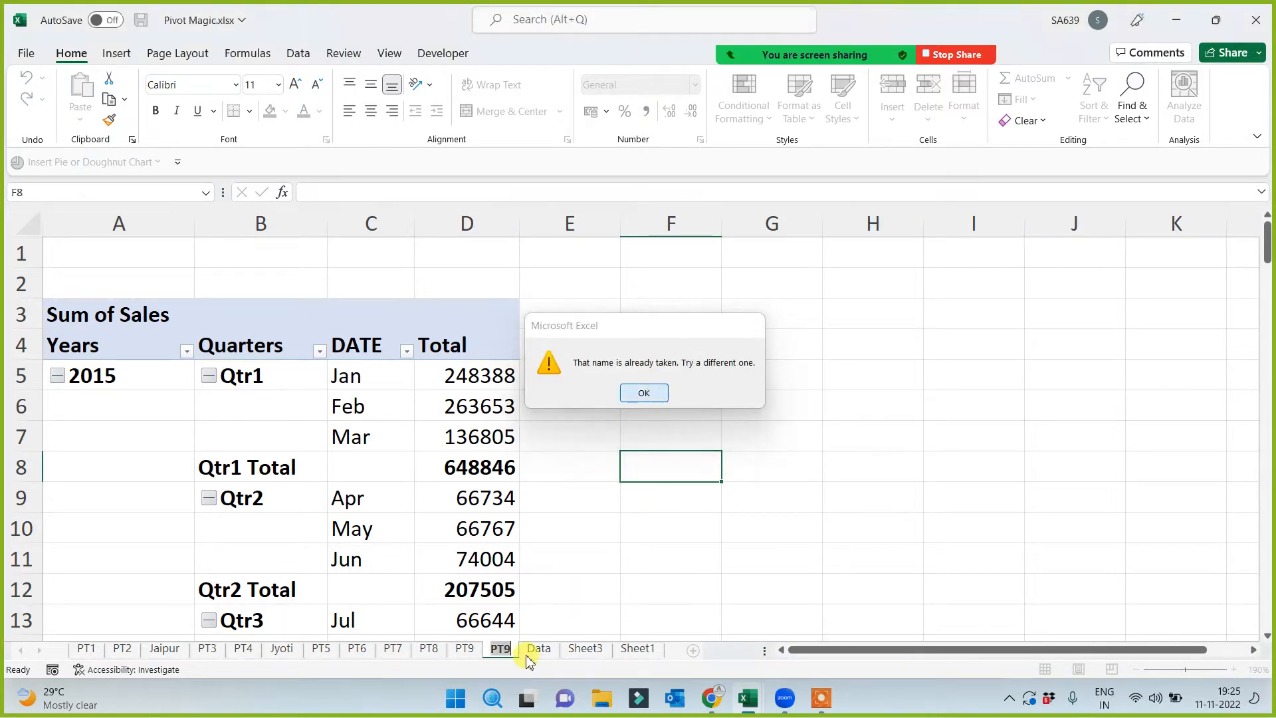
key(BackSpace)
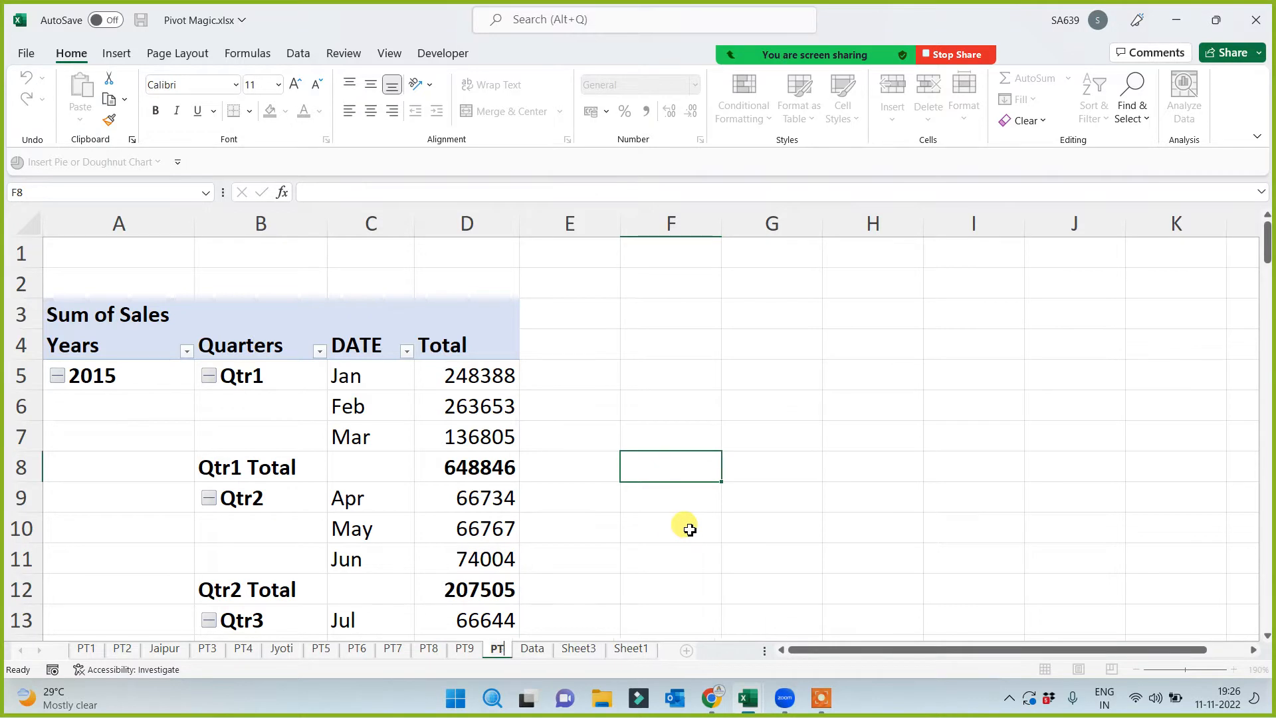
text(10)
click(684, 526)
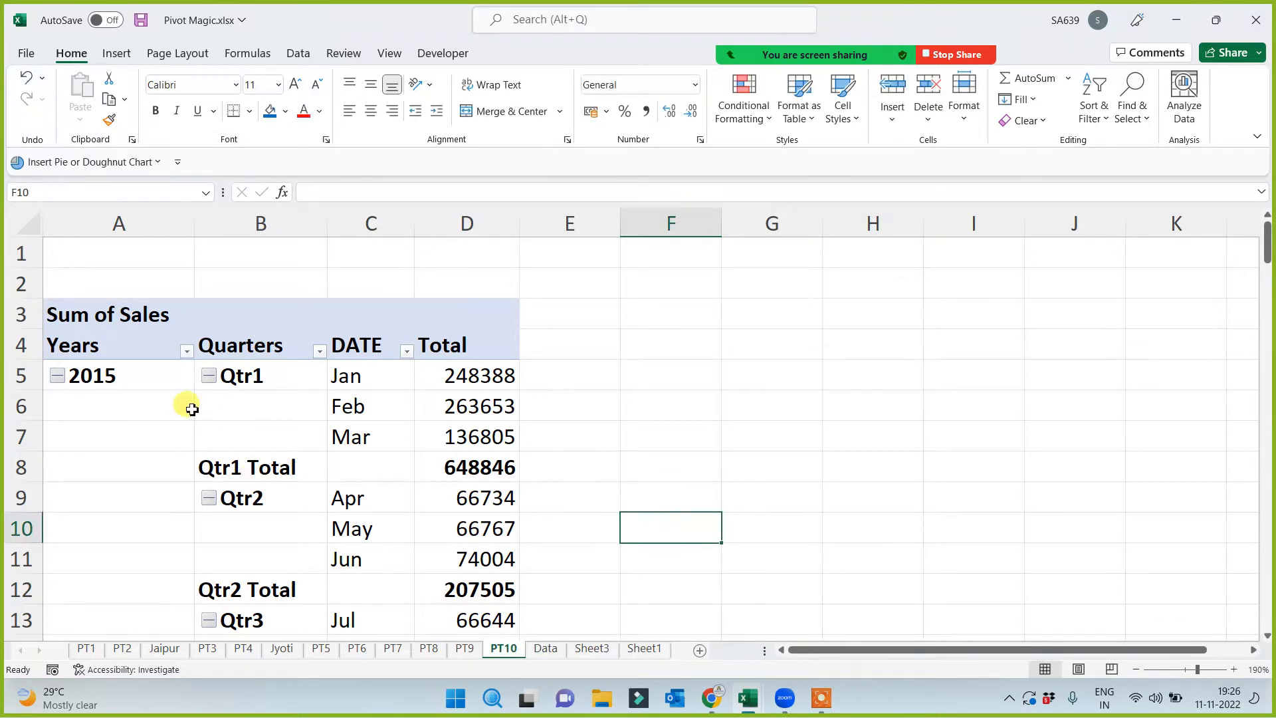
Regroup the PivotTable dates by Days only, clearing the Months, Quarters and Years groupings
right_click(131, 412)
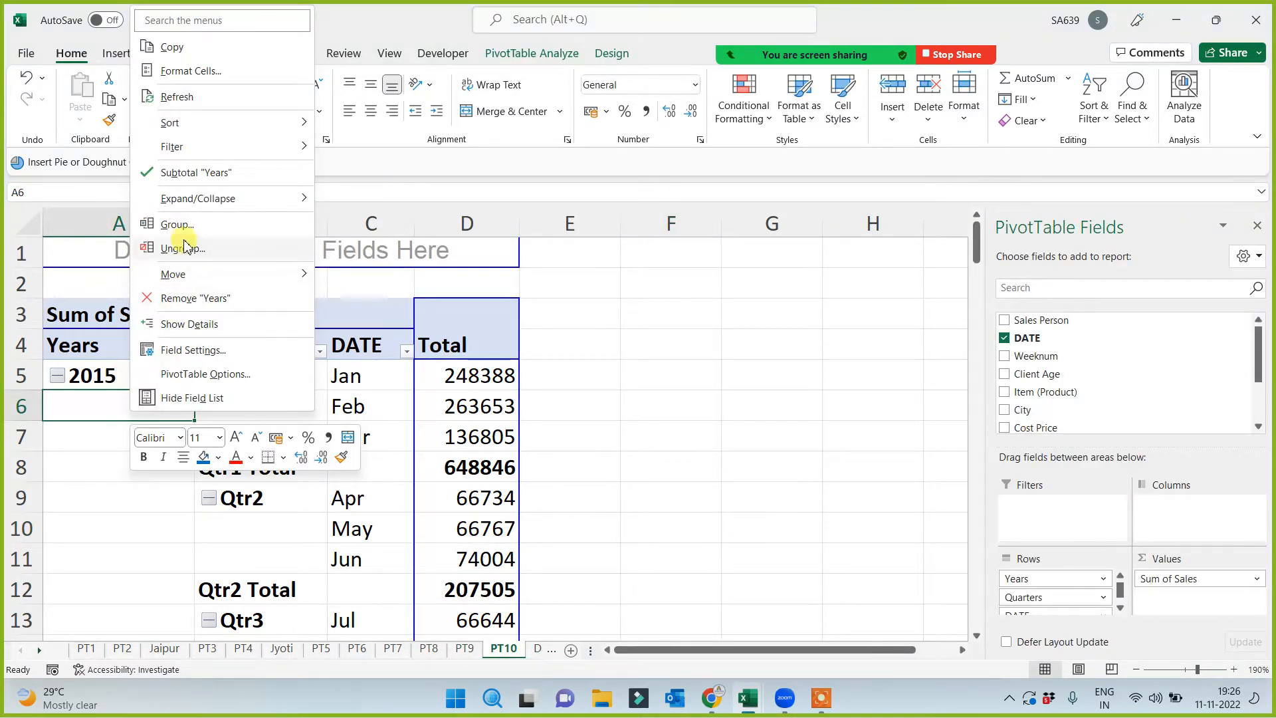
click(184, 225)
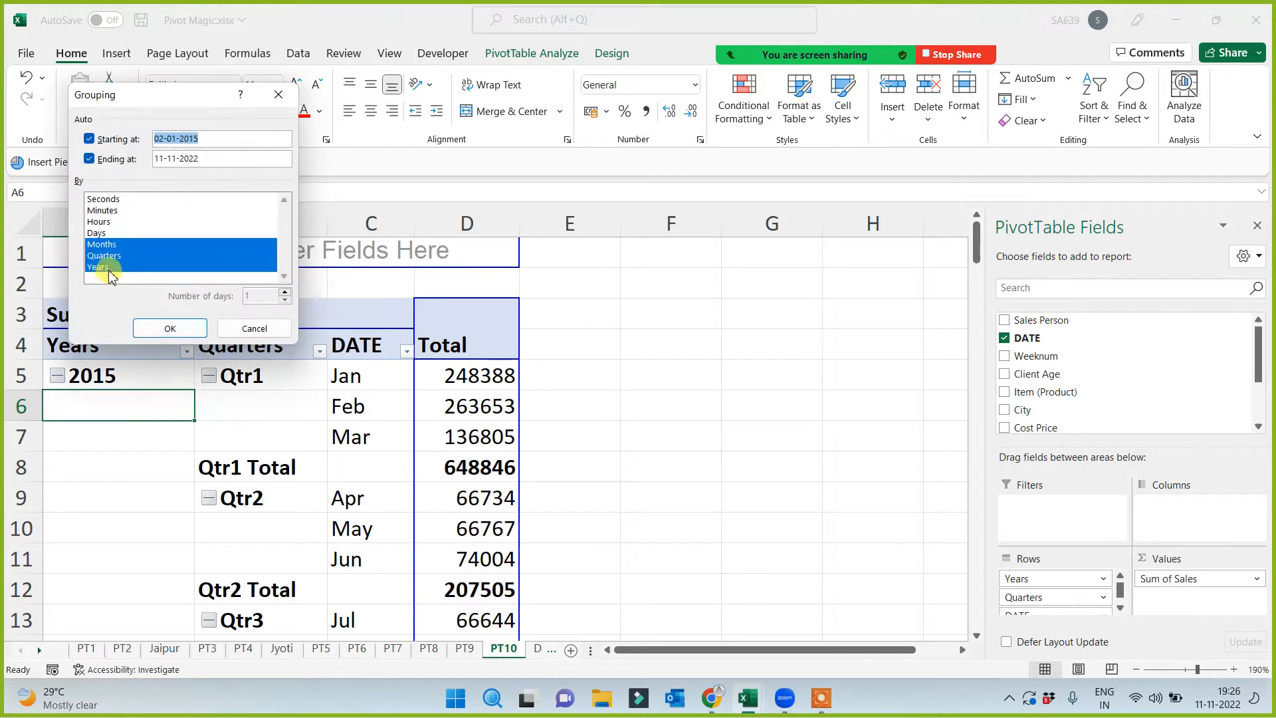
click(113, 267)
click(115, 257)
click(110, 244)
click(106, 232)
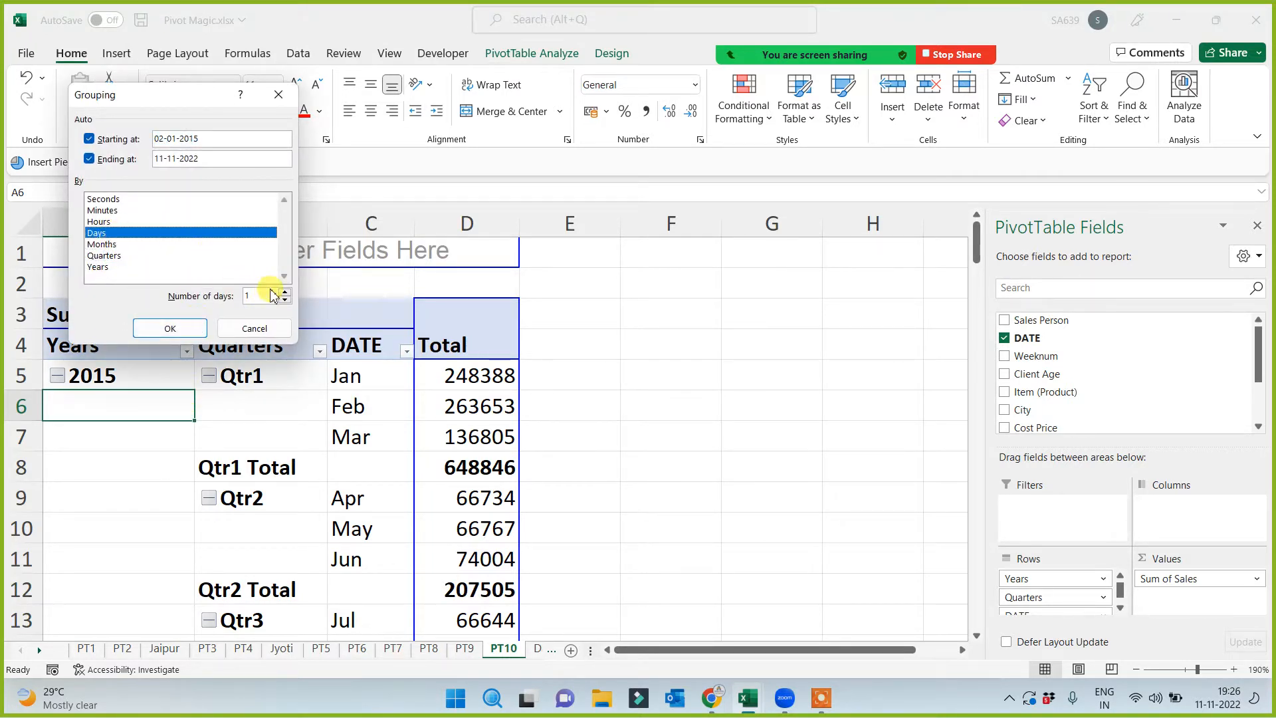
click(178, 327)
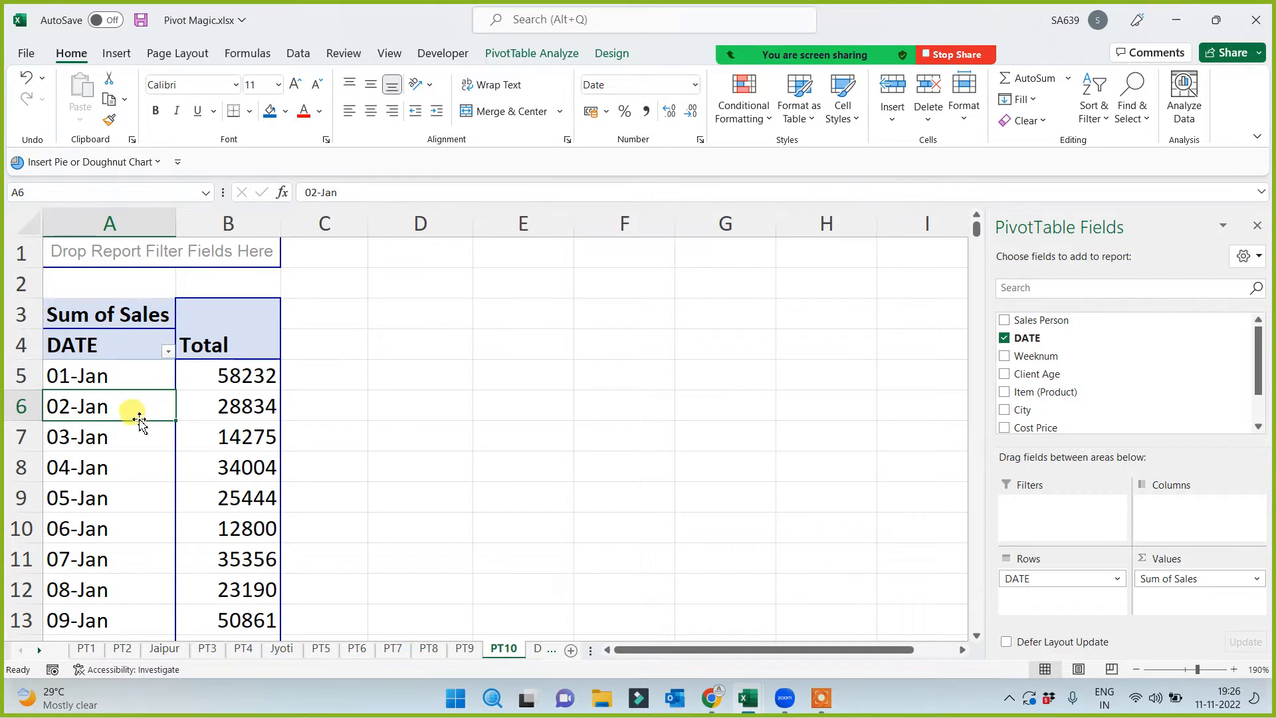
Group the PivotTable dates into weekly ranges by setting the number of days to 7
right_click(128, 404)
click(174, 238)
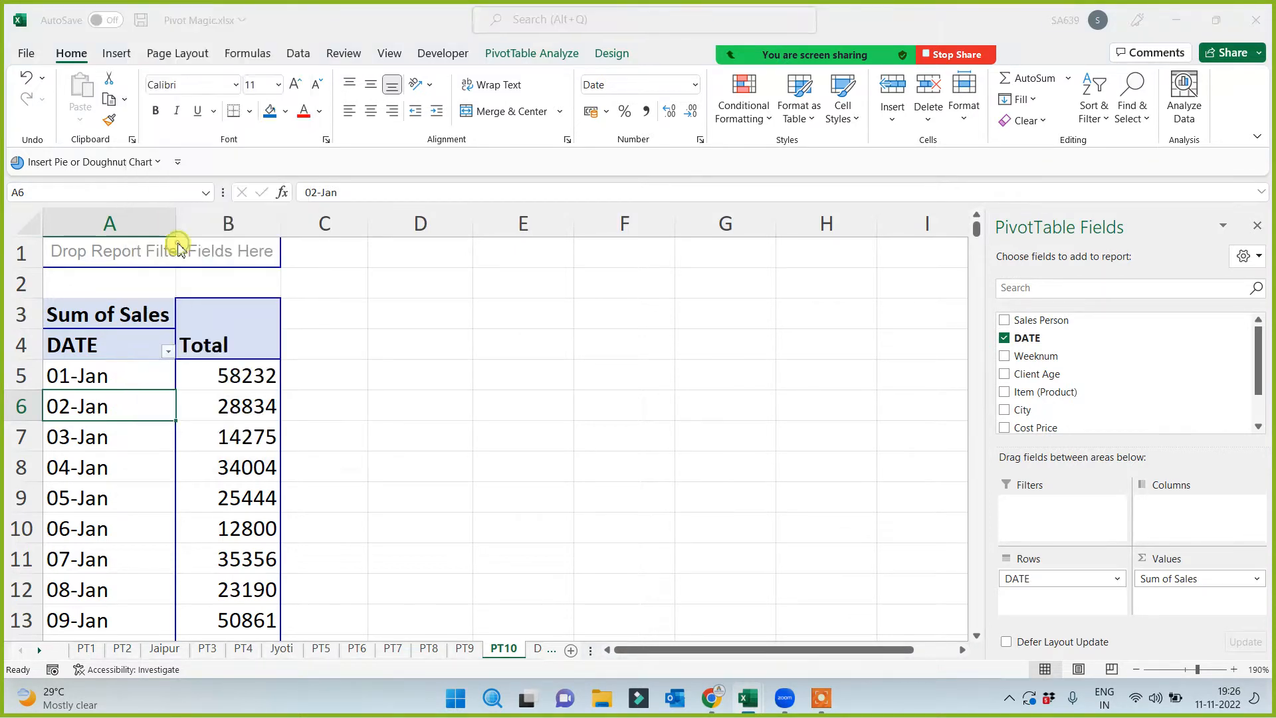
double_click(243, 313)
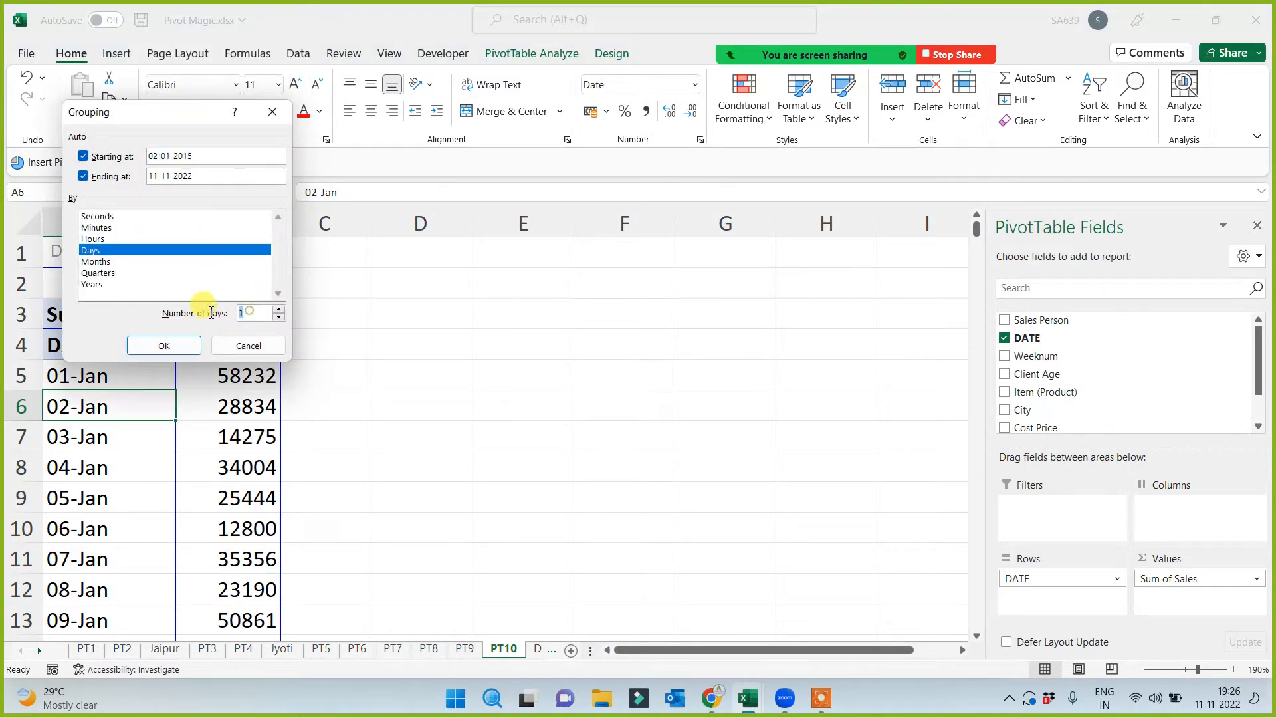
text(7)
click(171, 342)
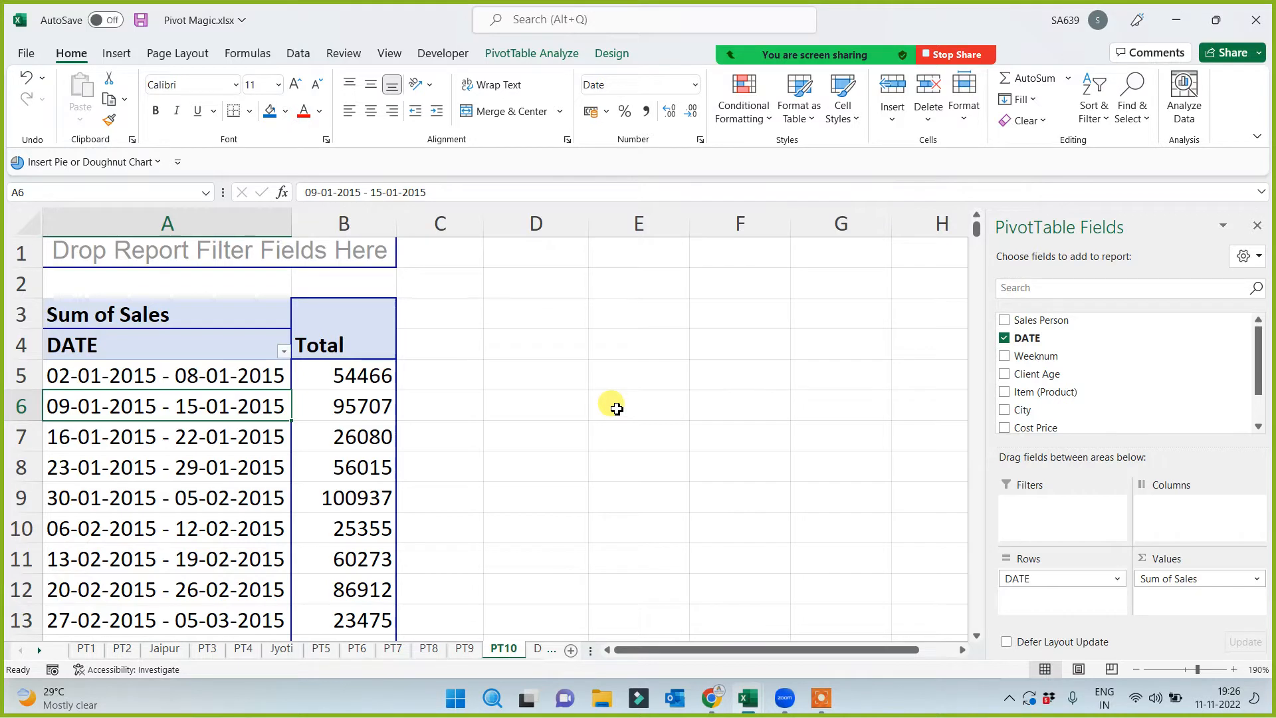
click(632, 339)
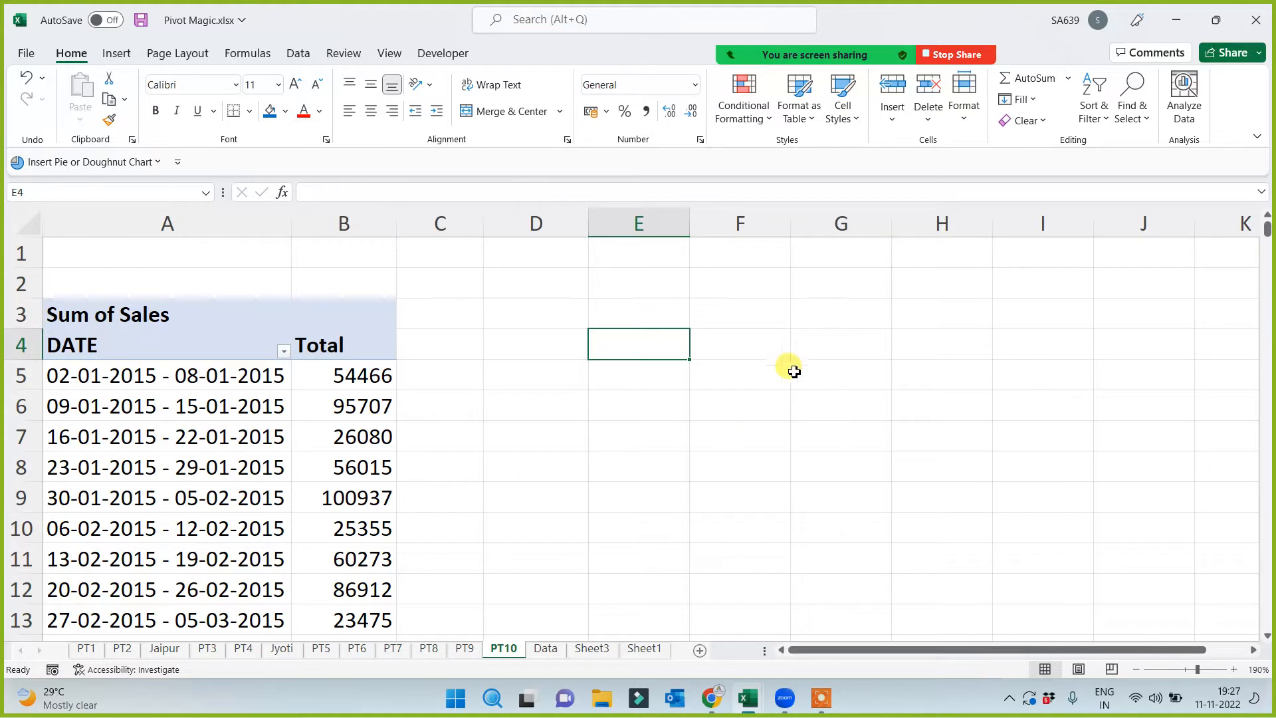
Enter "15 Days - 100% Free" in cell G4 and autofit column G to the text
click(796, 338)
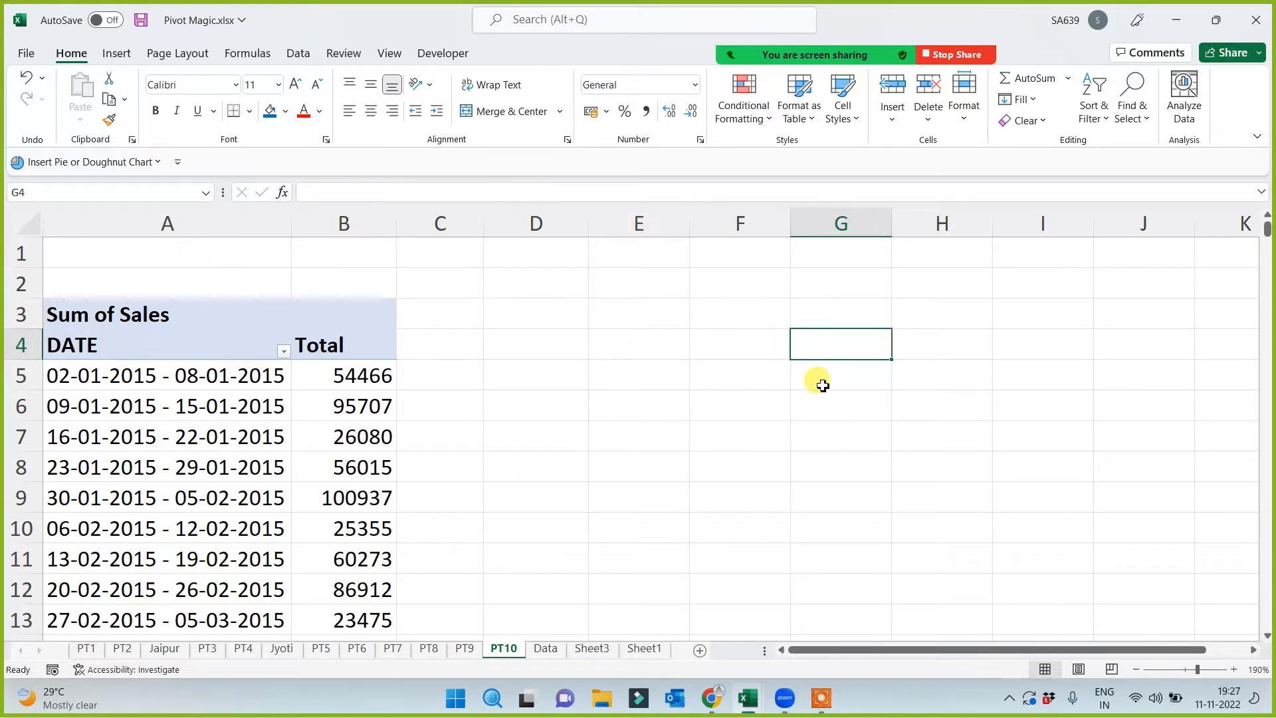
text(15 Day)
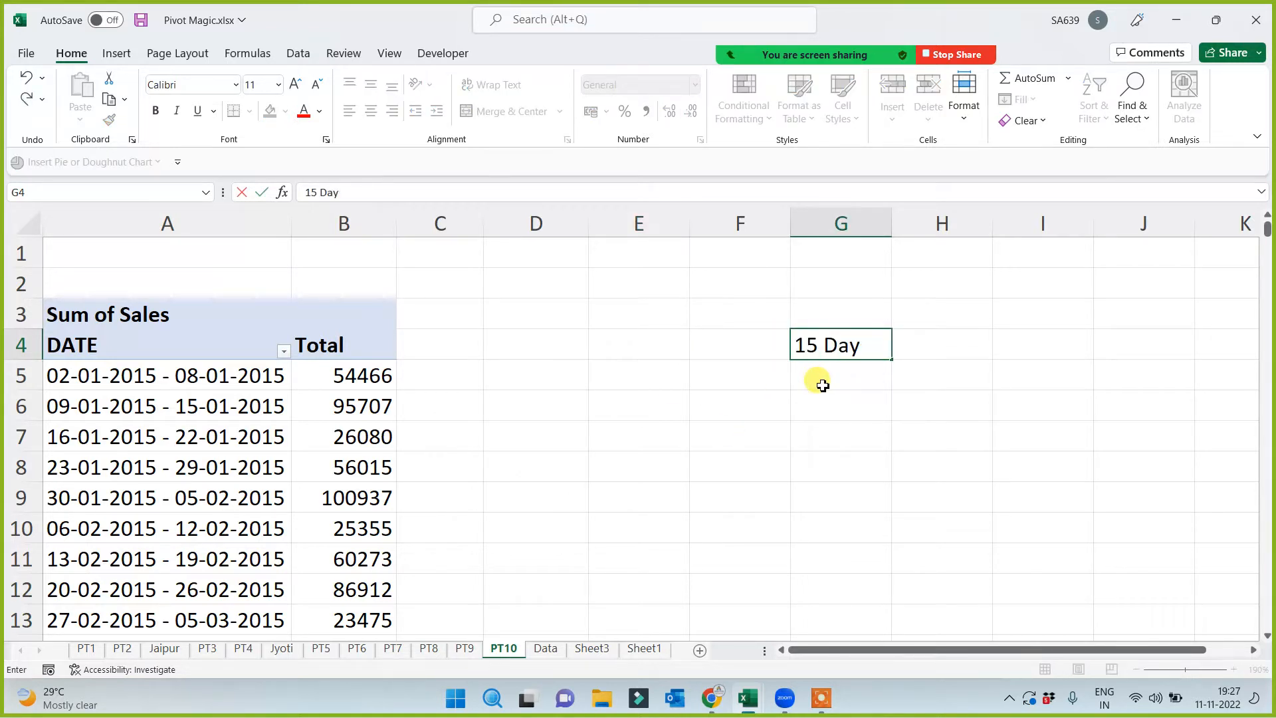
text(s - 100% )
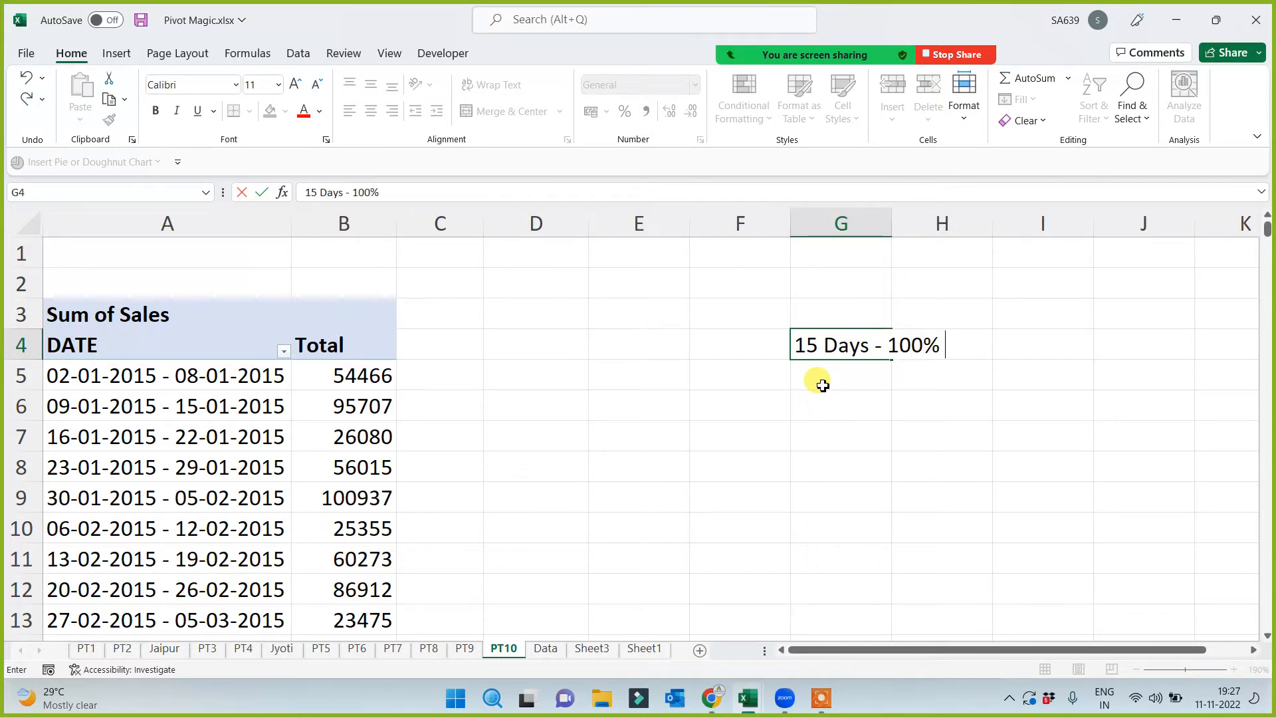
text(Free)
click(841, 458)
double_click(891, 223)
click(867, 336)
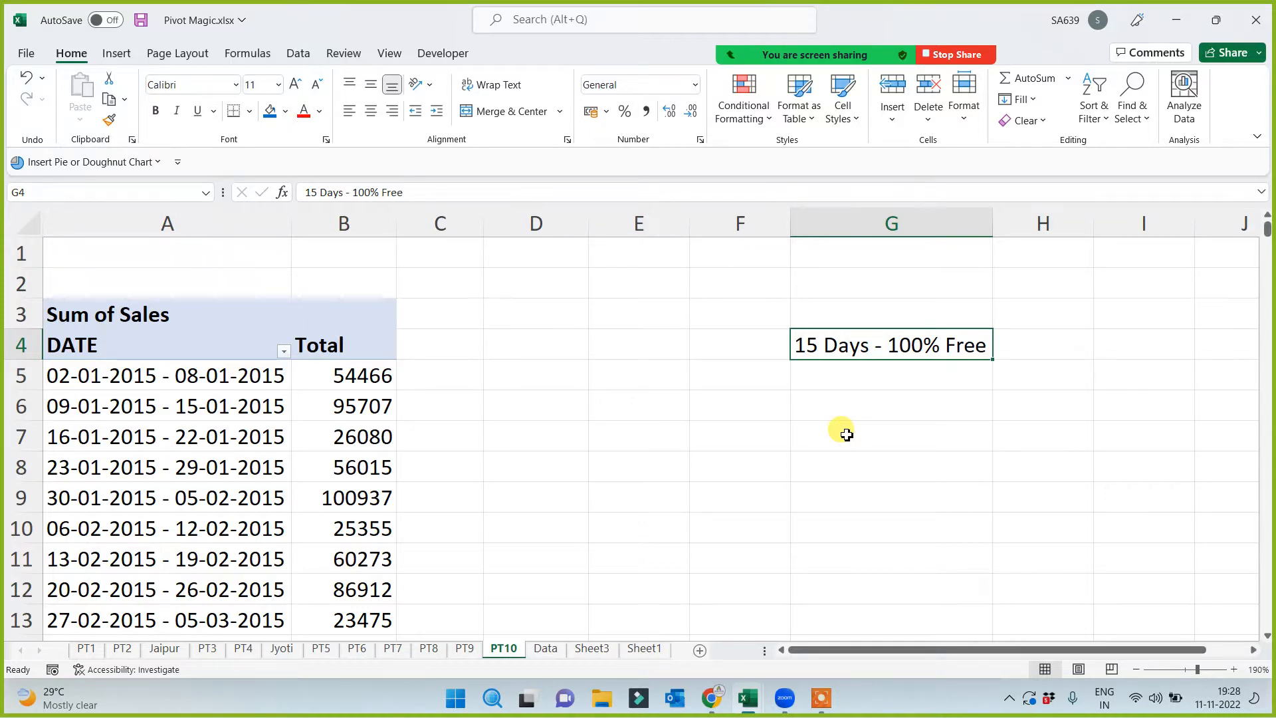
click(842, 432)
click(867, 346)
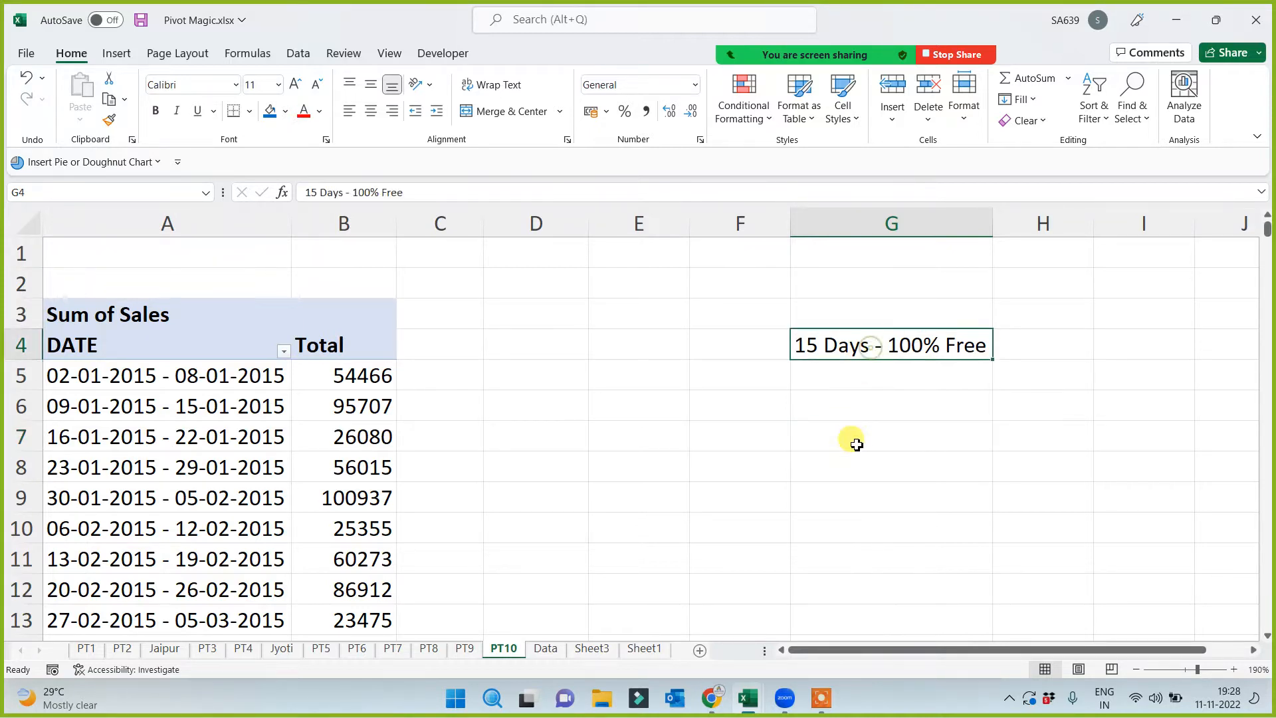
click(856, 445)
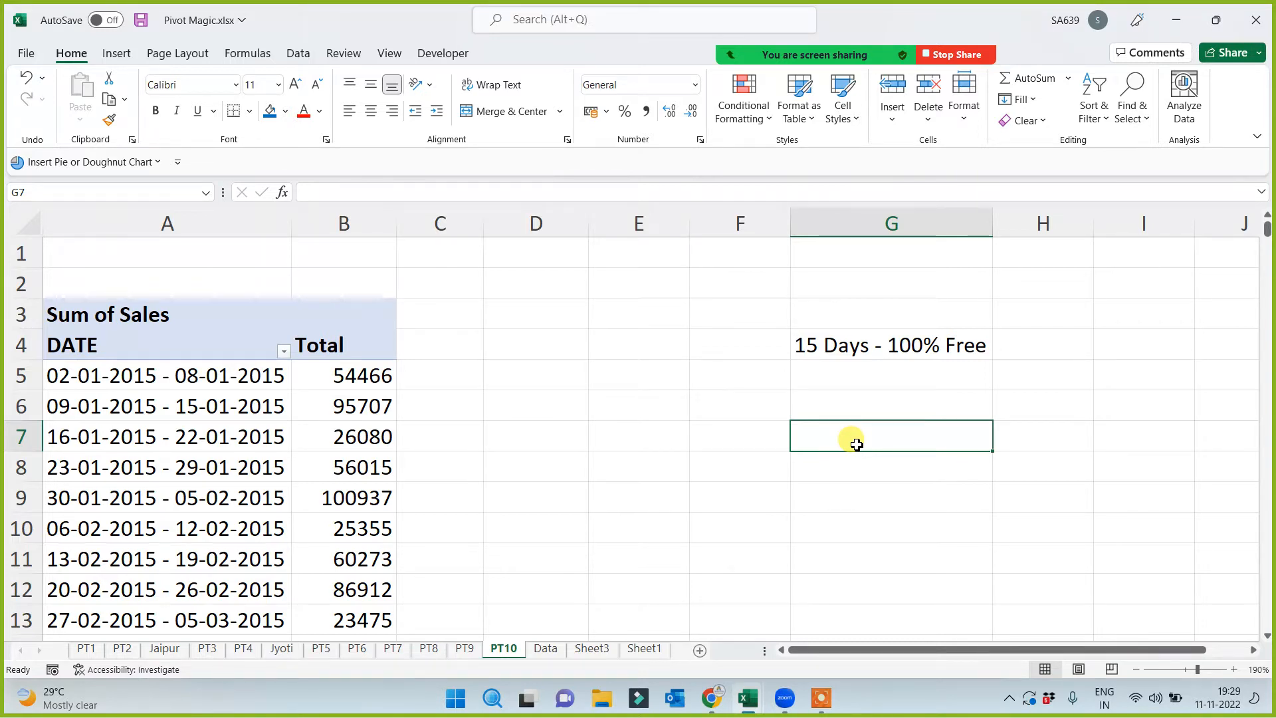
click(768, 438)
Enter "interviews" in cell G3 above the 15 Days note and centre it horizontally
click(886, 307)
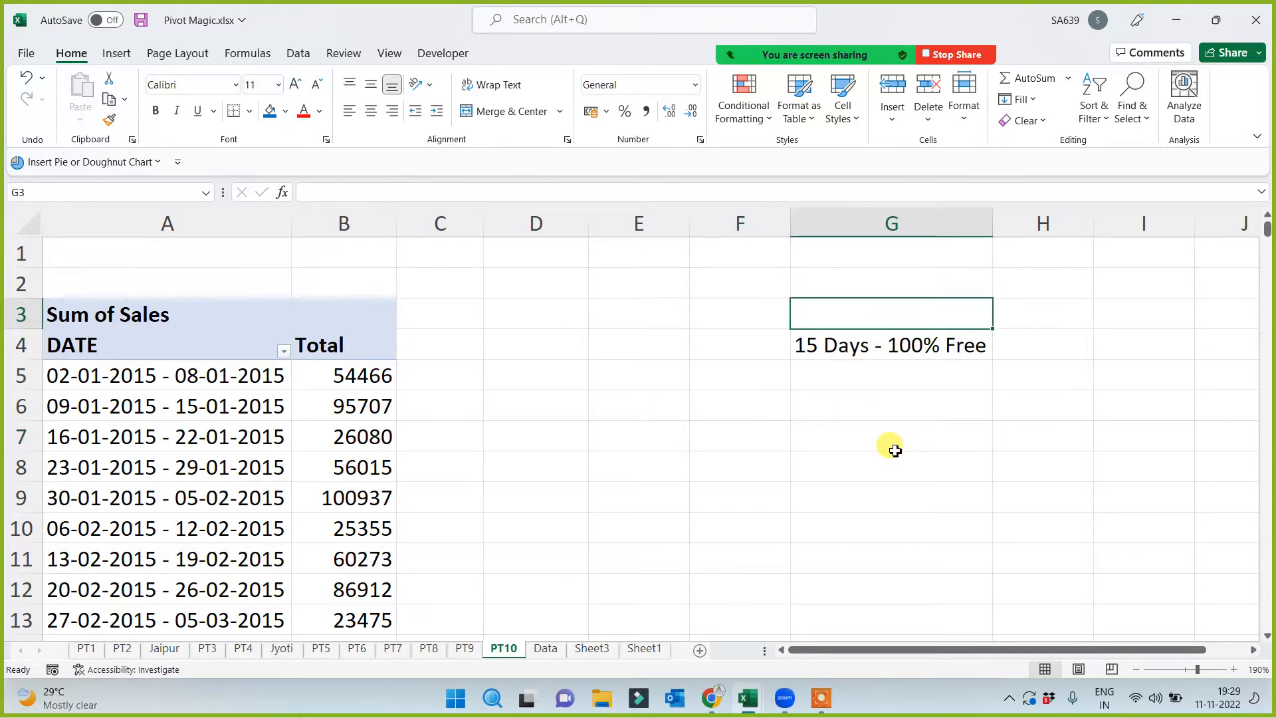
text(interview)
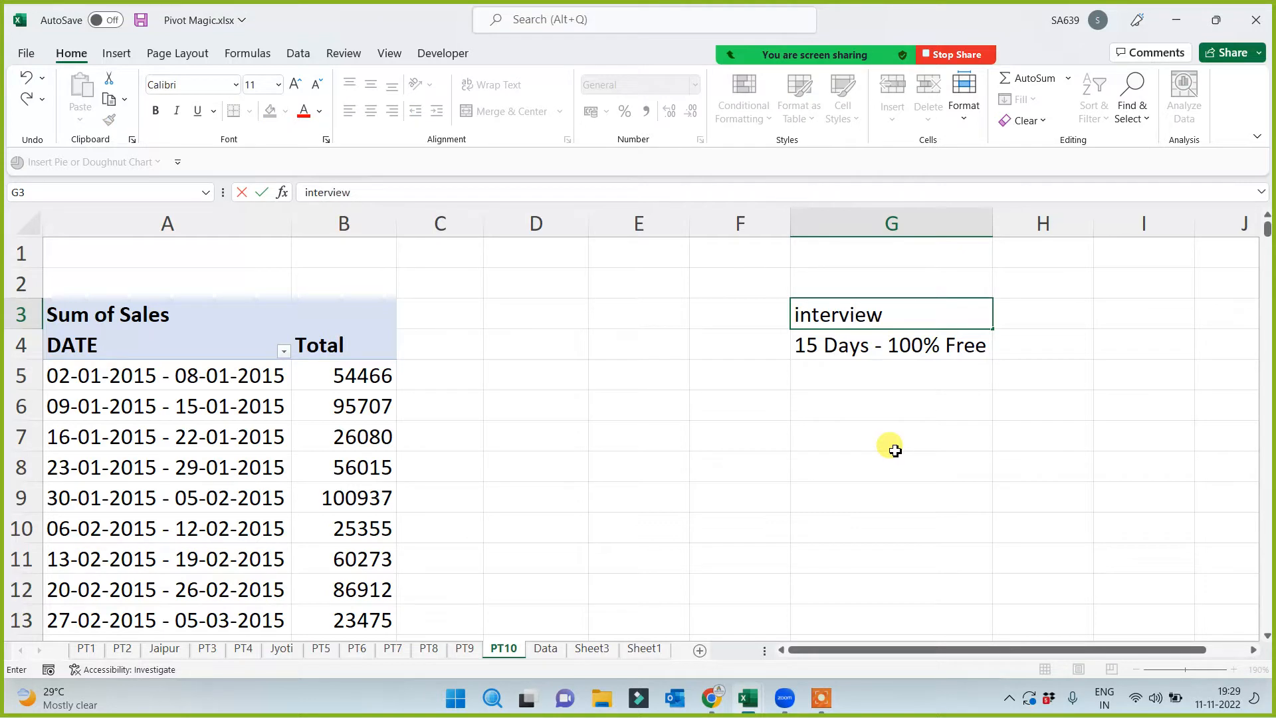
text(s)
click(895, 452)
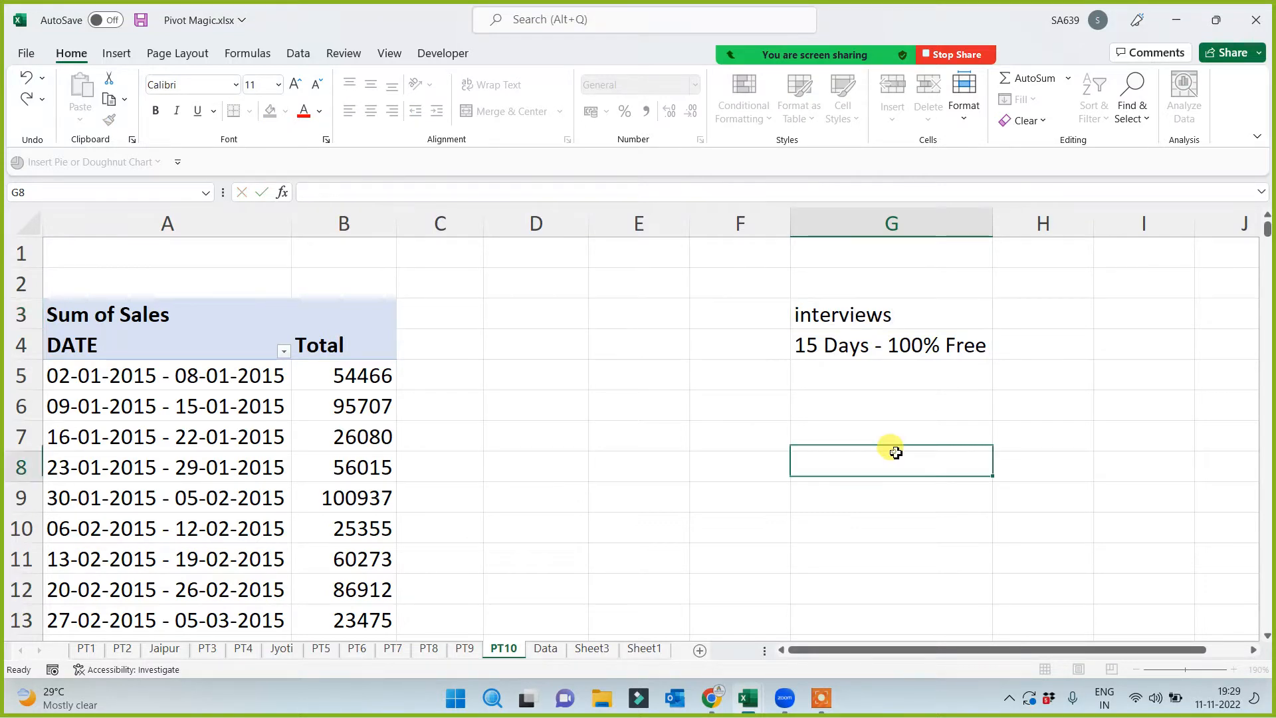
click(886, 320)
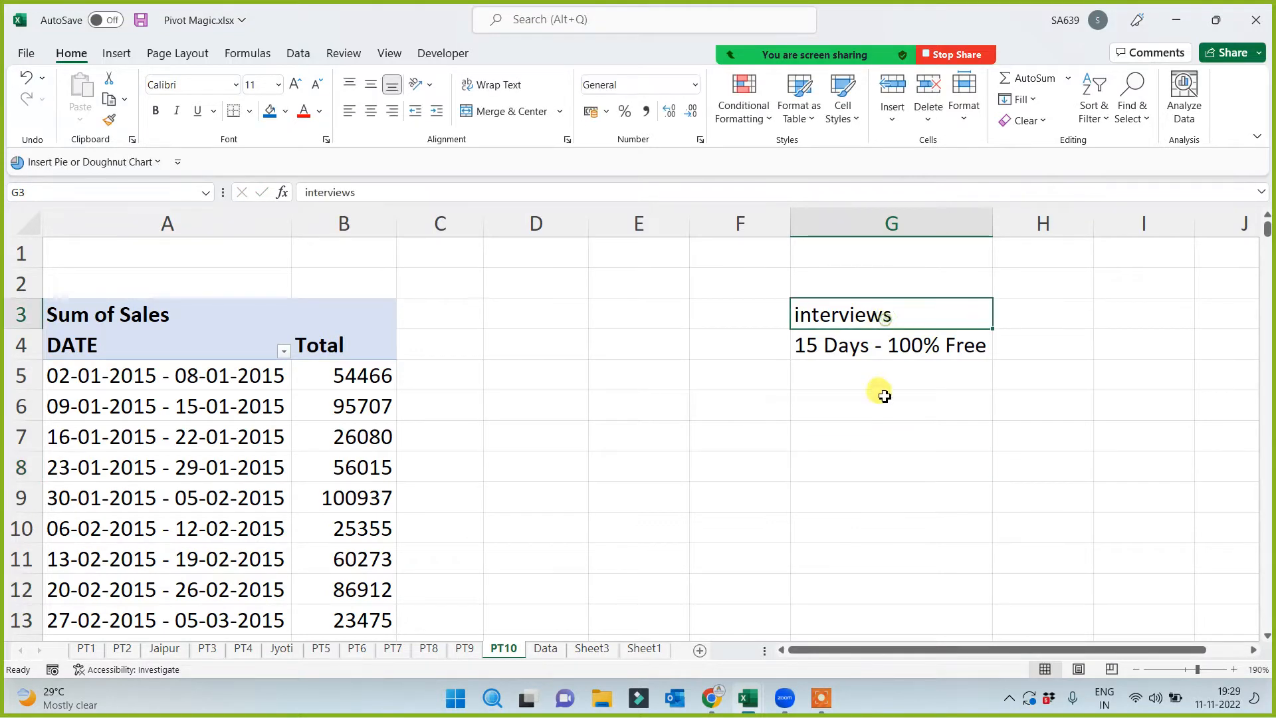
click(371, 111)
key(Down)
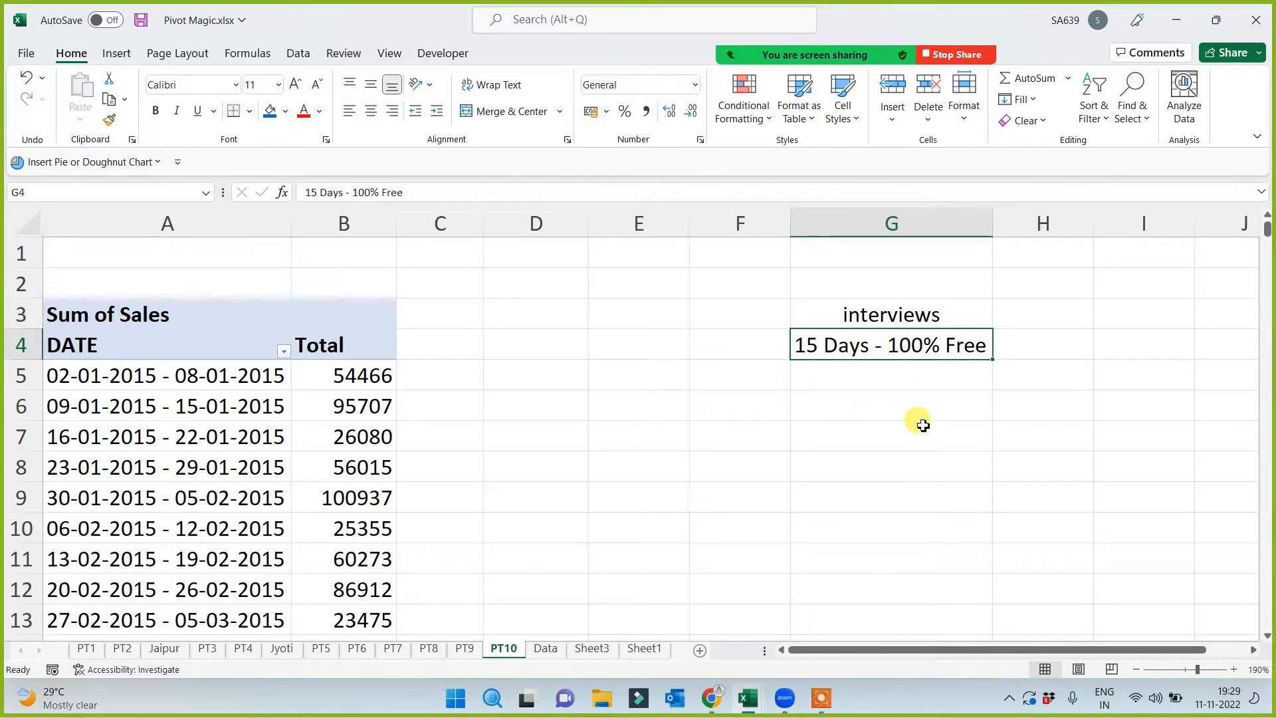
click(863, 432)
click(845, 406)
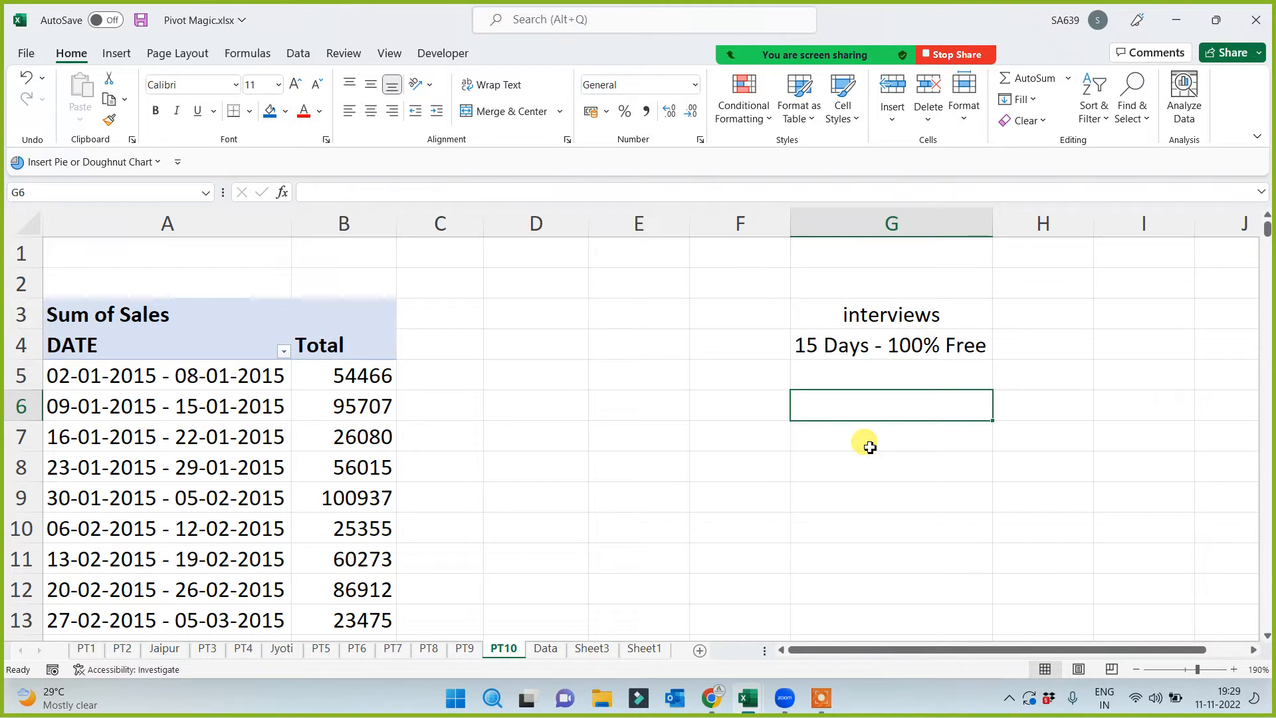
click(891, 343)
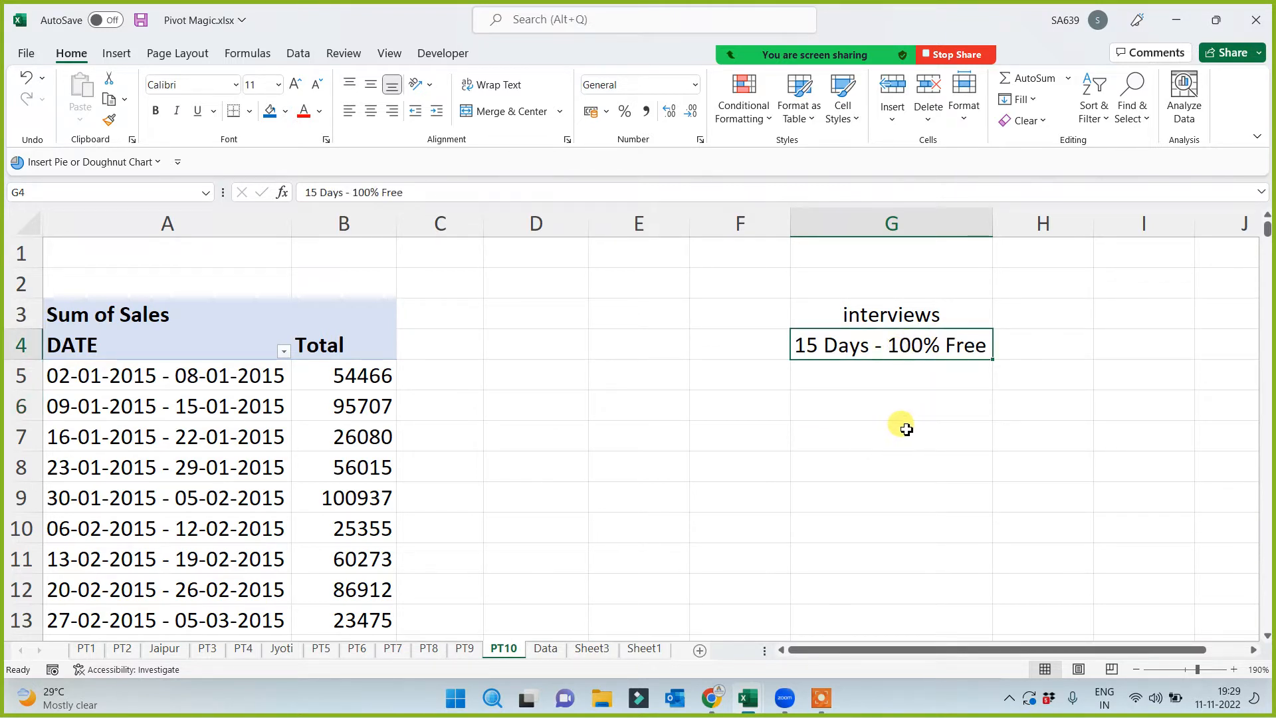
click(879, 416)
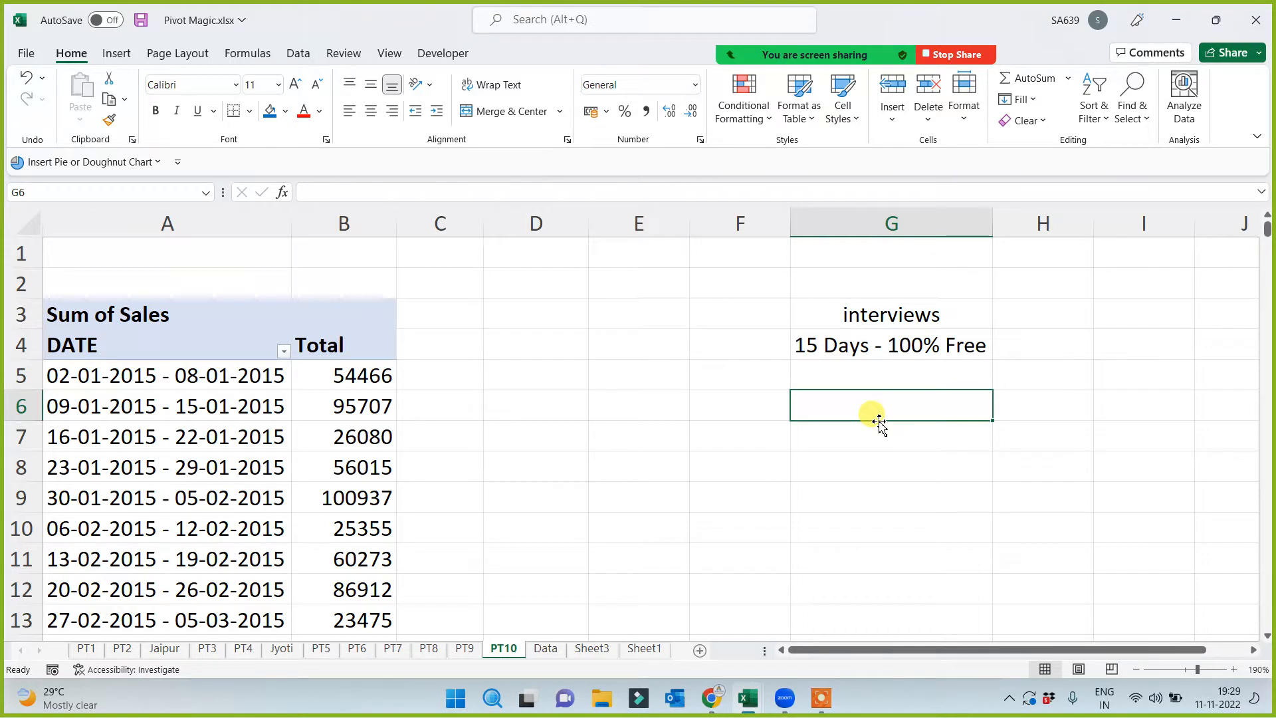
click(732, 461)
Clear the notes from cells G2 to G7 beside the PivotTable
drag(857, 278, 881, 445)
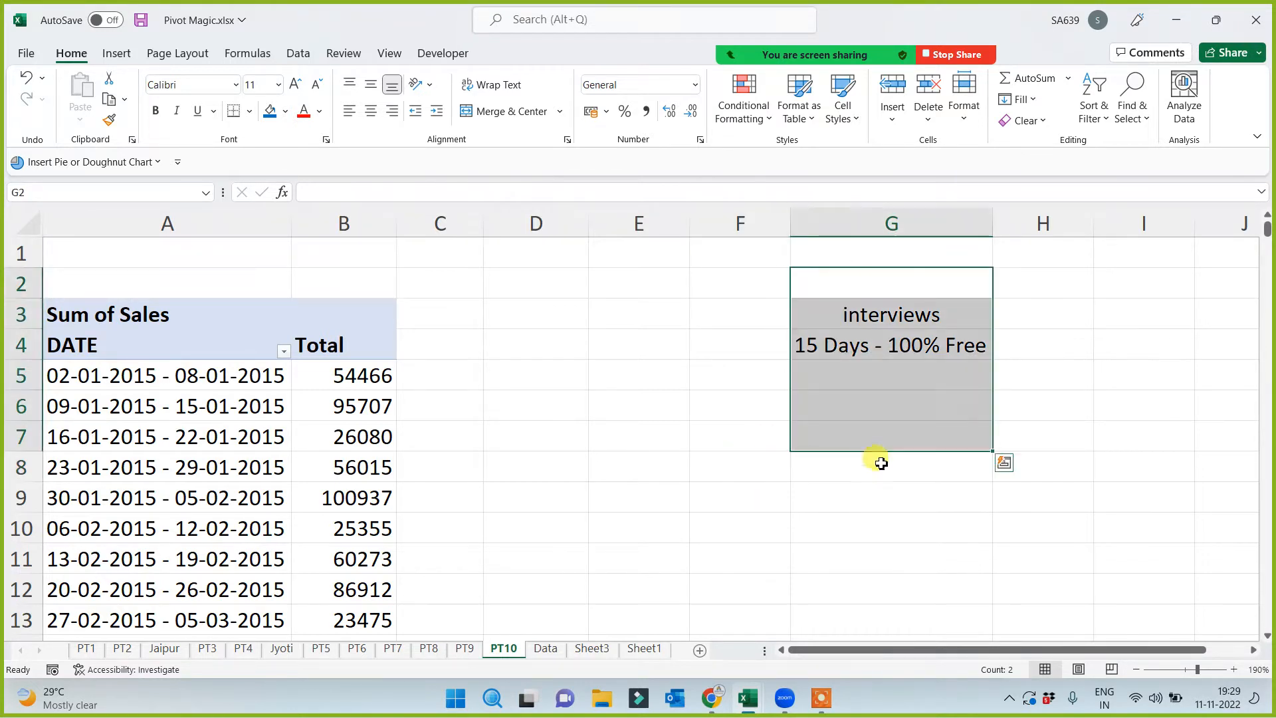
drag(903, 286, 899, 432)
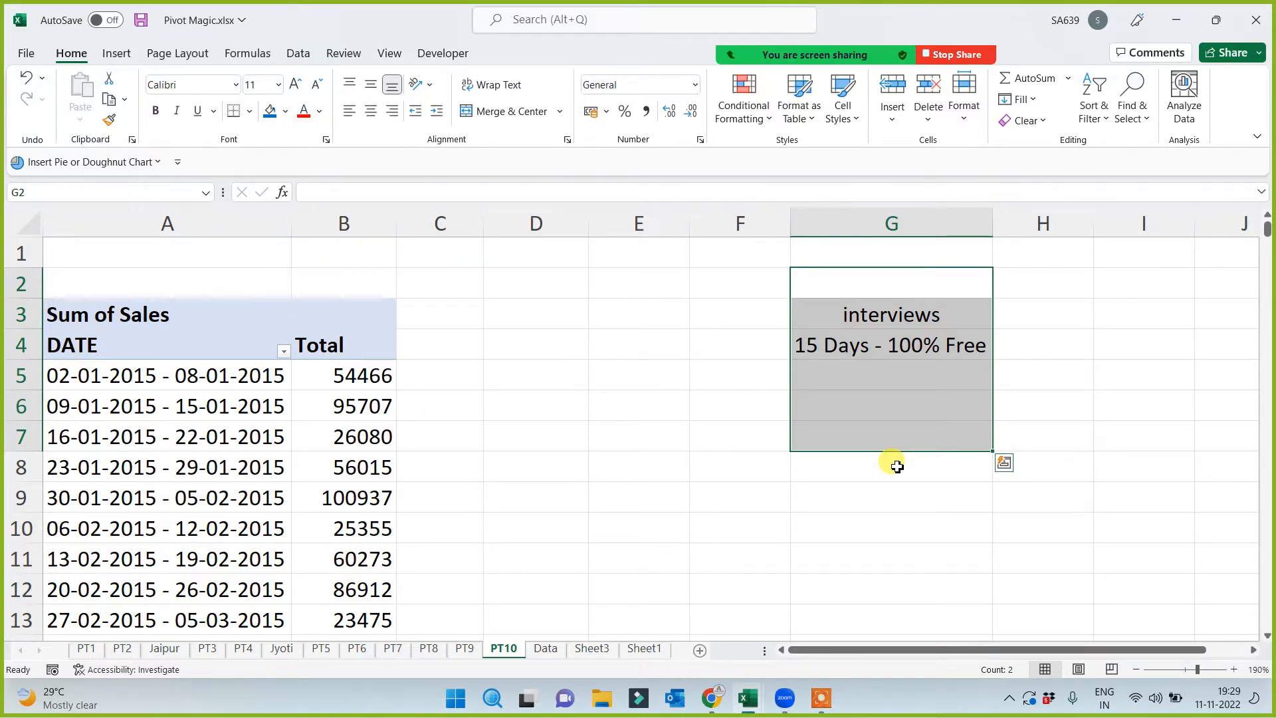
key(Delete)
click(874, 367)
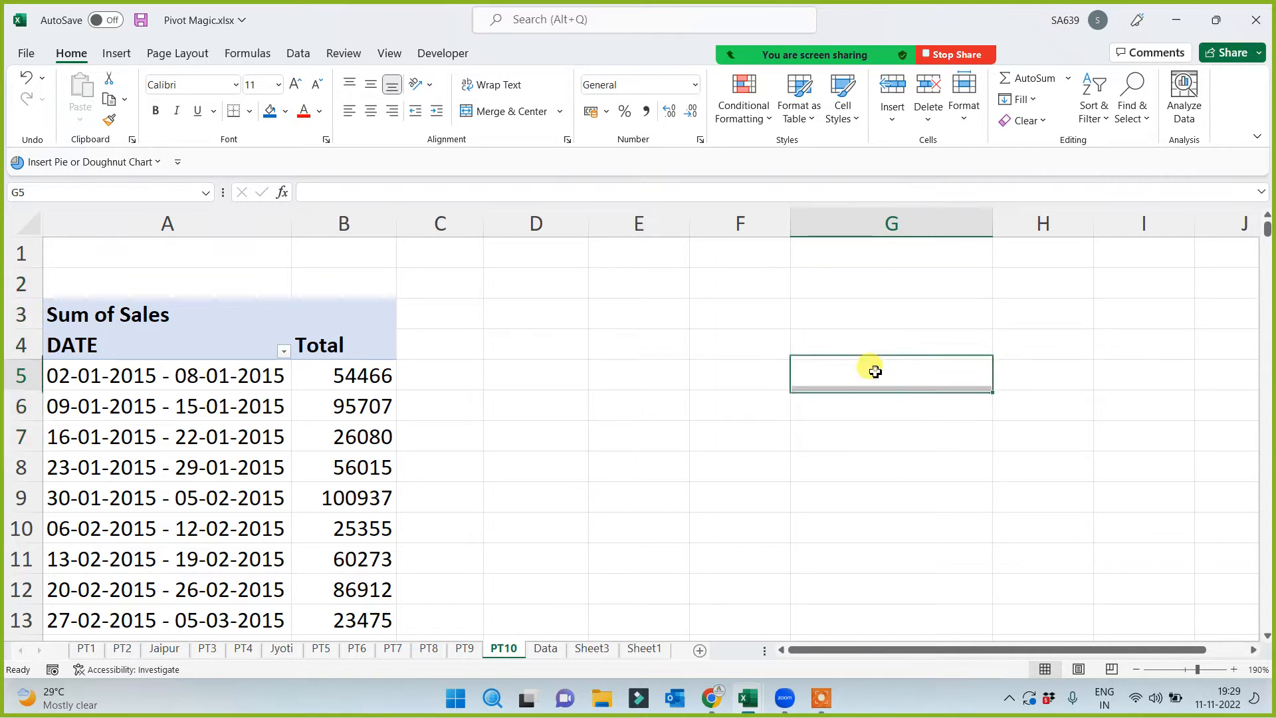
key(Up)
key(Up)
click(477, 414)
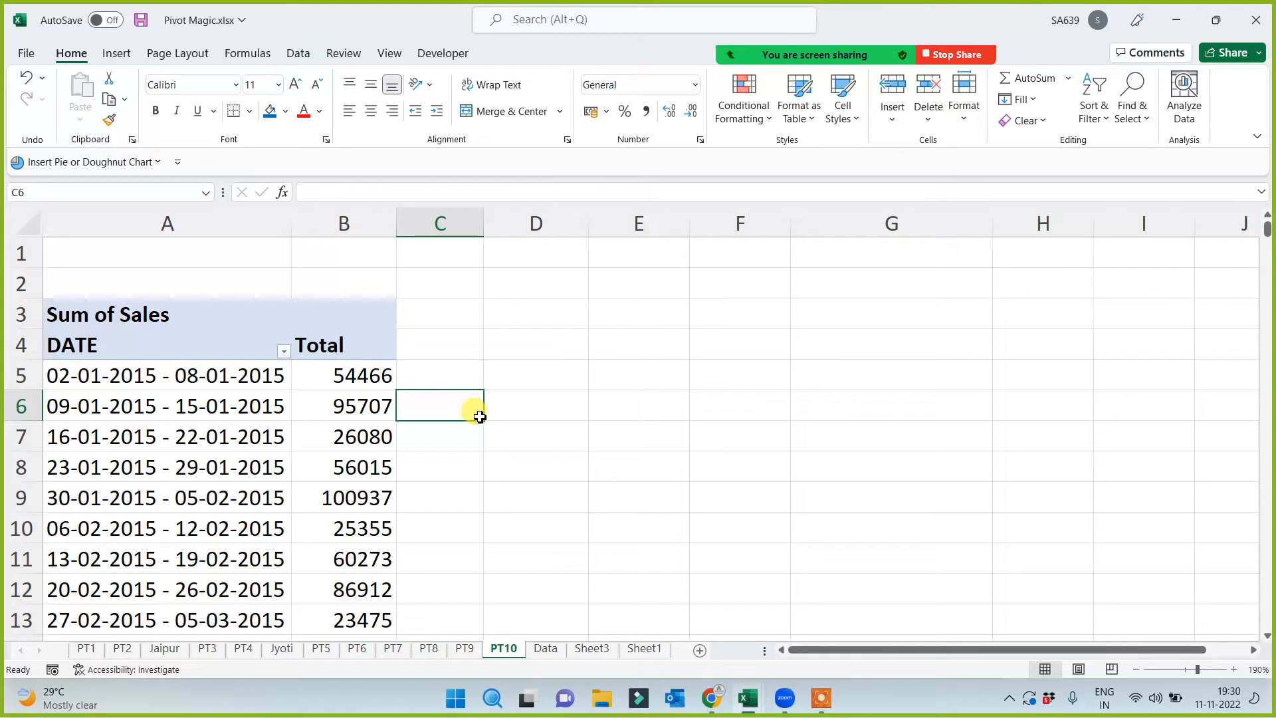
click(719, 435)
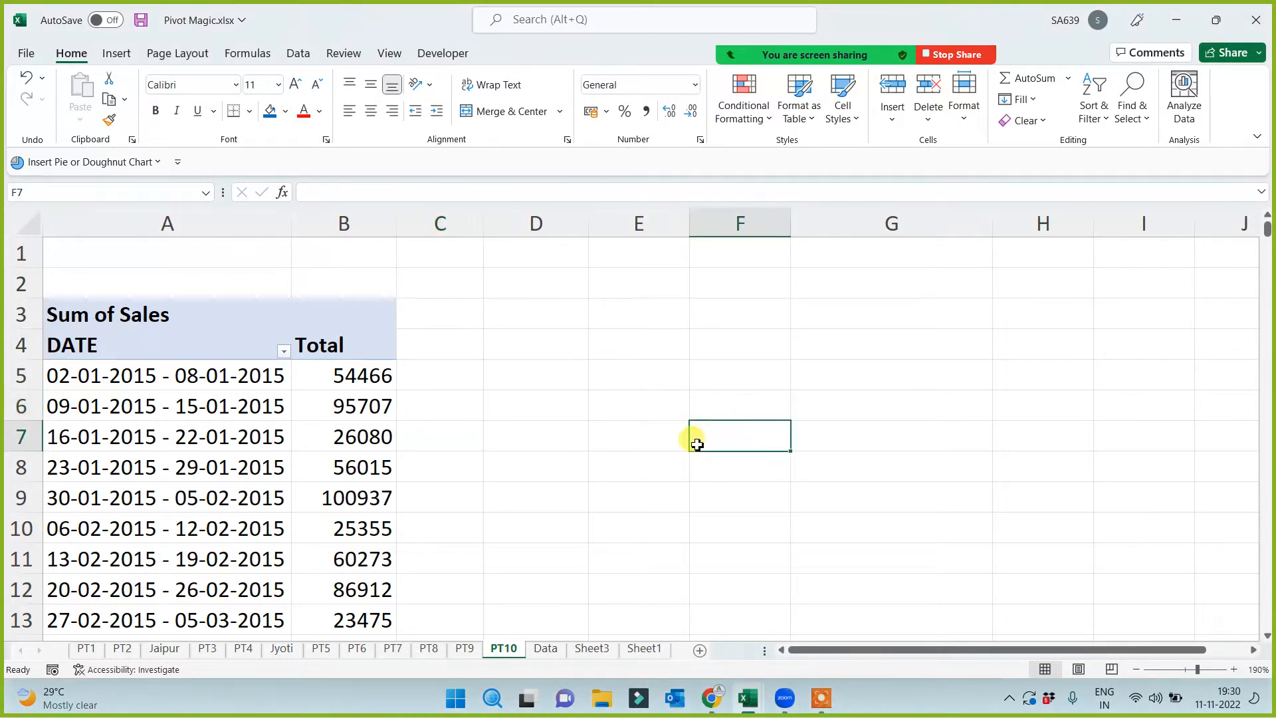
Switch to the Data sheet and select the city cell F7 in the sales table
click(545, 648)
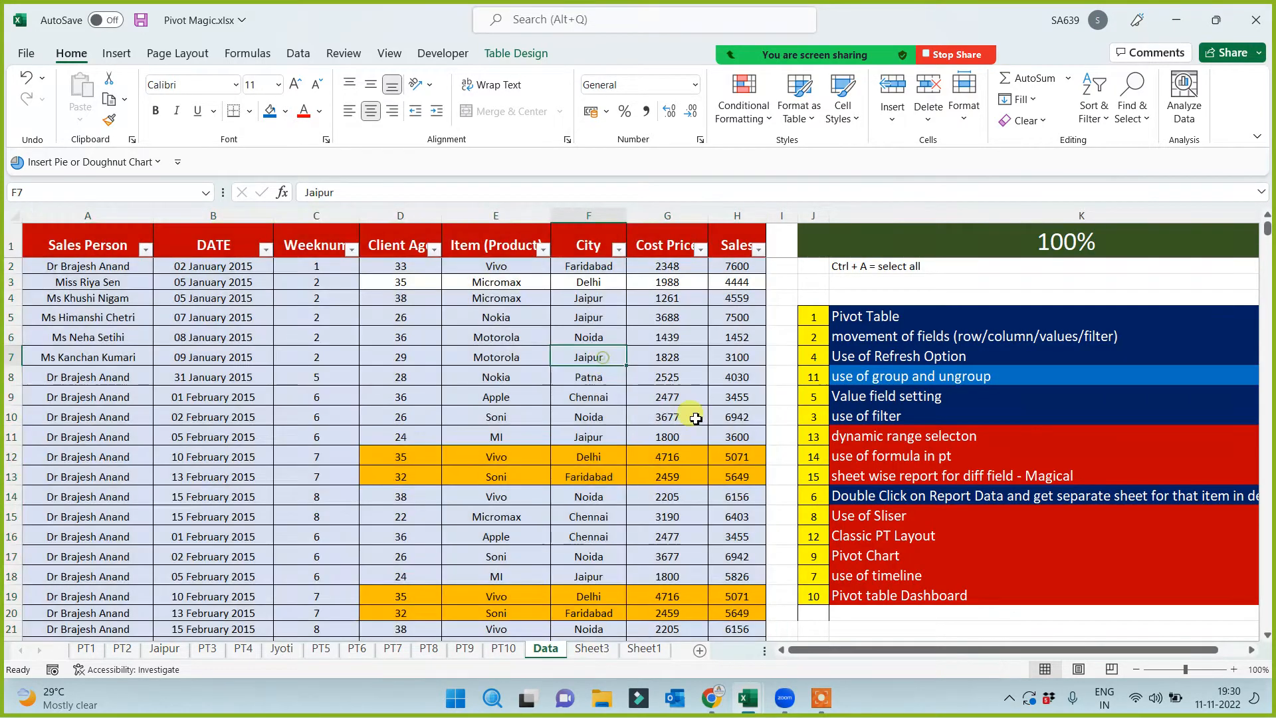
click(597, 356)
mouse_move(855, 48)
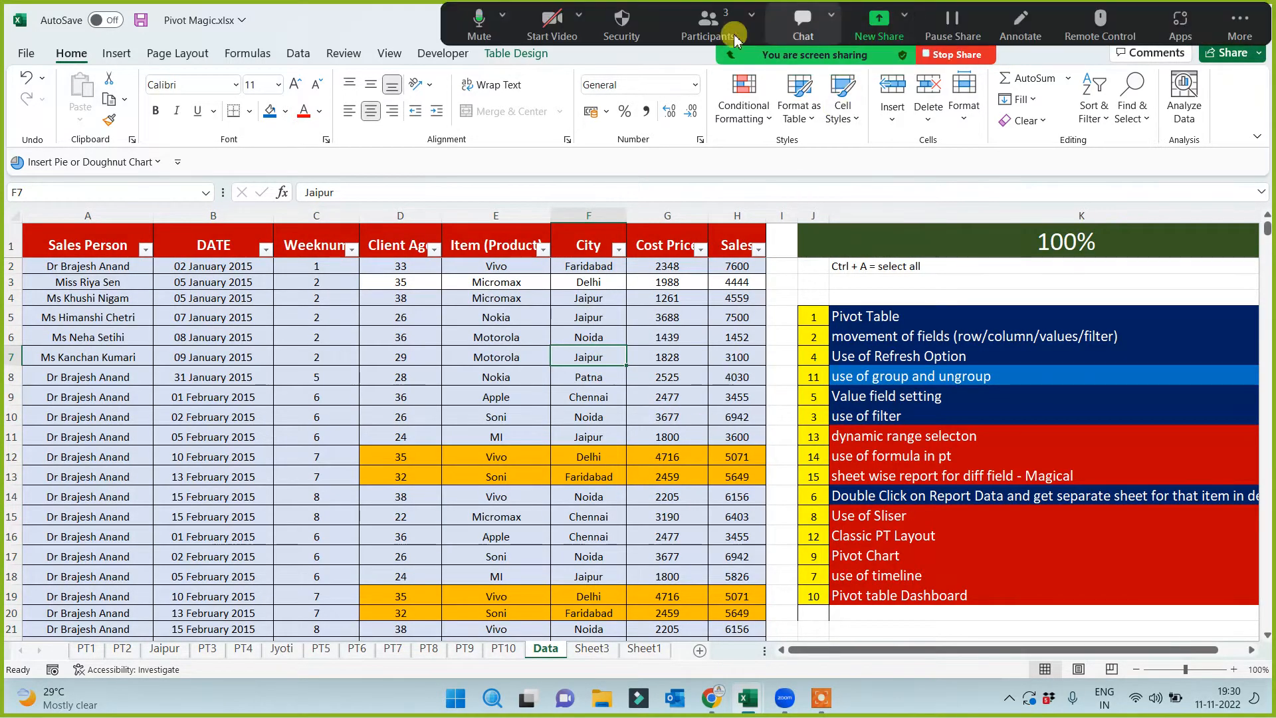
Check the meeting's participant list, minimize it and return to the sales table on the Data sheet
click(716, 33)
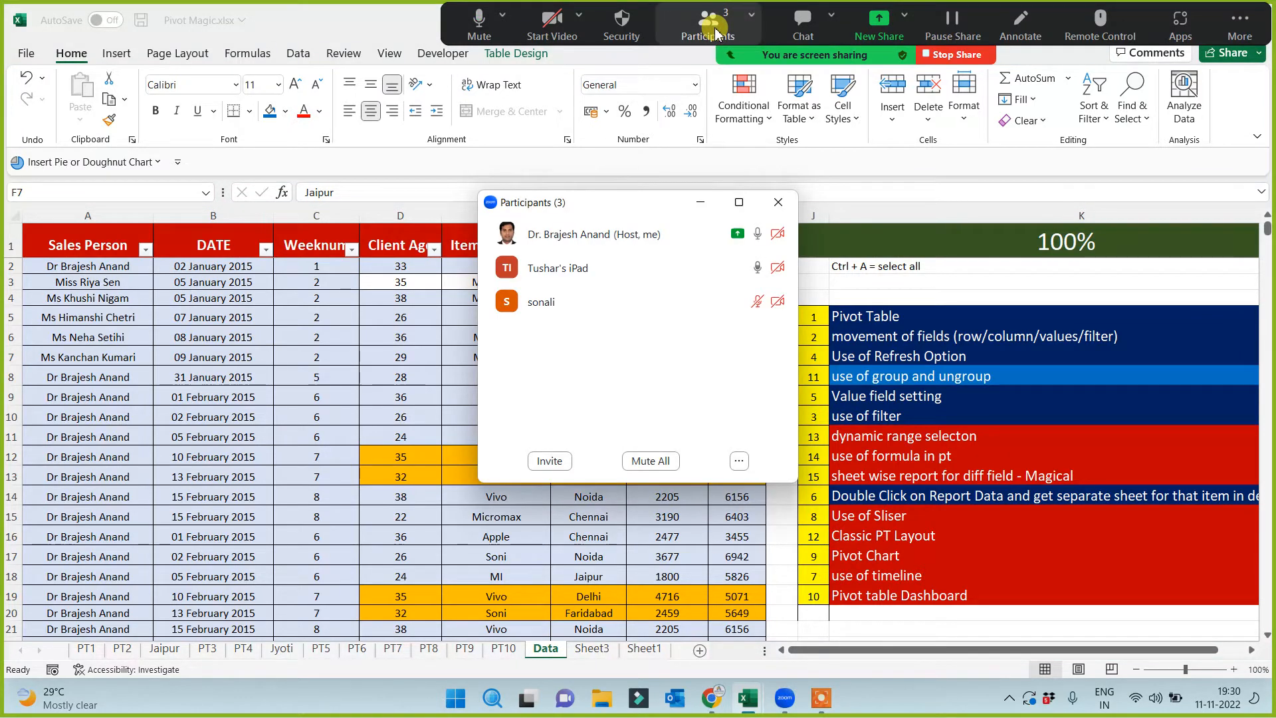
click(699, 202)
click(484, 413)
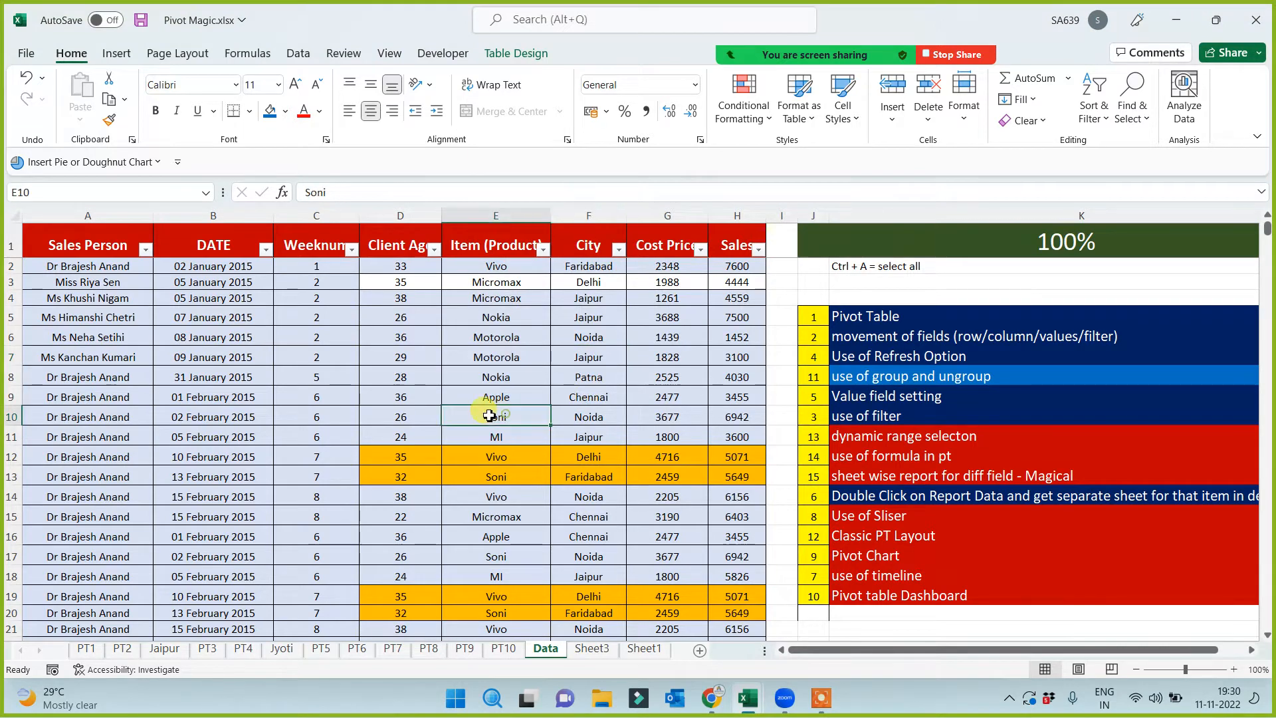
click(391, 378)
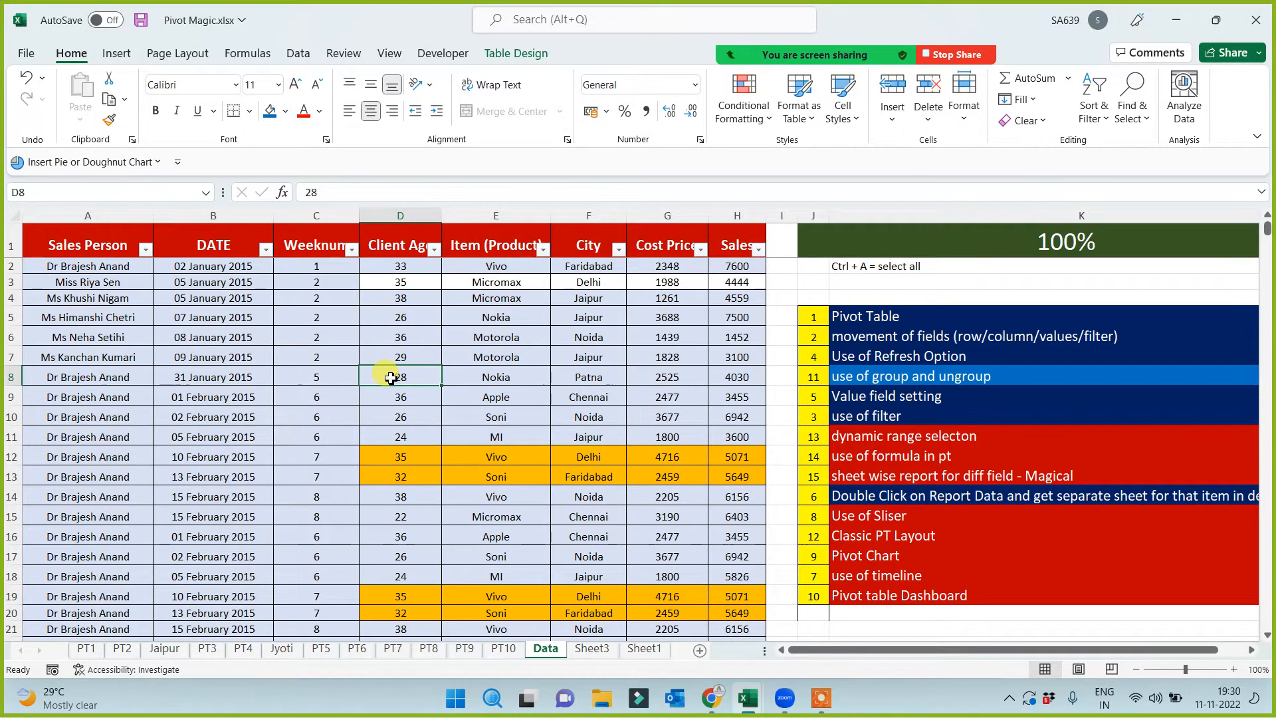
Review the 7-day date ranges of the PivotTable on the PT9 sheet
click(465, 648)
click(495, 491)
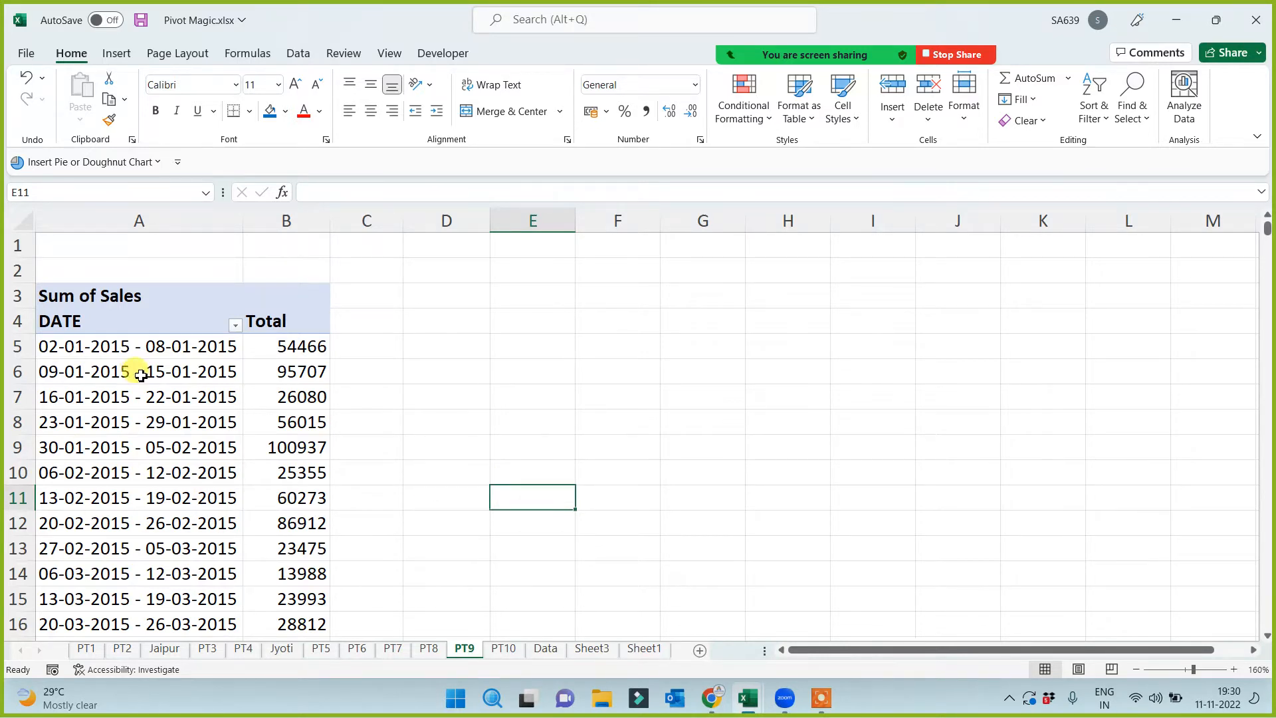
drag(137, 347, 134, 558)
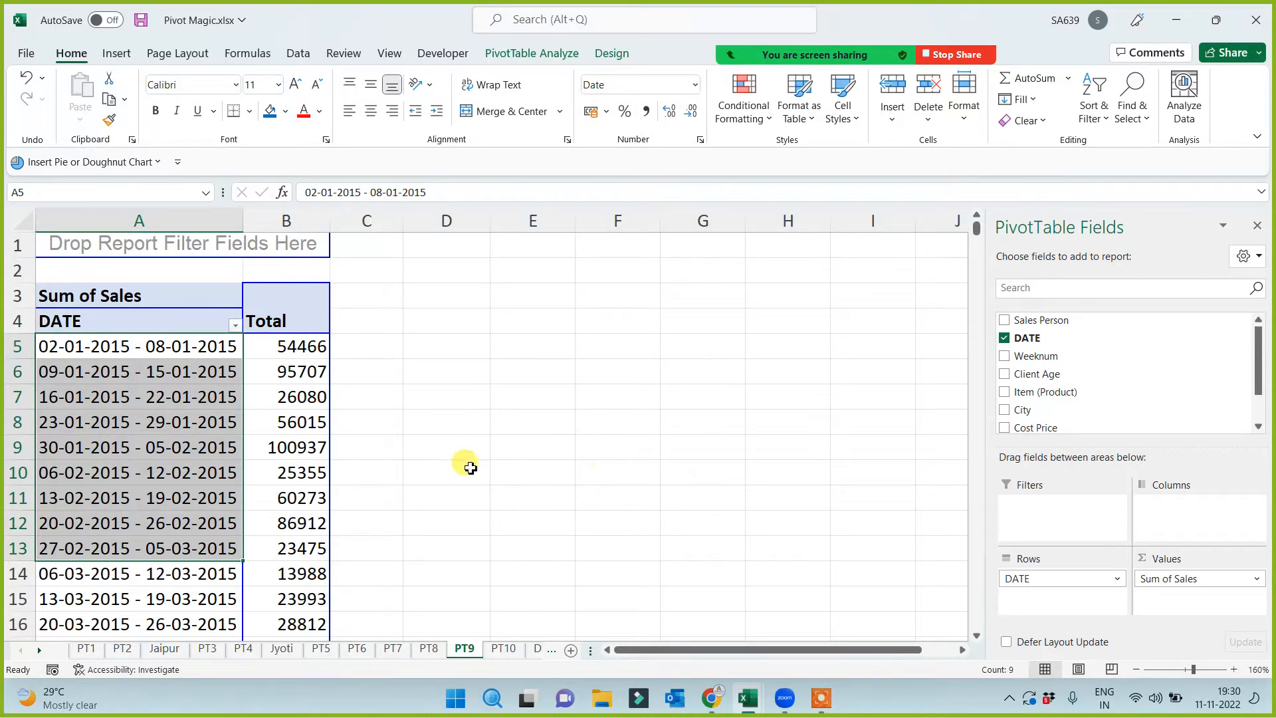
click(442, 447)
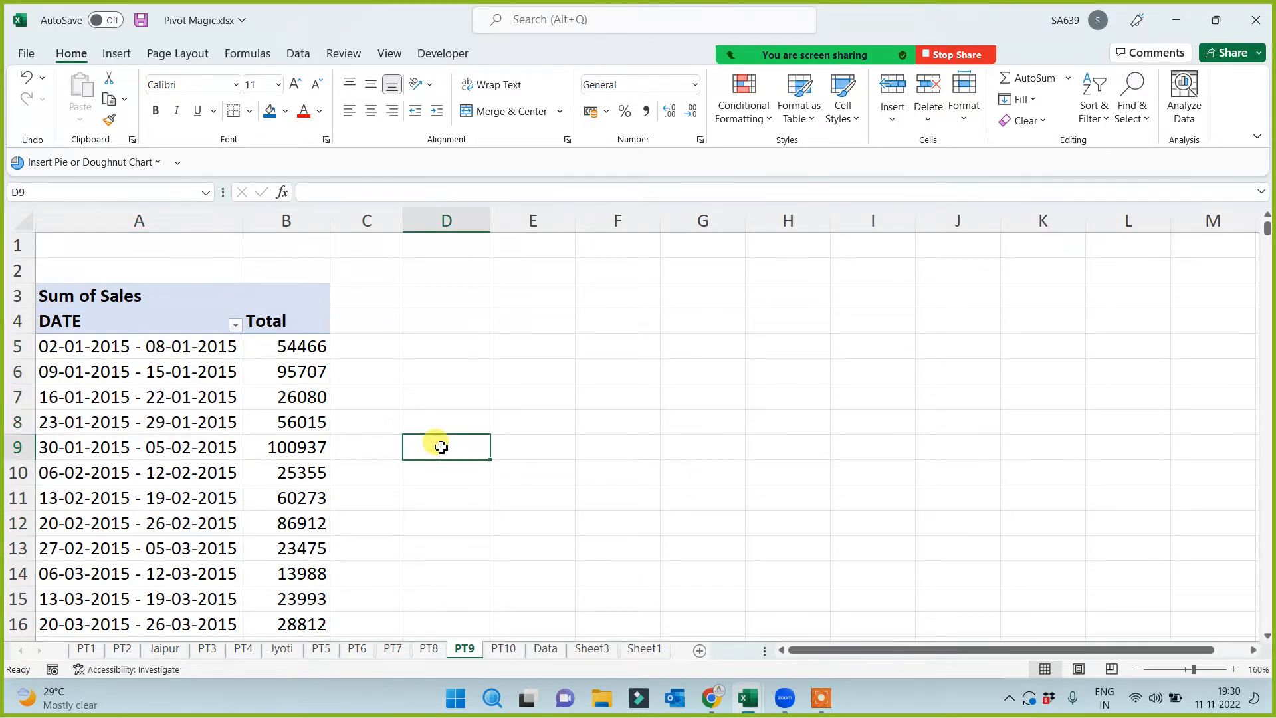
Regroup the dates of the PT10 PivotTable by months, quarters and years, without days
click(504, 648)
click(195, 492)
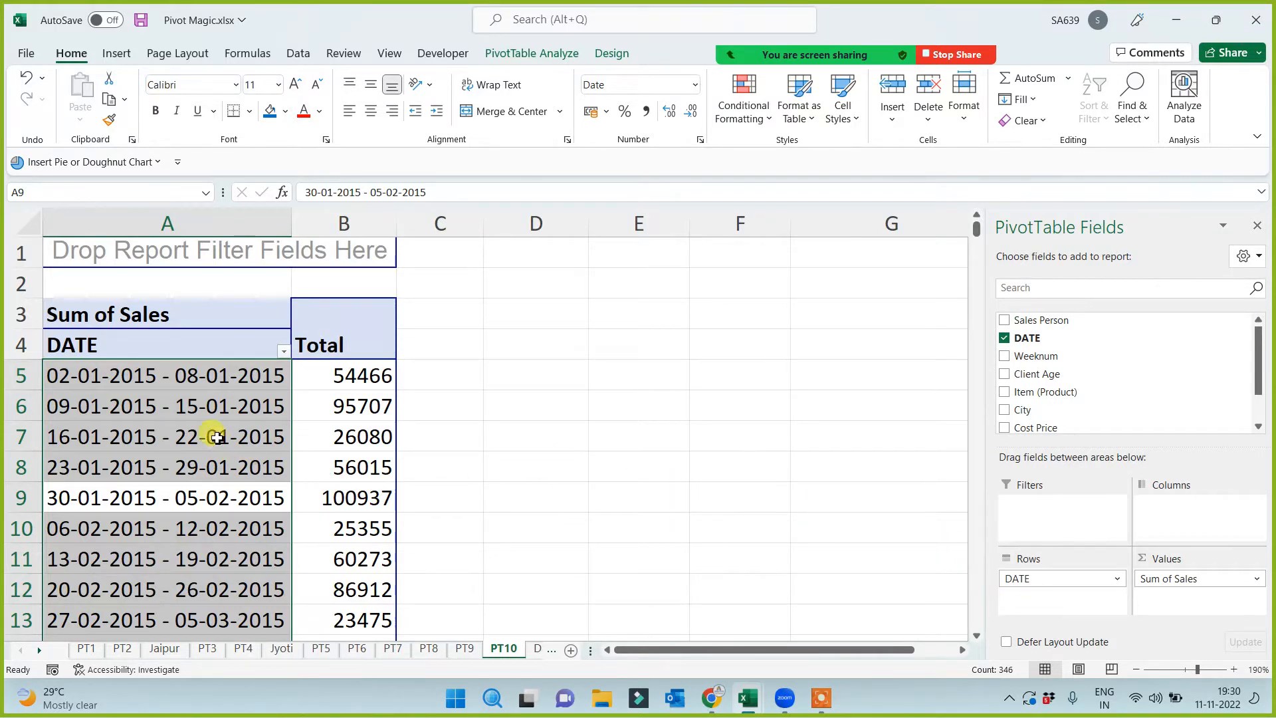
right_click(182, 425)
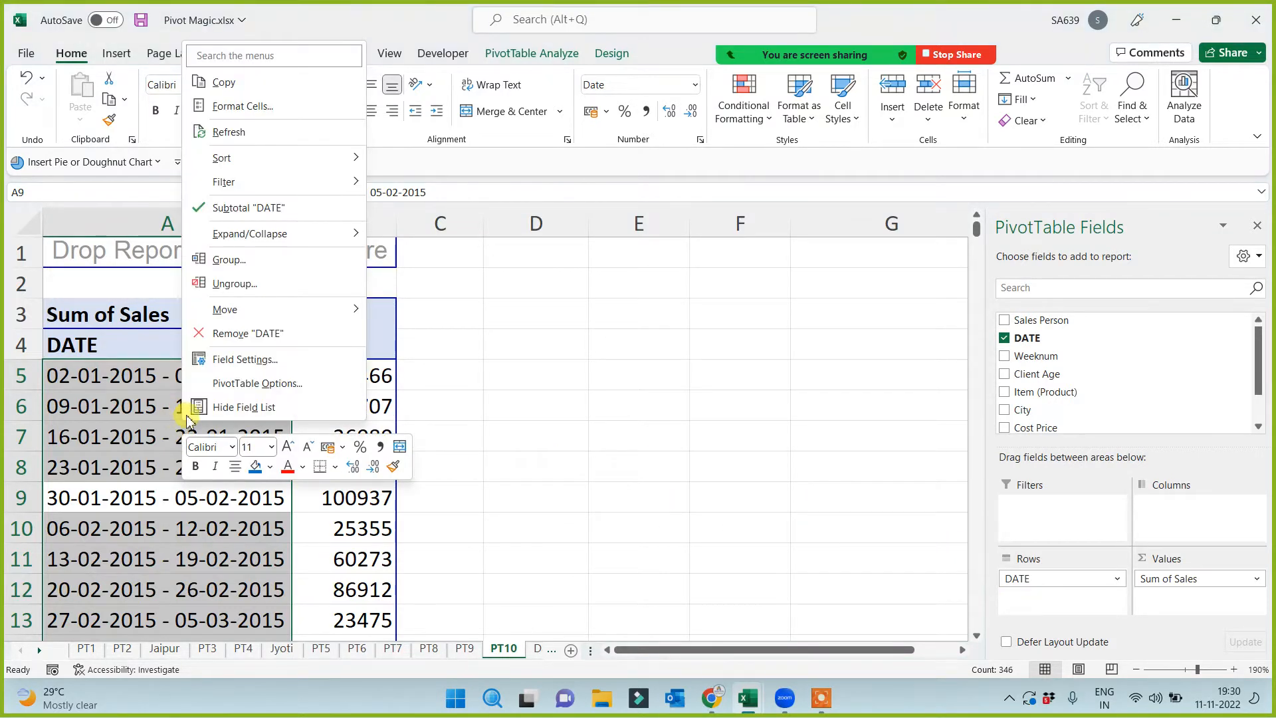
click(233, 263)
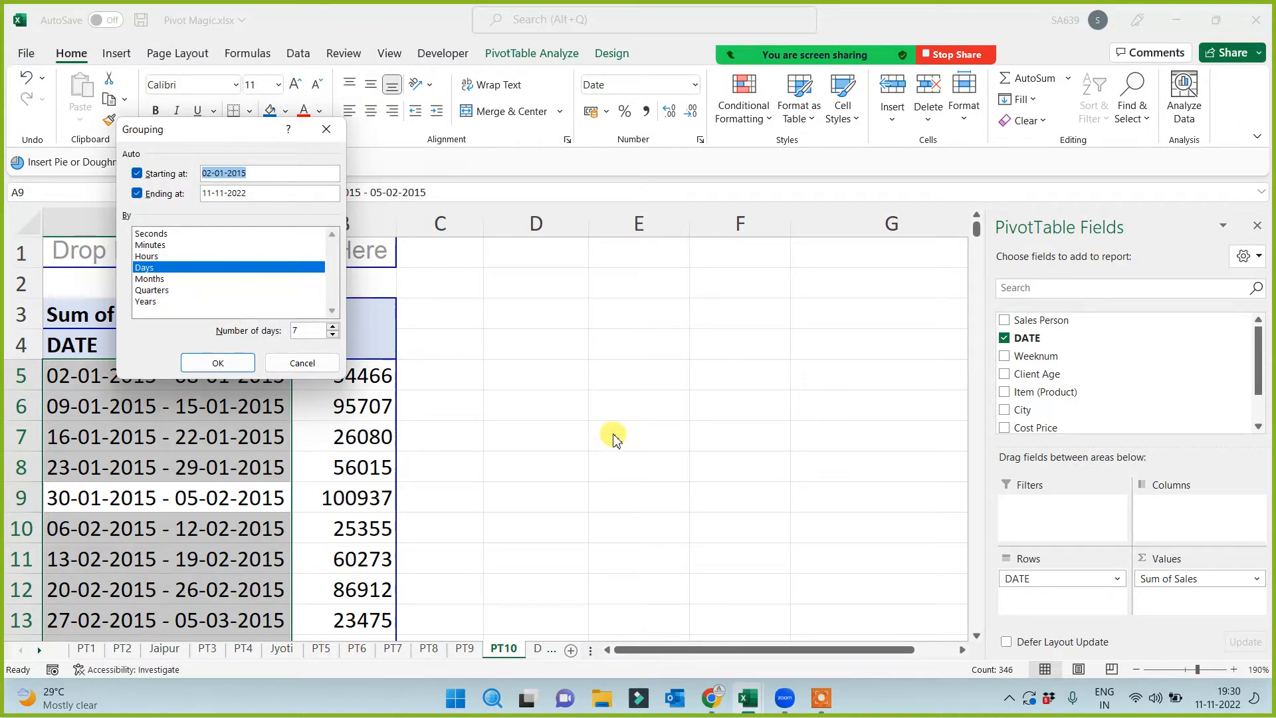
click(149, 278)
click(152, 290)
click(152, 302)
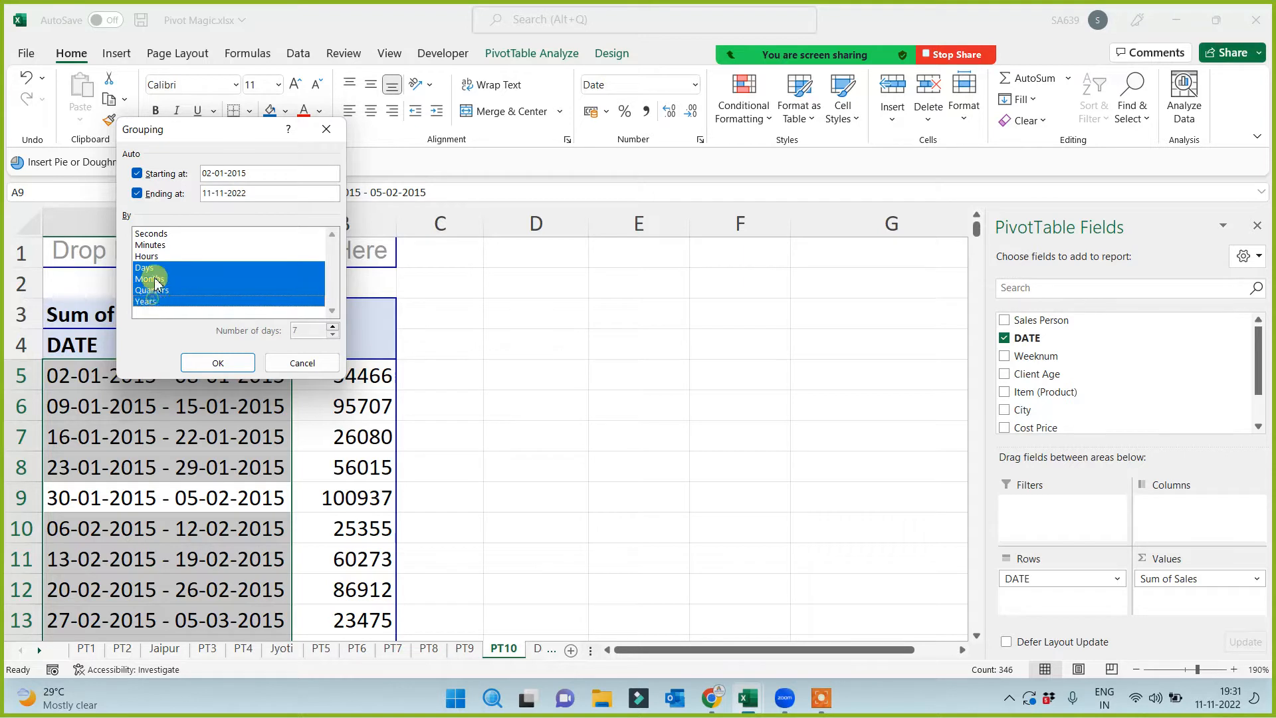
click(148, 267)
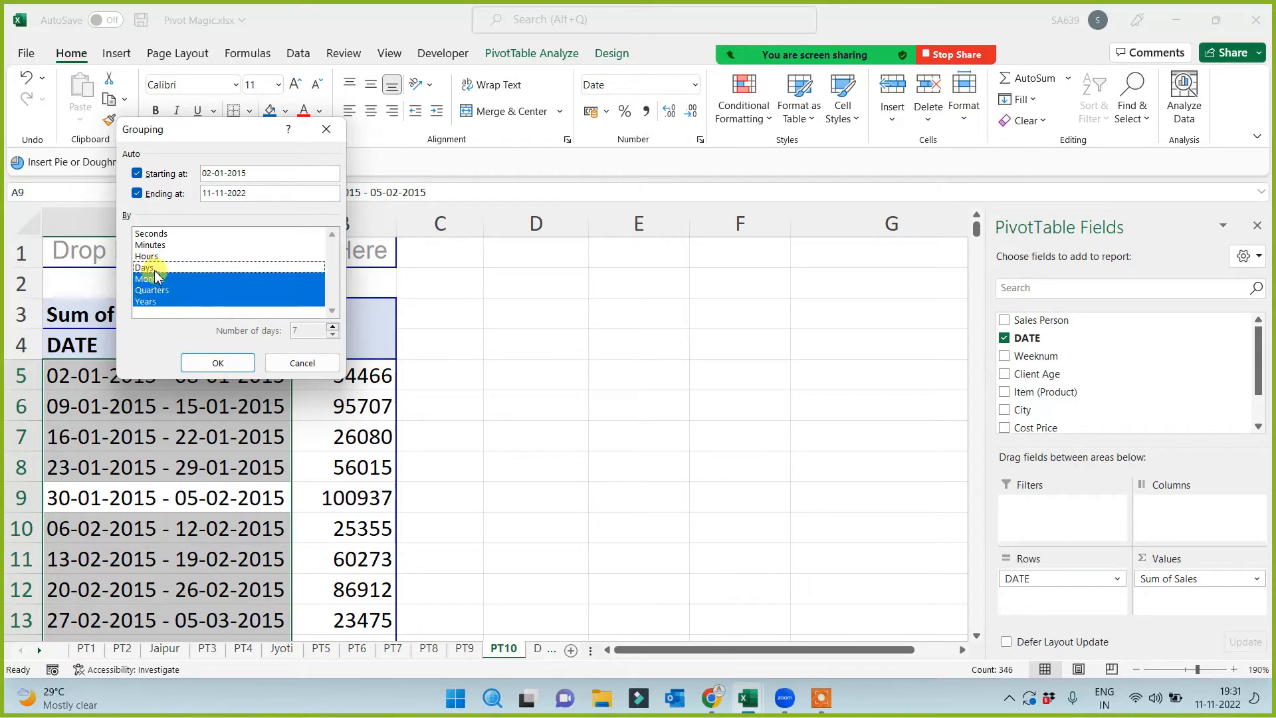
click(223, 364)
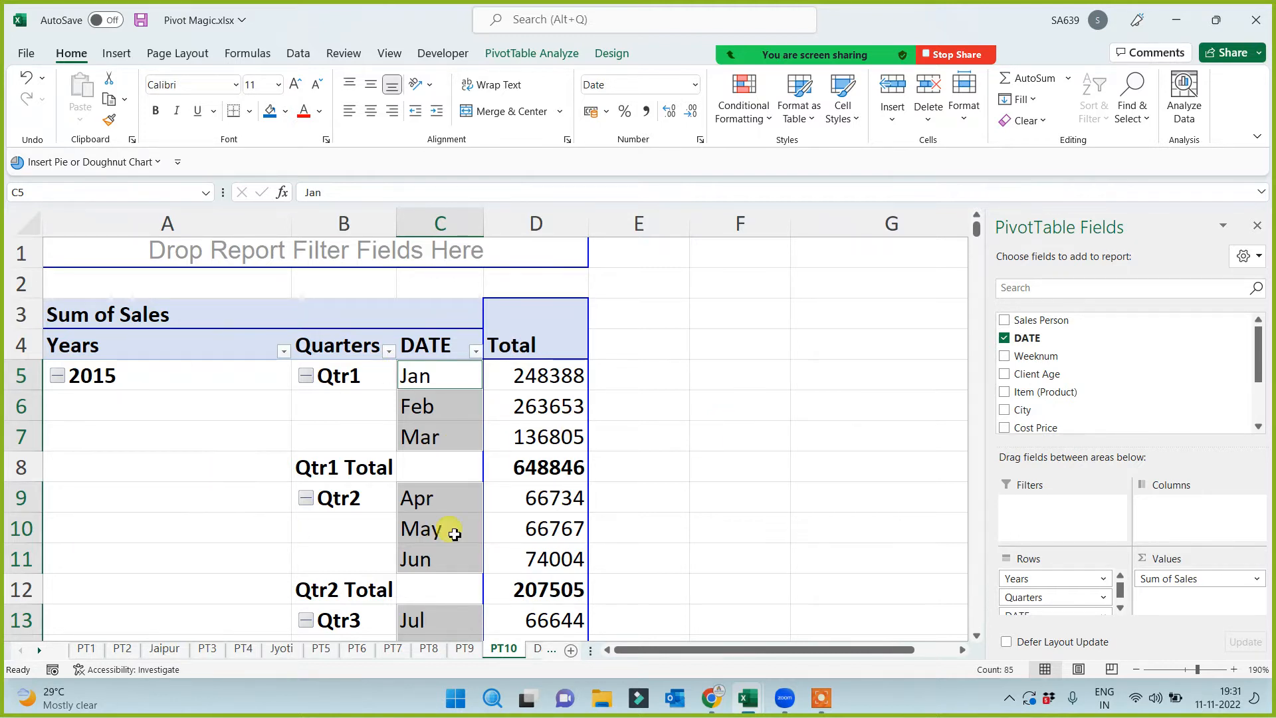
Inspect the Years, Quarters and DATE columns of the regrouped PivotTable one after another
click(156, 224)
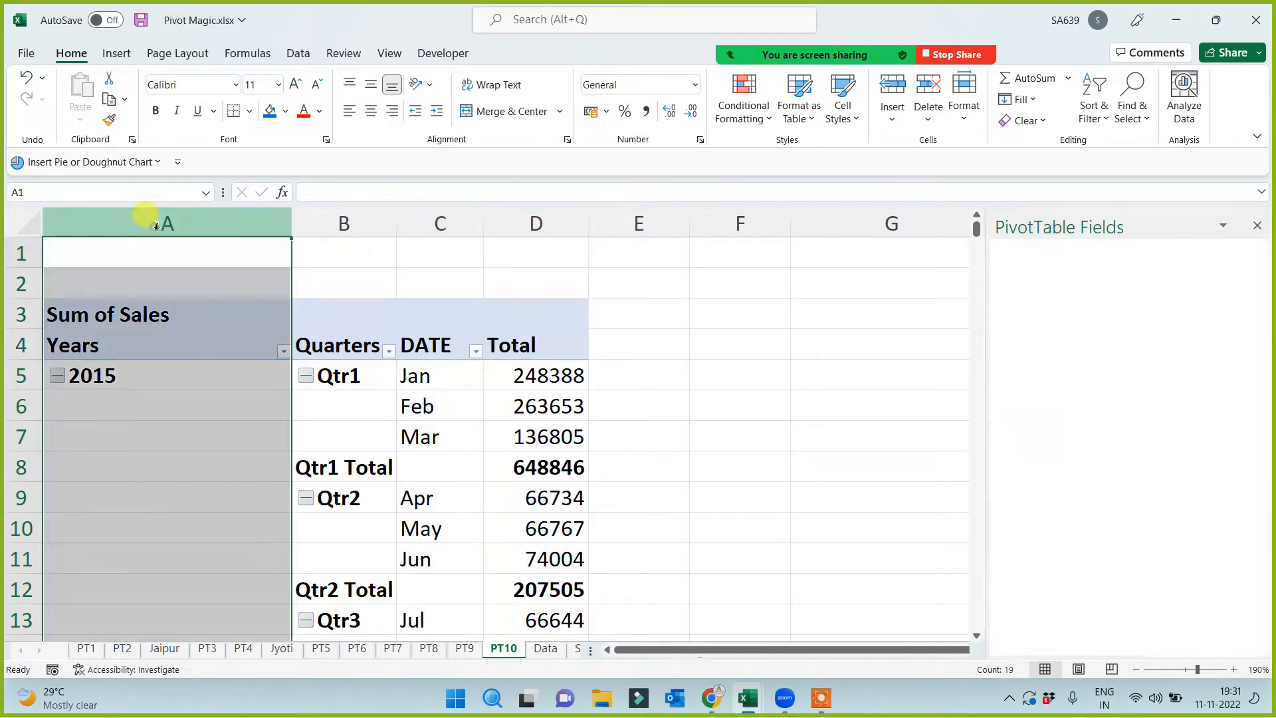
click(372, 229)
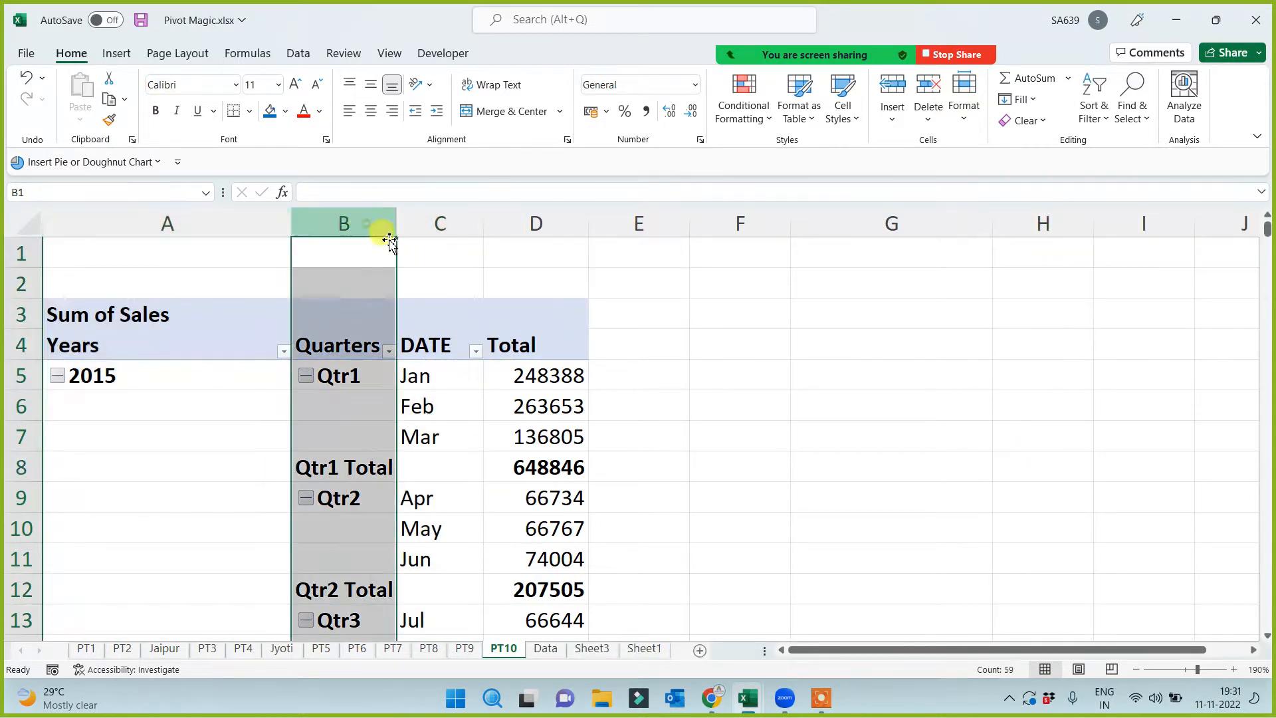
click(448, 221)
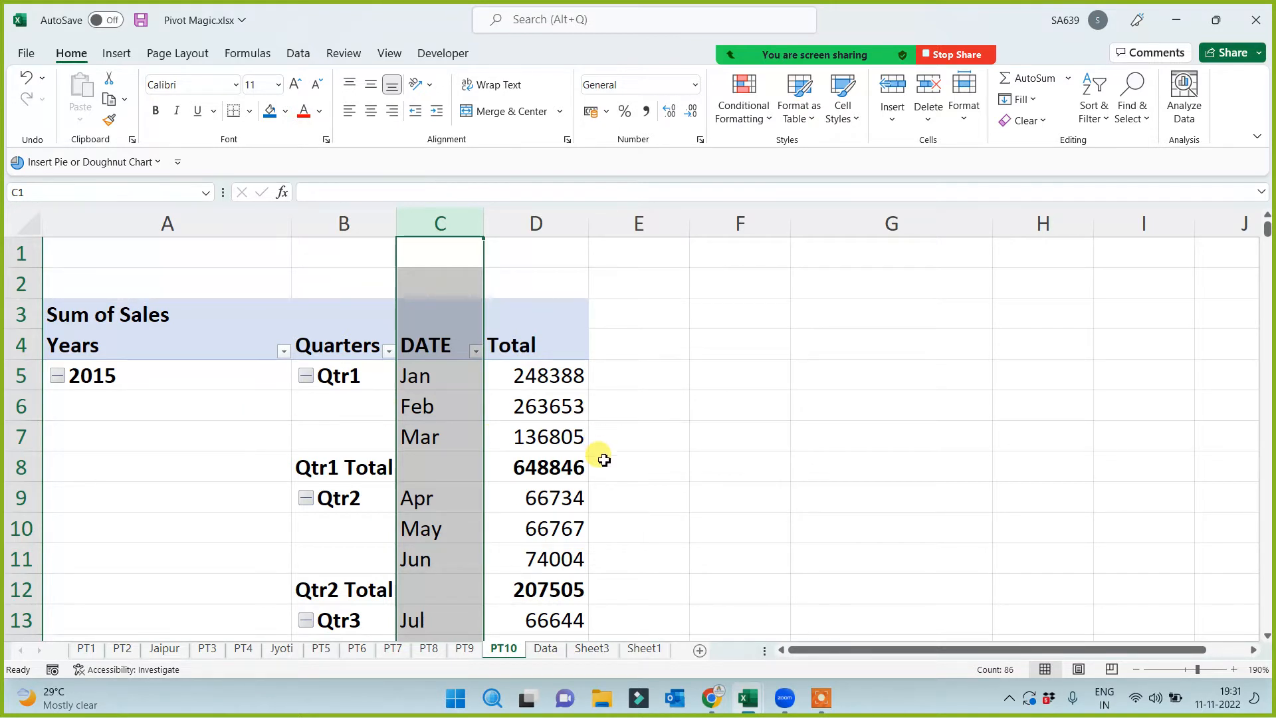
Copy the light blue format of "use of group and ungroup" on the Data sheet onto the "Classic PT Layout" topic
click(547, 650)
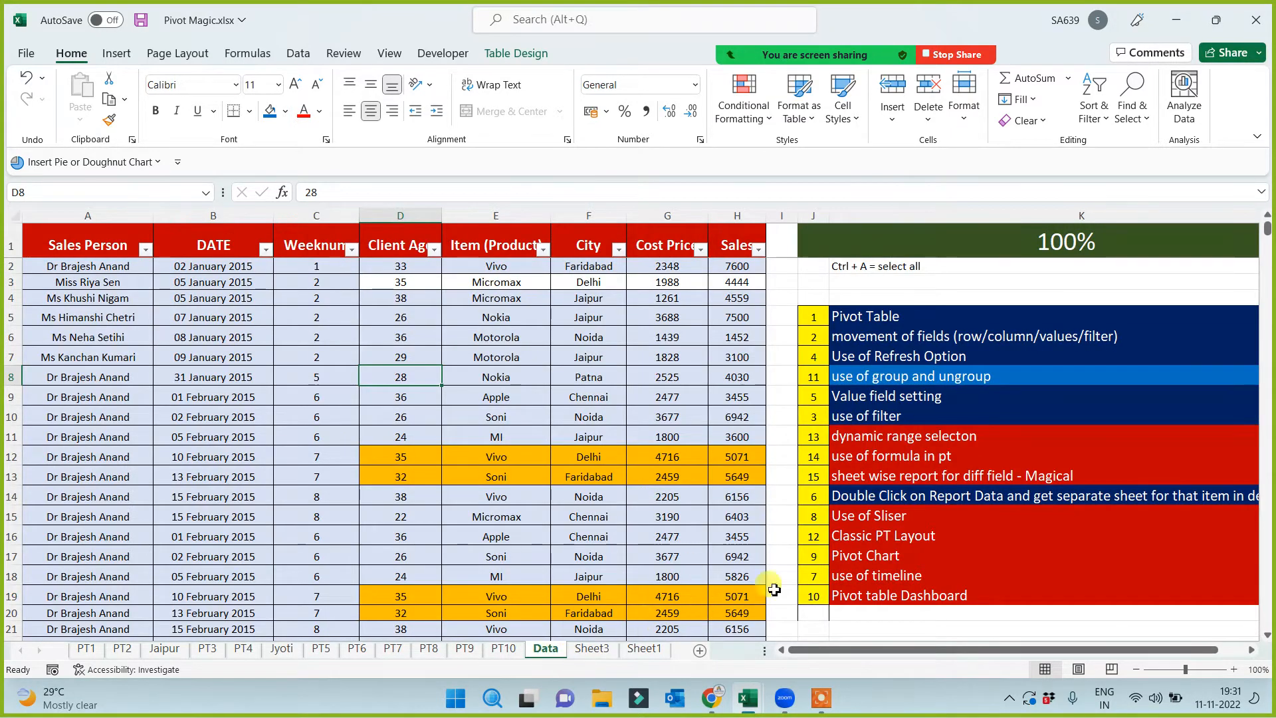
click(916, 376)
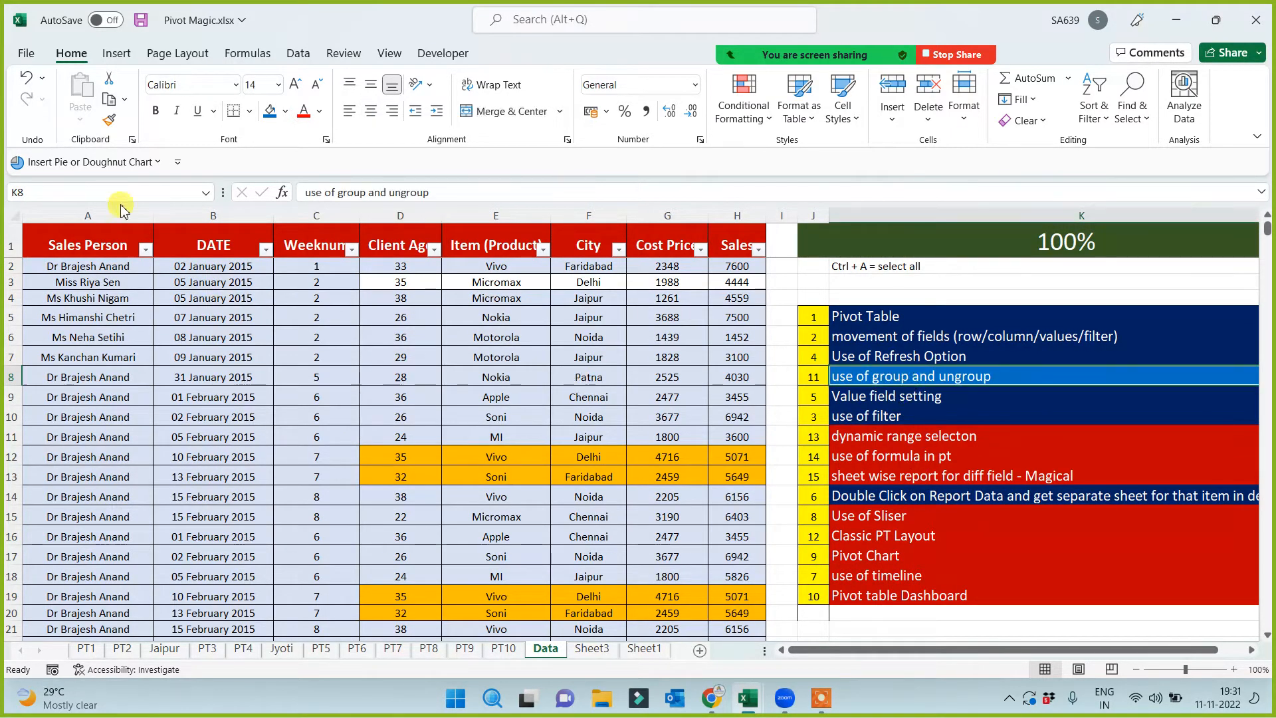
click(109, 119)
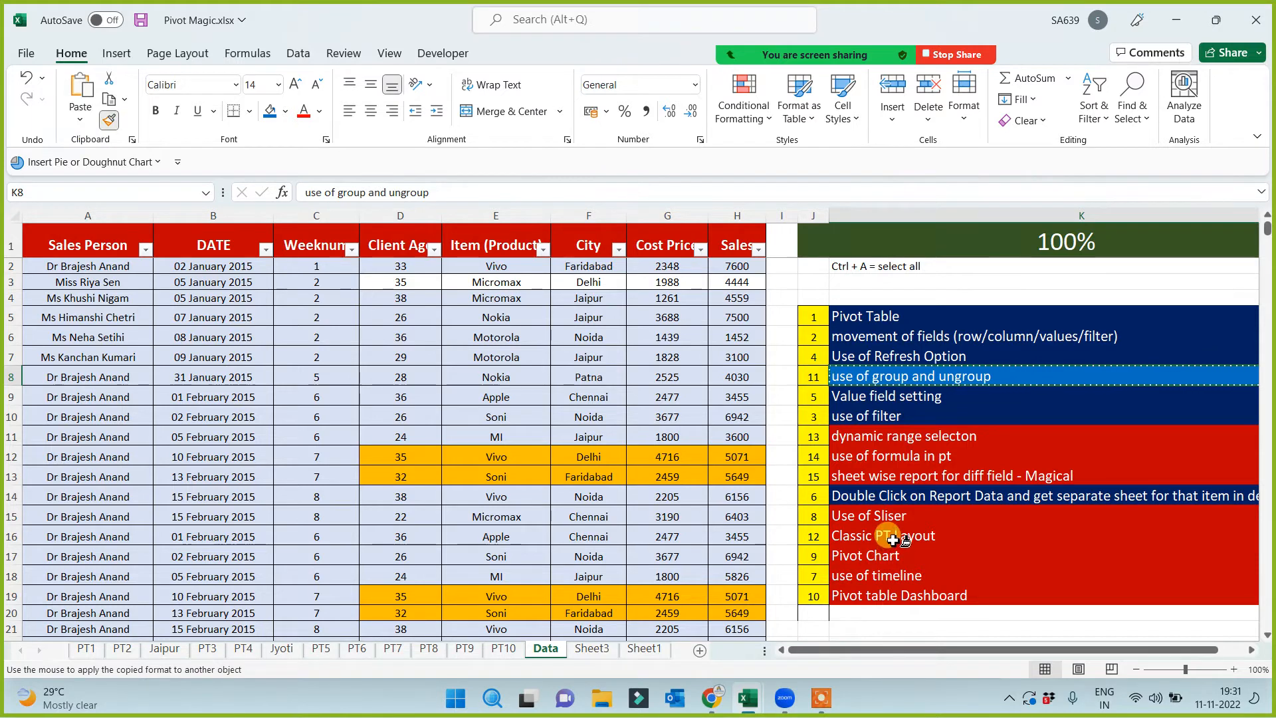
click(889, 535)
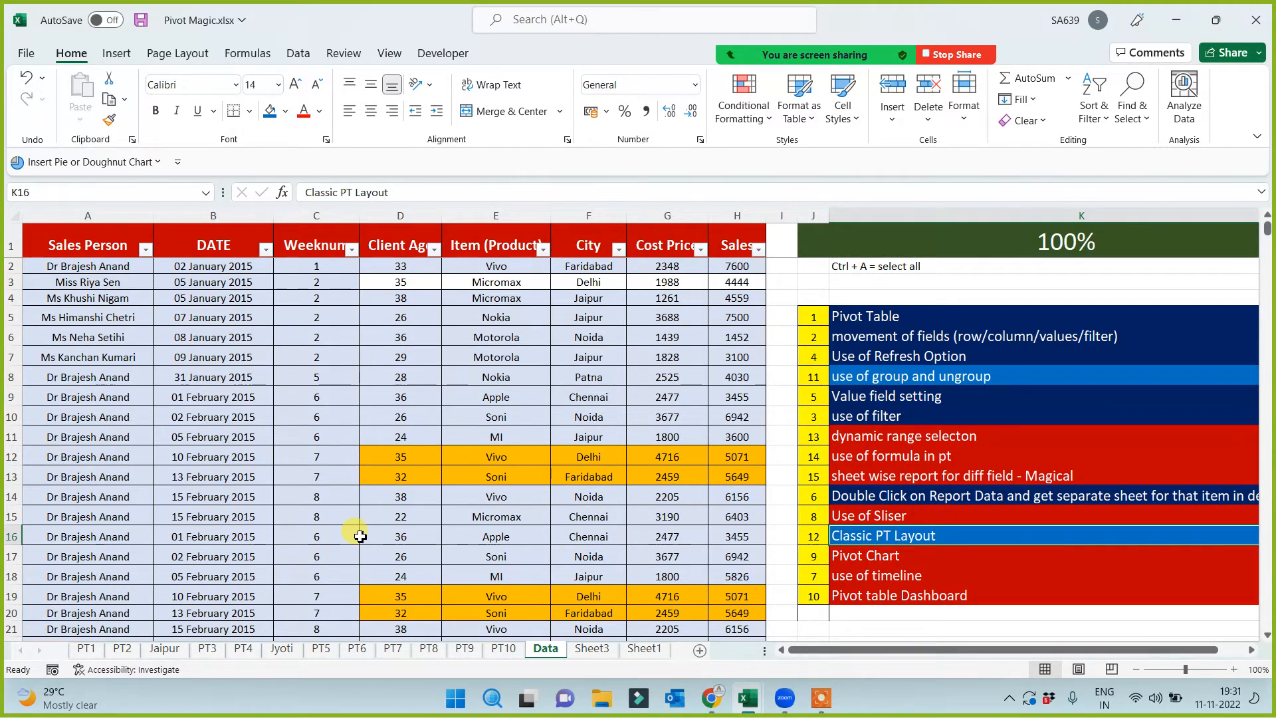
click(660, 433)
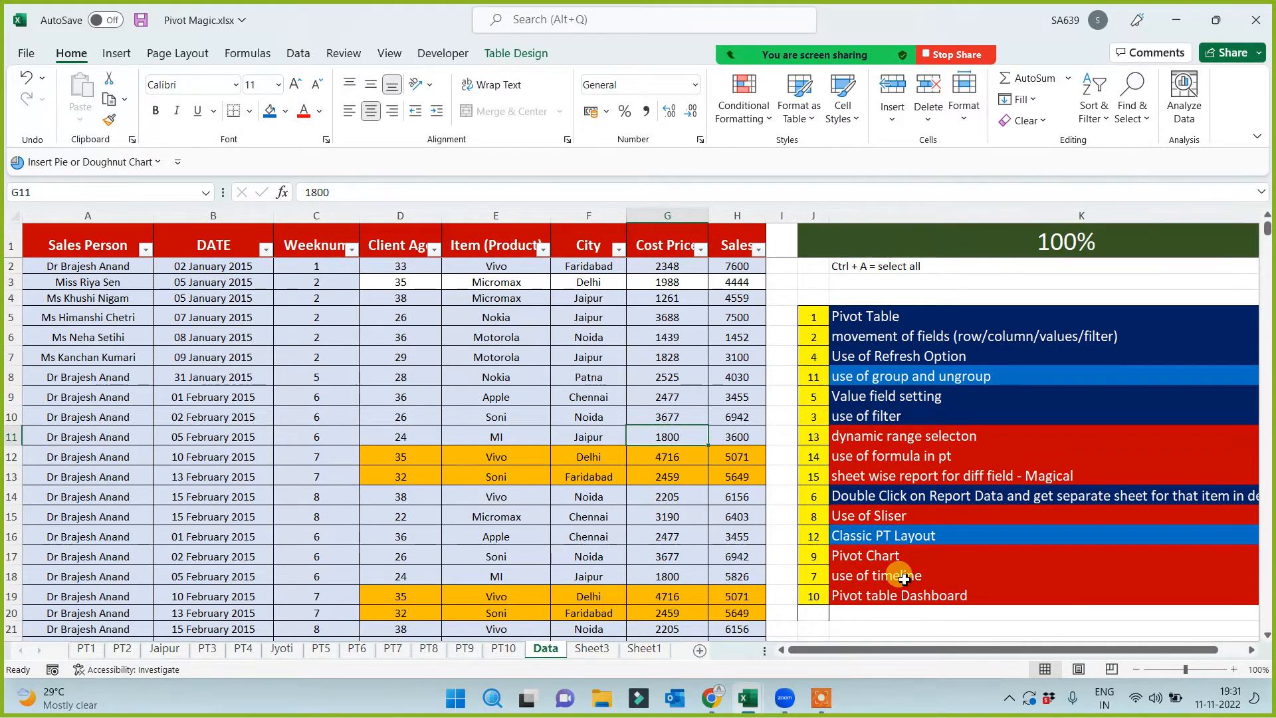
Copy the format of the "Classic PT Layout" topic onto "use of formula in pt"
click(890, 456)
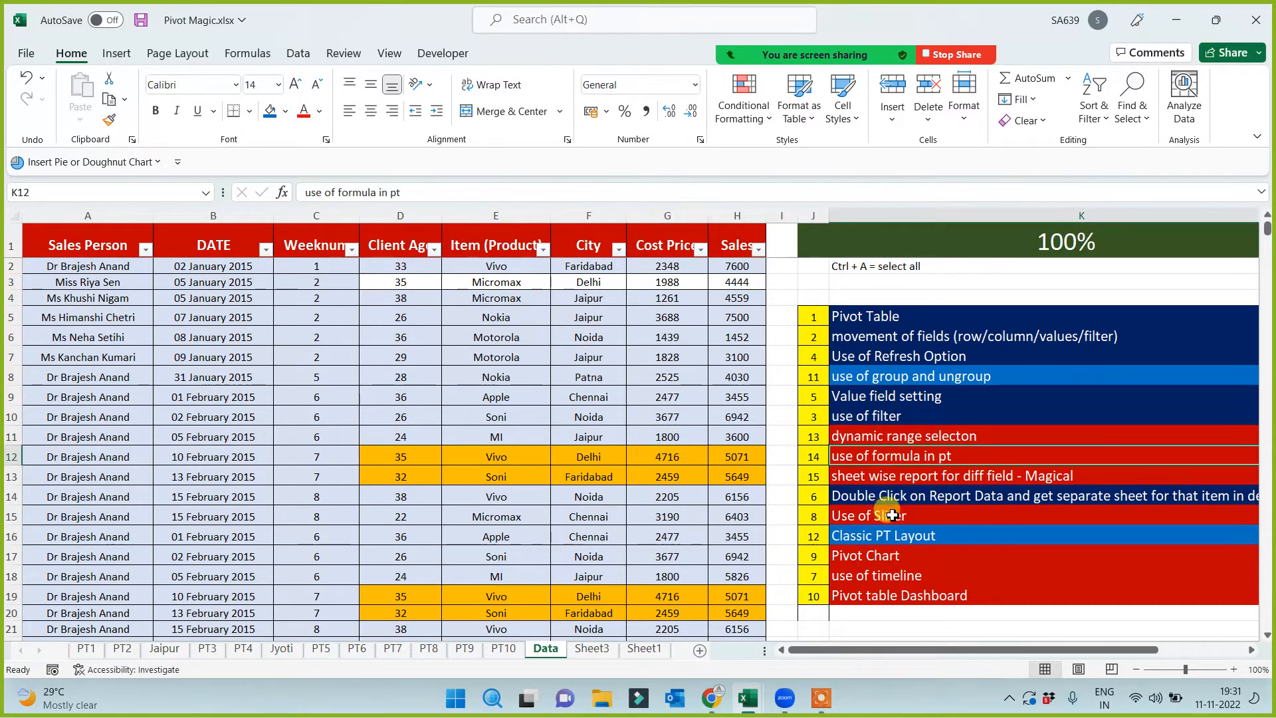
click(891, 535)
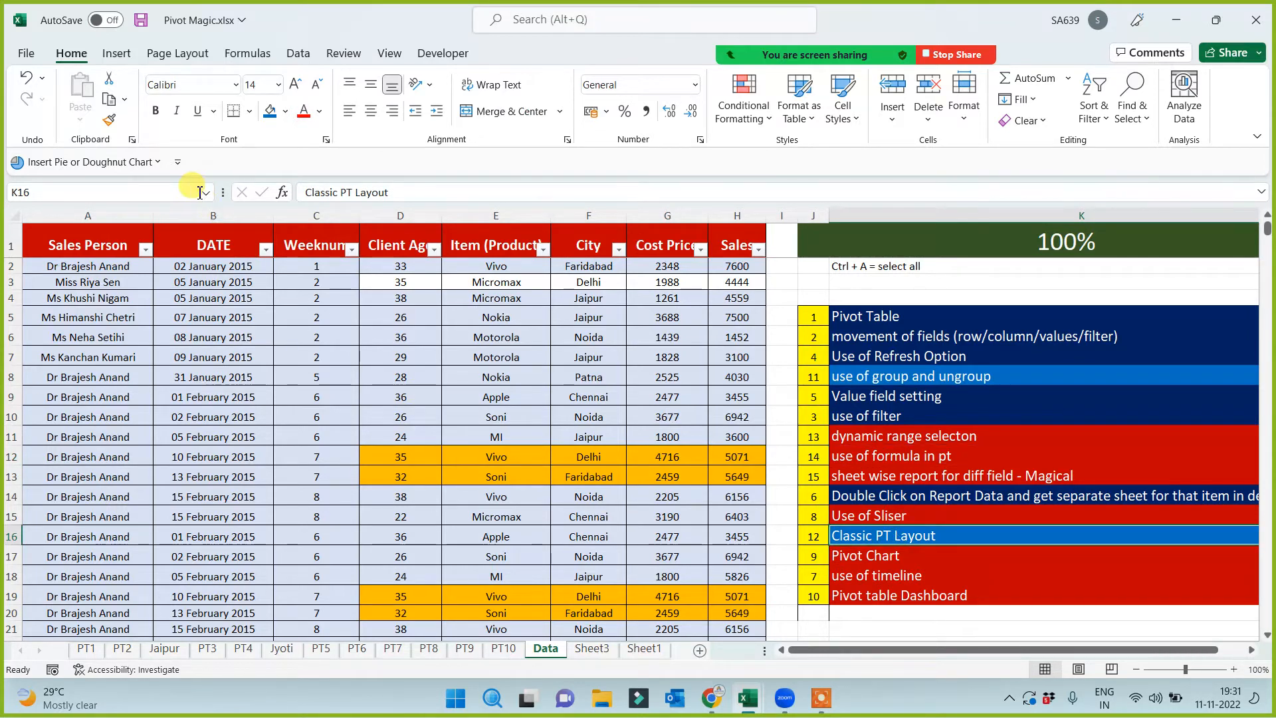
click(109, 120)
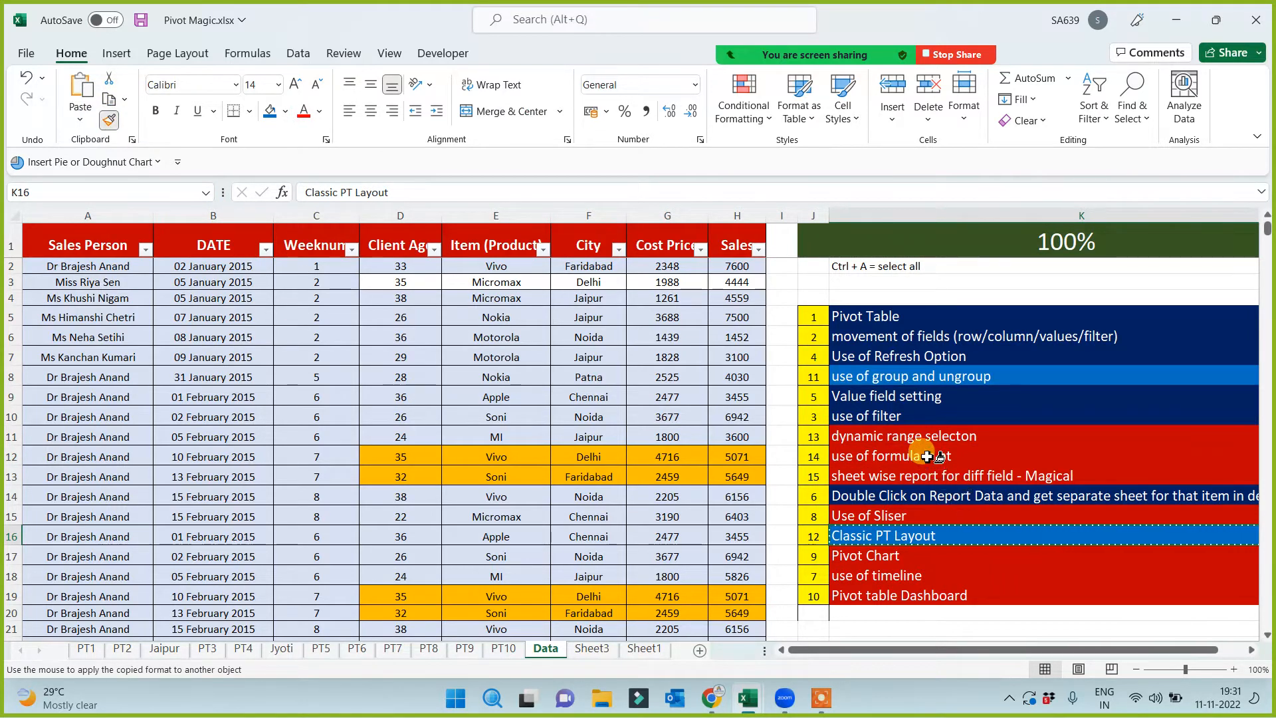
click(927, 455)
click(487, 476)
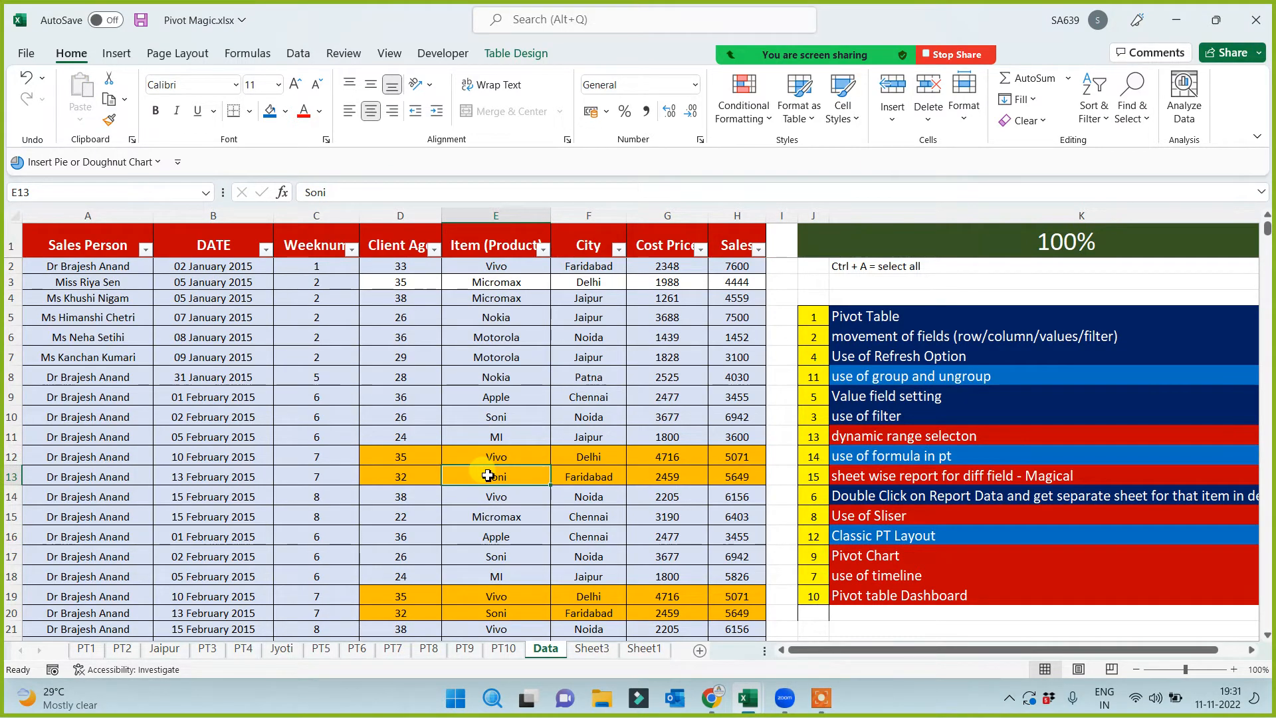
Examine the Sales and Cost Price columns and the item entries in the sales table
click(741, 216)
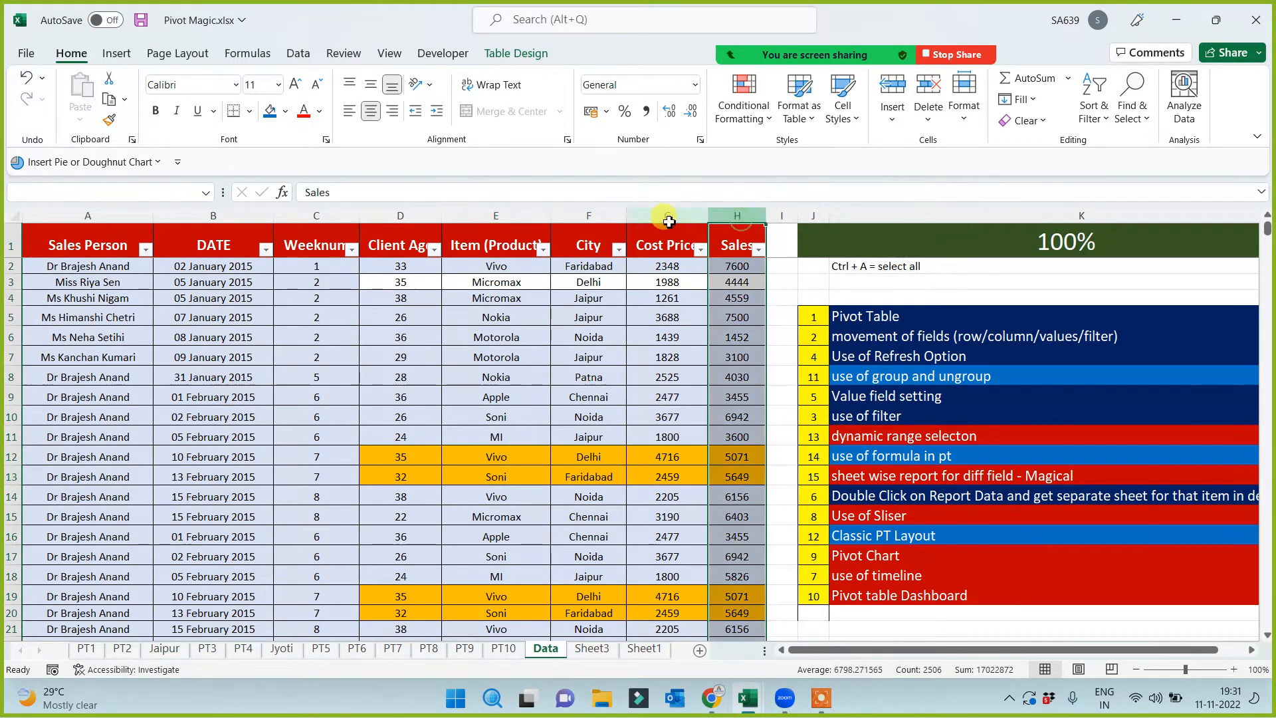
drag(668, 220, 668, 221)
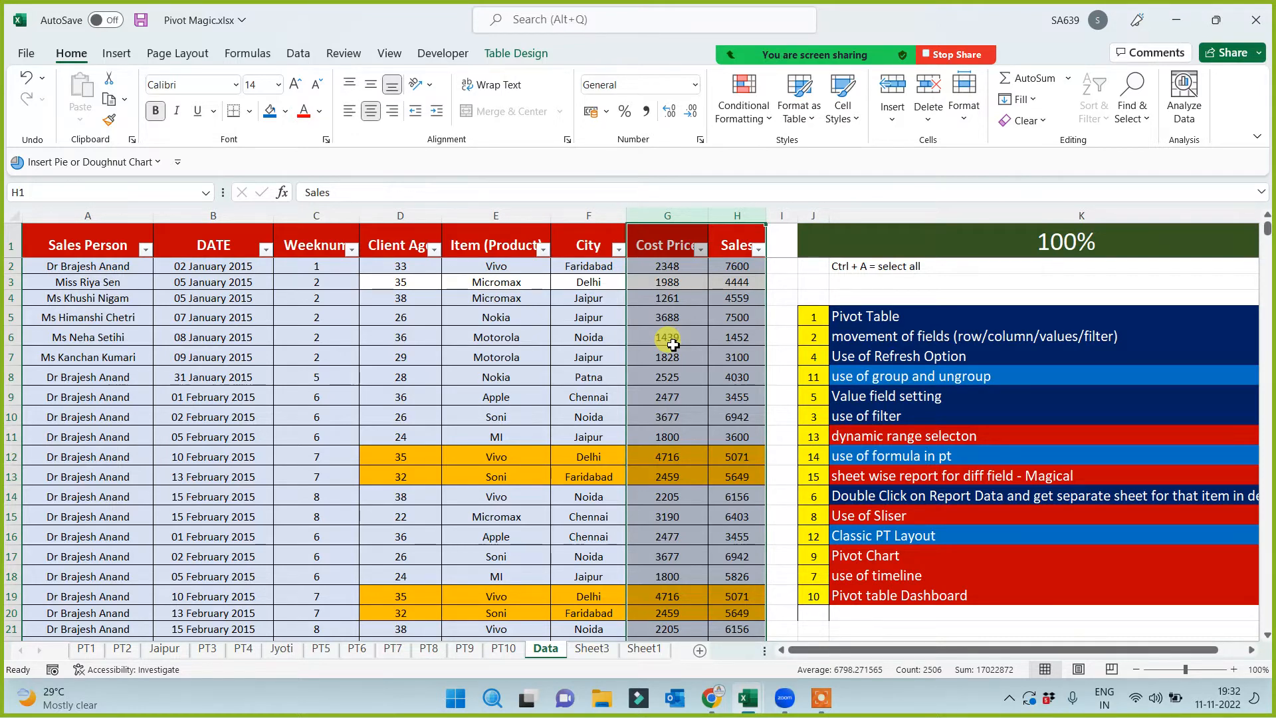
click(678, 240)
click(724, 245)
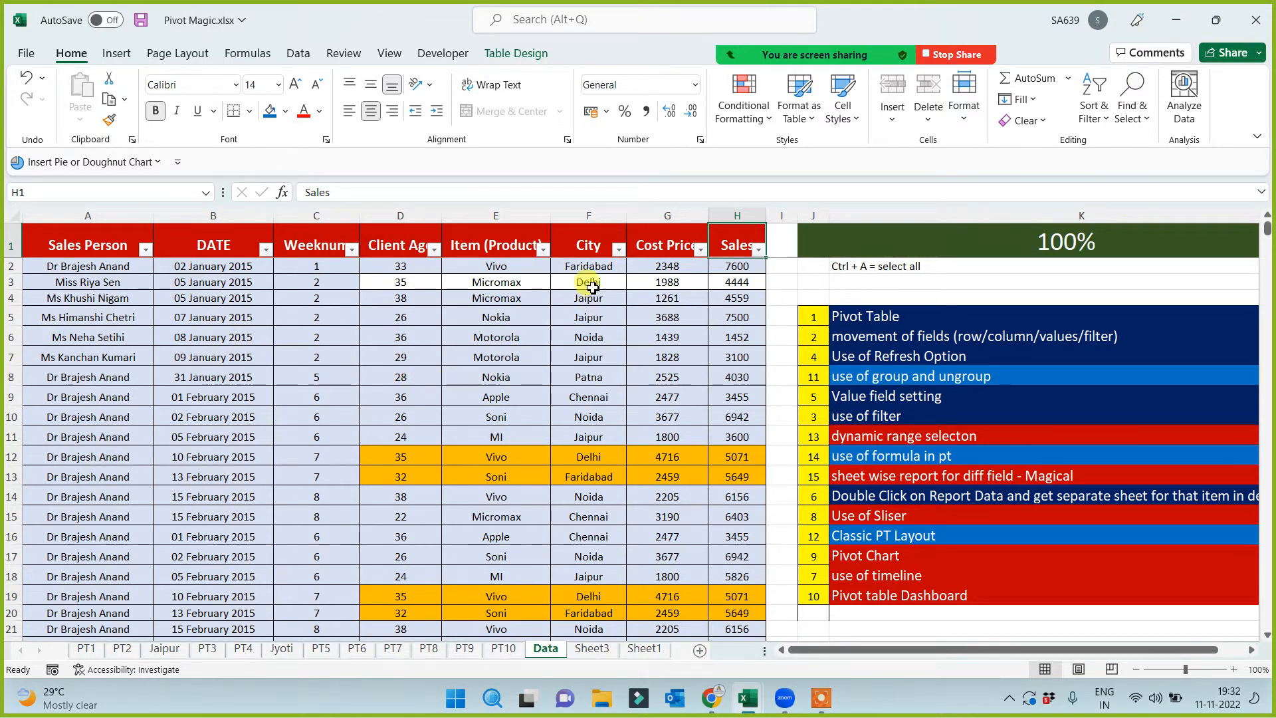
click(495, 267)
drag(493, 362, 494, 435)
click(370, 376)
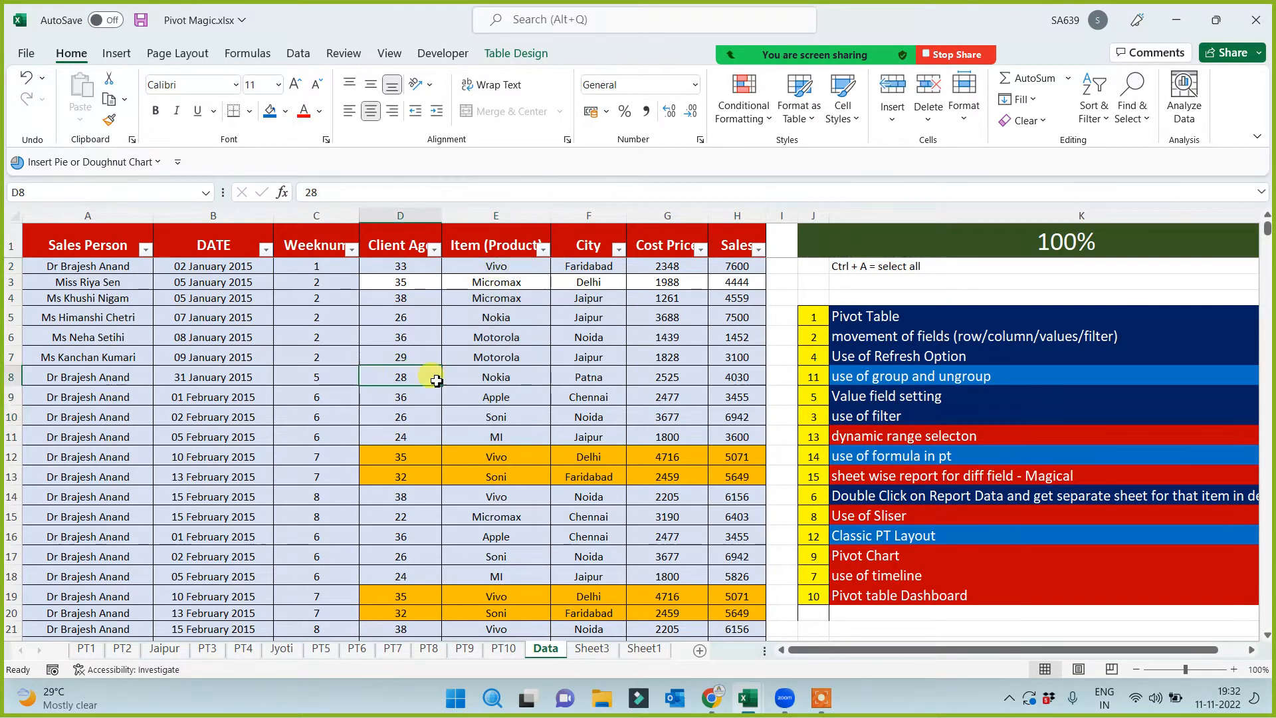
Create a PivotTable on a new worksheet from the whole sales table, including its headers
click(317, 357)
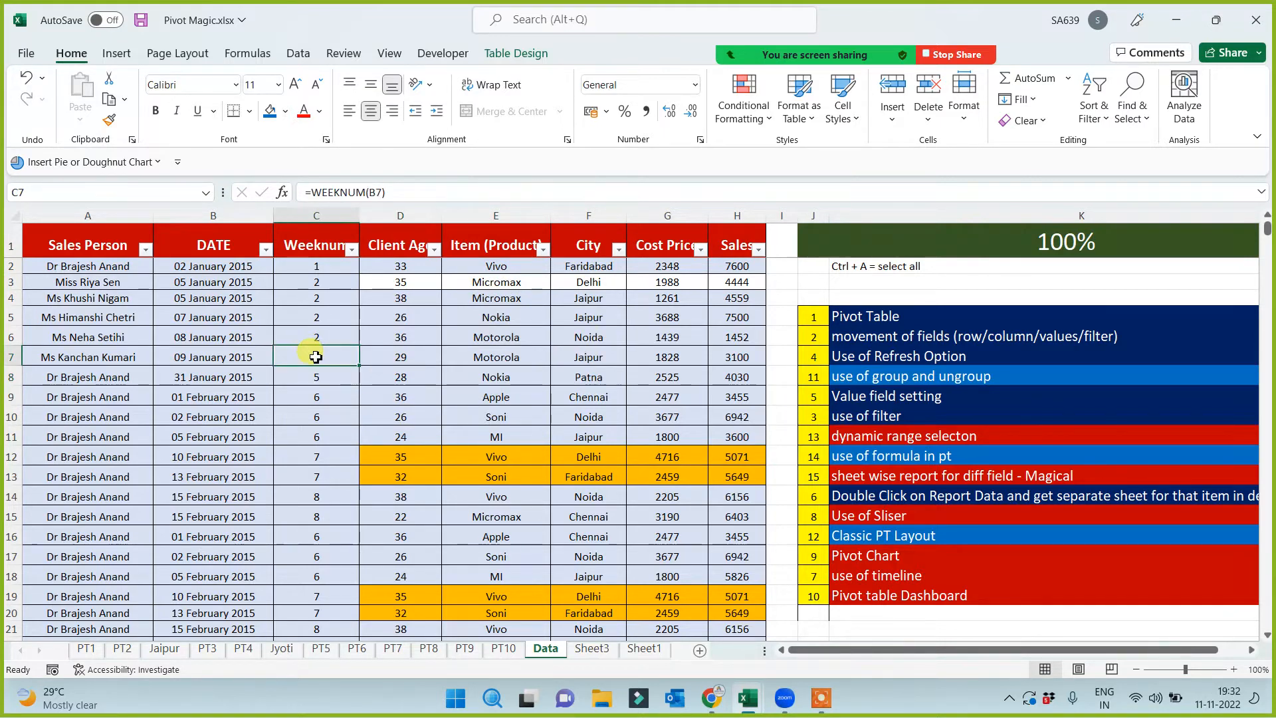
key(ctrl+a)
key(ctrl+a)
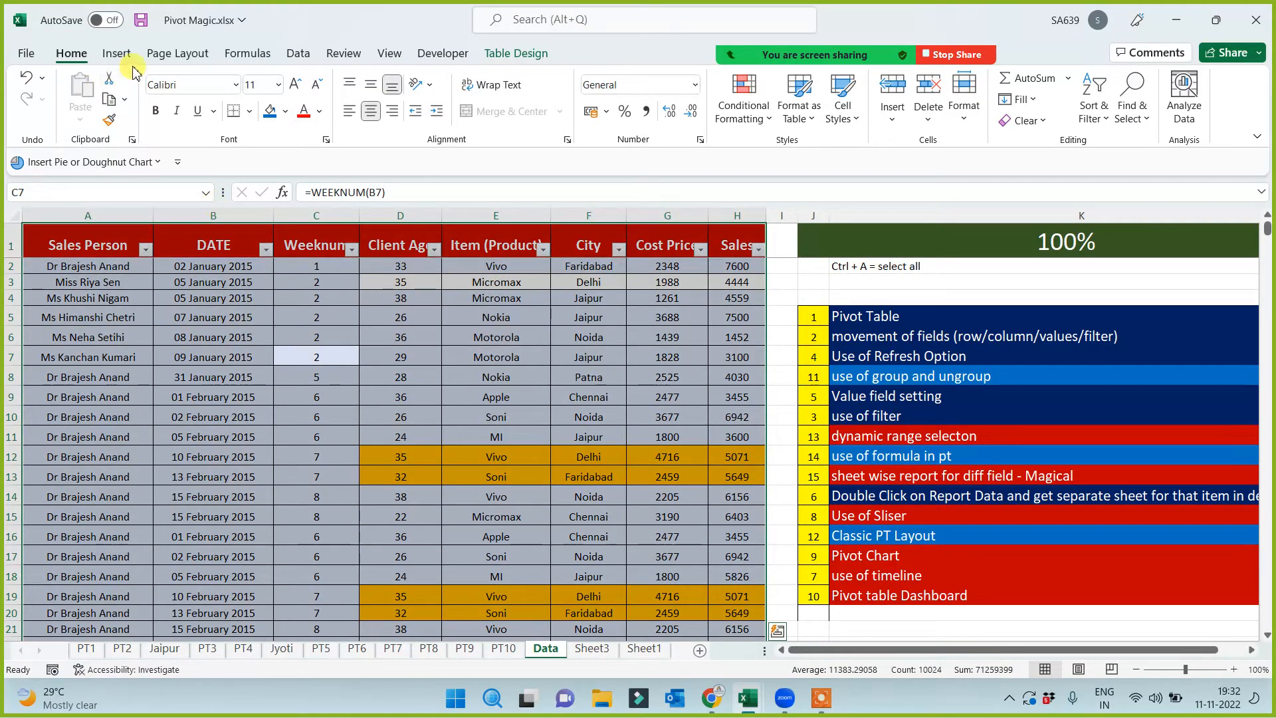
click(116, 53)
click(41, 93)
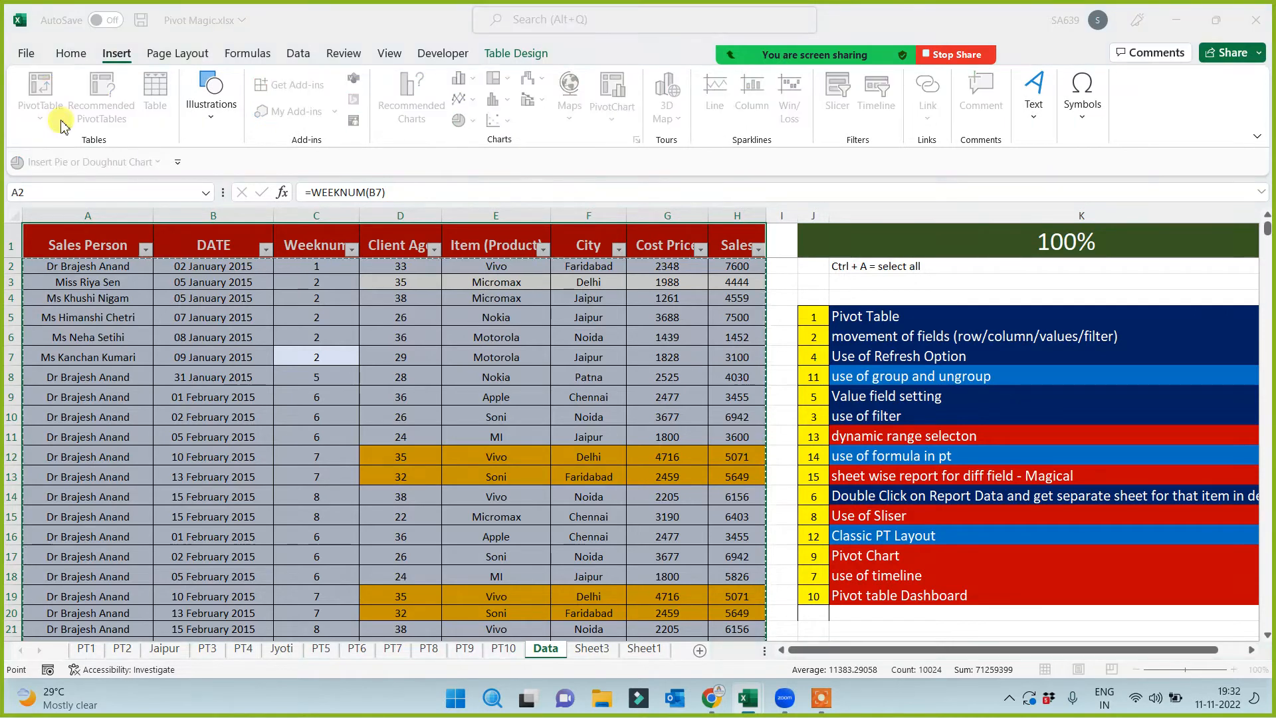
click(539, 537)
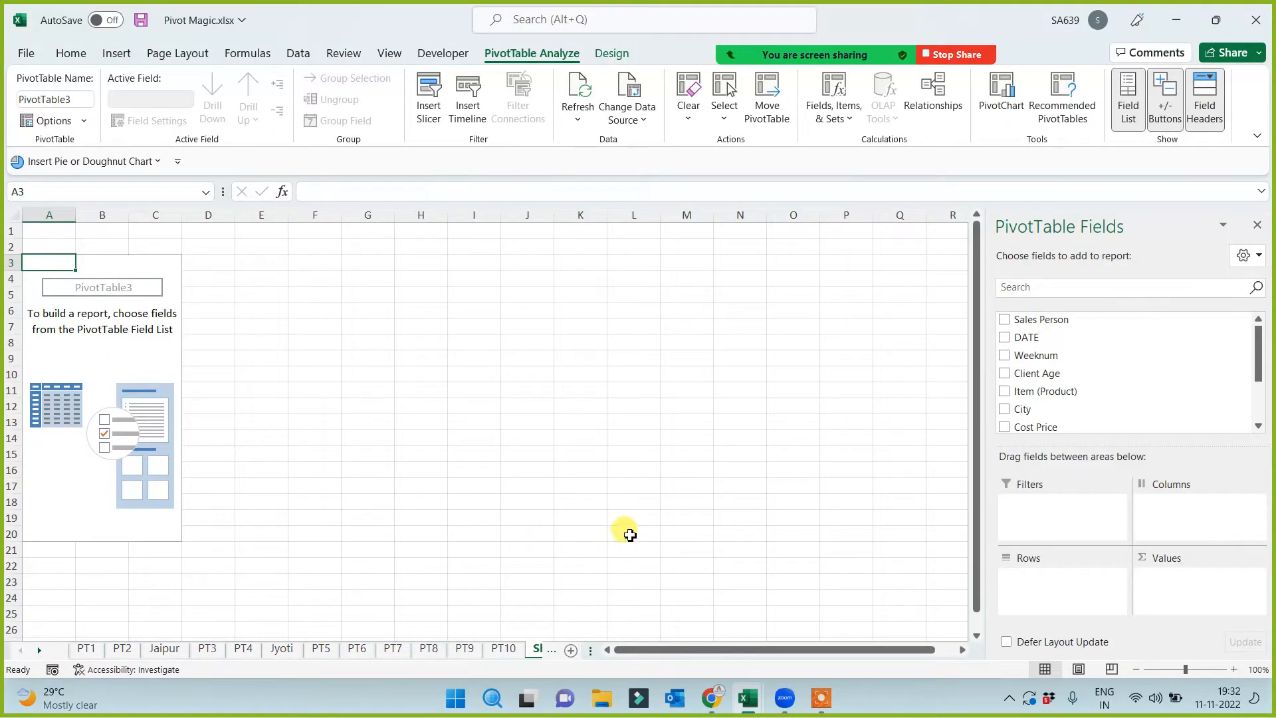
Place Item (Product) in the PivotTable's rows and add Sales and Cost Price as summed values
drag(1048, 393, 1052, 598)
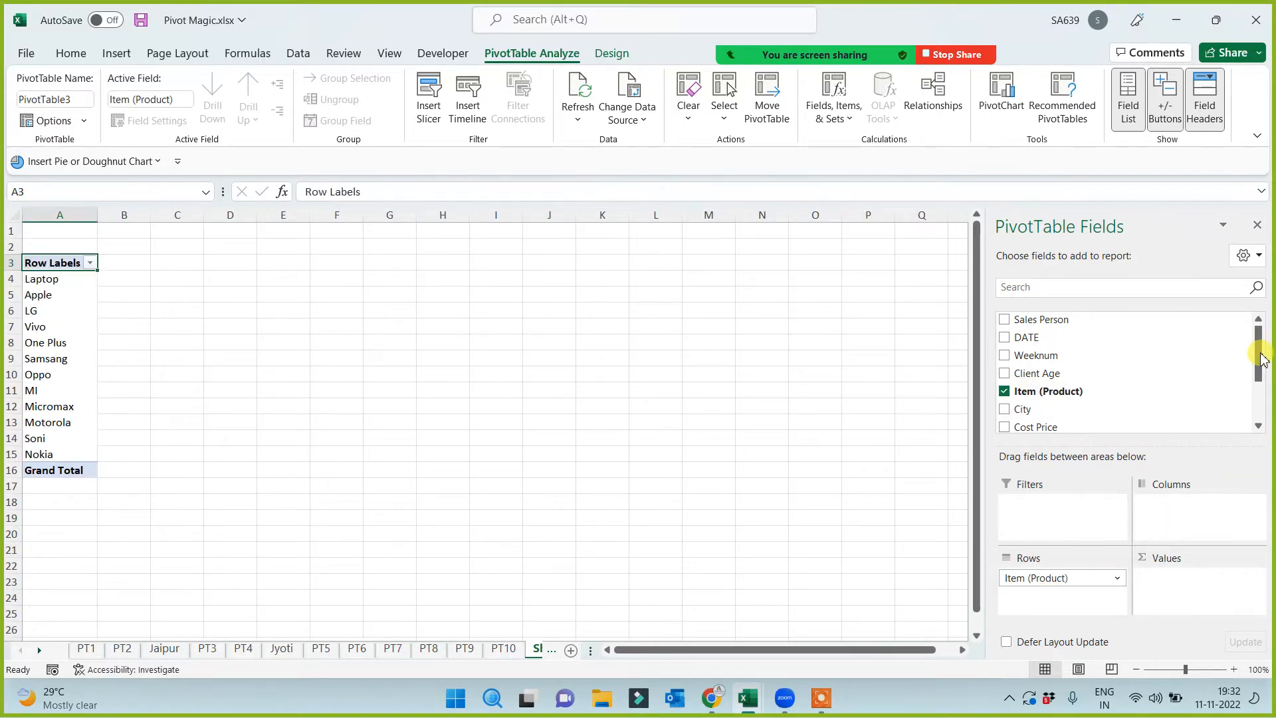
drag(1258, 349, 1257, 393)
drag(1070, 368, 1178, 592)
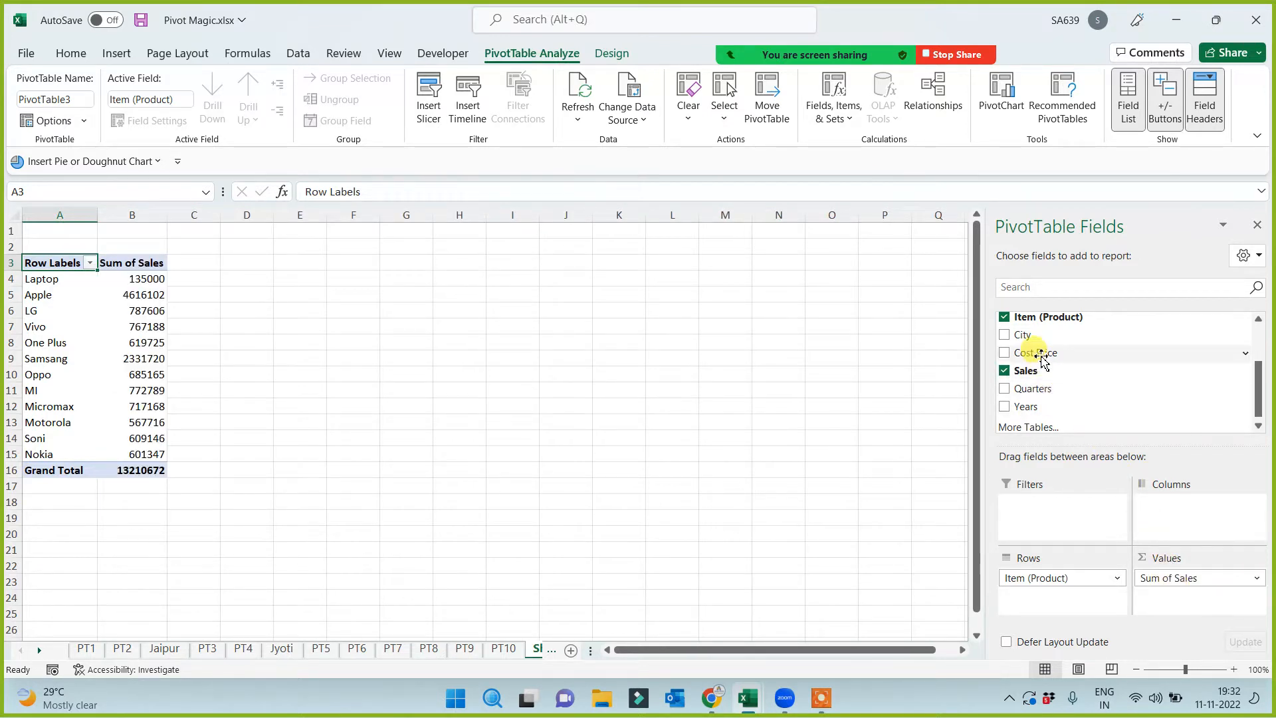
drag(1036, 353, 1179, 606)
scroll(433, 493, up, 3)
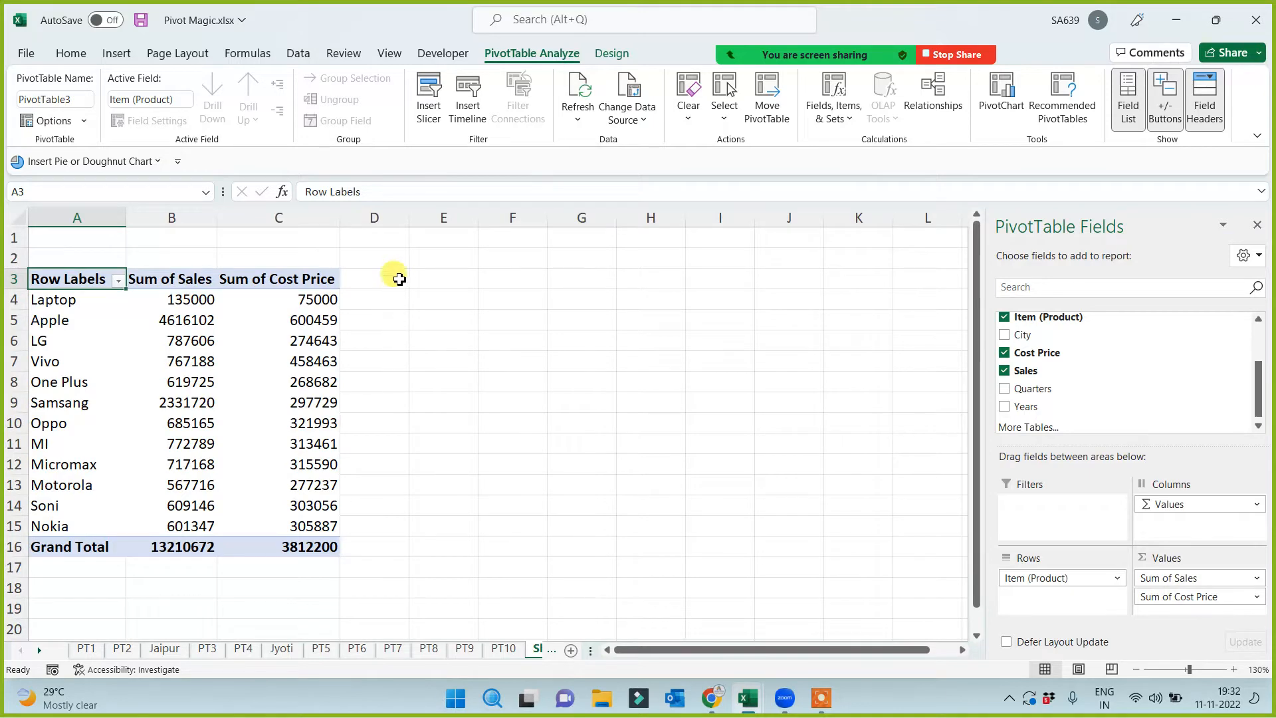
Enter "365 - Office" in cell G1 and widen column G to fit the text
click(570, 239)
text(365 - Office)
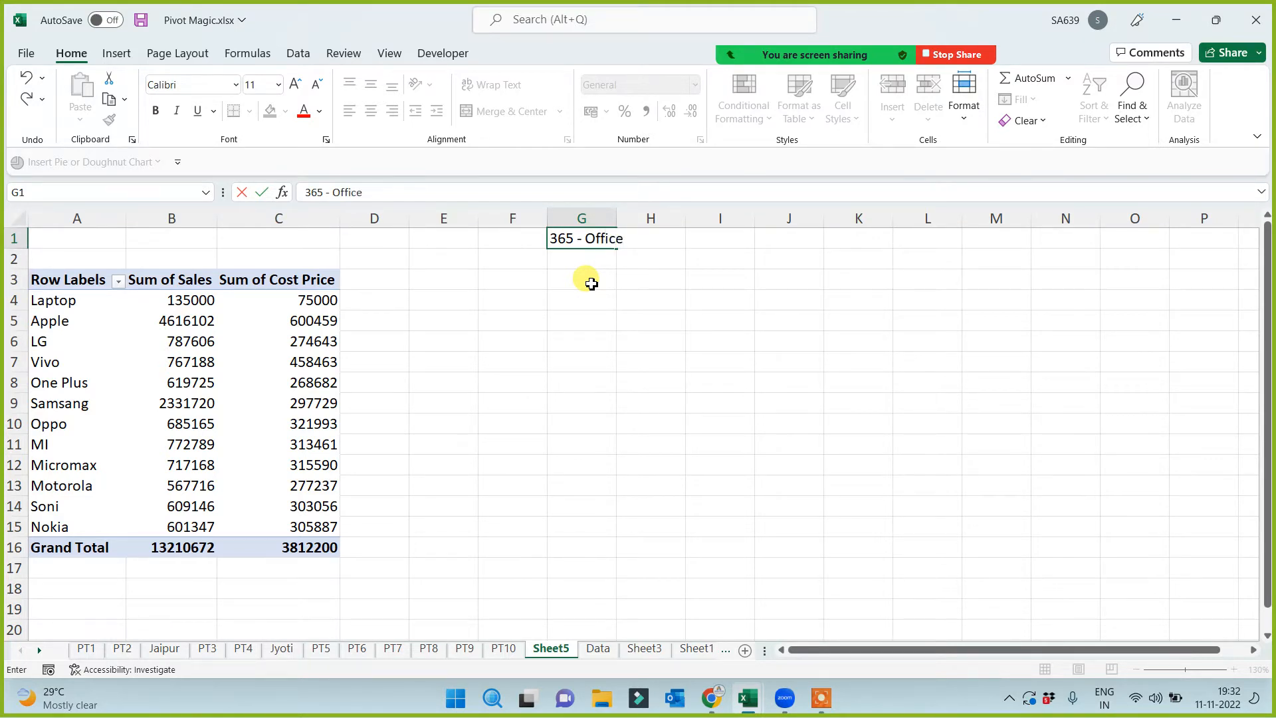
click(591, 284)
drag(615, 213, 636, 213)
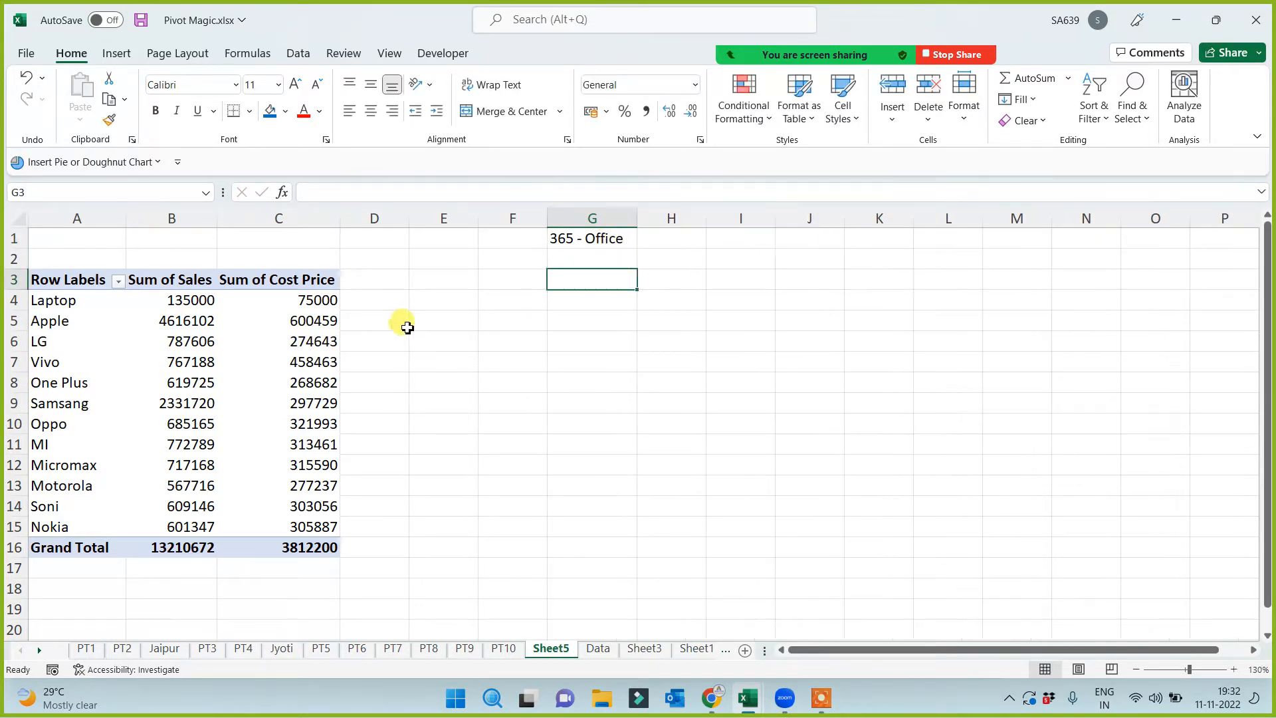
Enter the formula =B4-C4 in cell E4 to subtract Laptop's cost price from its sales
click(392, 299)
click(441, 299)
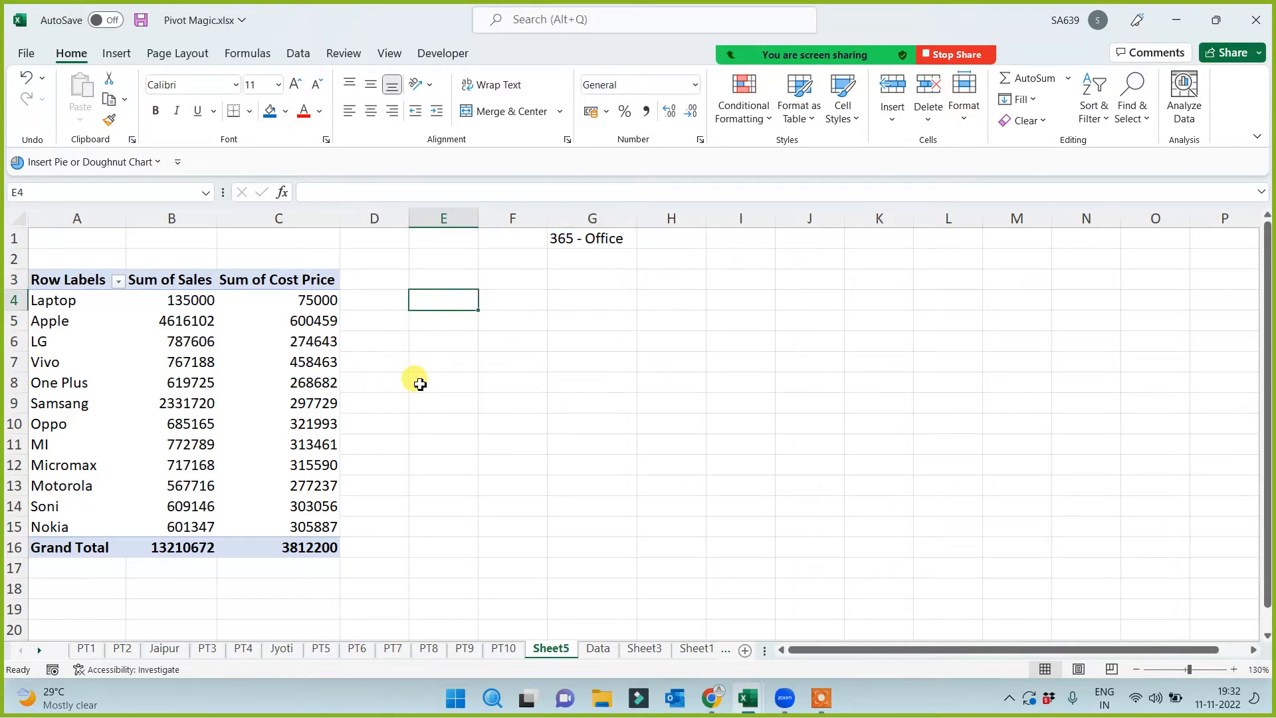
text(=)
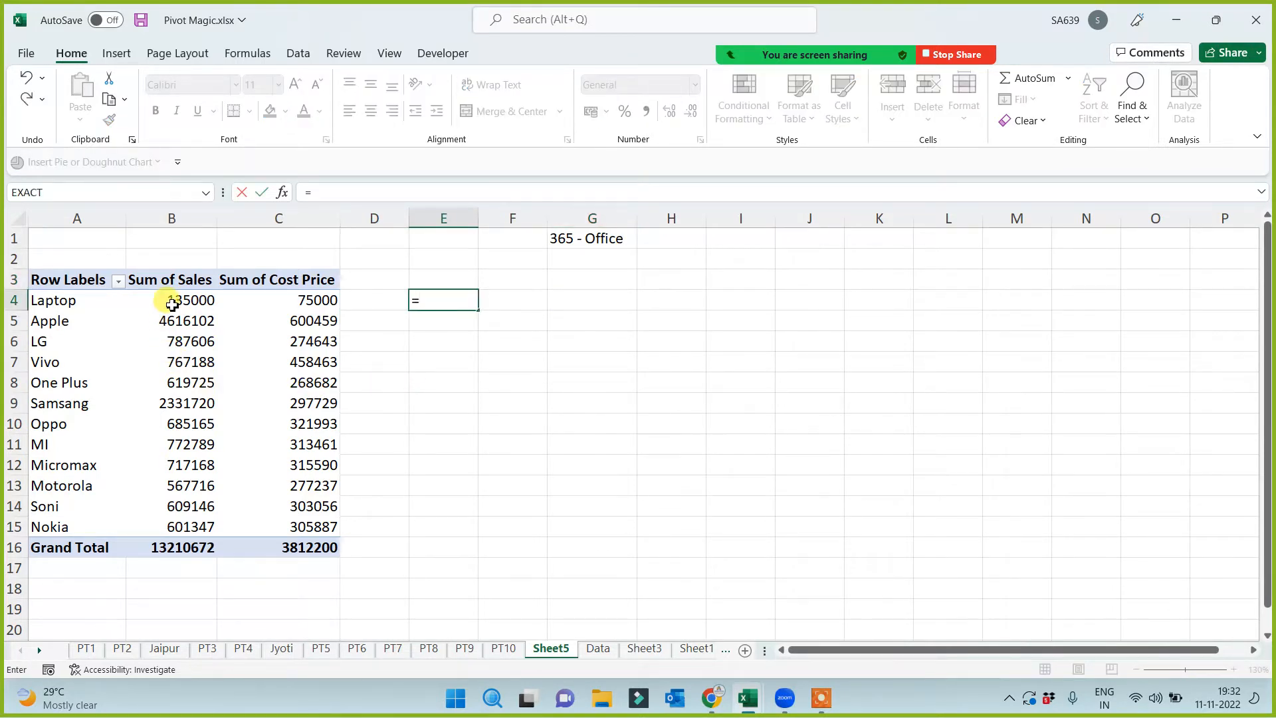
click(172, 304)
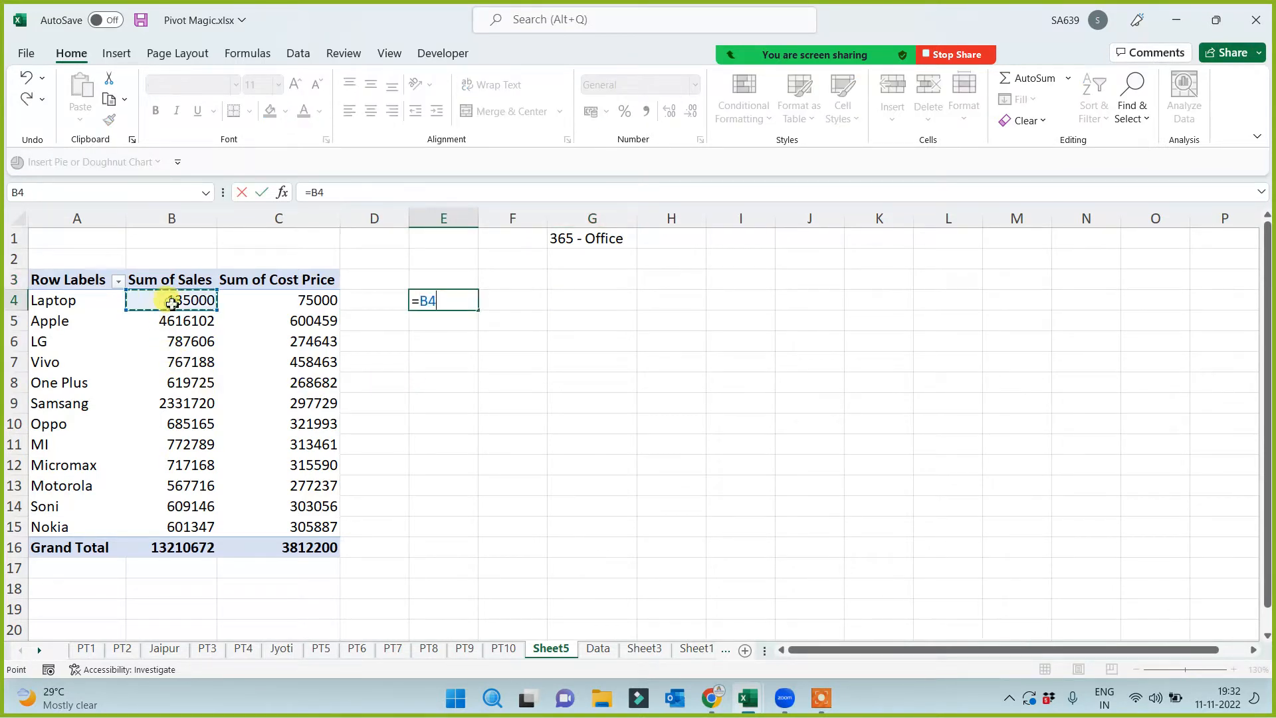
text(-)
click(274, 299)
key(Return)
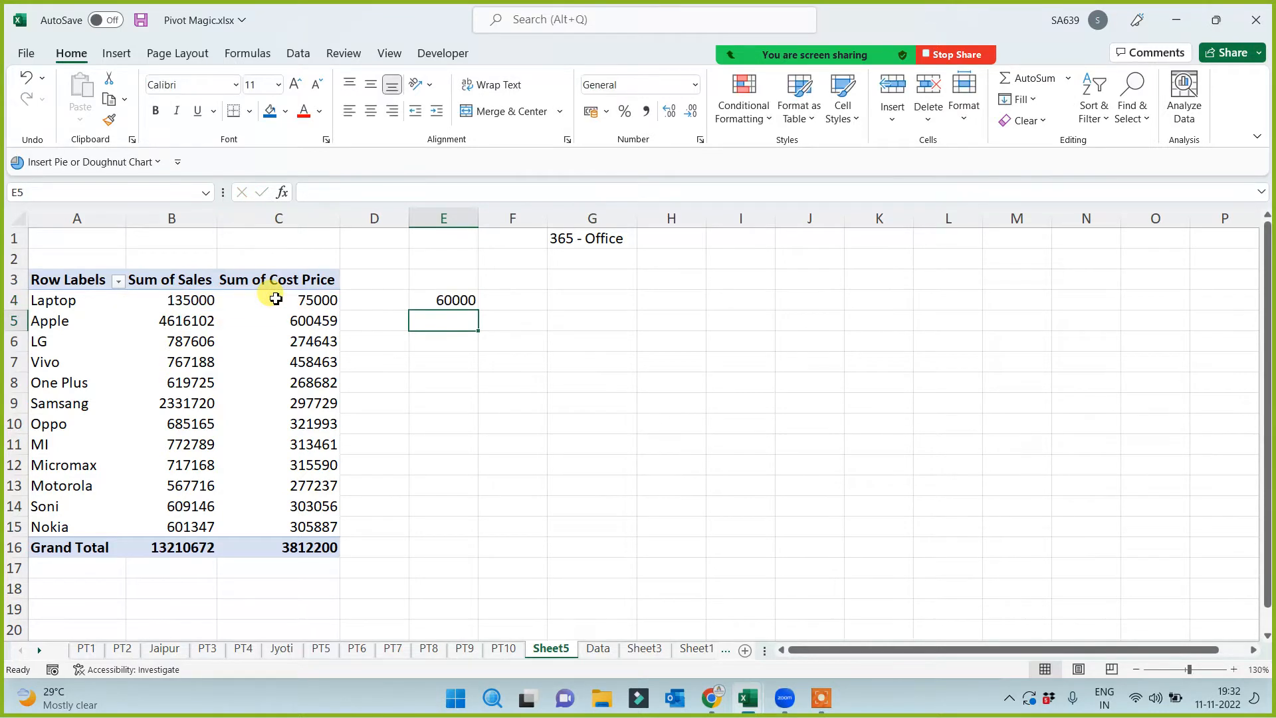
Fill the E4 subtraction formula down through the Grand Total row, E16
click(457, 296)
drag(481, 311, 458, 551)
click(453, 297)
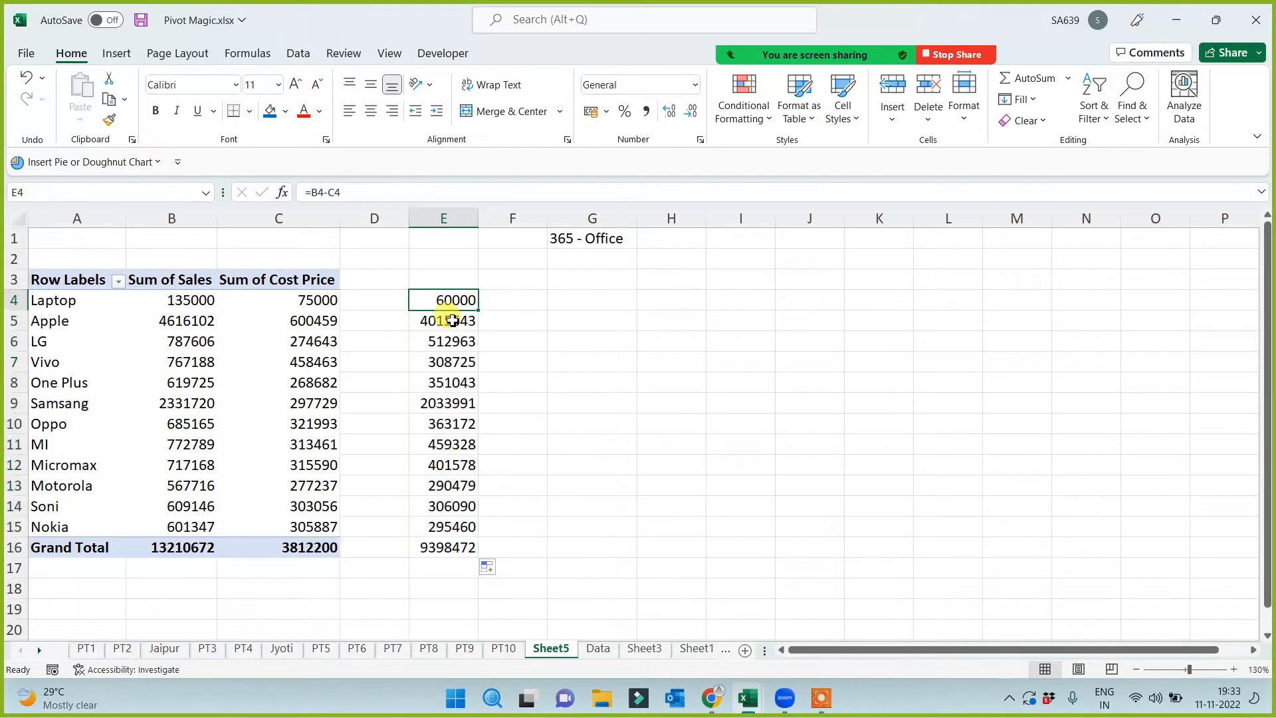
drag(449, 322, 436, 542)
click(619, 464)
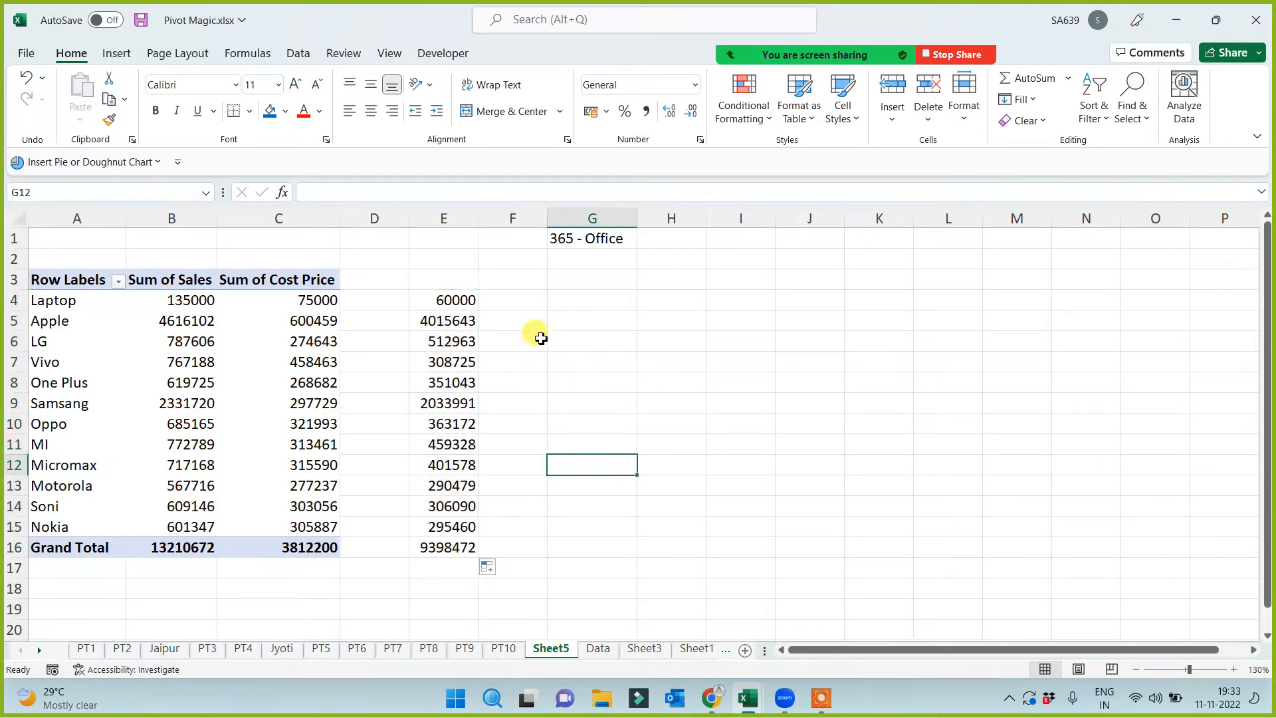
Enter the note "Cell Address" in cell I1, beside the "365 - Office" note
click(601, 244)
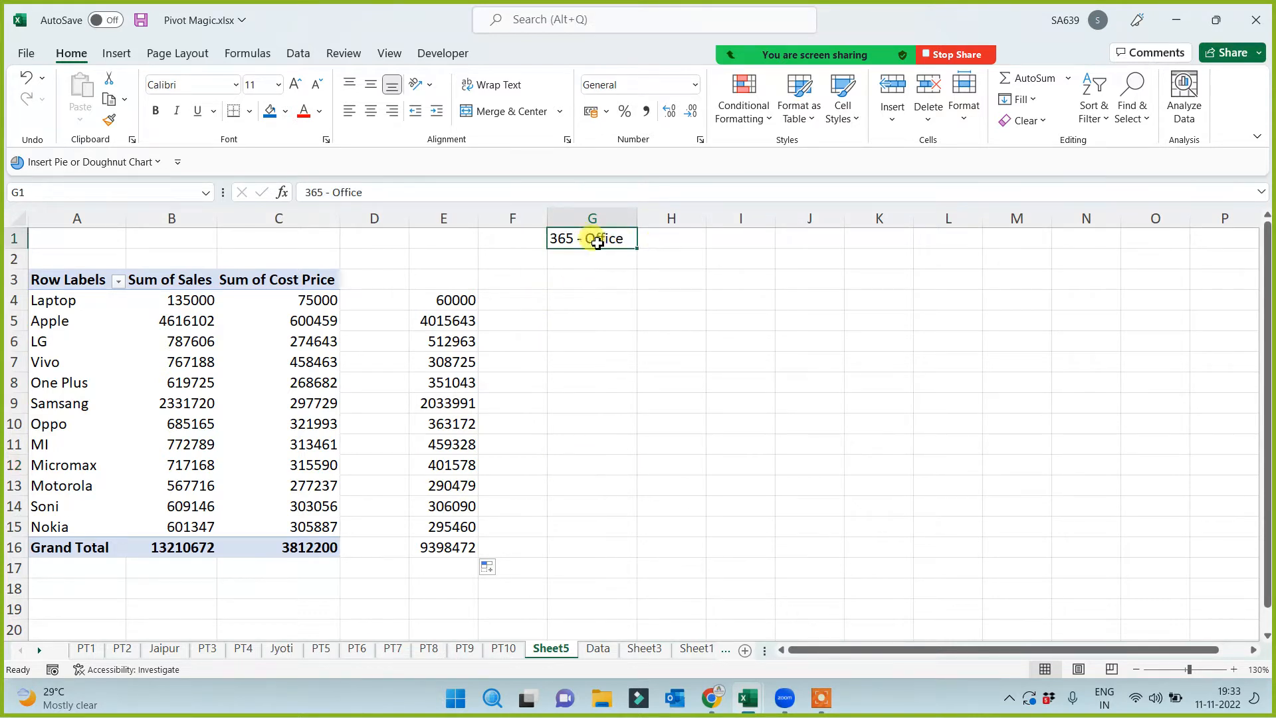
click(721, 257)
click(734, 239)
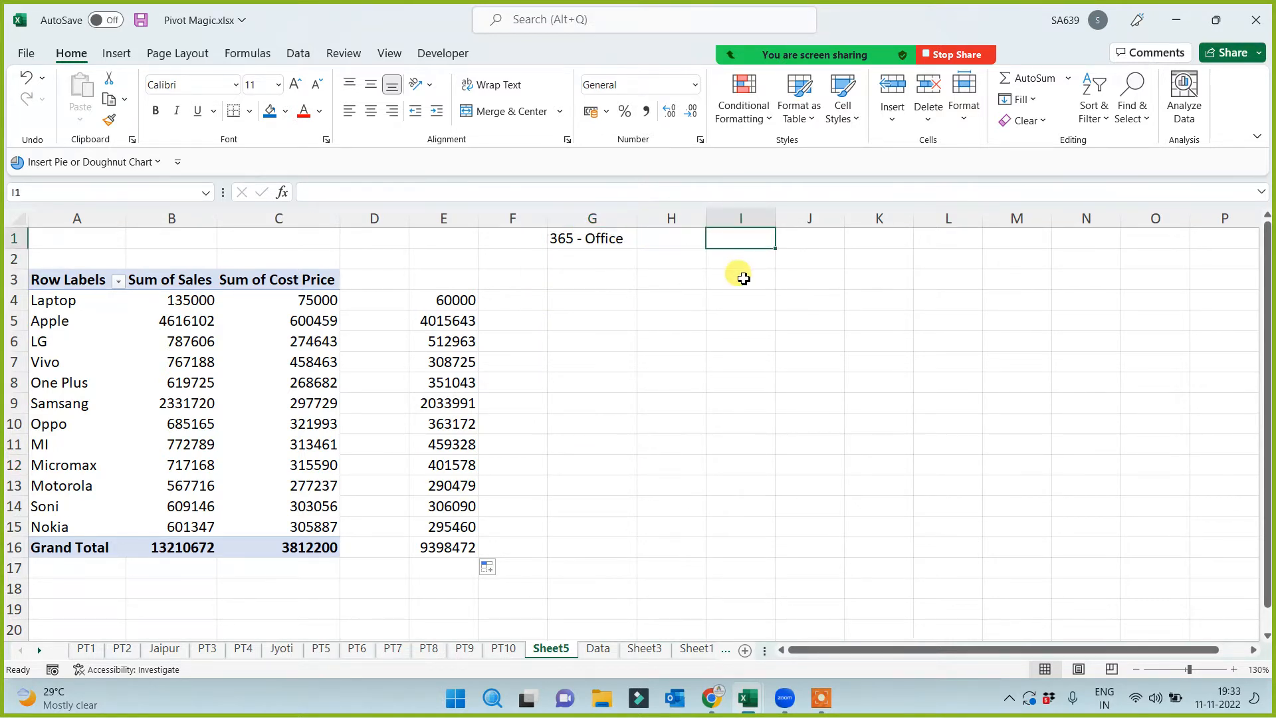
text(Cell Address)
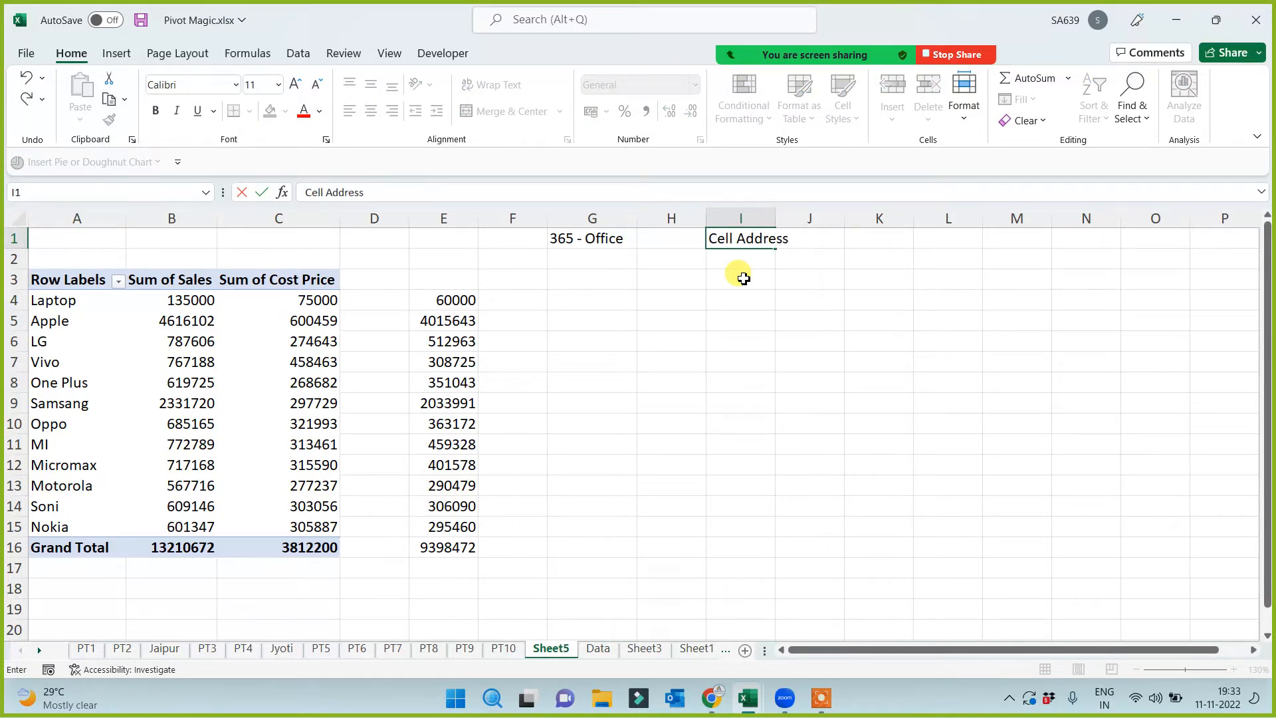
Enter =b4-c4 in cell G4 by writing the cell addresses manually
click(570, 303)
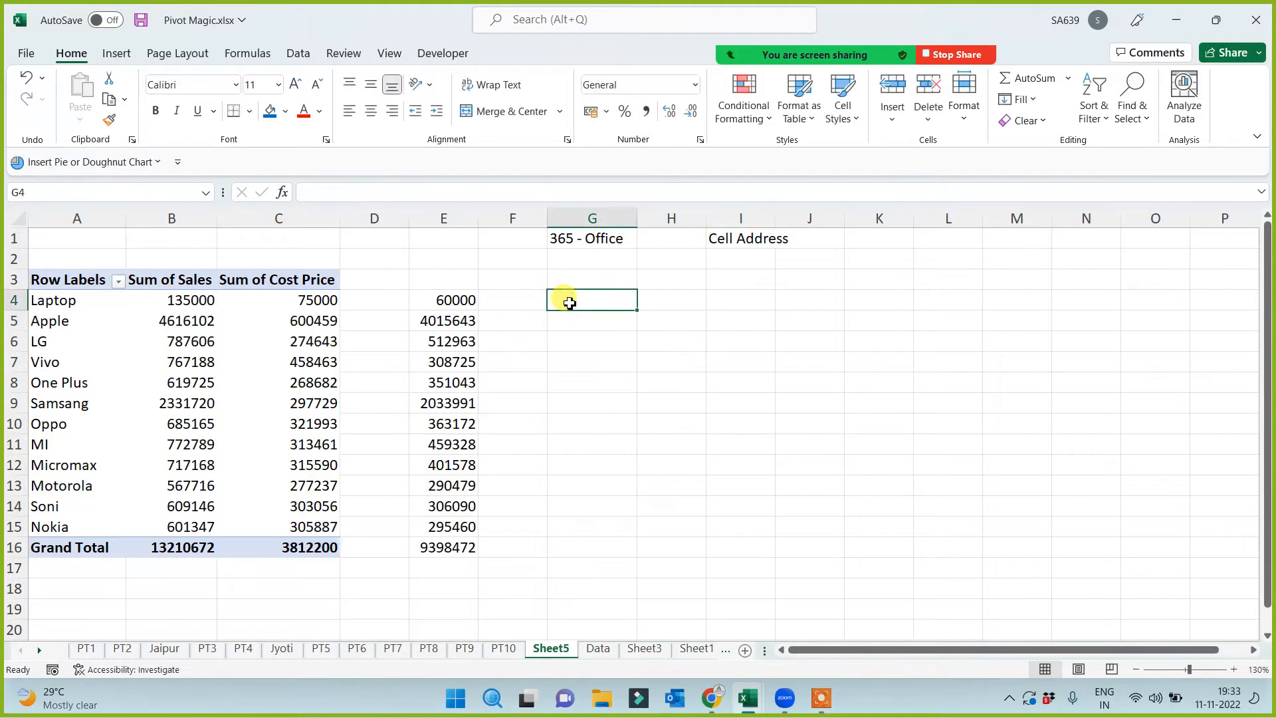
text(=)
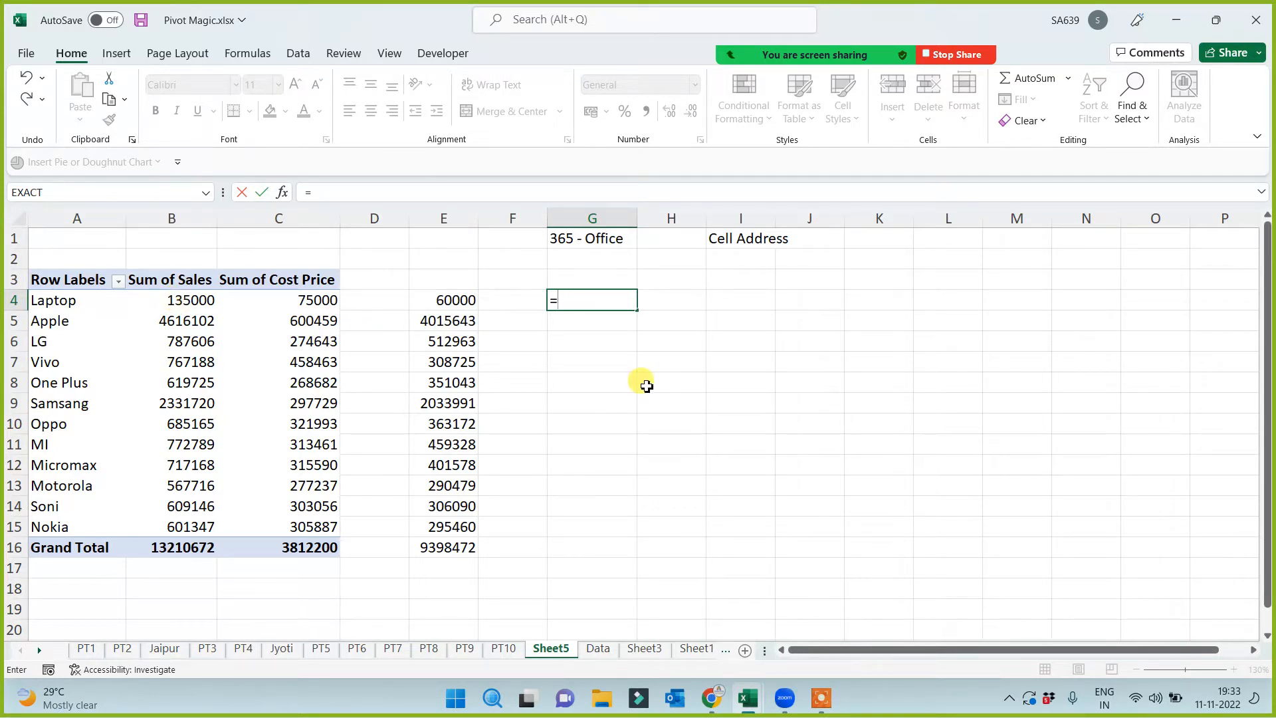
text(b4)
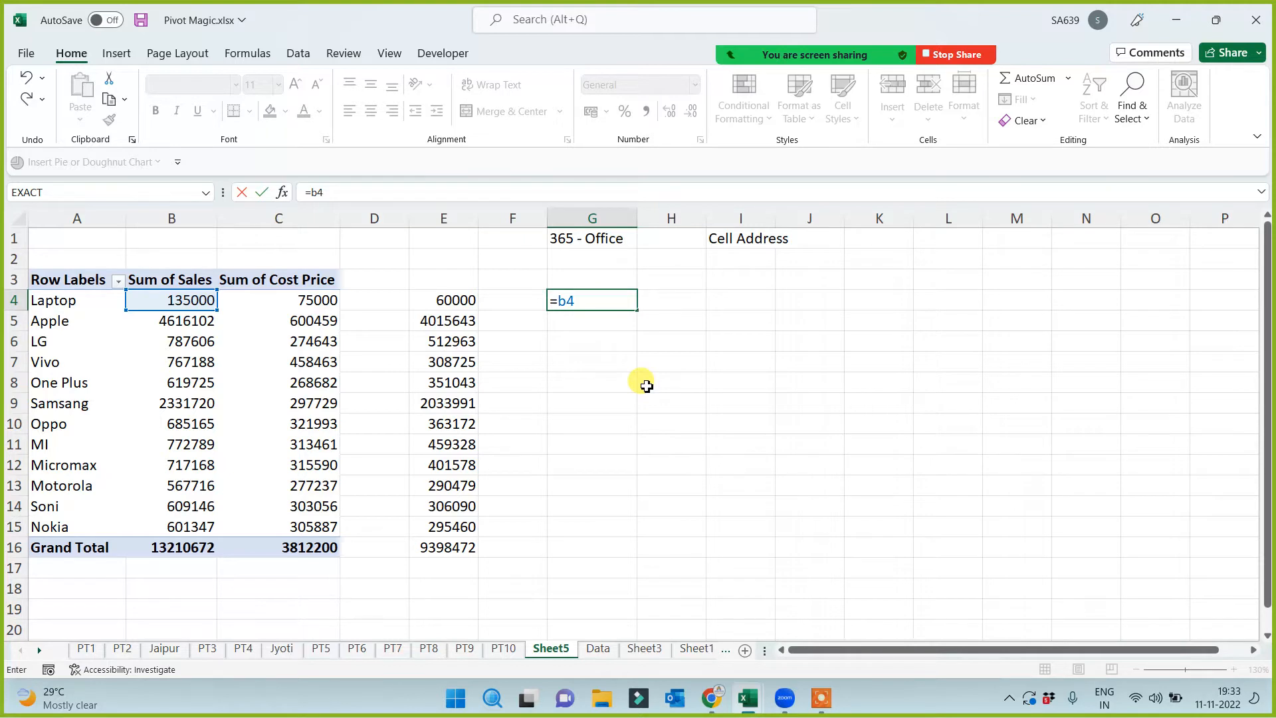
text(-c45)
key(BackSpace)
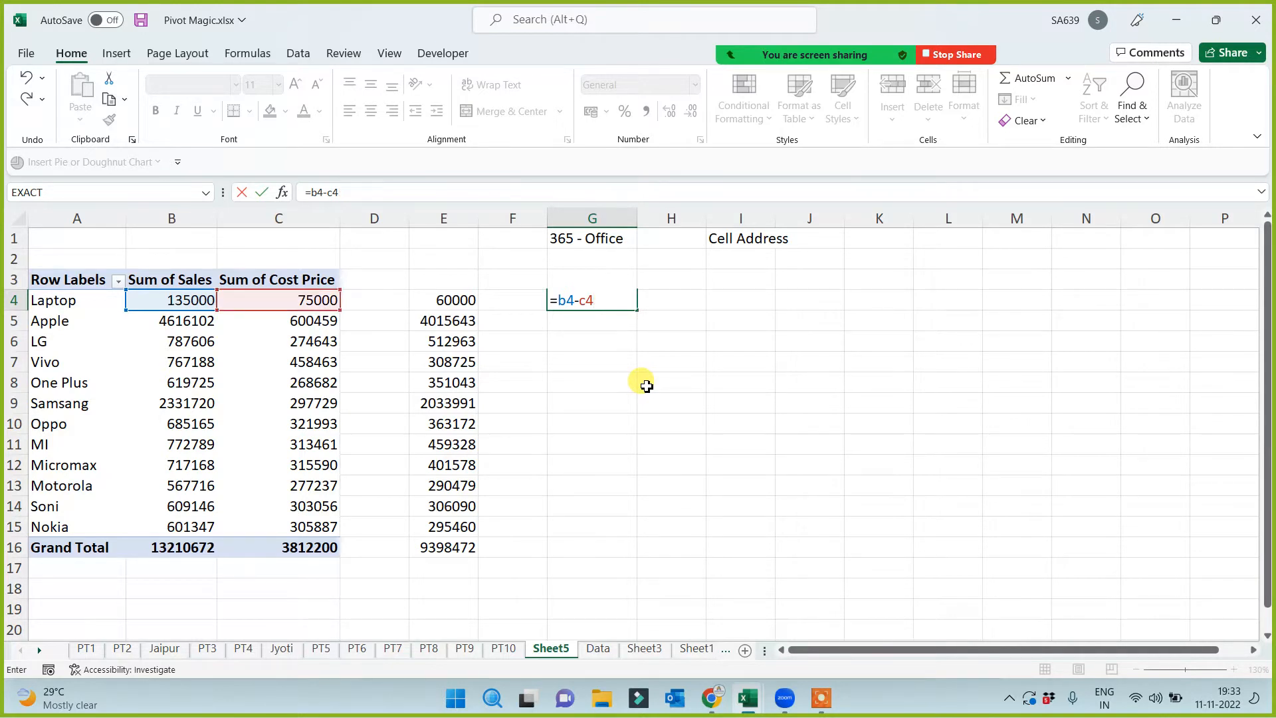
key(Return)
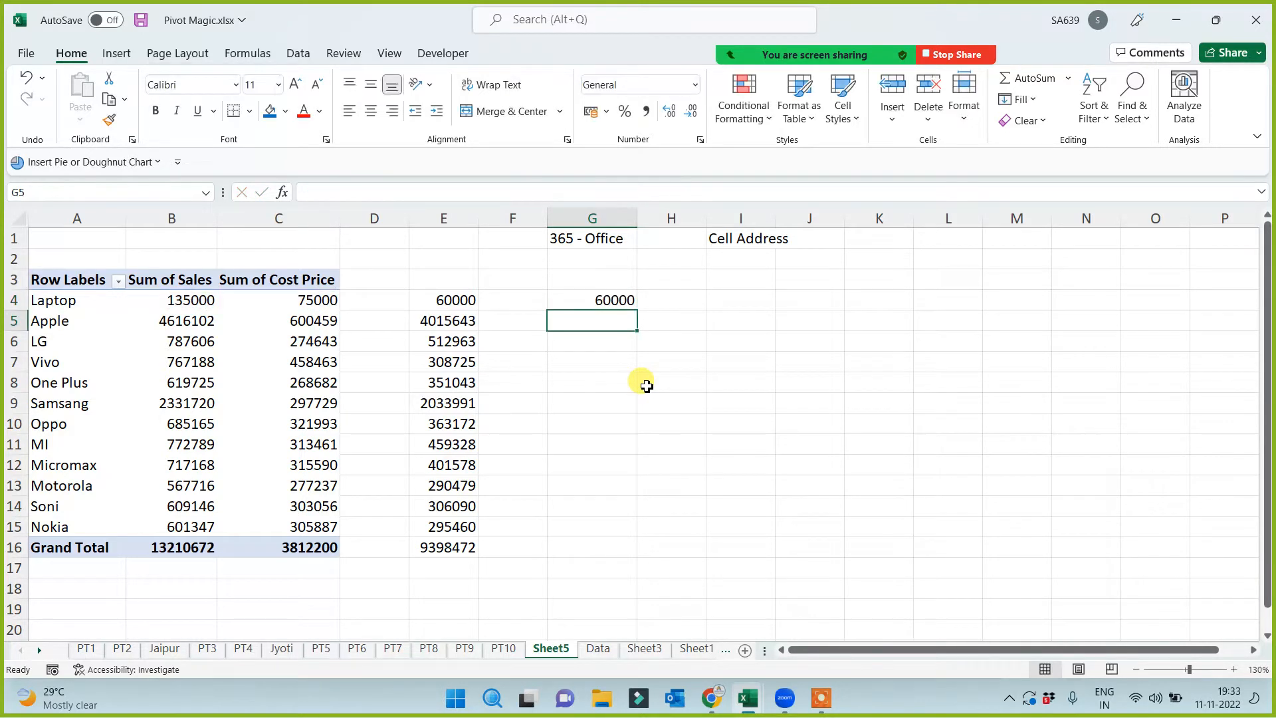
Fill the G4 formula down to G16 and compare the results with E4:E16
click(735, 239)
click(616, 304)
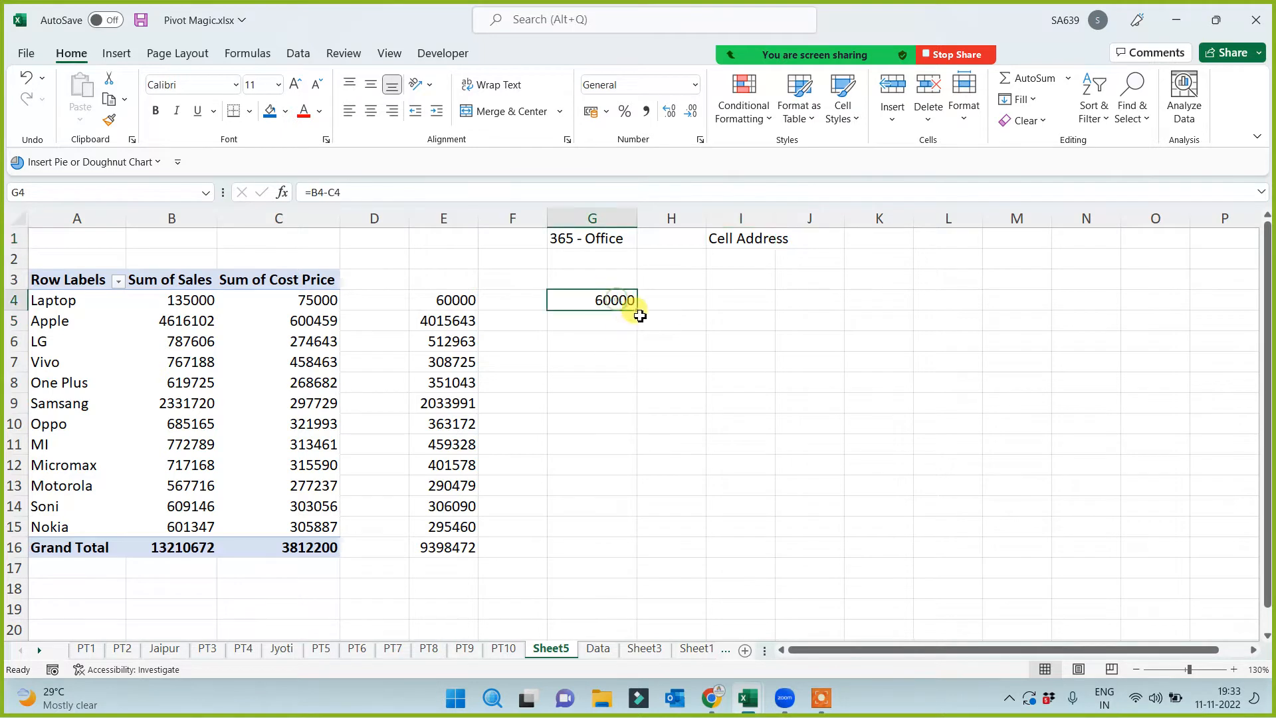
drag(636, 310, 591, 554)
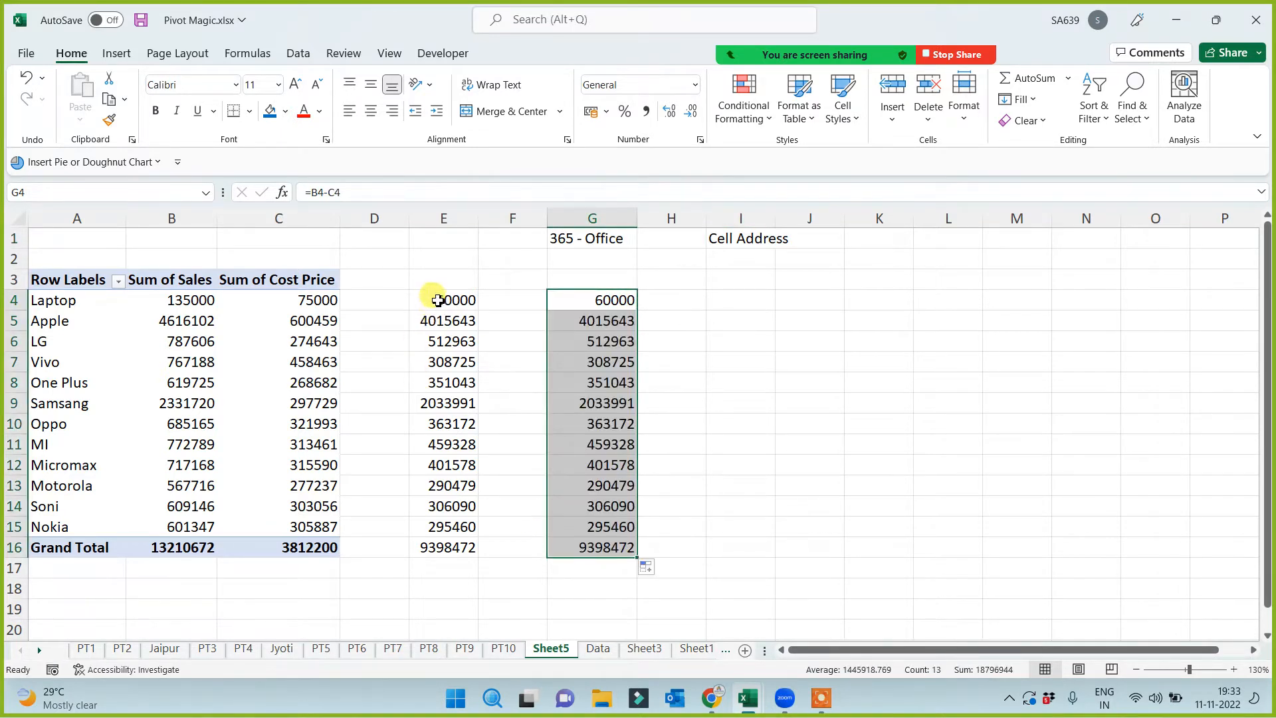
drag(433, 297, 430, 545)
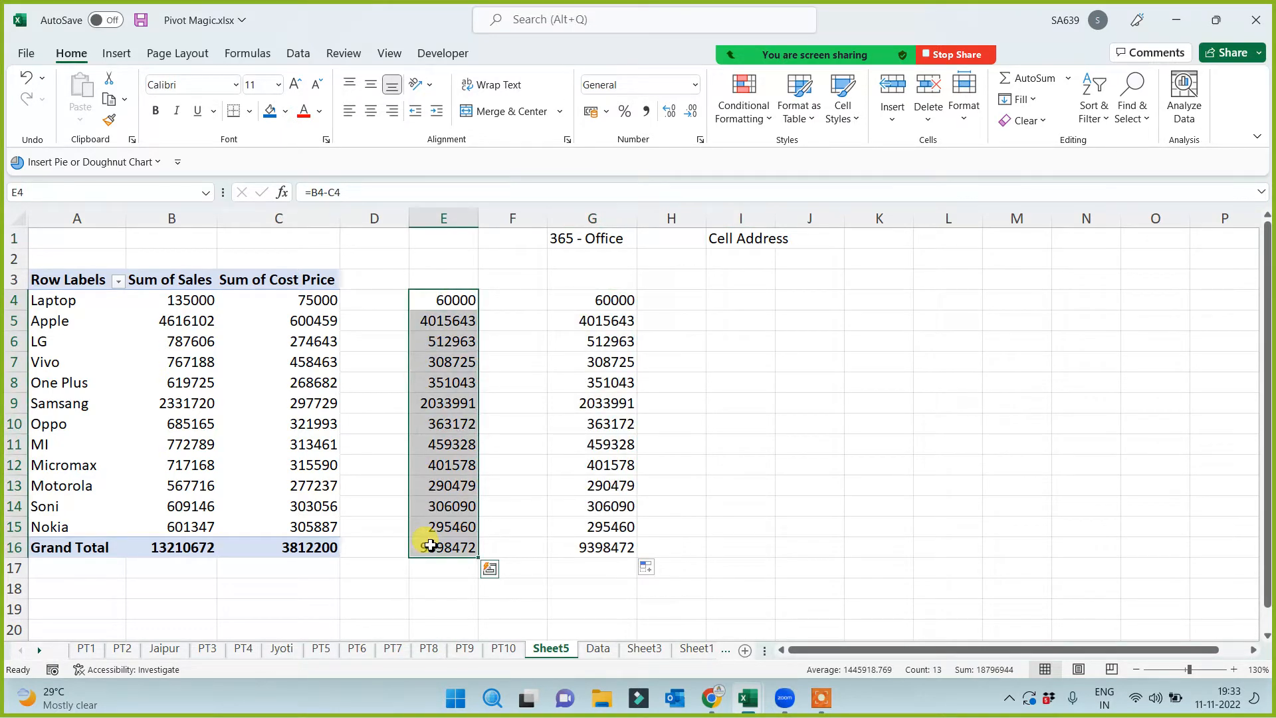
drag(590, 296, 591, 541)
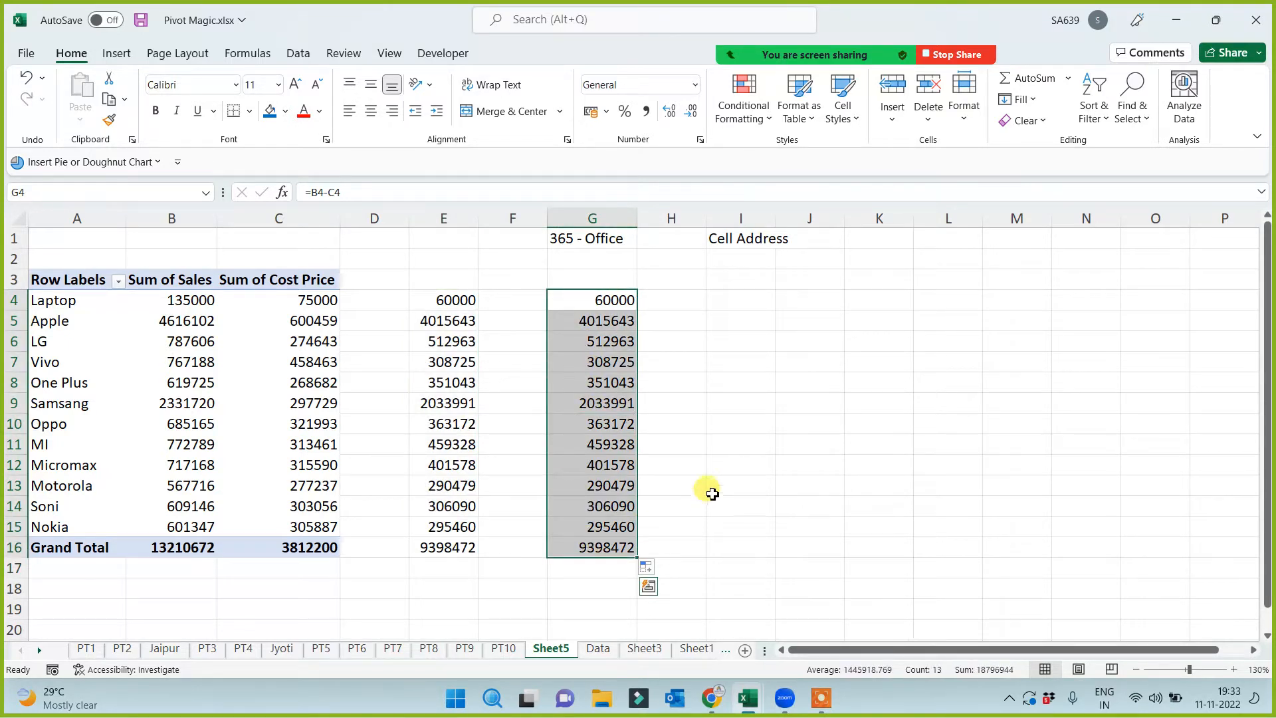
Fit the width of column I to its "Cell Address" note
click(736, 239)
double_click(775, 213)
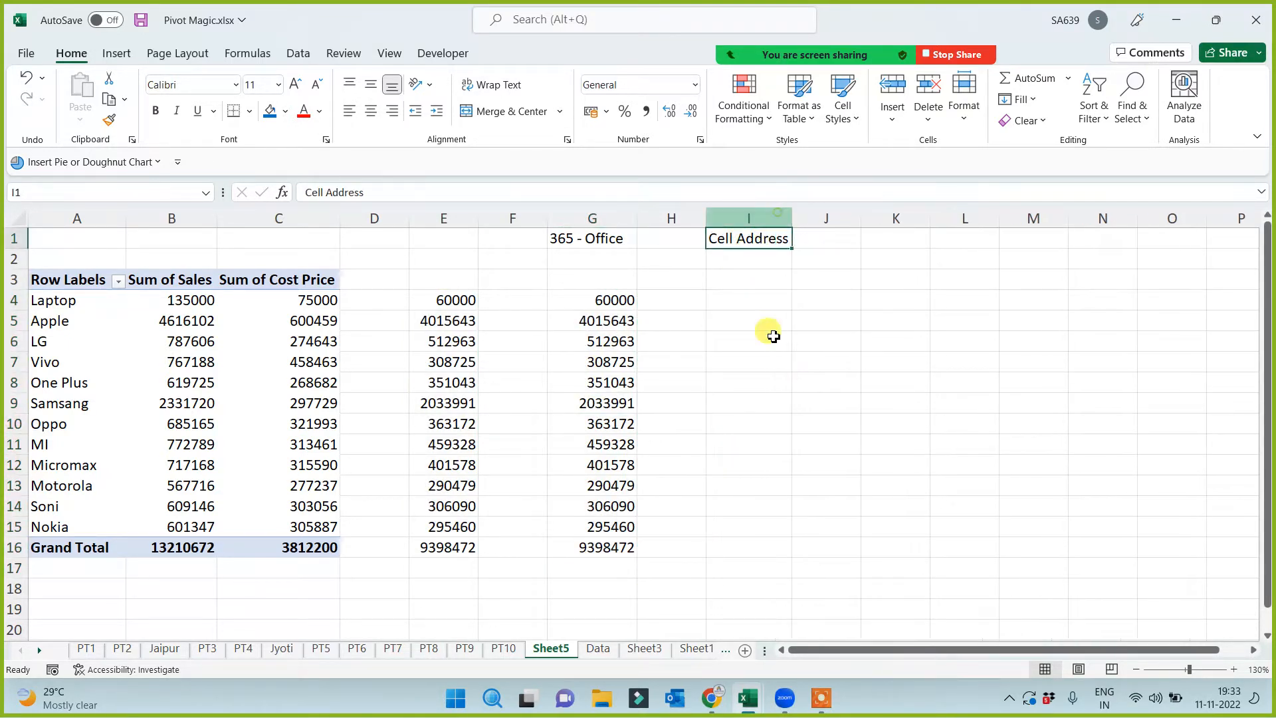
click(766, 358)
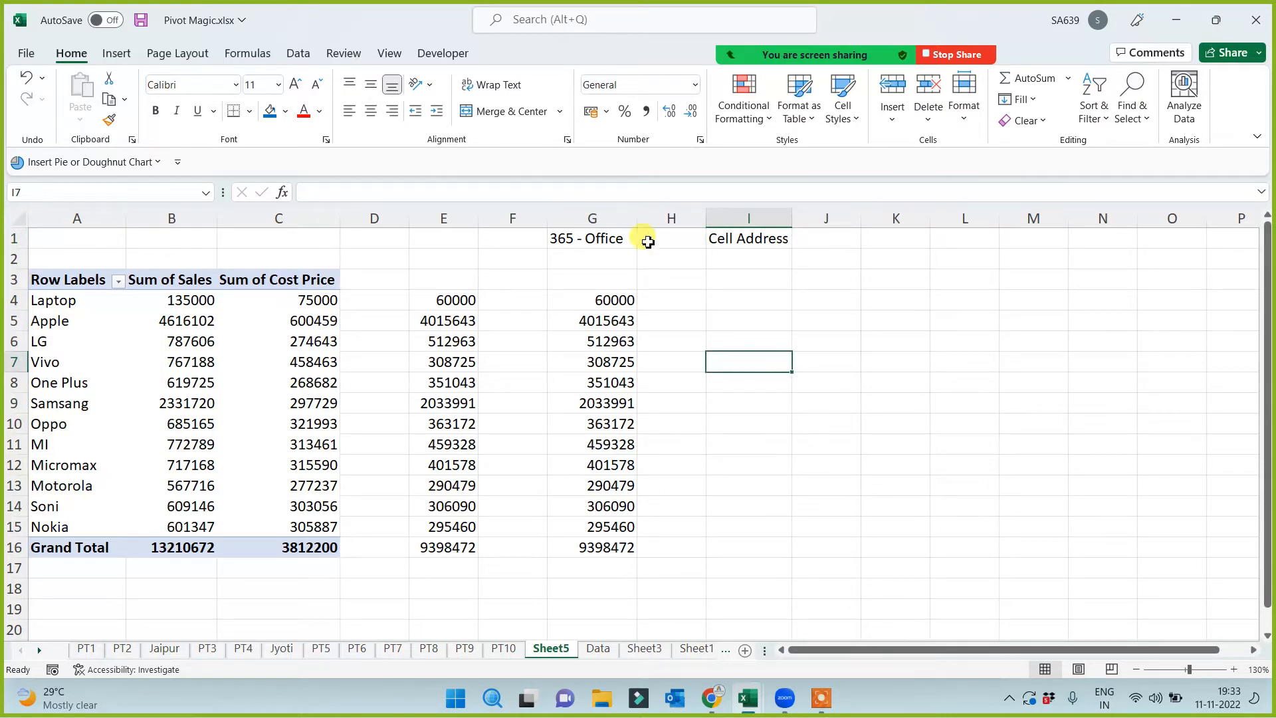
Compare the formula columns E and G with the two notes and the PivotTable's Sales and Cost Price cells
click(589, 234)
click(731, 238)
click(617, 234)
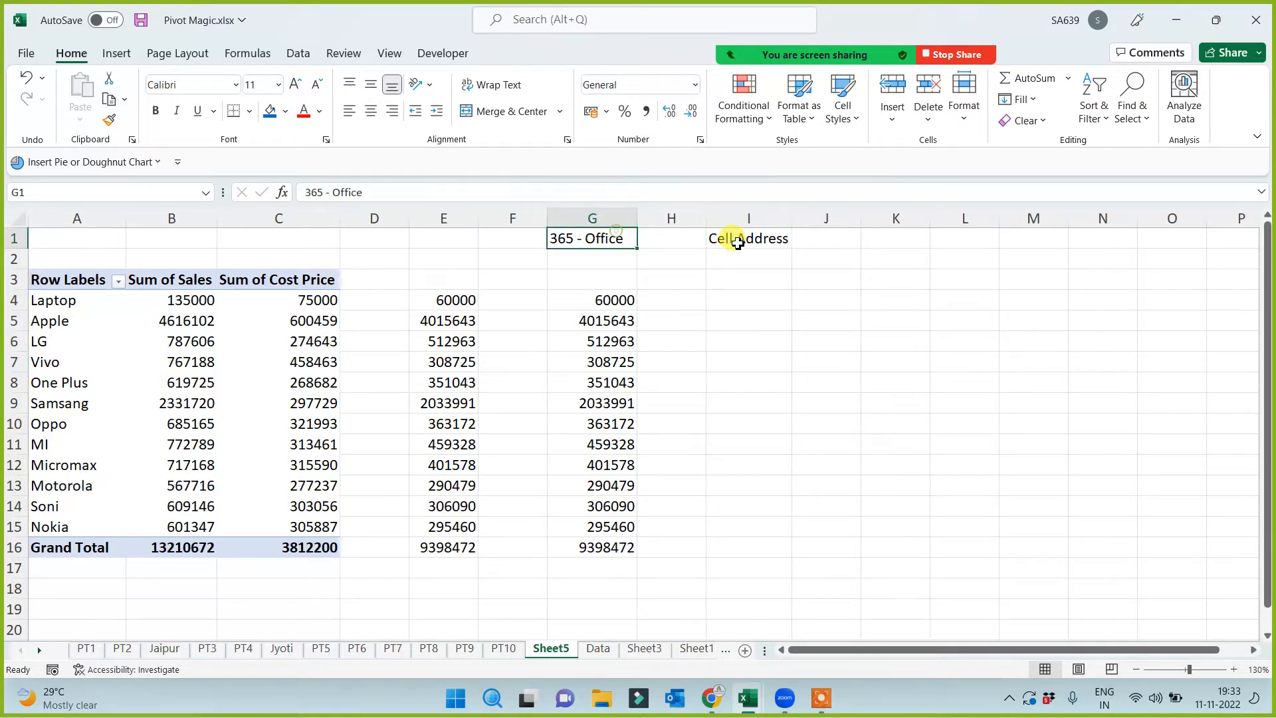
click(731, 237)
click(562, 237)
click(443, 300)
drag(405, 456, 421, 541)
click(179, 300)
click(289, 304)
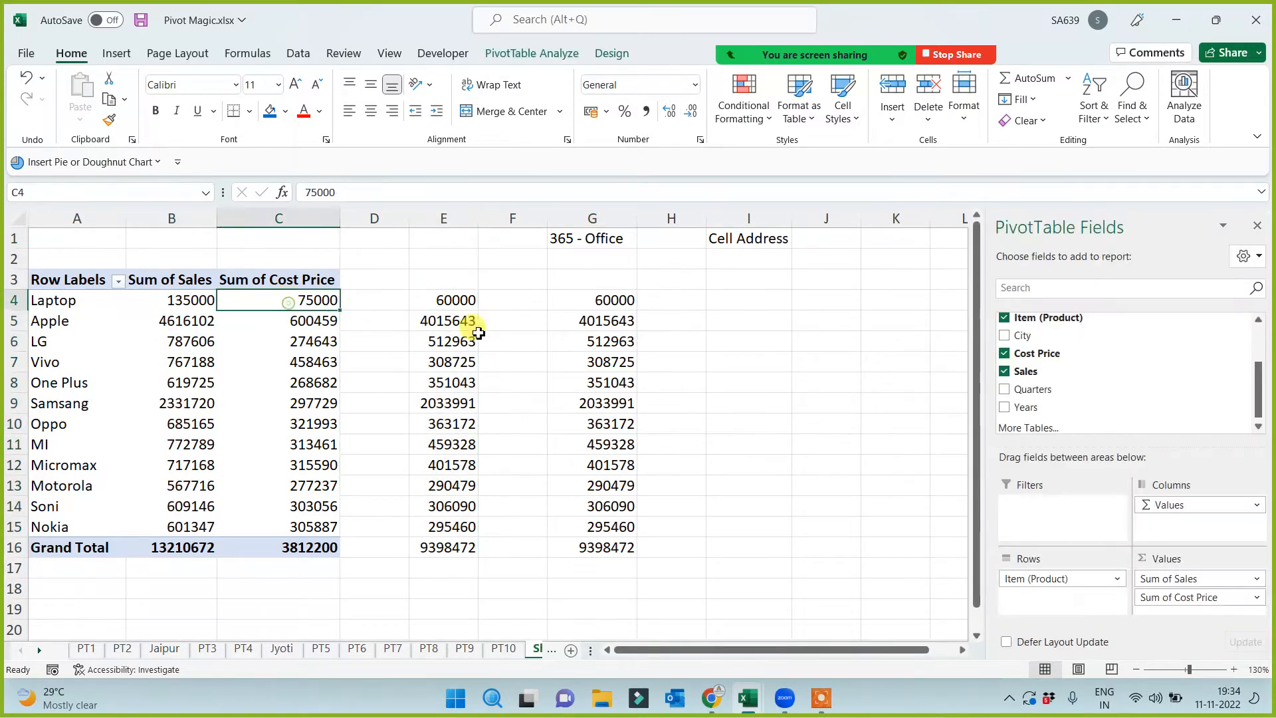
drag(455, 297, 428, 546)
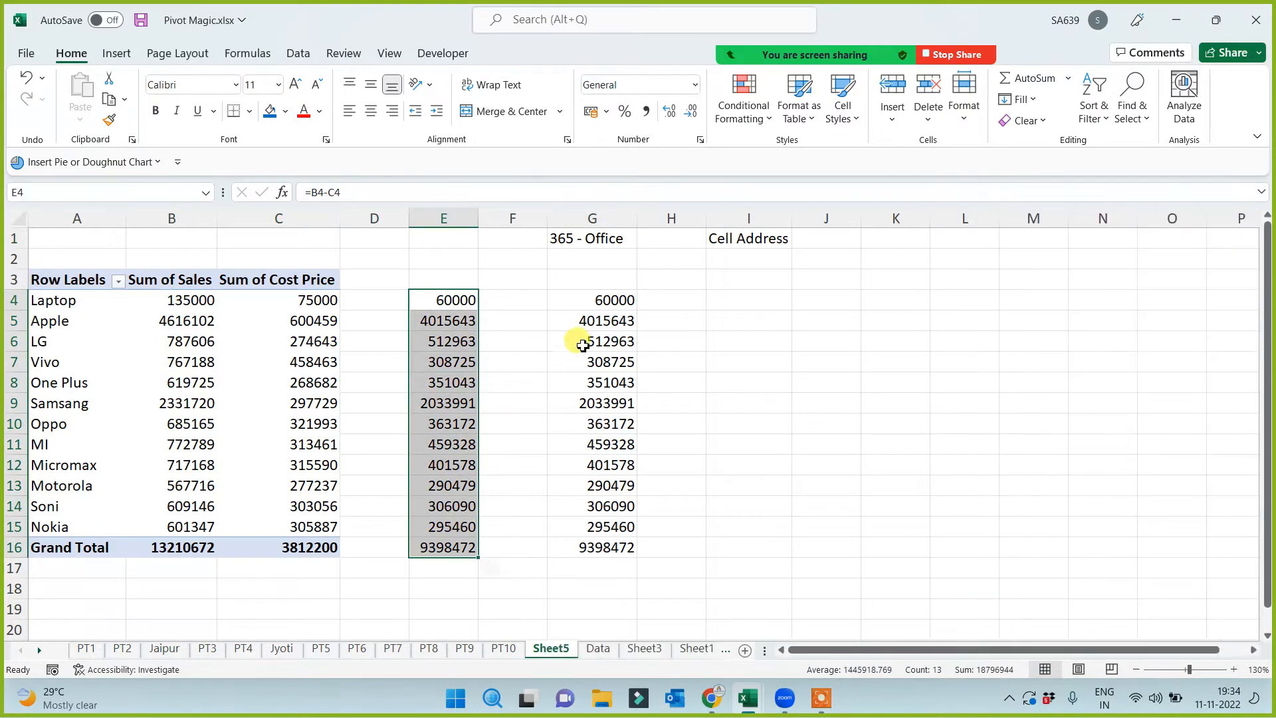
drag(589, 299, 572, 540)
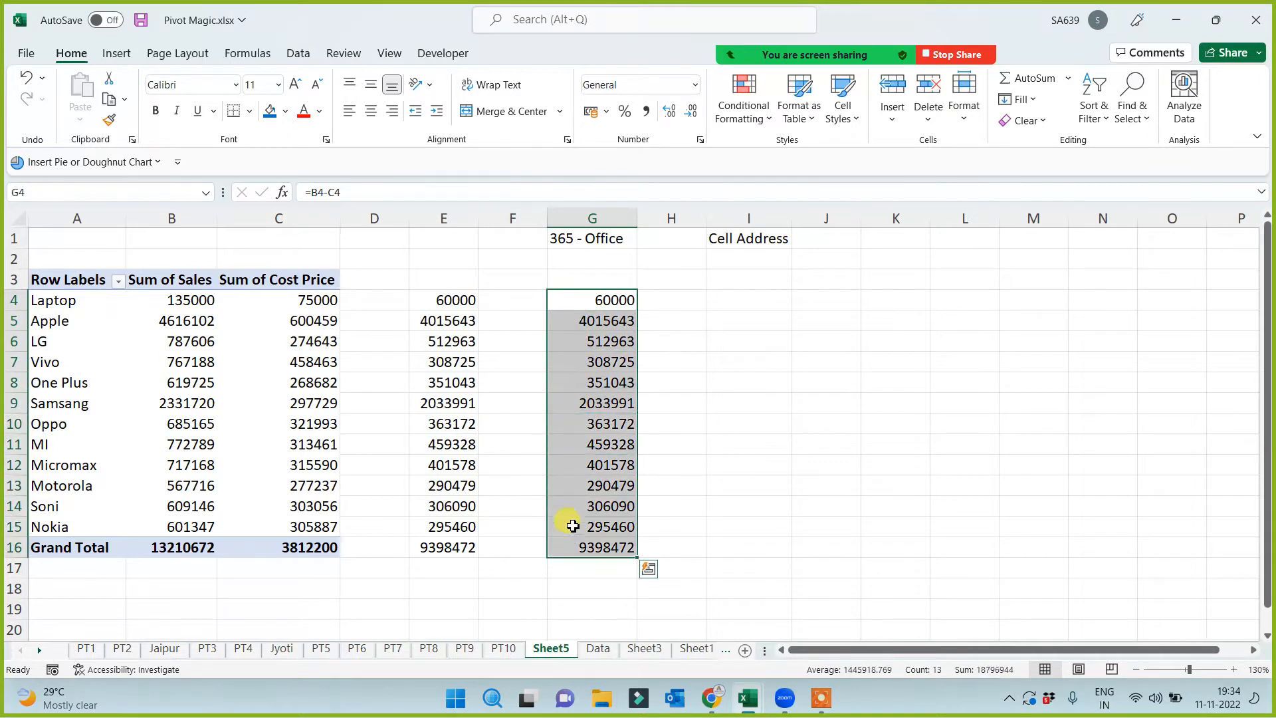
click(590, 303)
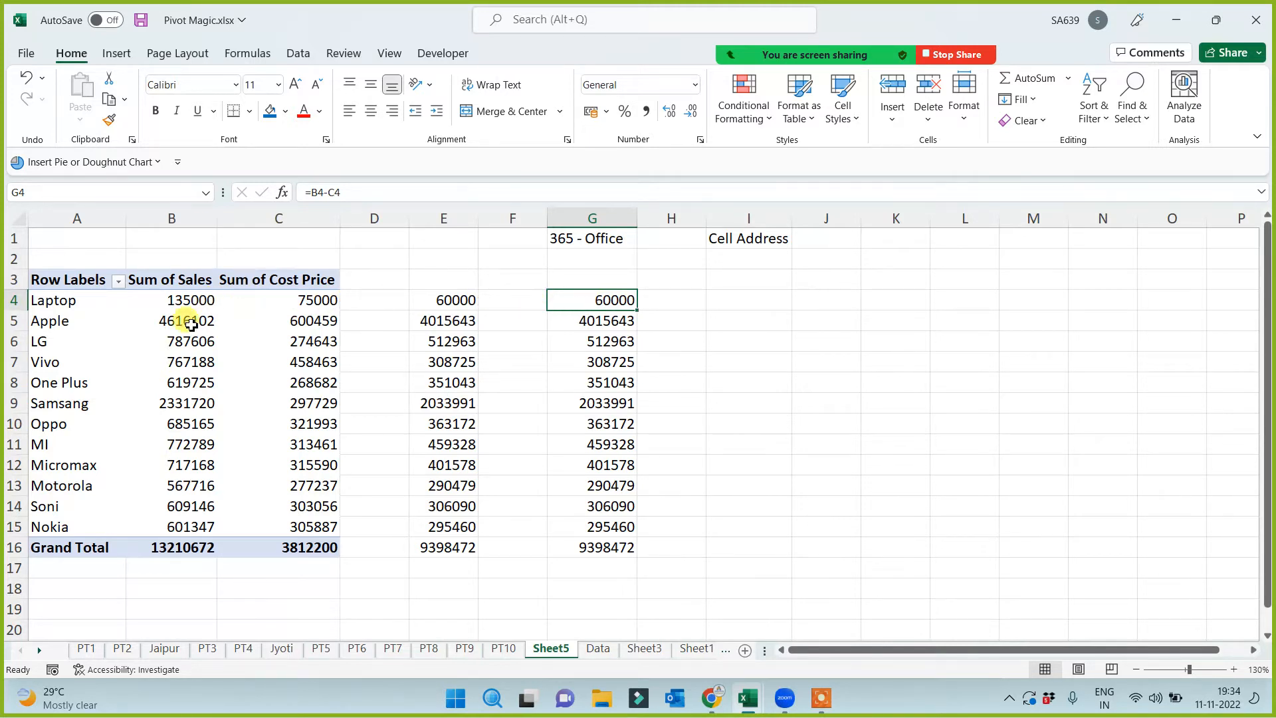
click(822, 418)
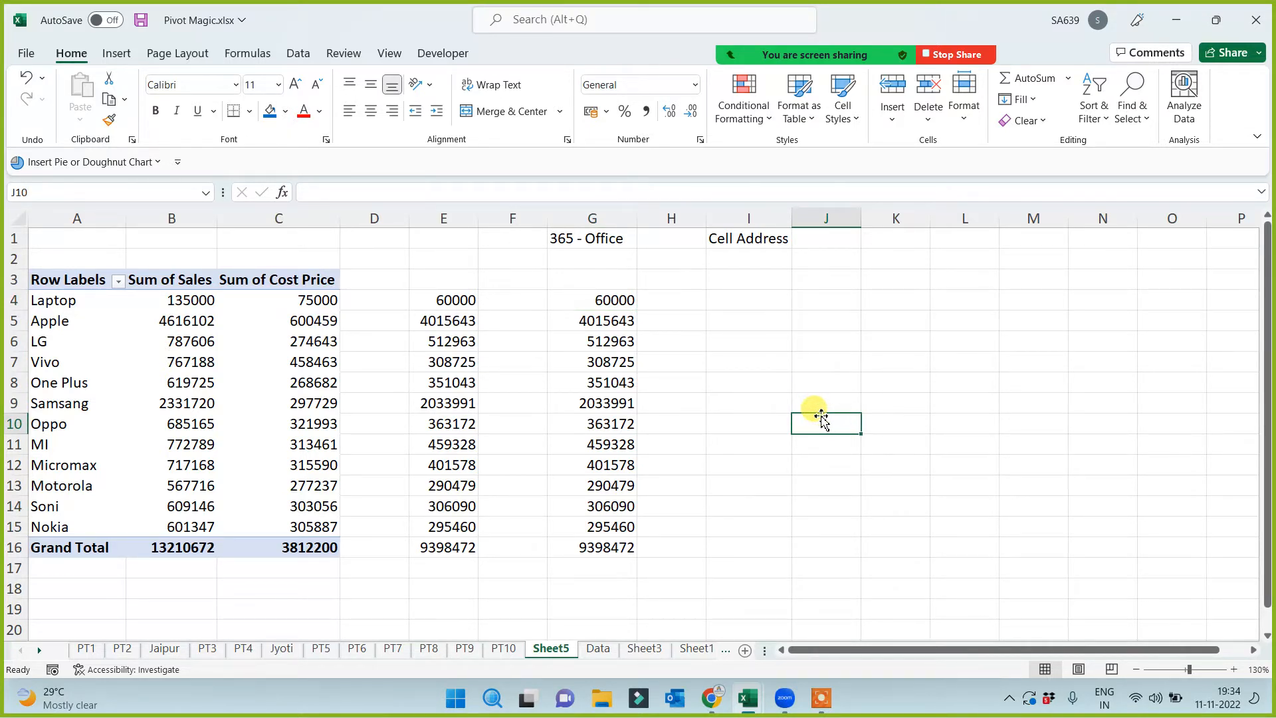
Remove Sales and Cost Price from the PivotTable's values and clear the formulas in E4:H17
click(223, 380)
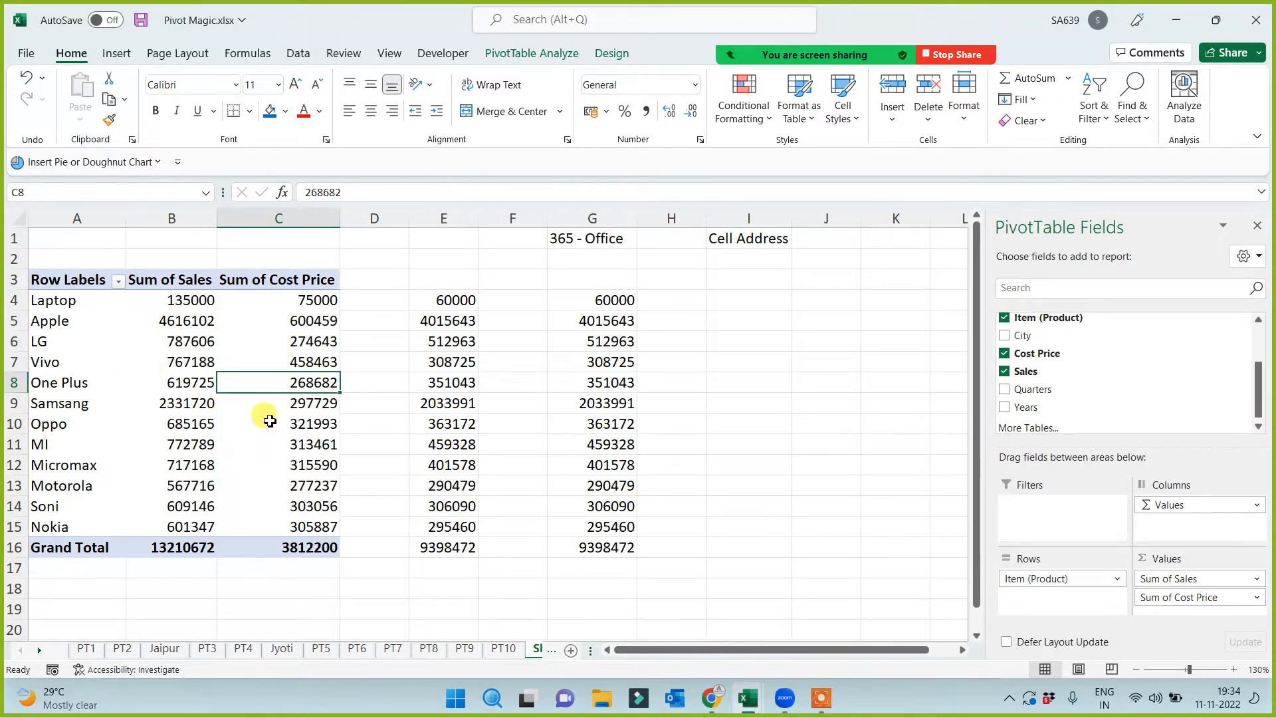
click(1004, 372)
click(1004, 353)
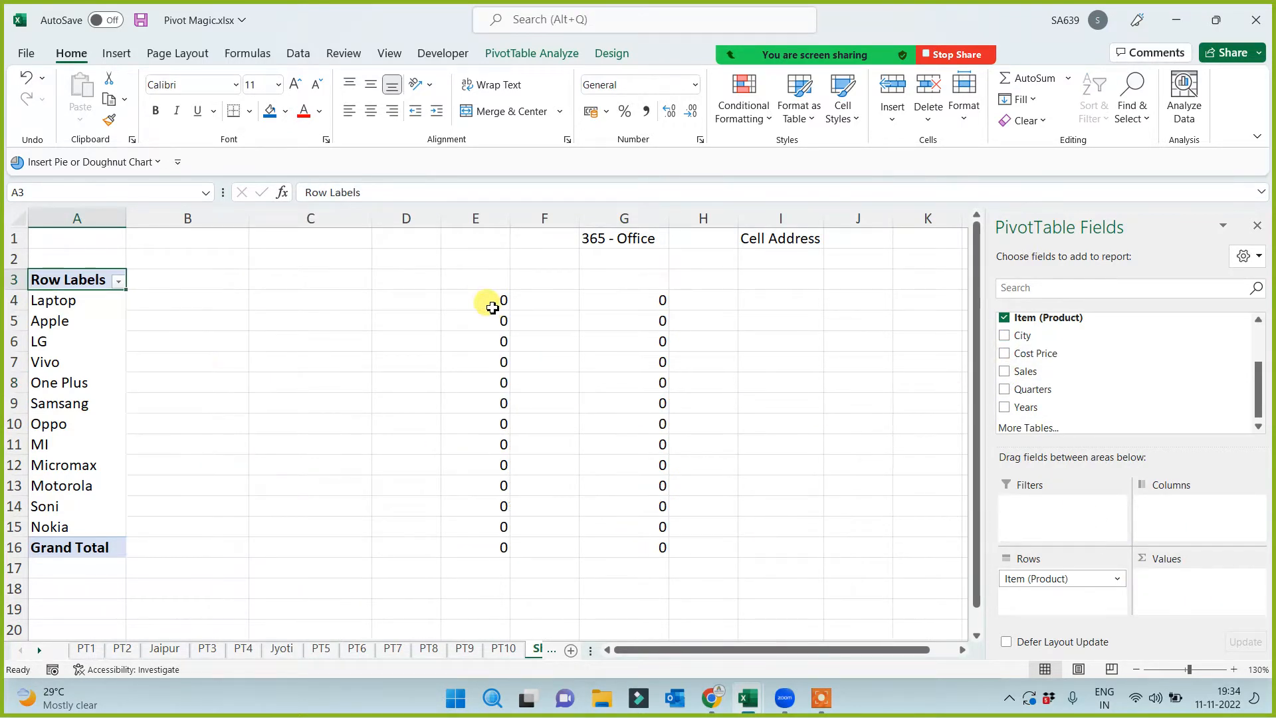
drag(492, 308, 704, 566)
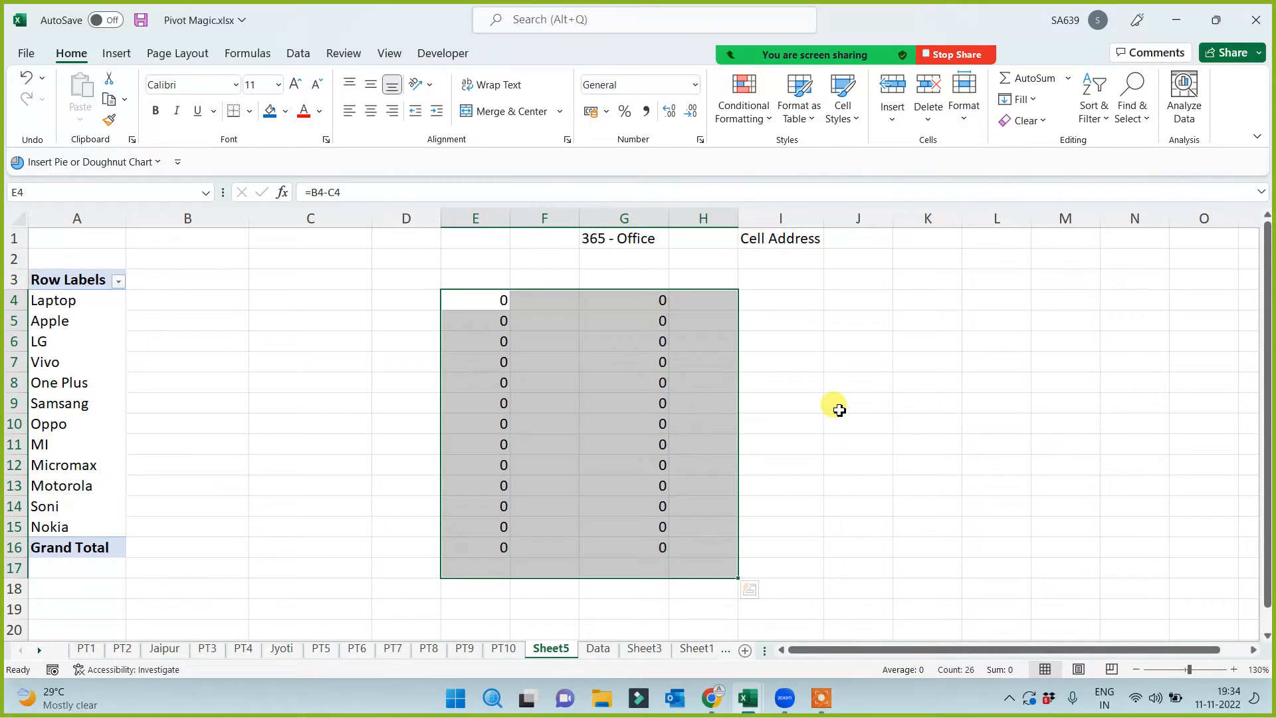
key(Delete)
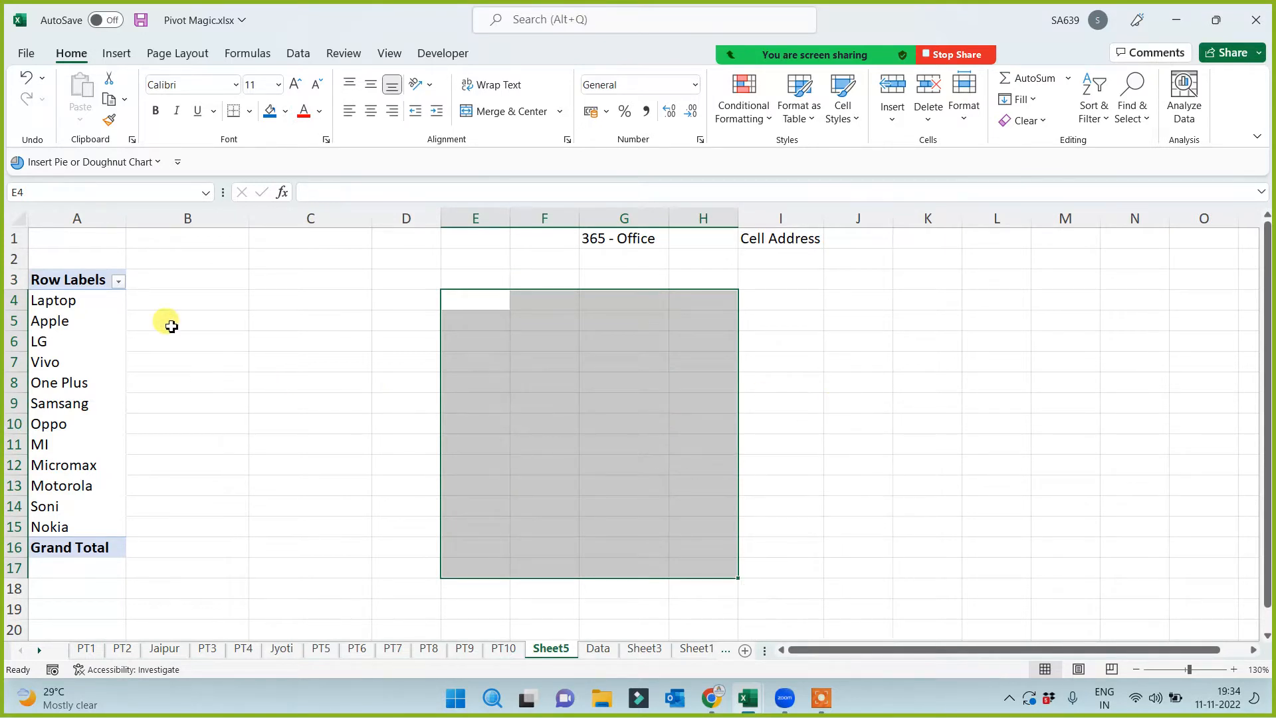
Start a new calculated field named "Pro or Loss" in the product PivotTable
drag(163, 297, 158, 546)
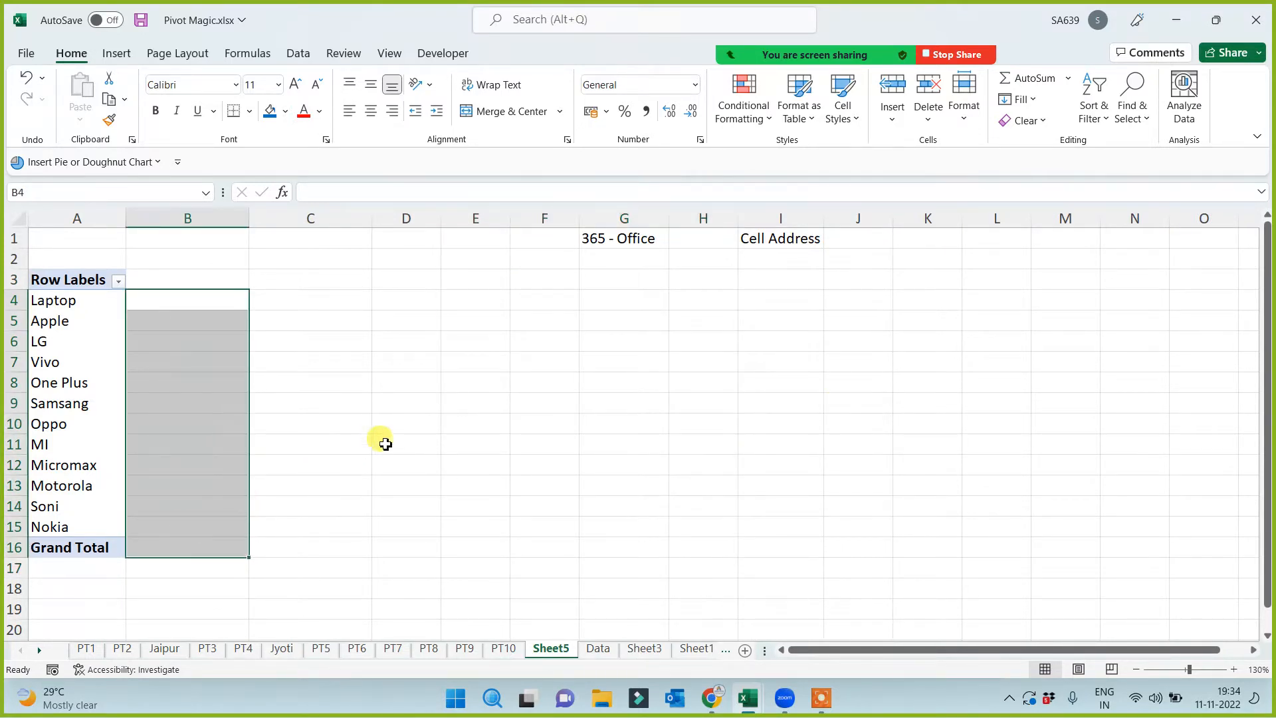
click(51, 380)
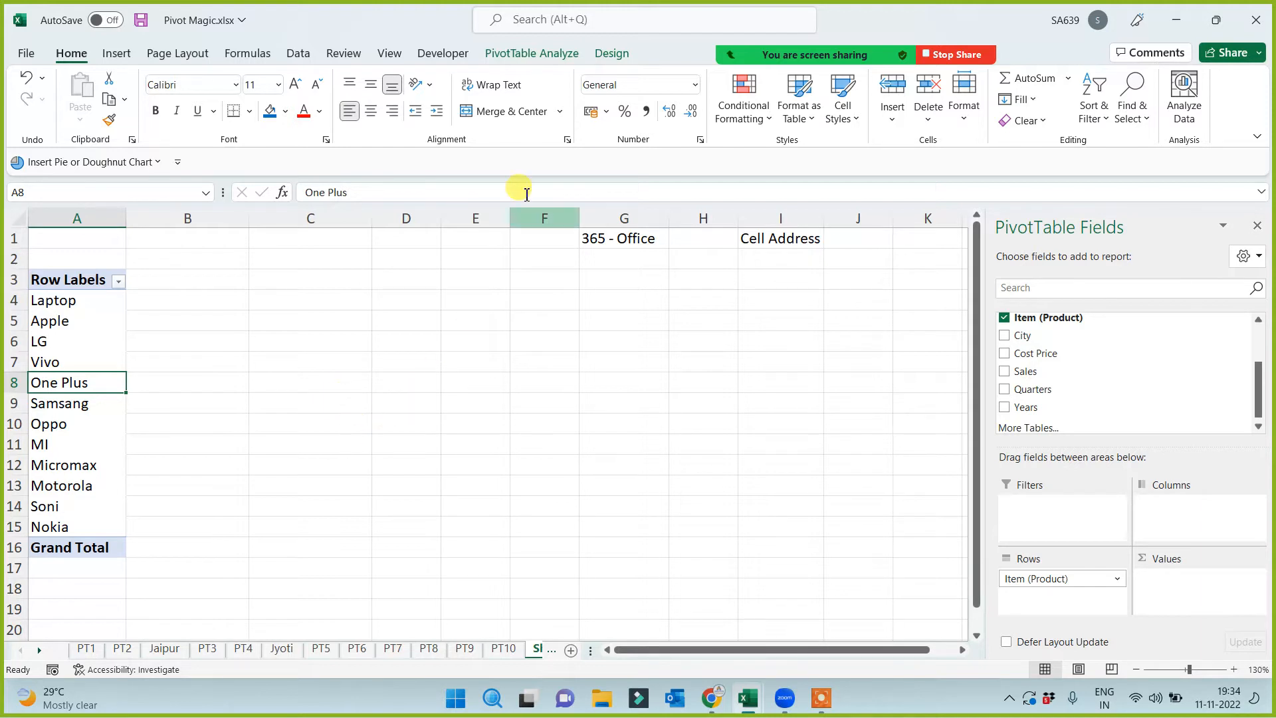
click(539, 63)
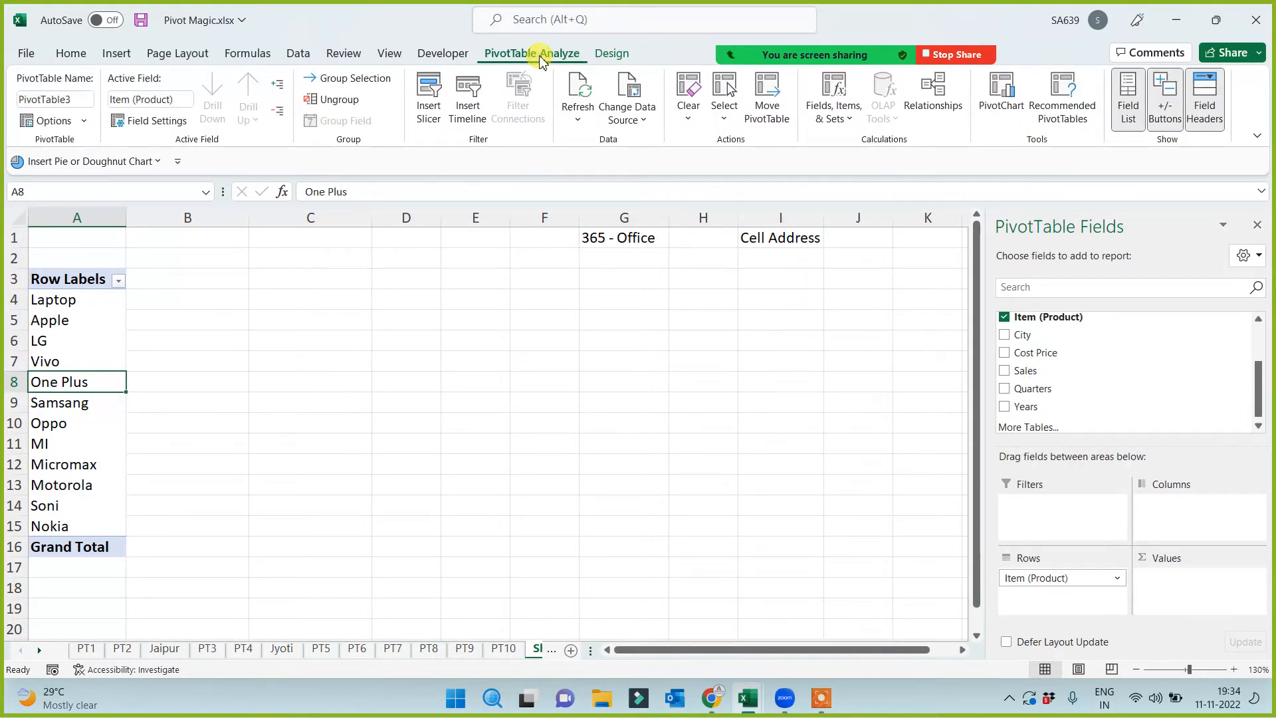
click(836, 100)
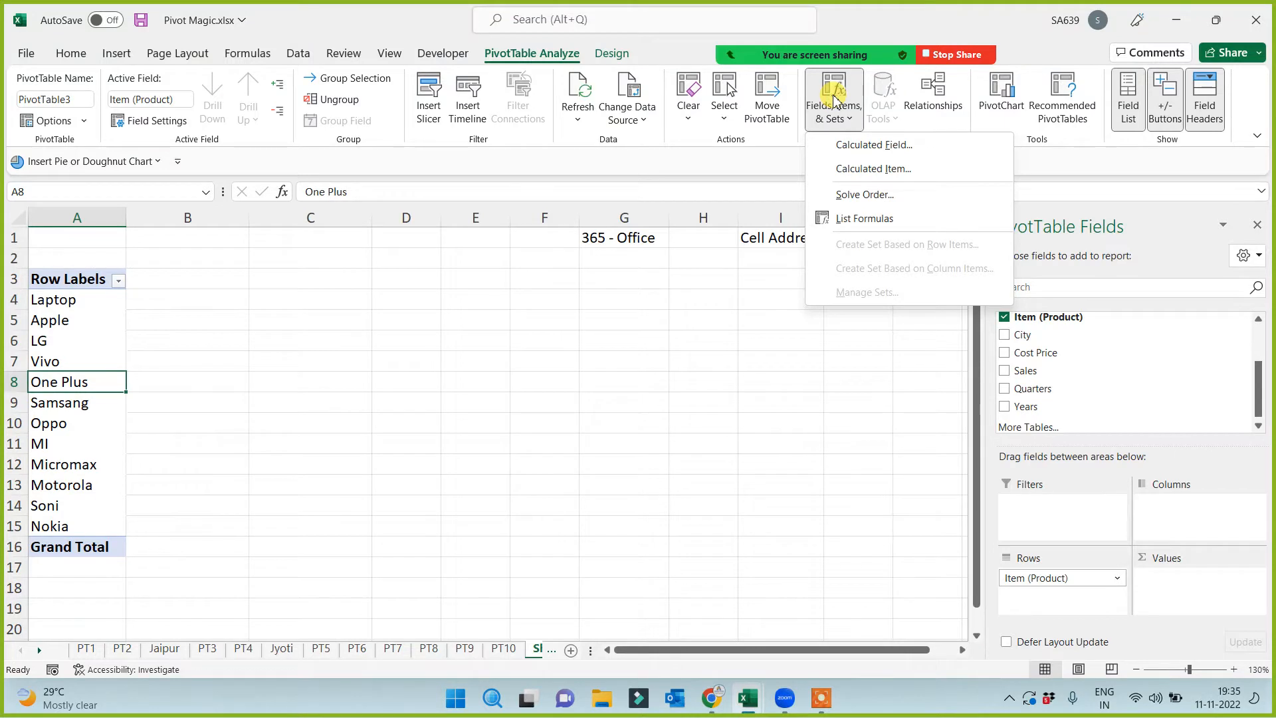
click(864, 146)
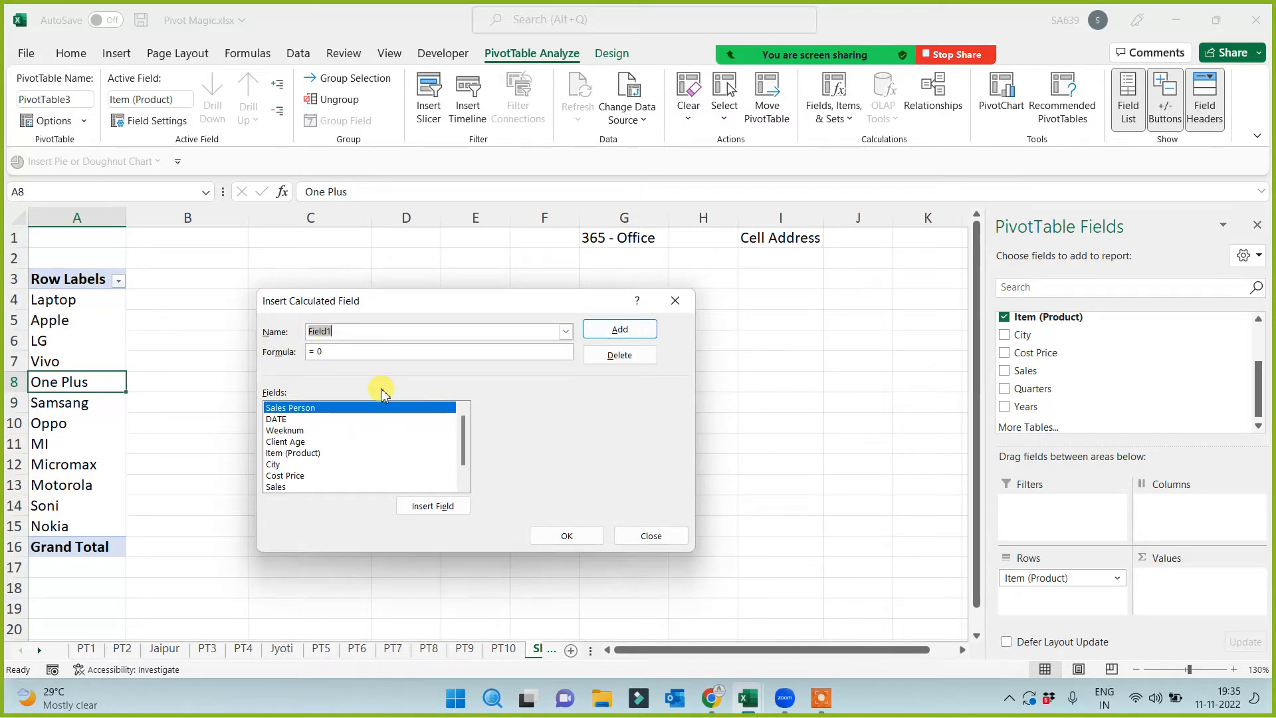
text(Pro or Loss)
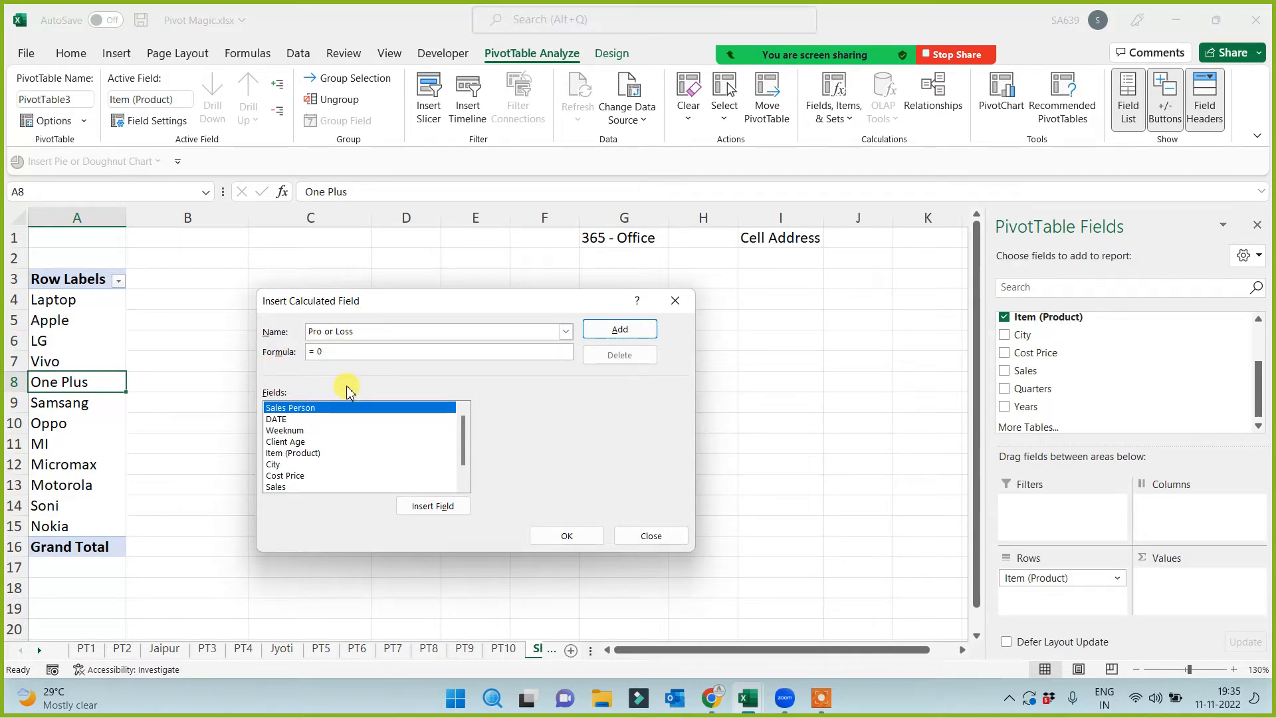
Define the calculated field's formula as Sales minus Cost Price and add it to the PivotTable
click(283, 486)
click(423, 508)
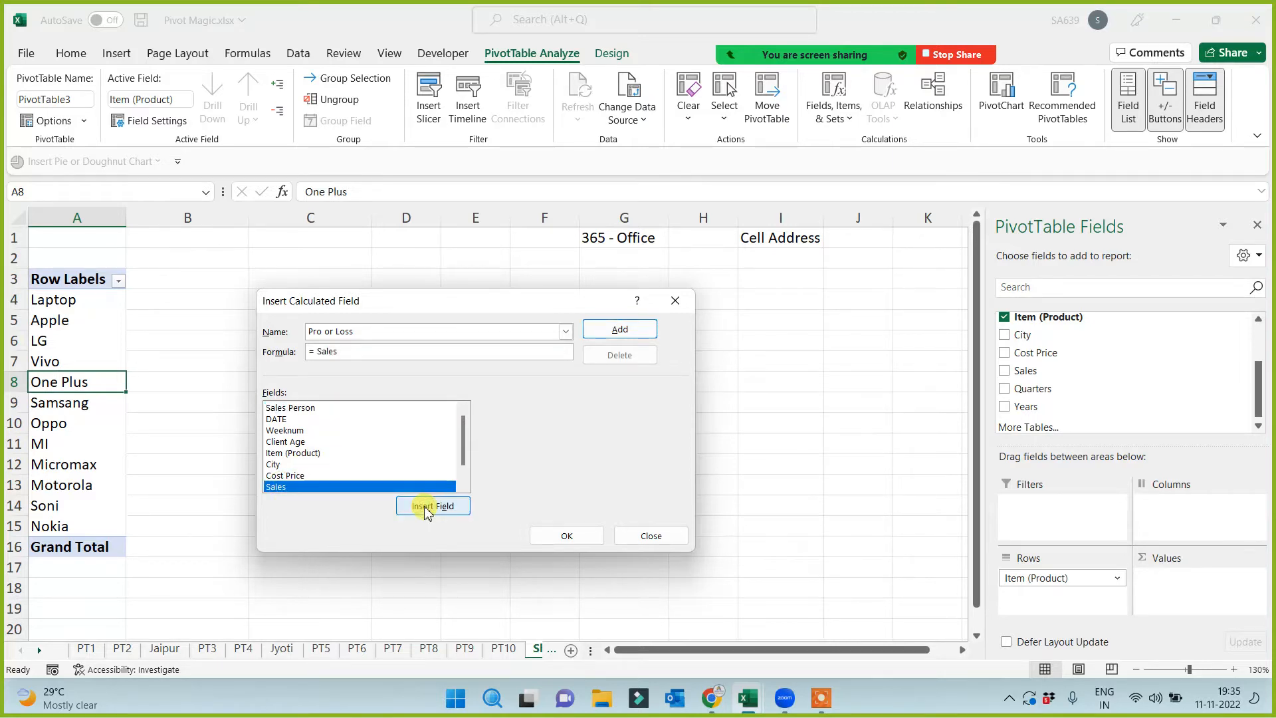
click(318, 475)
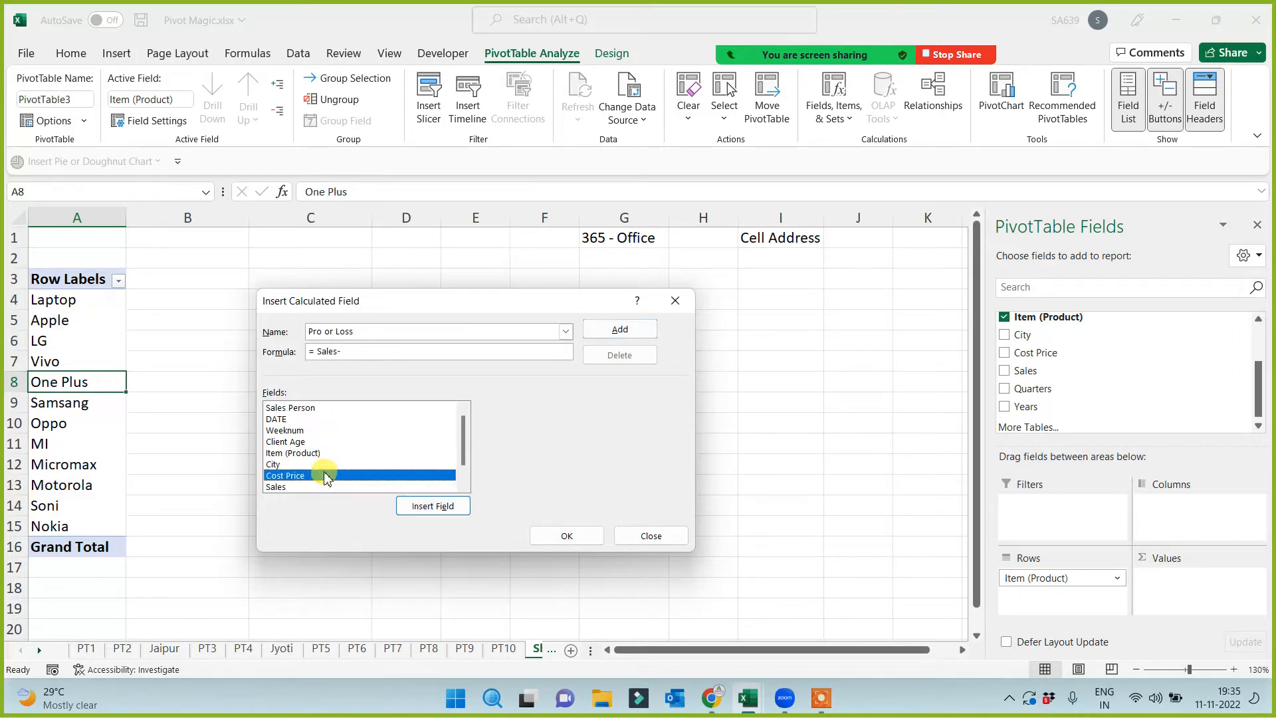
click(419, 509)
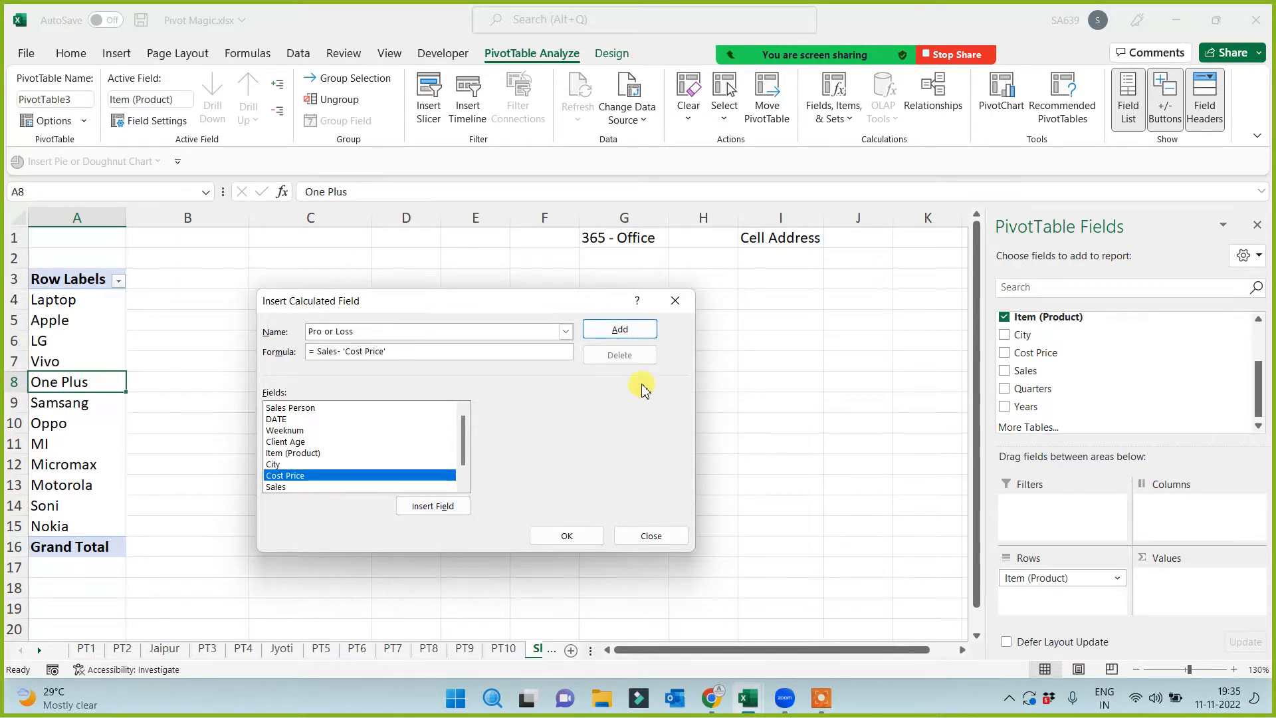
click(620, 330)
click(567, 535)
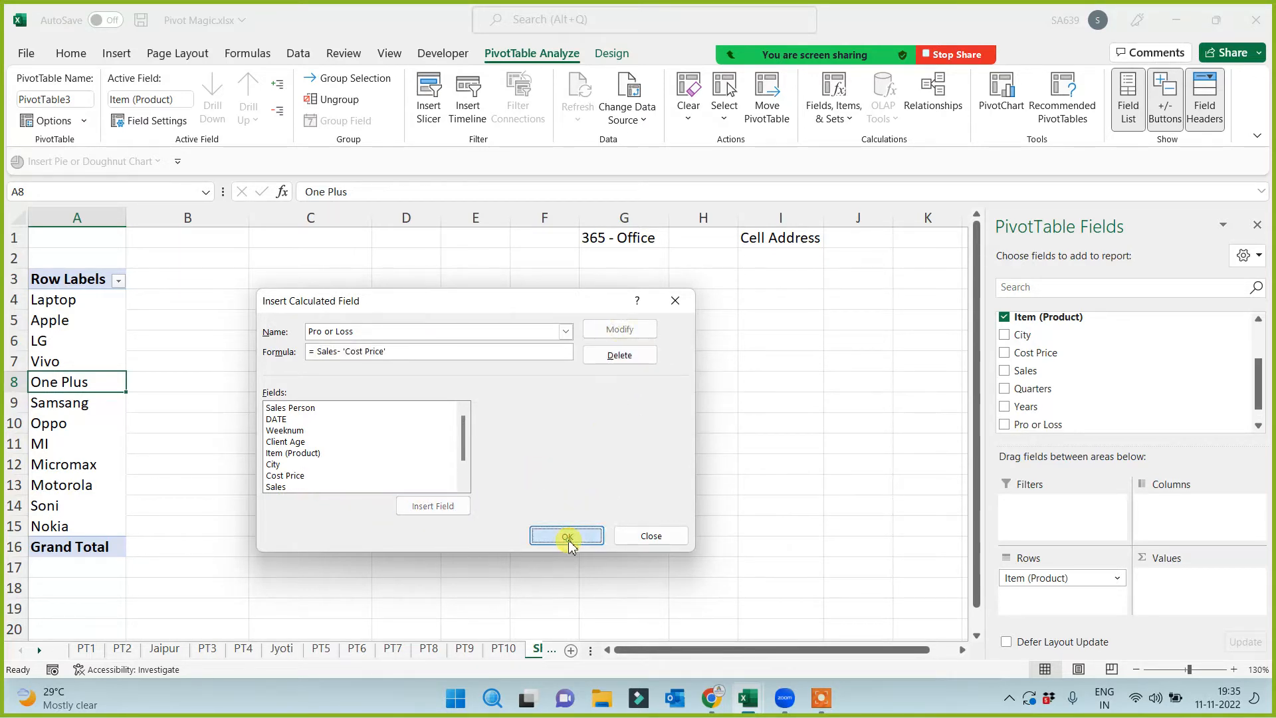
click(529, 420)
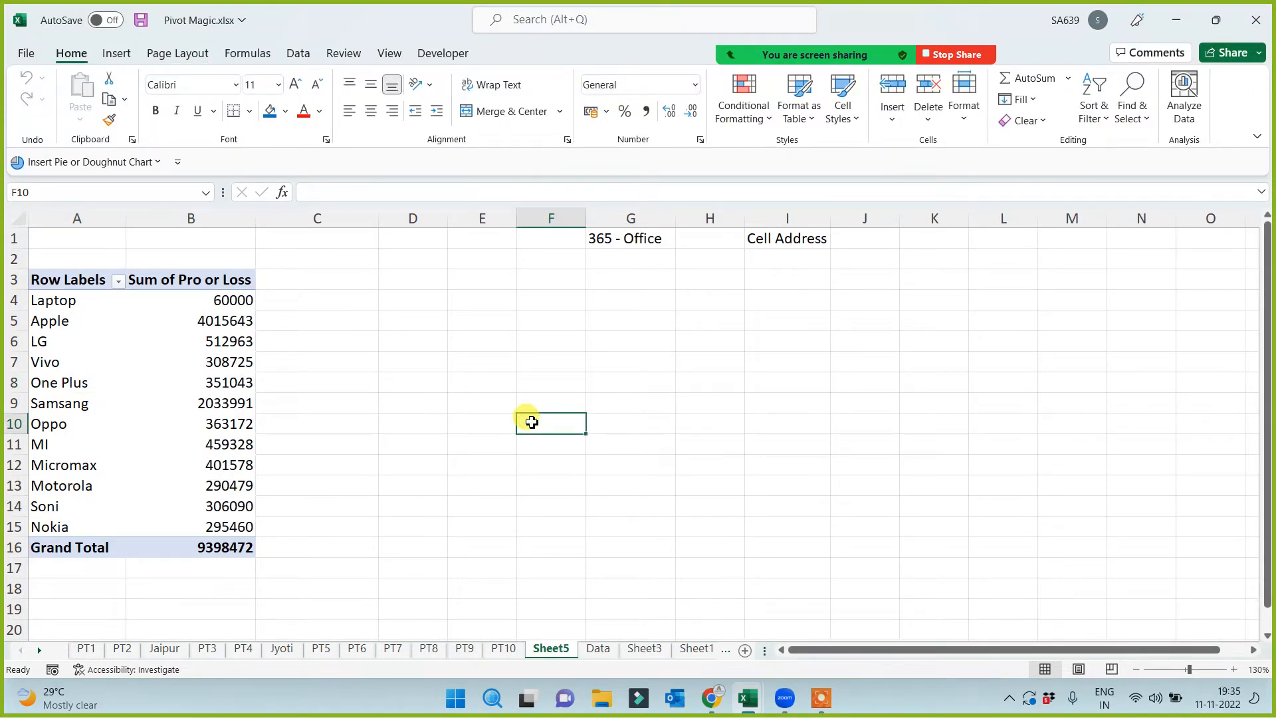
Examine the Pro or Loss entry in the field list and its values for the products from Apple to Nokia
click(117, 383)
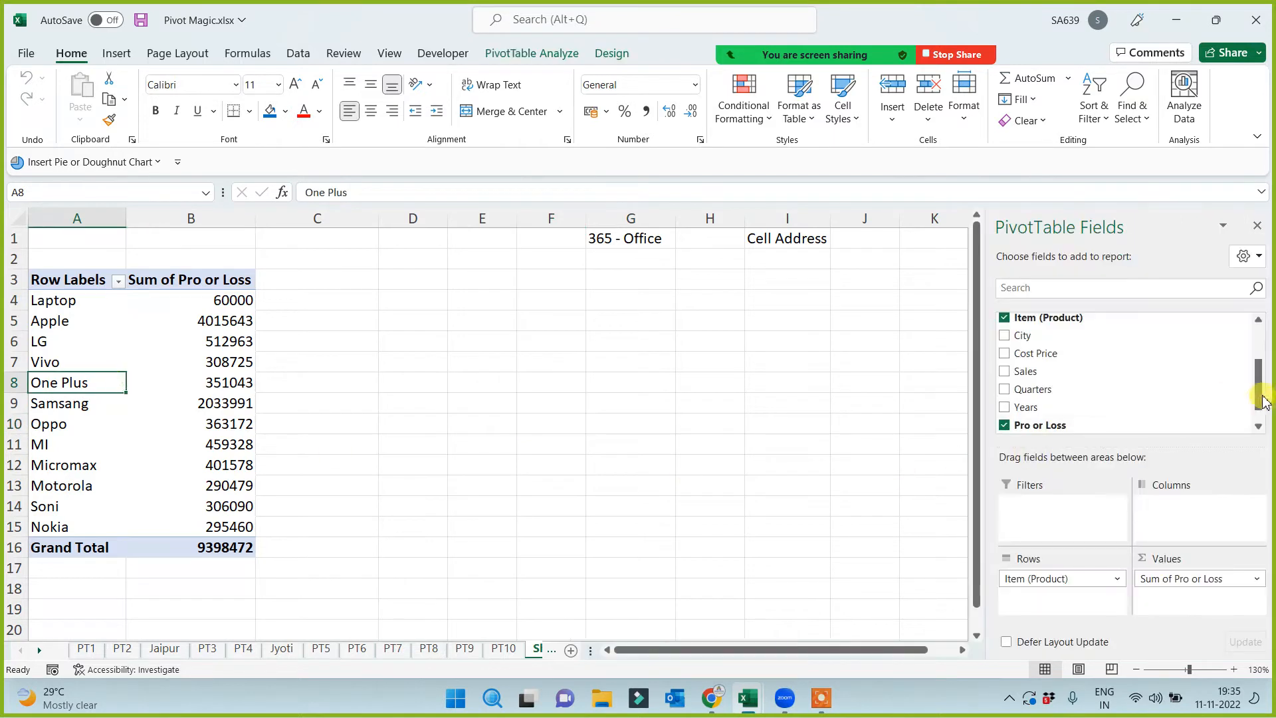
drag(1262, 402, 1204, 416)
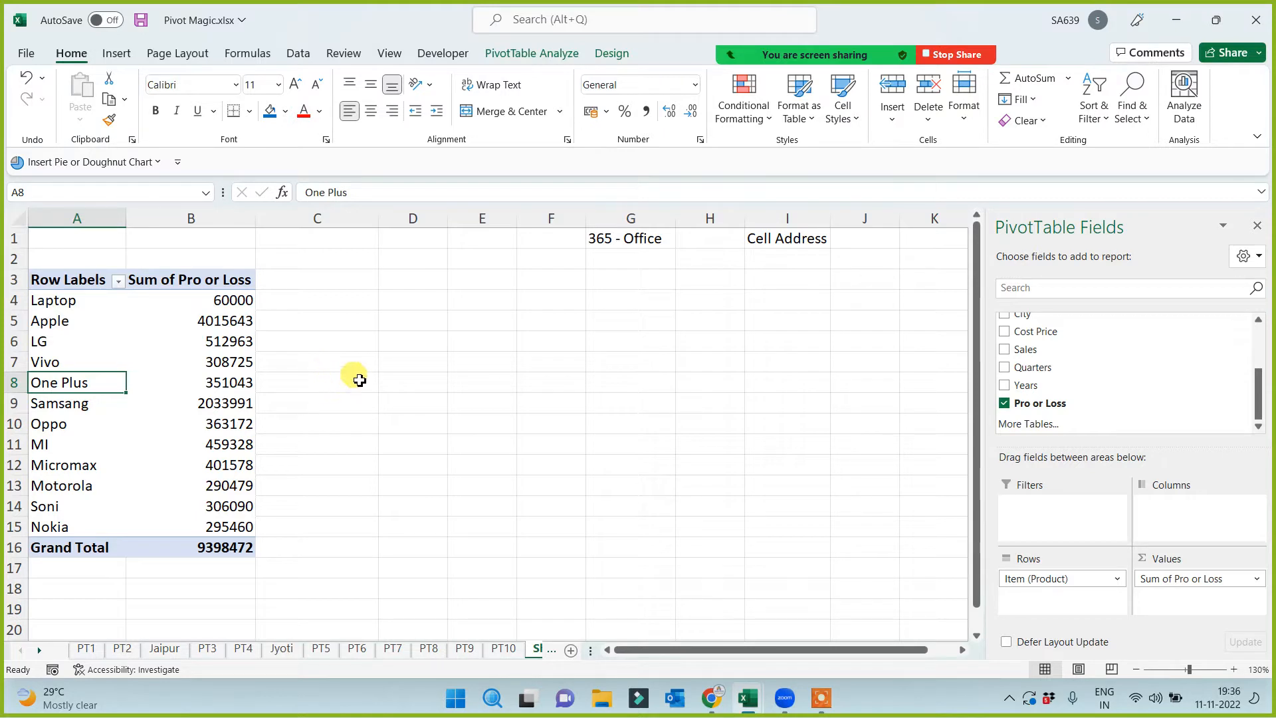
drag(60, 321, 208, 530)
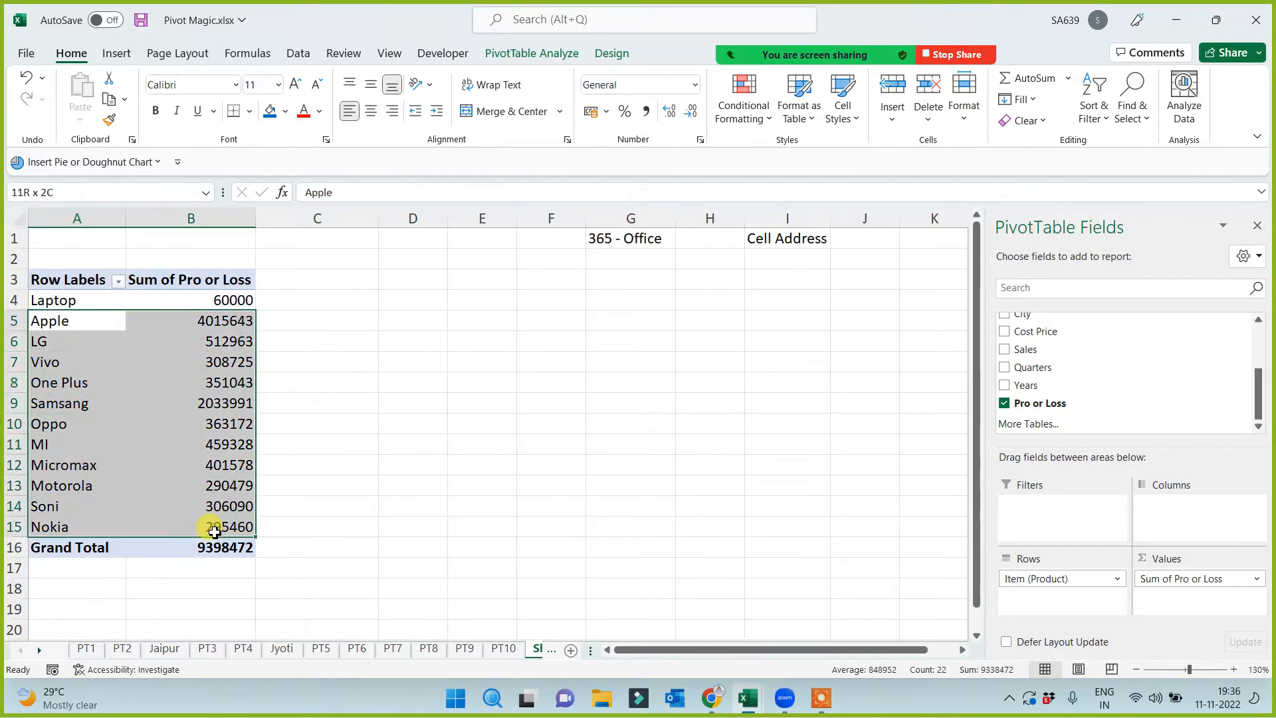
click(457, 486)
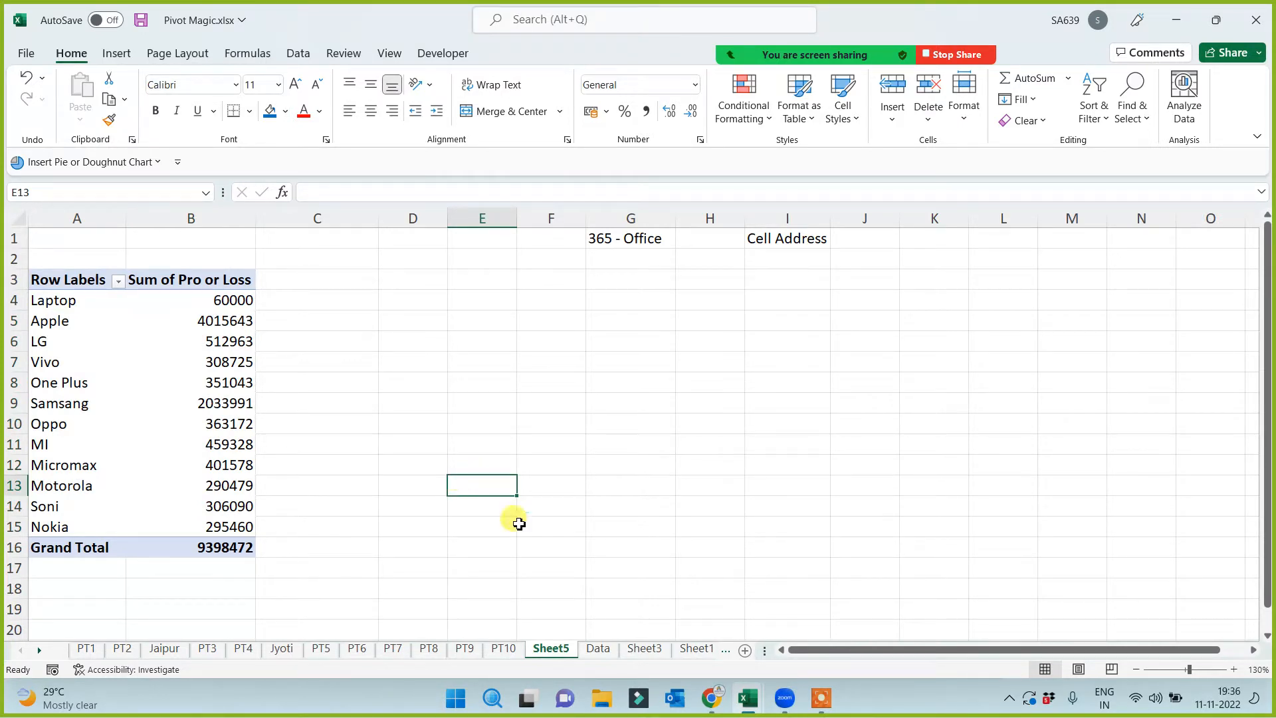
Rename Sheet5 as PT11
double_click(550, 648)
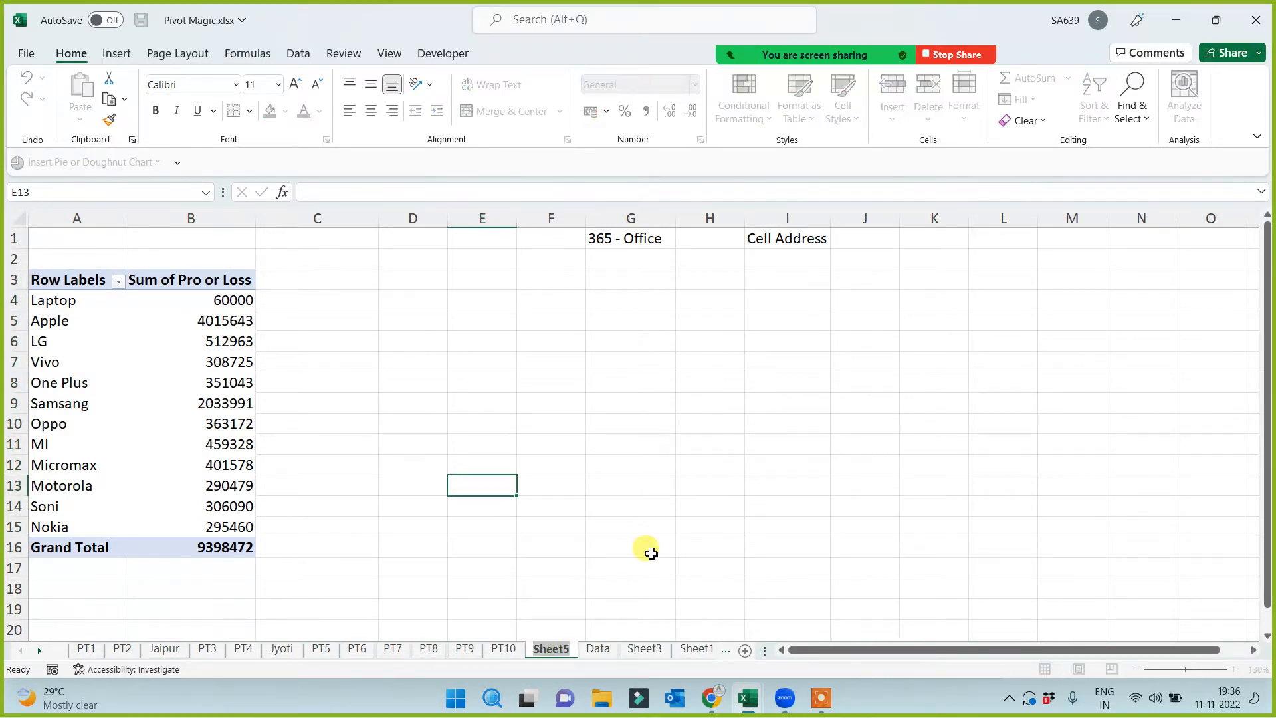
key(BackSpace)
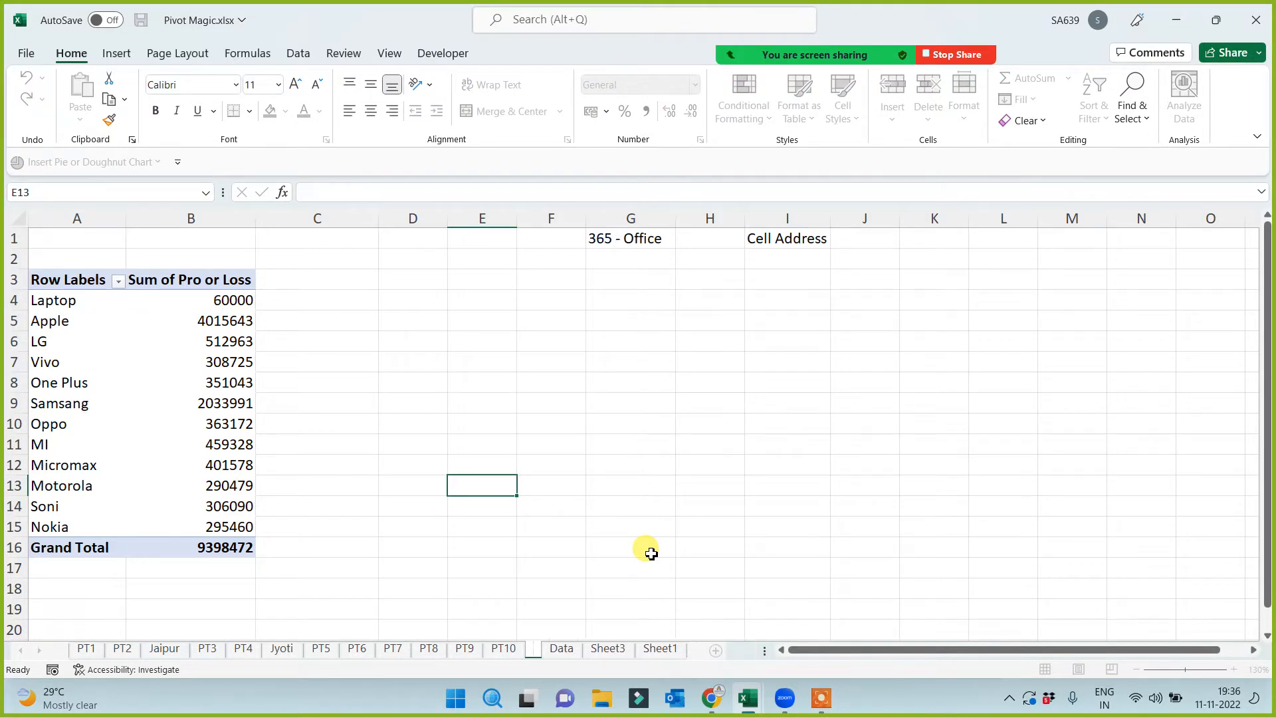
text(PT11)
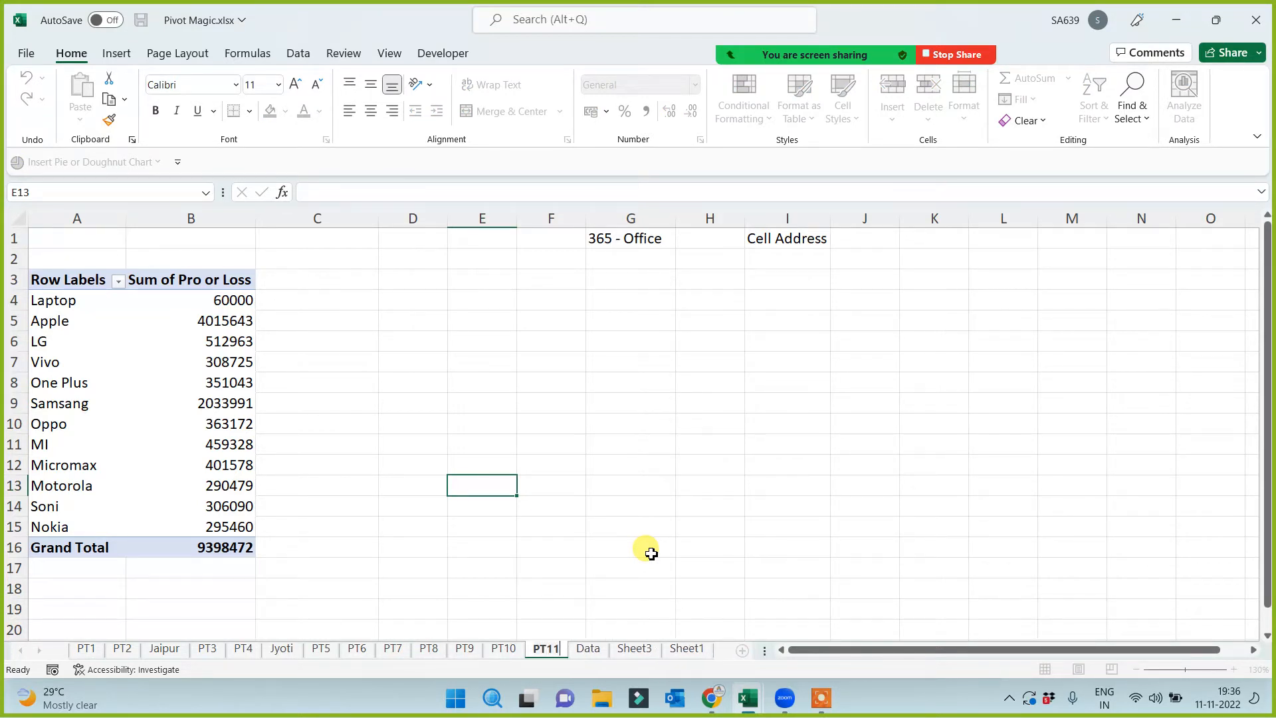
click(440, 439)
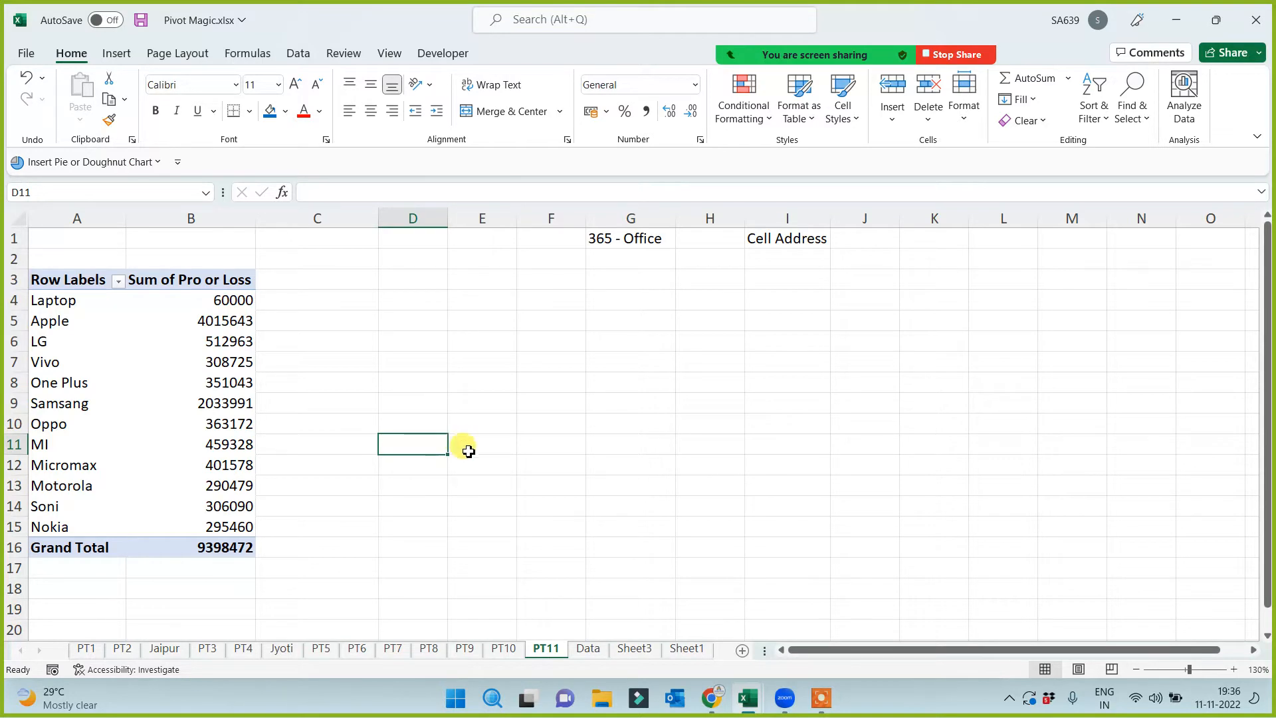
Insert a PivotTable from the Data sheet's Table53 on a new worksheet
click(588, 647)
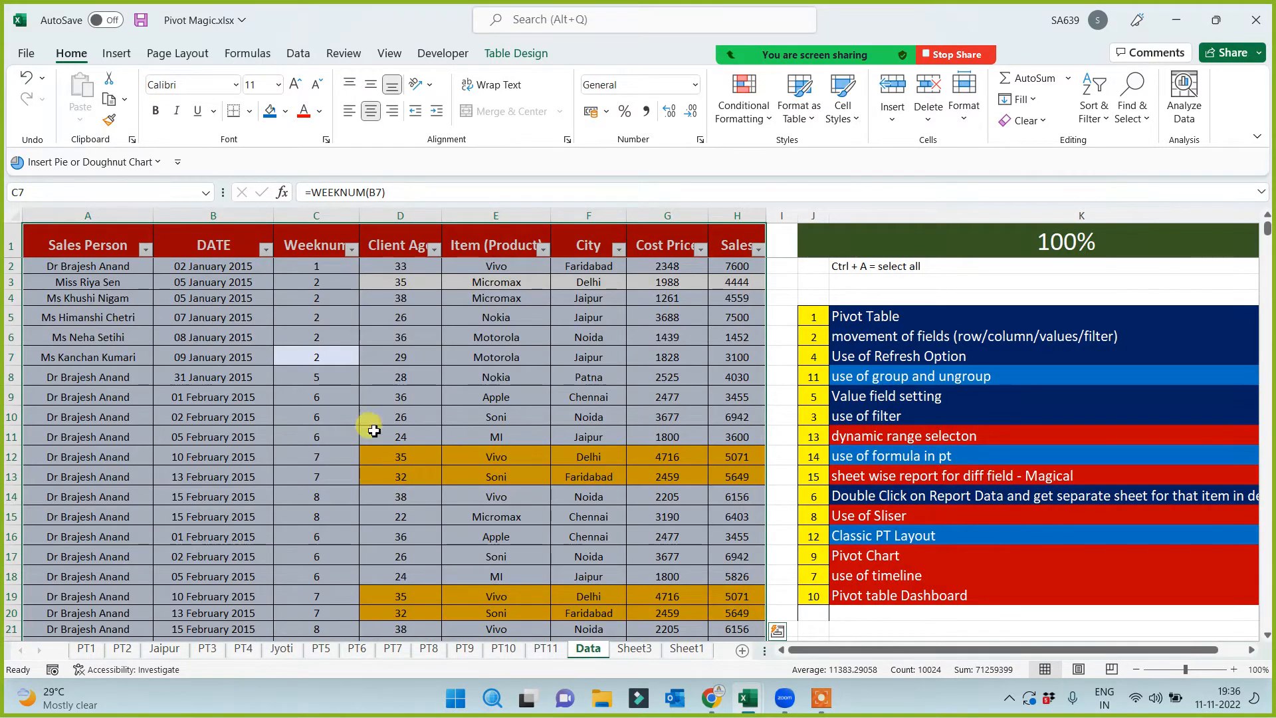
click(116, 53)
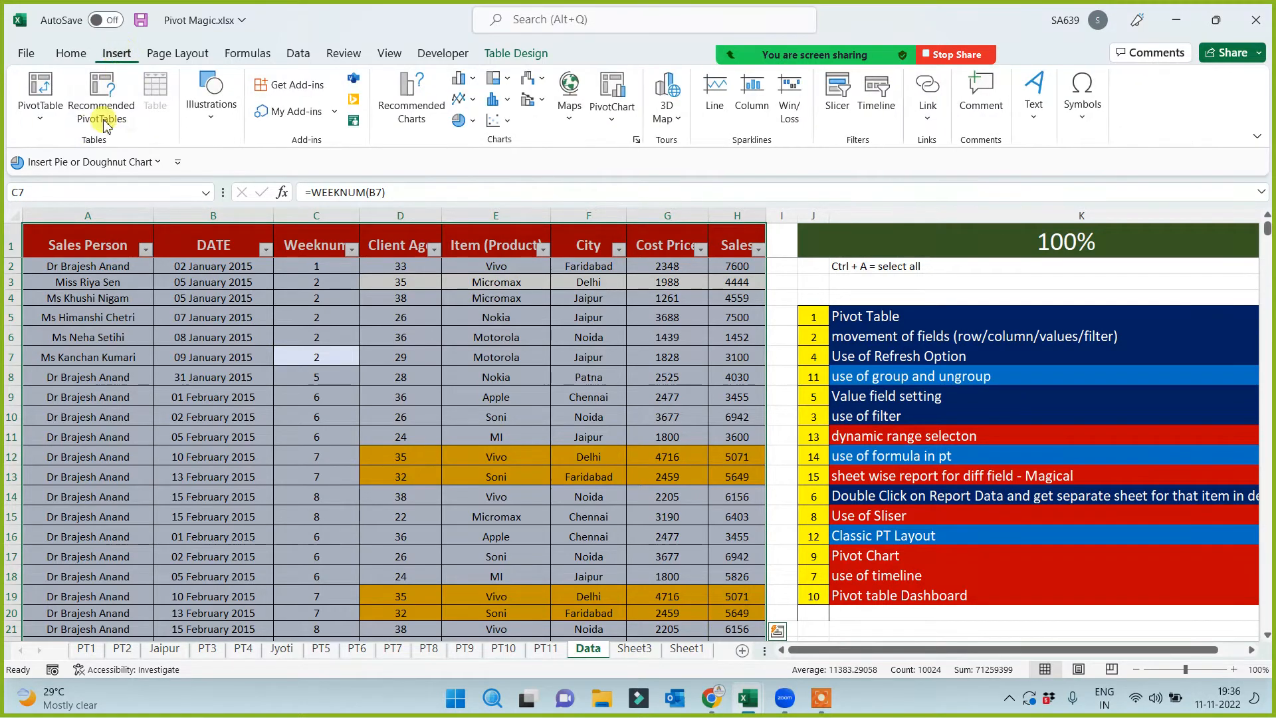
click(40, 93)
click(77, 148)
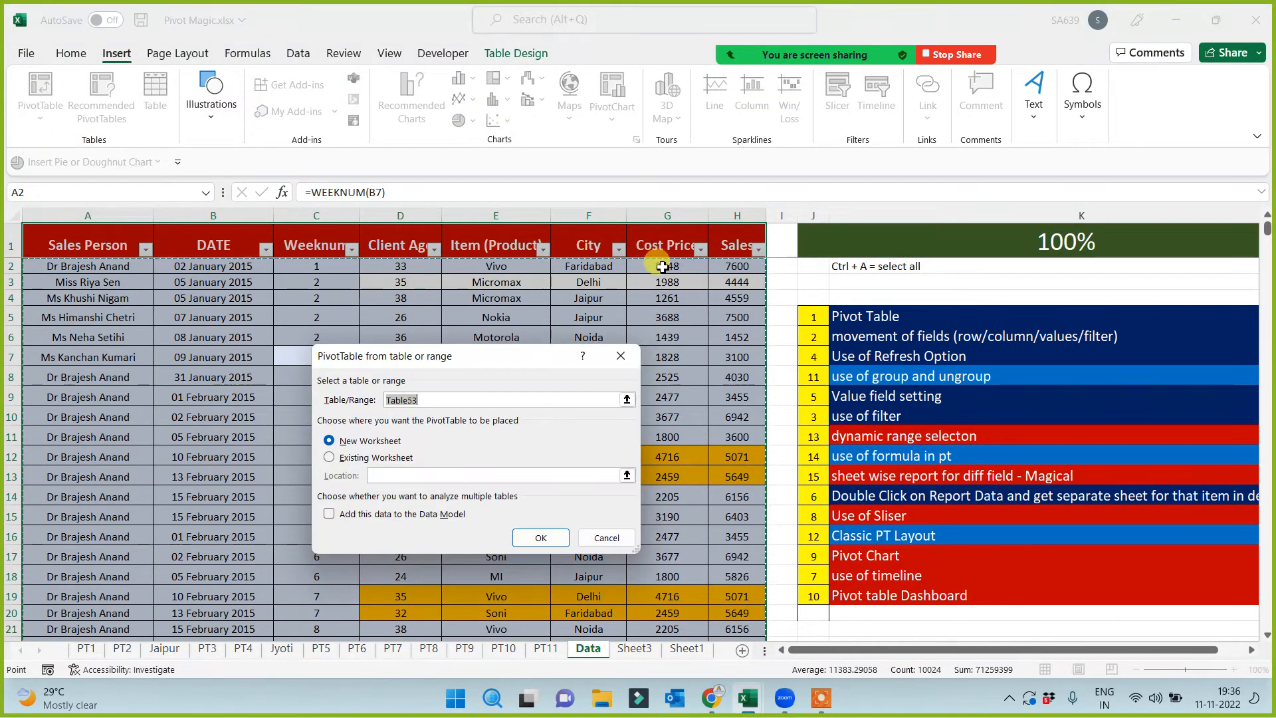
click(537, 538)
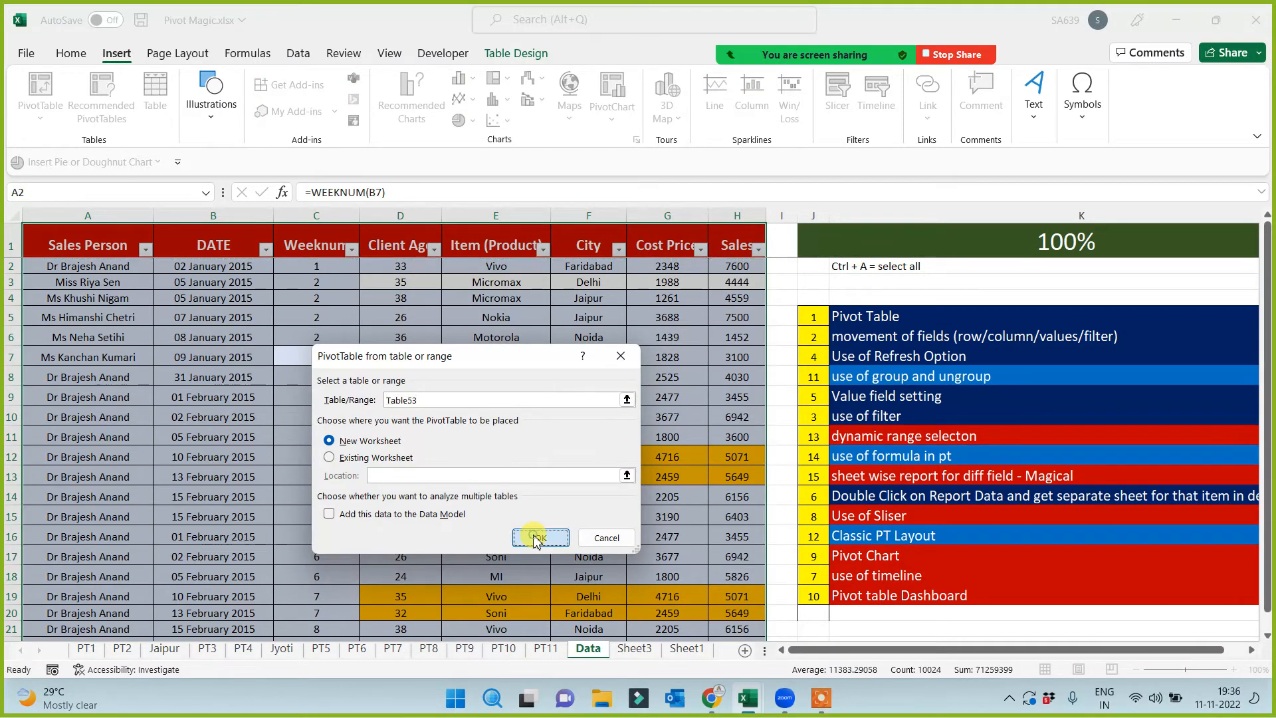
Rename the new PivotTable's sheet as PT12
click(39, 649)
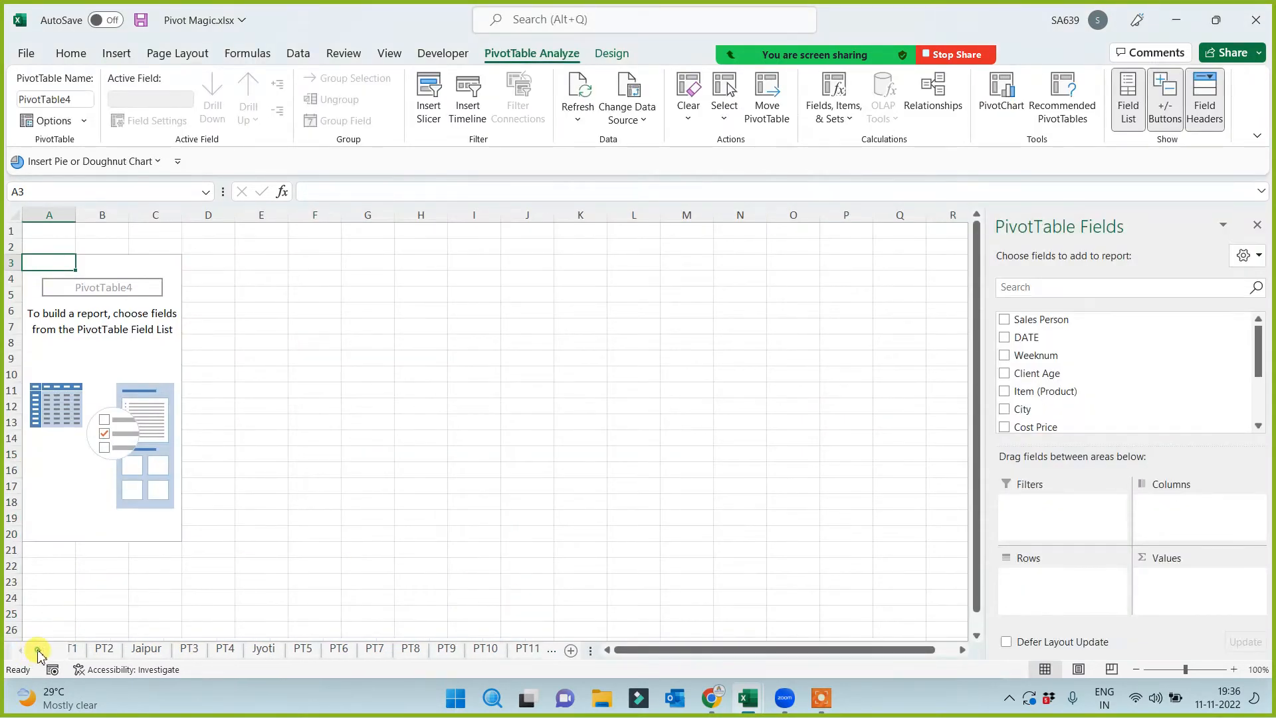
click(39, 649)
double_click(444, 648)
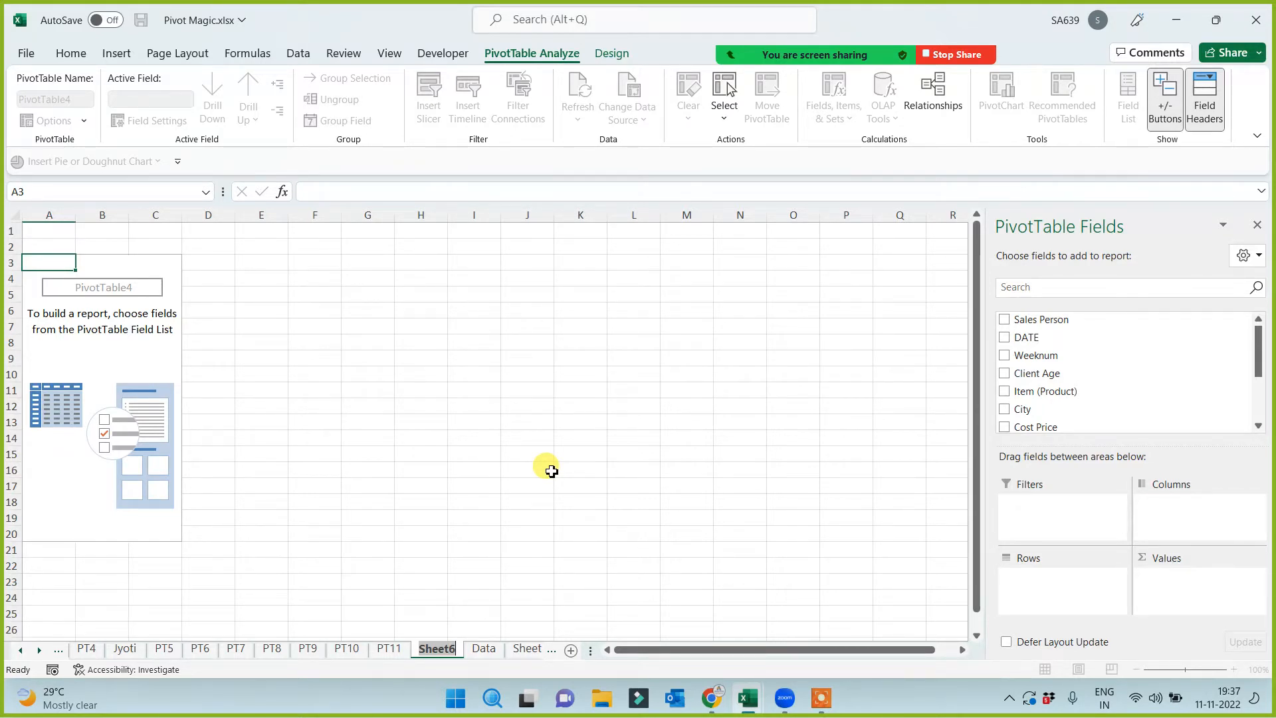
text(PT)
key(Return)
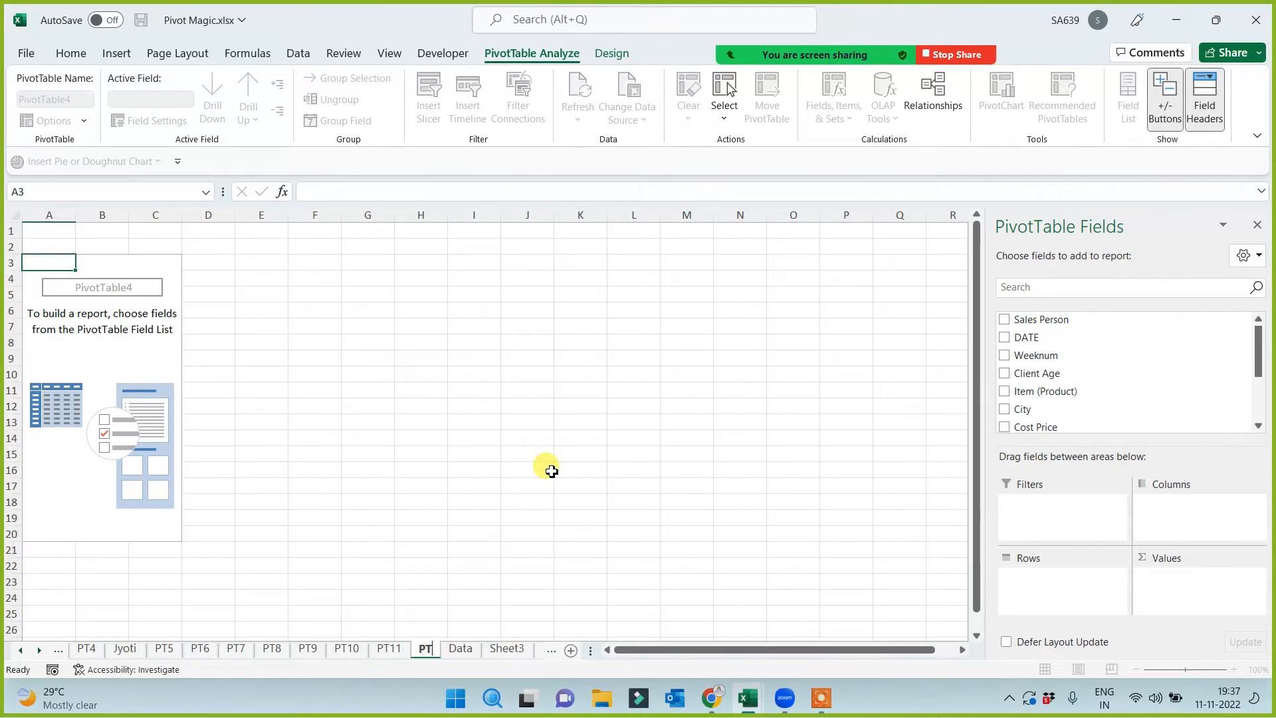
text(12)
key(Return)
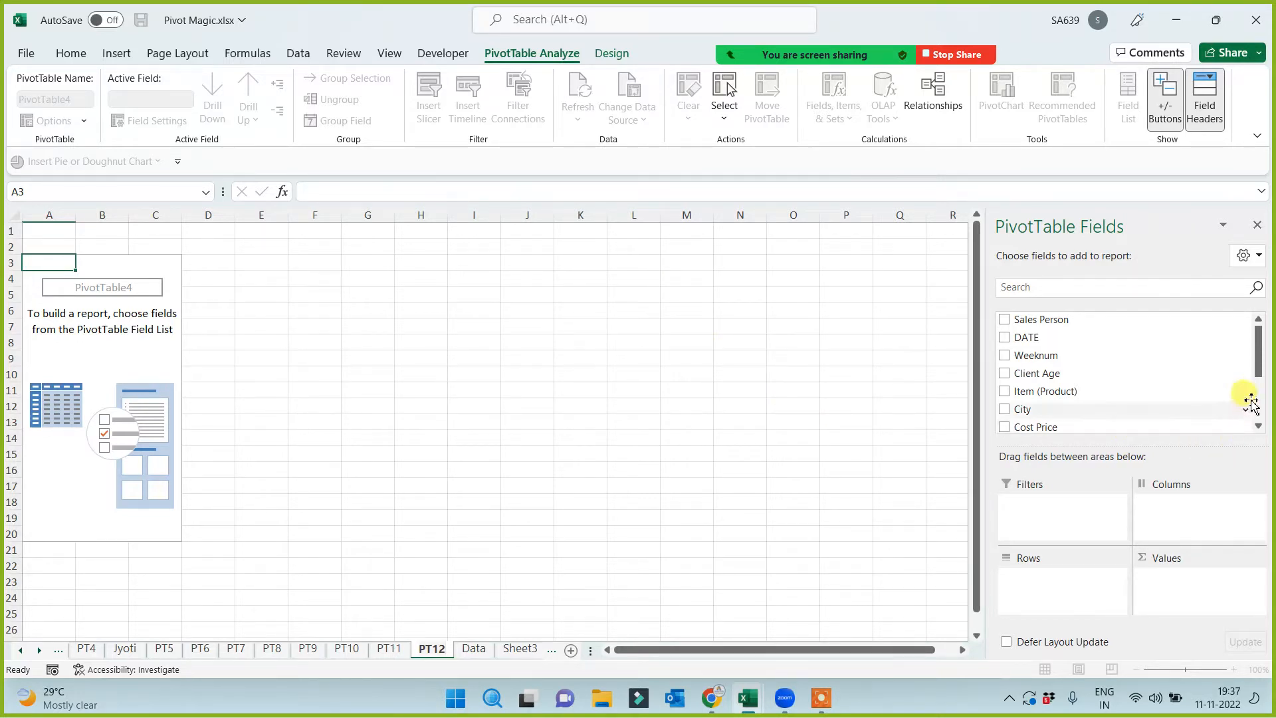
Build the PivotTable with Item (Product) in the rows and Cost Price in the values
drag(1065, 393, 1047, 591)
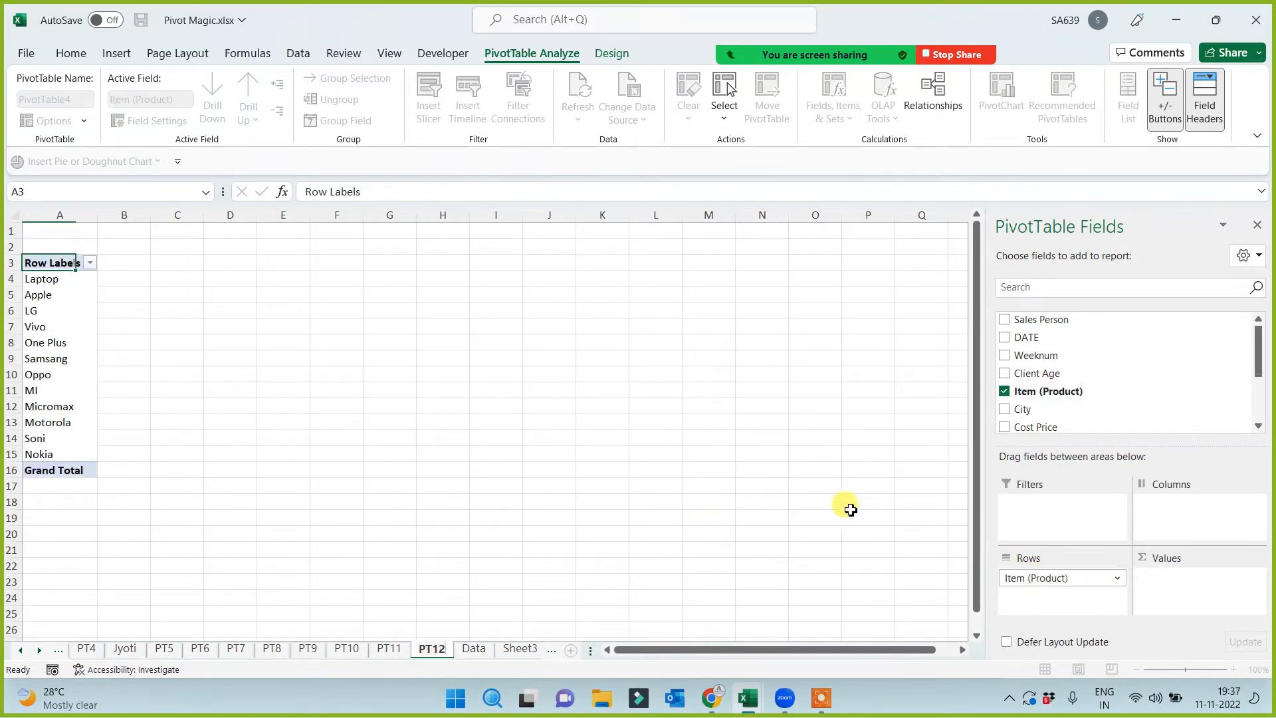
drag(1069, 431, 1168, 582)
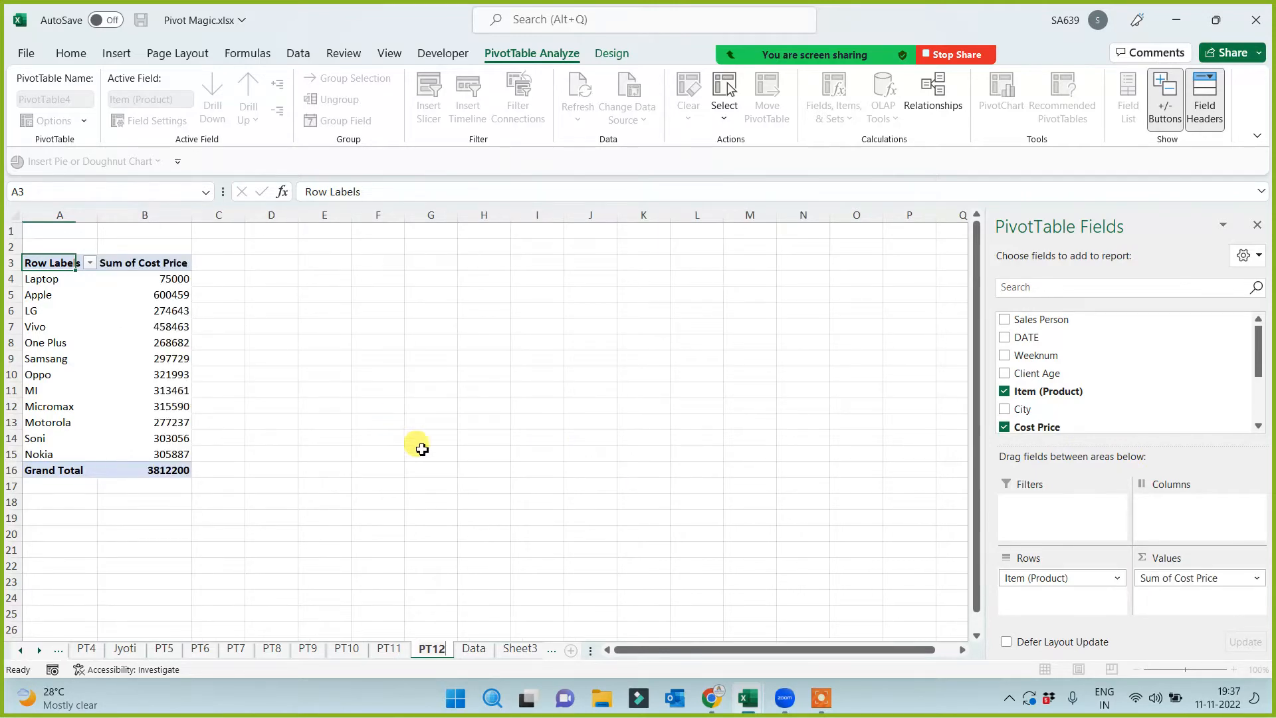
click(292, 359)
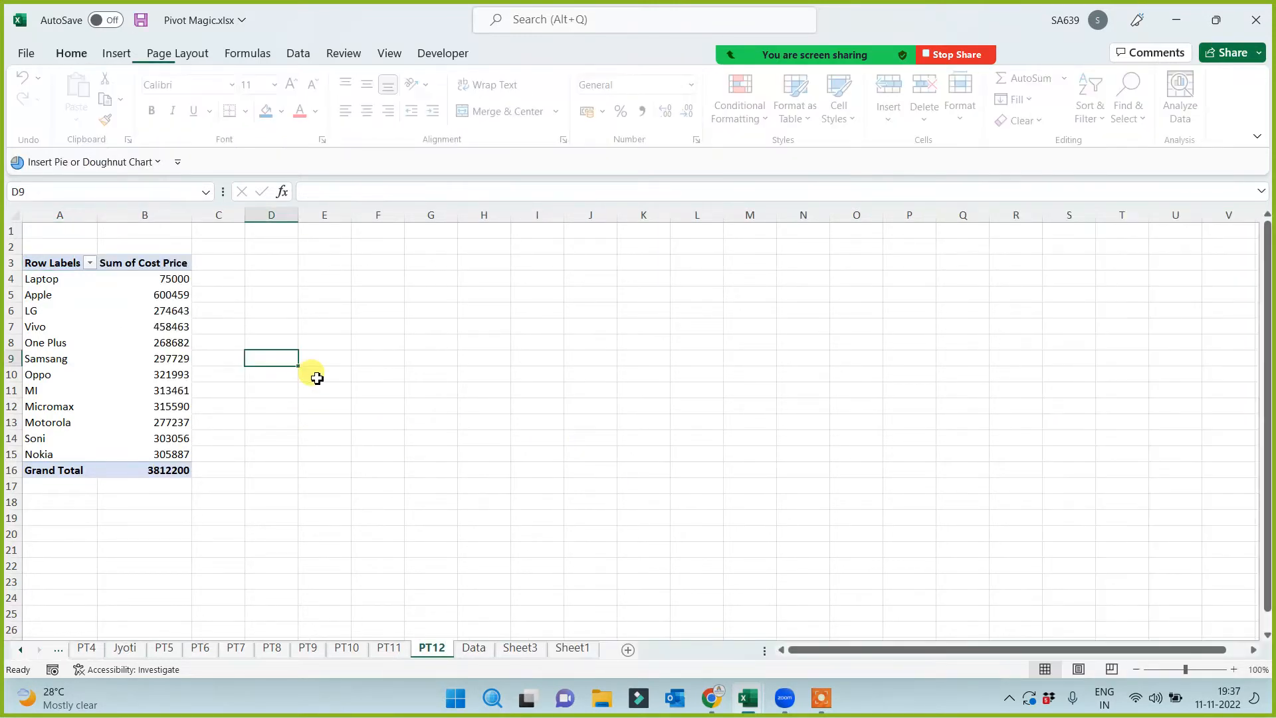
Enter the example prices 100 in cell F1 and 130 in cell G1 beside the PivotTable
ctrl+scroll(345, 379, up, 3)
click(631, 378)
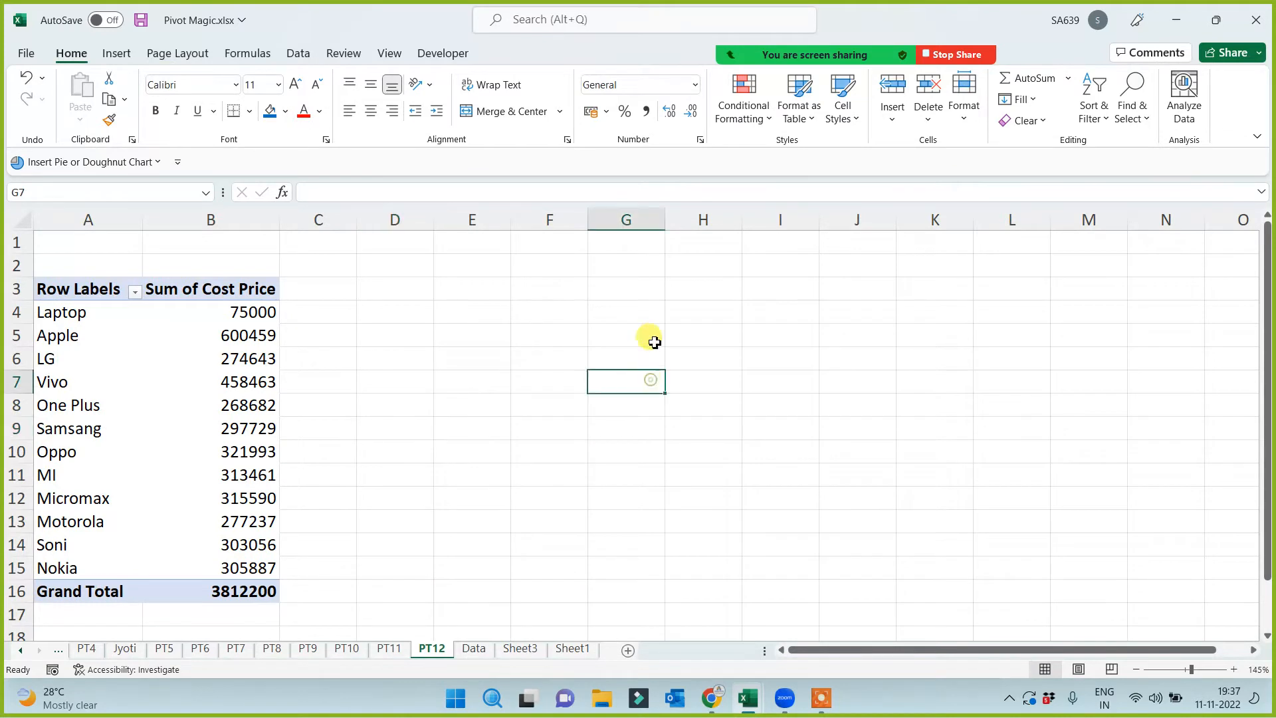
key(ctrl+Up)
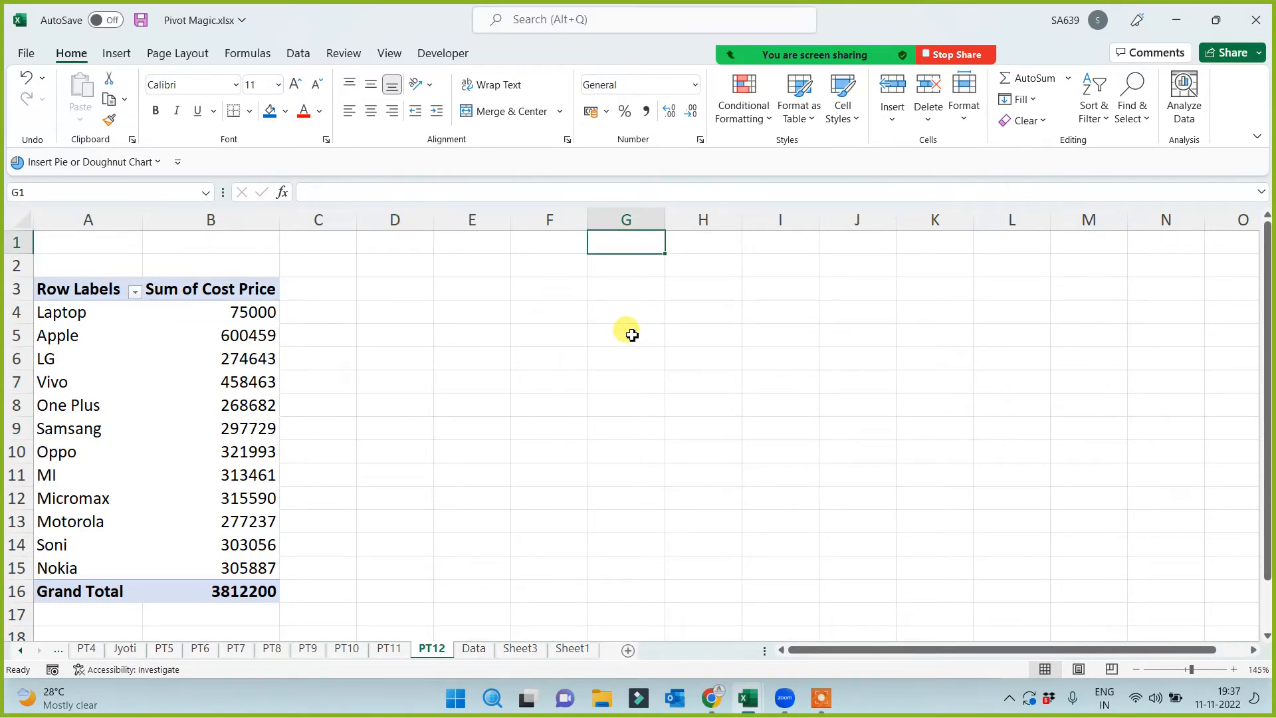
click(233, 314)
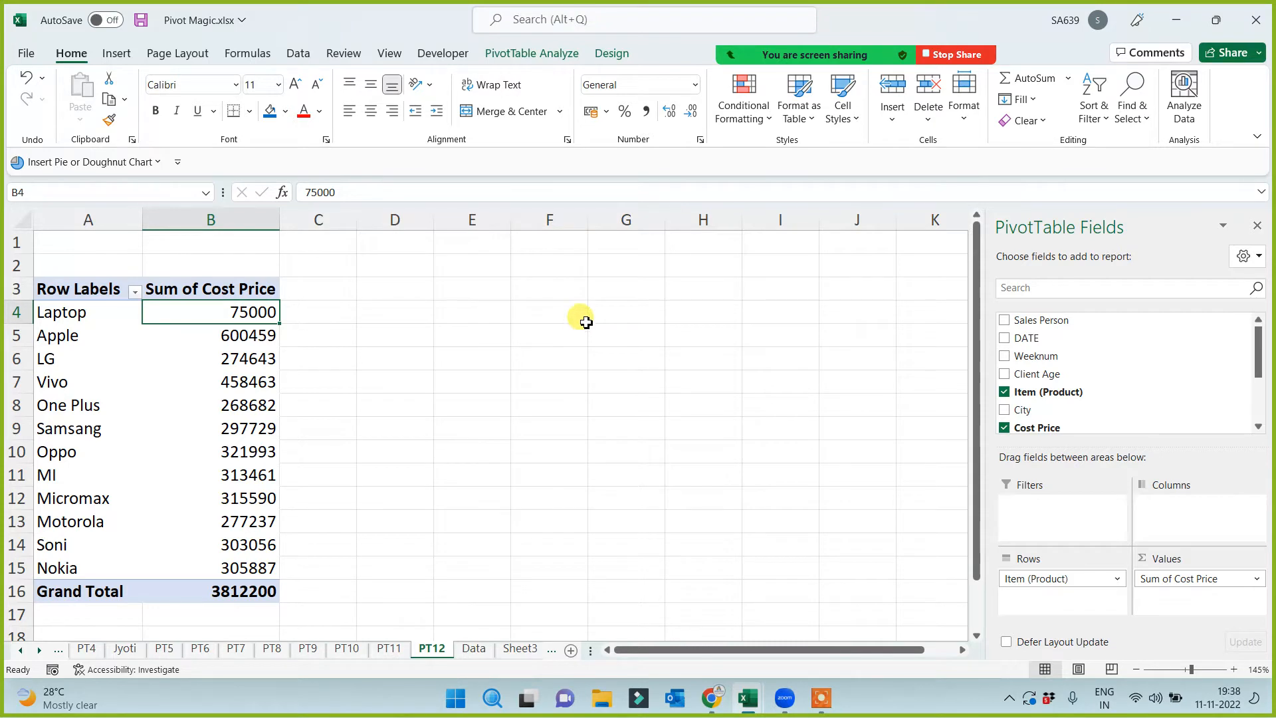
click(571, 243)
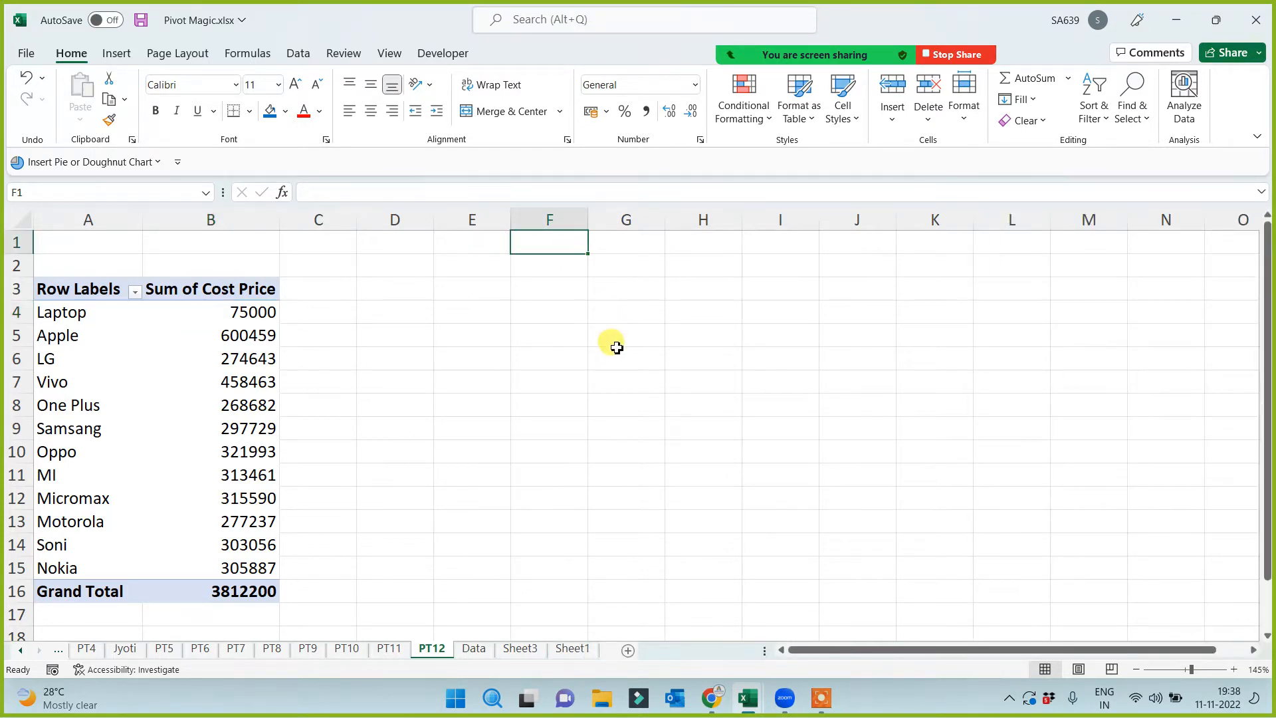
text(1000)
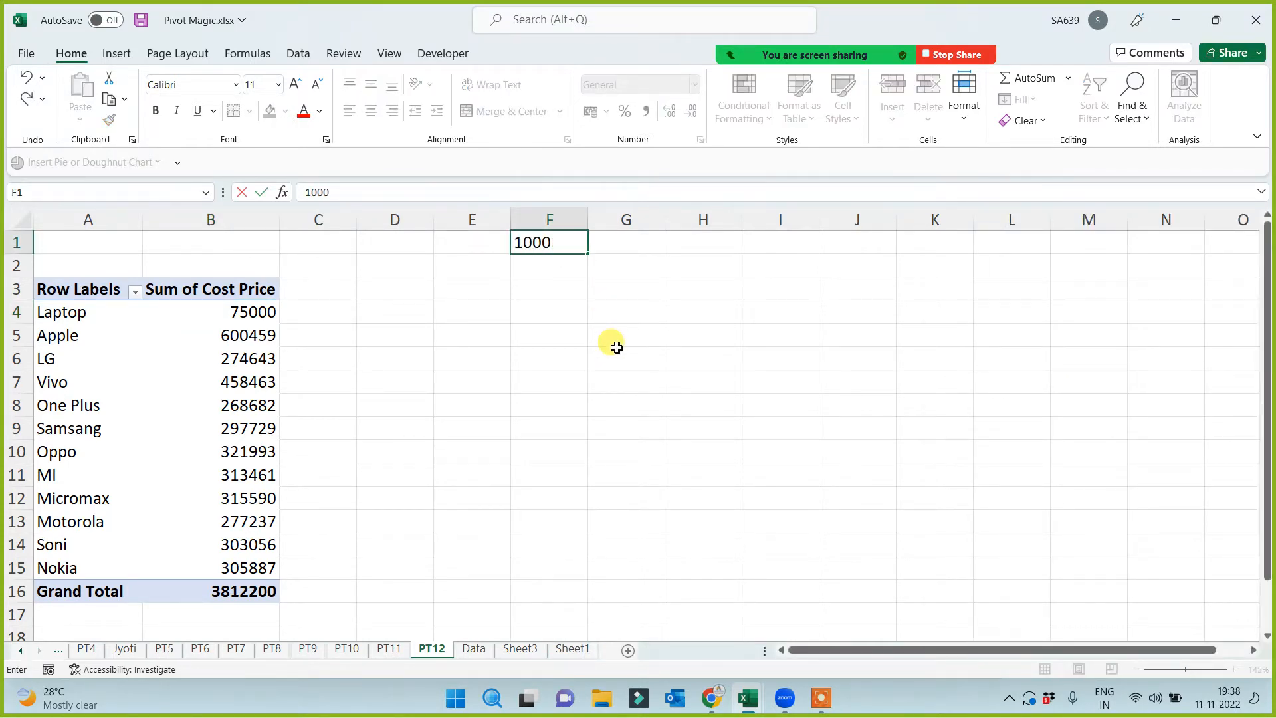
key(BackSpace)
key(Tab)
text(130)
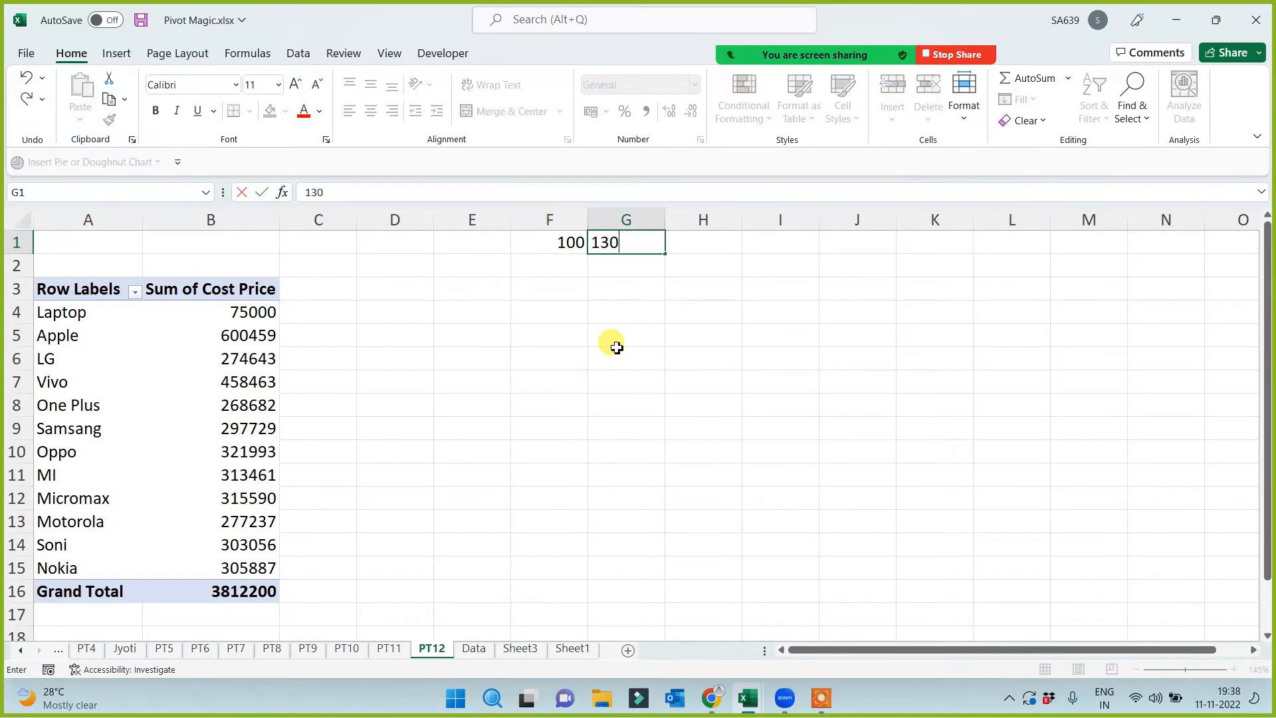
key(Return)
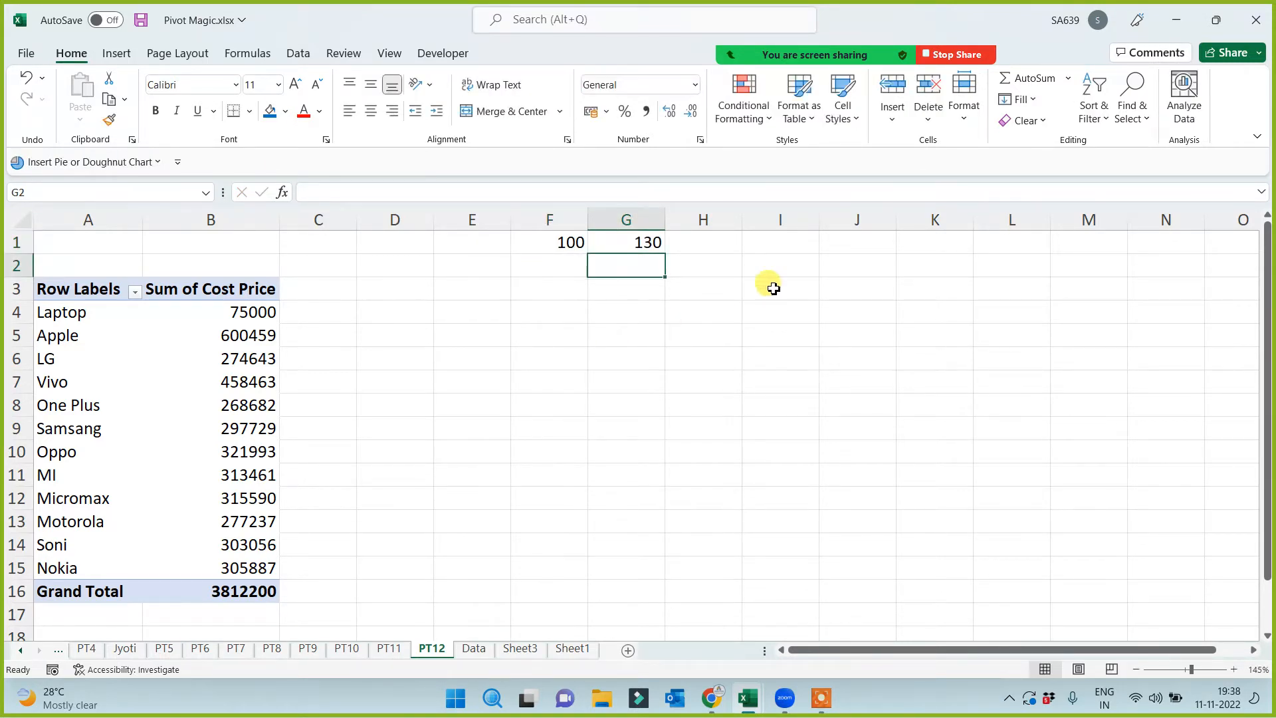
Enter the example markup 30% in cell I1
click(806, 245)
text(30)
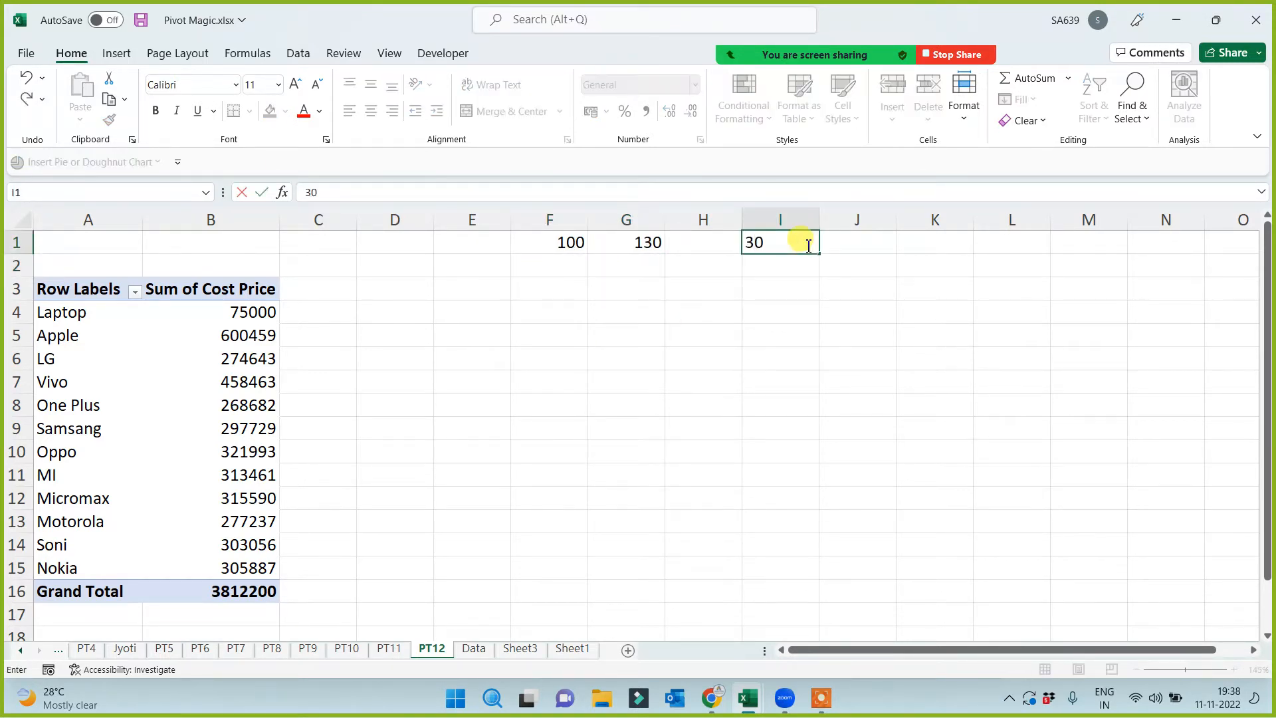
text(%)
key(Return)
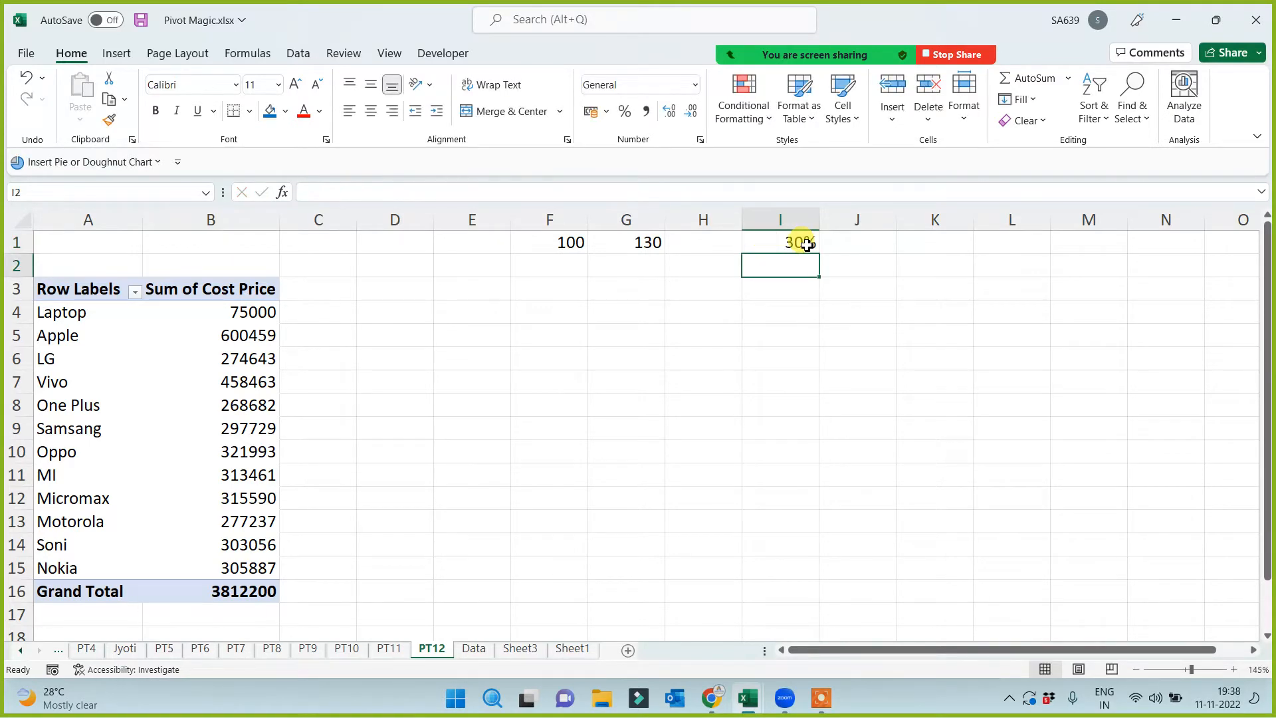
click(786, 293)
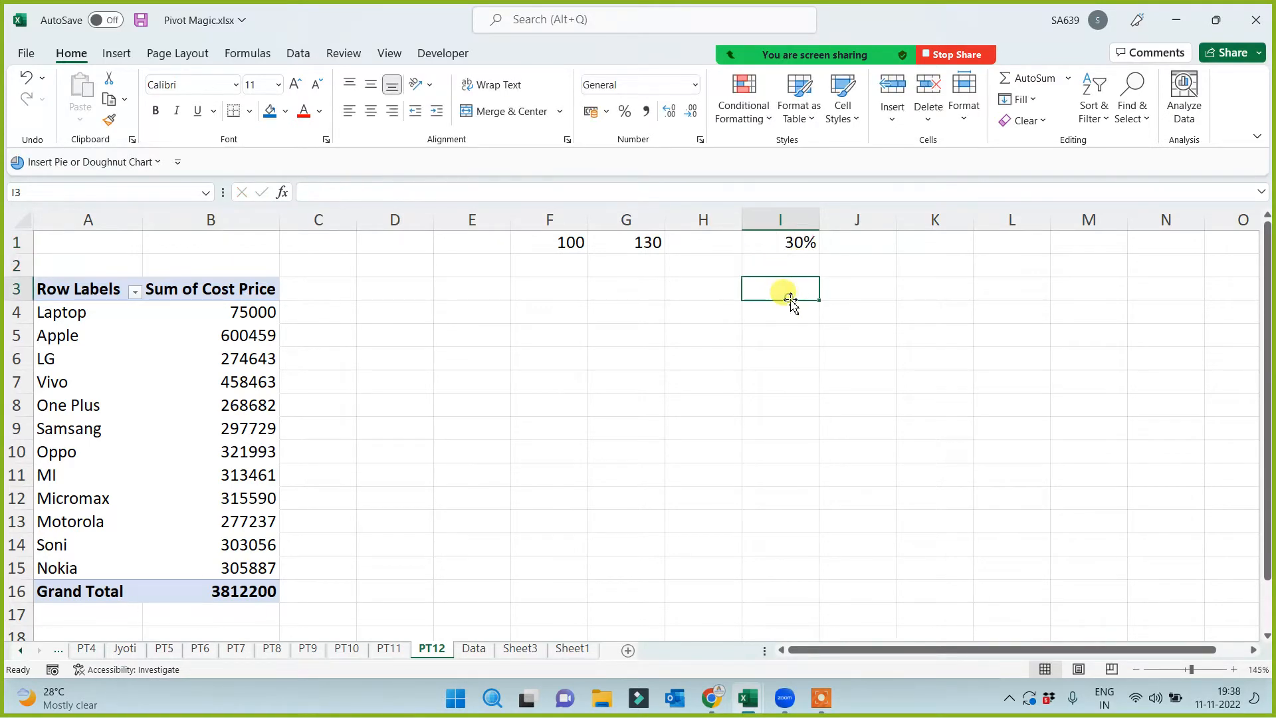
Add a calculated field named MRP to the PivotTable with the formula = 'Cost Price'*130%
click(239, 314)
click(540, 60)
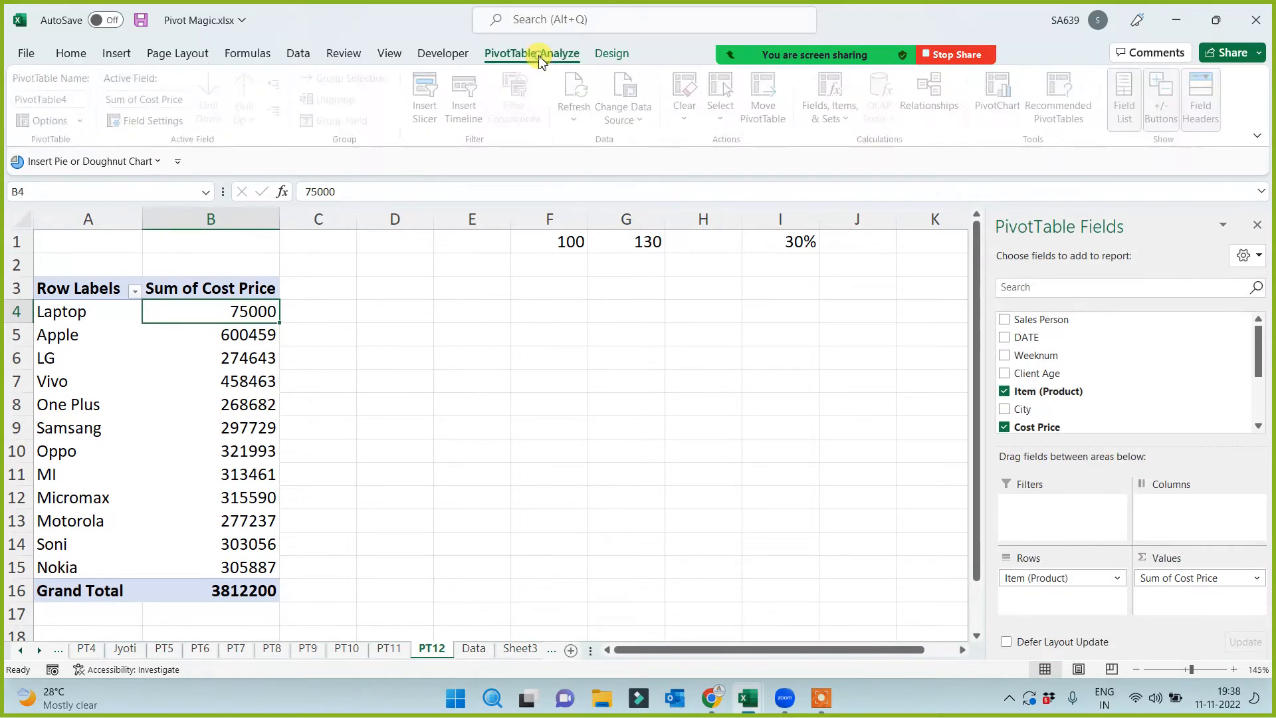
click(833, 113)
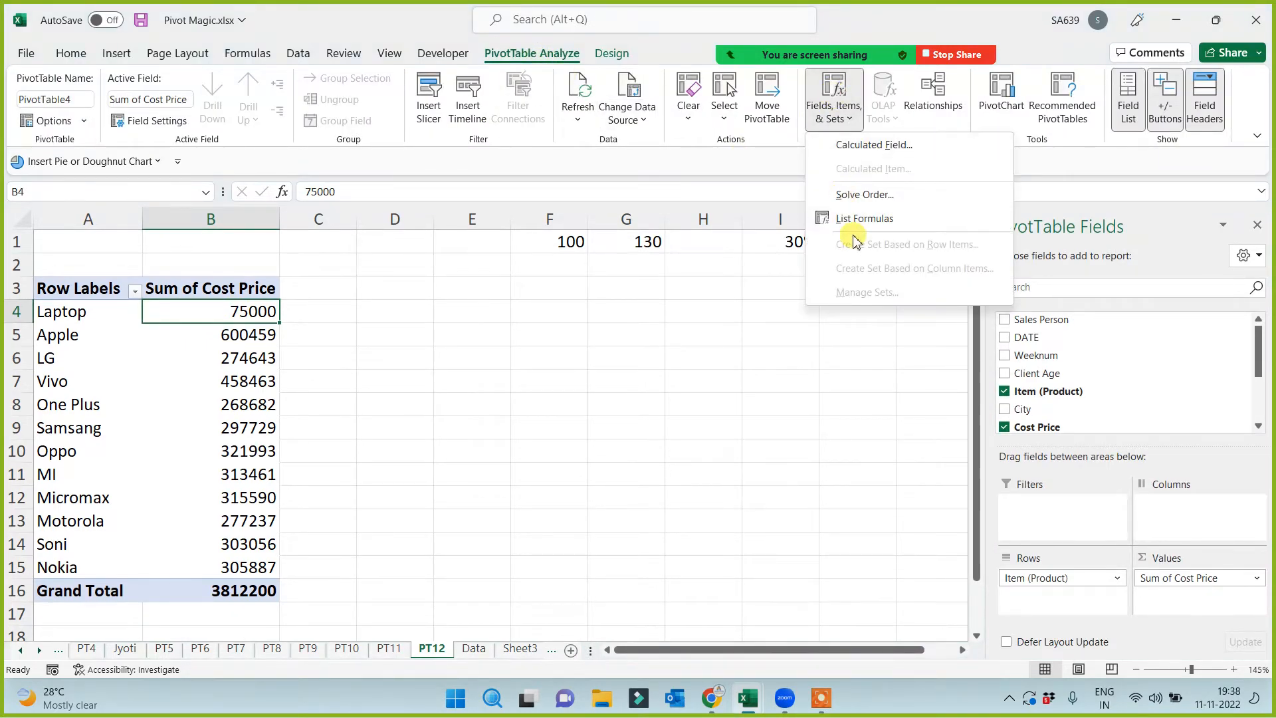
click(864, 145)
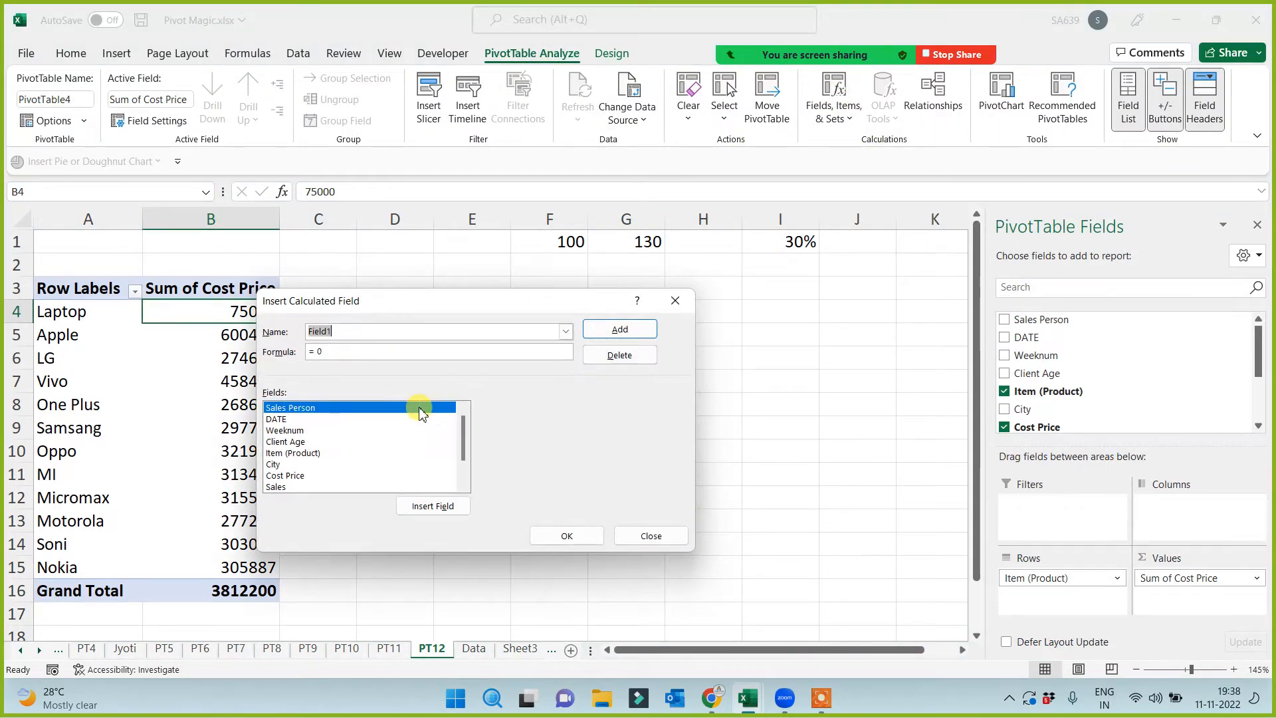
text(MRP)
click(332, 351)
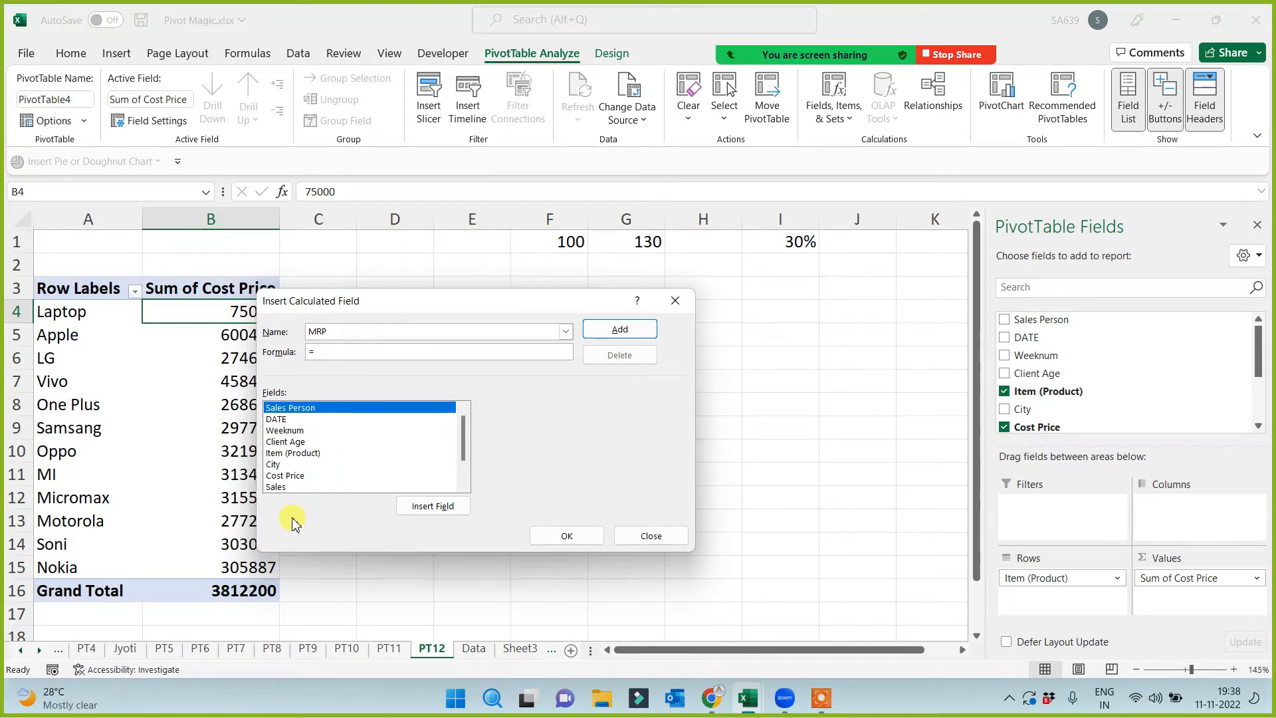
click(285, 476)
click(419, 507)
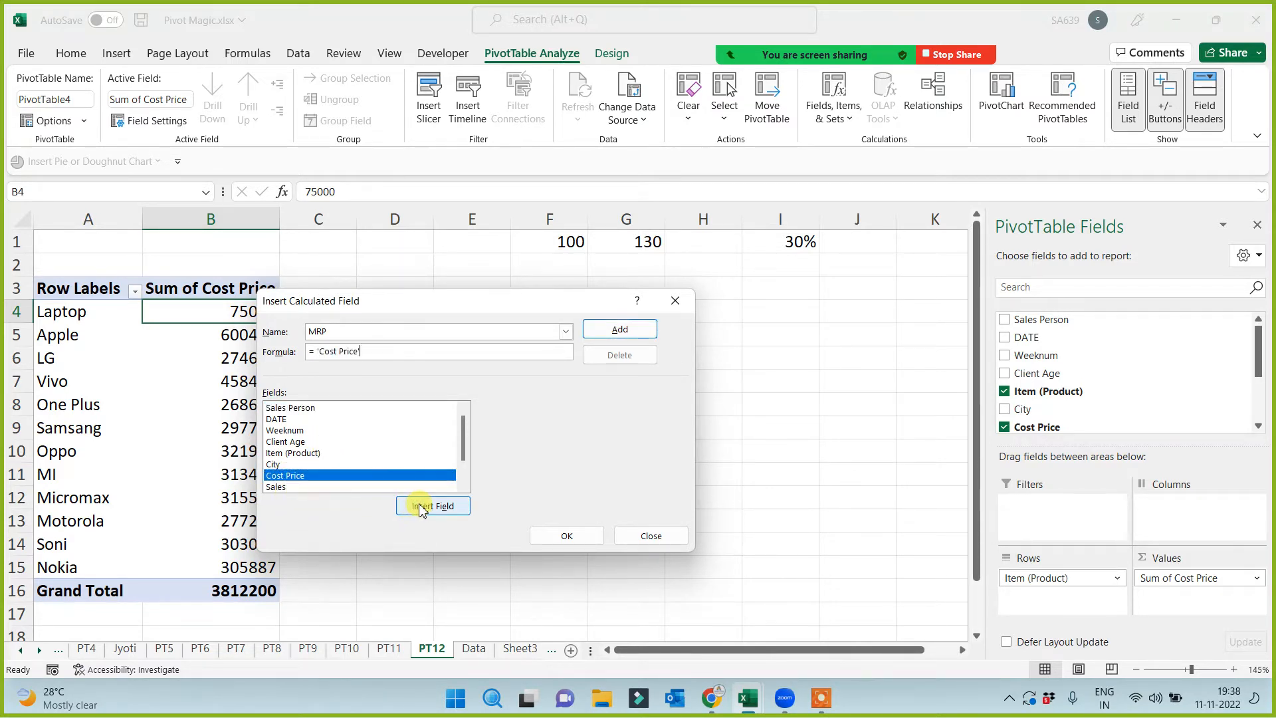
text(*)
text(130%)
click(605, 331)
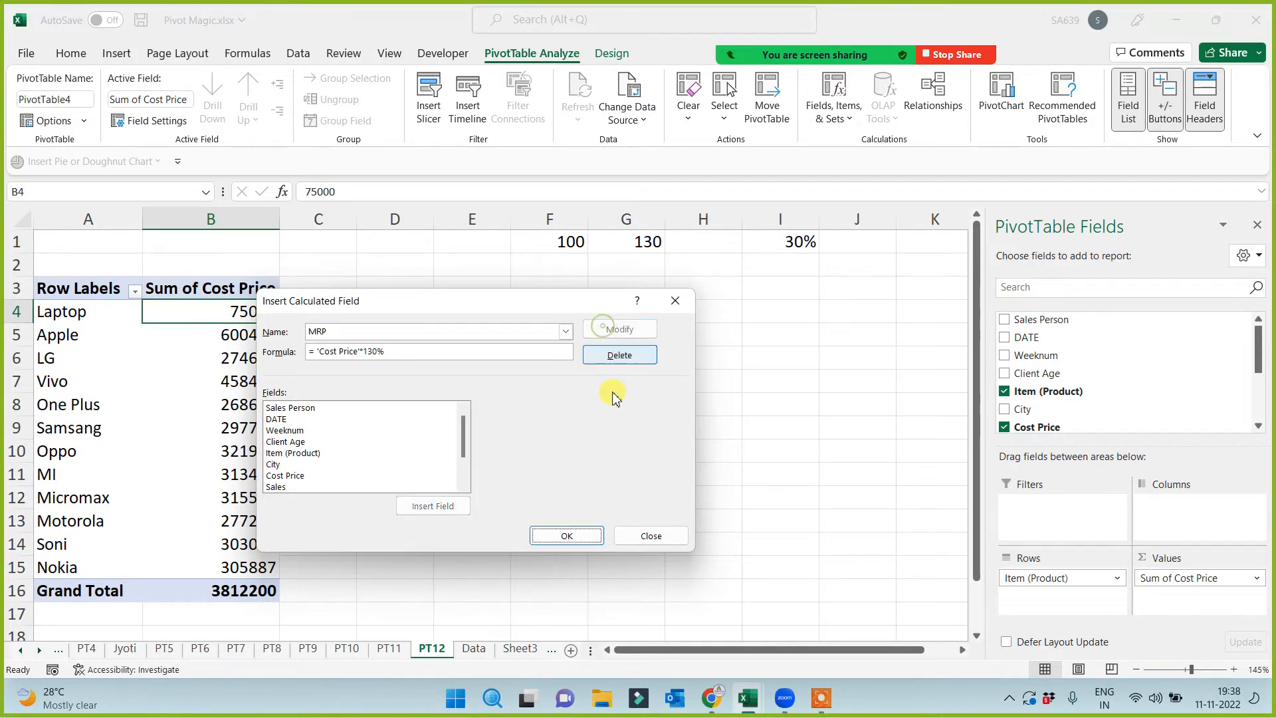
click(576, 534)
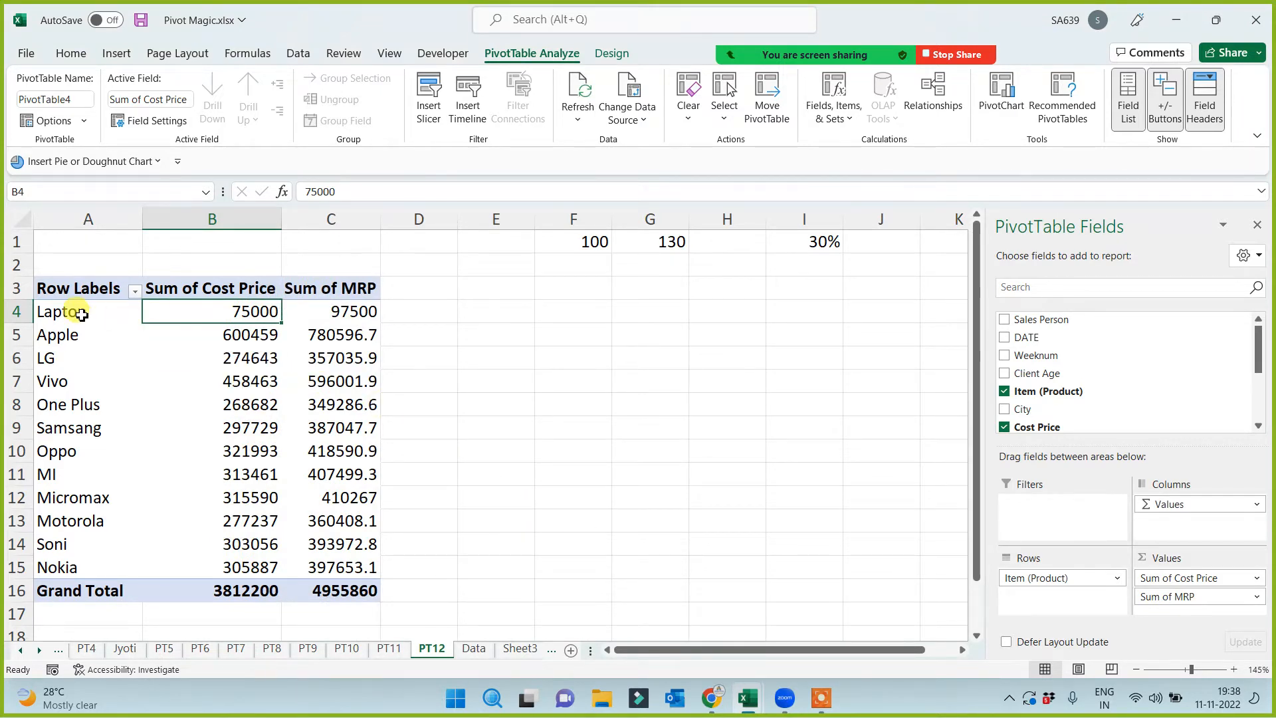
click(342, 310)
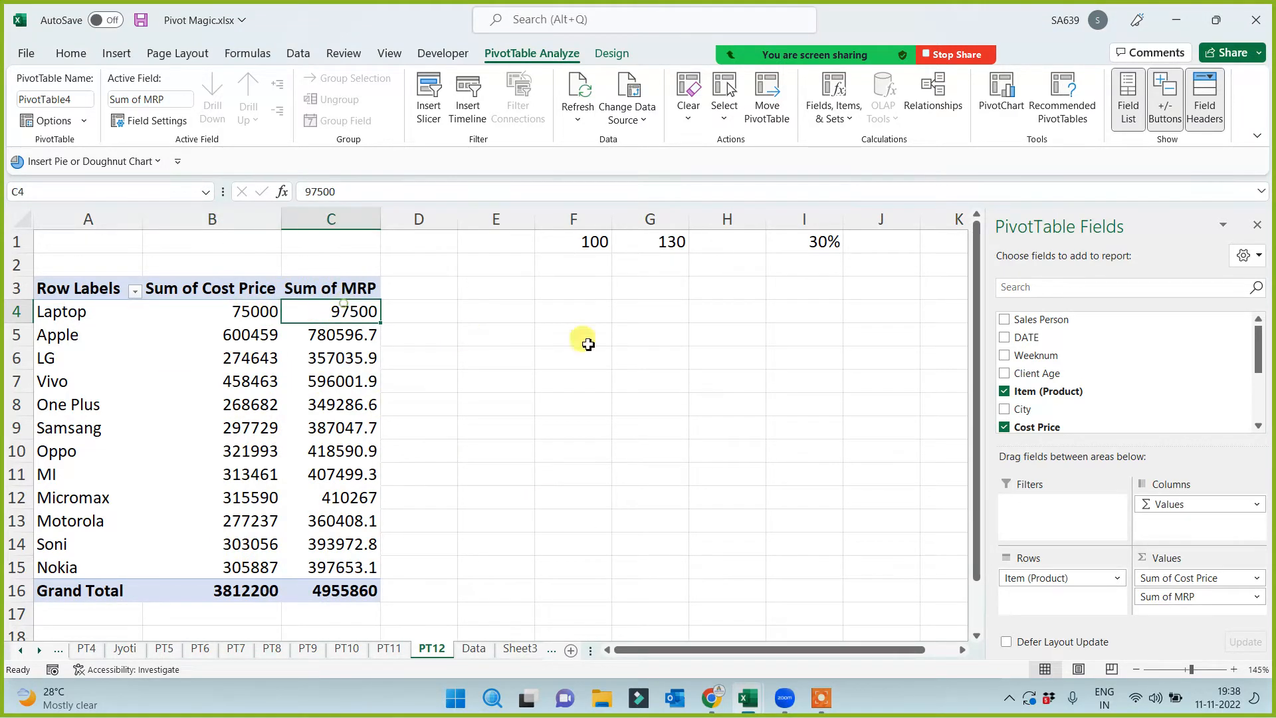
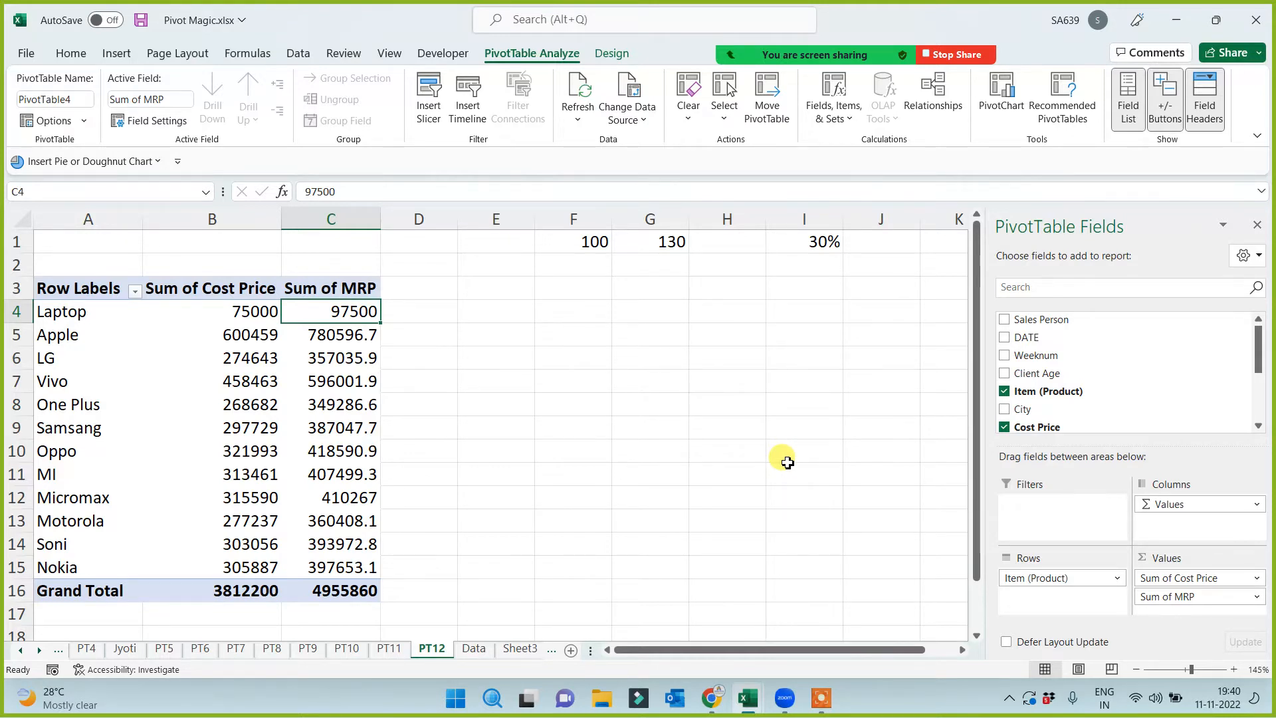
On the Data sheet, copy the blue formatting of the "use of group and ungroup" topic onto the "dynamic range selecton" topic
click(477, 651)
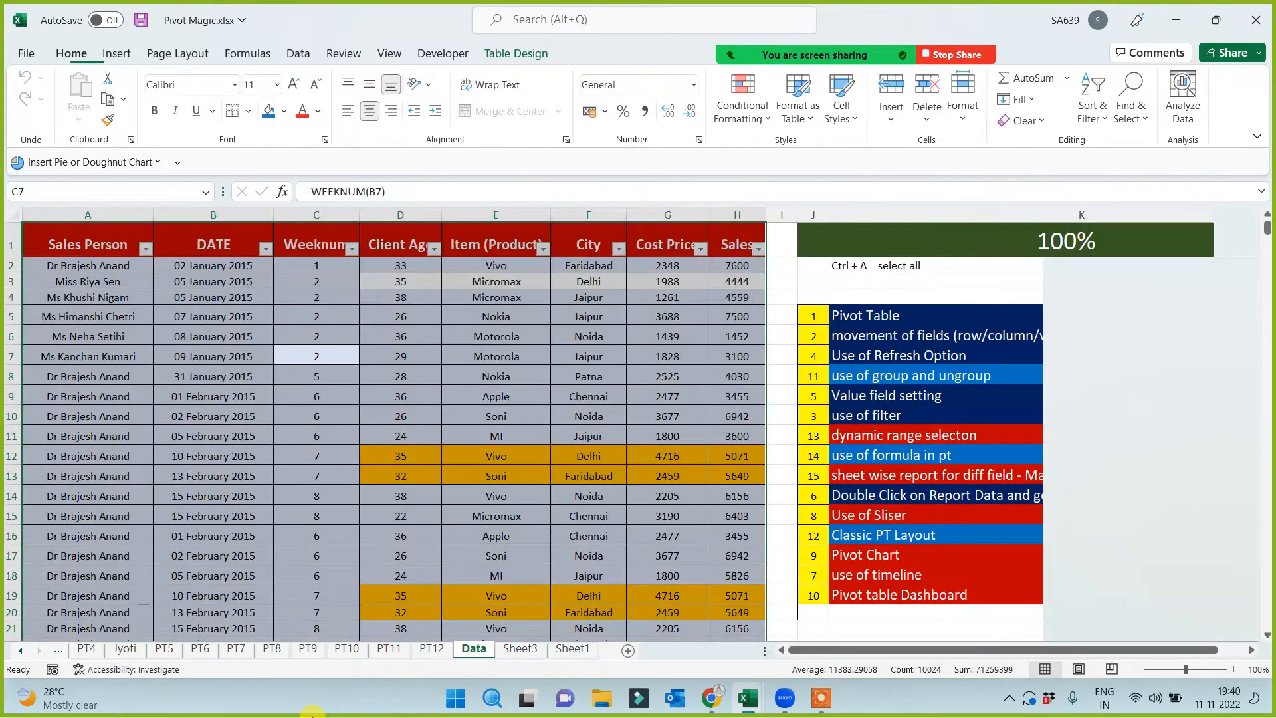
click(1093, 478)
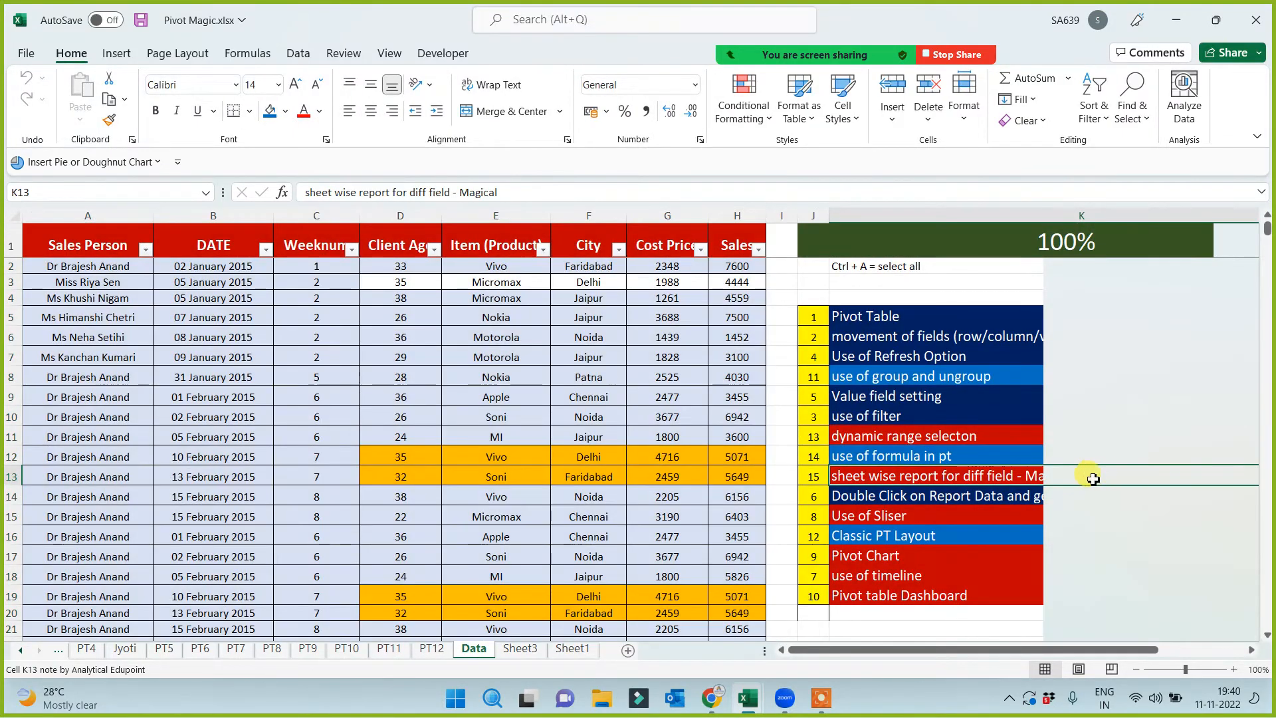
click(910, 436)
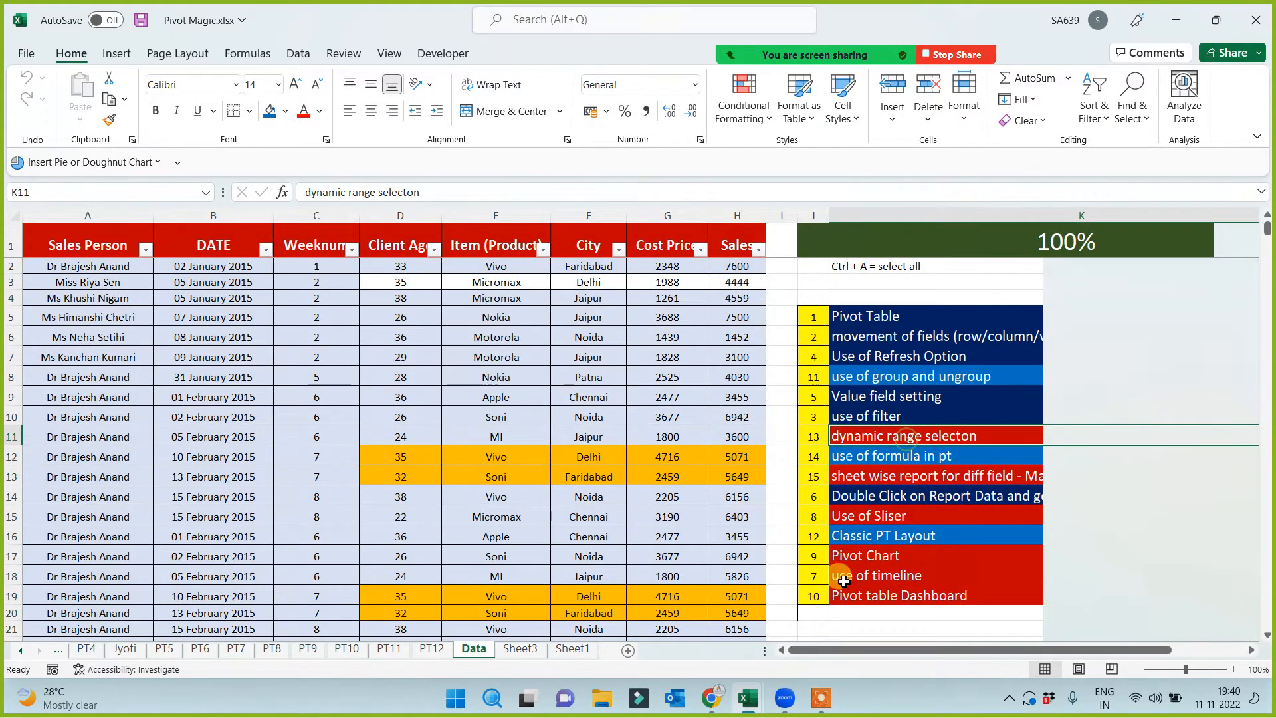
click(894, 388)
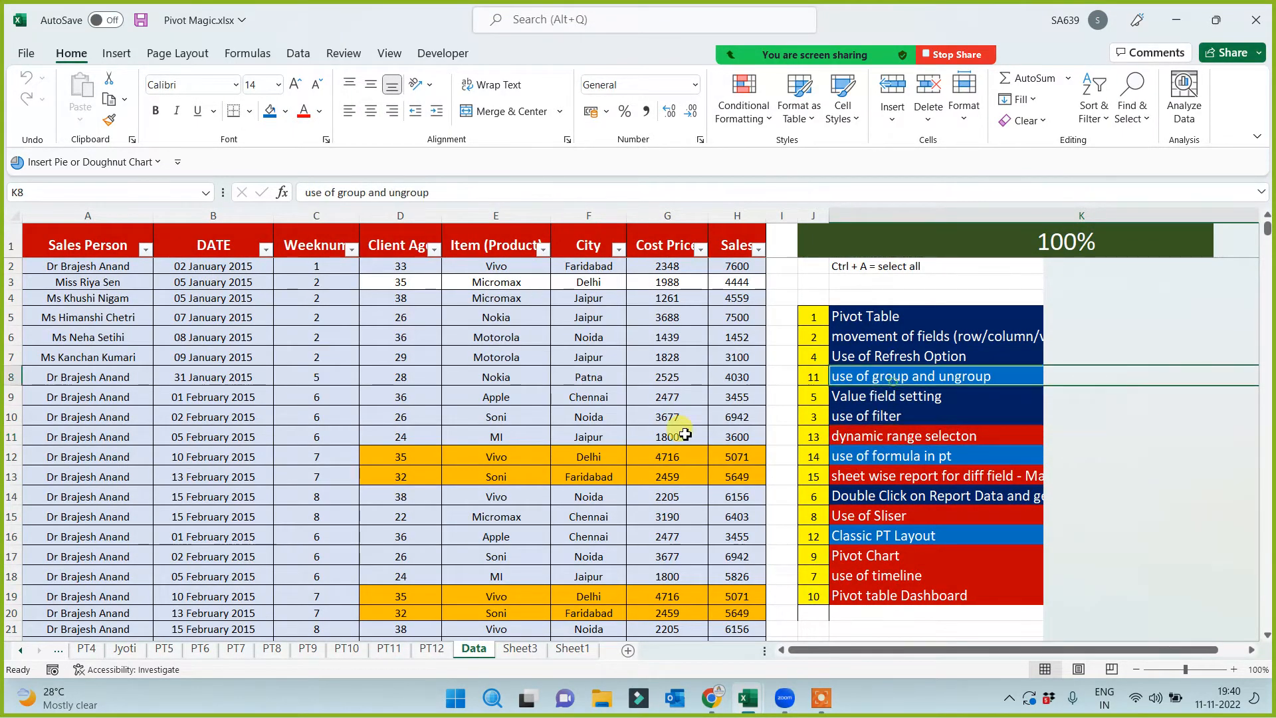
click(110, 119)
click(882, 437)
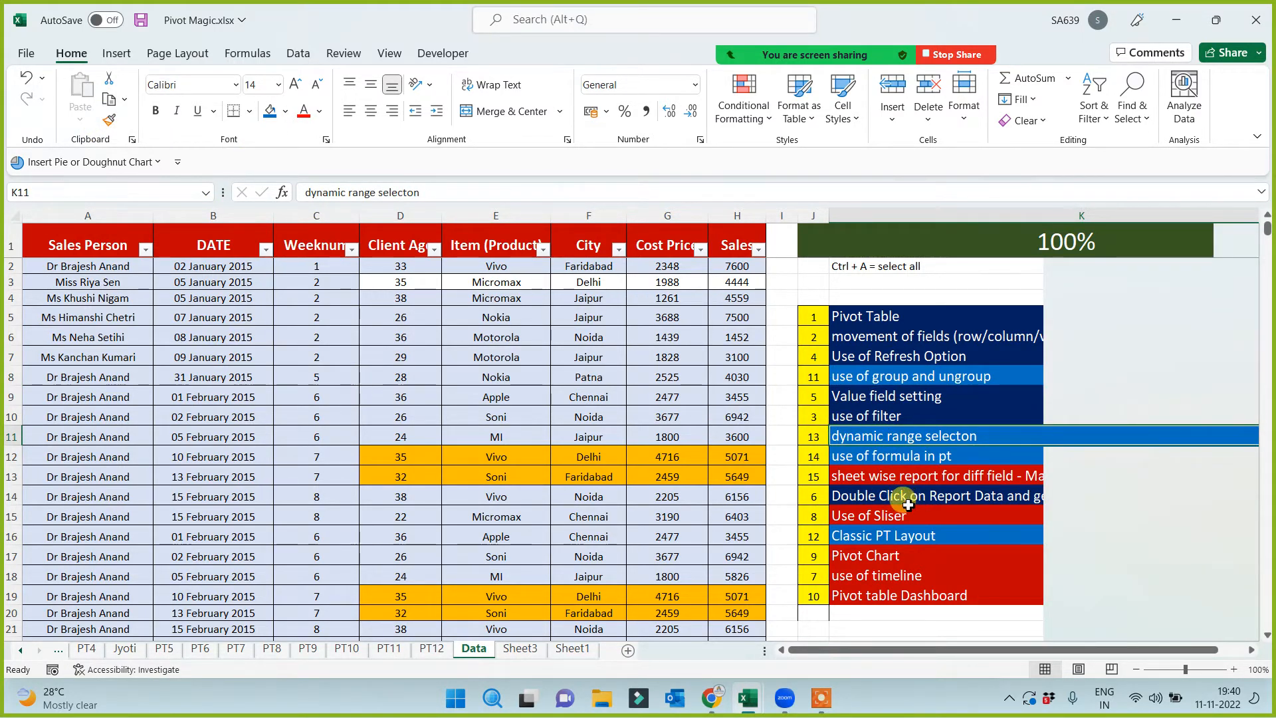
click(1124, 503)
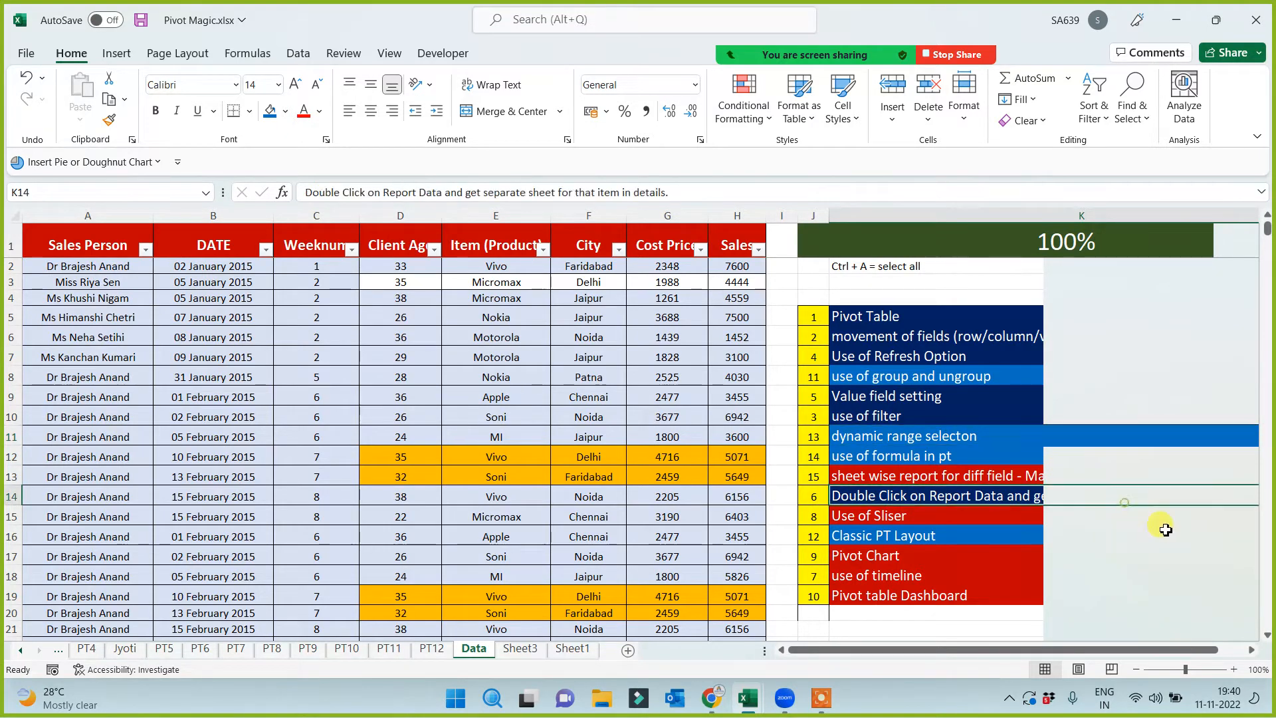
click(1092, 591)
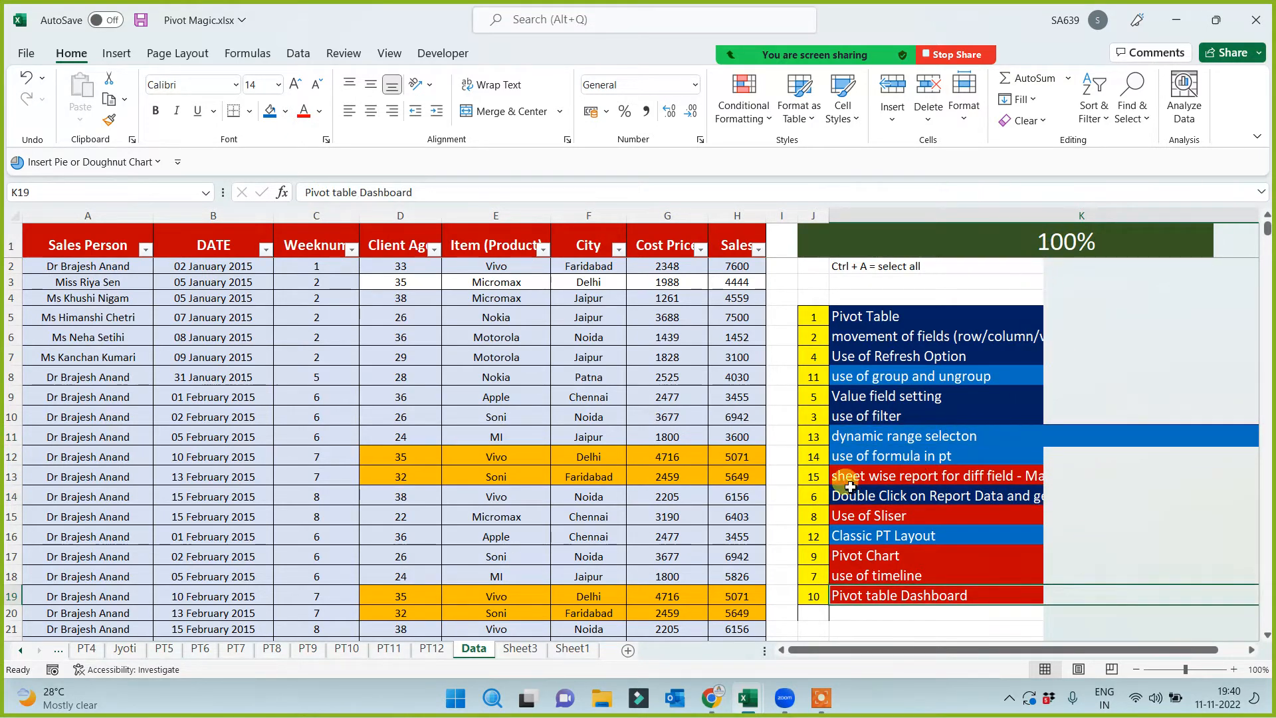
Convert the Data sheet's Table53 to a normal range
click(525, 518)
click(191, 454)
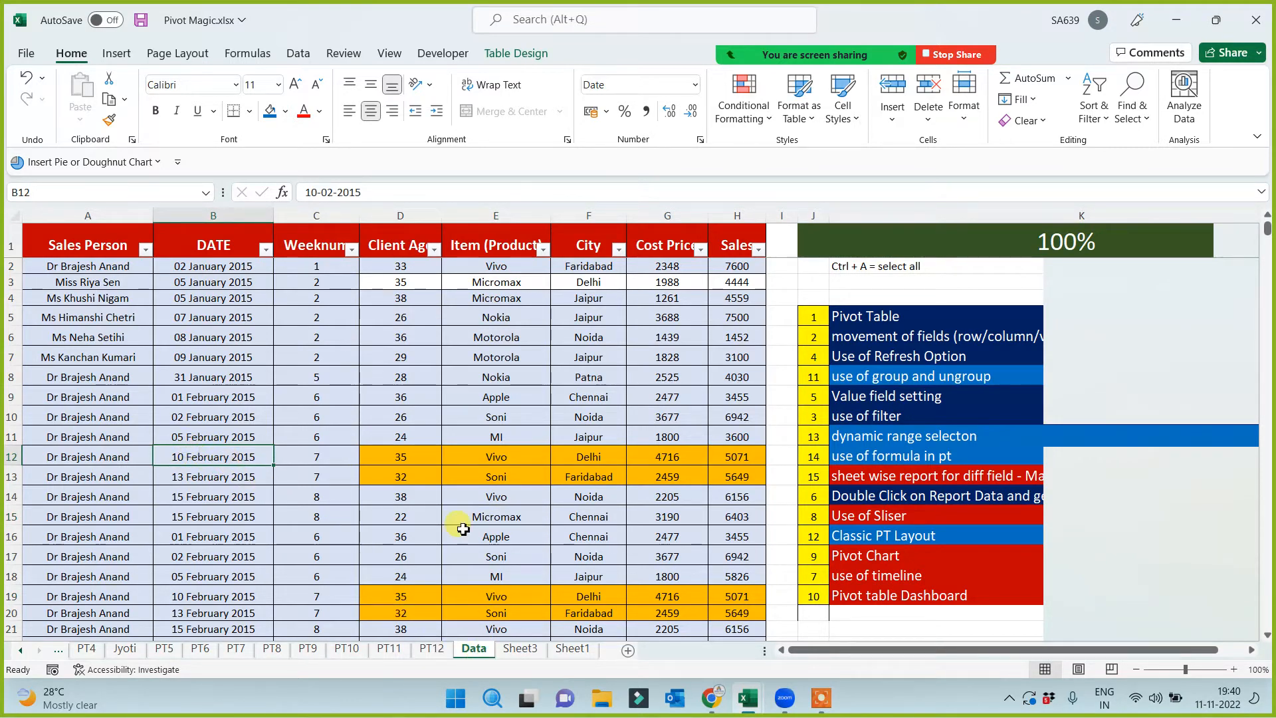
click(400, 497)
key(ctrl+a)
key(ctrl+a)
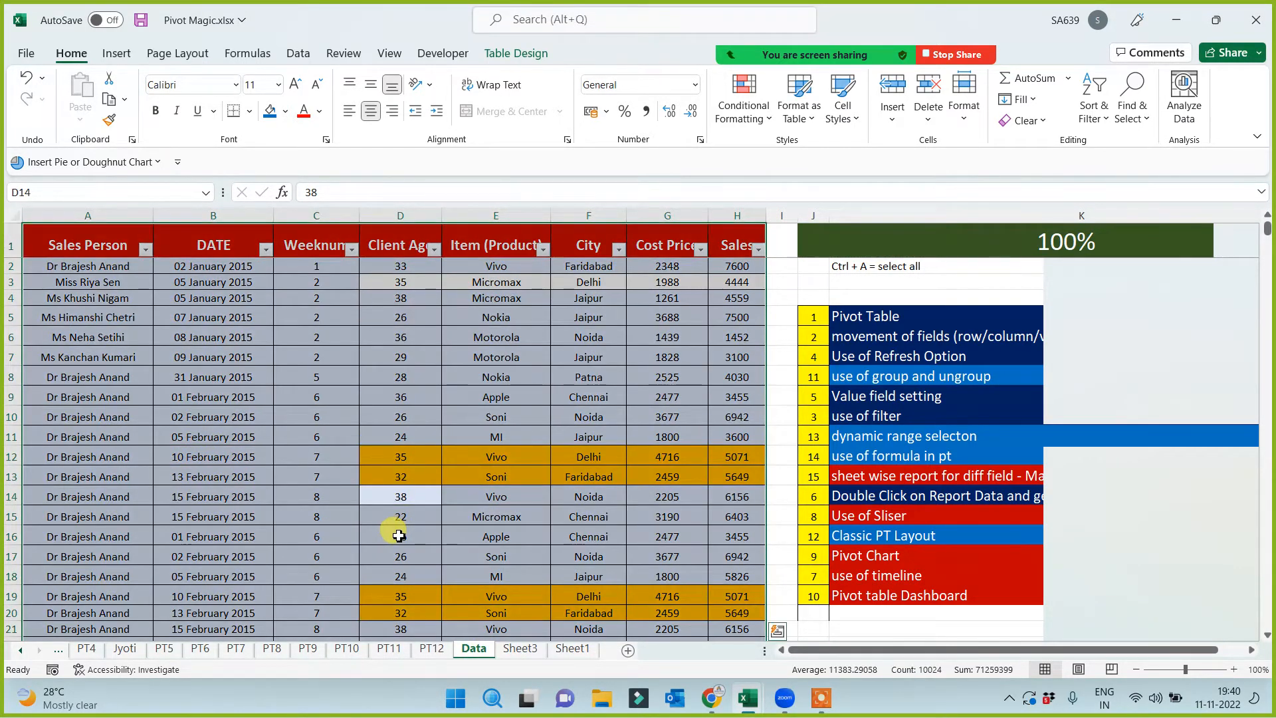
click(506, 53)
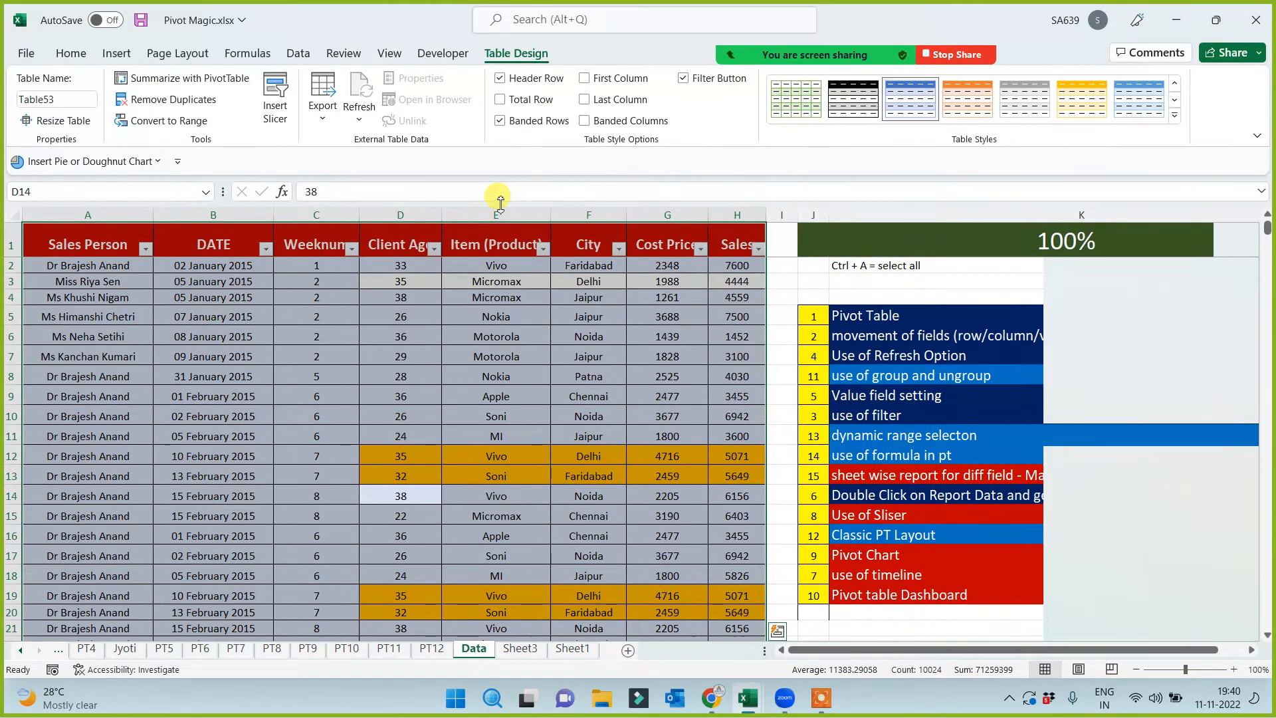
click(153, 121)
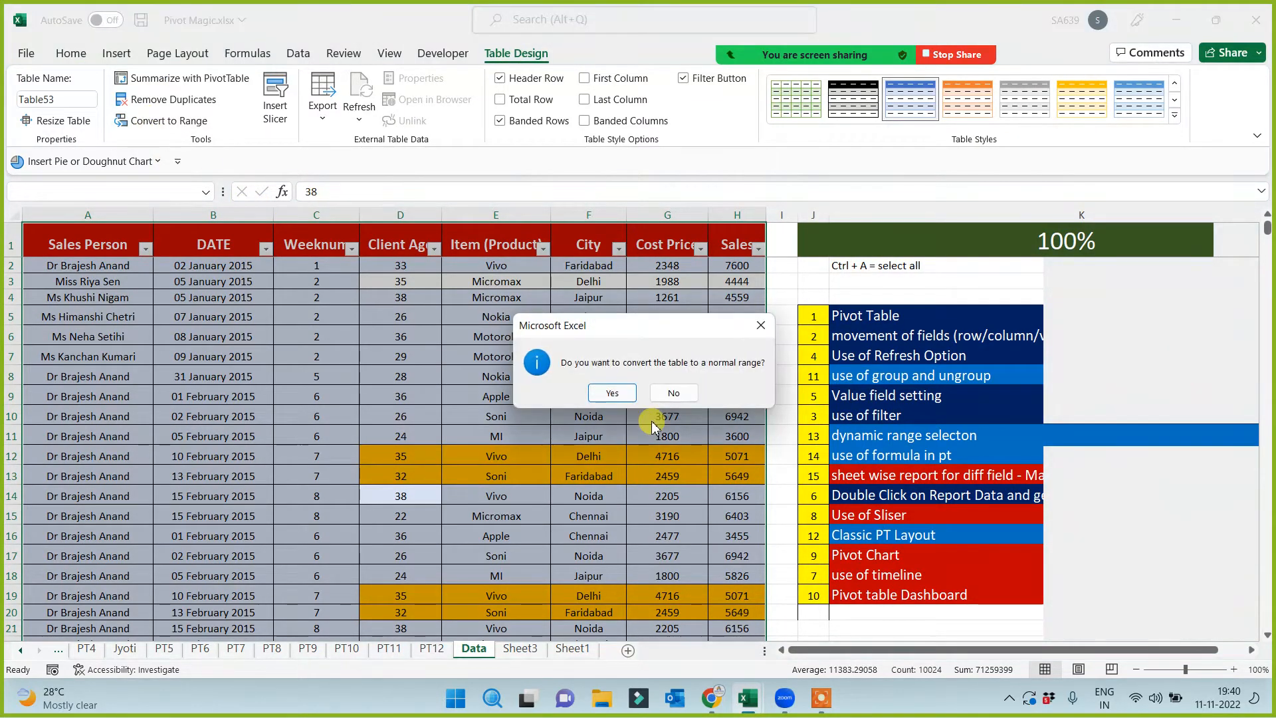
click(612, 393)
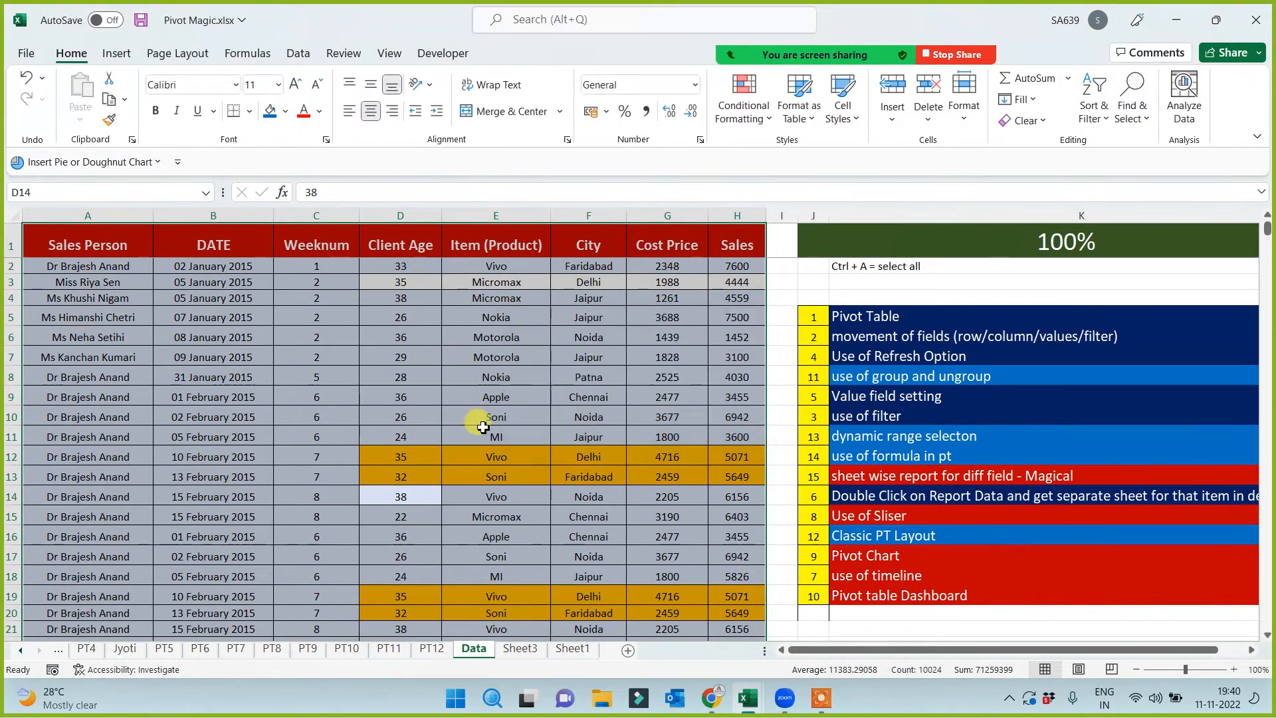
Insert a PivotTable from the Data sheet's range on a new worksheet and rename that sheet as PT13
click(115, 54)
click(40, 86)
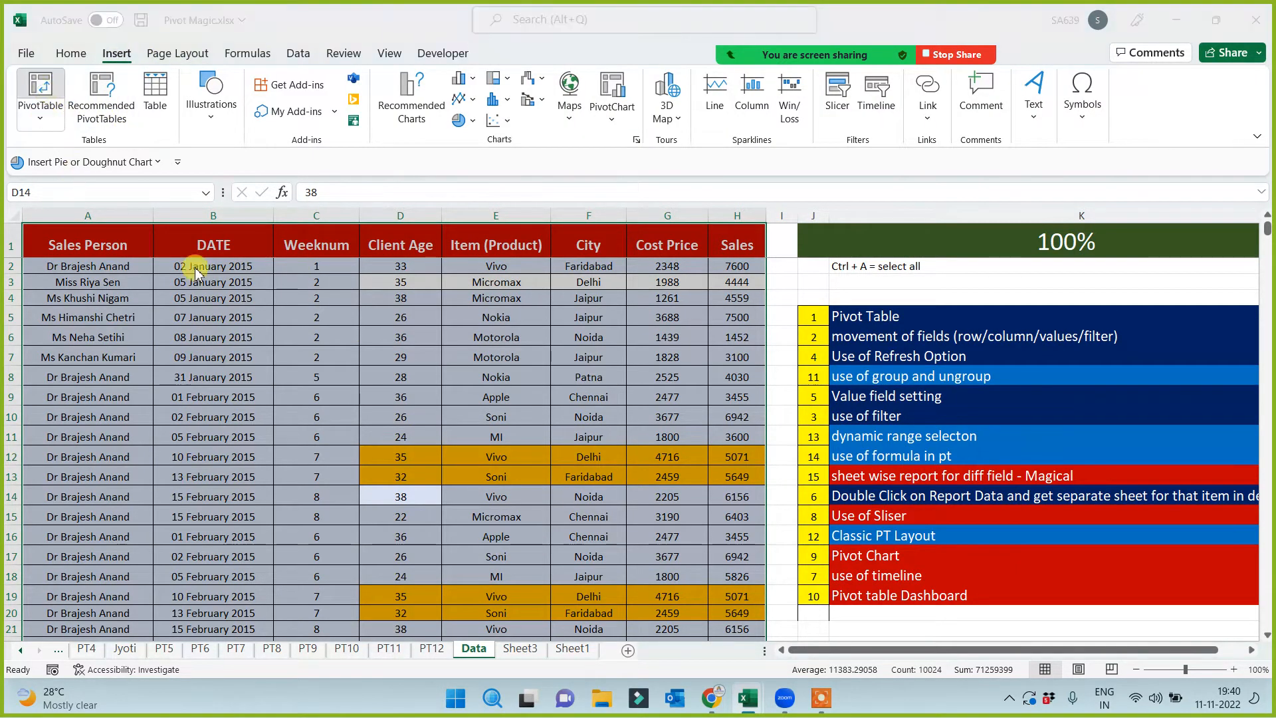
click(534, 536)
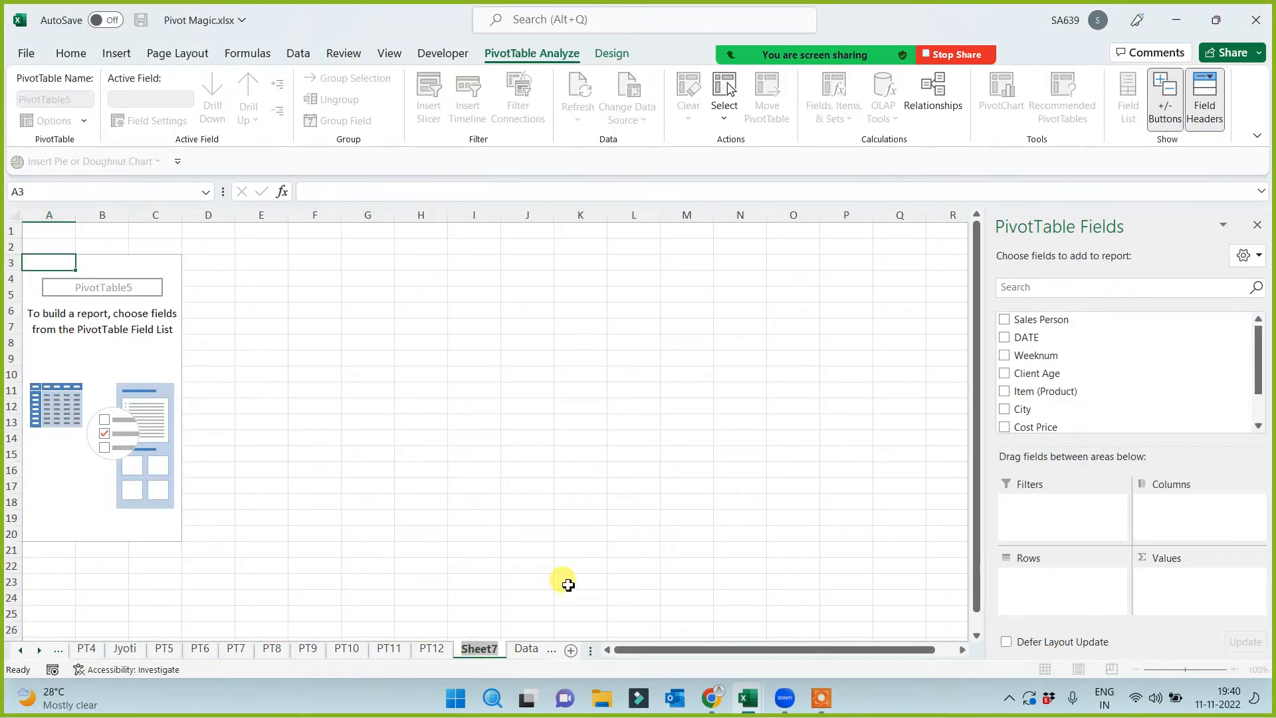
text(PT13)
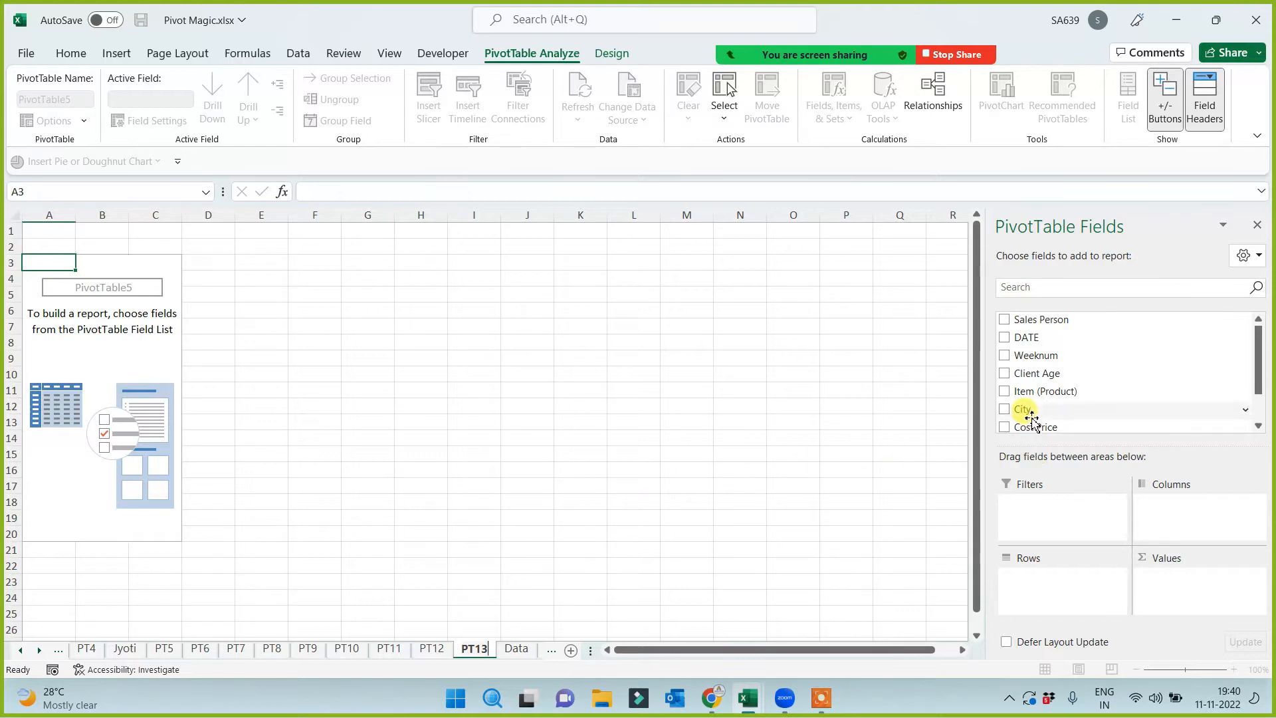
Build the PT13 PivotTable with City as the row field and the sum of Sales as the values
drag(1023, 409, 1043, 582)
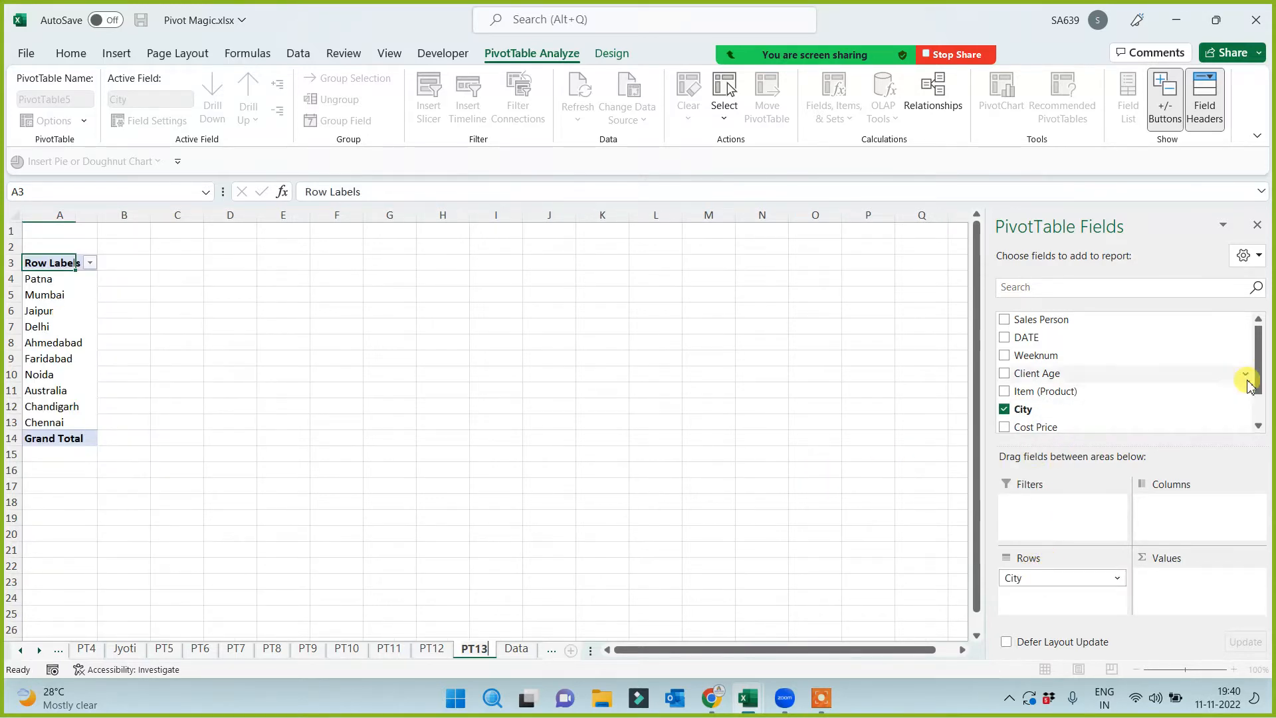
scroll(1259, 375, down, 3)
drag(1036, 402, 330, 464)
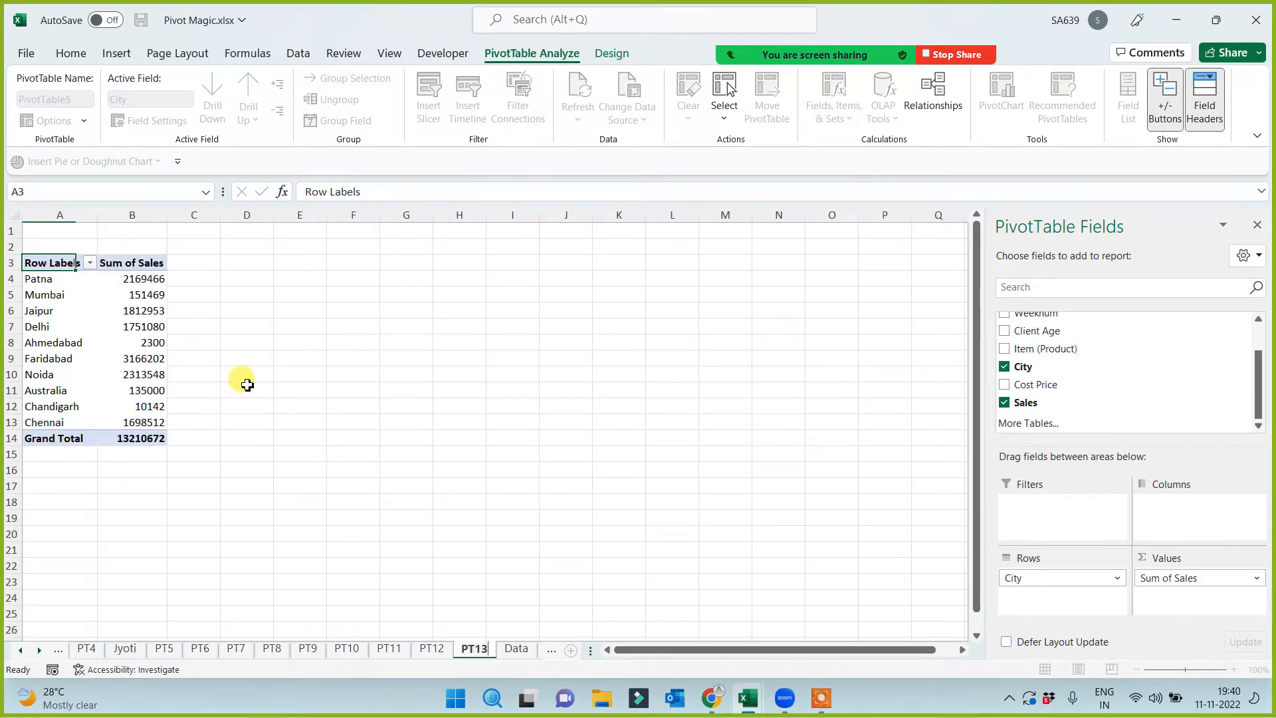
click(245, 405)
scroll(242, 410, up, 5)
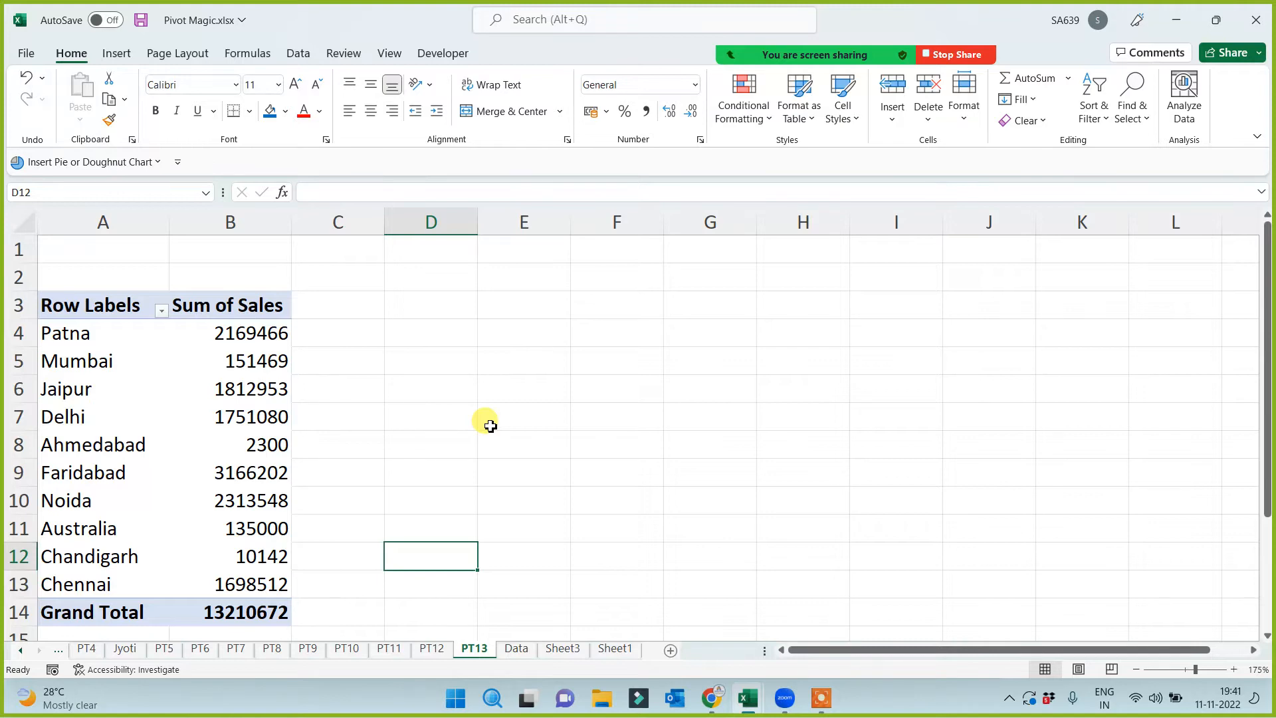
On the Data sheet, change the Sales value in cell H1238 to 10000
click(516, 649)
click(733, 394)
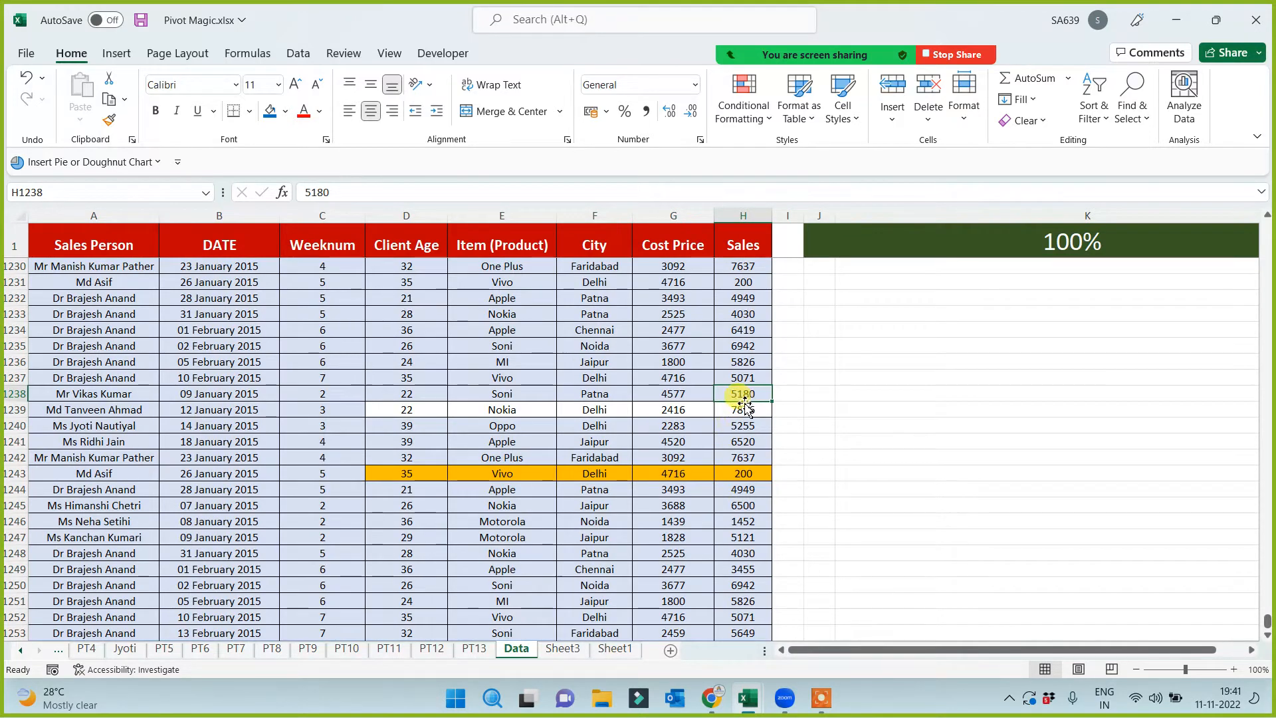
text(10000)
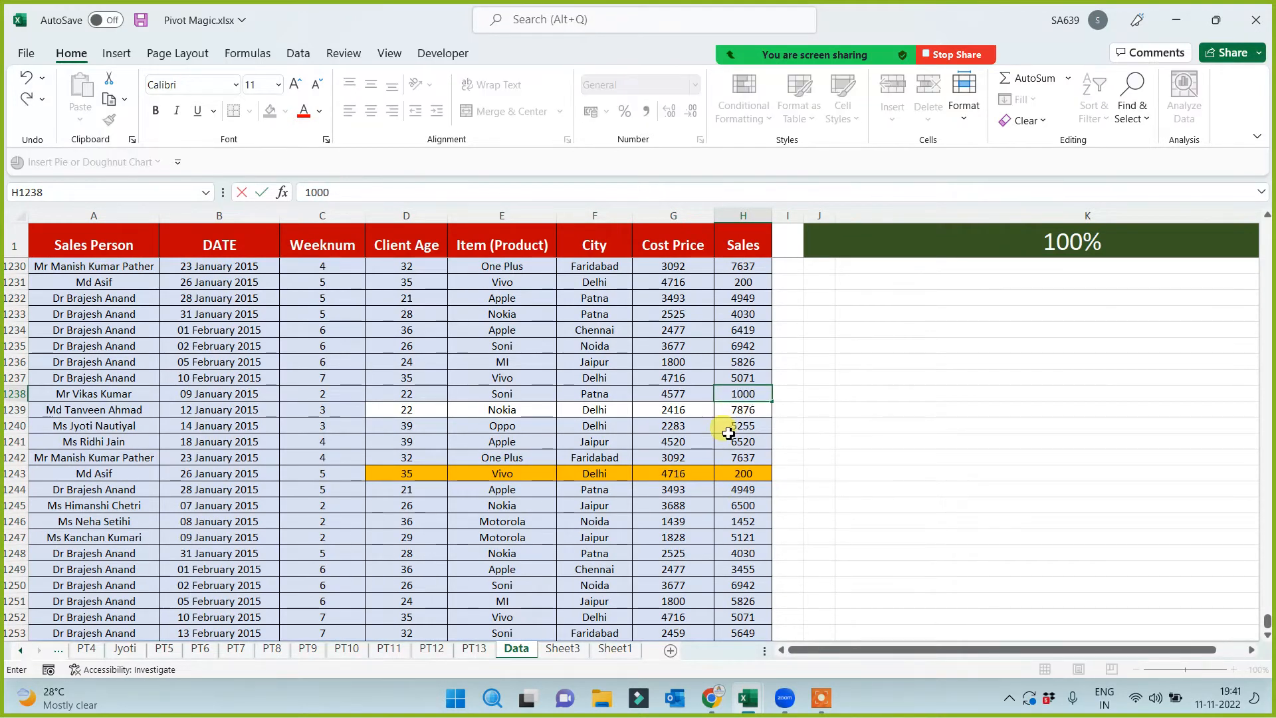
click(694, 442)
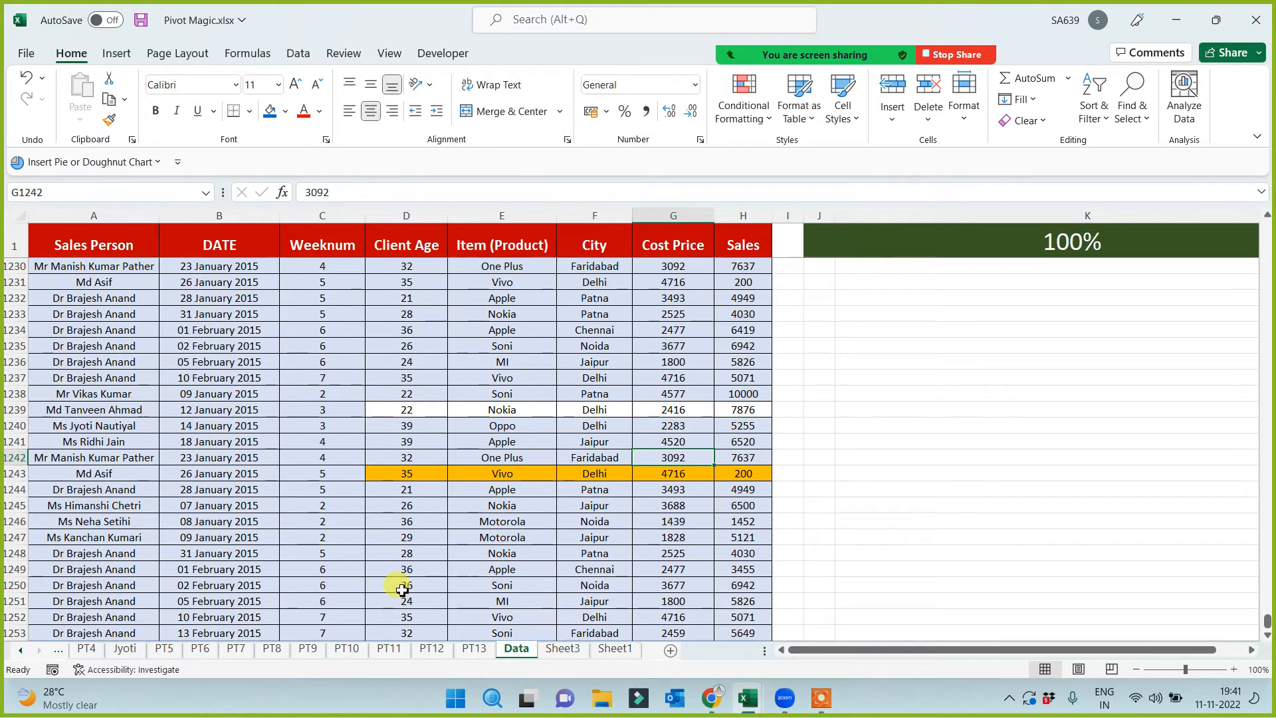
Refresh the city PivotTable on the PT13 sheet to pick up the edited source data
click(473, 648)
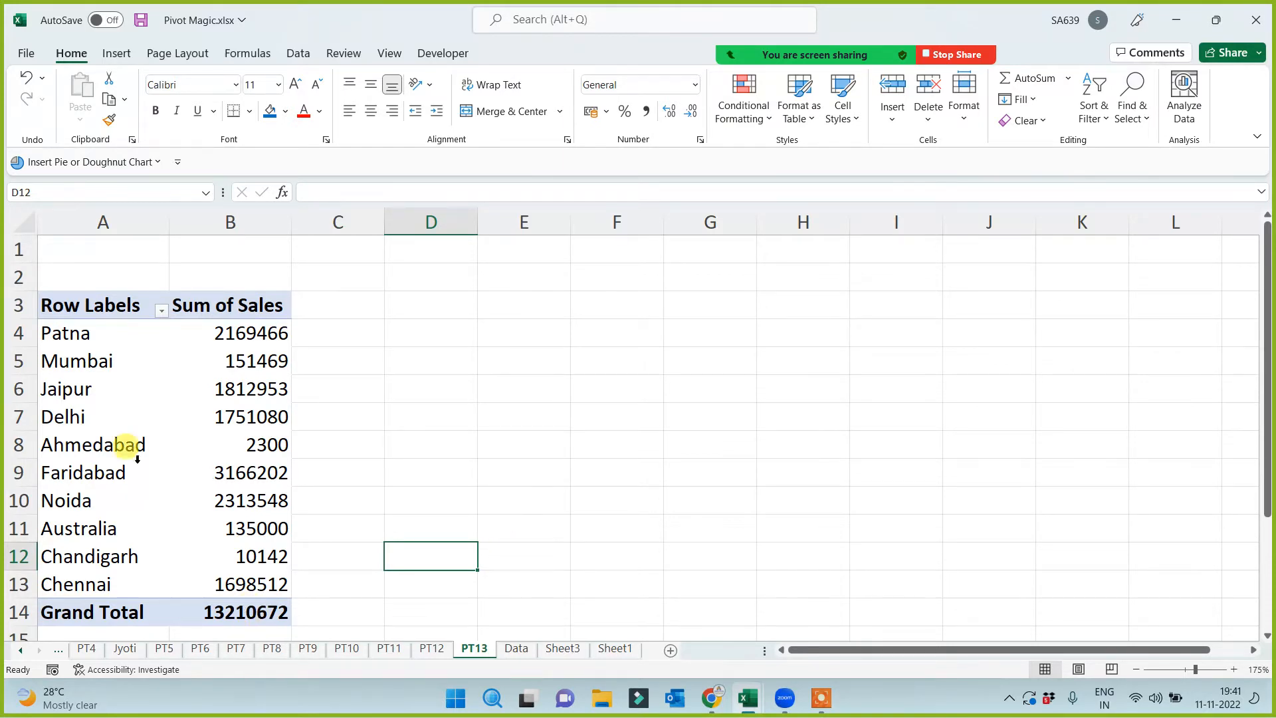
right_click(136, 416)
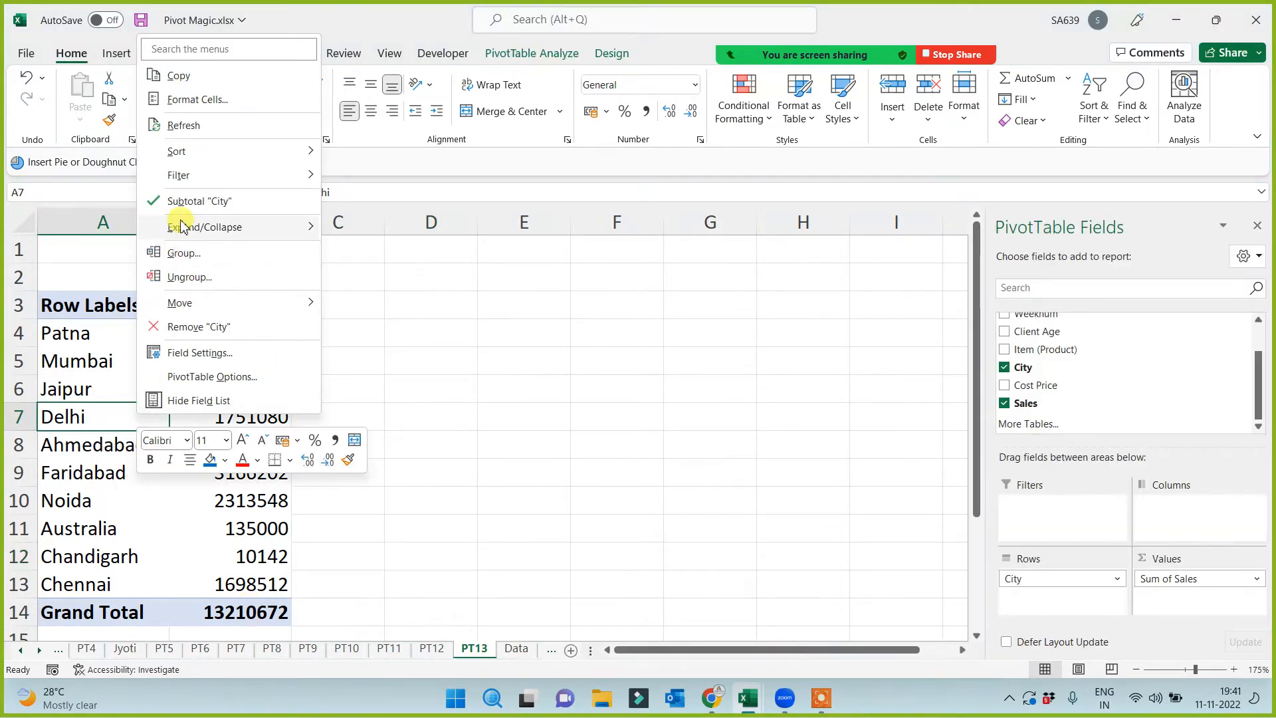
click(185, 124)
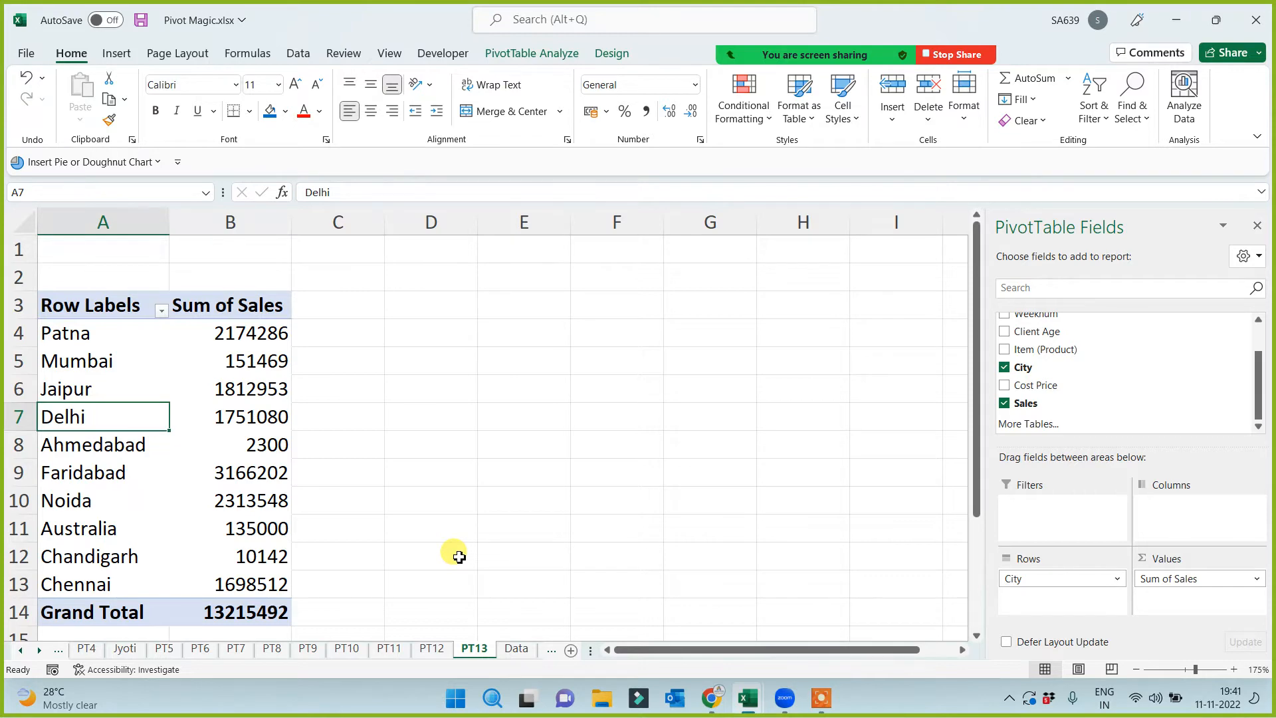
On the Data sheet, copy records A1236:H1251 and paste them directly below the last record, starting at A1254
click(515, 649)
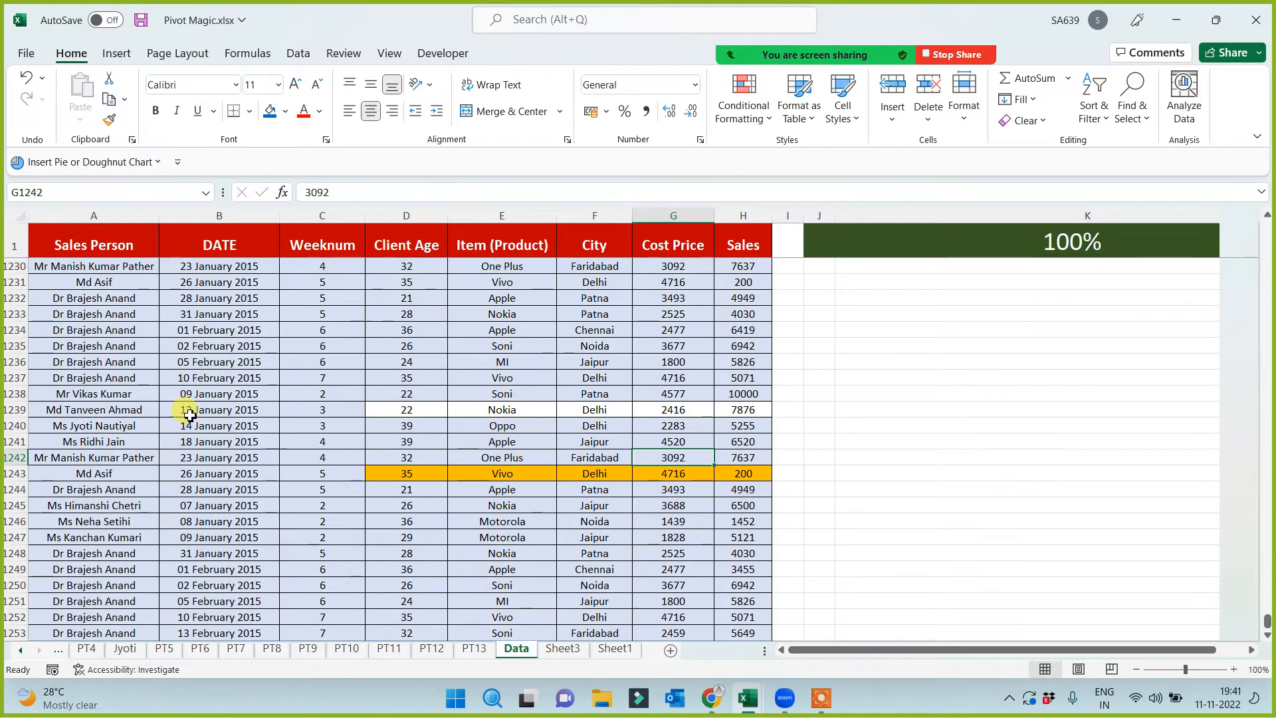
drag(90, 362, 573, 524)
drag(736, 599, 735, 598)
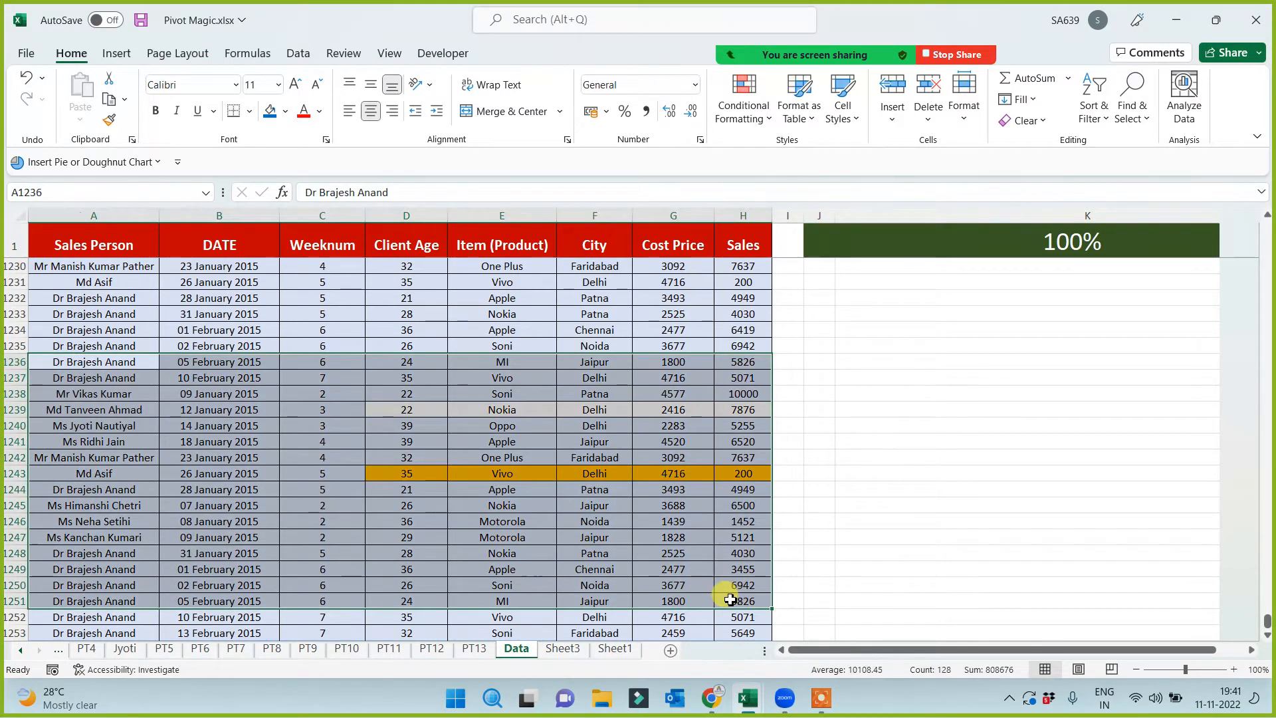
key(ctrl+c)
key(ctrl+Down)
scroll(731, 599, down, 2)
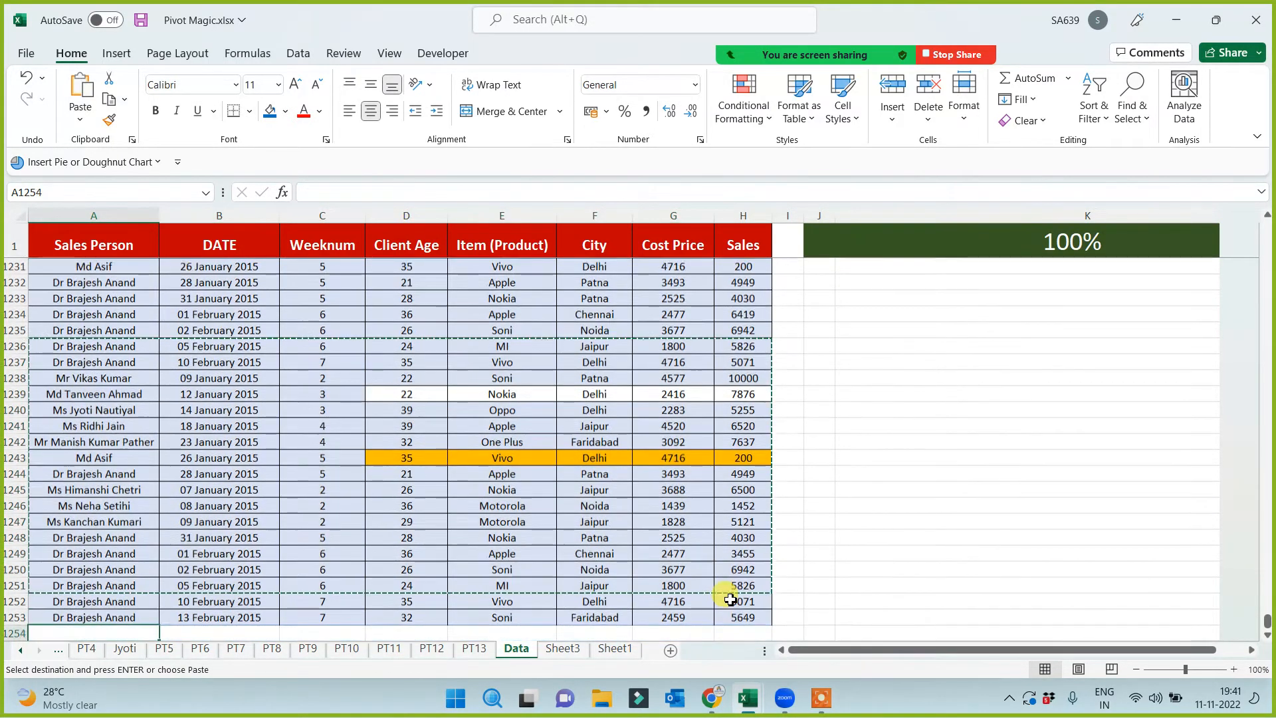
key(Right)
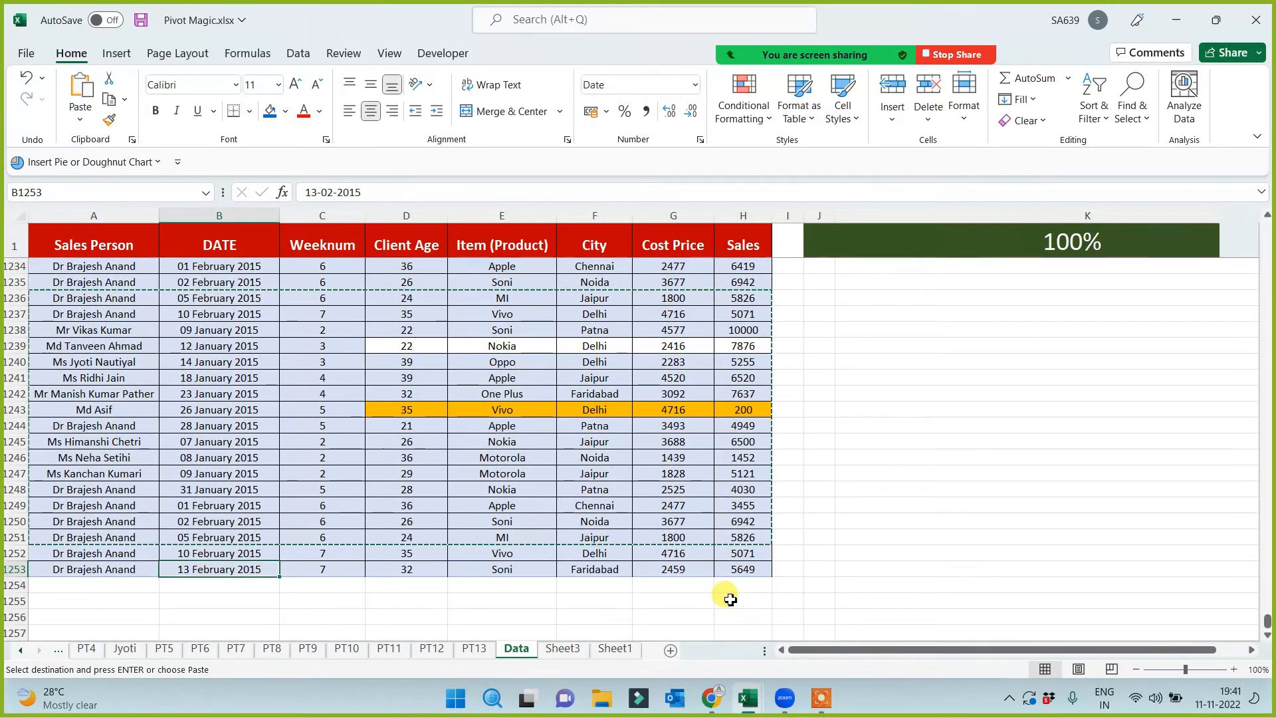
key(Down)
key(Left)
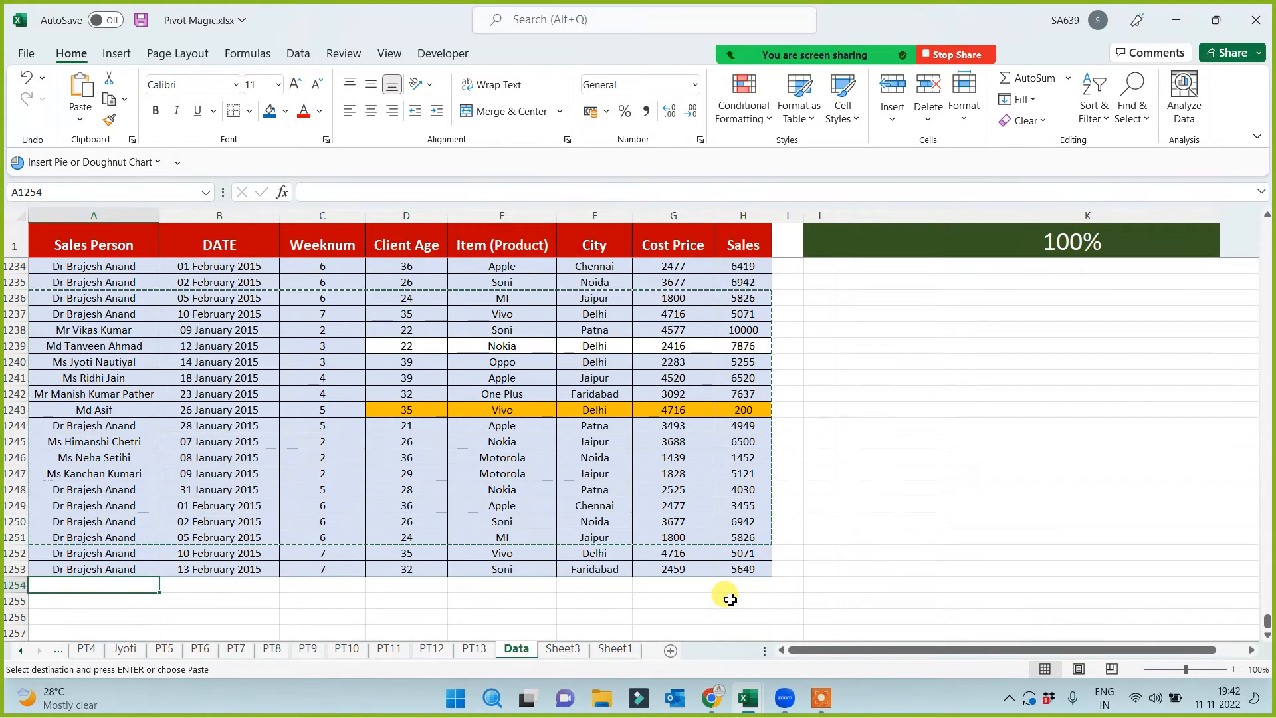
key(ctrl+v)
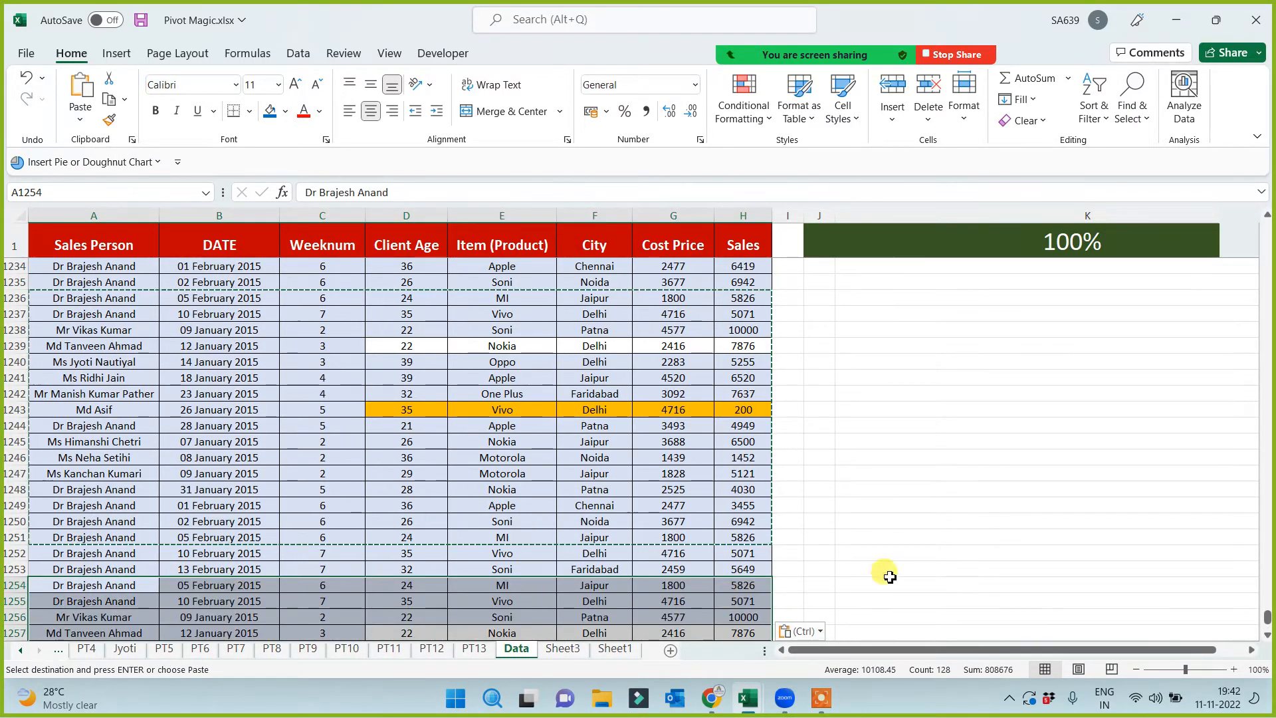
scroll(357, 607, down, 6)
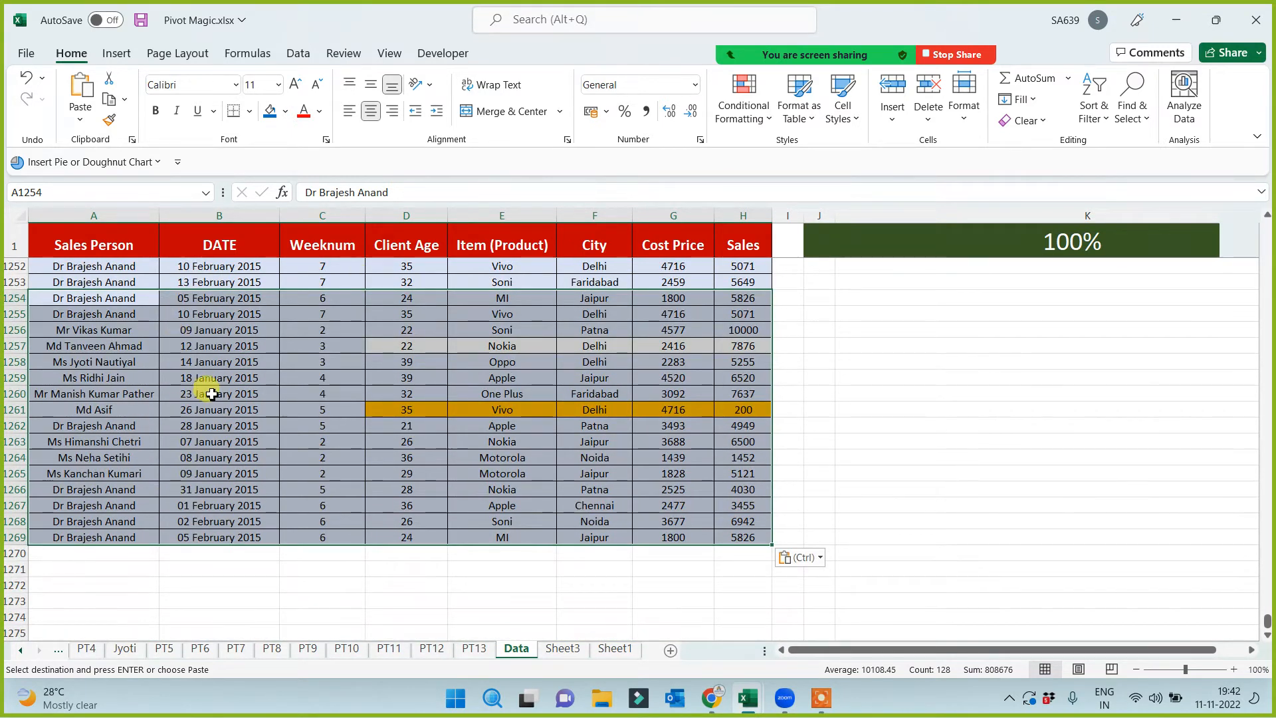
drag(98, 299, 722, 534)
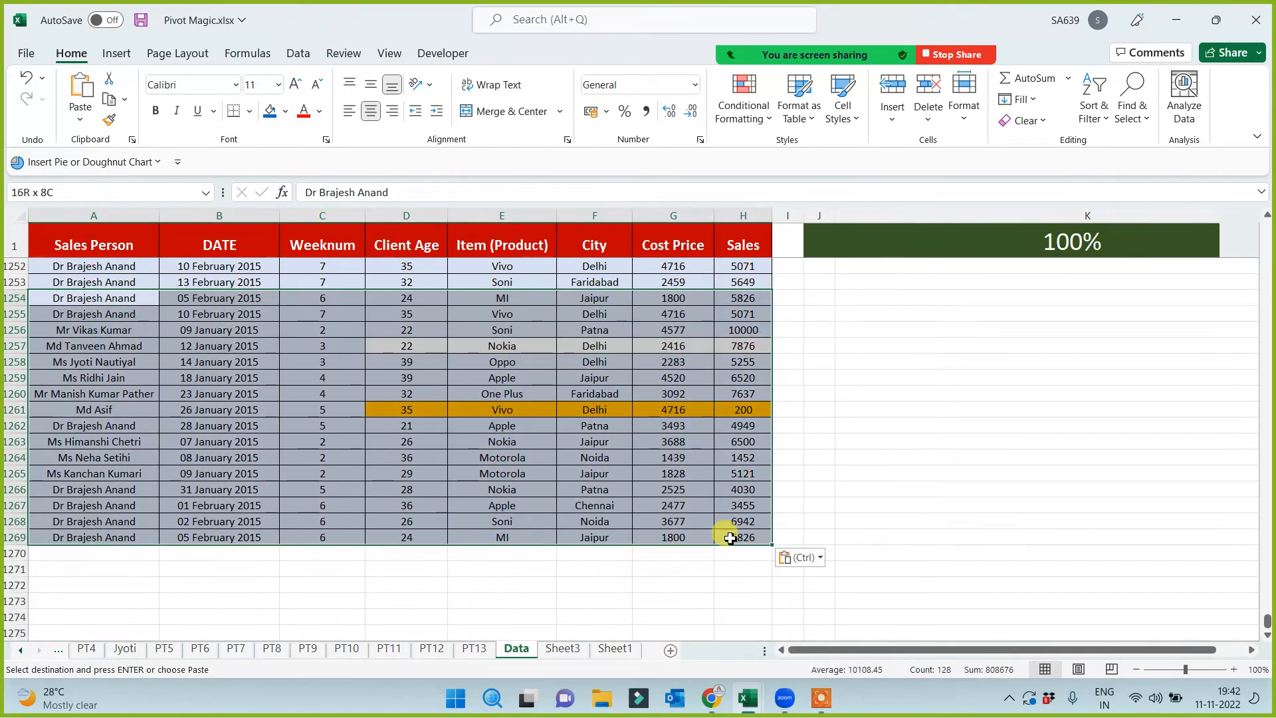
Select the Sales values of the newly pasted rows, H1254:H1269, and refresh the pivot table on sheet PT13
drag(737, 300, 744, 536)
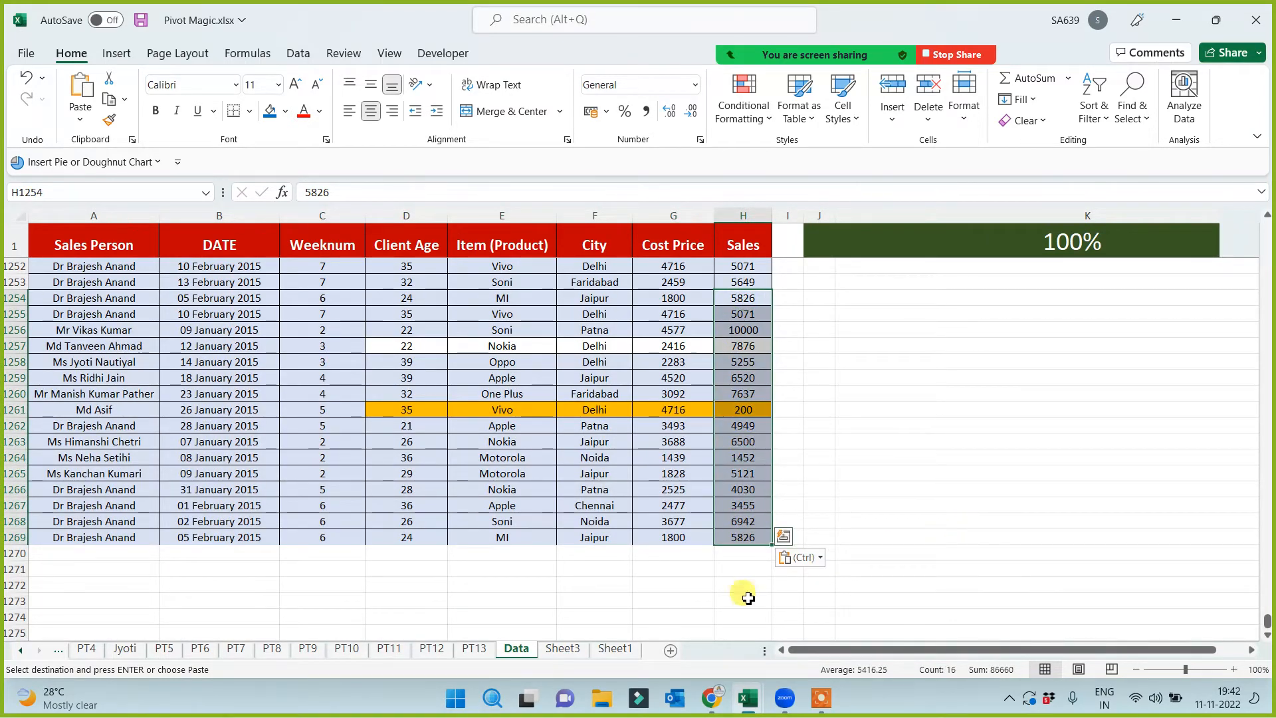
click(474, 649)
right_click(171, 390)
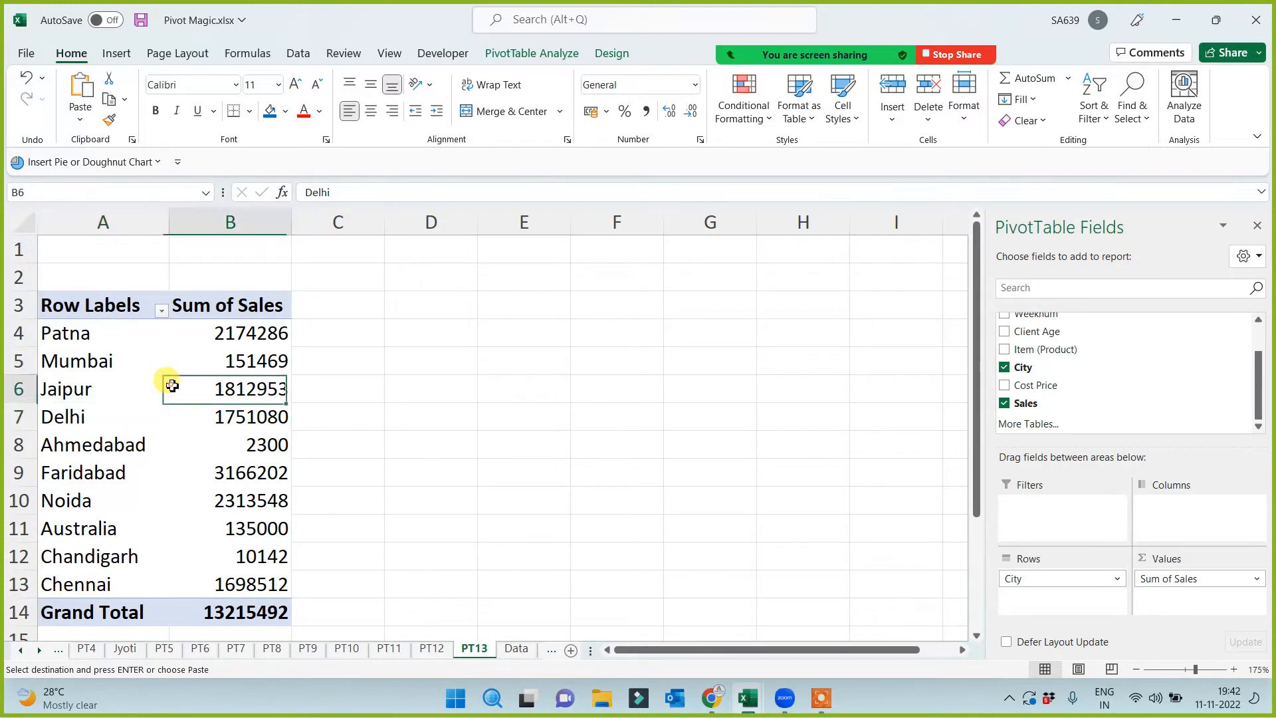
click(241, 173)
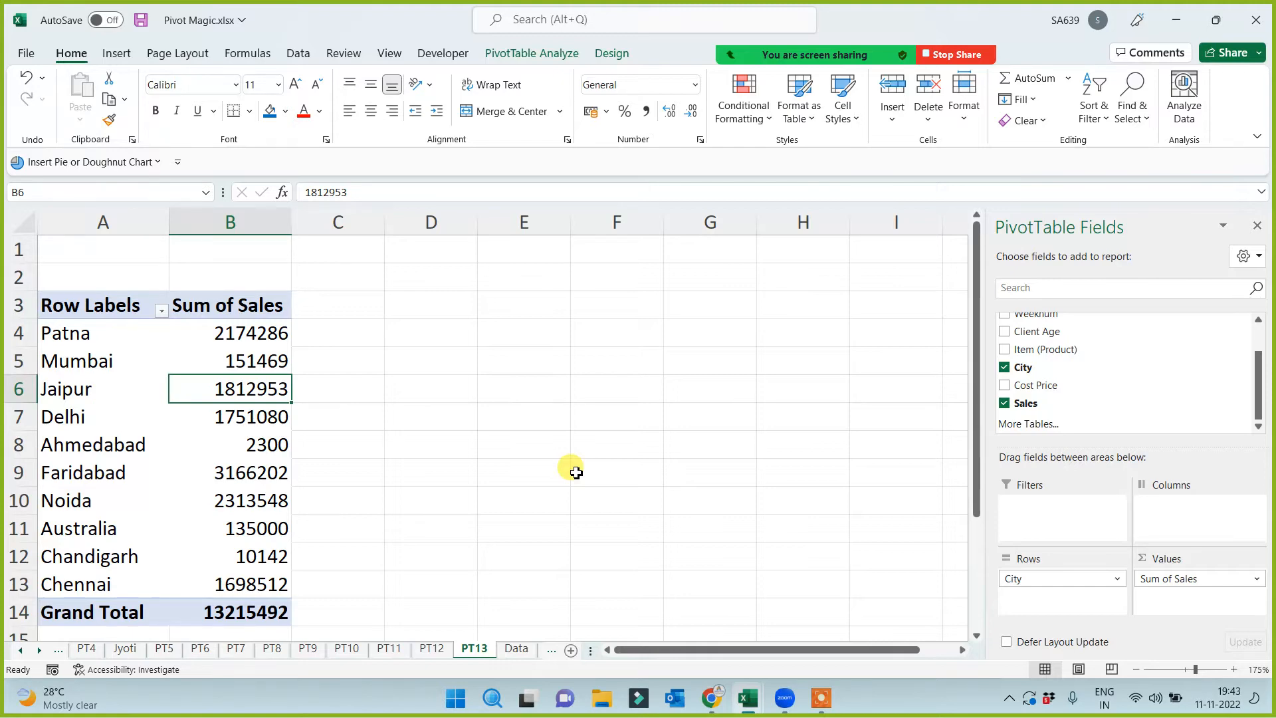
Convert the whole data range A1:H1269 on the Data sheet into a table with headers
click(516, 648)
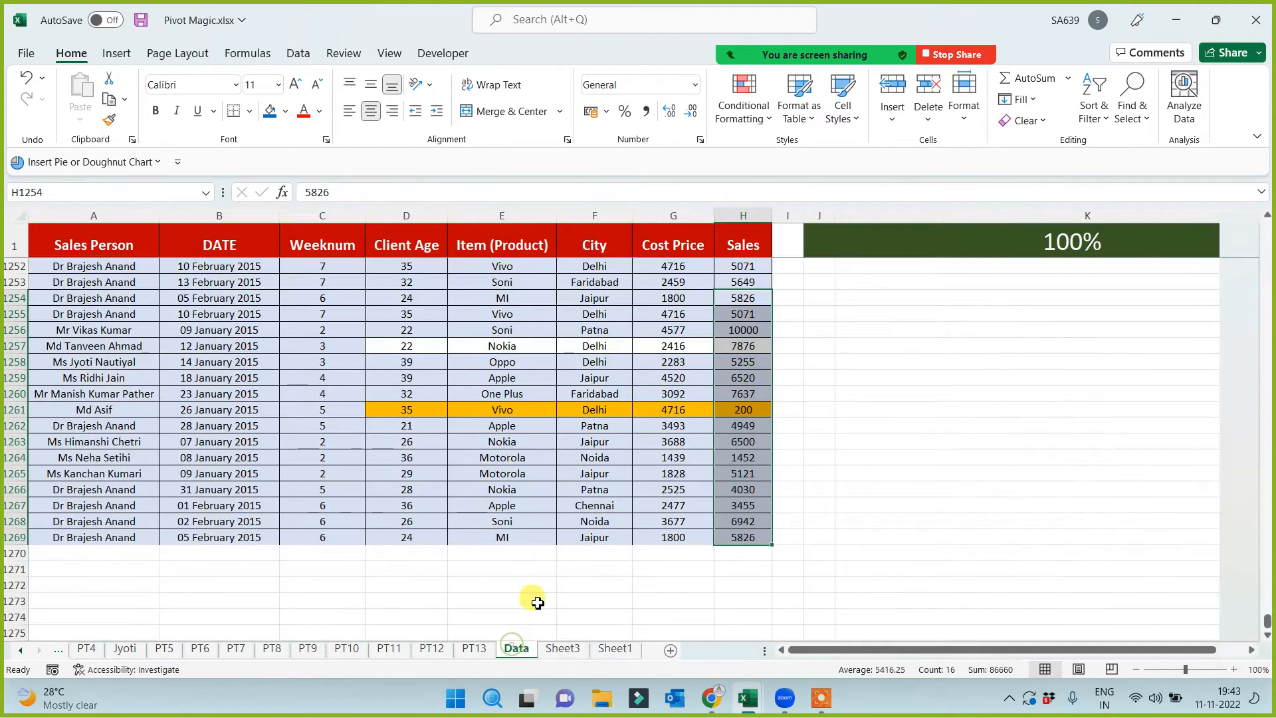
click(319, 425)
scroll(265, 432, up, 5)
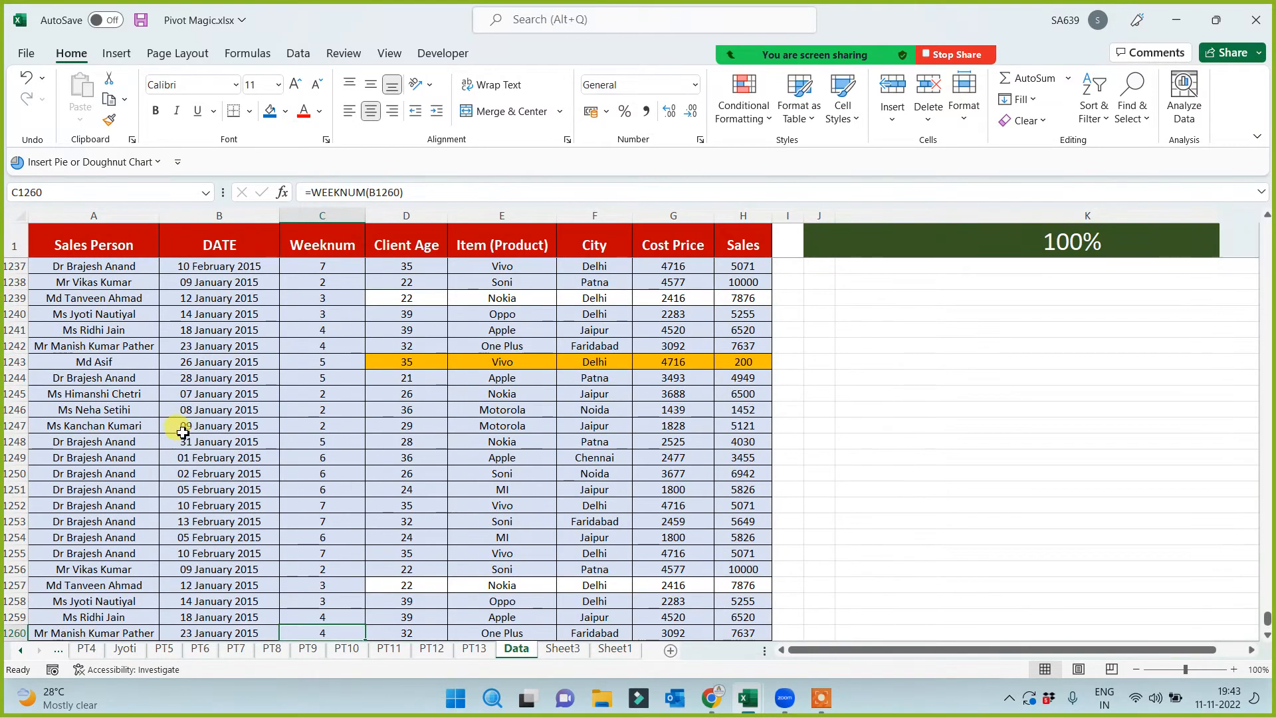
click(176, 425)
key(ctrl+a)
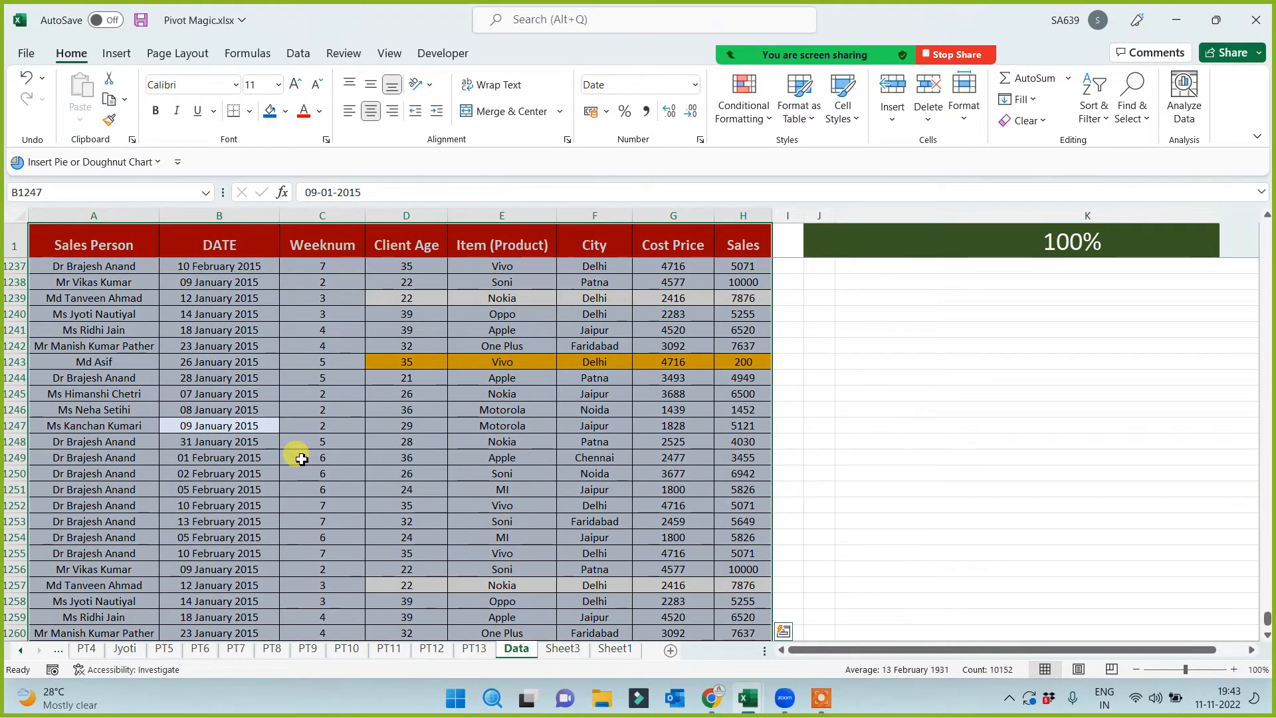
click(117, 55)
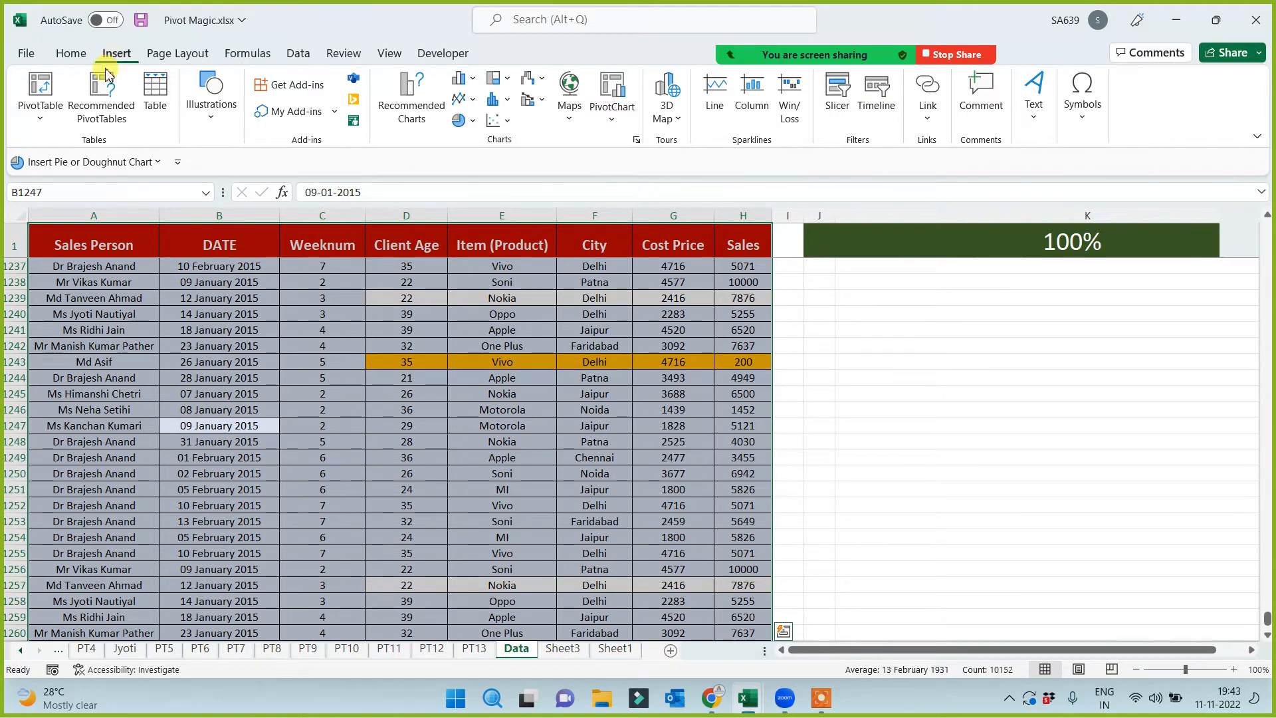
click(157, 92)
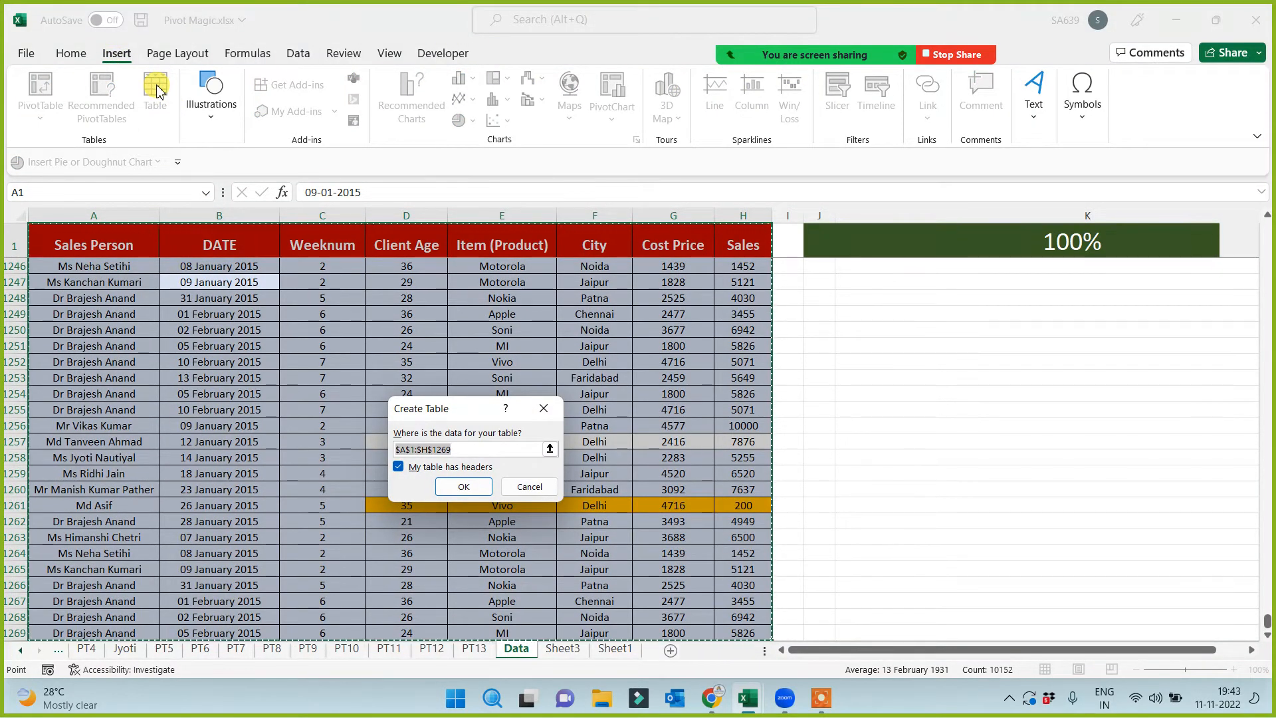
click(463, 487)
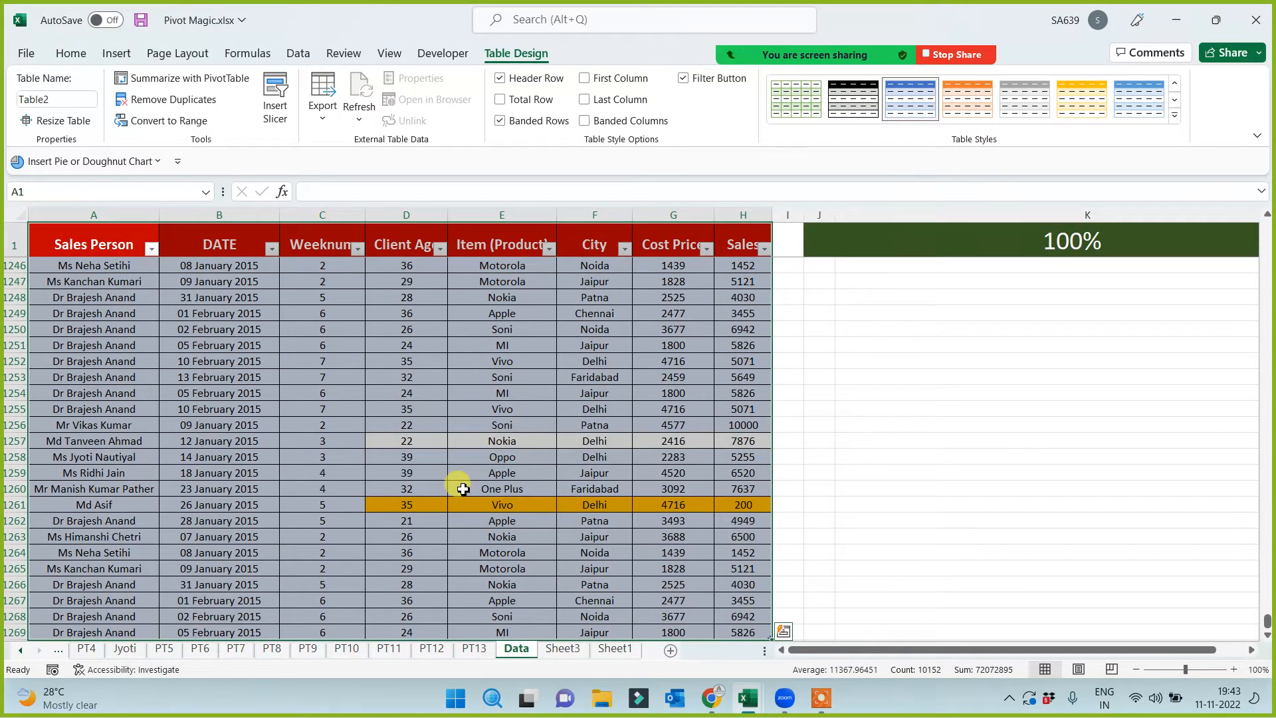
Insert a pivot table based on Table2 in a new worksheet
click(117, 54)
click(57, 104)
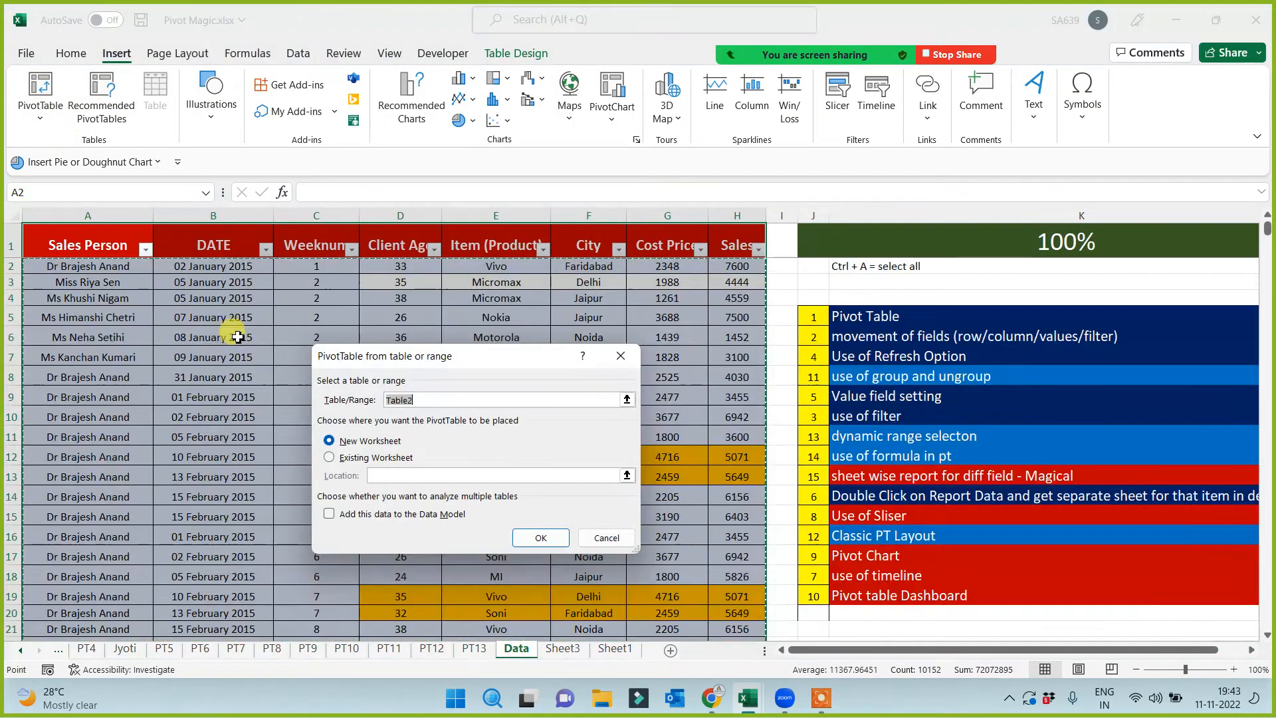
click(541, 536)
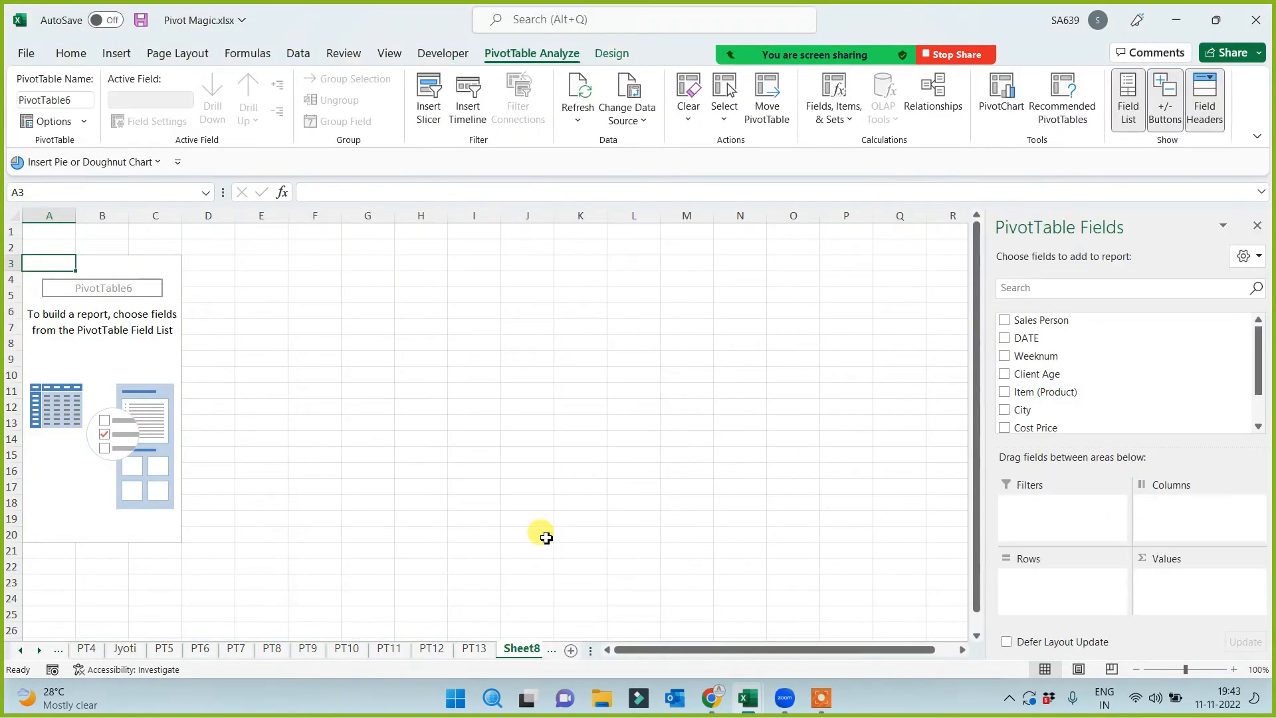
Place City in the pivot table's rows and Cost Price in its values
drag(1019, 408, 1040, 588)
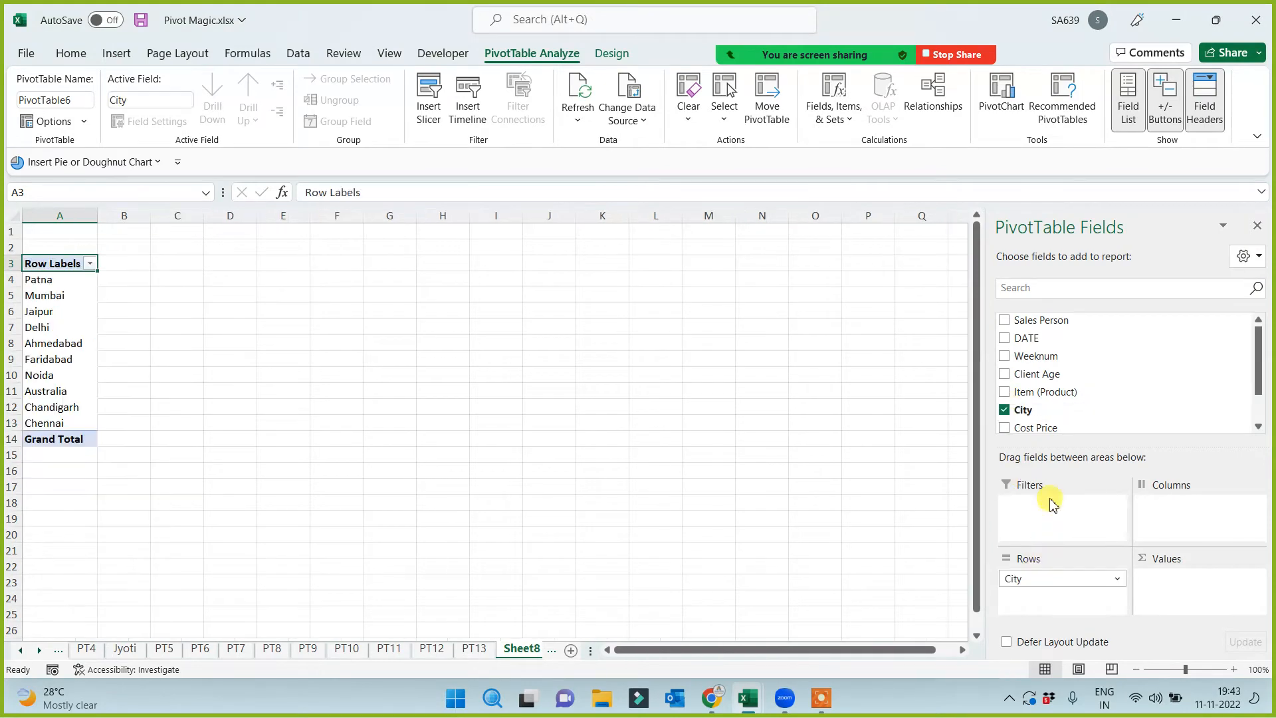
drag(1061, 435, 1166, 595)
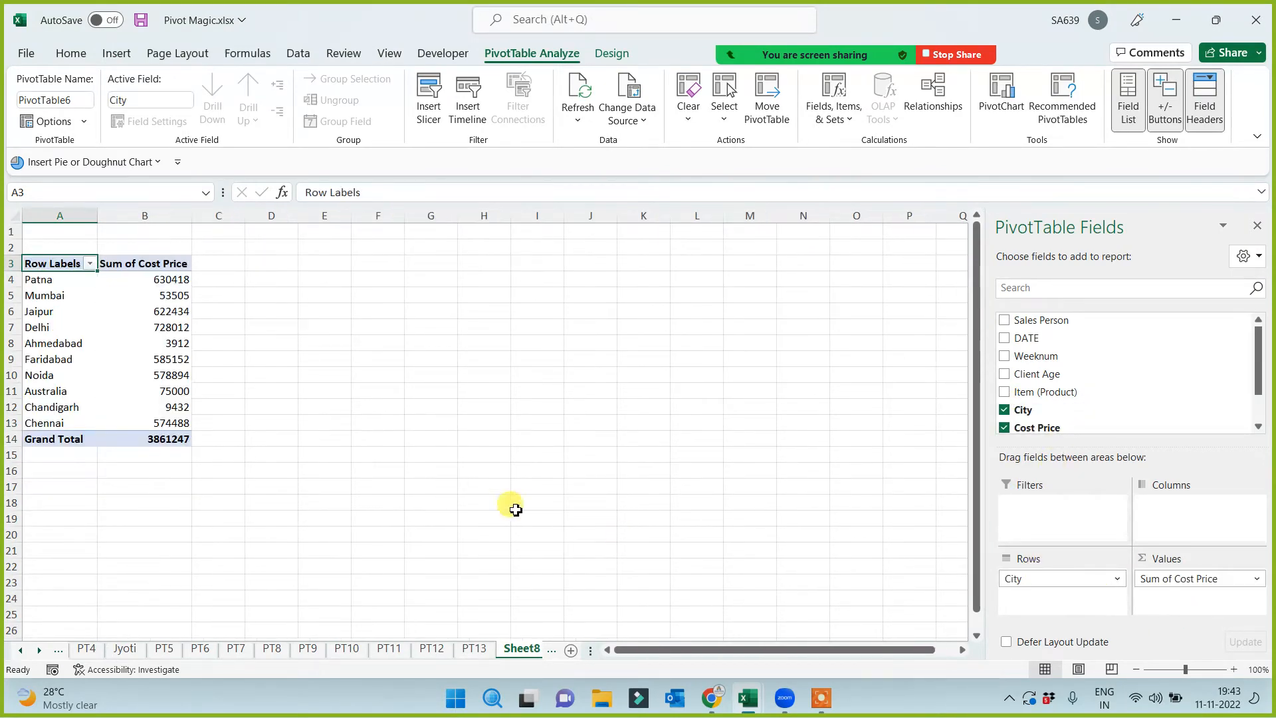
scroll(380, 484, up, 1)
scroll(380, 485, up, 3)
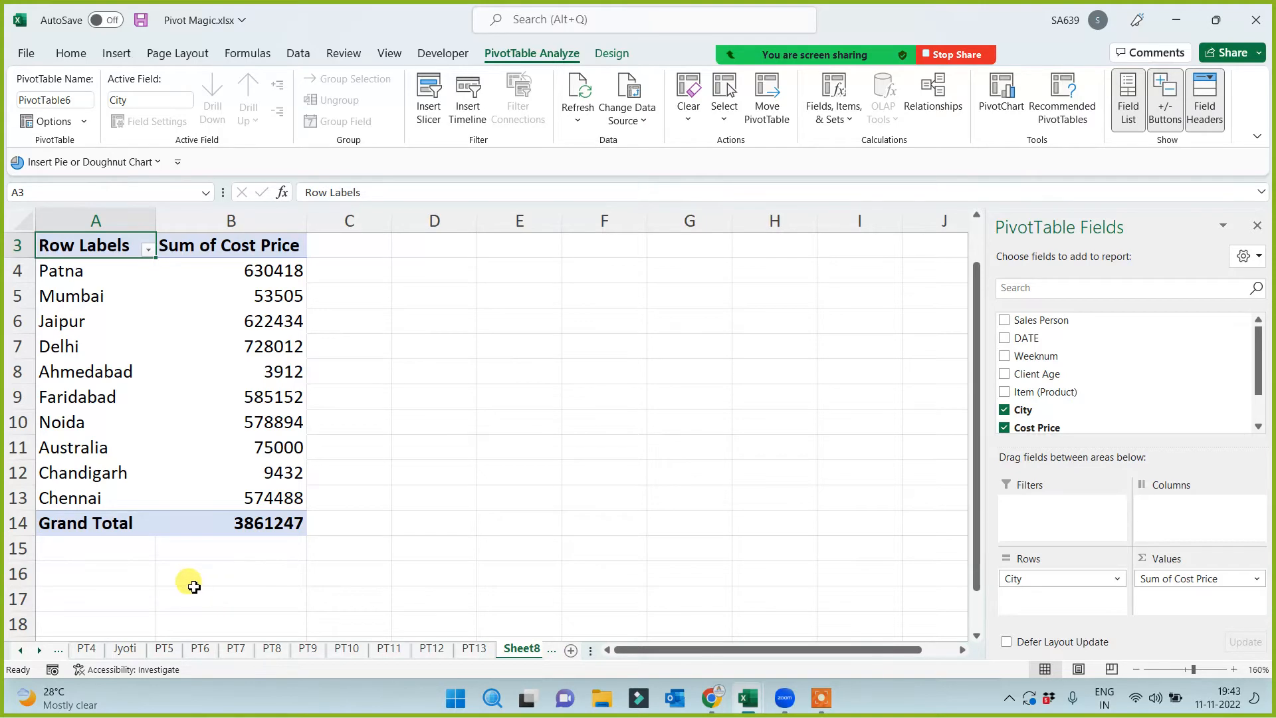
Examine the Data sheet's table from its first record to its last to check where the data ends
click(39, 649)
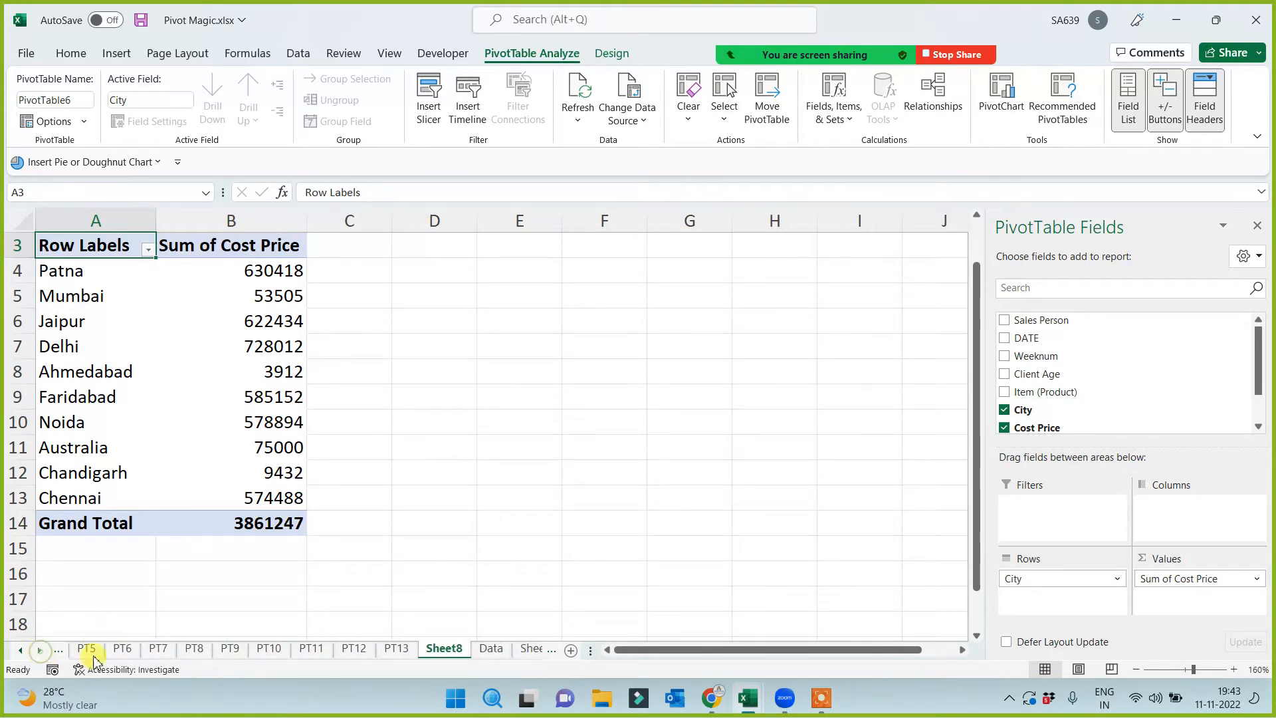
click(491, 648)
scroll(372, 509, down, 3)
scroll(373, 509, down, 20)
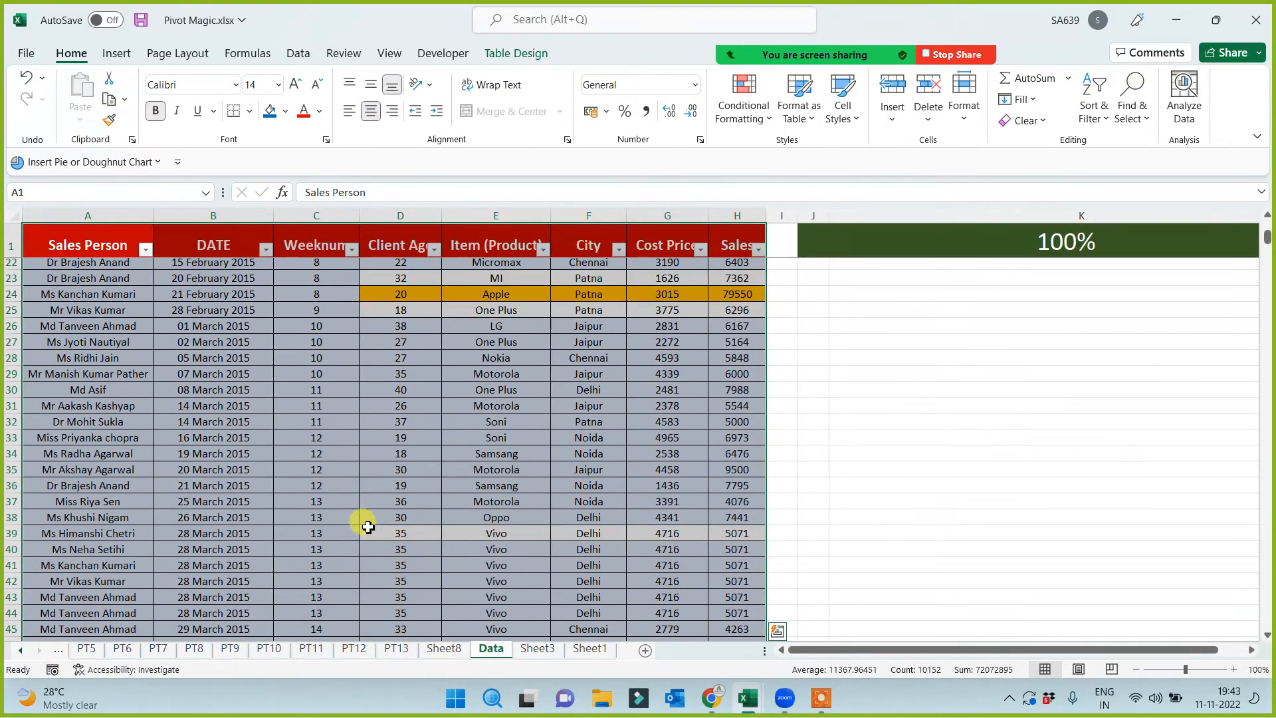
scroll(359, 572, down, 16)
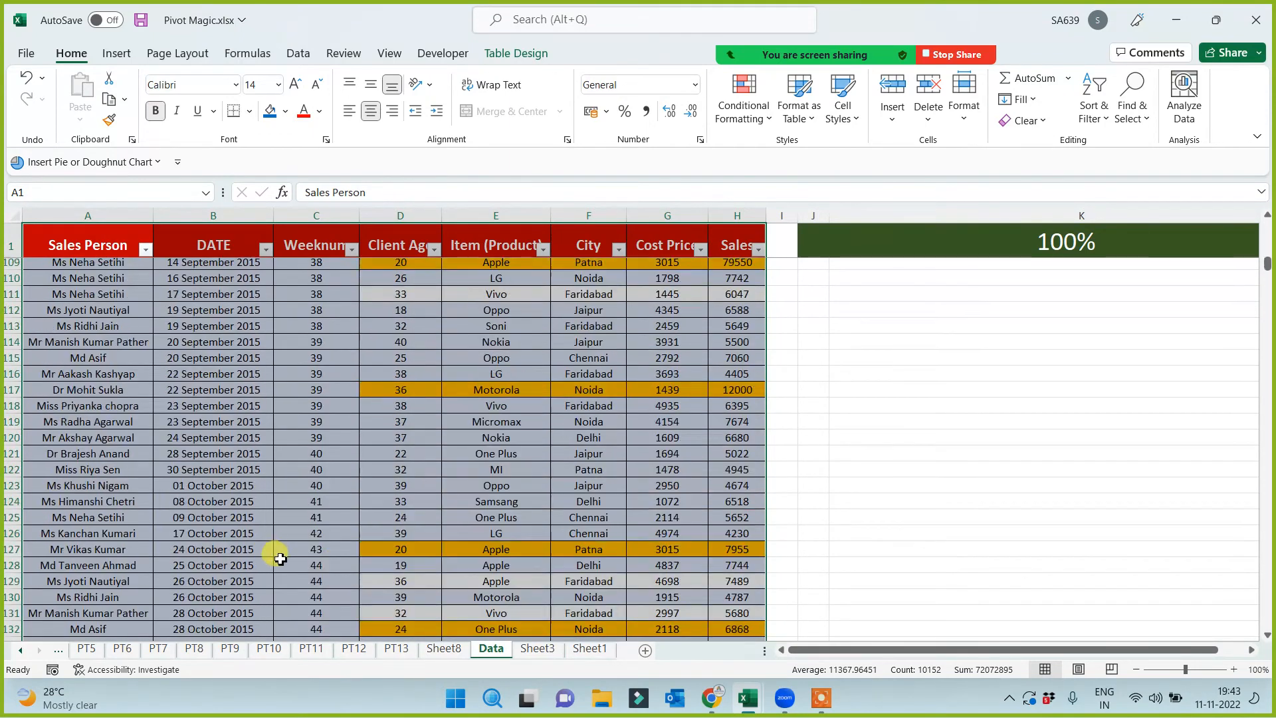
click(93, 470)
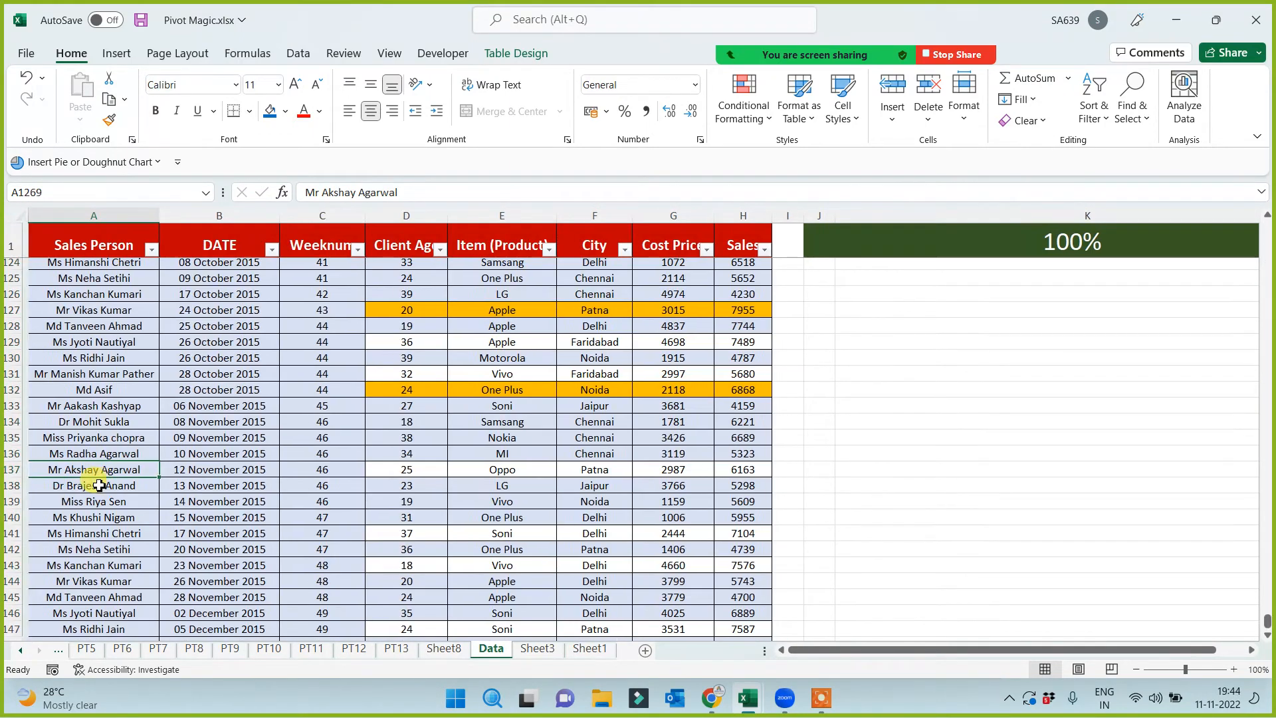
key(ctrl+Down)
key(Down)
key(Down)
key(Down)
key(Down)
key(Down)
key(ctrl+Down)
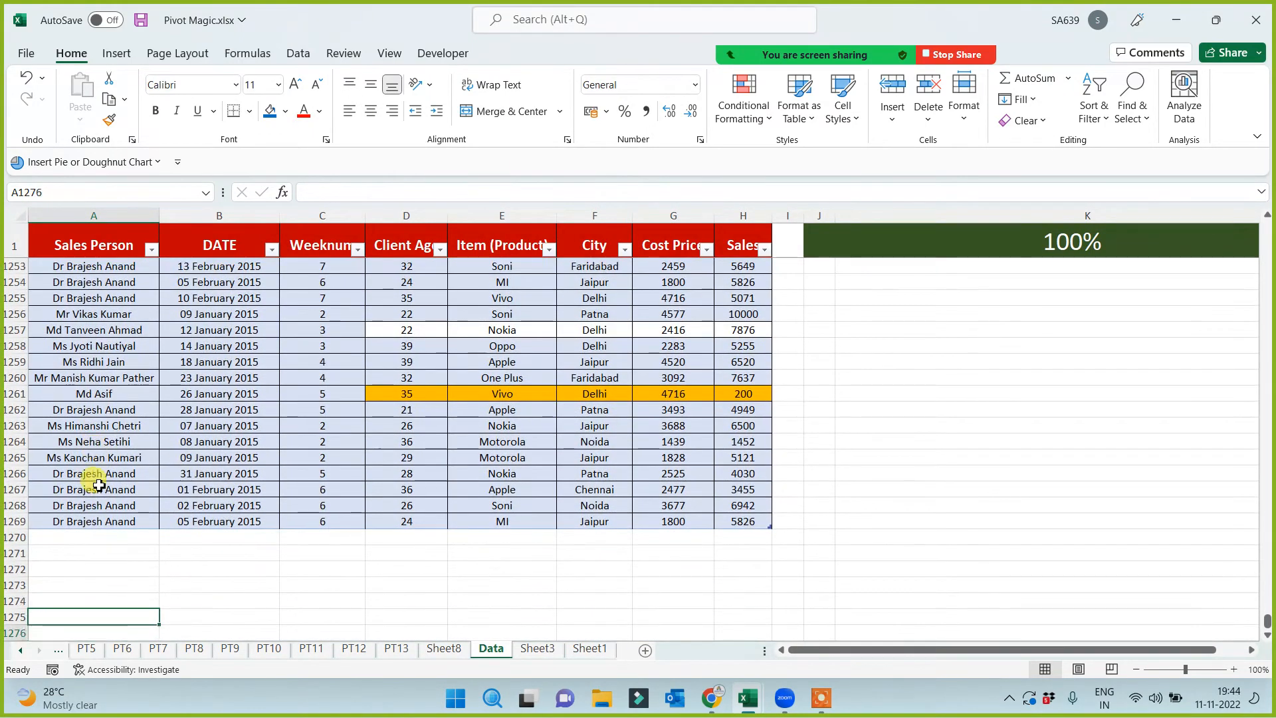
key(ctrl+Up)
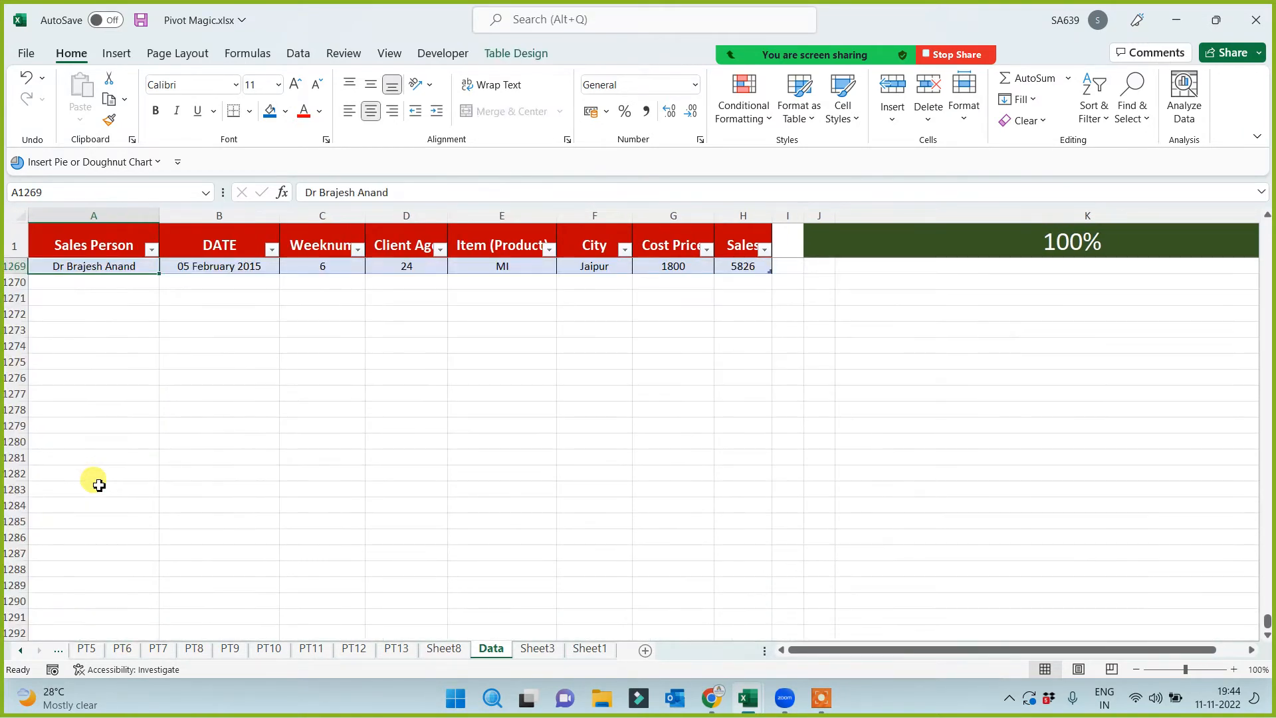
key(ctrl+Up)
key(Down)
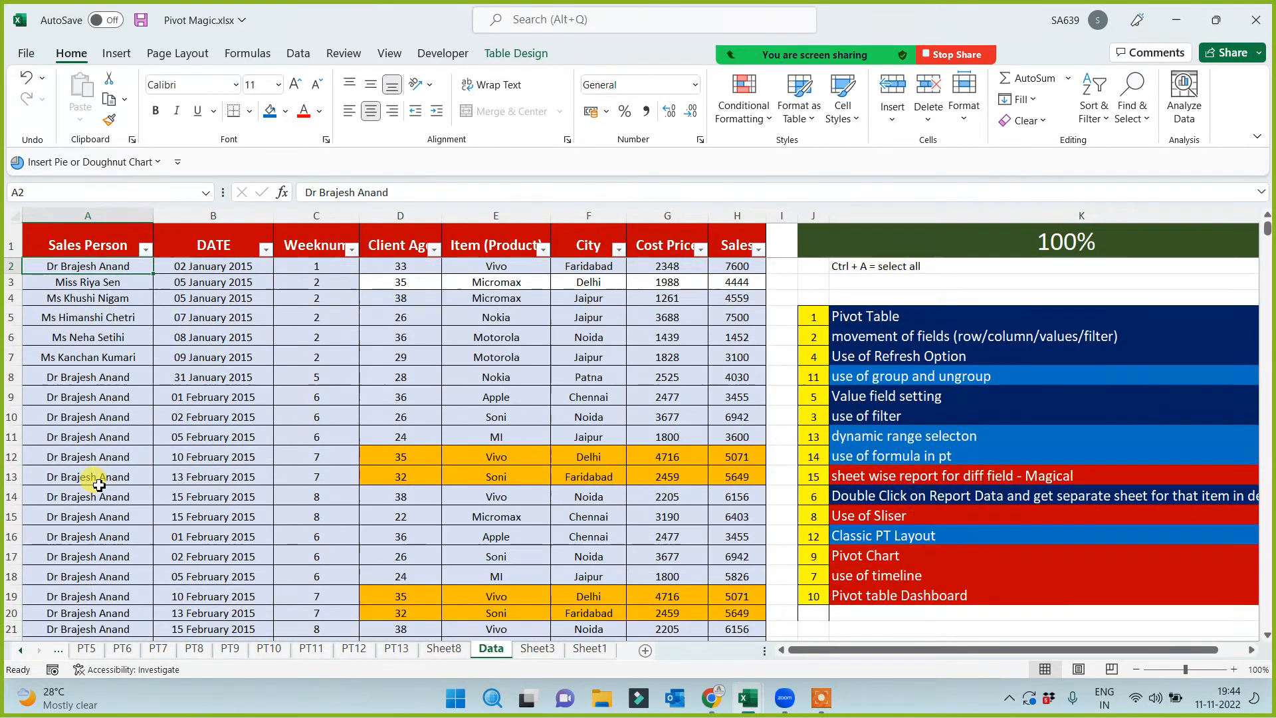
key(Down)
key(Down)
key(Up)
key(Down)
key(Up)
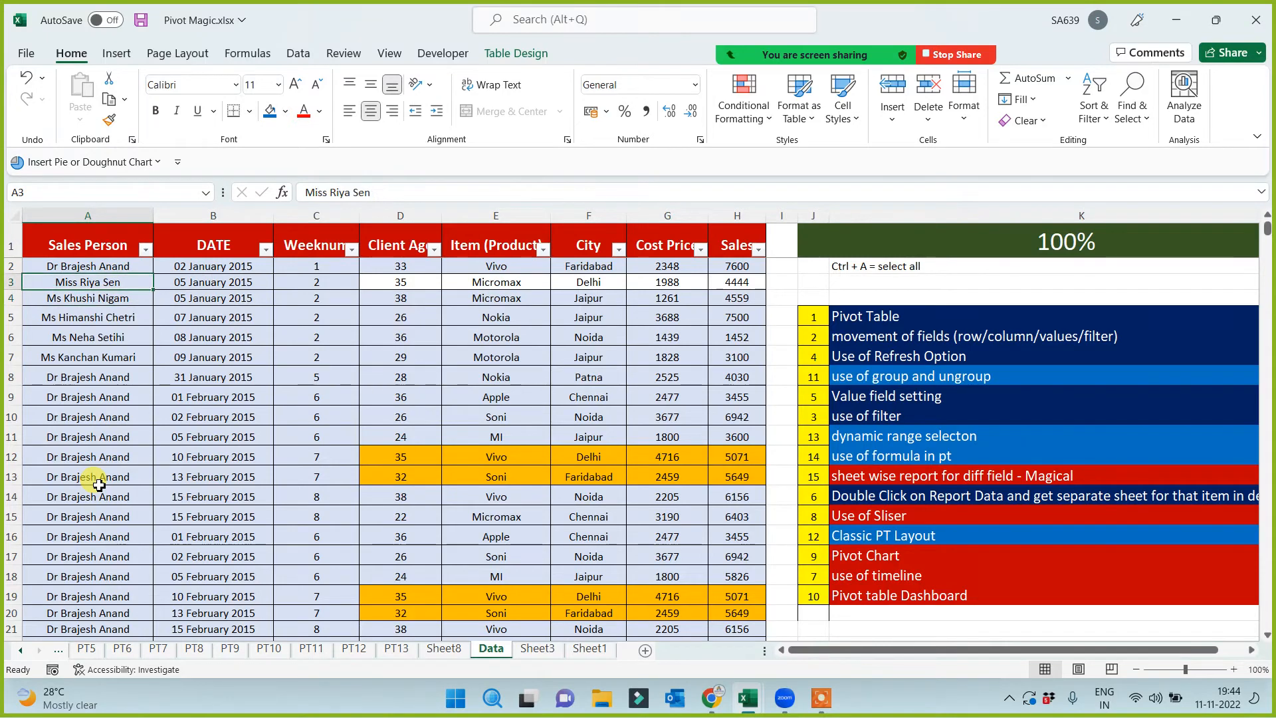
key(Up)
key(ctrl+Down)
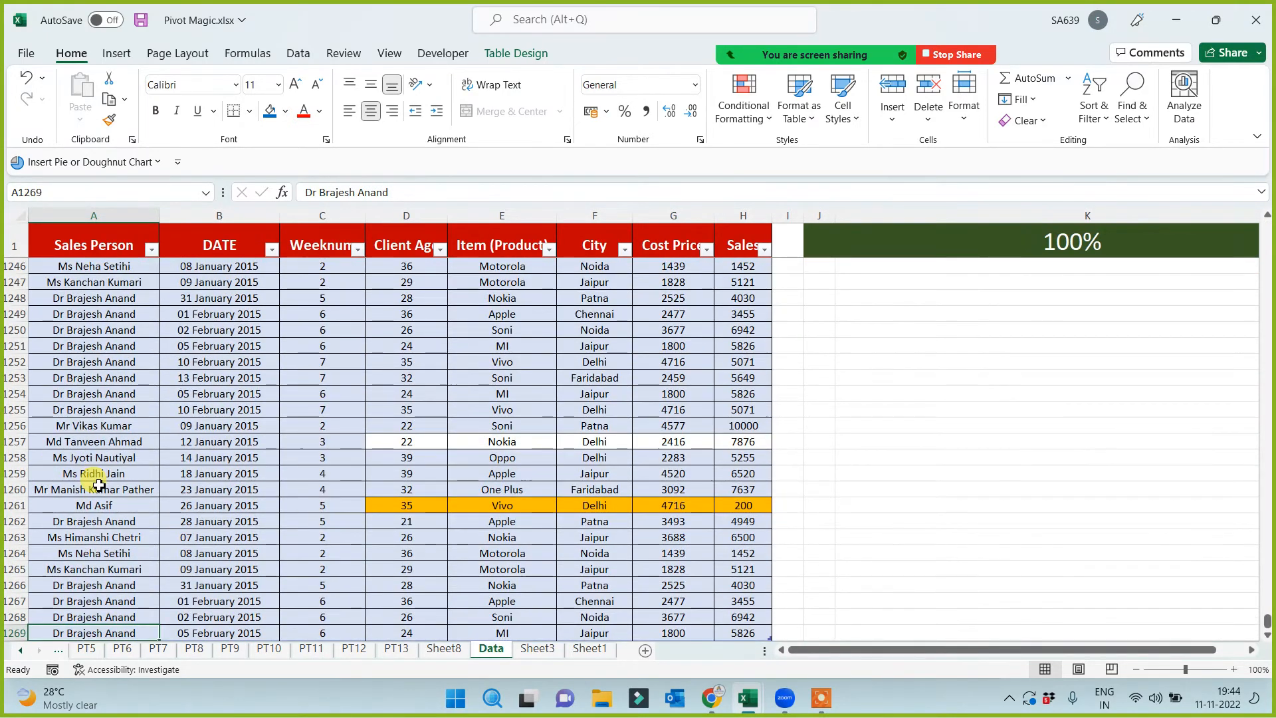
key(ctrl+Up)
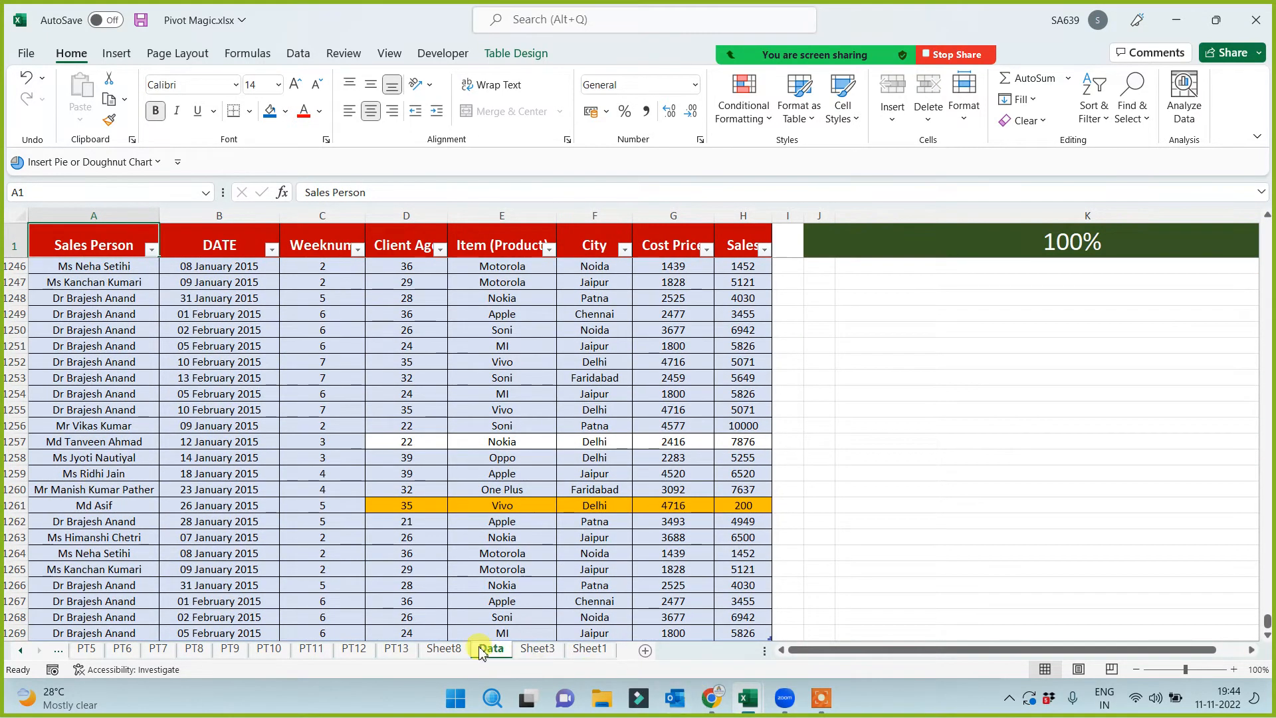
Replace Cost Price with Sales as the summed value in the pivot table on Sheet8
click(452, 649)
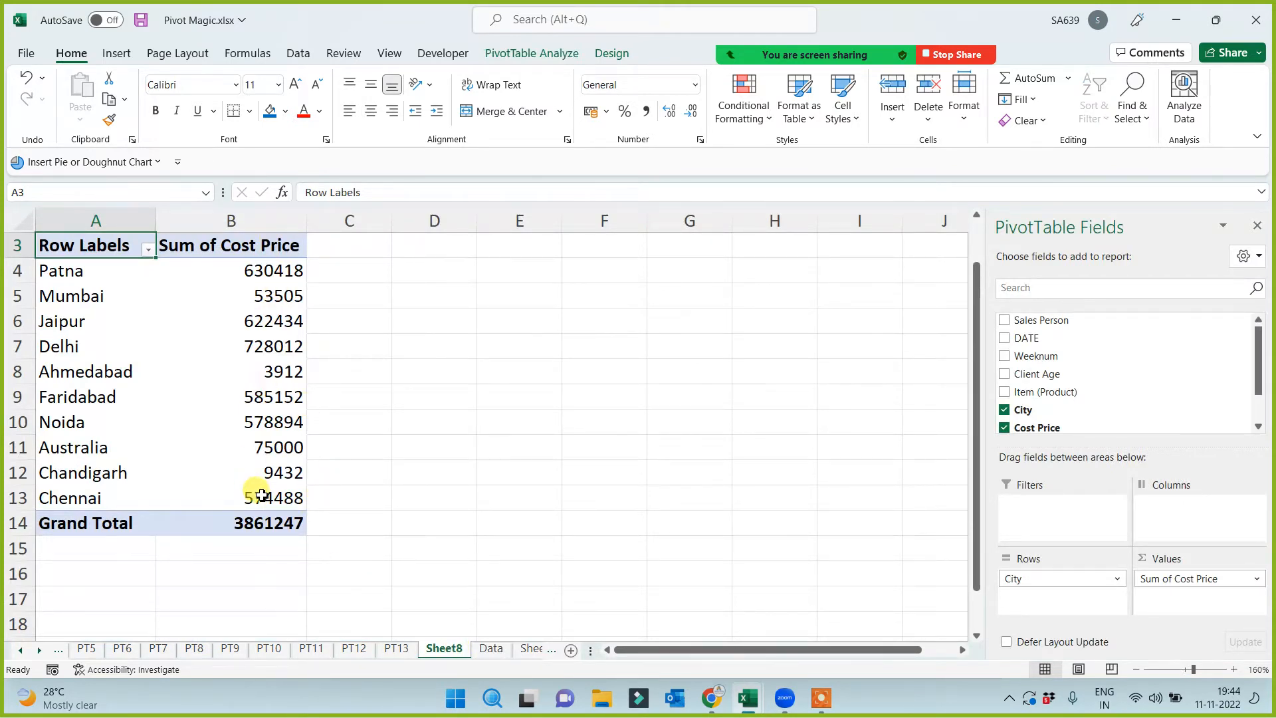
drag(1171, 577, 970, 485)
drag(1256, 356, 1254, 366)
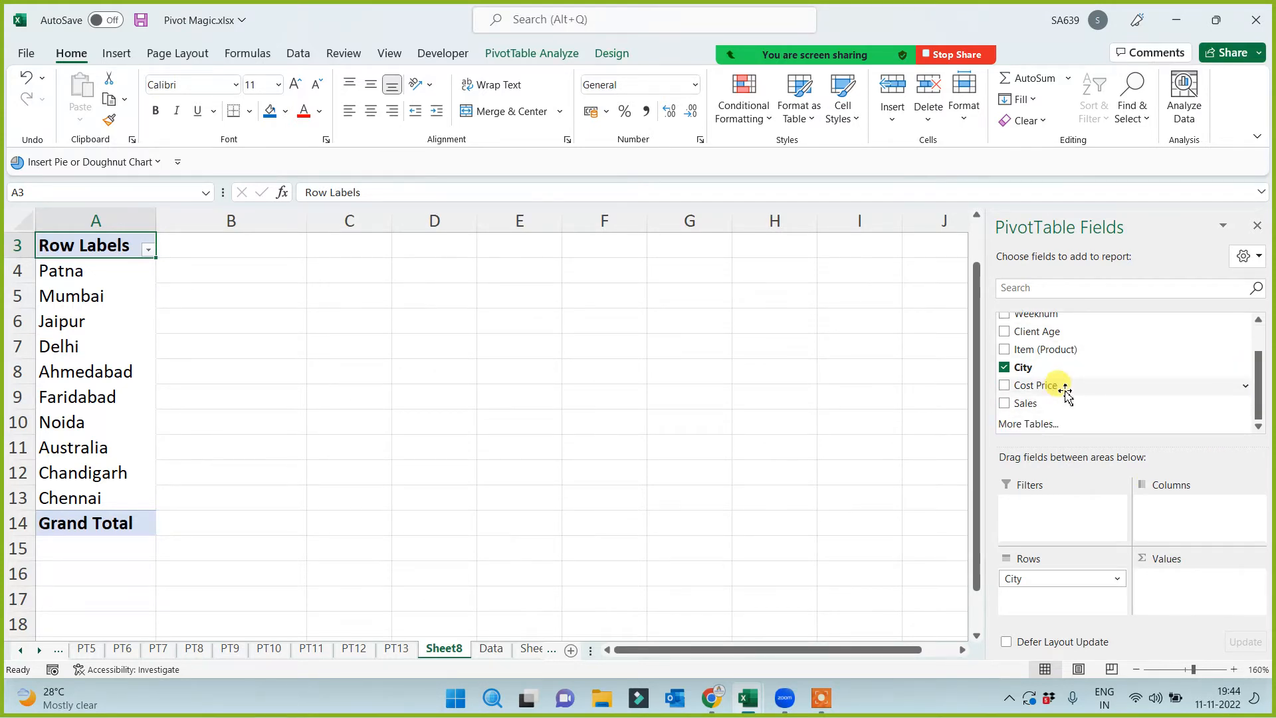
drag(1042, 404, 1156, 582)
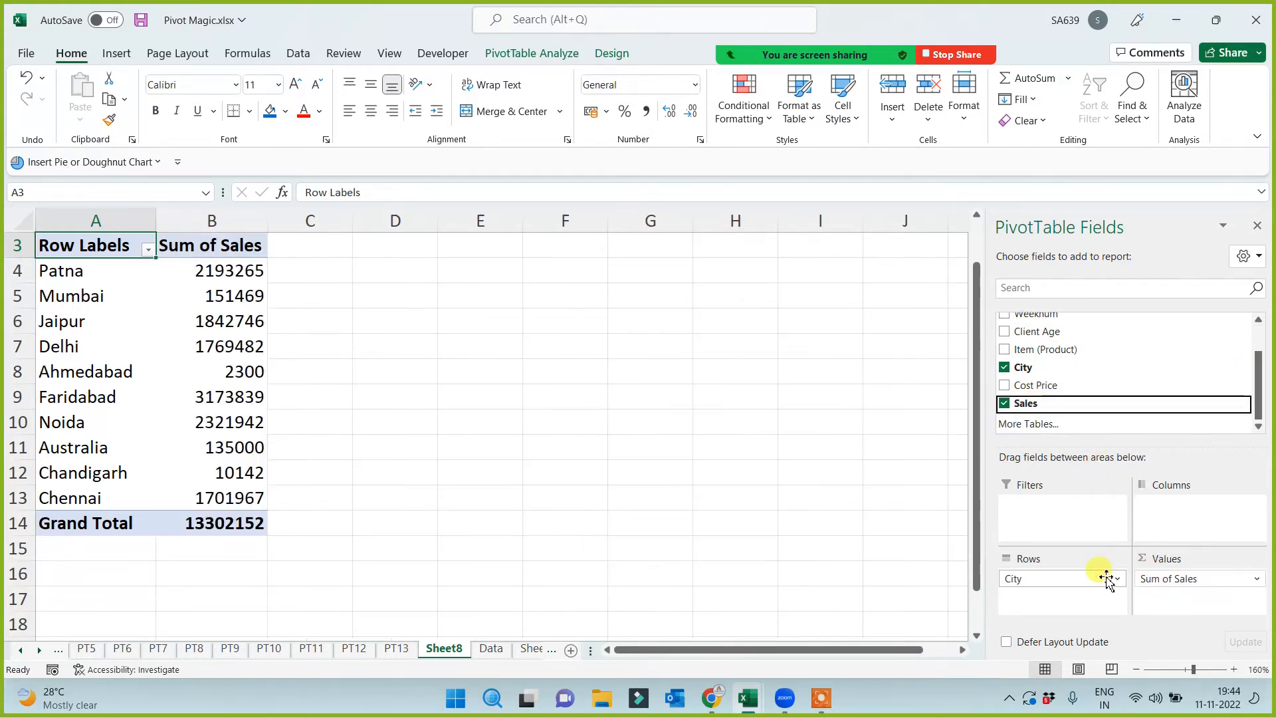
ctrl+scroll(456, 528, up, 2)
scroll(455, 530, down, 1)
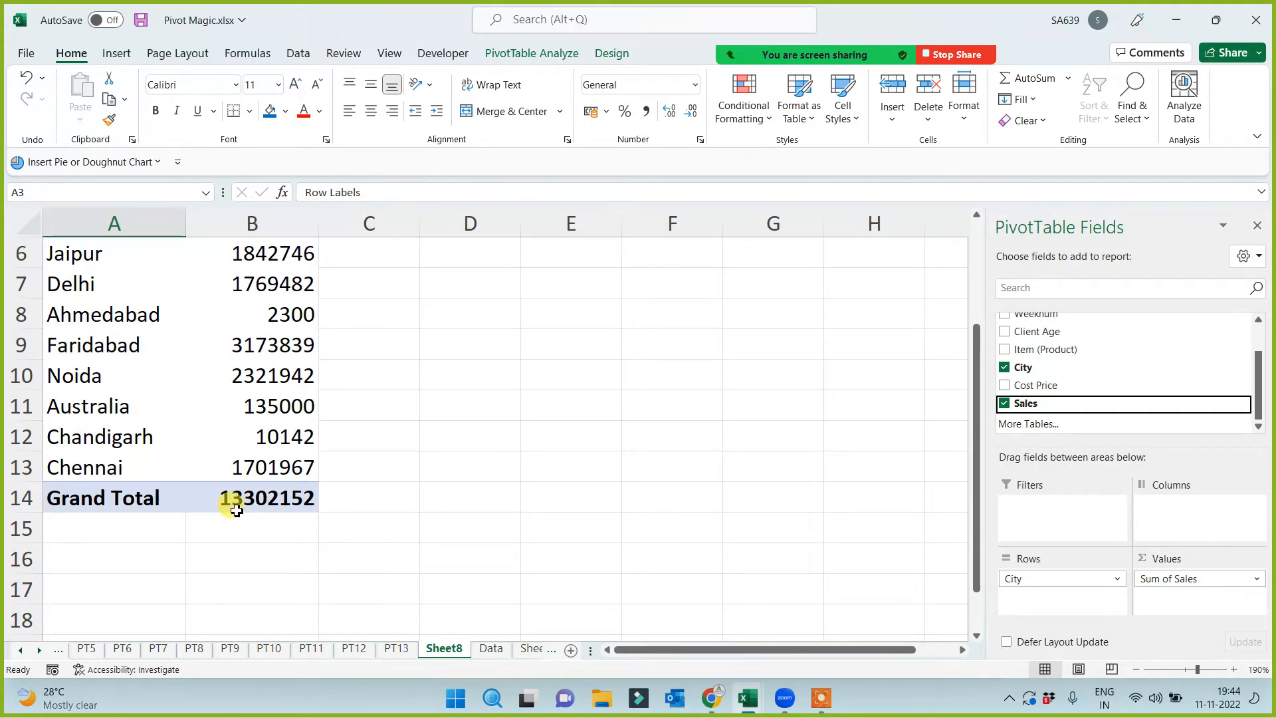
mouse_move(246, 511)
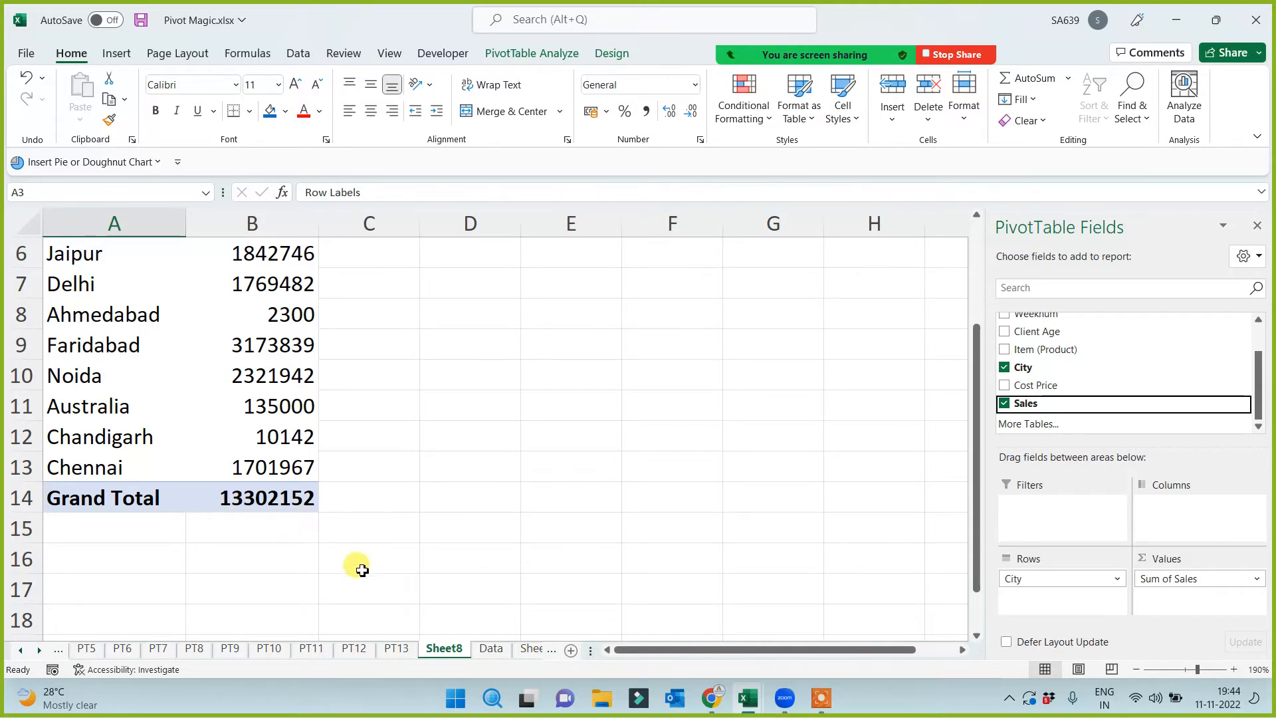
Rename the new pivot table's worksheet PT14
double_click(443, 644)
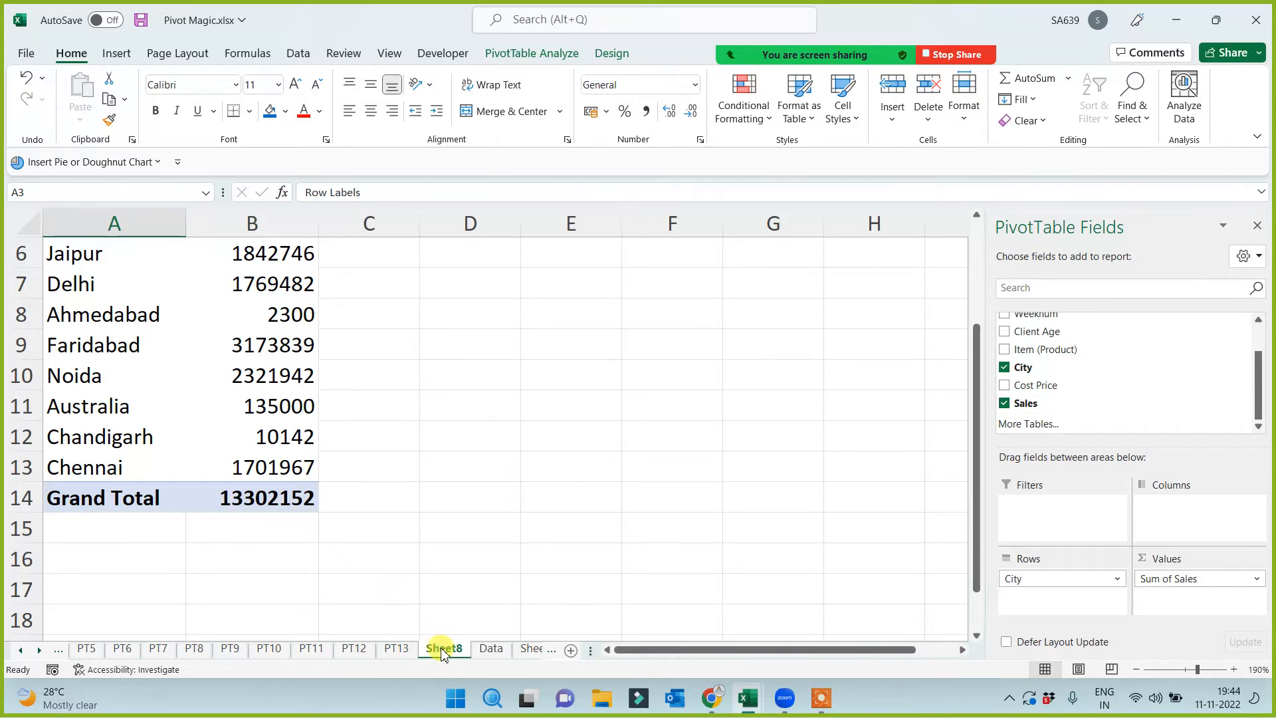
text(PT)
key(Return)
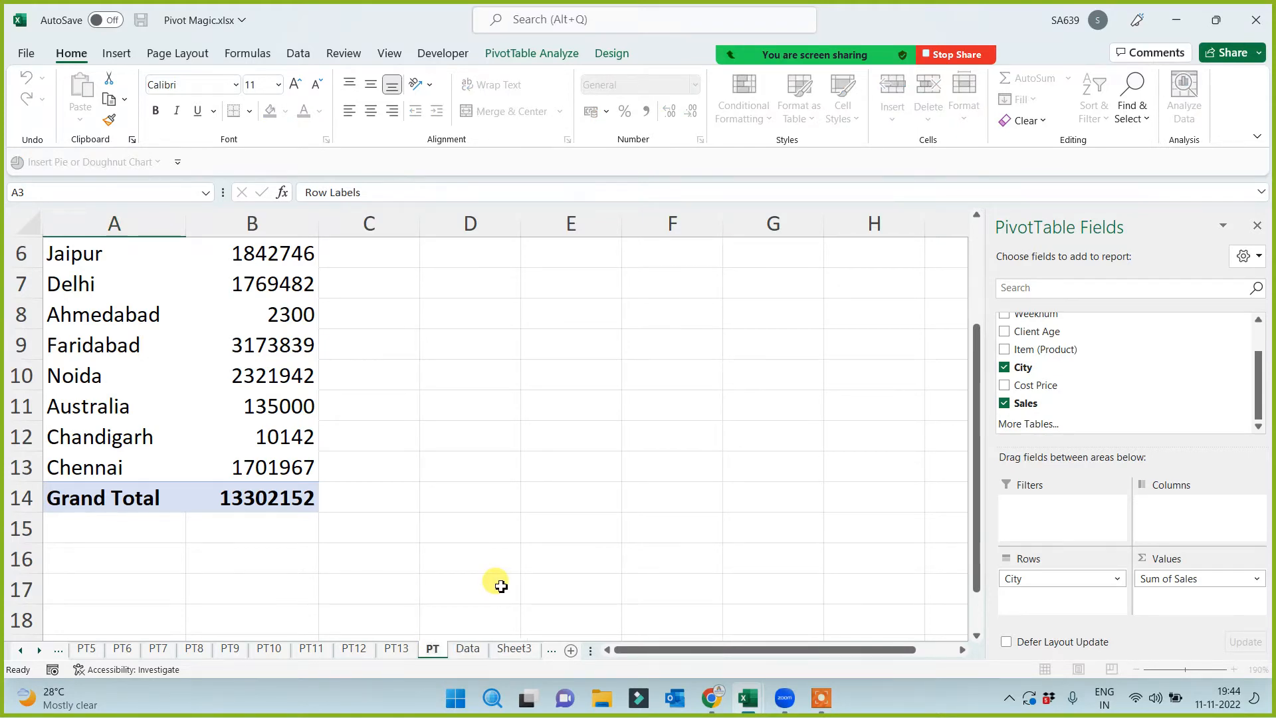
text(14)
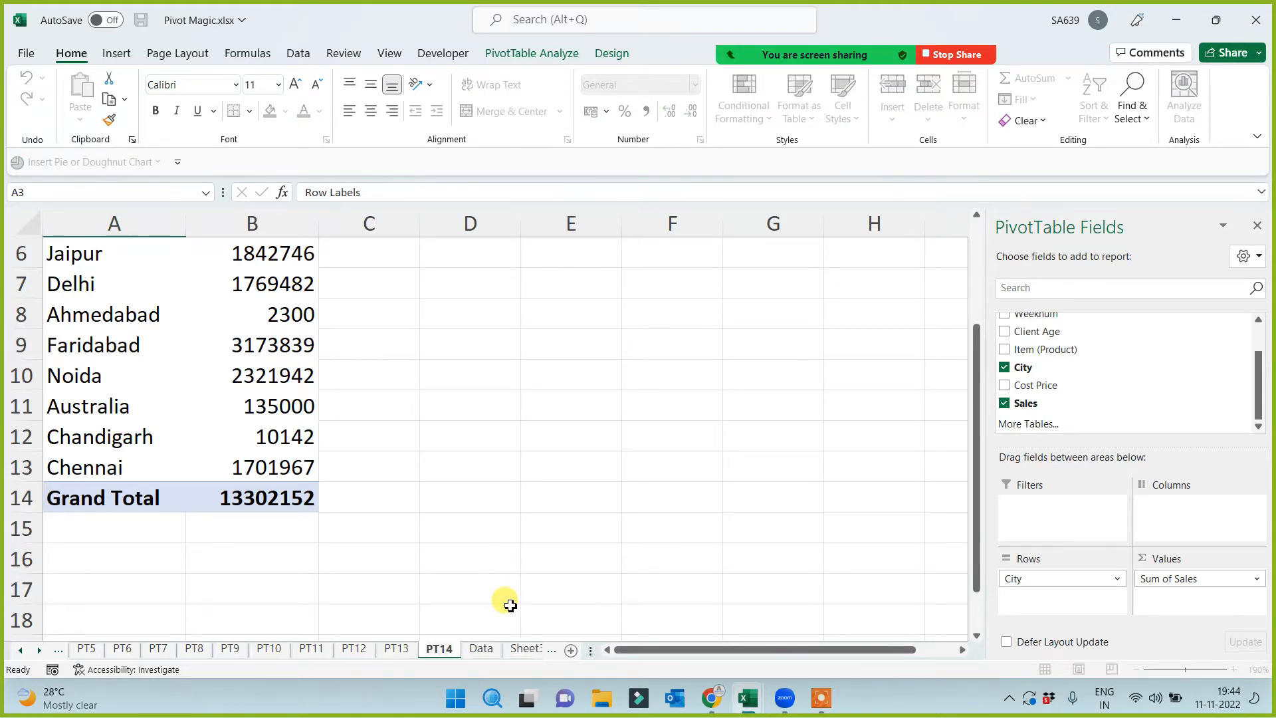
Copy the records in rows 1173 to 1185 of the Data sheet's table, from Sales Person to Sales
click(486, 651)
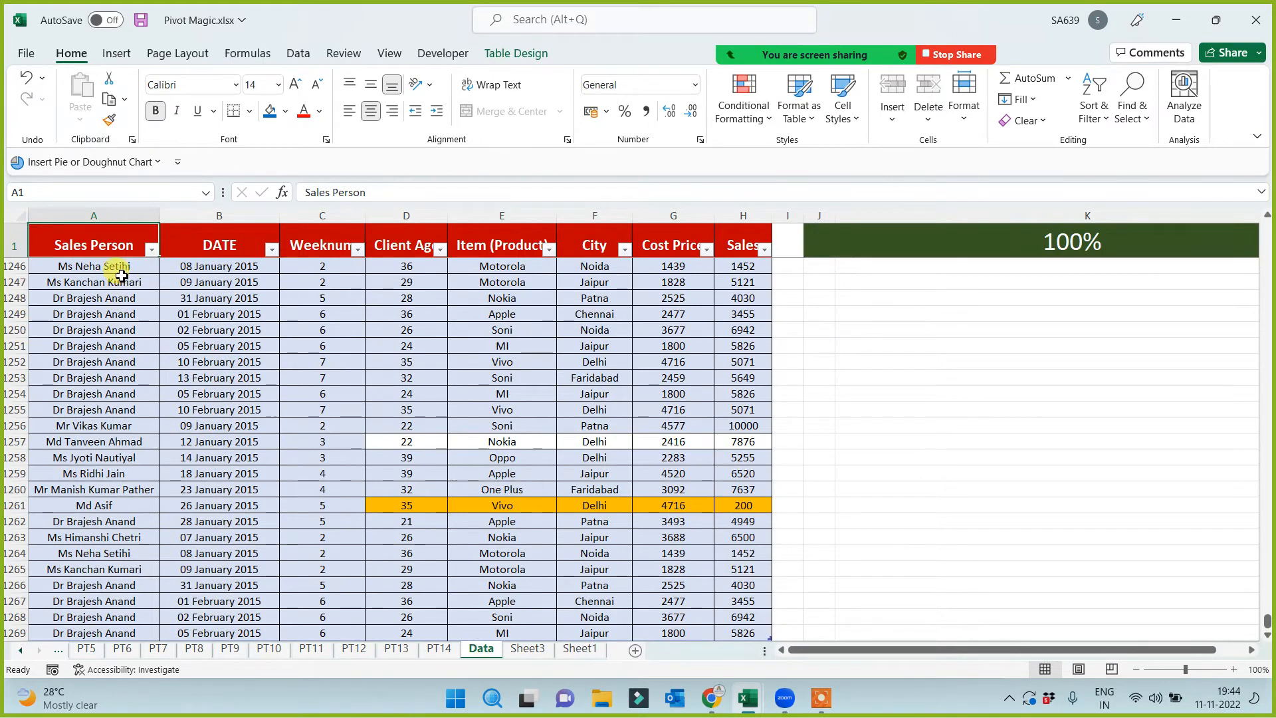
key(ctrl+shift+End)
scroll(135, 431, down, 3)
scroll(152, 435, up, 20)
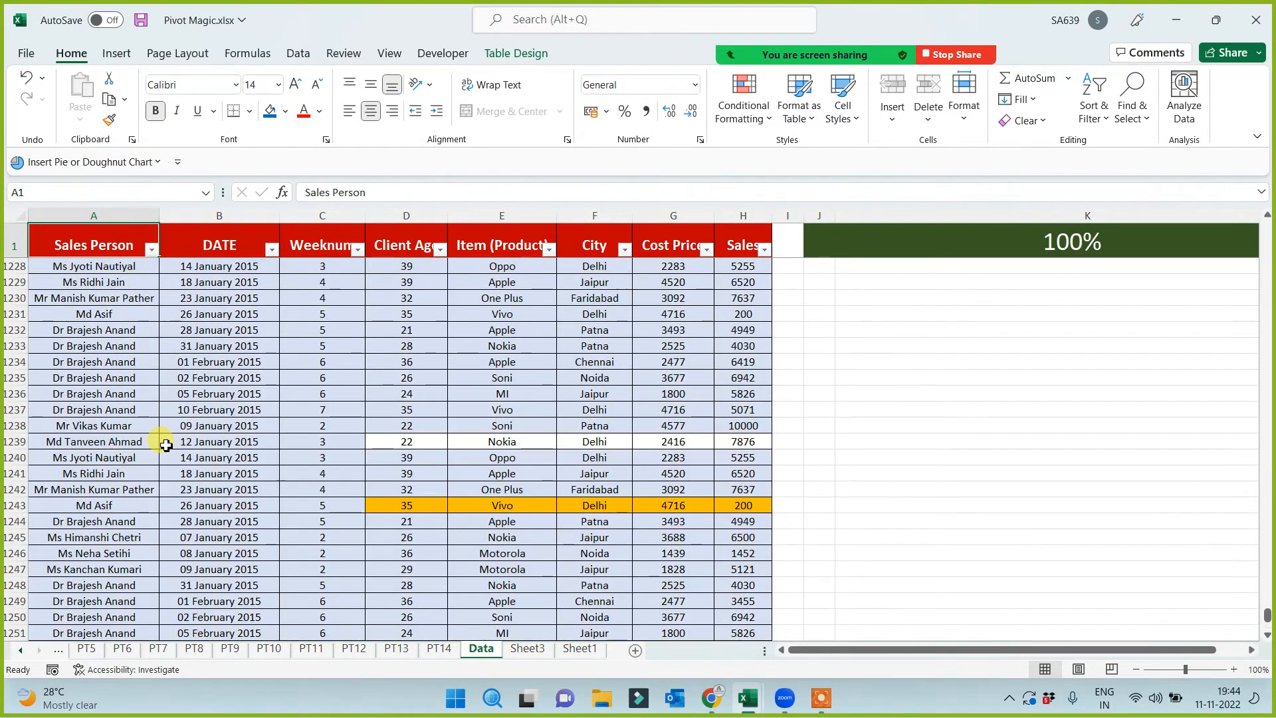
scroll(167, 444, up, 7)
drag(83, 299, 758, 492)
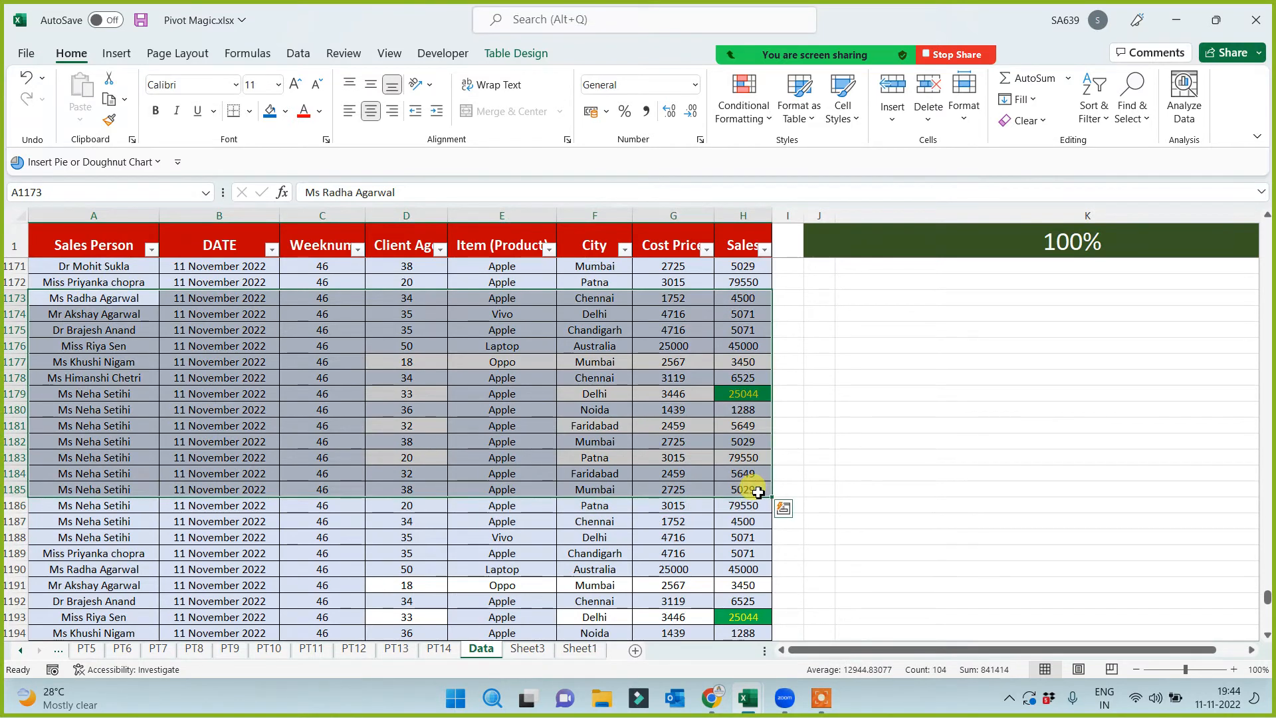
key(ctrl+c)
Paste the copied records directly below the table's last row and select their Sales values to check the sum
key(ctrl+Down)
key(Down)
key(Down)
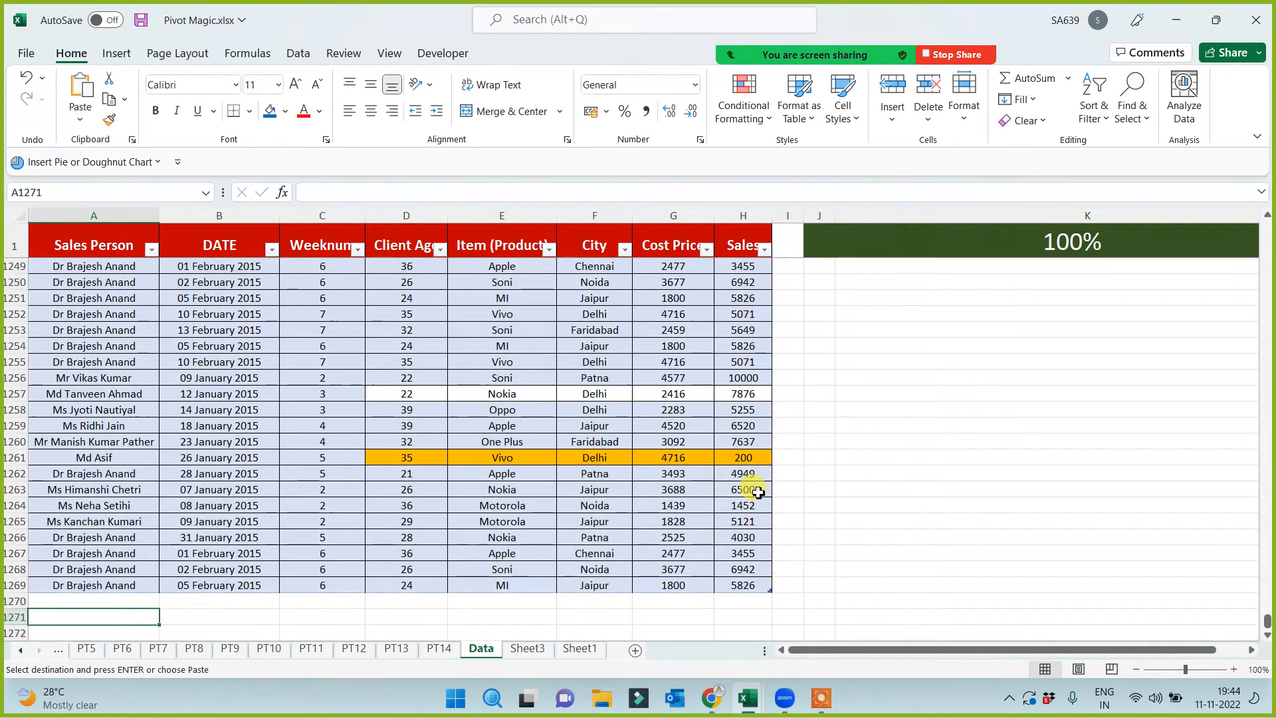
key(Up)
key(ctrl+v)
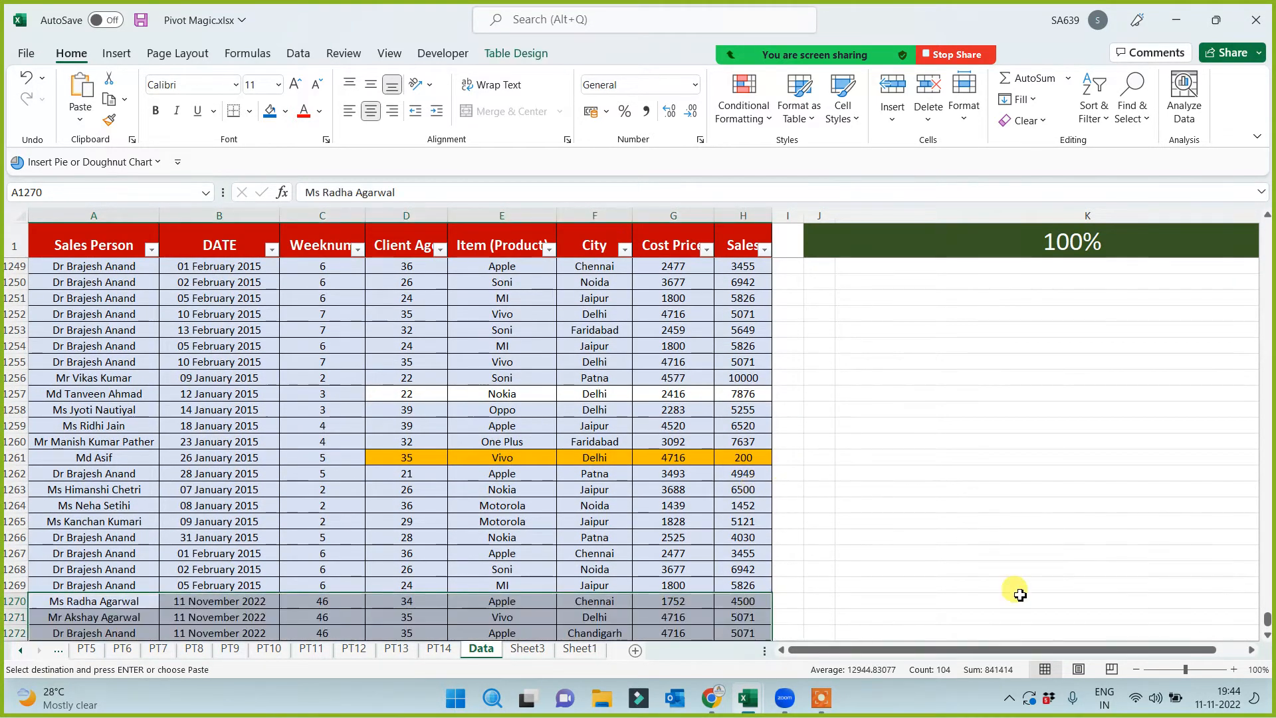
scroll(996, 595, down, 5)
drag(744, 361, 744, 553)
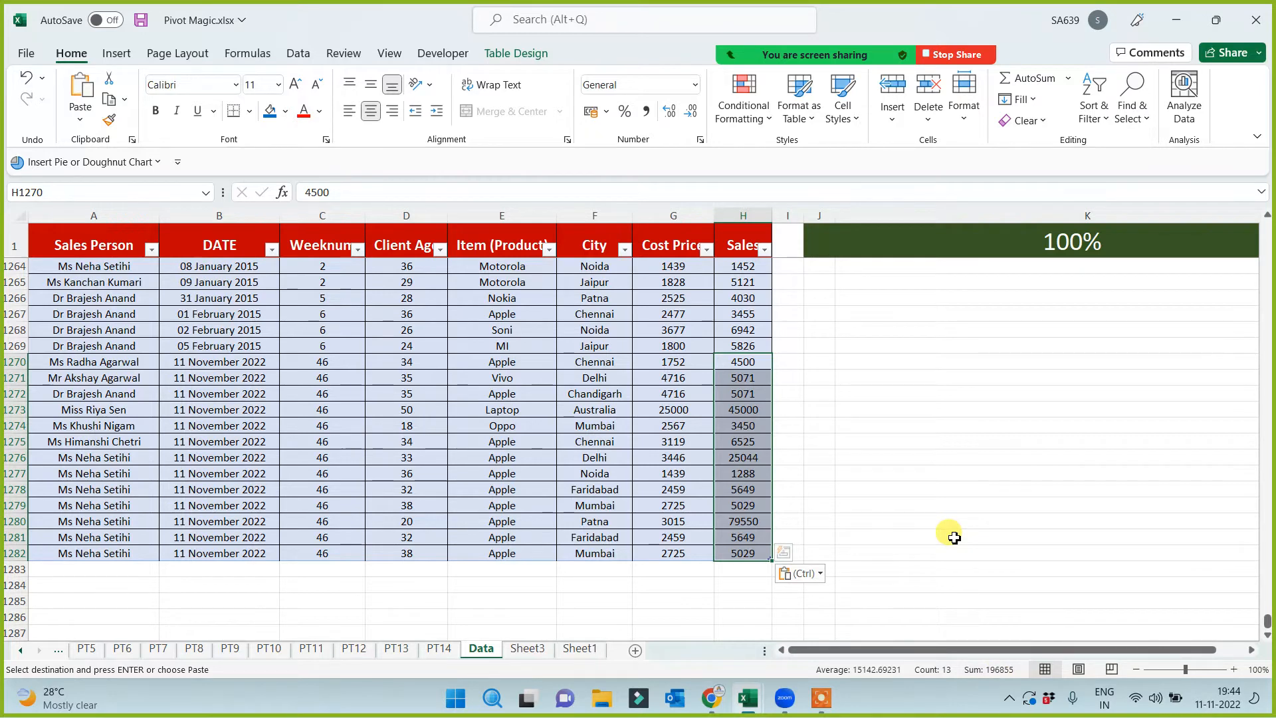
Refresh the pivot table on PT14 and select its Sales grand total
click(440, 648)
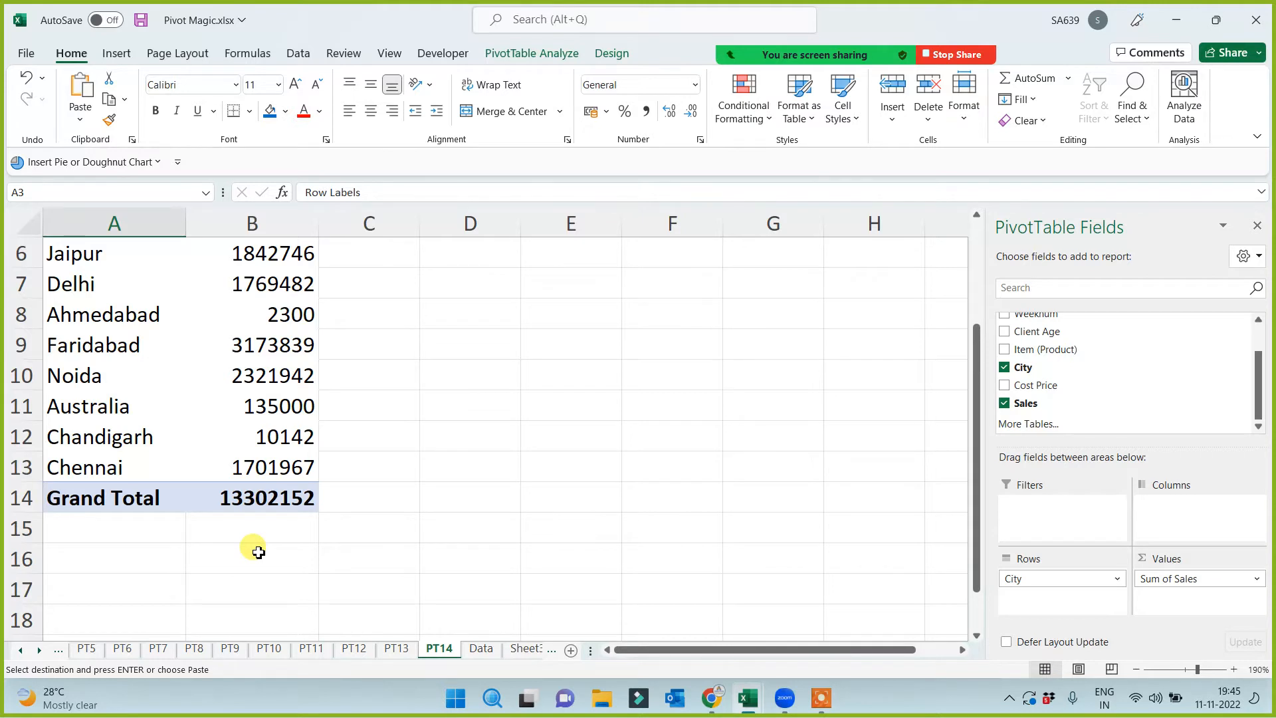
click(152, 346)
right_click(152, 345)
click(199, 388)
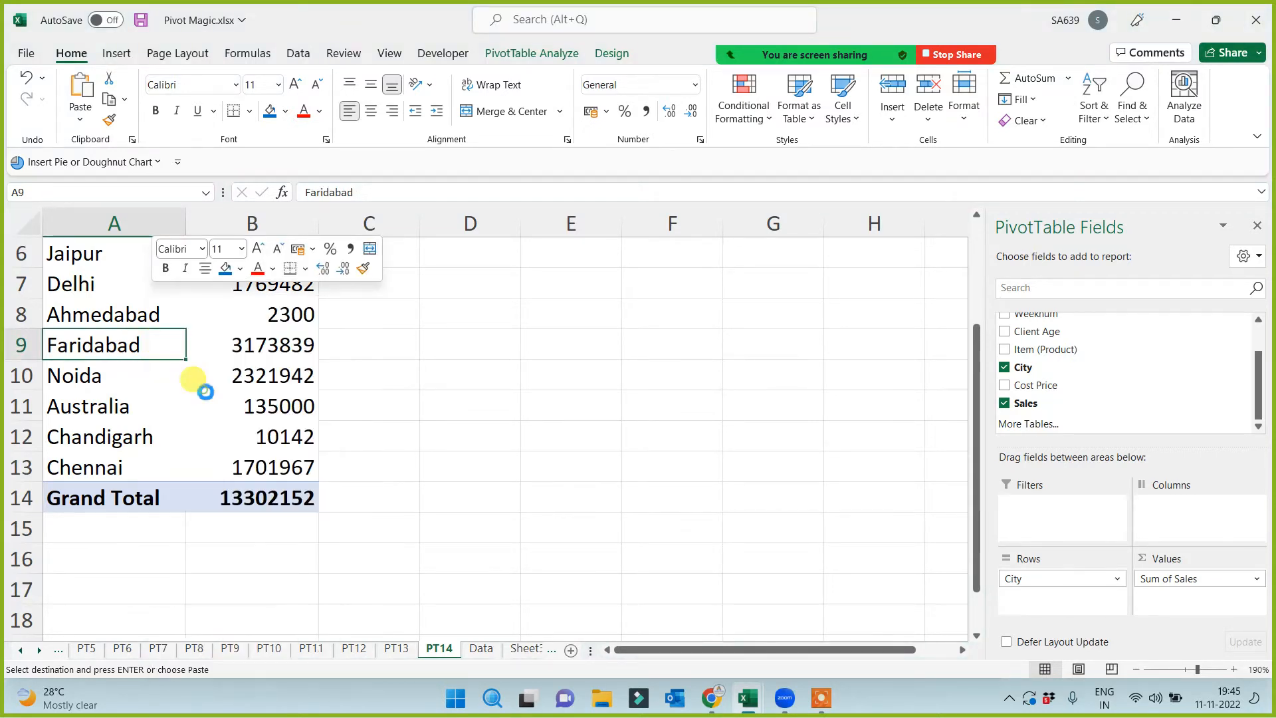
click(266, 499)
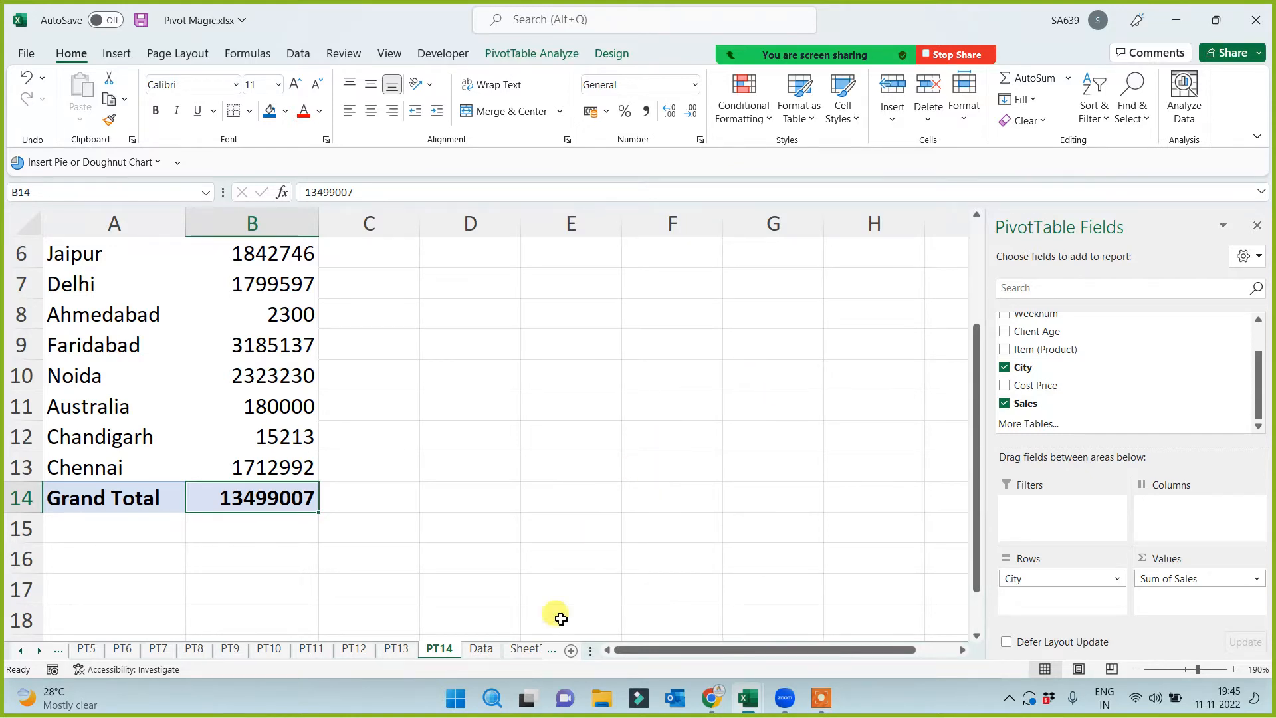
Return to the start of the Data sheet's table and go through the pivot table topic list beside it
click(482, 648)
click(460, 475)
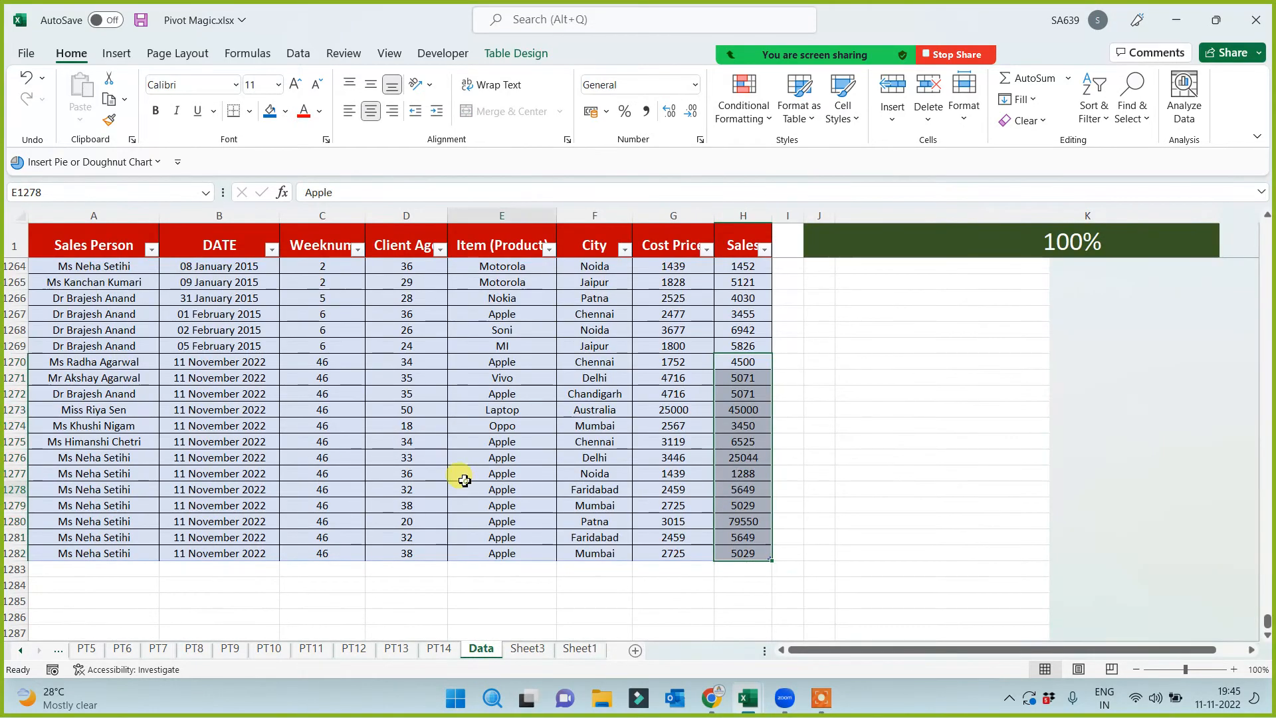
key(ctrl+Up)
key(Down)
key(Down)
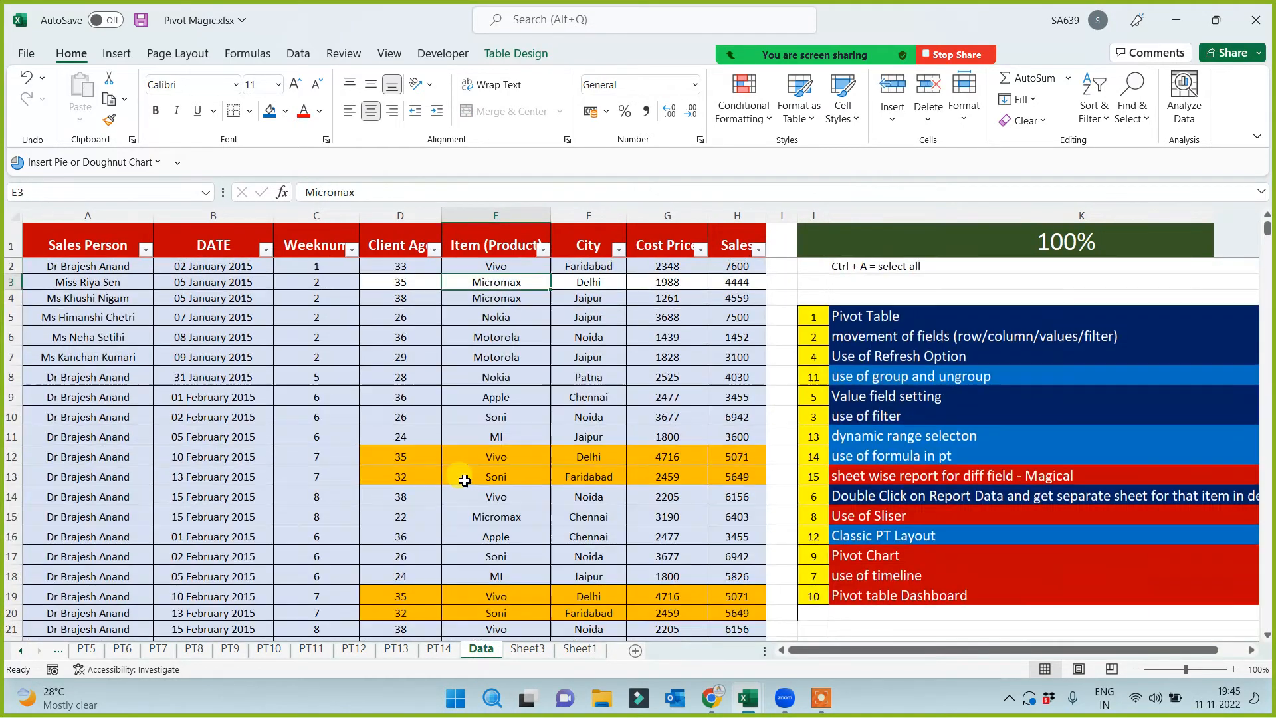
key(Right)
key(Right)
key(Right)
key(Right)
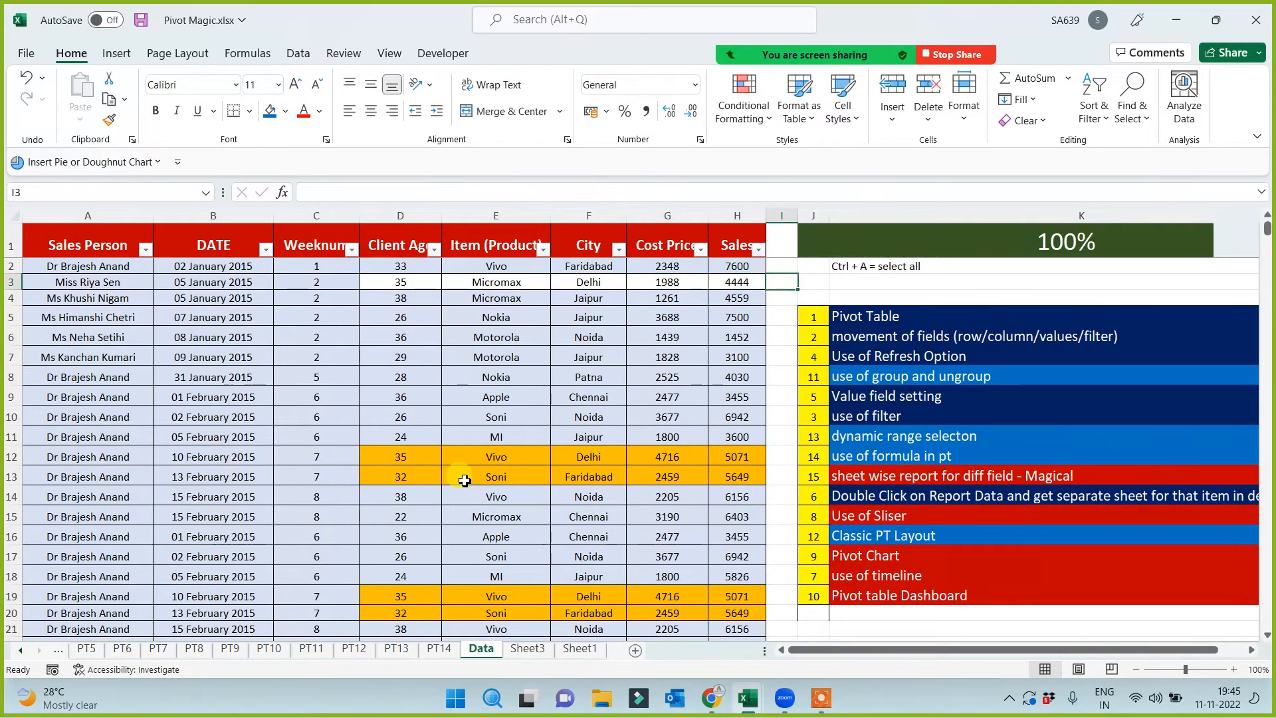
key(Down)
key(Down)
key(Down)
key(Down)
key(Down)
key(Down)
key(Down)
key(Down)
key(Down)
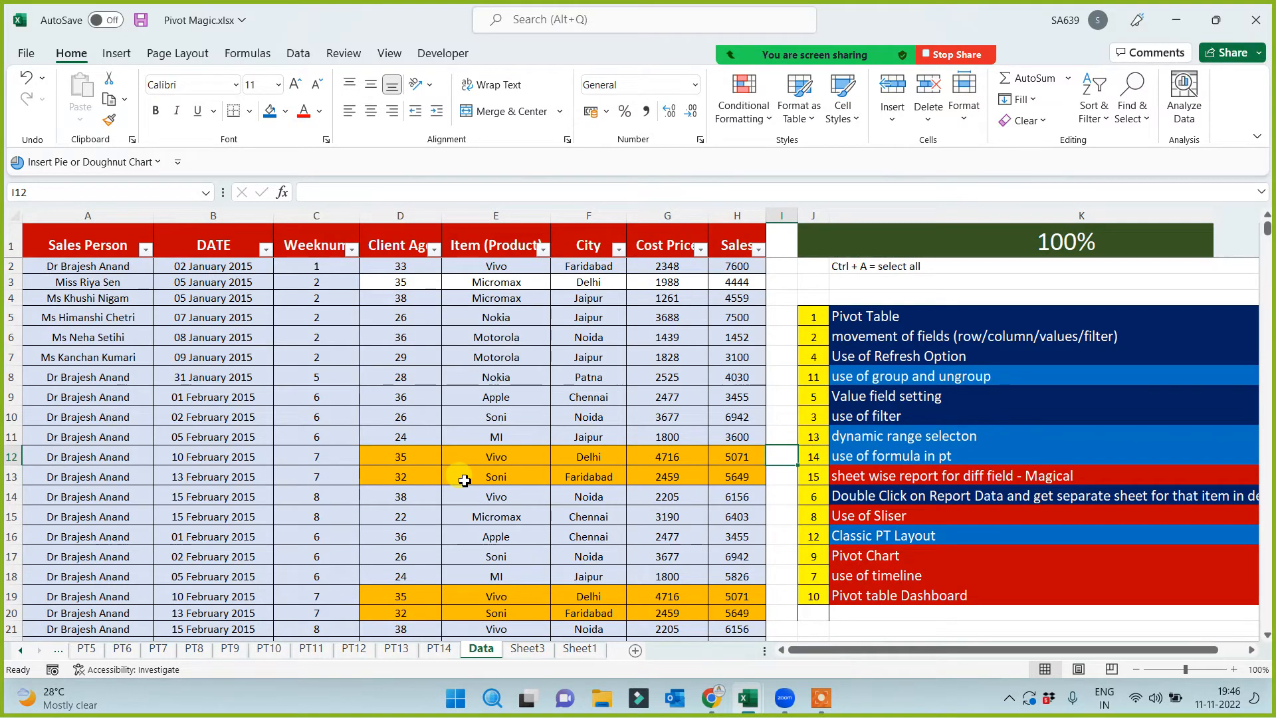
Copy the formatting of the Classic PT Layout topic onto the Pivot table Dashboard topic in the list
click(855, 590)
click(939, 531)
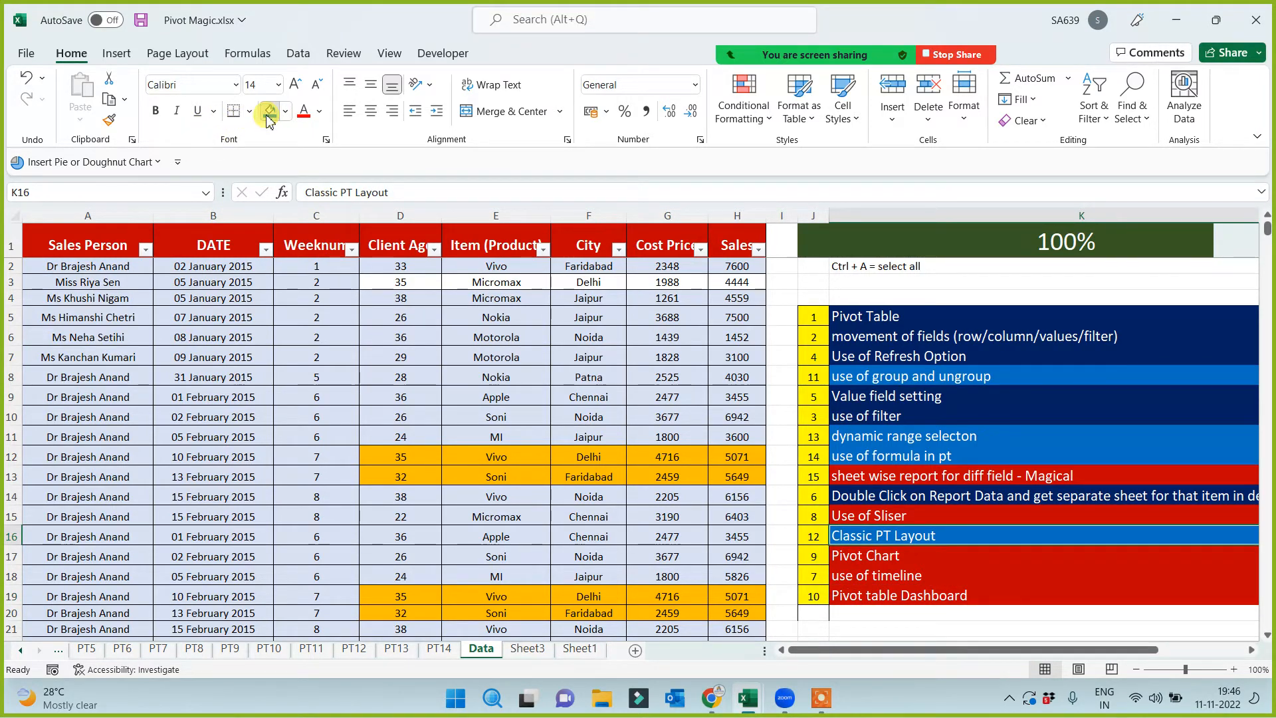
click(109, 120)
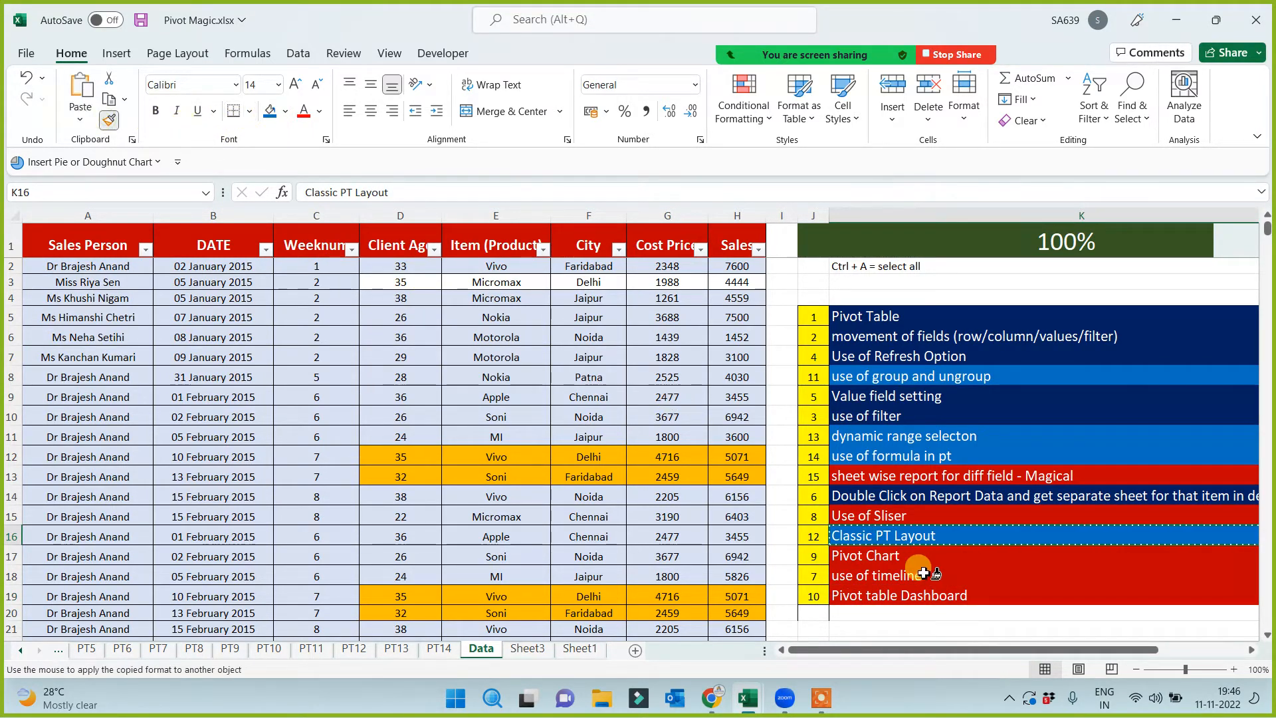
click(912, 593)
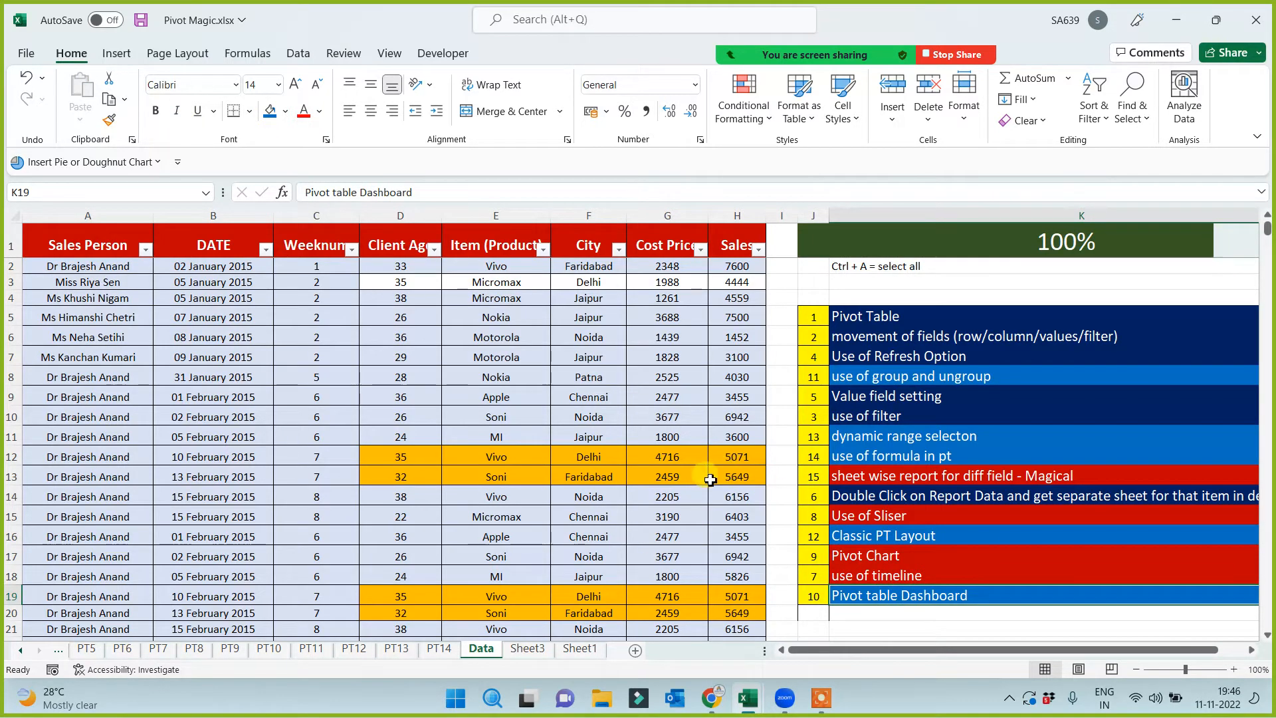
click(636, 478)
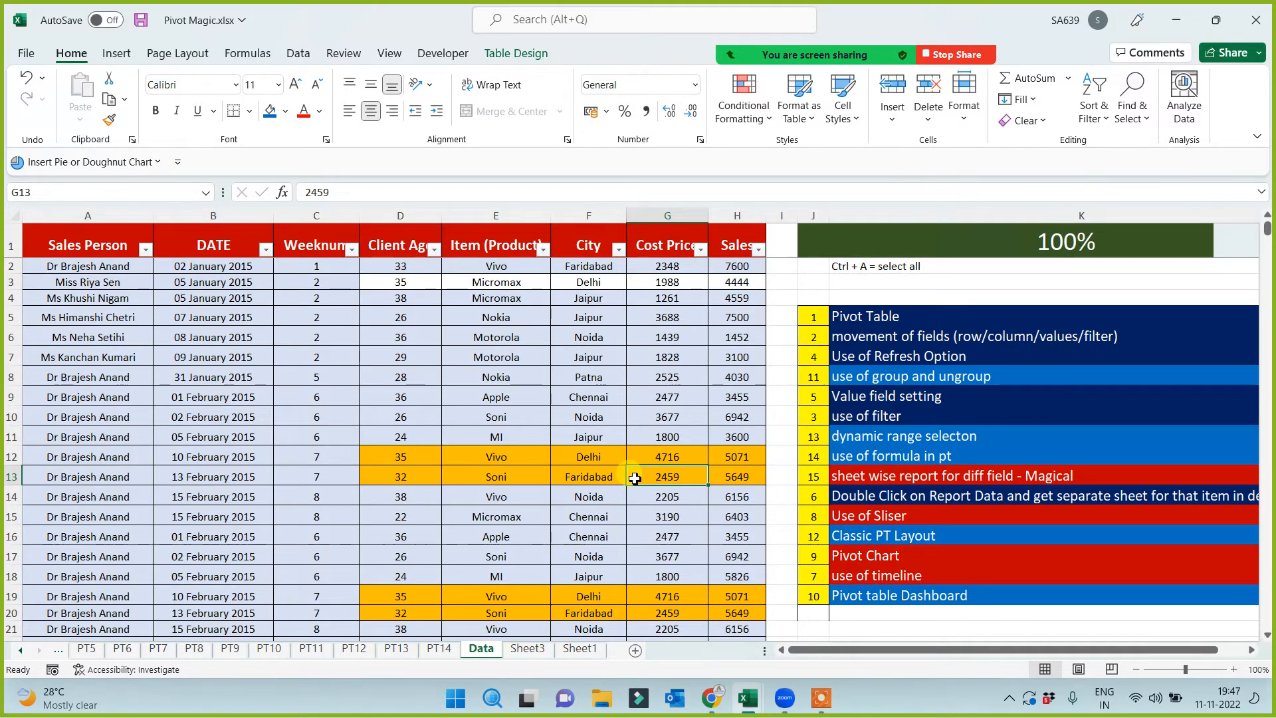
Examine the blank rows above the pivot table on PT14 and compare with the layouts on PT13 and PT12
click(437, 649)
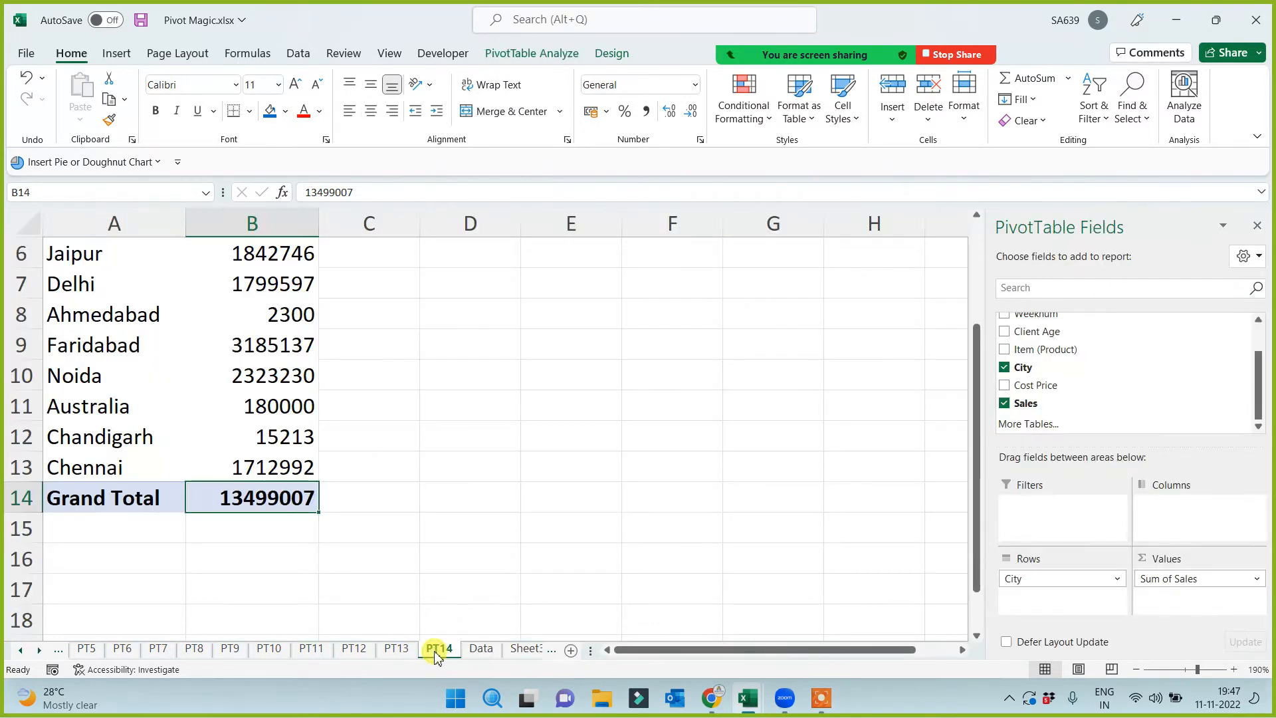
scroll(384, 531, up, 2)
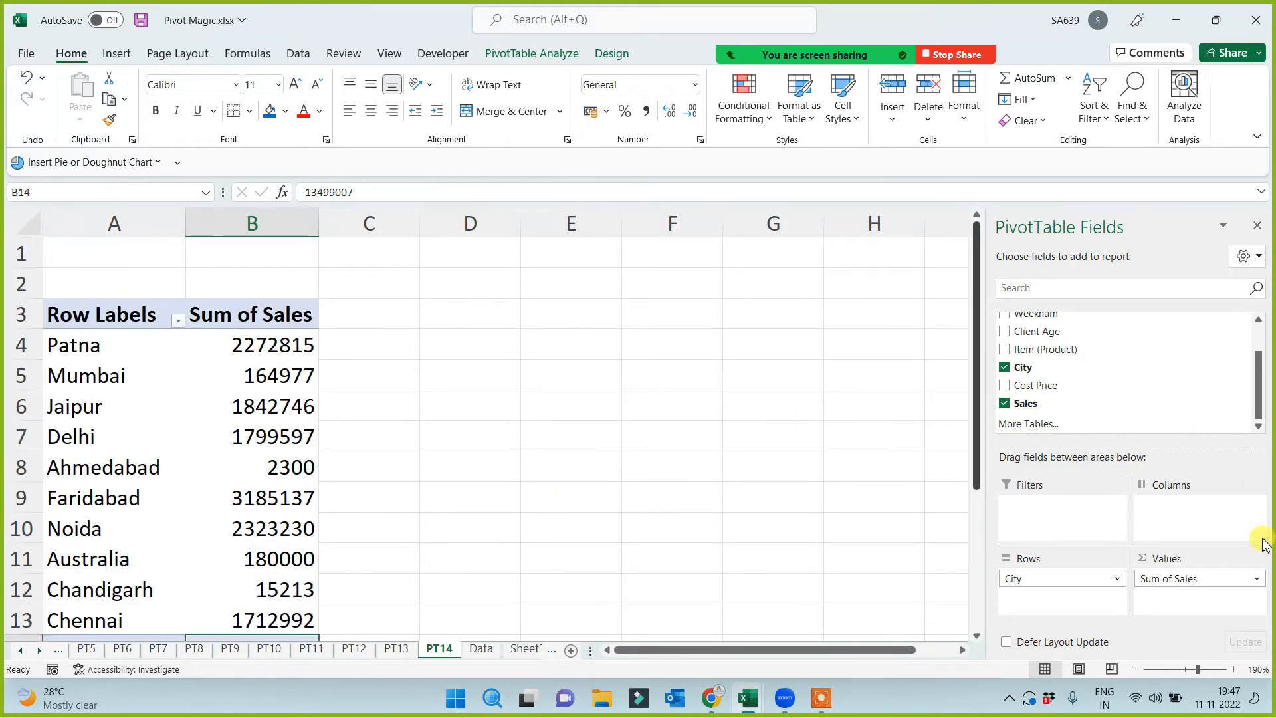
drag(111, 255, 106, 272)
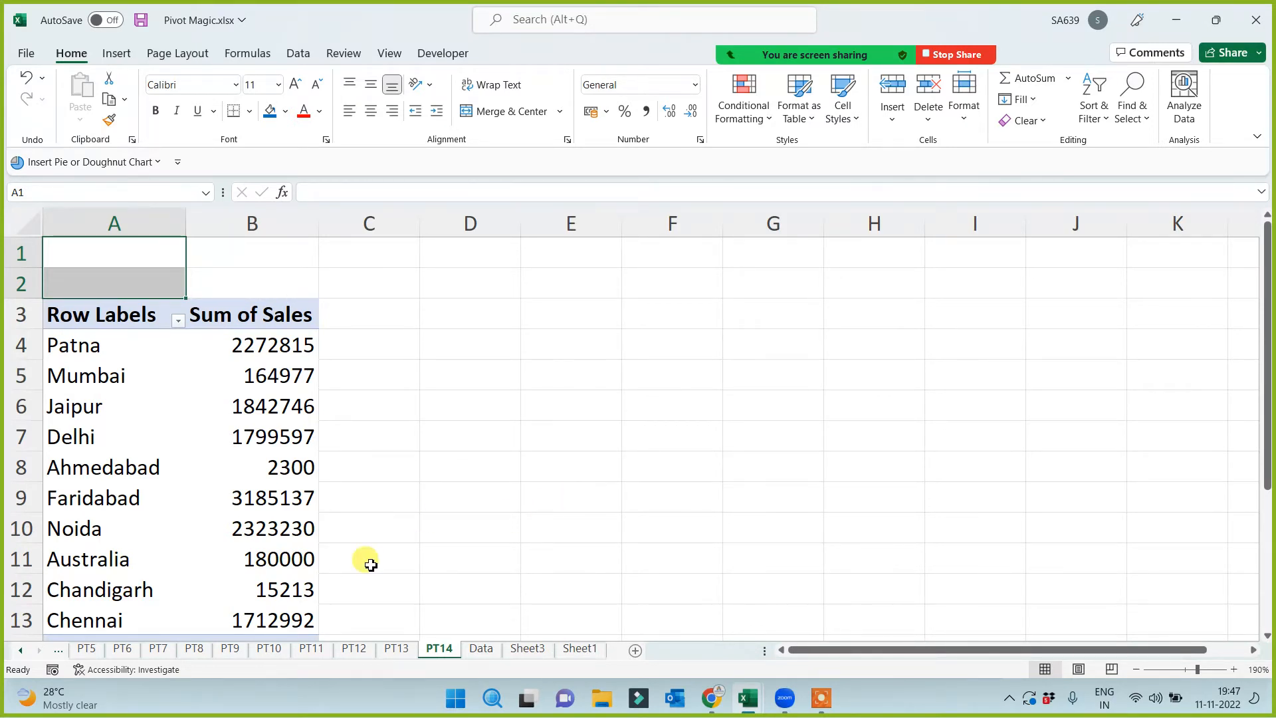
click(393, 650)
click(100, 248)
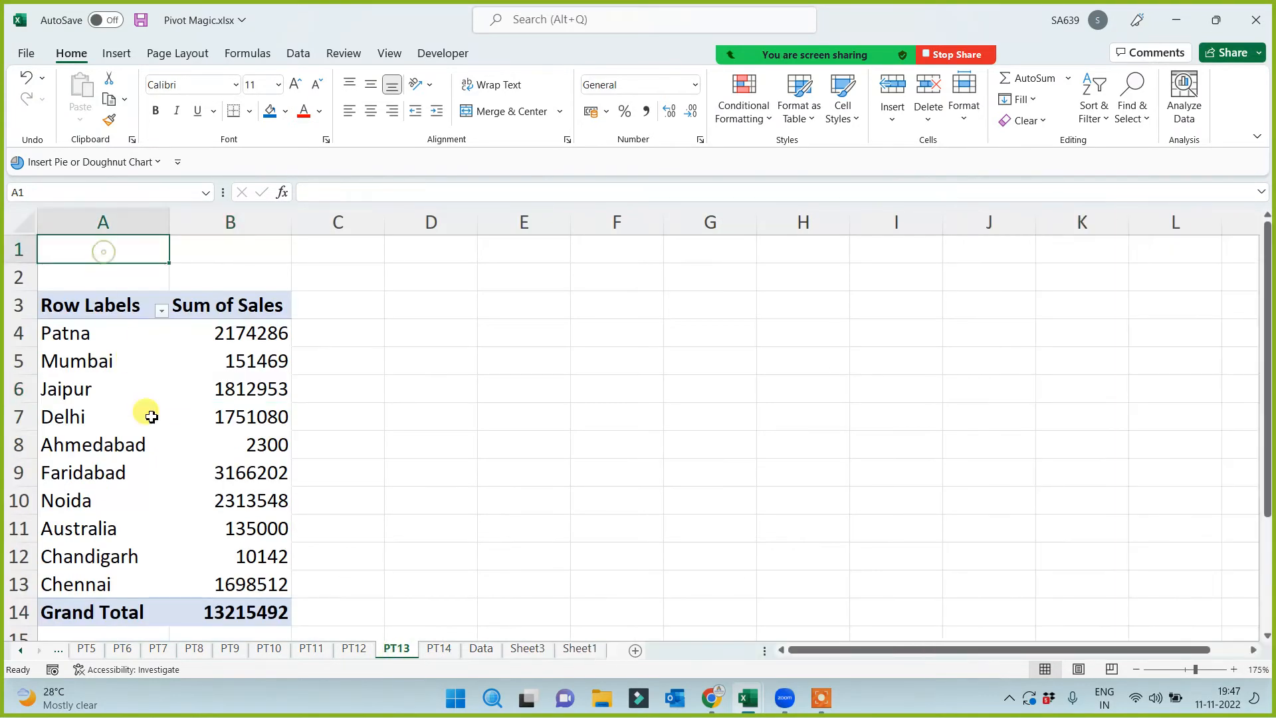
click(354, 649)
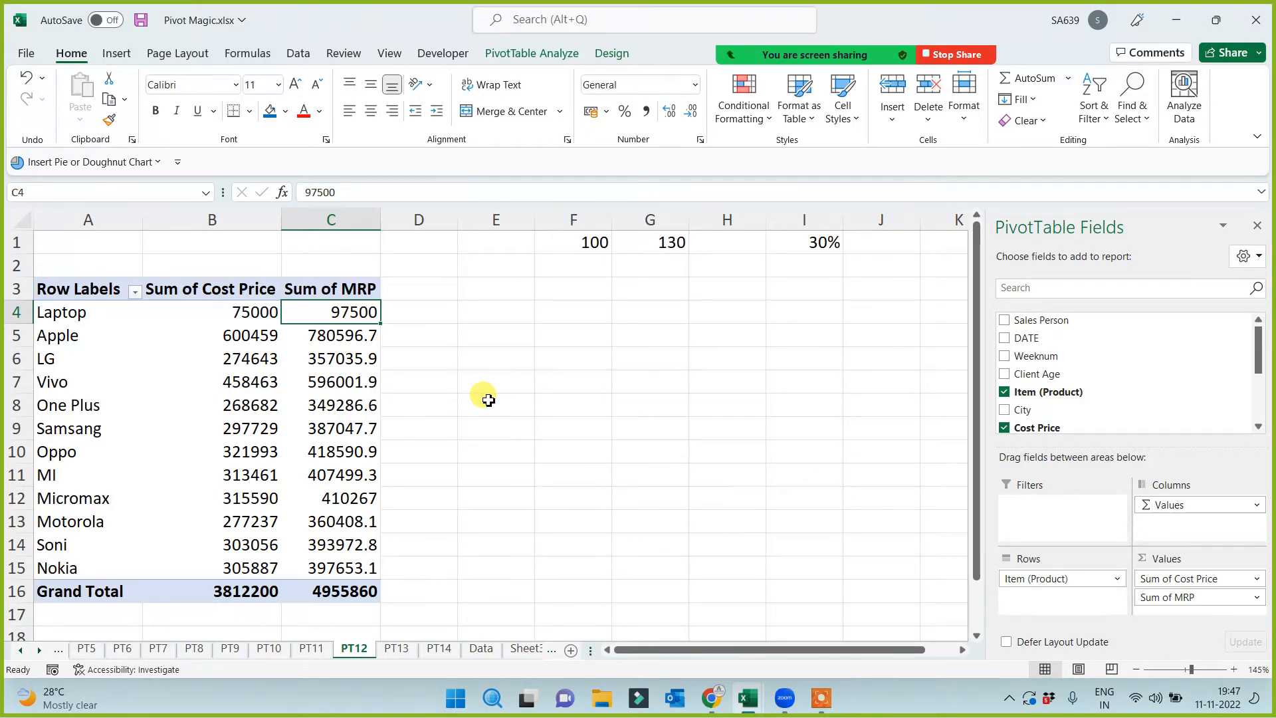
Create a PivotChart on a new worksheet from the Data sheet's entire table, Table2
click(481, 649)
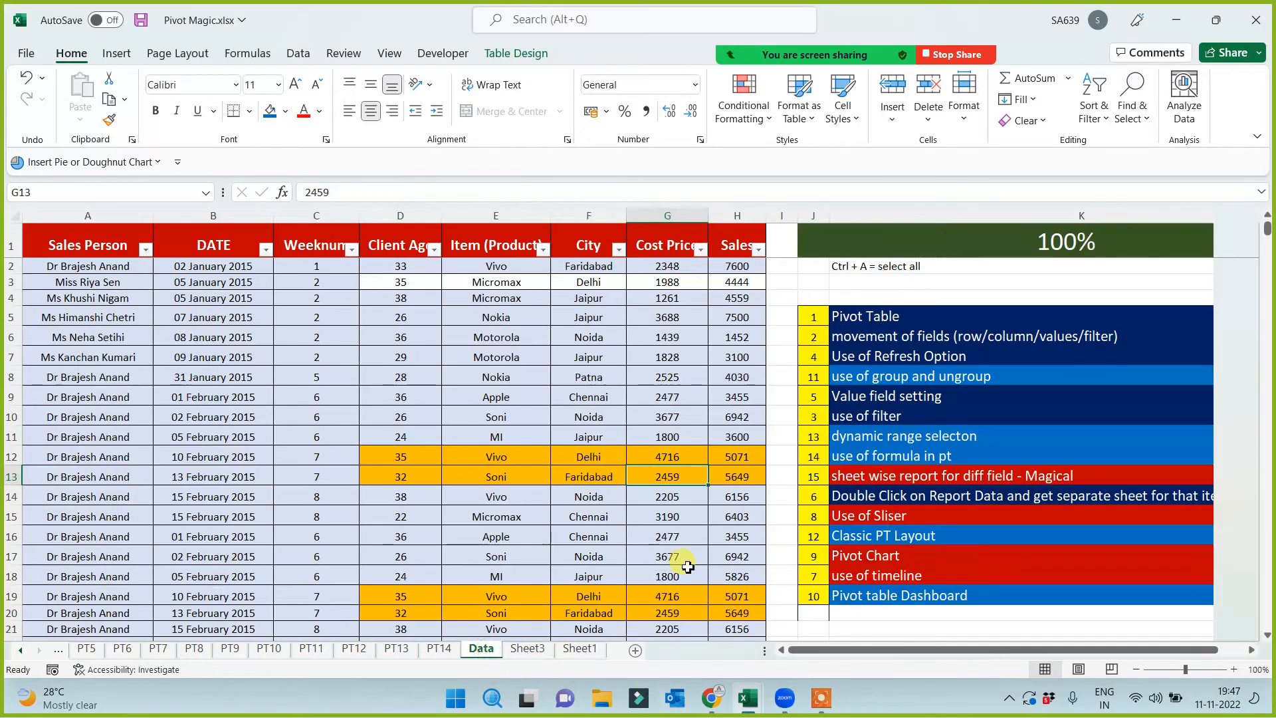
click(303, 438)
click(93, 266)
click(94, 245)
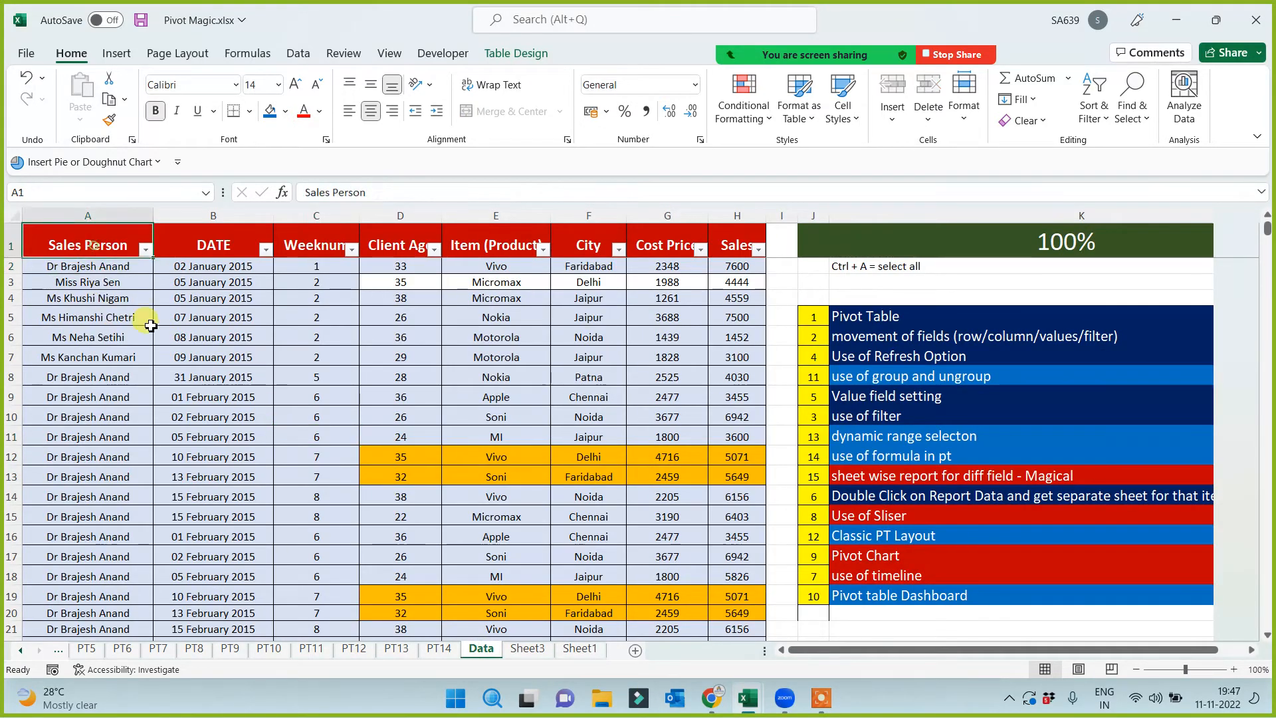
key(ctrl+a)
key(ctrl+q)
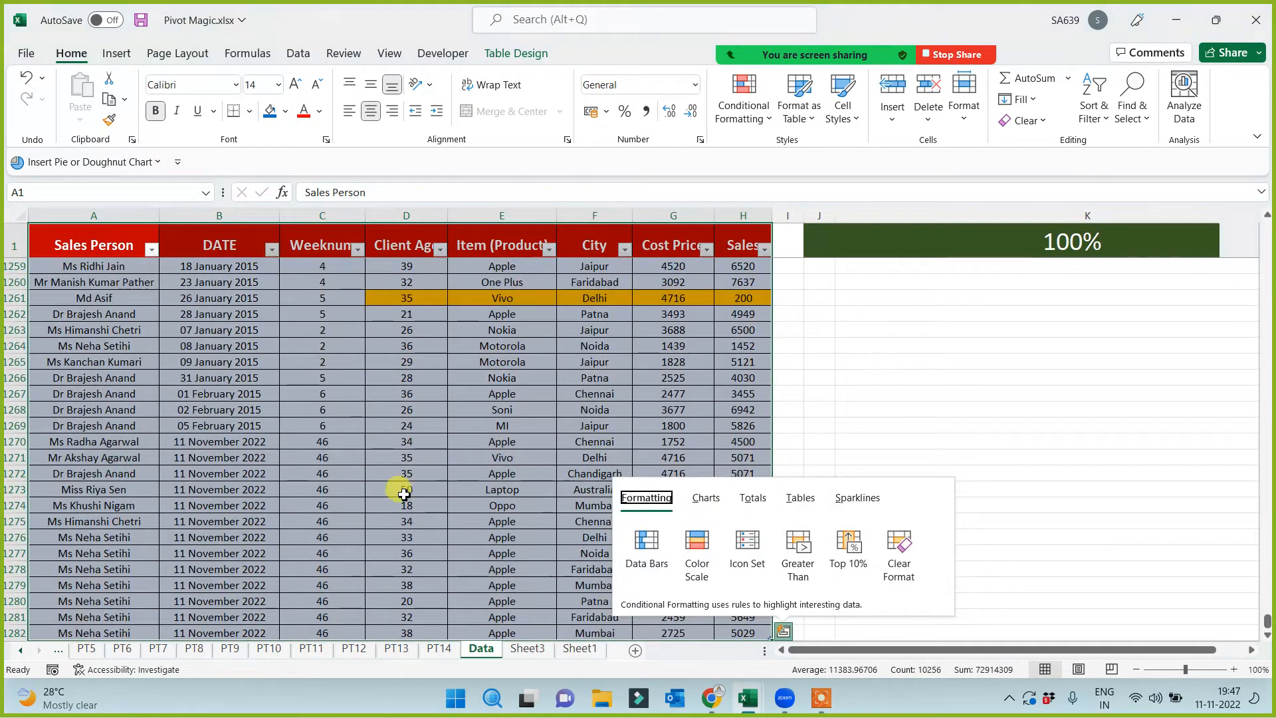
key(Escape)
click(116, 54)
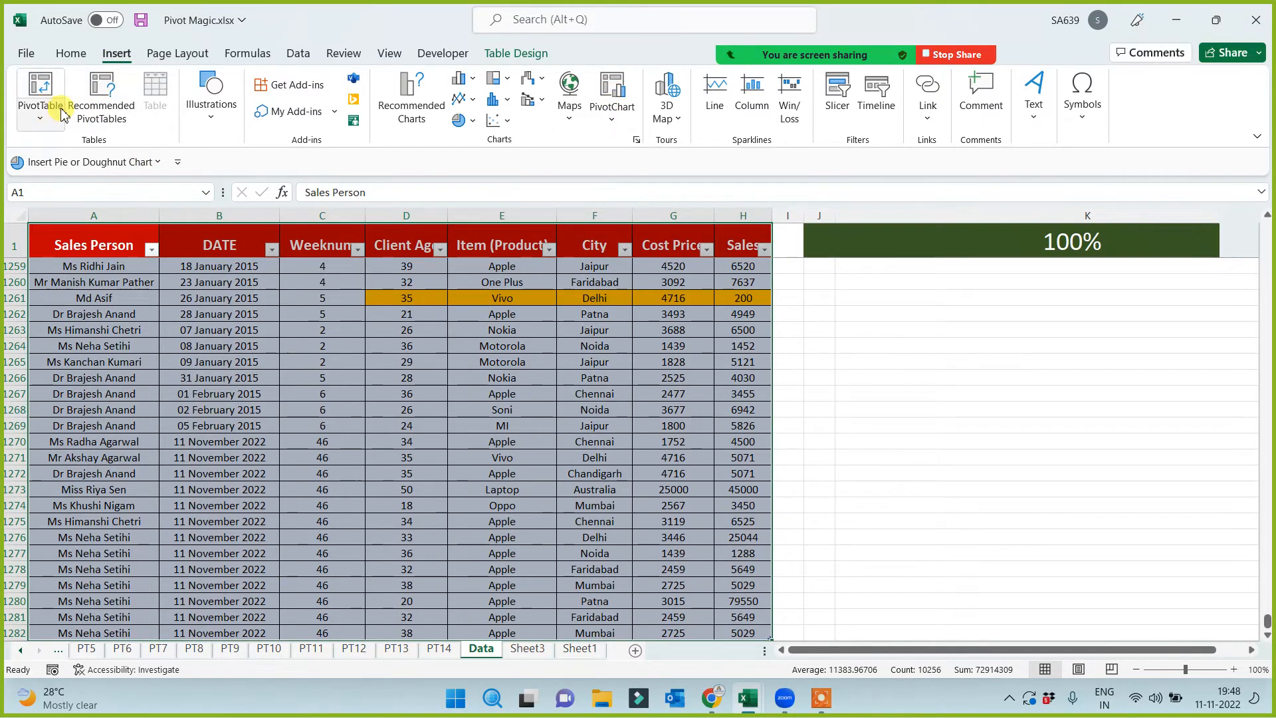
click(613, 90)
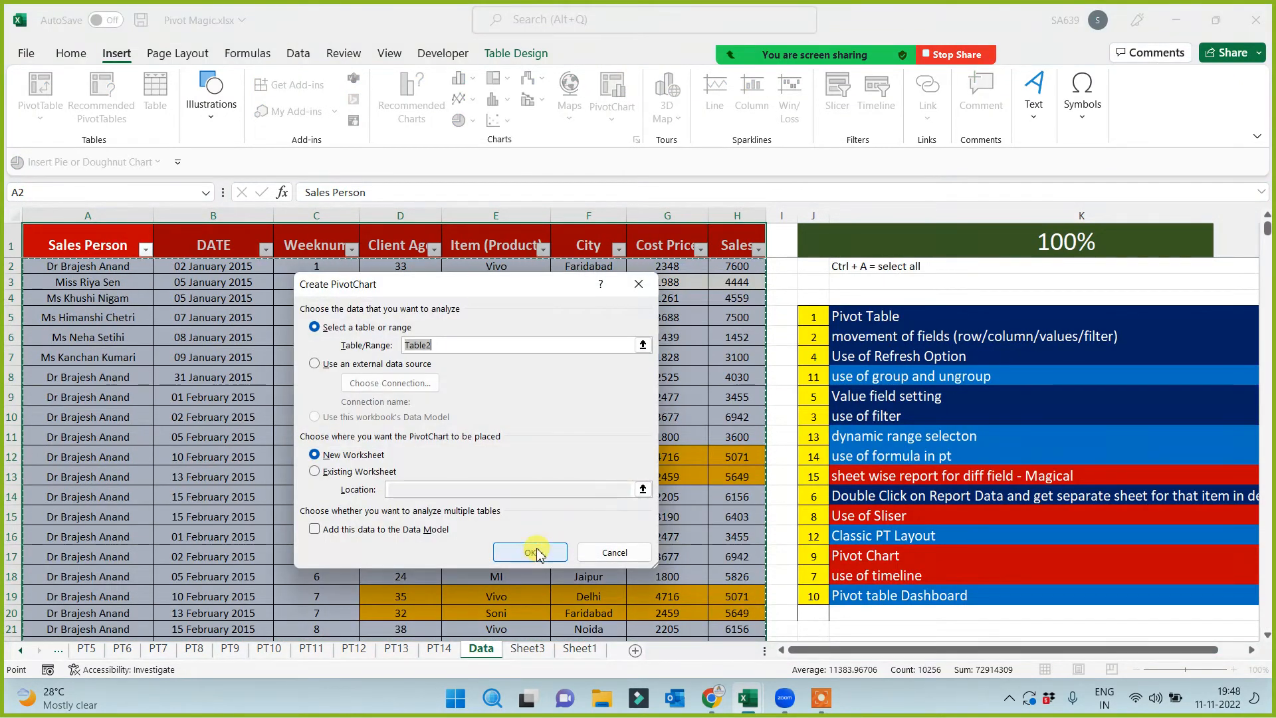
click(536, 553)
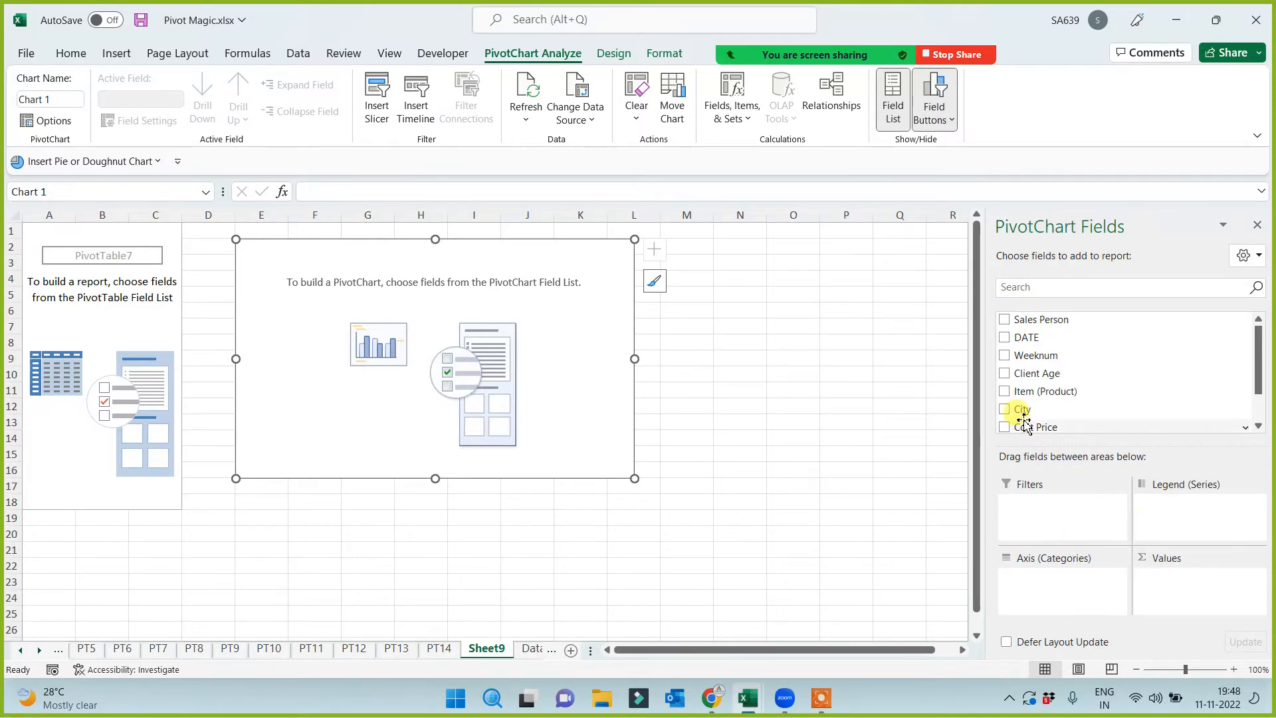
Plot Cost Price and Sales by City in the PivotChart and move the chart directly beside its pivot table
drag(1021, 410, 1024, 584)
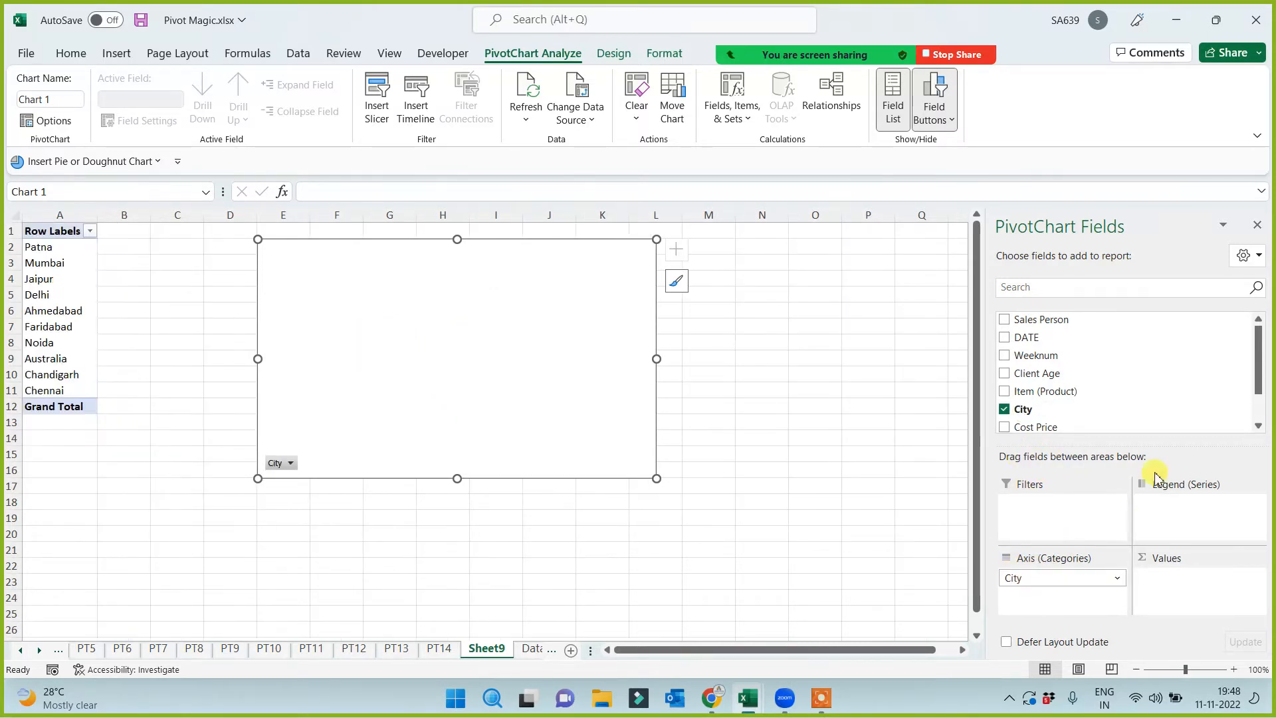
drag(1261, 369, 1257, 404)
drag(1043, 385, 1153, 581)
drag(1068, 405, 1151, 601)
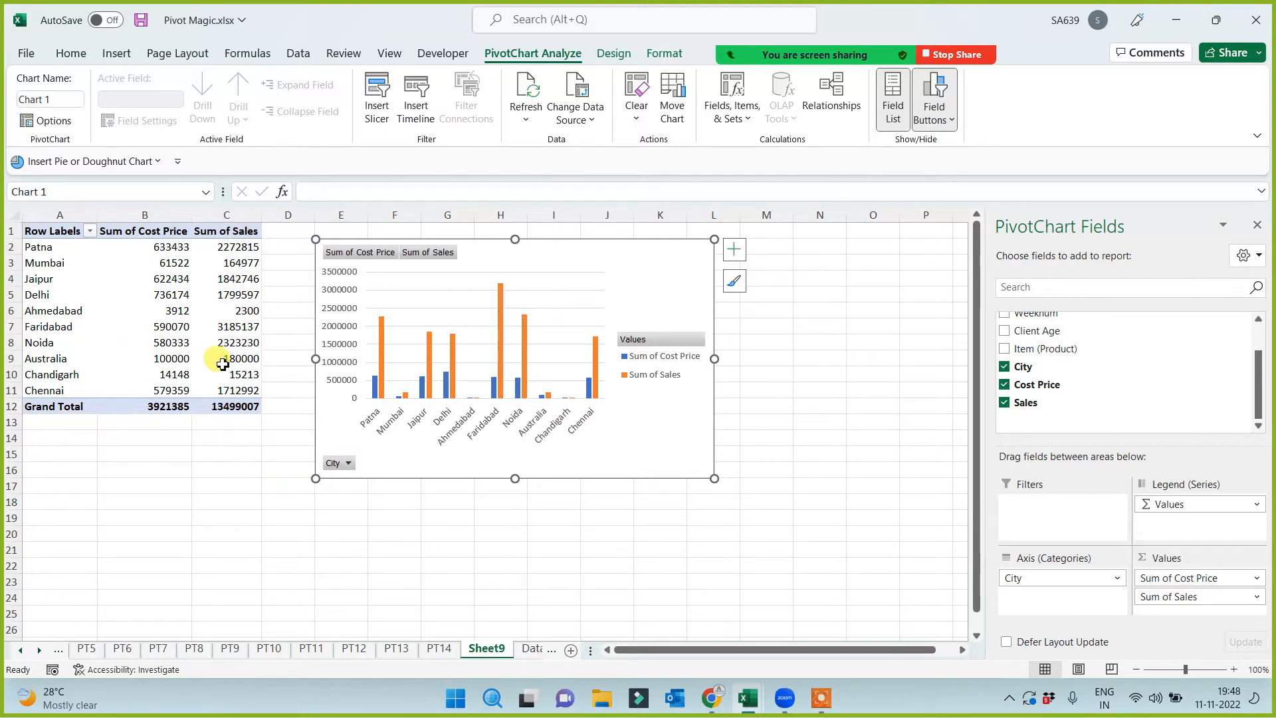
drag(315, 416, 264, 398)
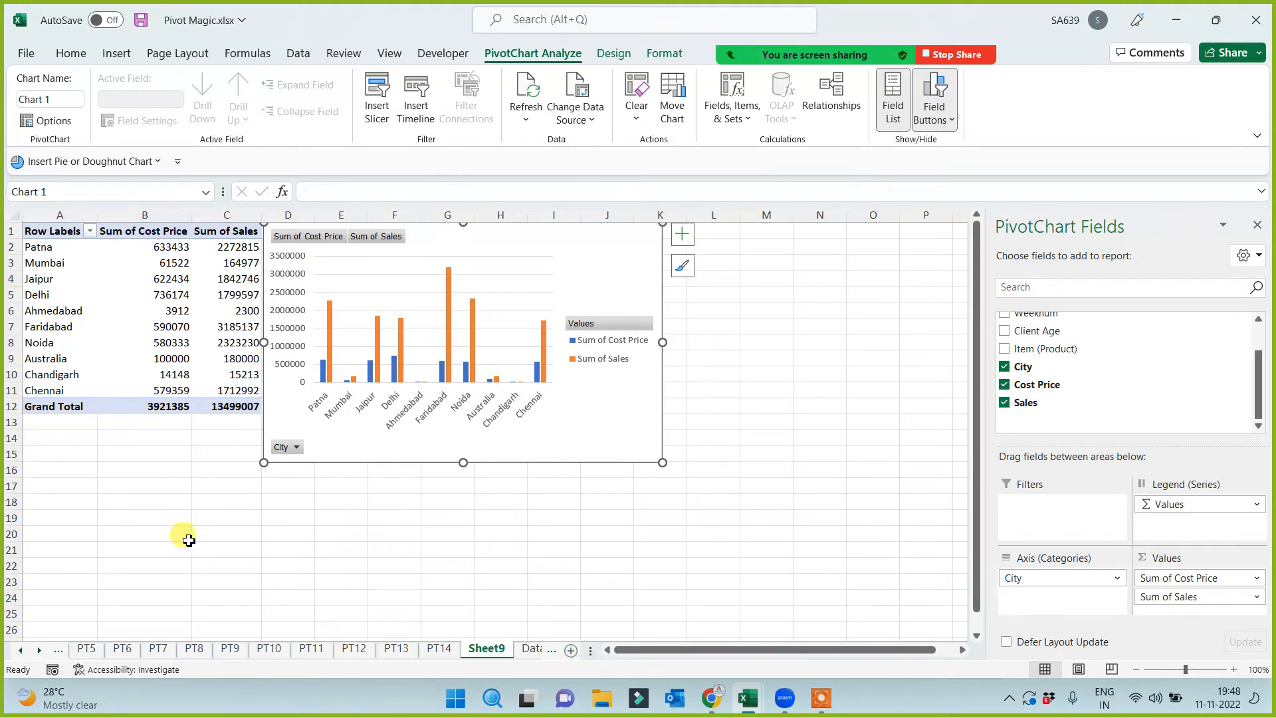
Insert a blank row above the pivot table, make it taller, and merge and center it across A1:U1
right_click(11, 231)
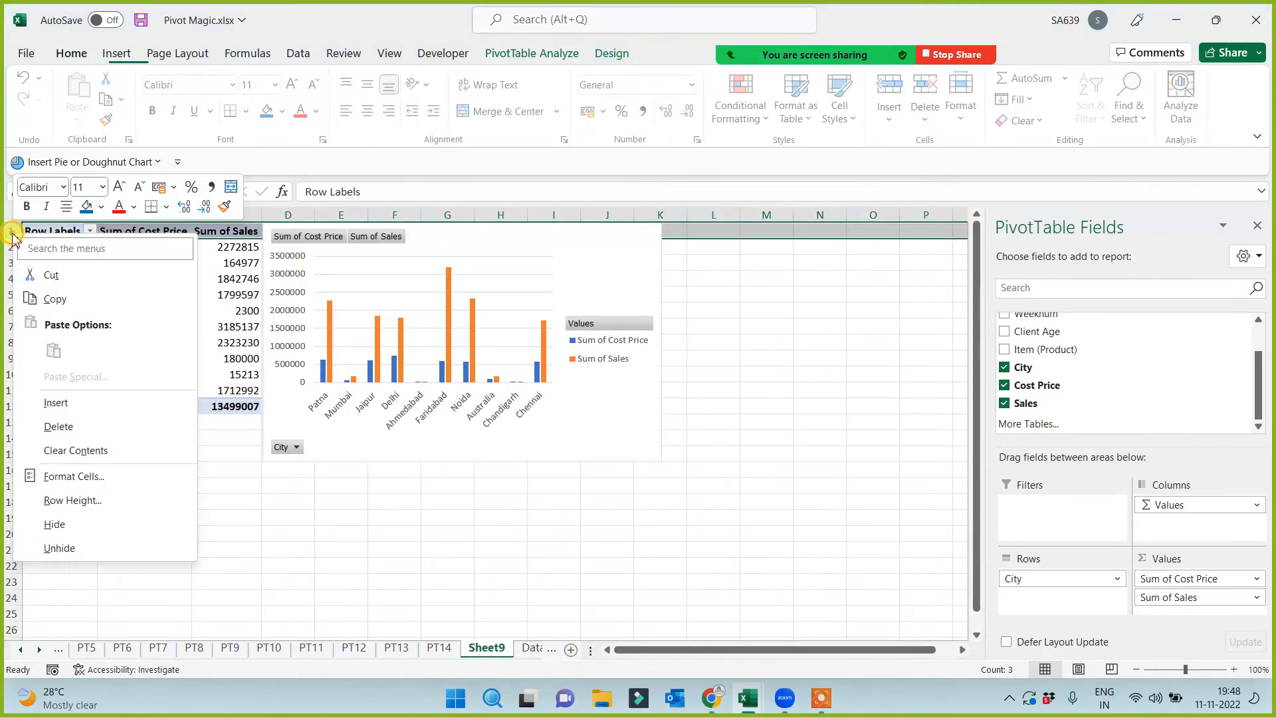
click(61, 402)
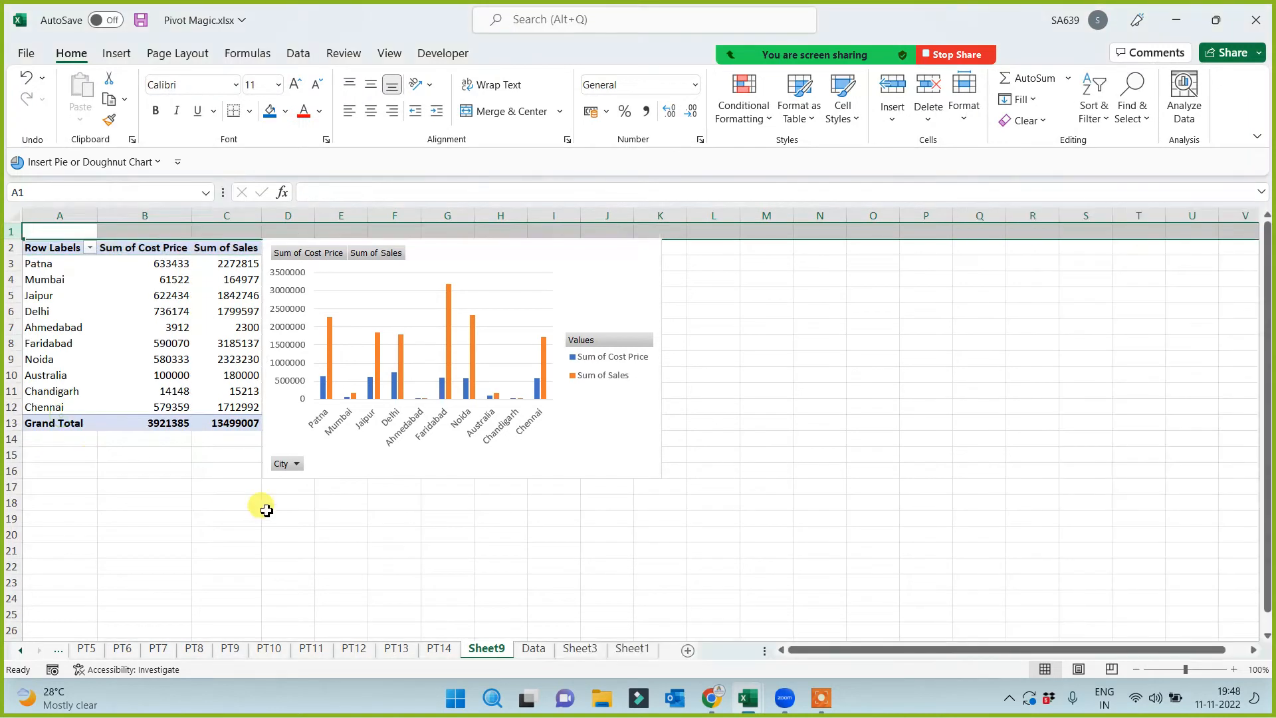
click(263, 536)
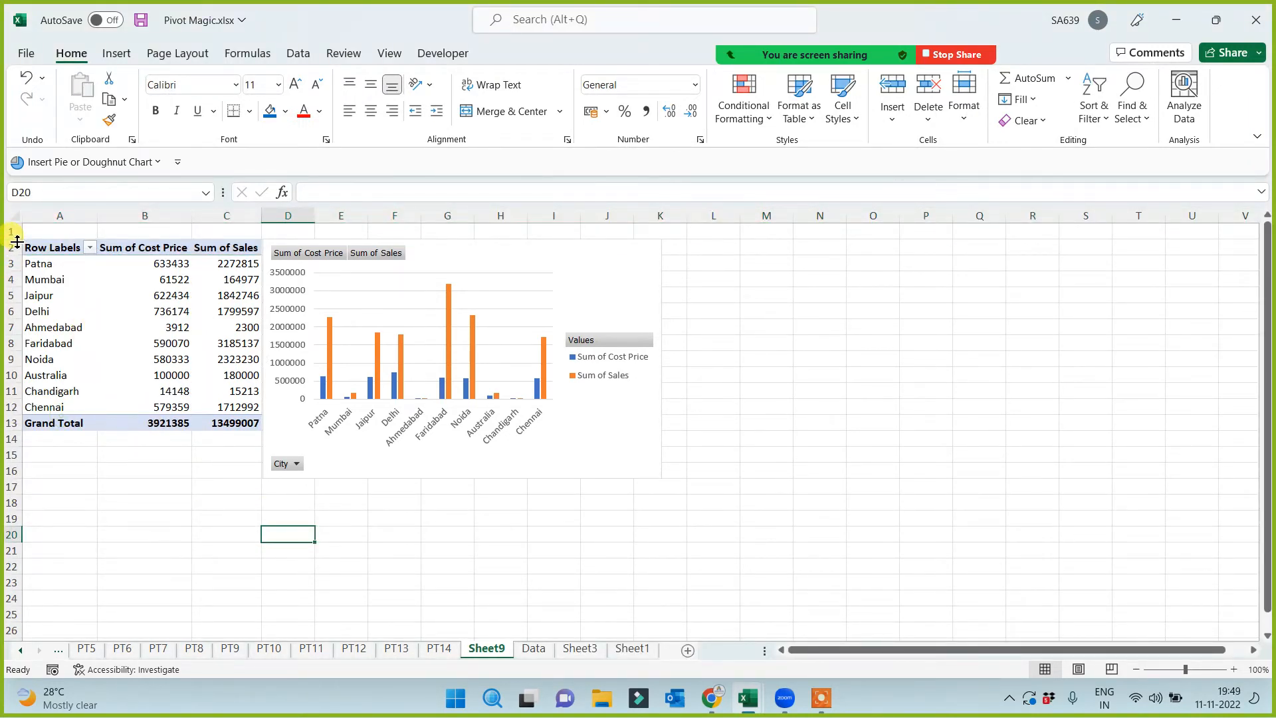
drag(17, 241, 1188, 238)
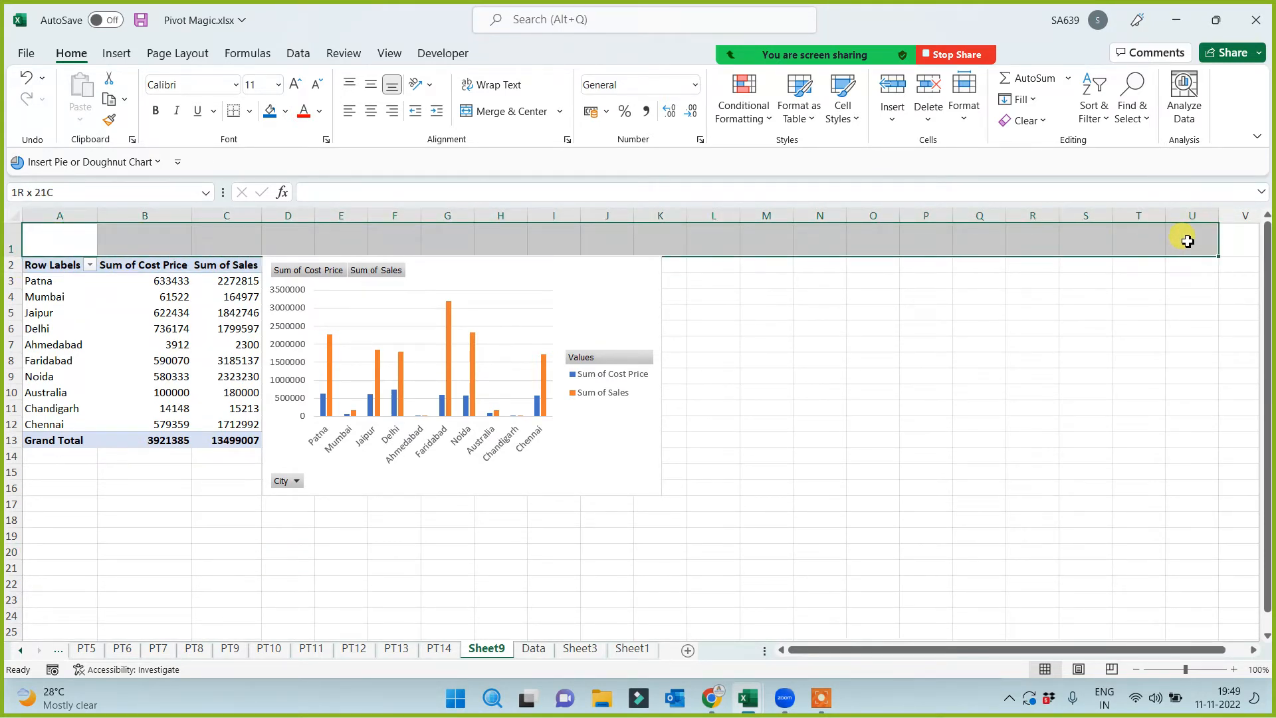
click(489, 111)
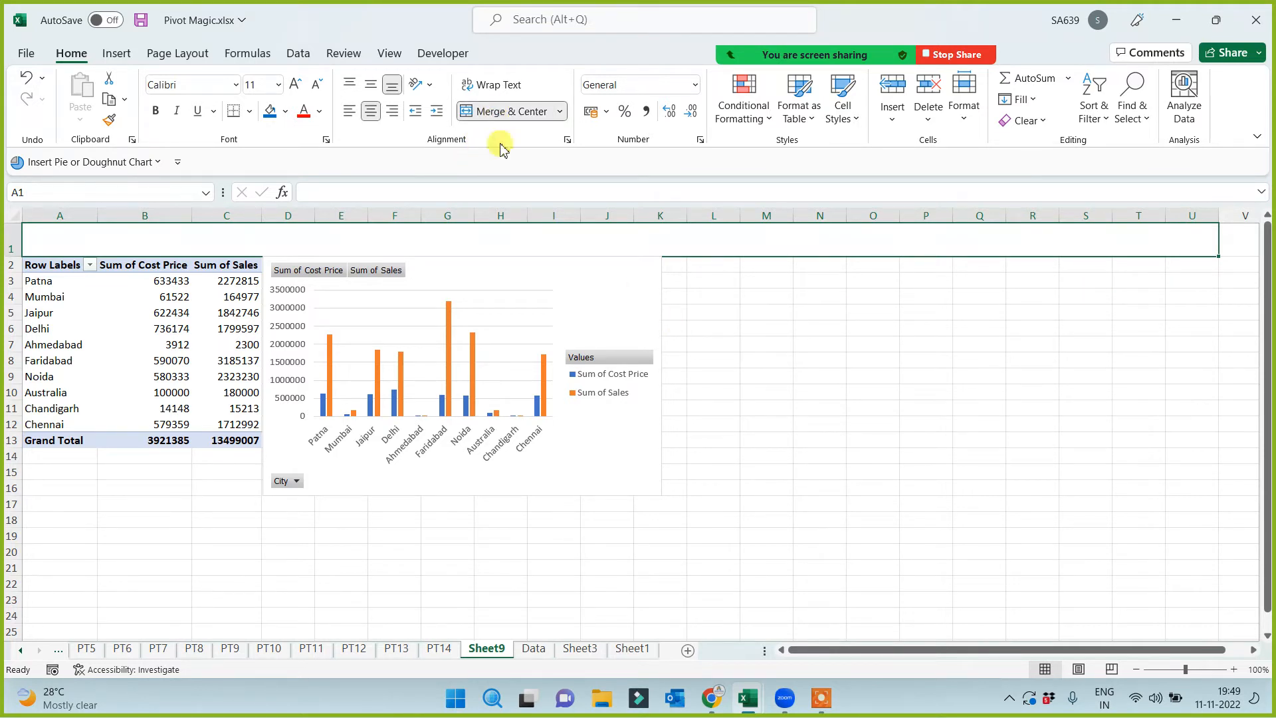
Fill the merged banner cell above the pivot table with the standard dark blue color
click(270, 111)
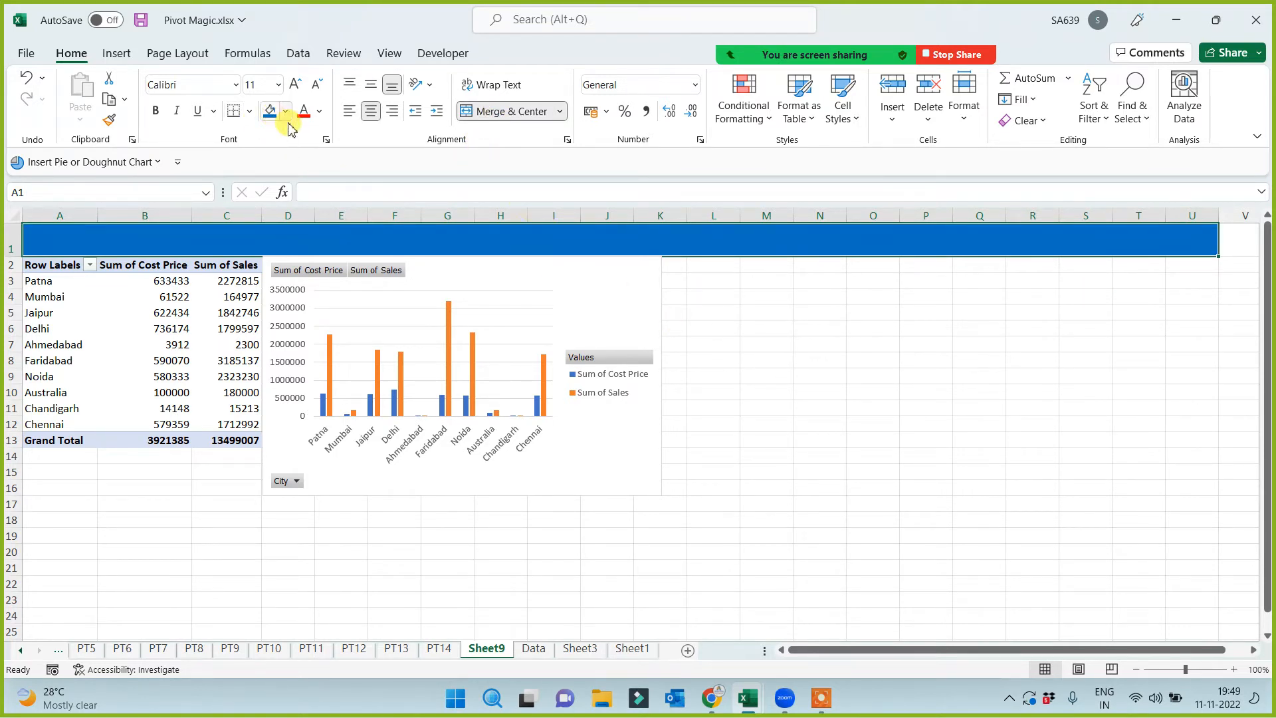
click(287, 112)
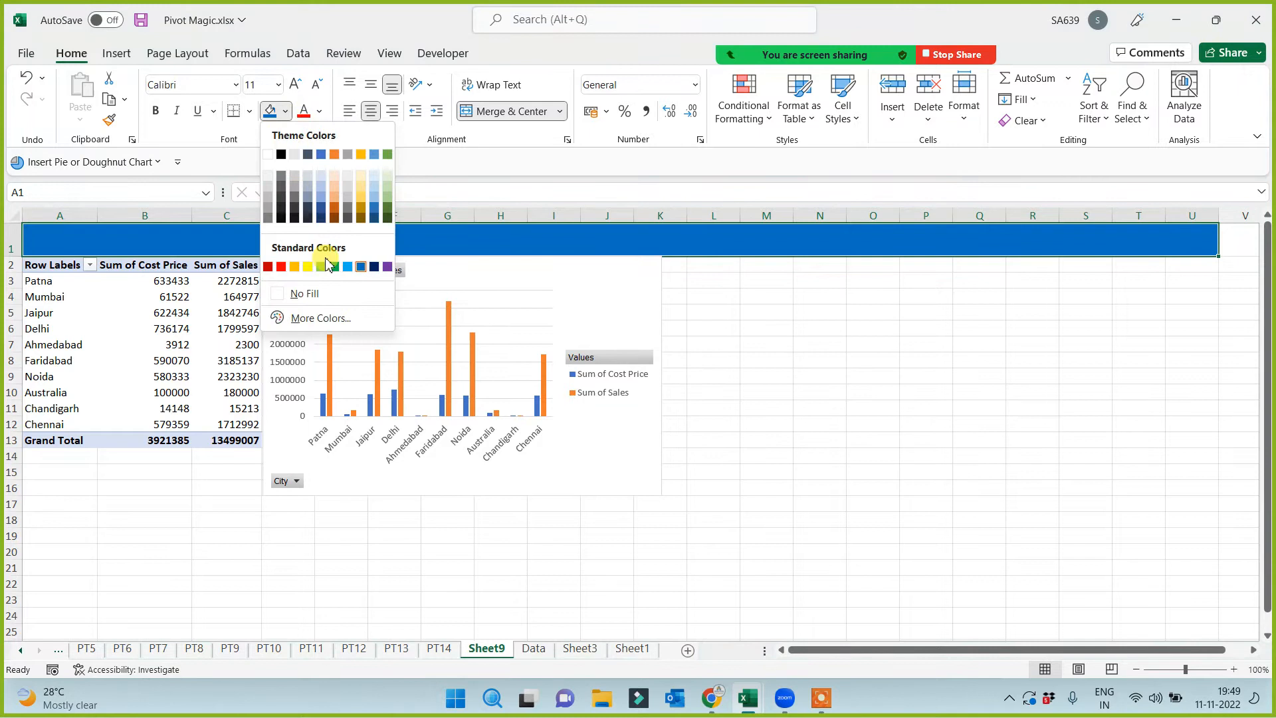
click(375, 268)
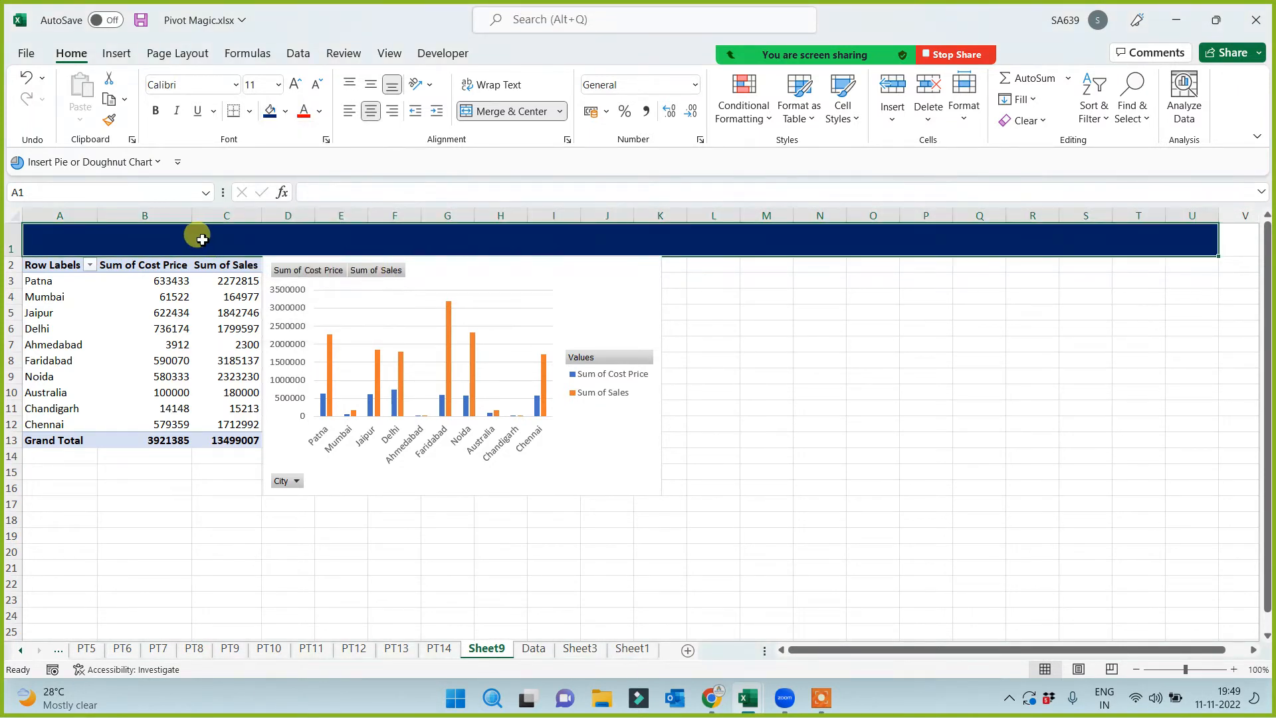
Frame the dashboard area from the banner down to row 24, columns A to U, with thick outside borders
drag(202, 239, 183, 611)
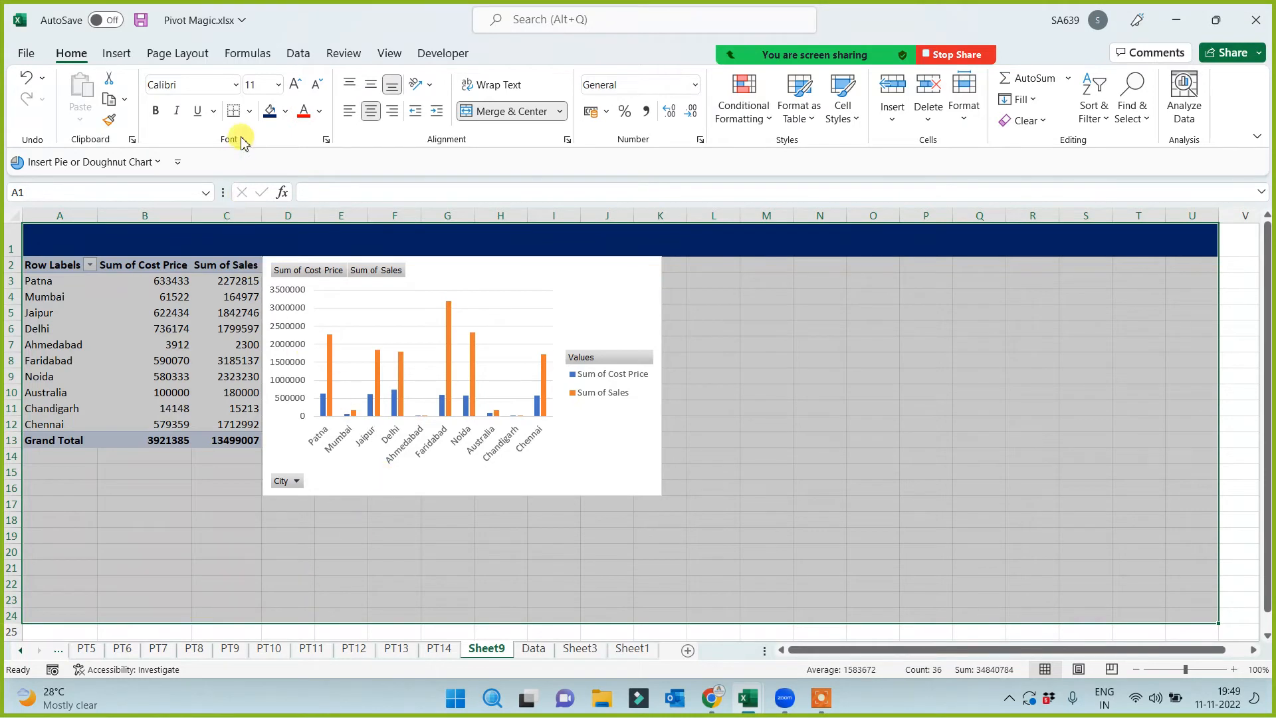
click(249, 116)
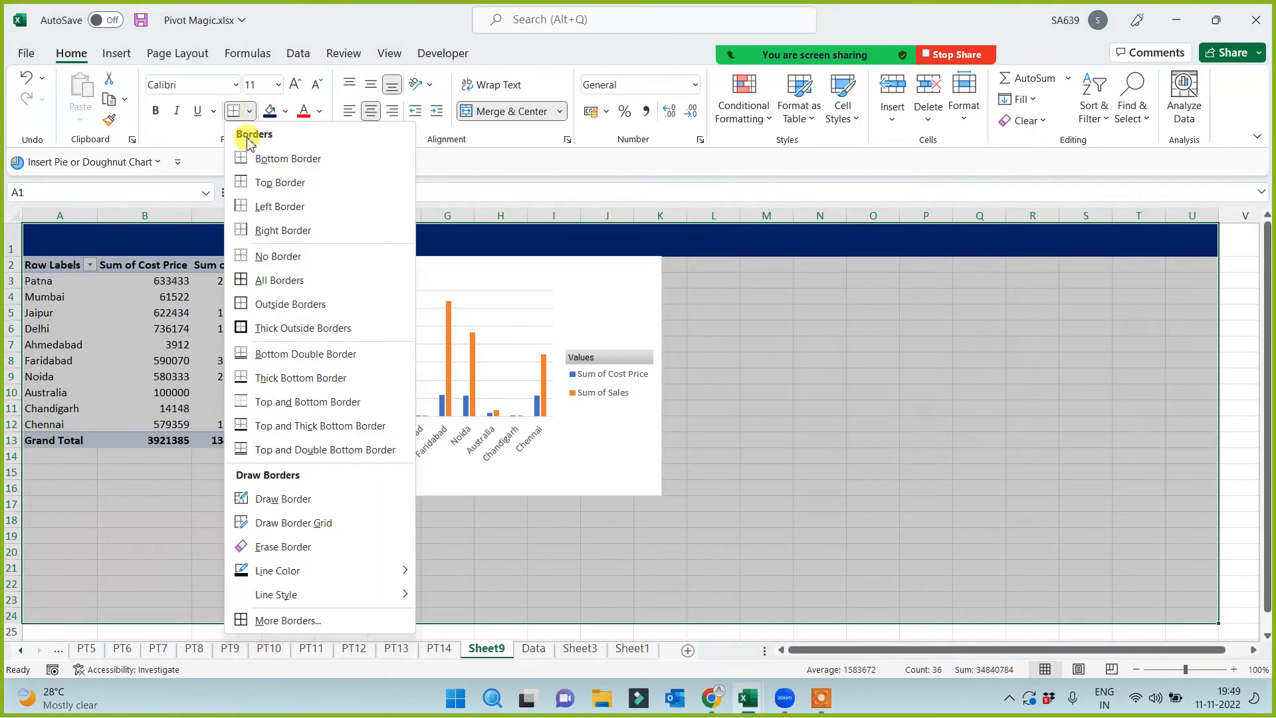
click(246, 328)
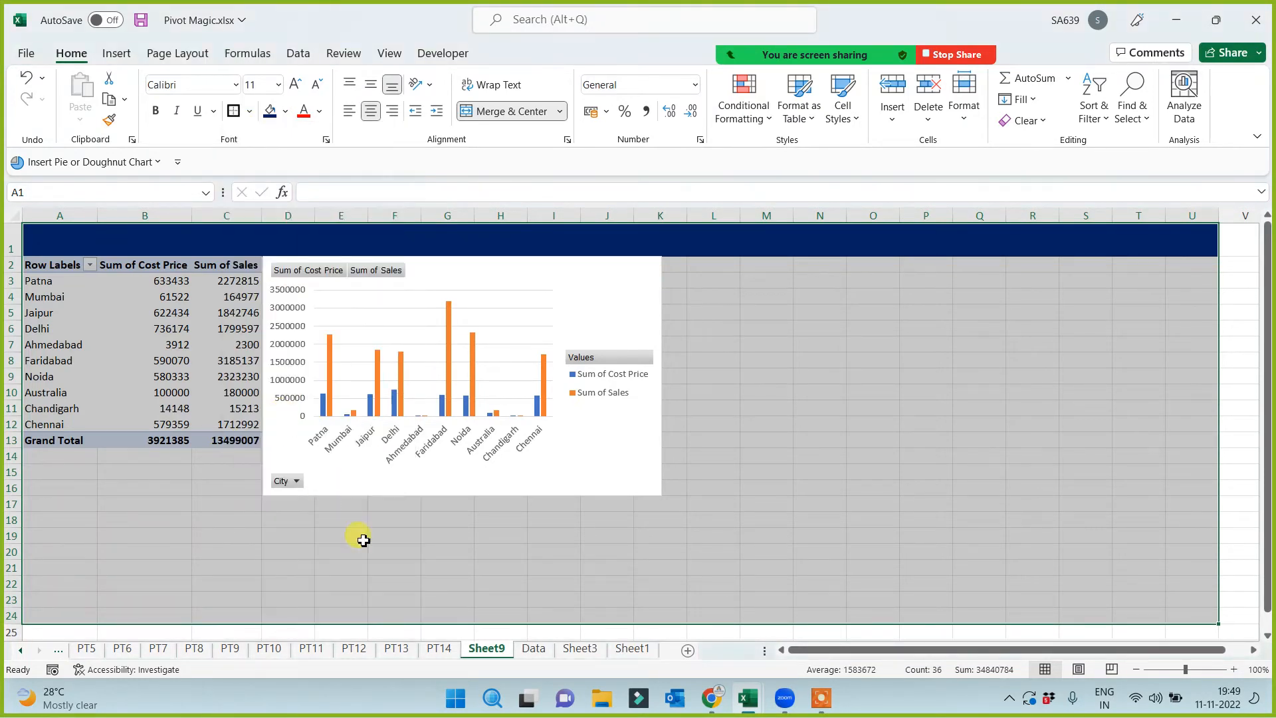
click(449, 495)
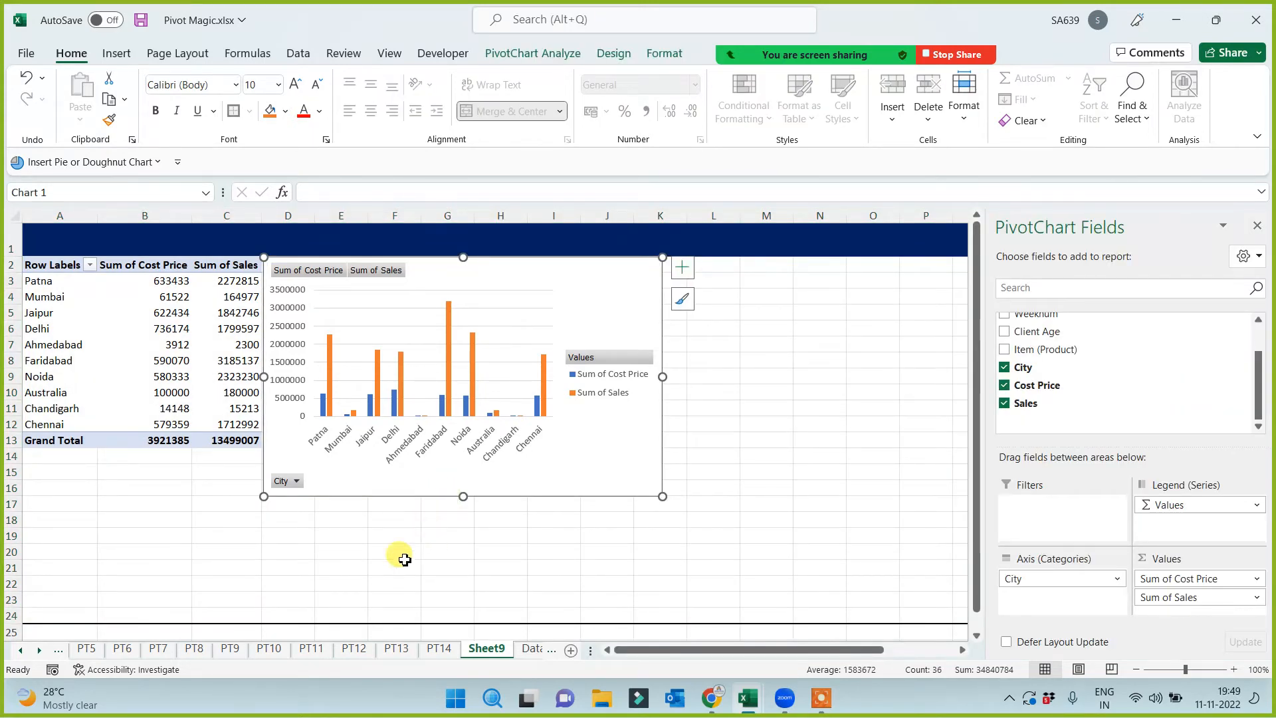
click(393, 557)
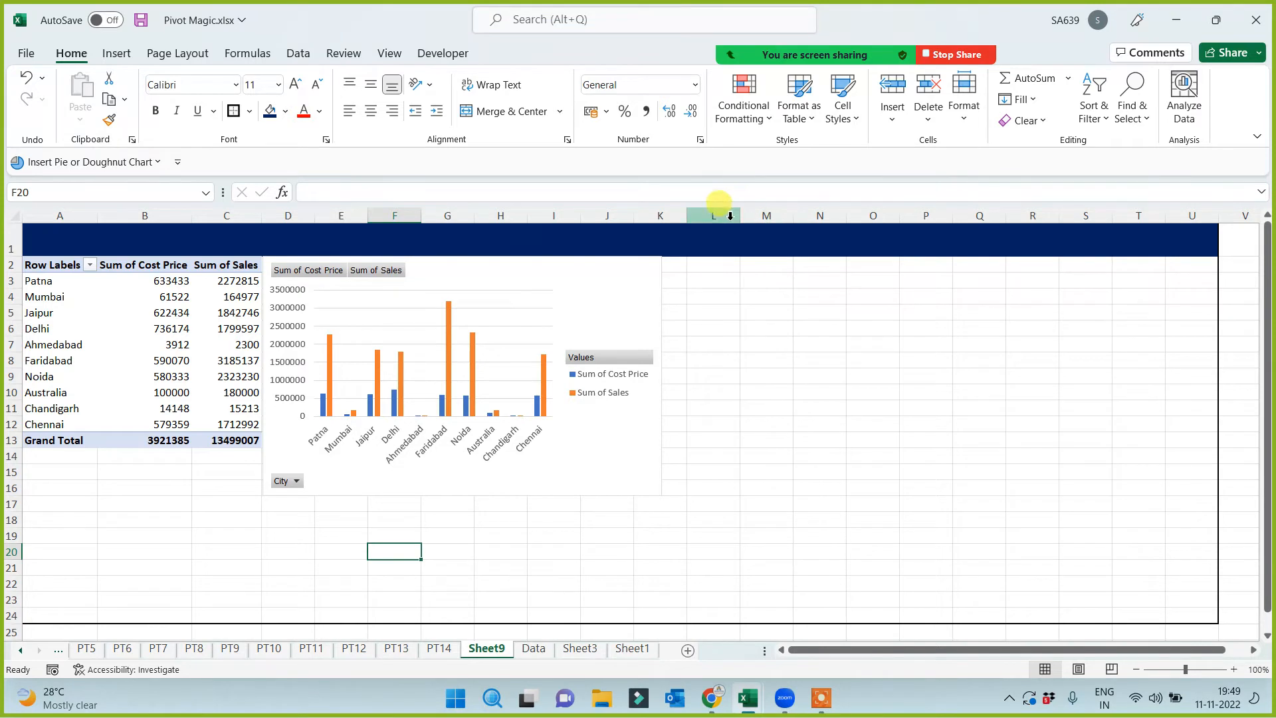
Delete columns L and M, and shorten the PivotChart so it ends level with the Grand Total row
drag(731, 216, 749, 216)
key(ctrl+minus)
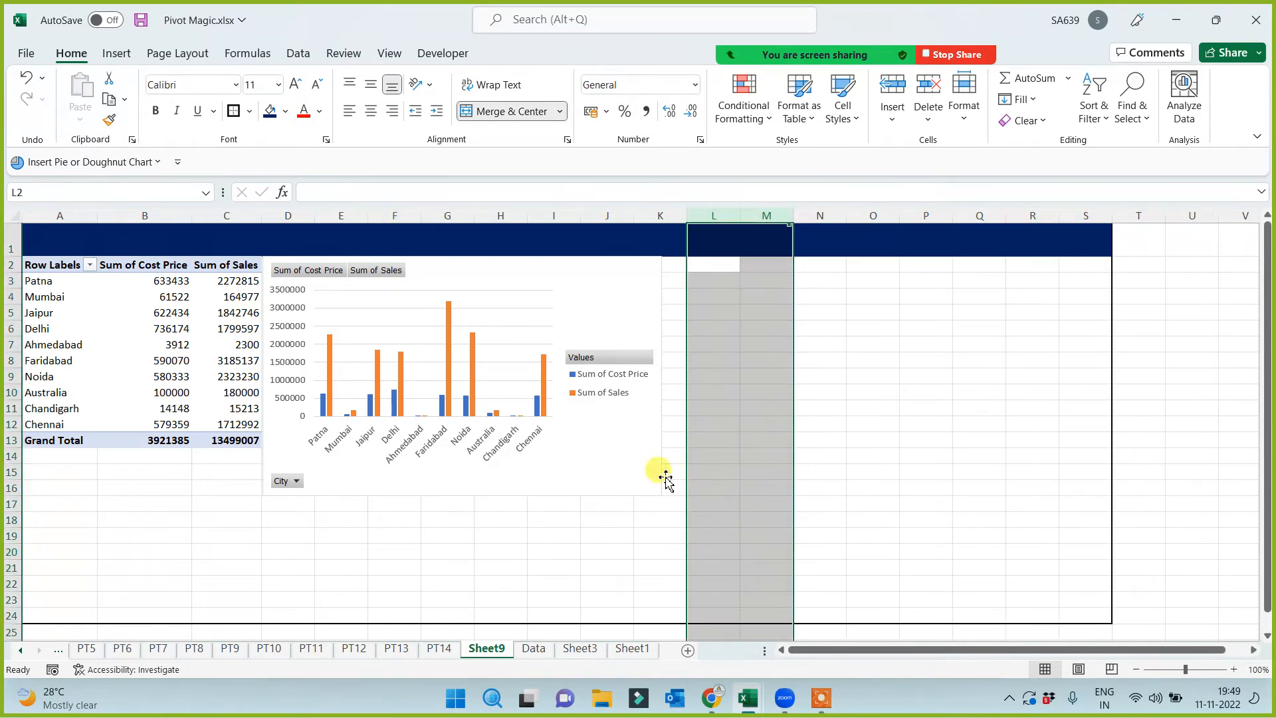
click(467, 495)
drag(465, 495, 467, 448)
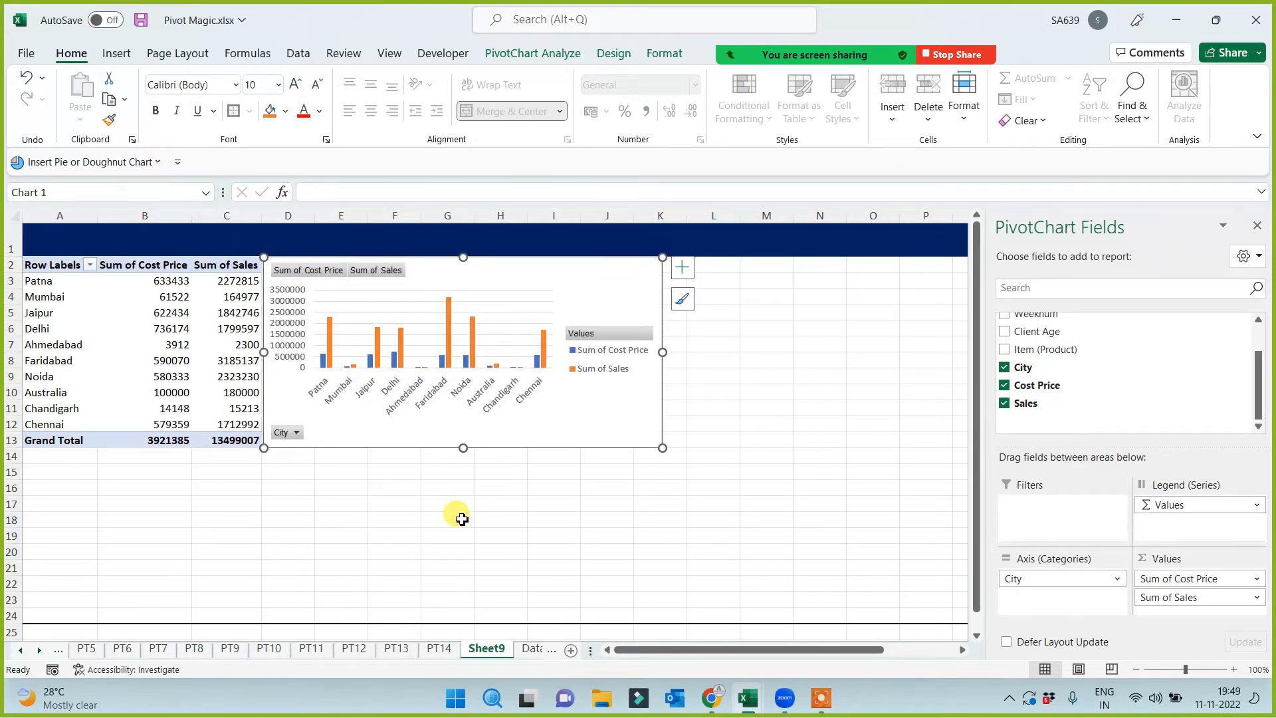
Apply the chart style with the dark gradient background to the PivotChart
click(615, 54)
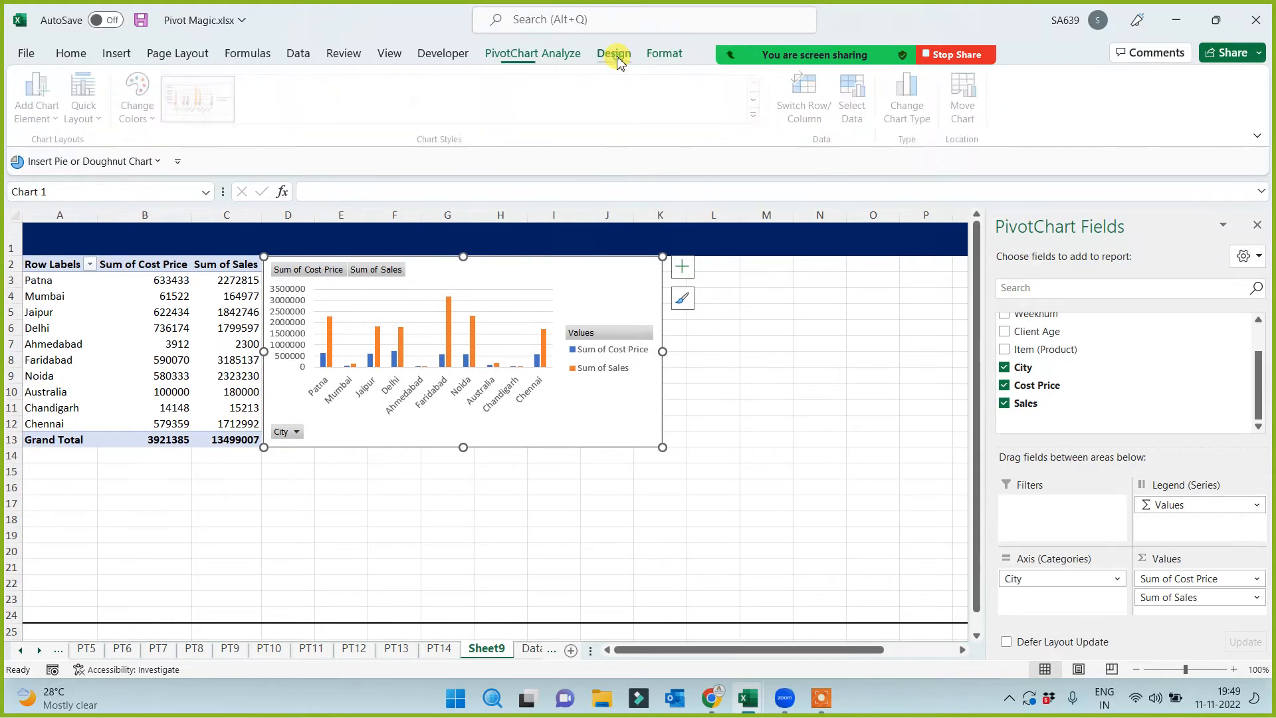
click(706, 106)
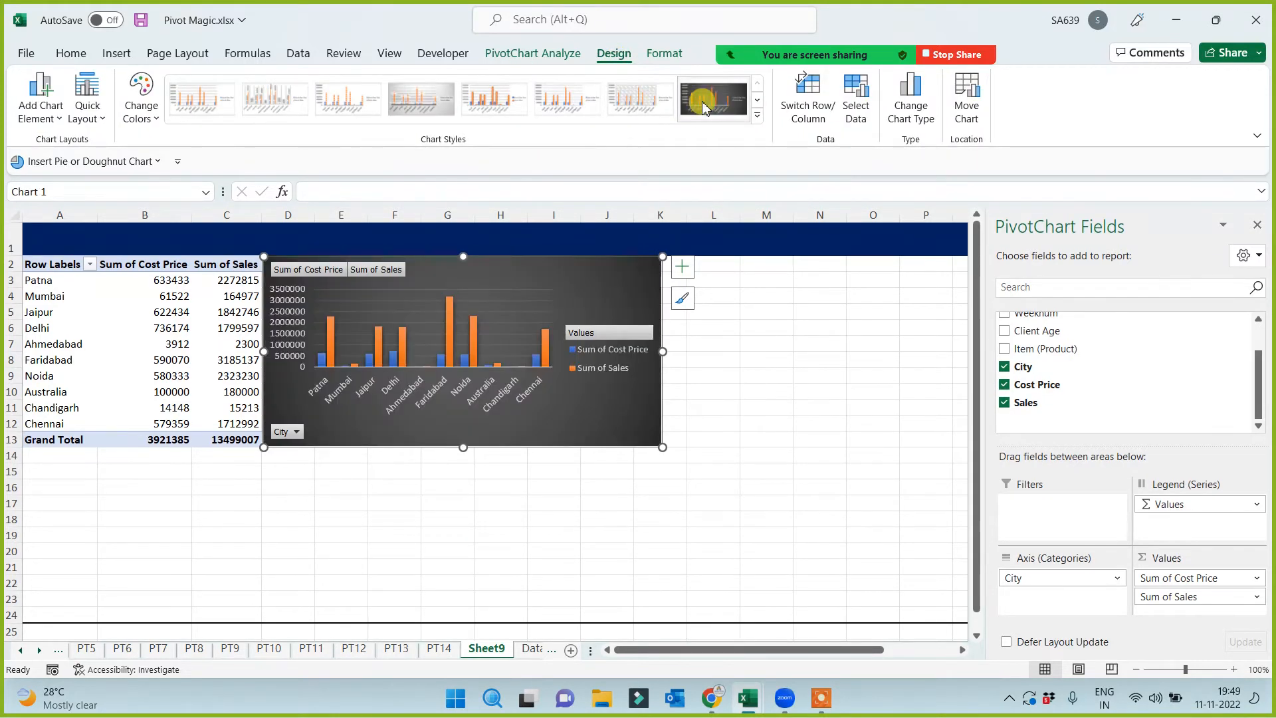
click(836, 526)
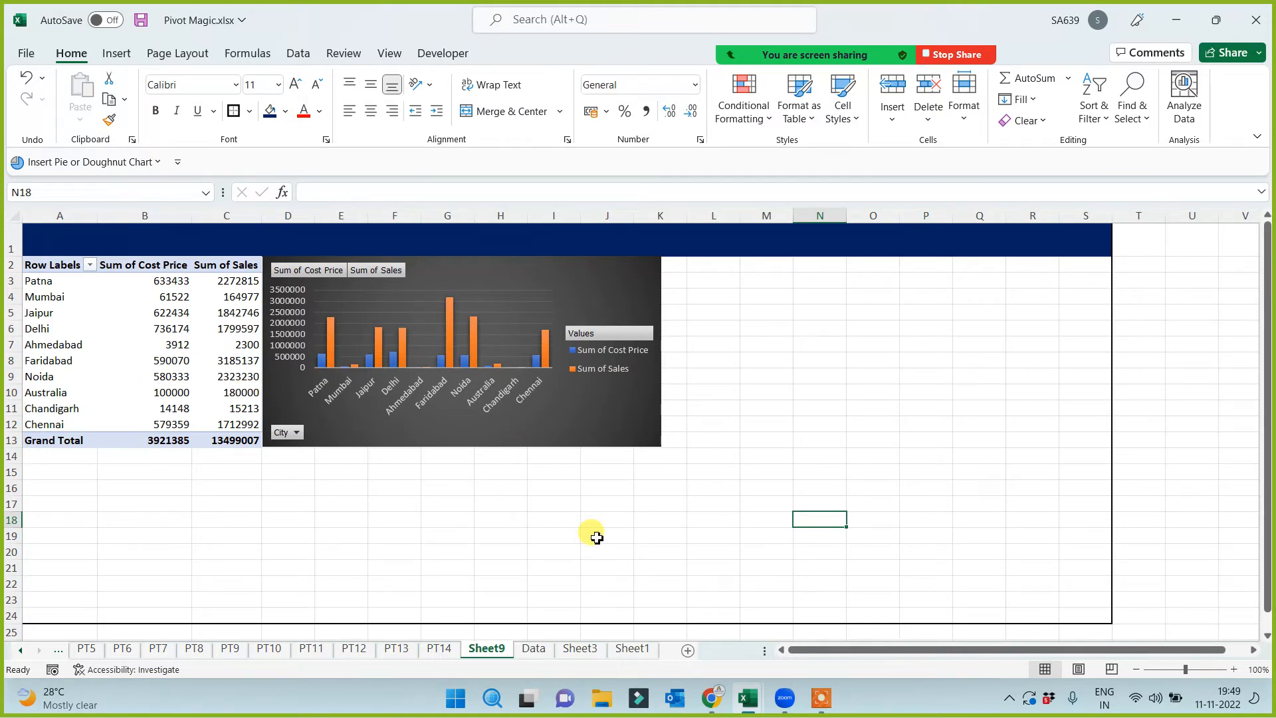
Copy the formatting of the Classic PT Layout topic onto the Pivot Chart topic on the Data sheet
click(533, 649)
click(879, 558)
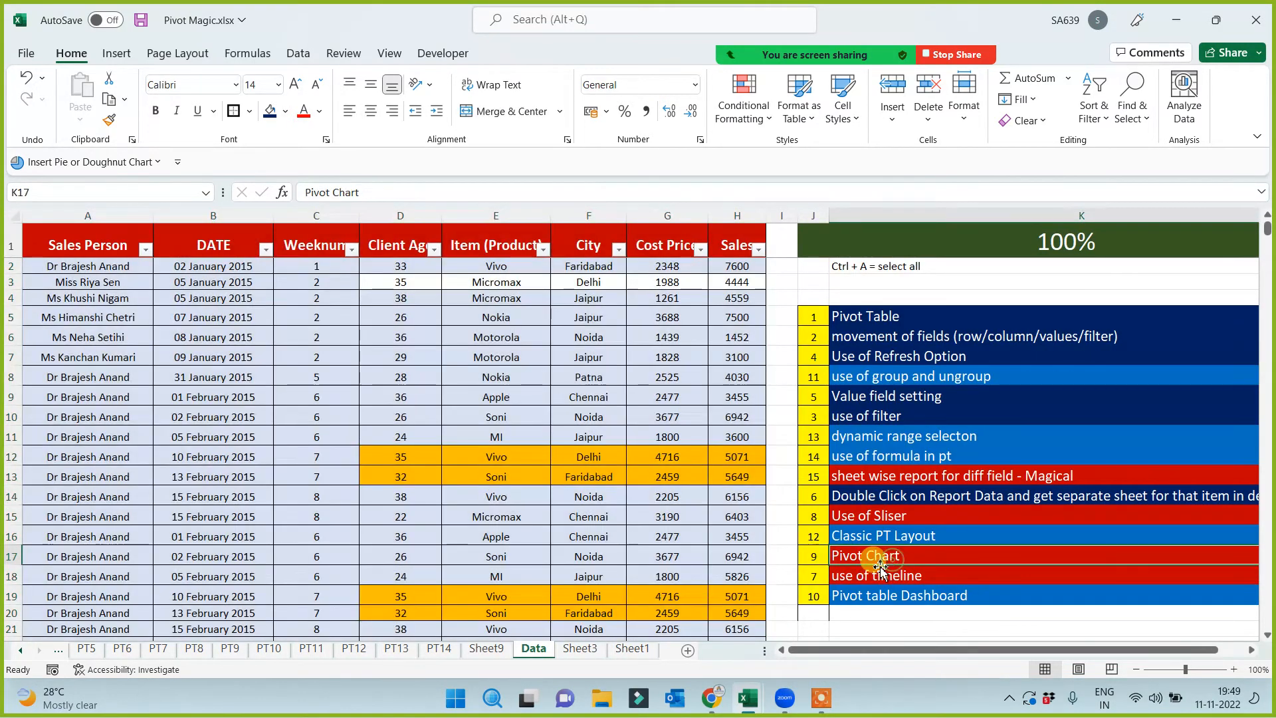
click(881, 533)
click(108, 119)
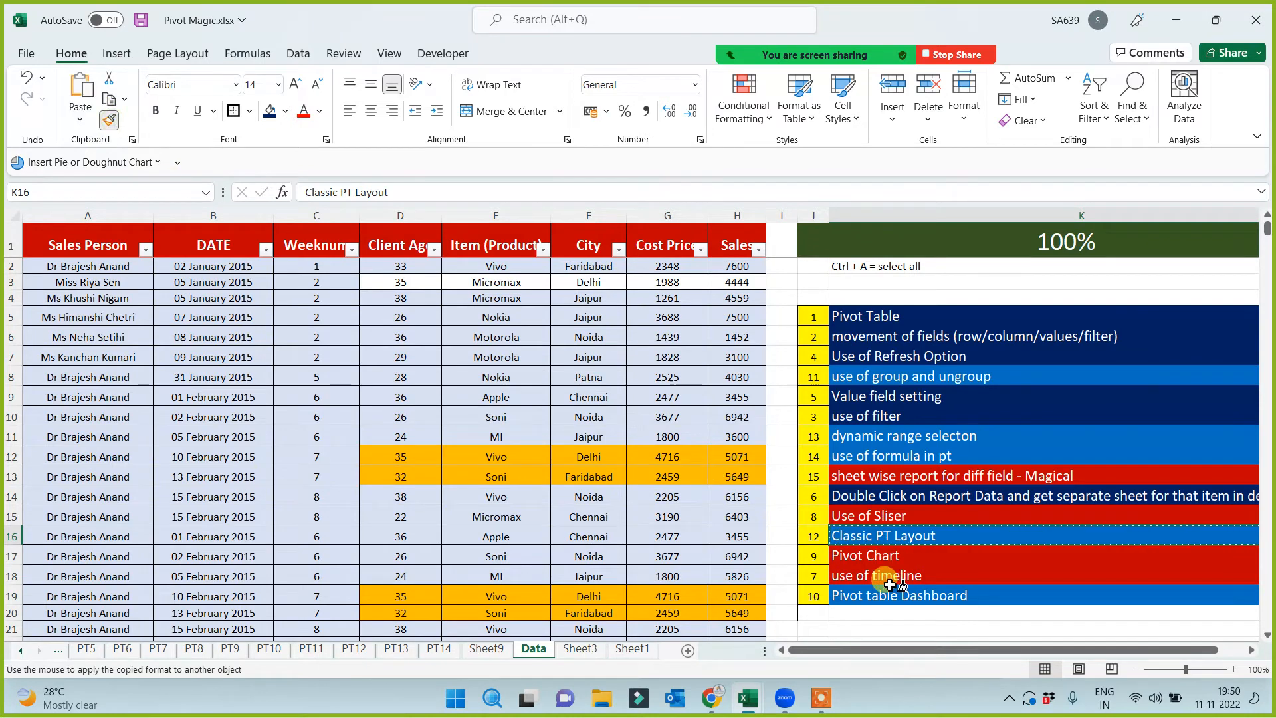
click(883, 555)
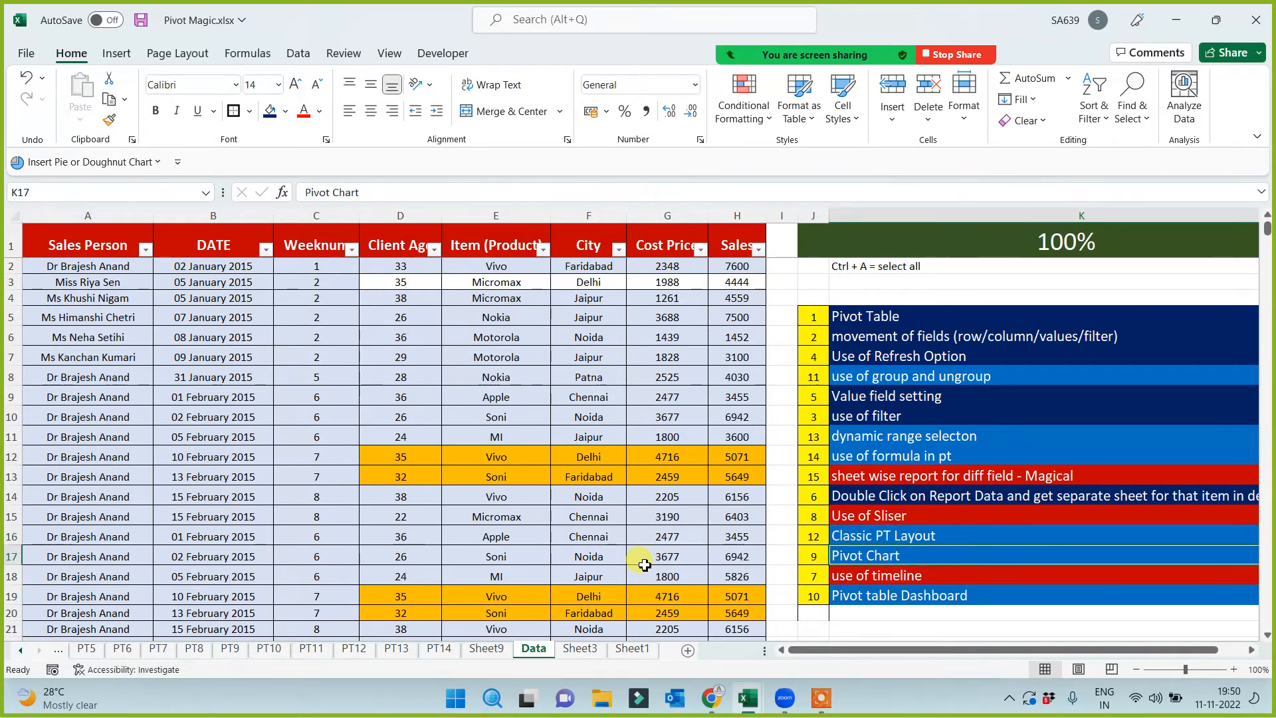
Copy the formatting of the Classic PT Layout topic onto the Use of Sliser topic
click(879, 516)
click(875, 543)
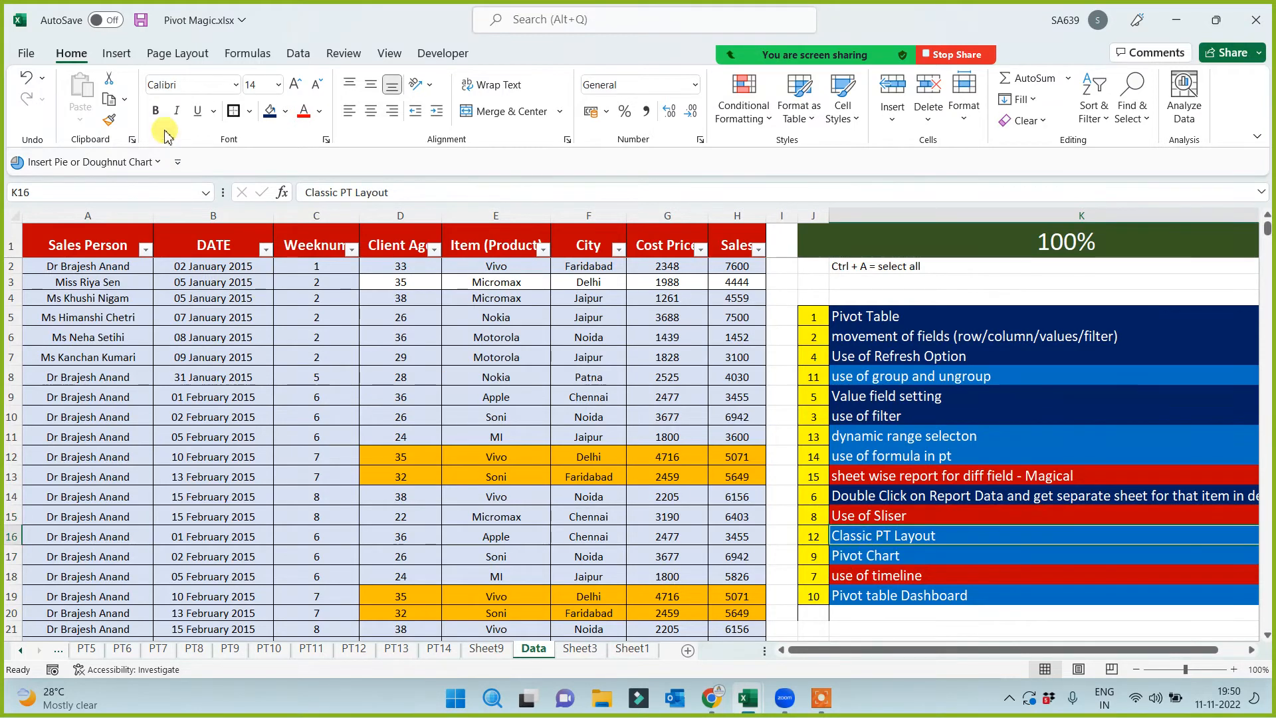
click(110, 119)
click(886, 517)
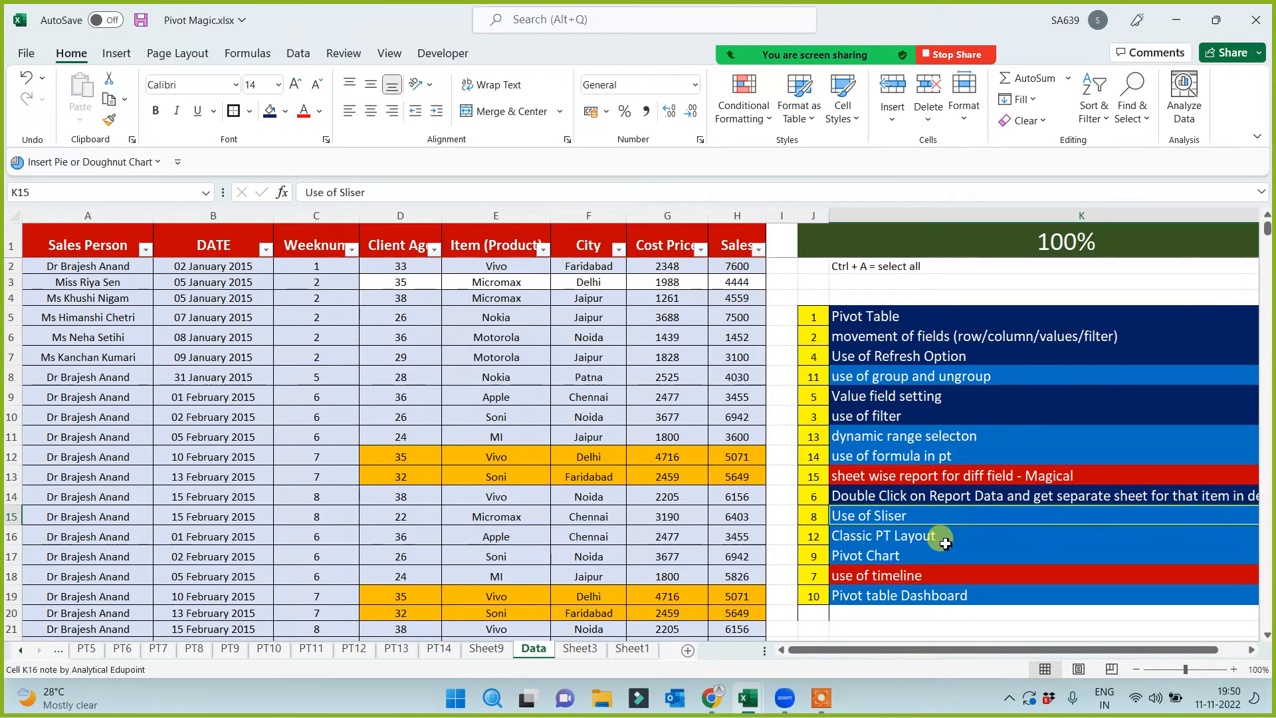
Rename the Sheet9 worksheet as PIvot Dashbaord
click(488, 650)
double_click(489, 650)
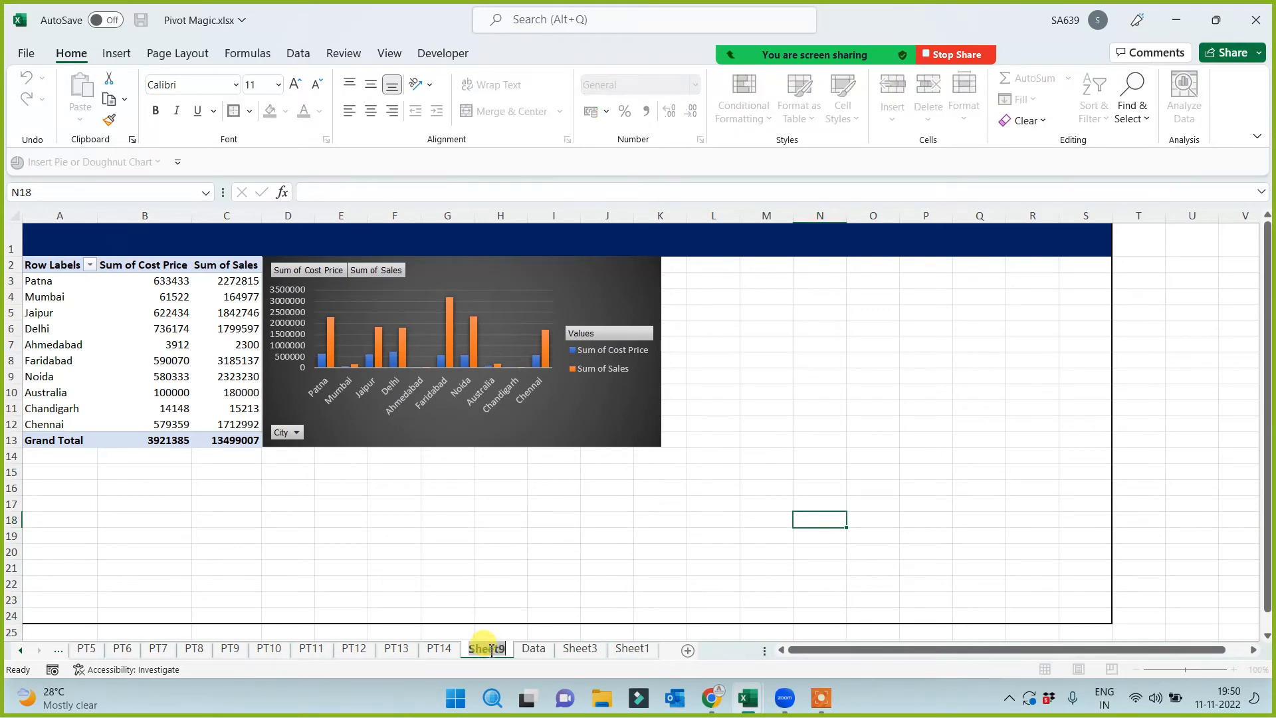
text(Pivot Da)
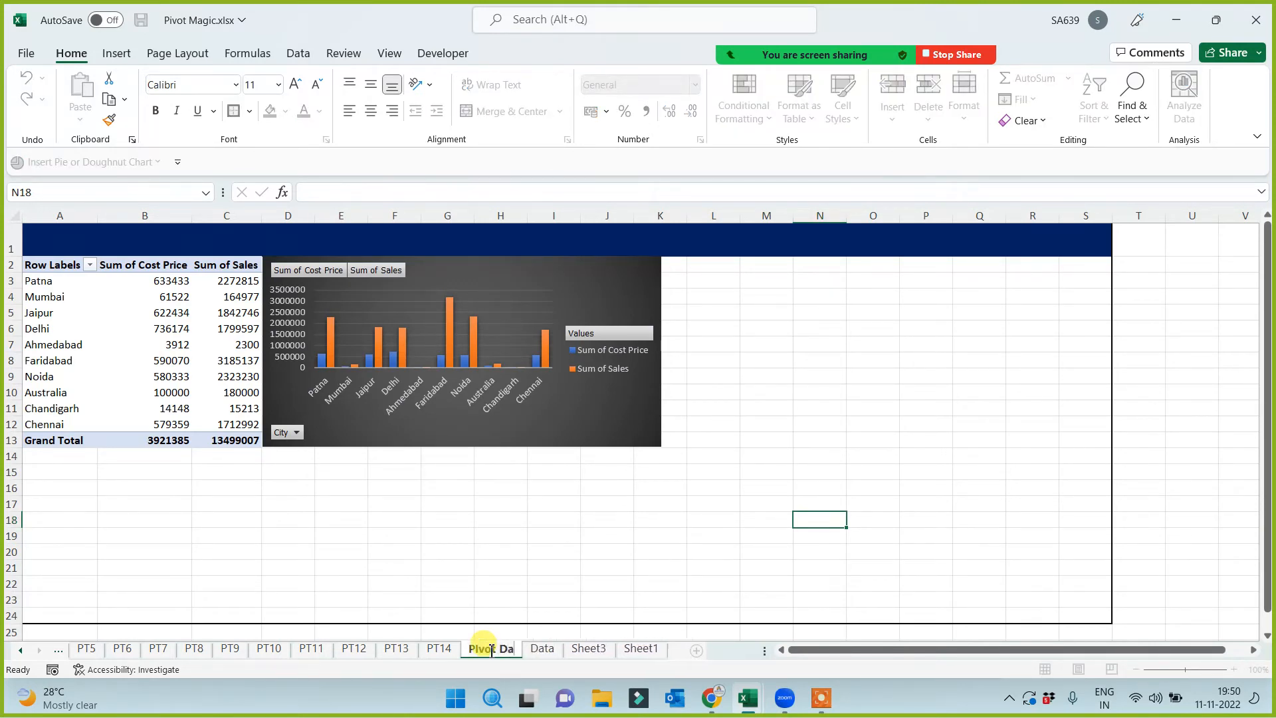
text(shbaord)
key(Return)
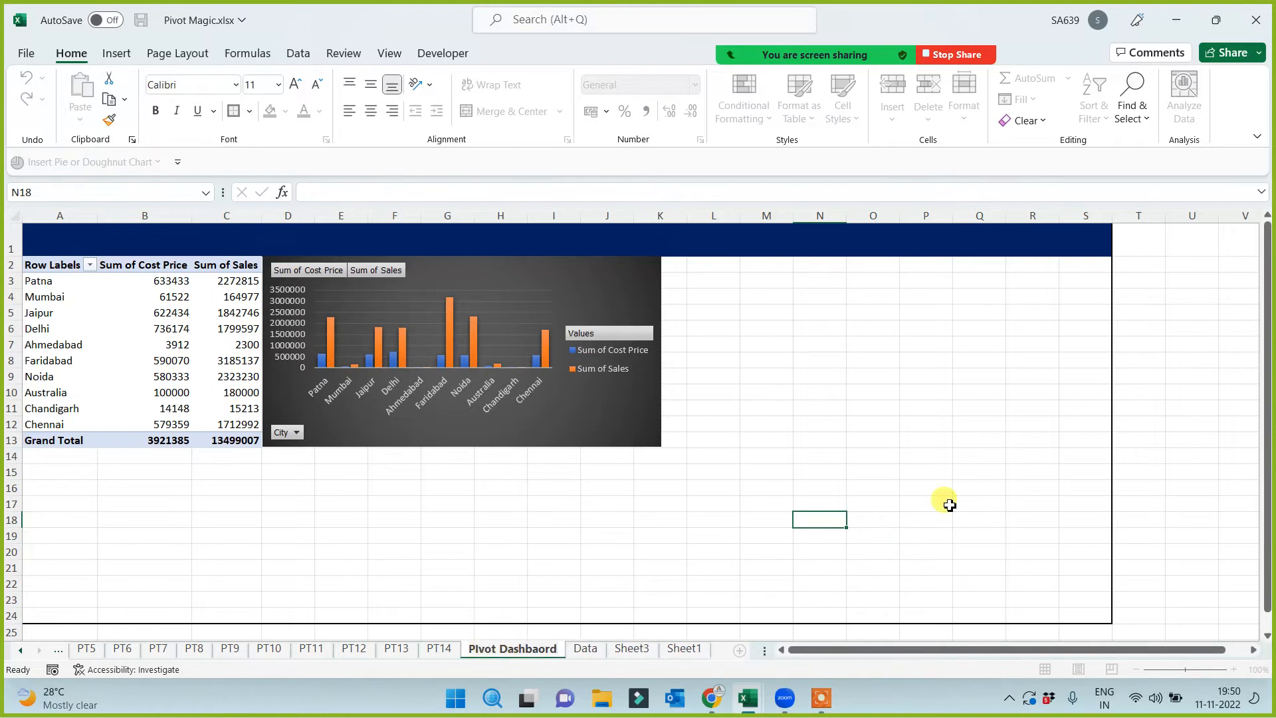
Note the dashboard components beside the frame: "pivot chart" in U5 and "slicer" in U6
click(1193, 309)
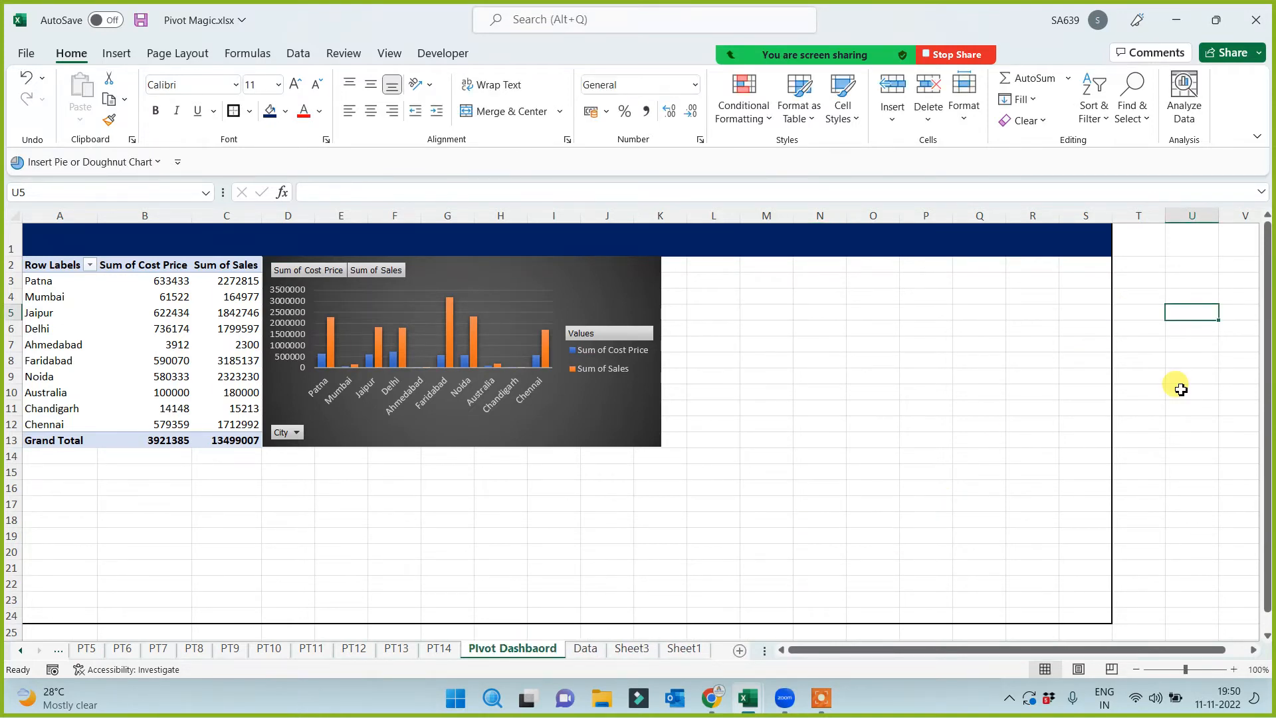
text(pivot chart)
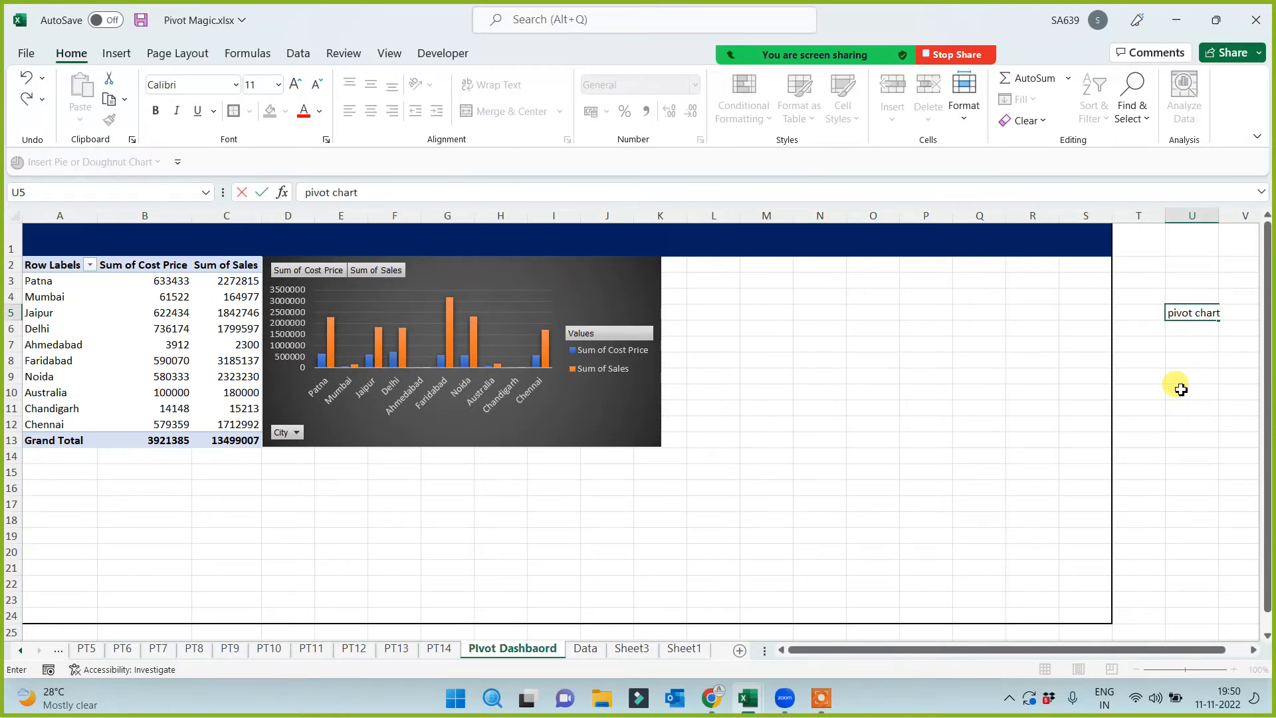
key(Return)
text(slicer)
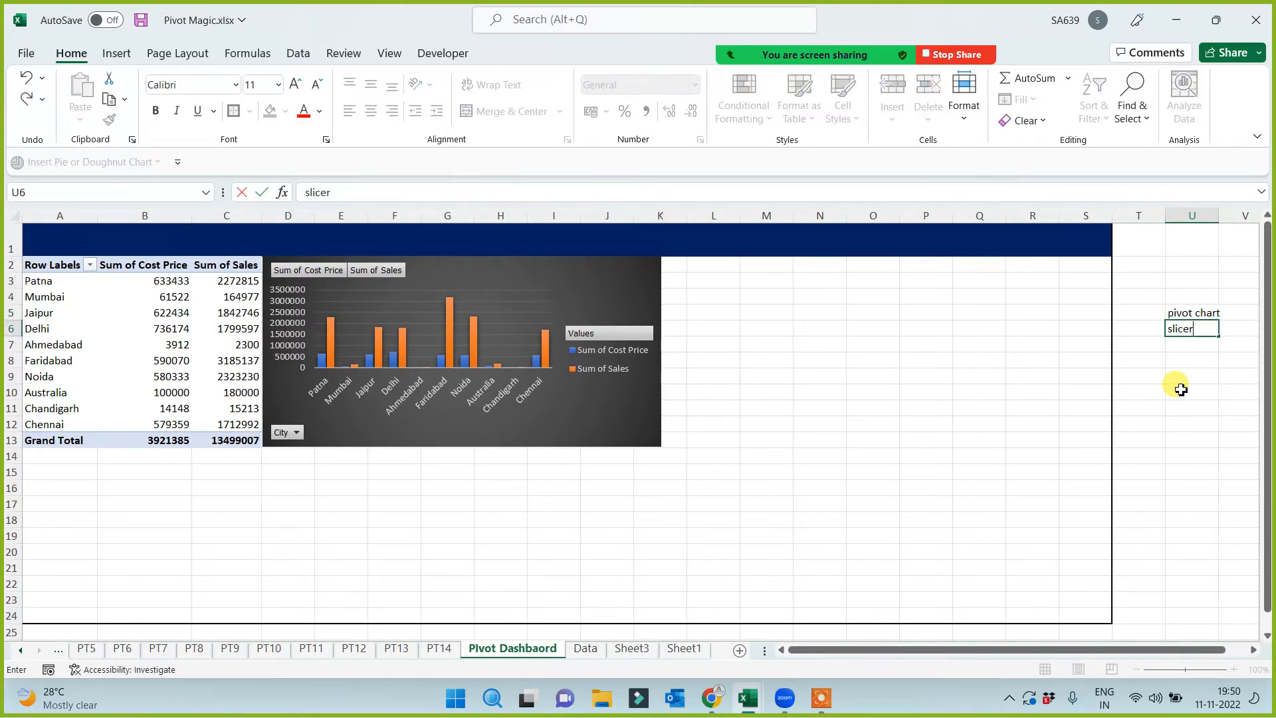
click(1180, 389)
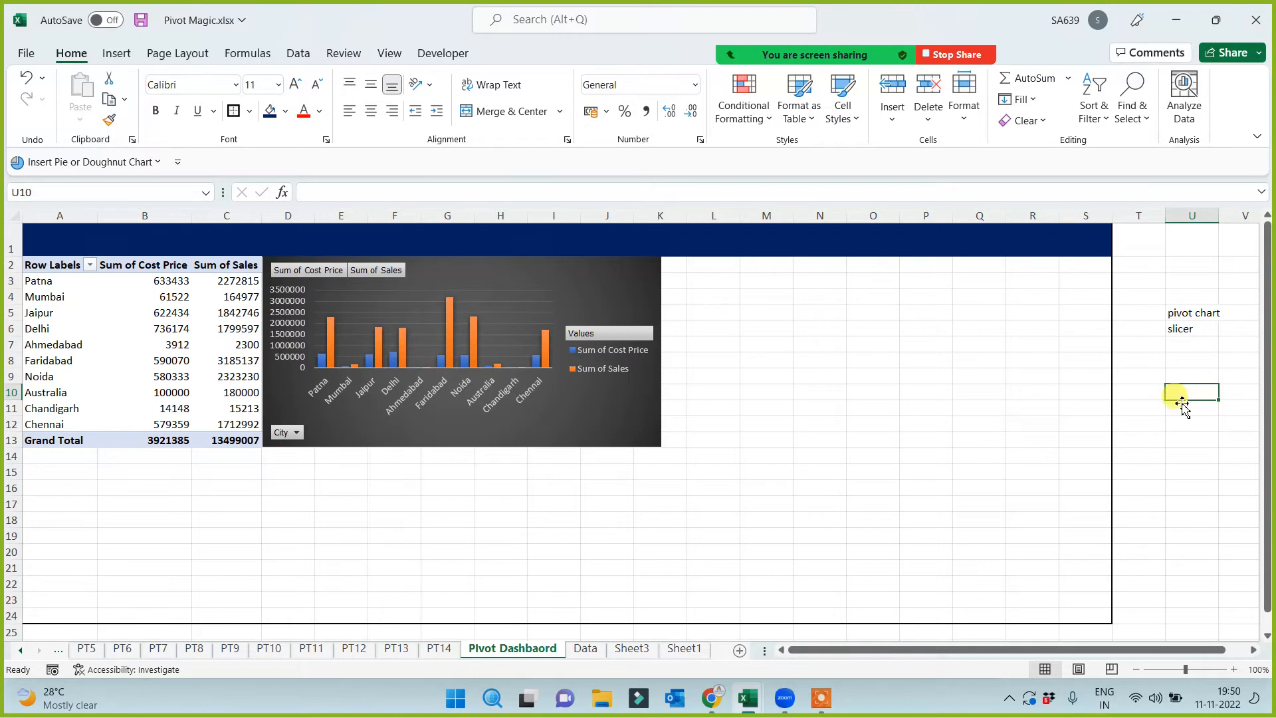
Insert slicers for Sales Person, Weeknum and Item (Product) from the pivot table
click(123, 359)
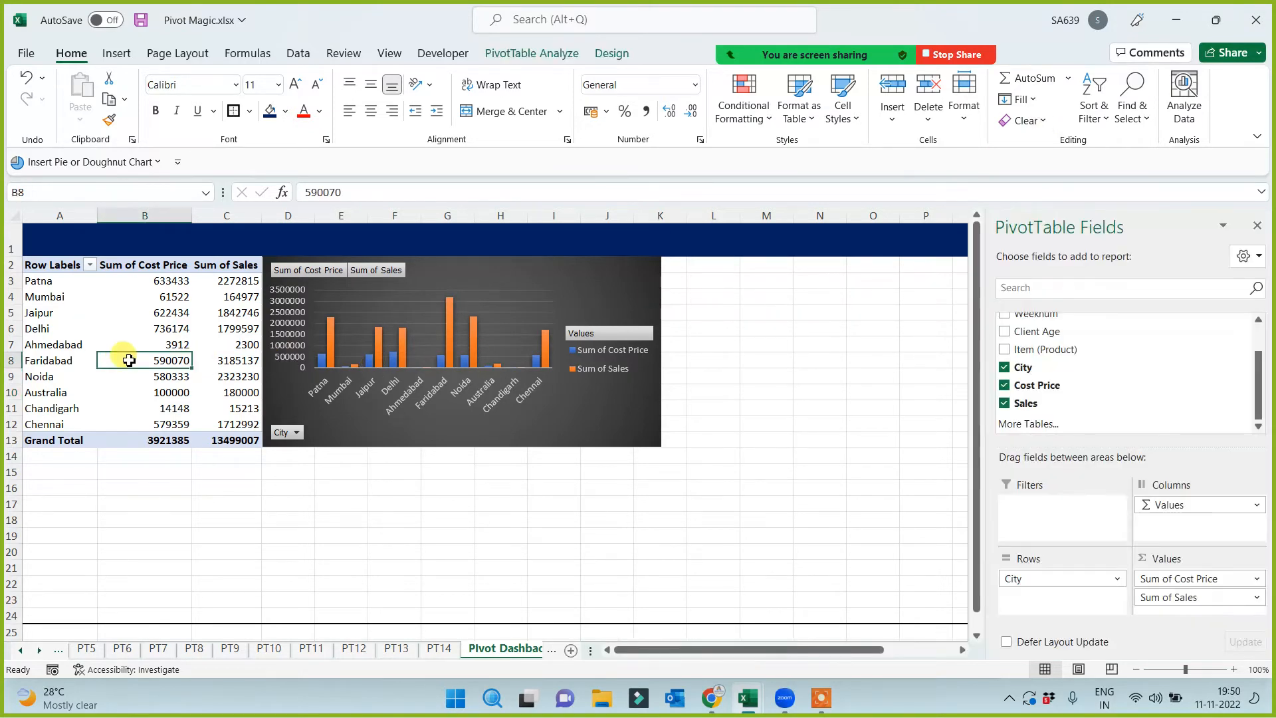
click(525, 52)
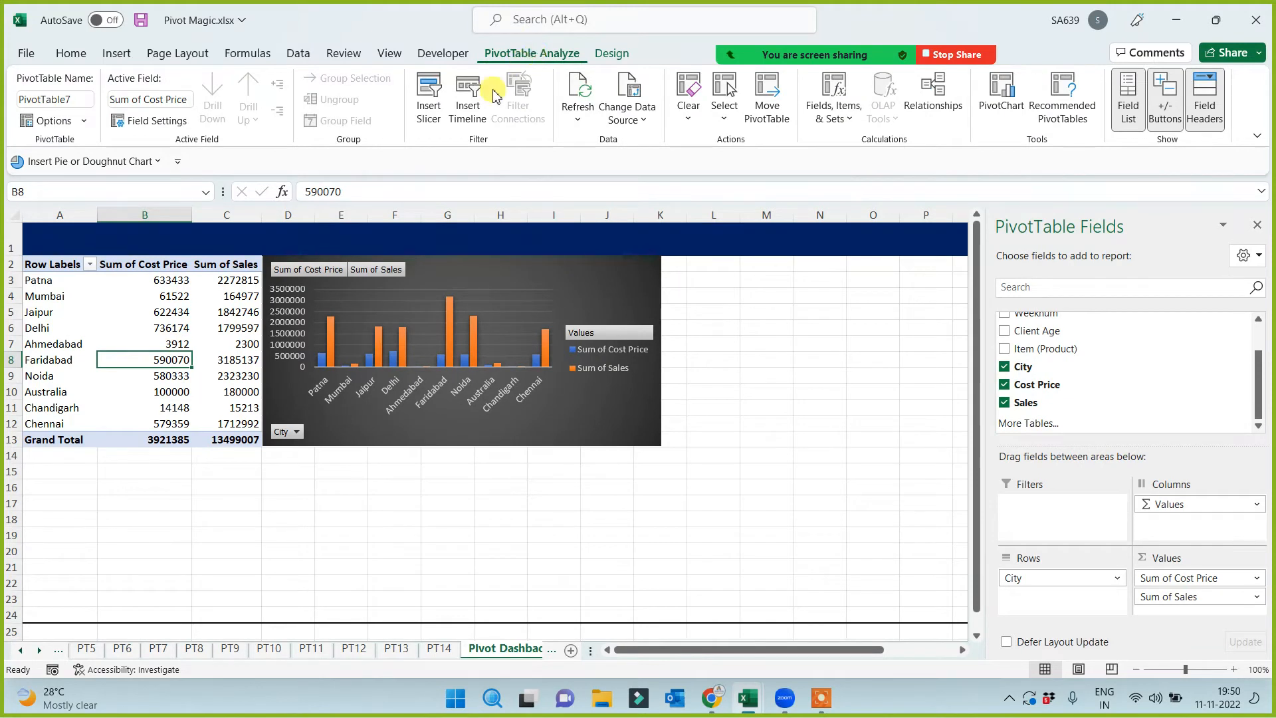
click(428, 103)
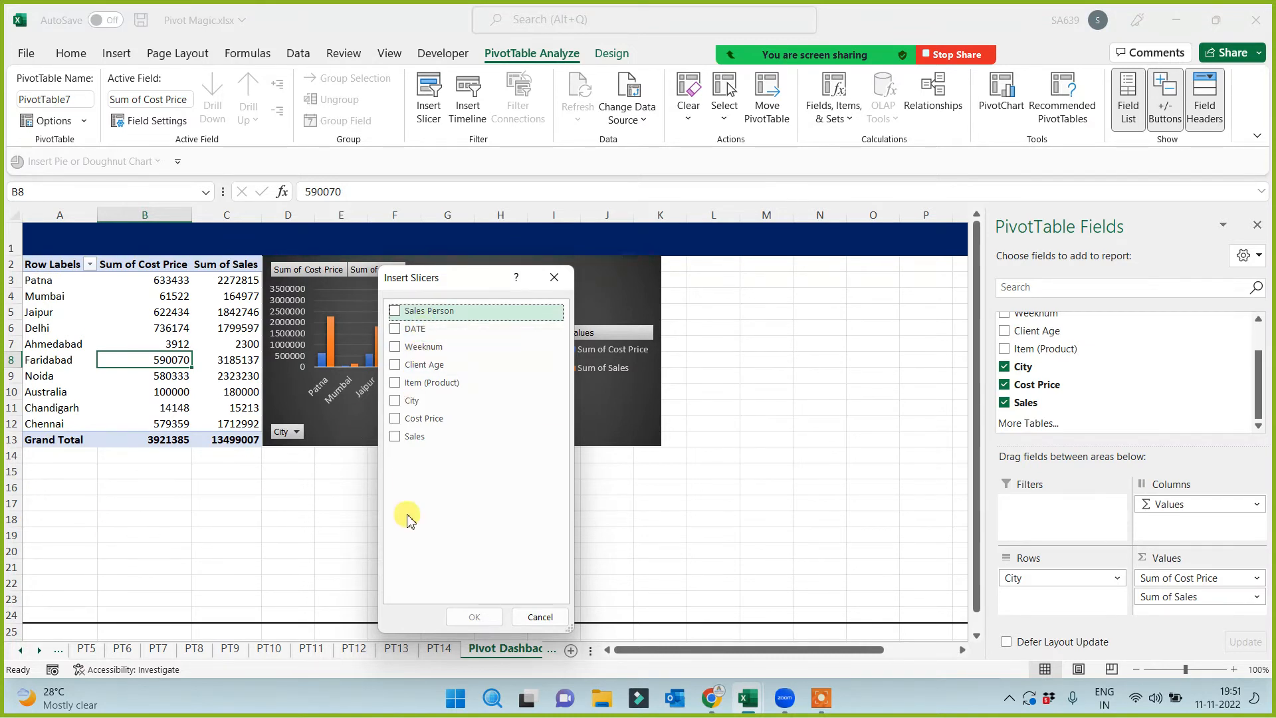
click(395, 382)
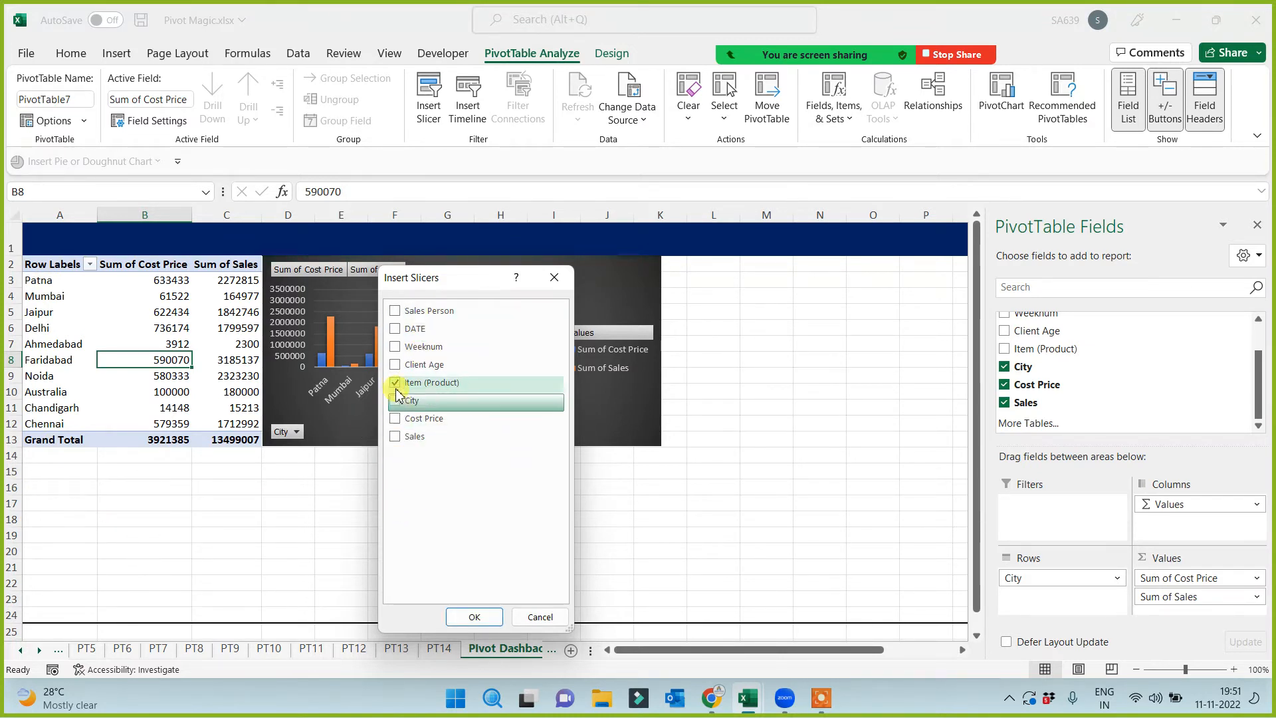
click(394, 346)
click(395, 310)
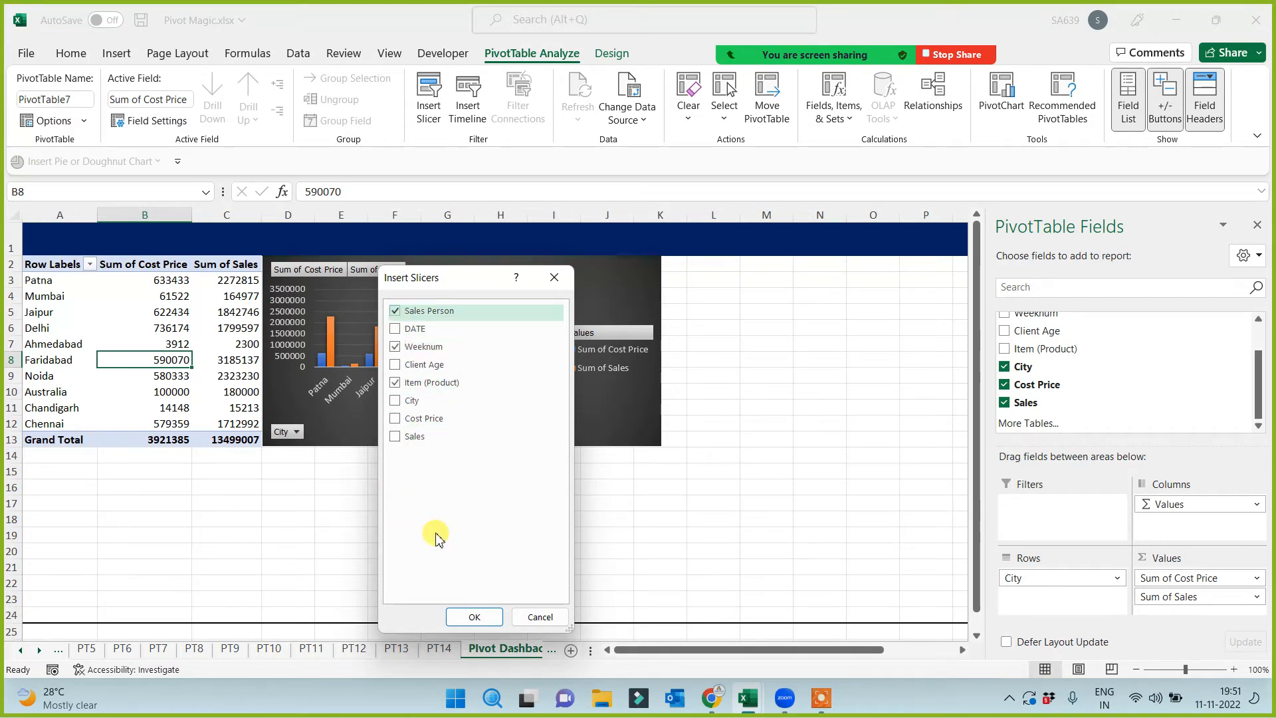
click(488, 617)
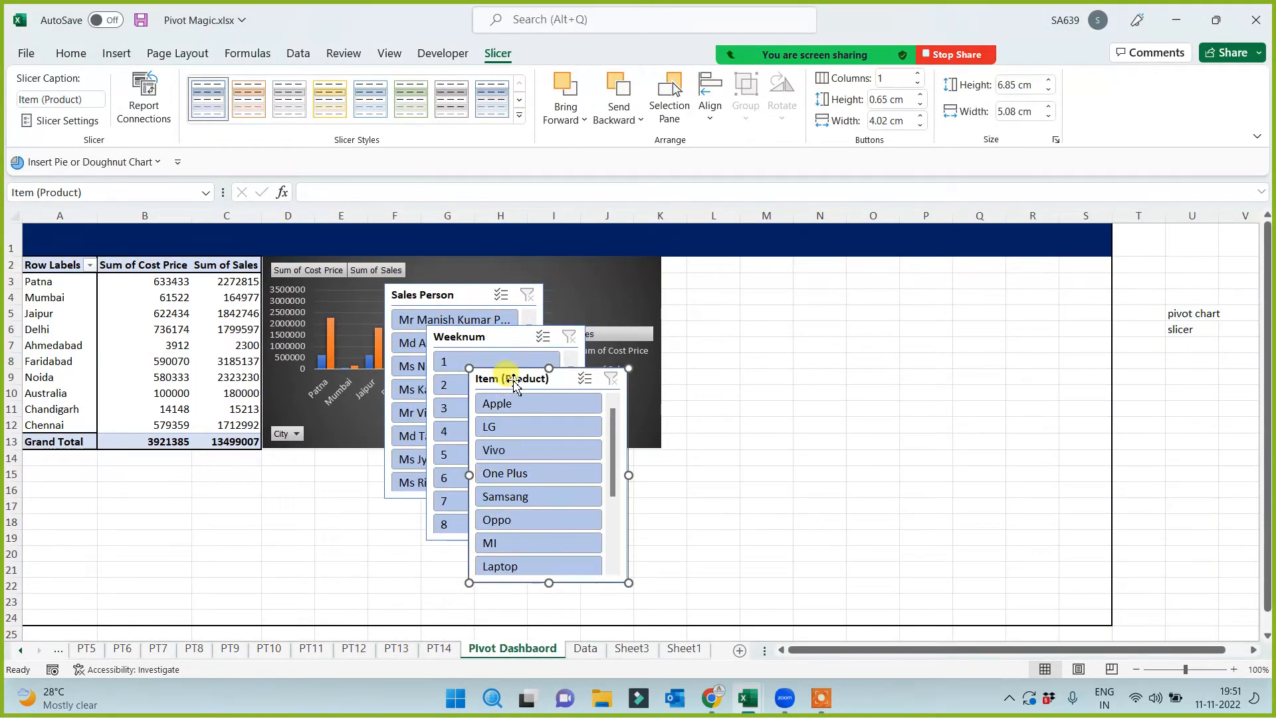
Arrange the Item (Product), Weeknum and Sales Person slicers in a row beside the chart, narrowing Weeknum to about 4.3 cm
drag(517, 375, 710, 265)
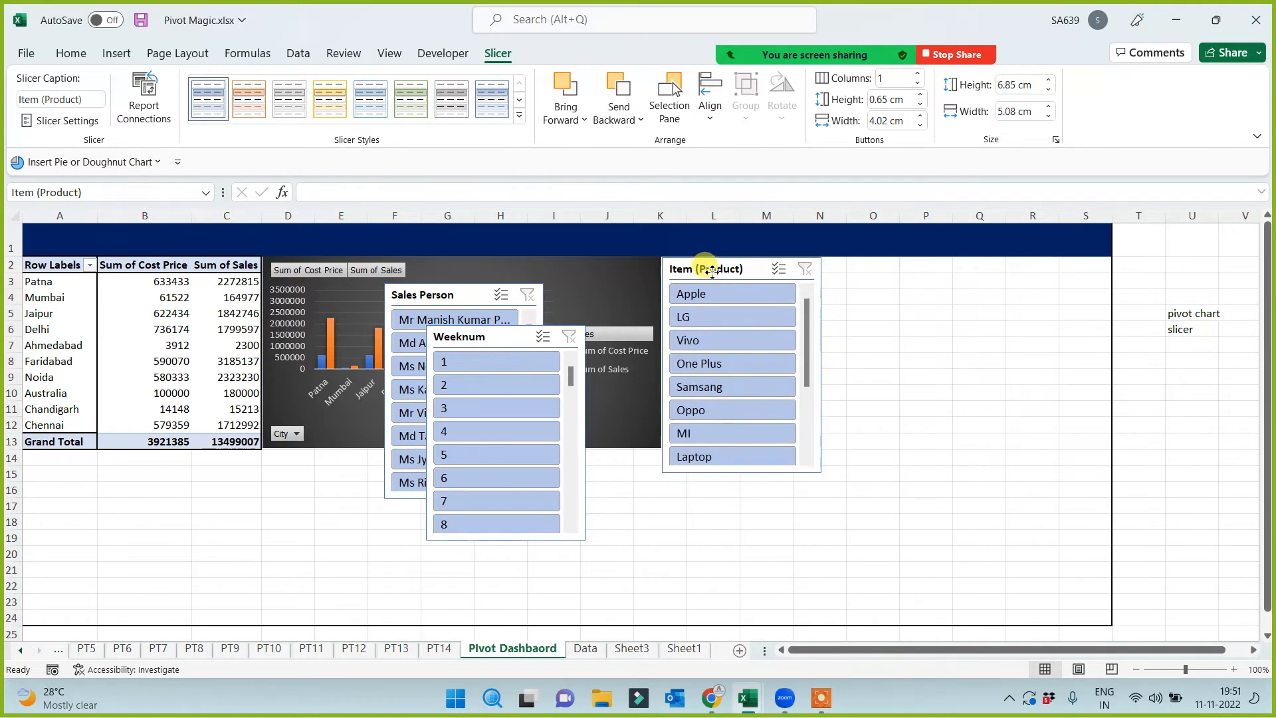
drag(488, 337, 885, 270)
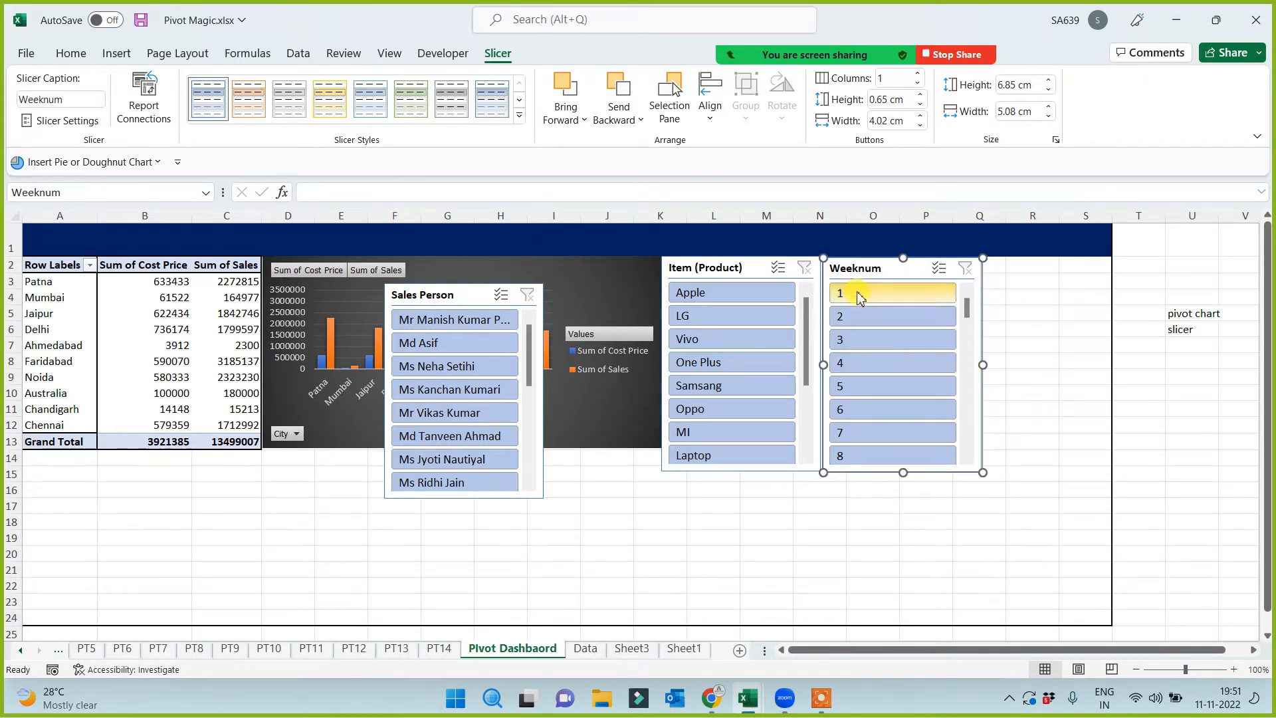
drag(983, 364, 957, 363)
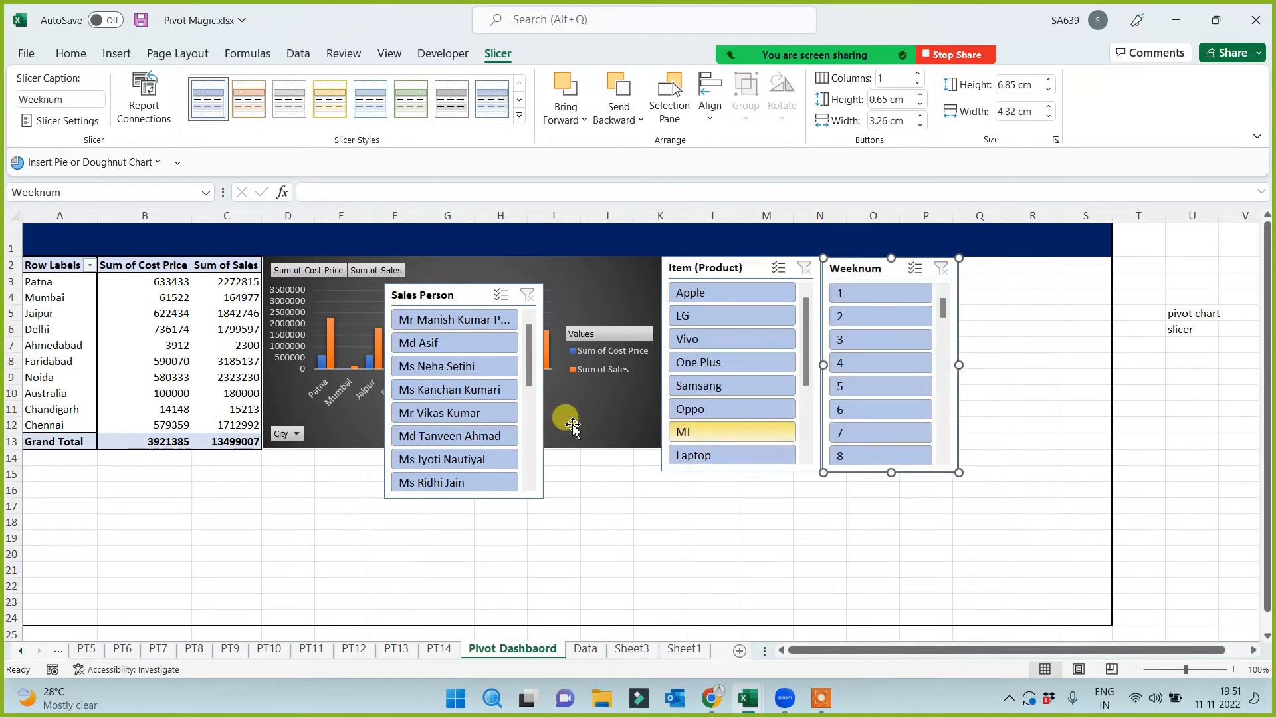
drag(464, 300, 466, 304)
drag(559, 388, 1036, 273)
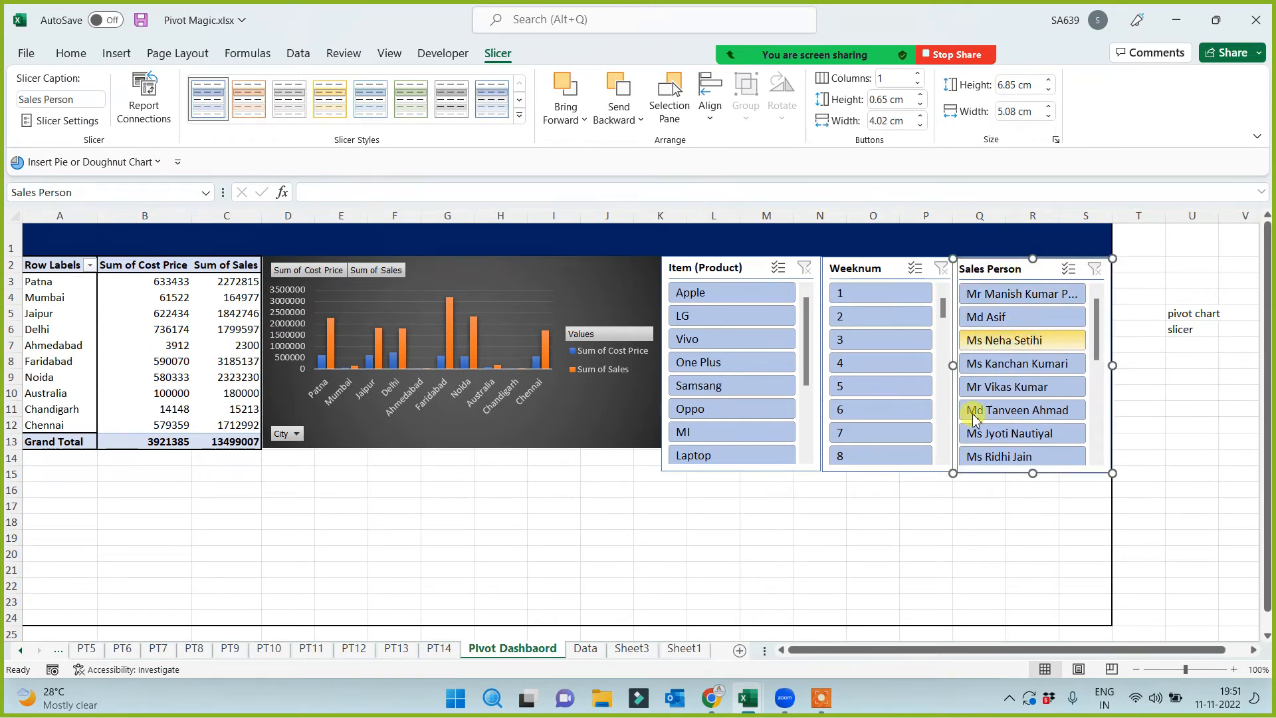
click(896, 503)
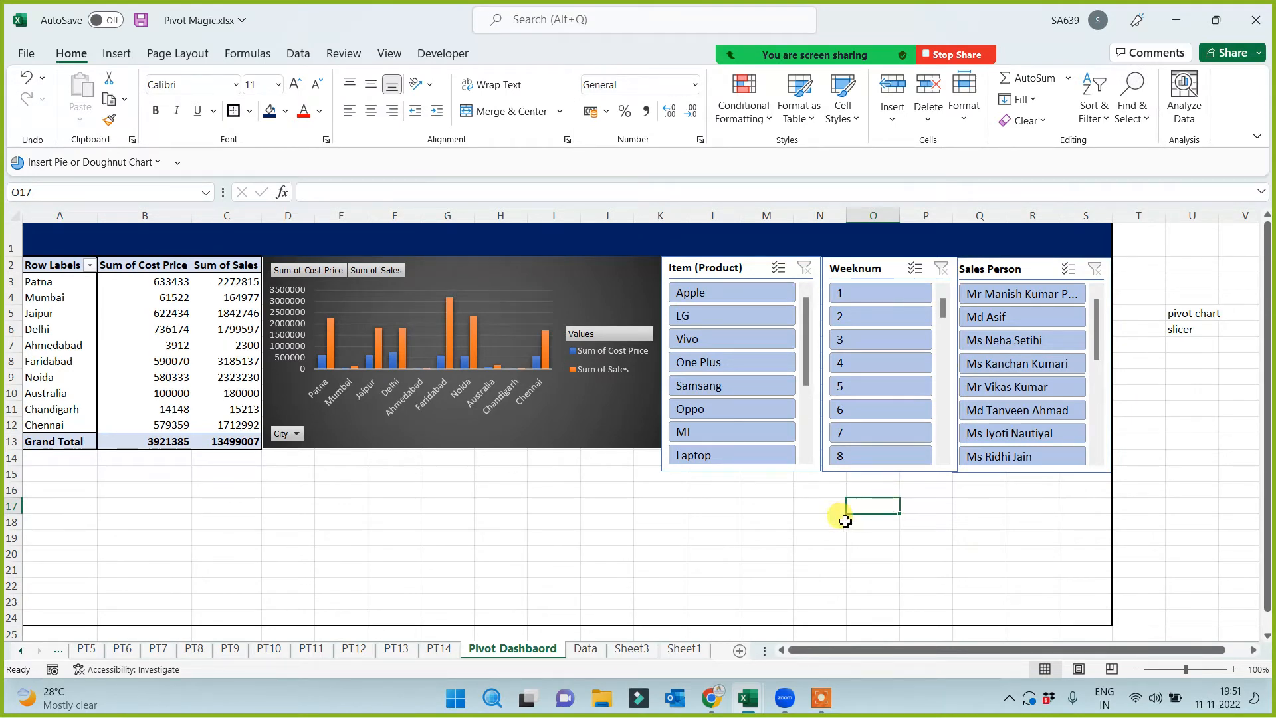
Shorten the Item (Product), Weeknum and Sales Person slicers to line up with the bottom edge of the chart
click(500, 437)
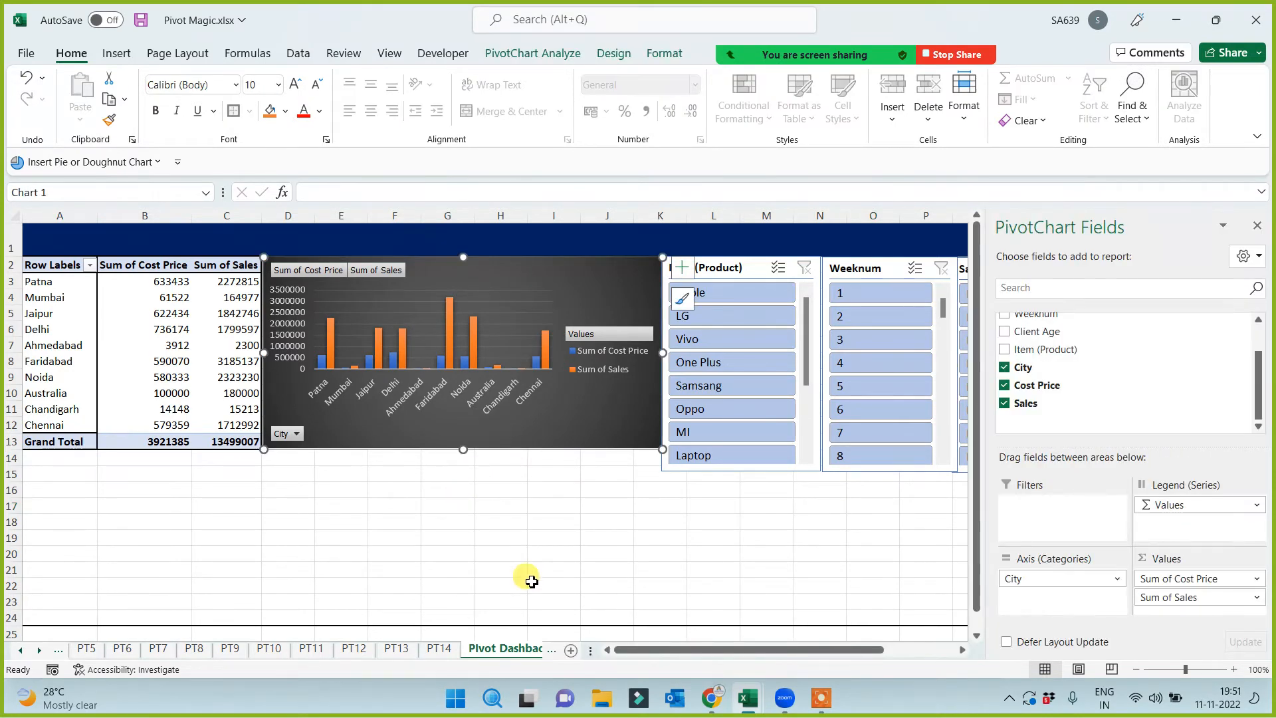
click(650, 553)
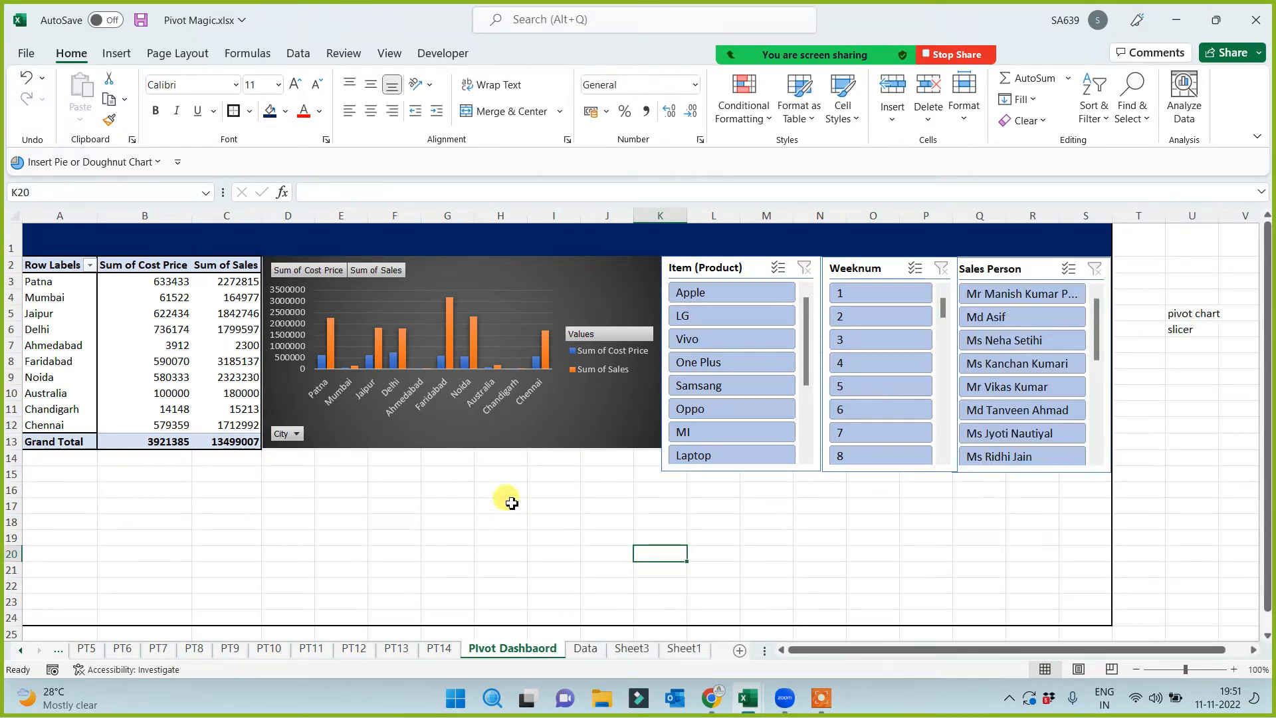
click(732, 473)
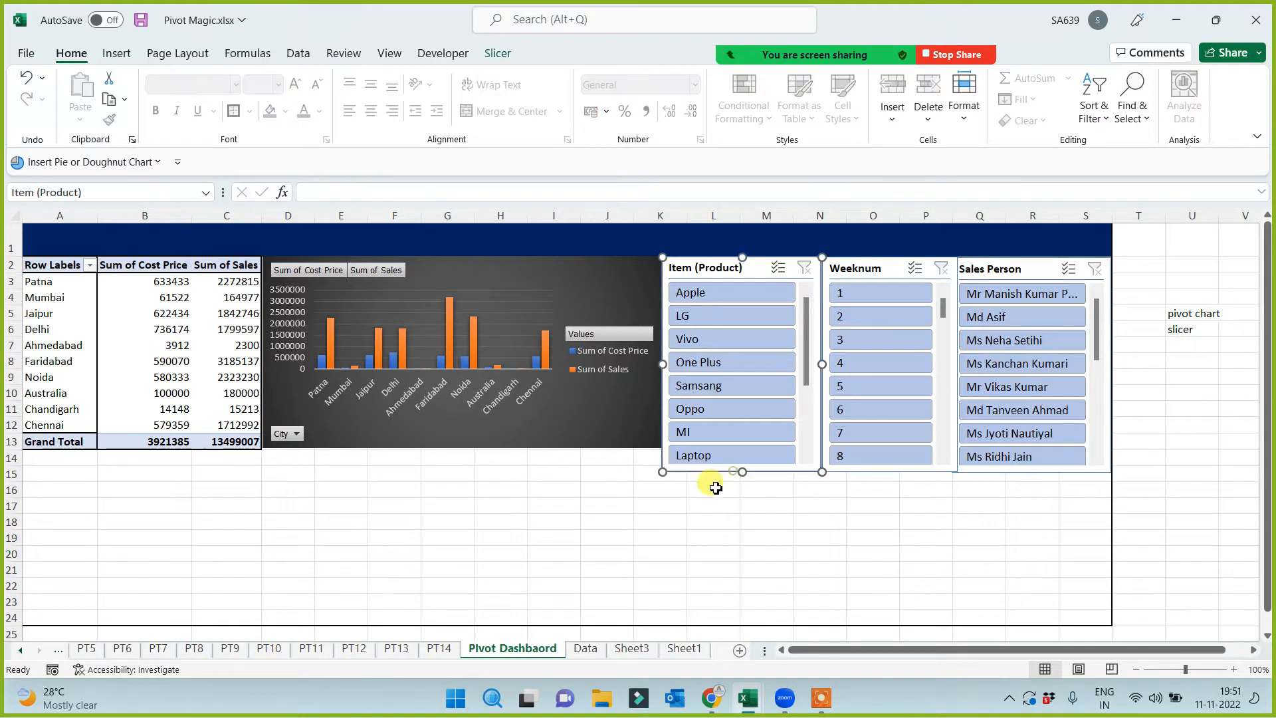
mouse_move(744, 474)
mouse_down()
mouse_move(736, 440)
mouse_move(742, 451)
mouse_up()
click(894, 474)
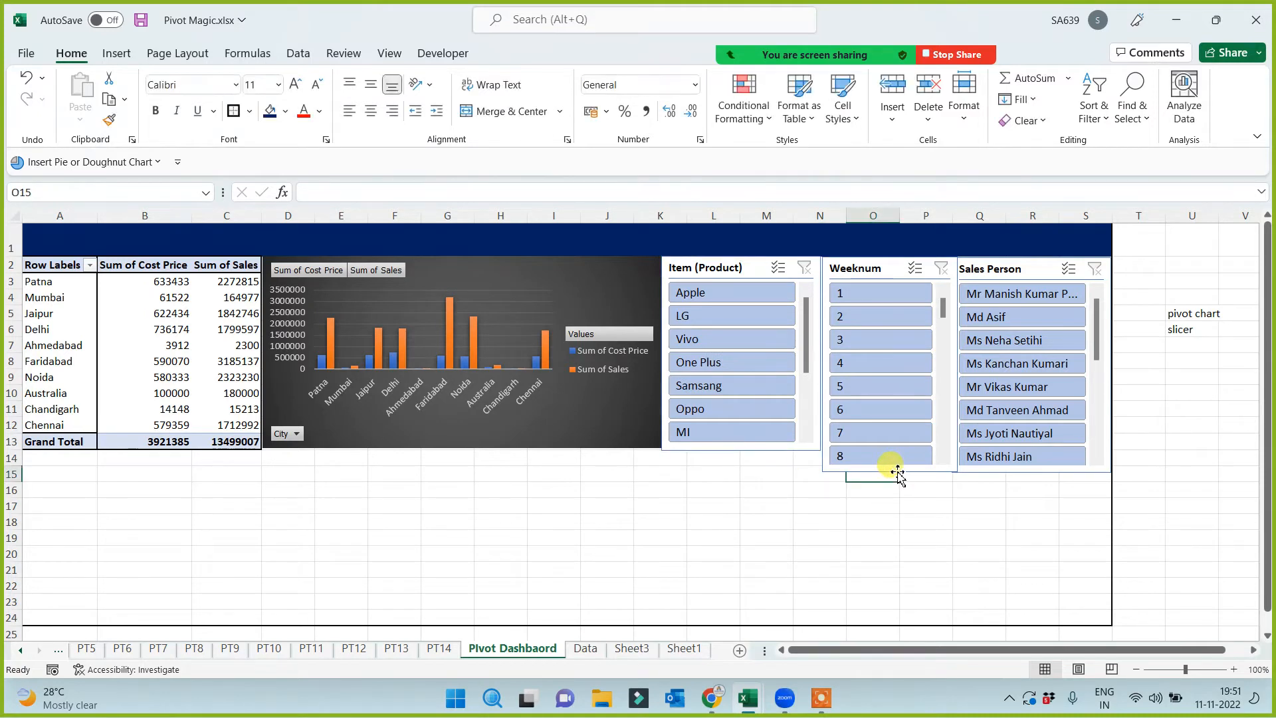
click(892, 472)
drag(891, 472, 891, 452)
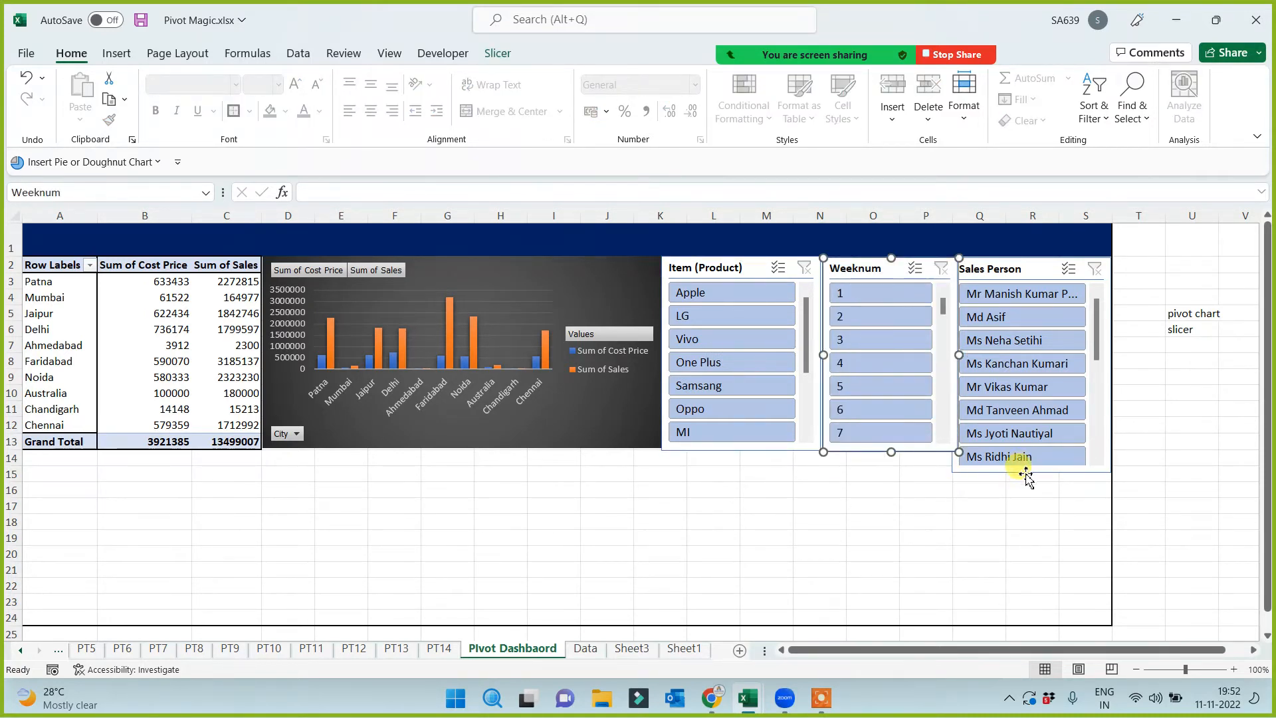
click(1023, 471)
drag(1033, 473, 1034, 452)
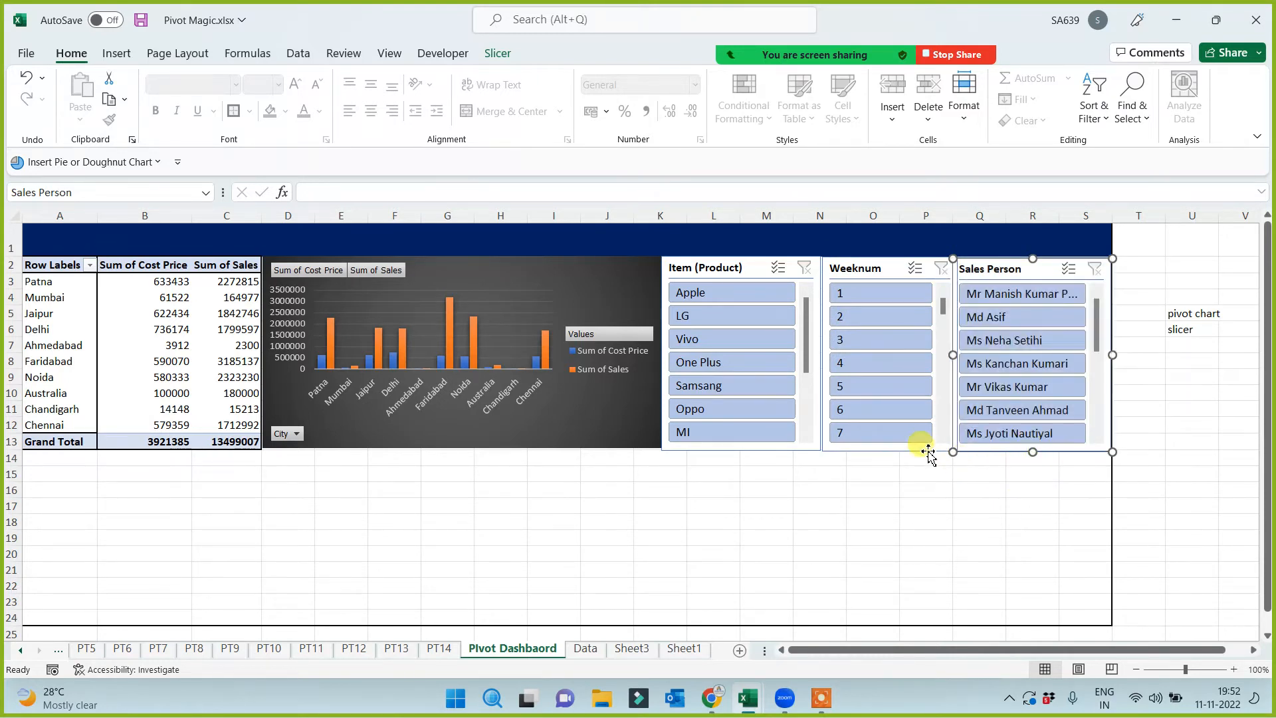
Narrow the Weeknum slicer slightly to remove its overlap with the Sales Person slicer
click(939, 439)
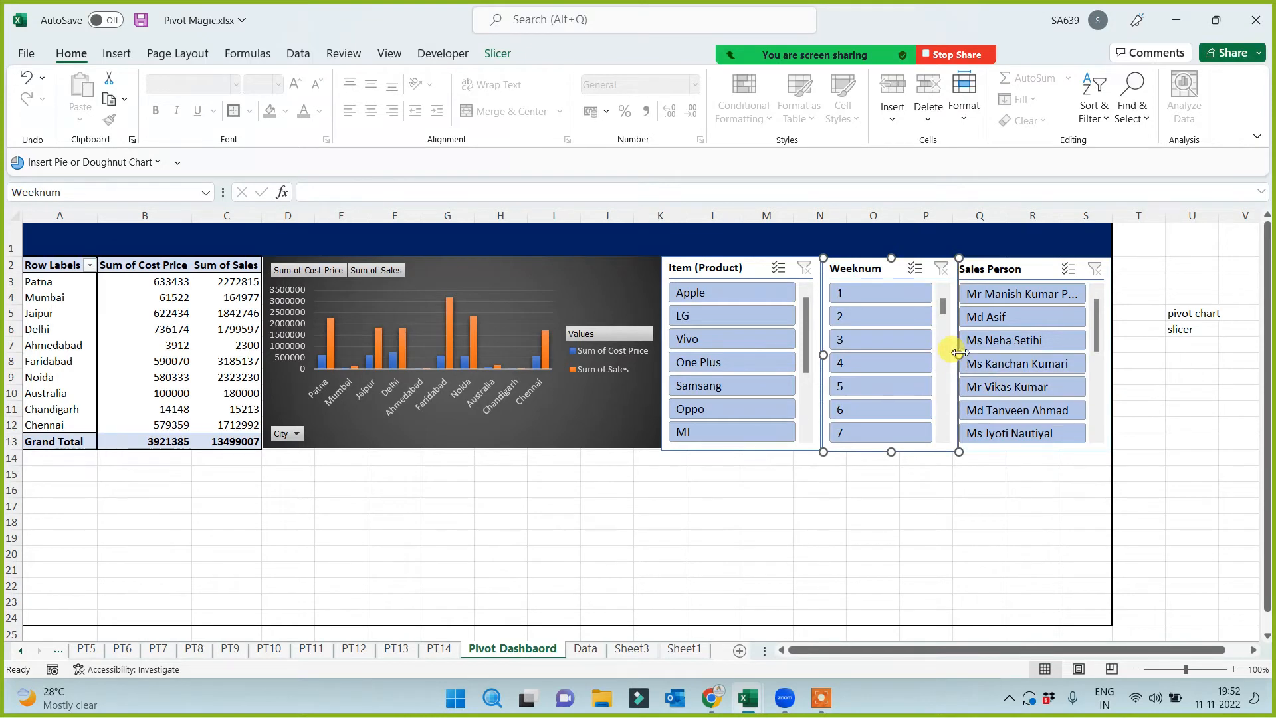
drag(959, 355, 950, 355)
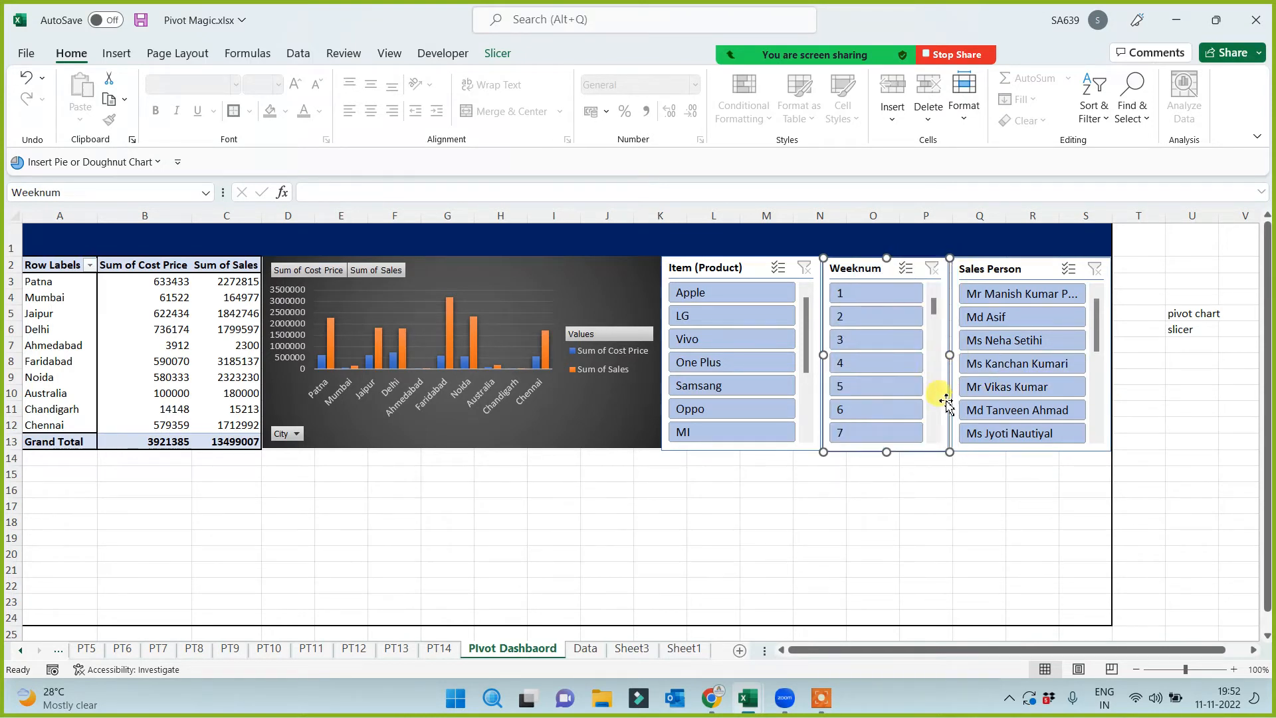
click(930, 473)
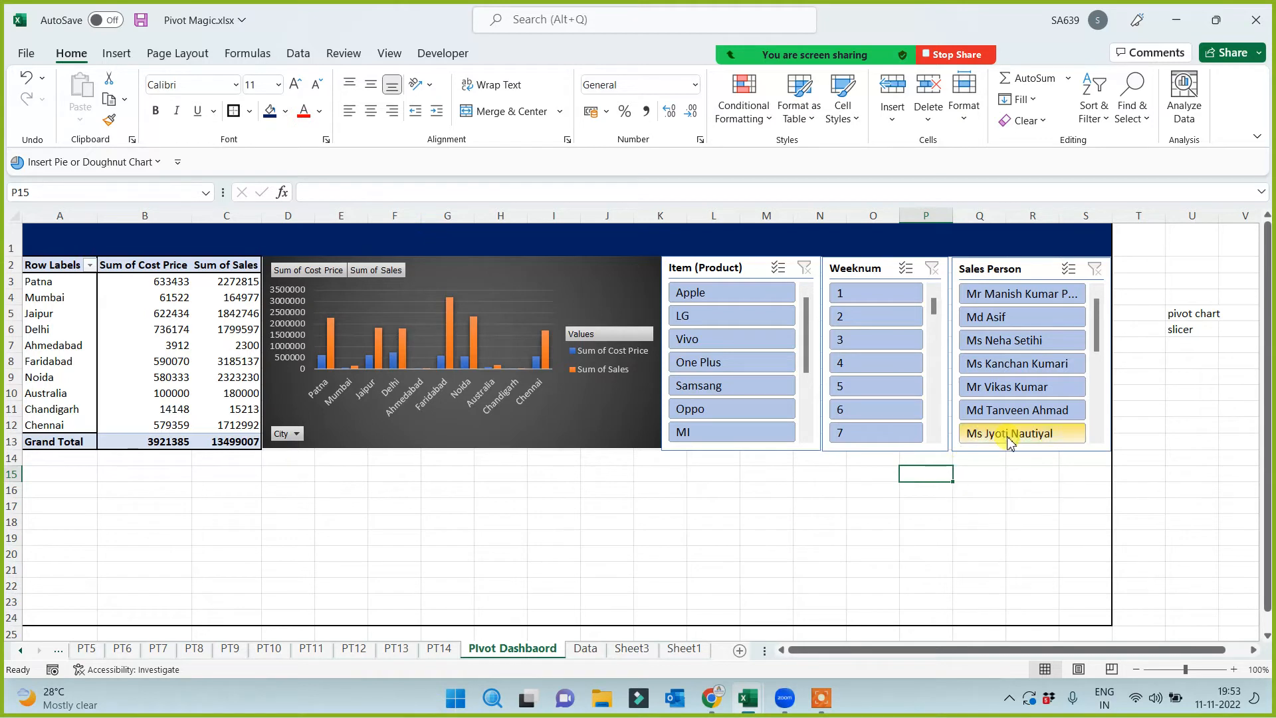
Test the Sales Person slicer by filtering the dashboard on individual salespeople in turn and clearing the filter
click(1011, 363)
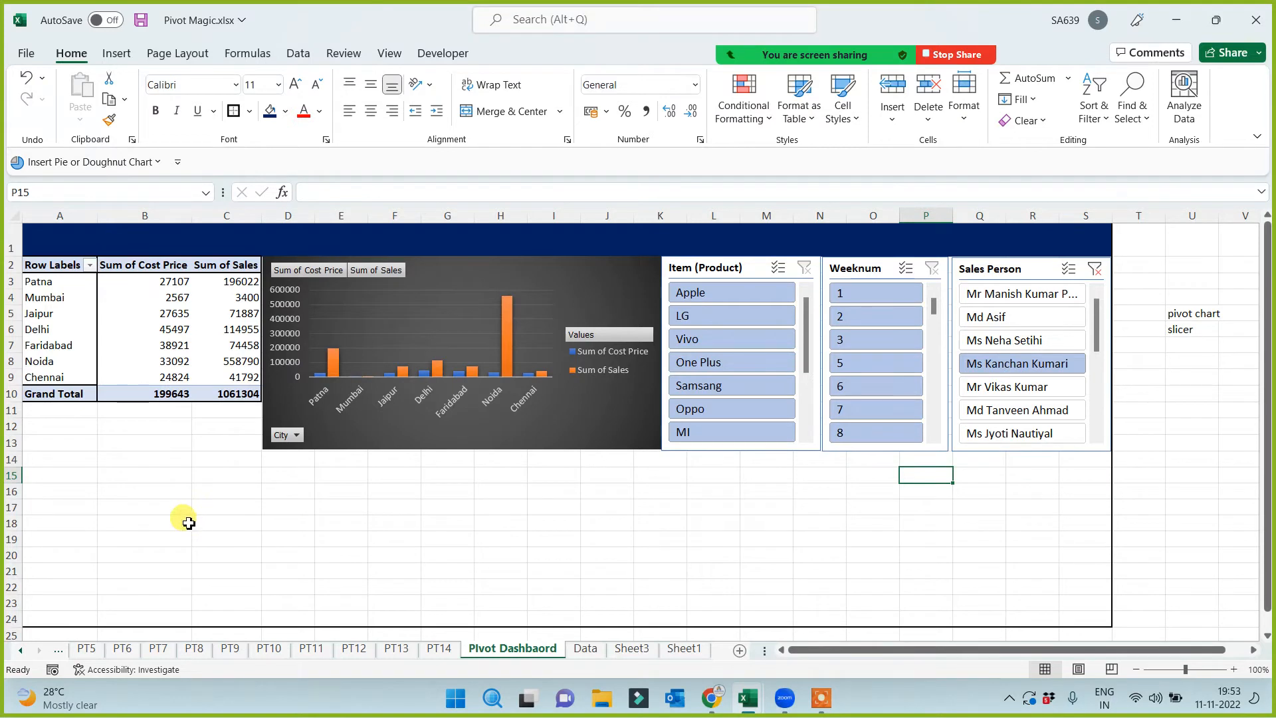
click(1095, 269)
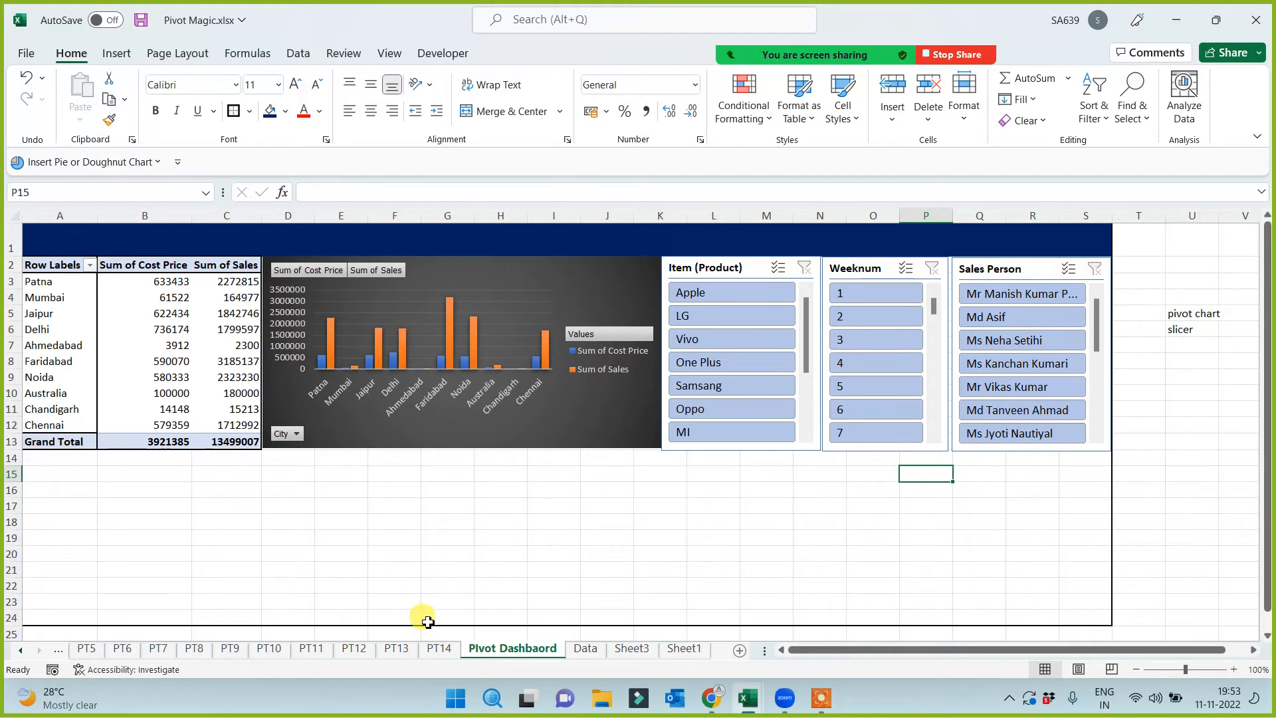
click(1001, 340)
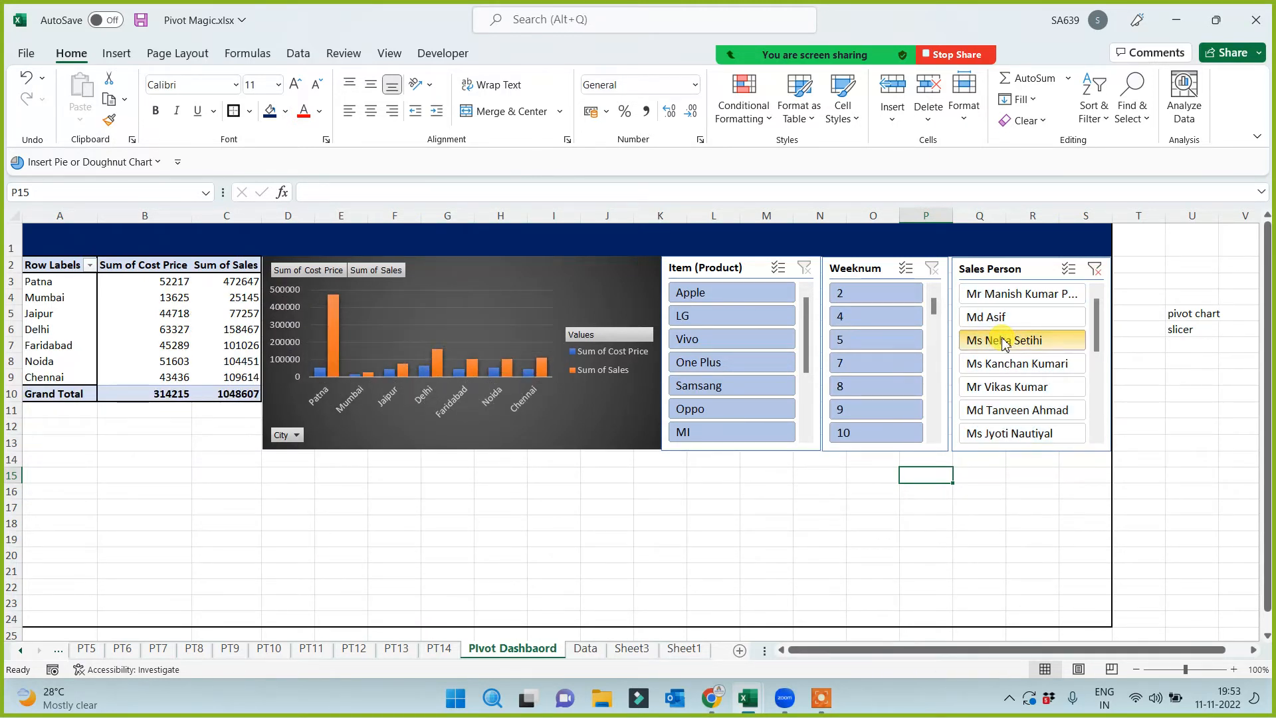
click(1006, 317)
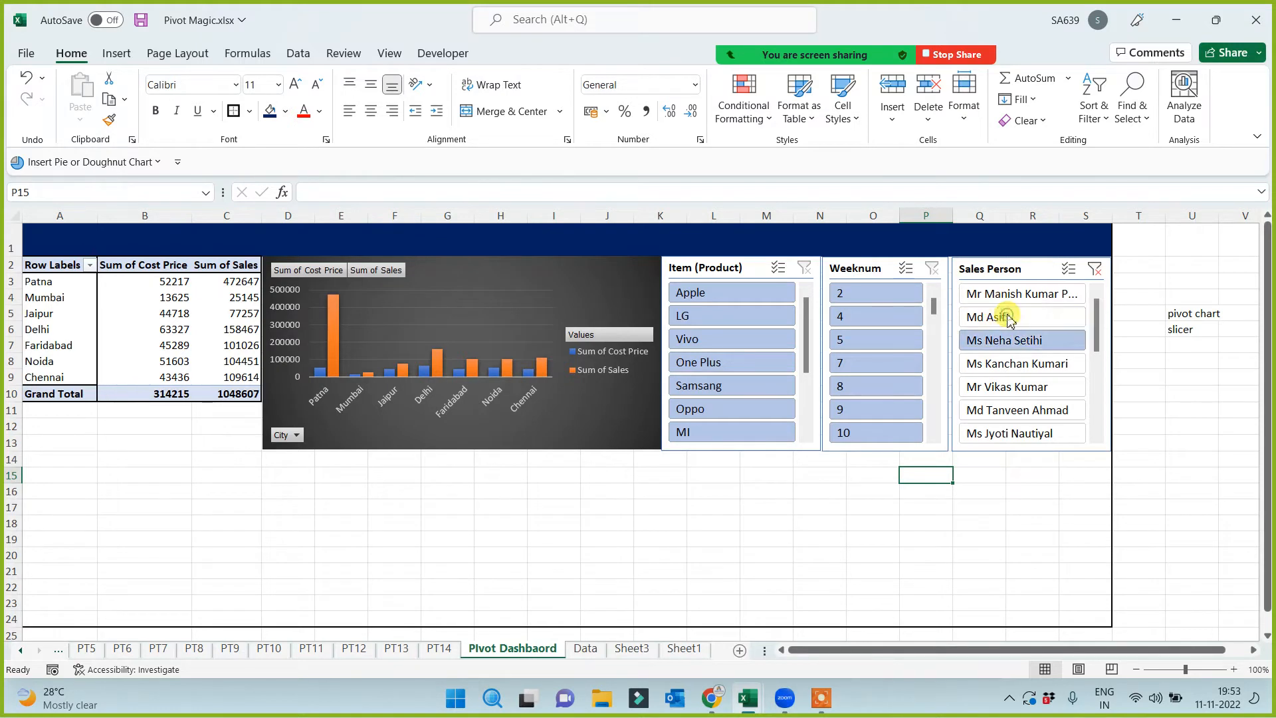
click(1008, 294)
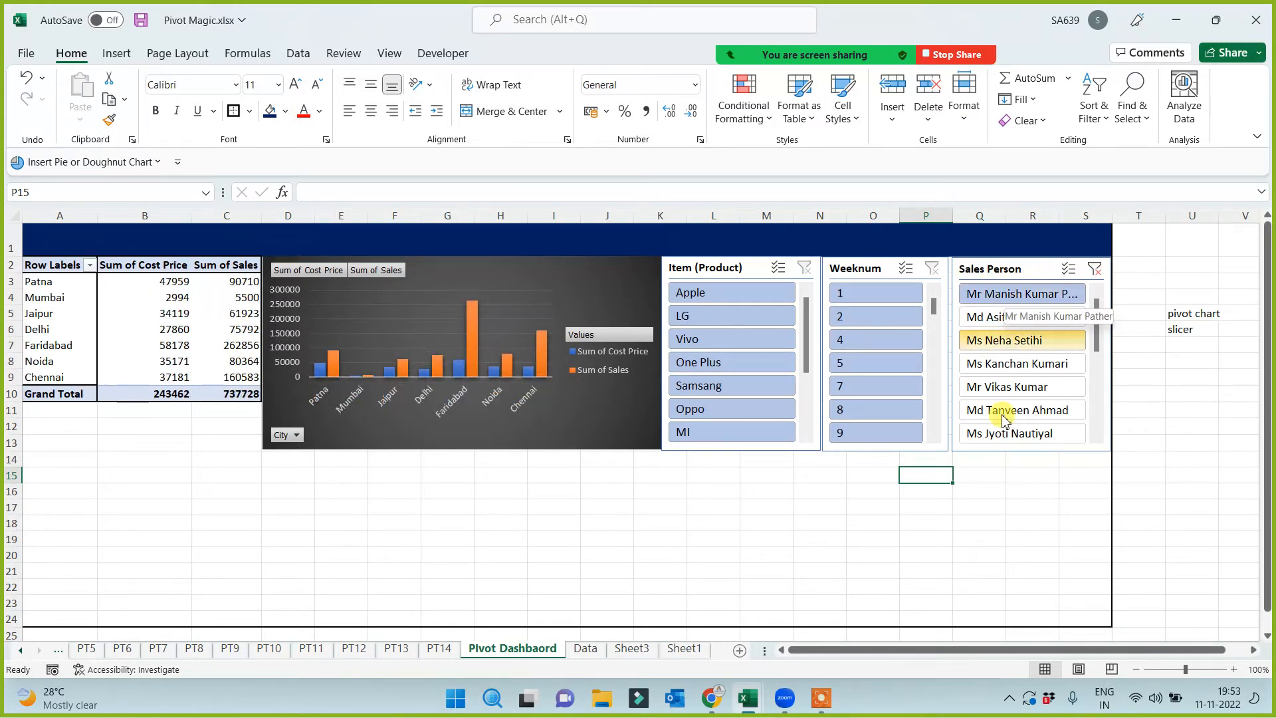
click(1007, 433)
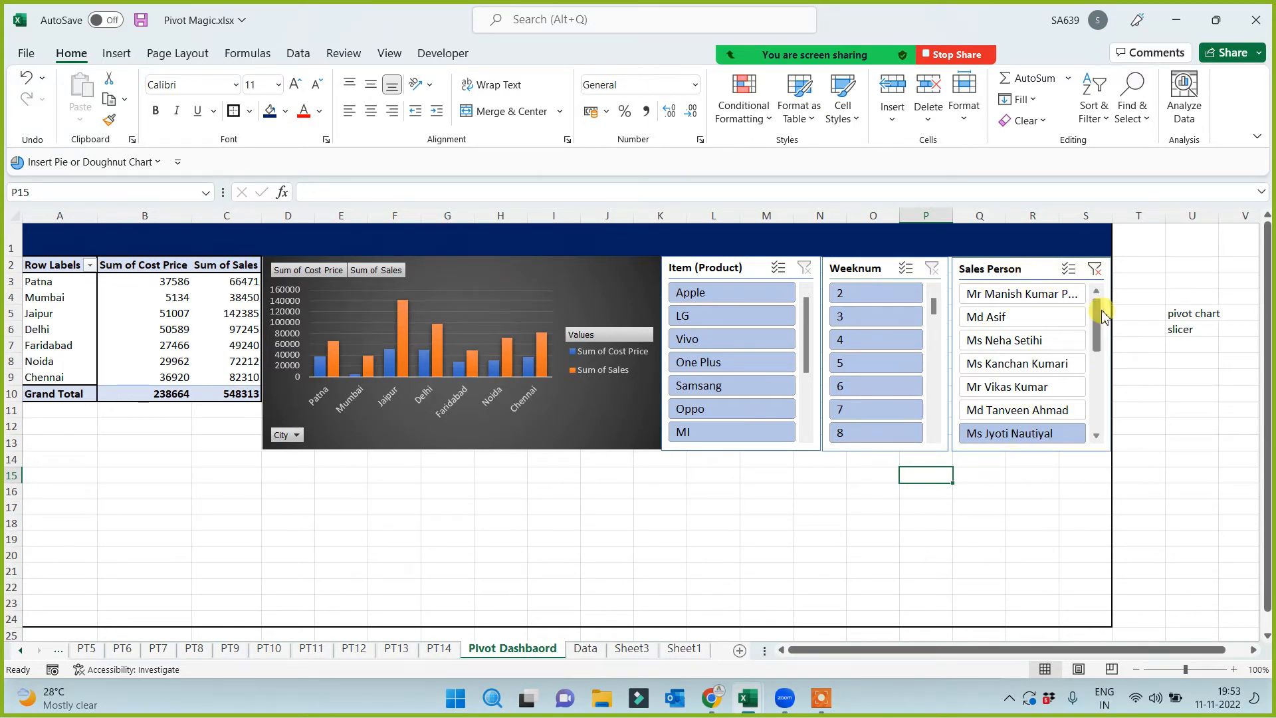
click(1094, 269)
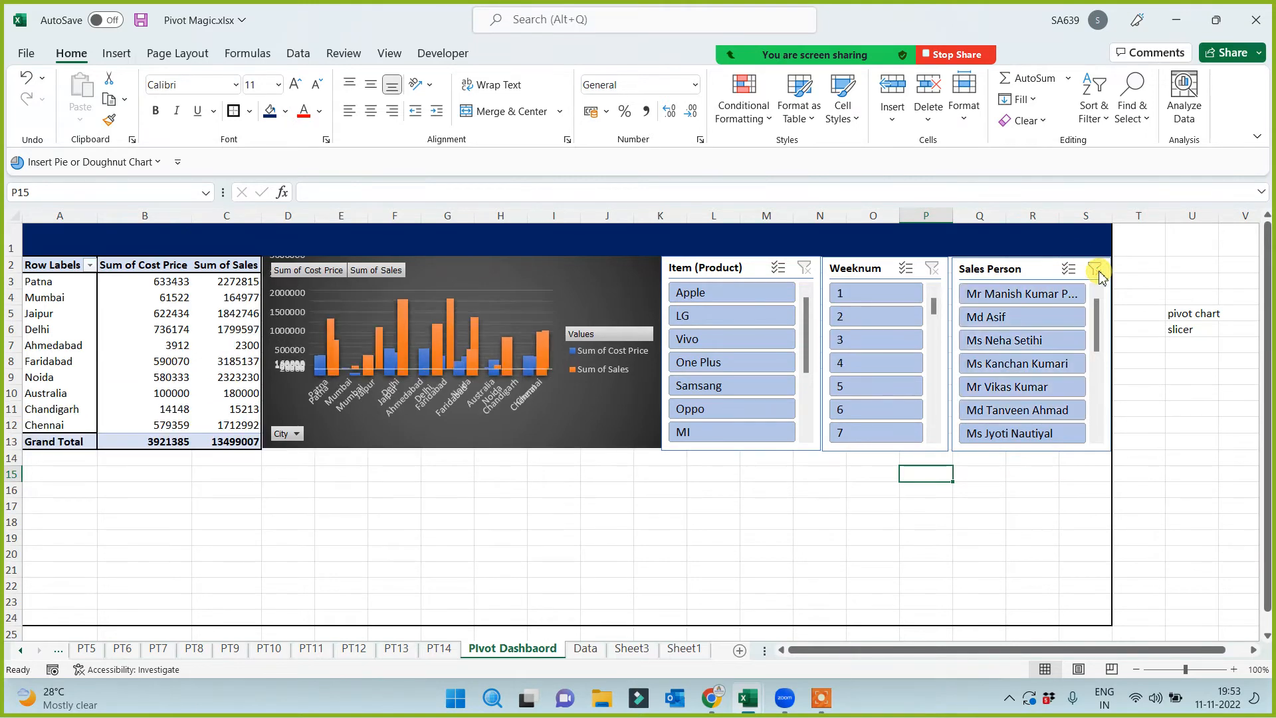
click(1055, 363)
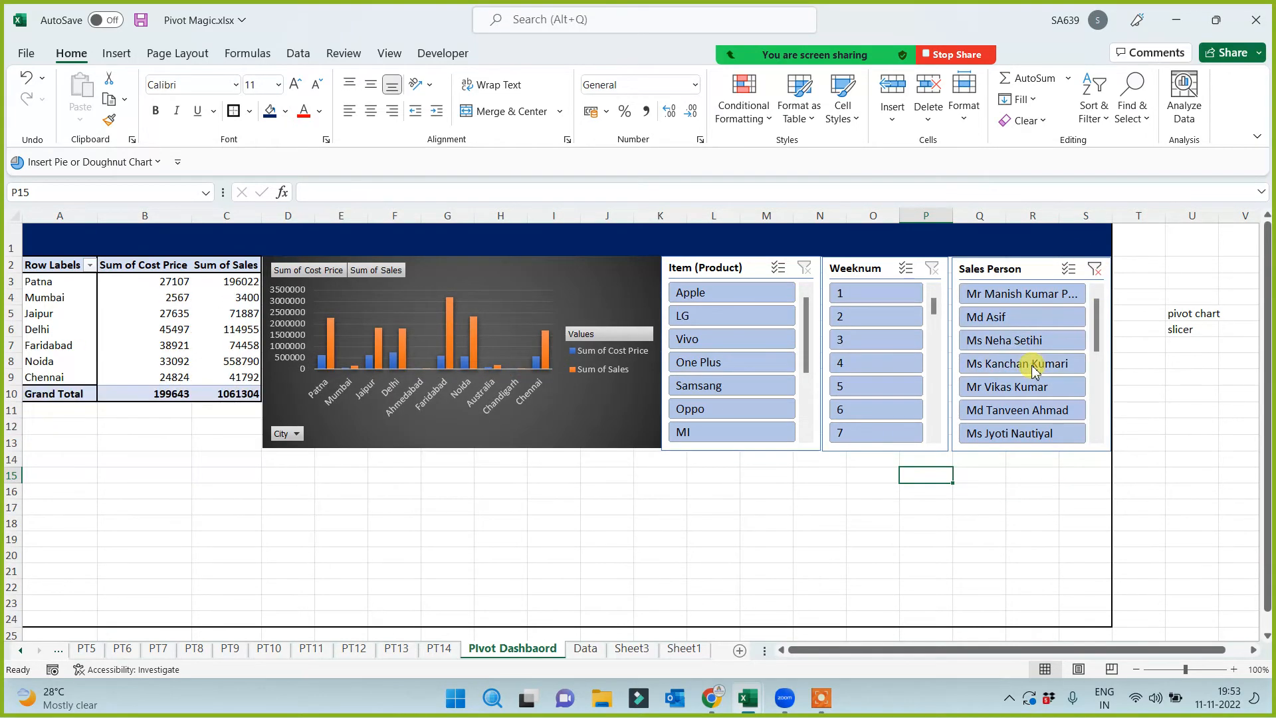
click(1095, 268)
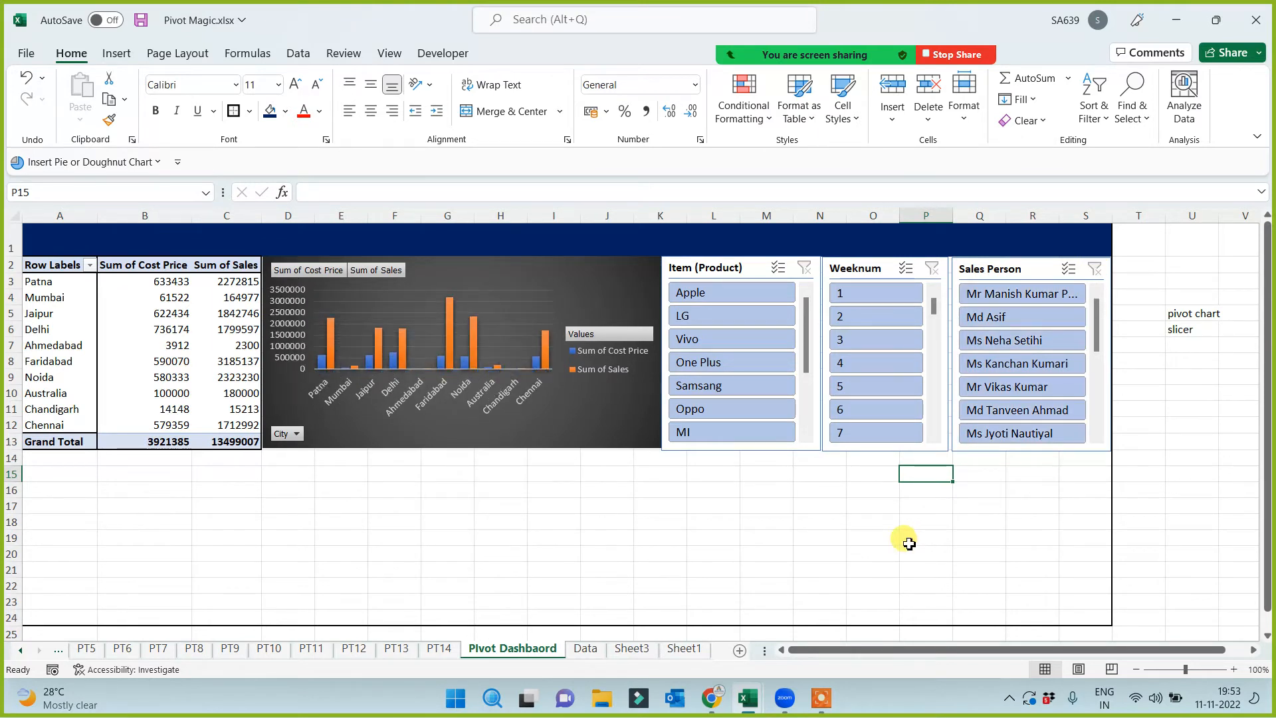
Test the Weeknum slicer by filtering on weeks 1, 2 and 3 in turn and clearing the filter
click(858, 293)
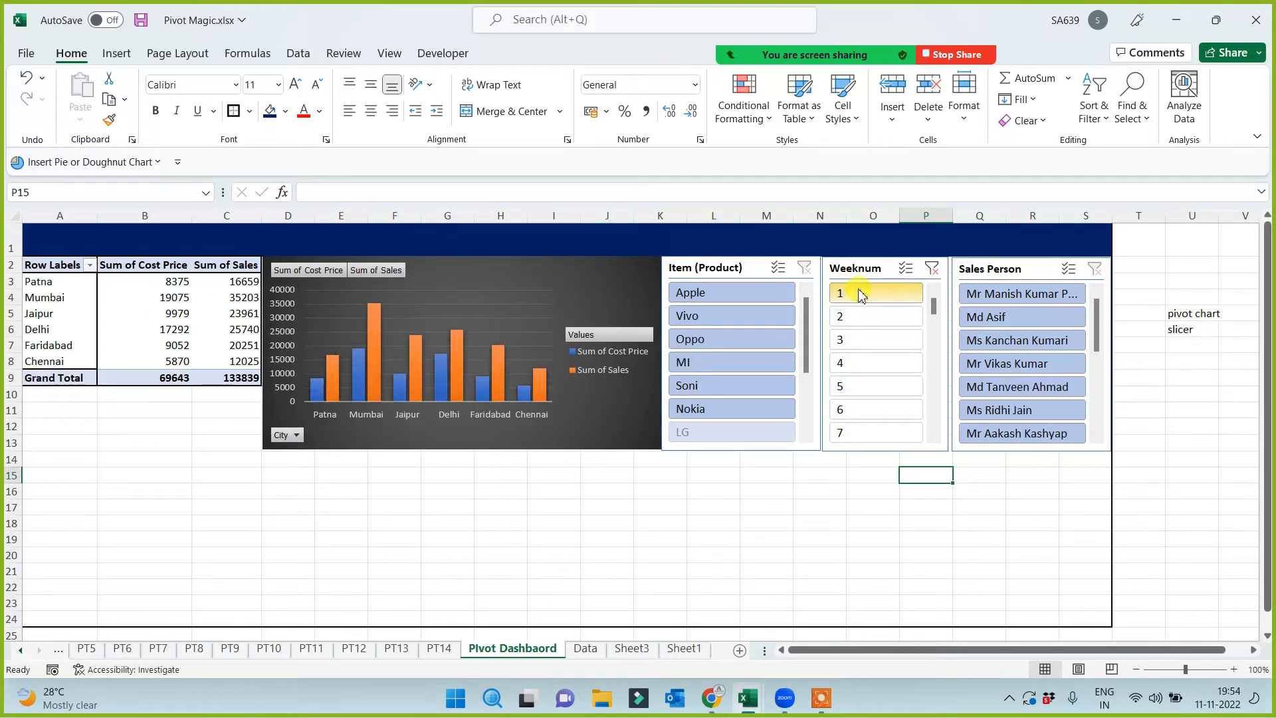
click(861, 317)
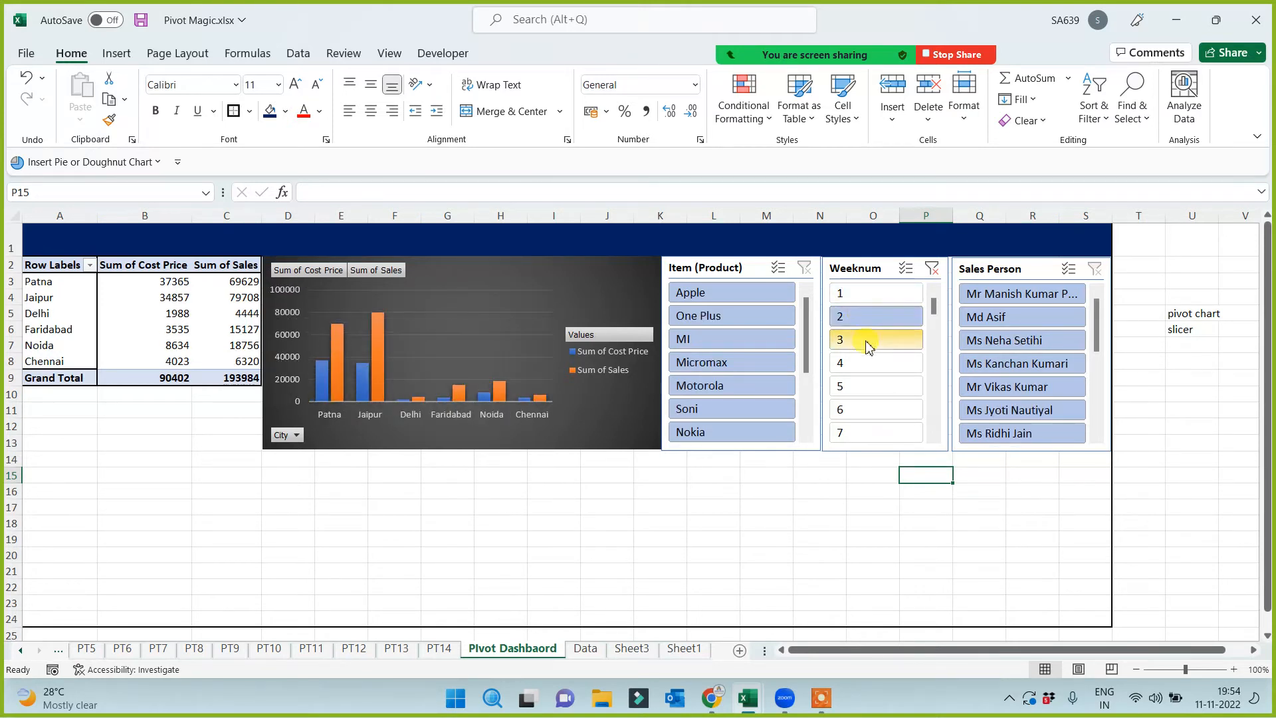
click(865, 342)
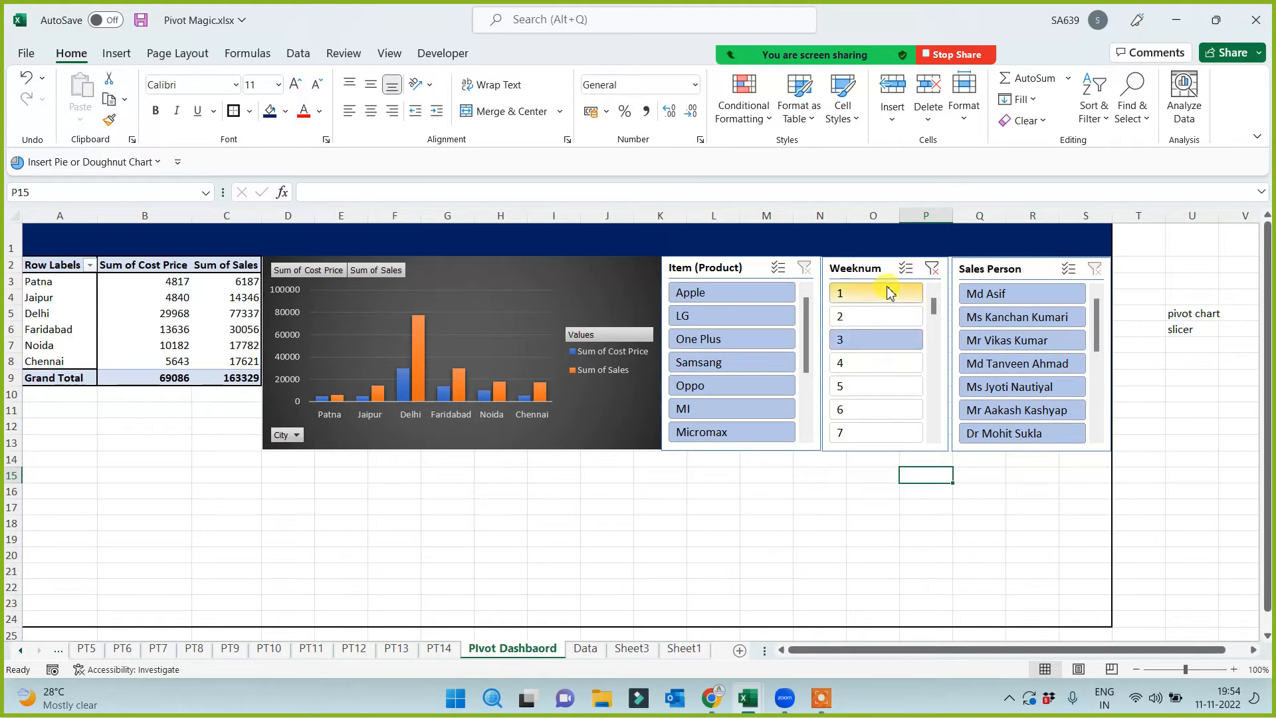
click(933, 272)
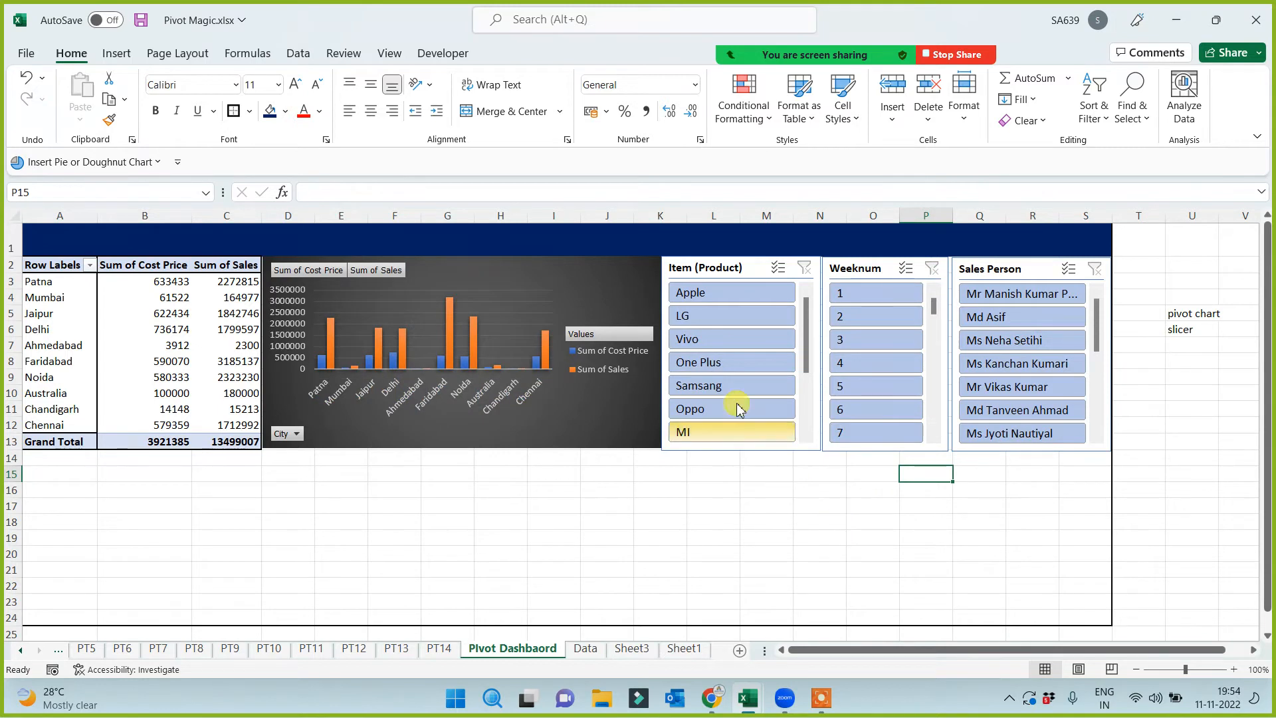
Test the Item (Product) slicer by filtering the dashboard on Apple and LG in turn and clearing the filter
click(721, 294)
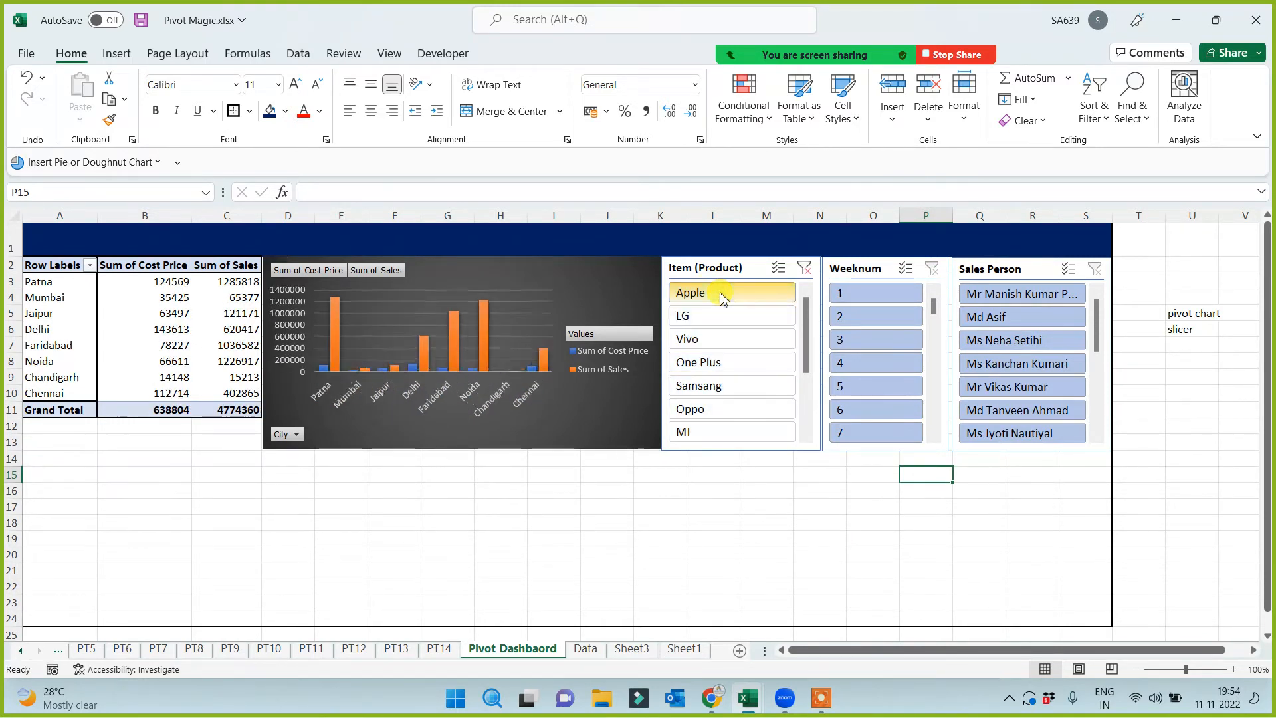
click(704, 319)
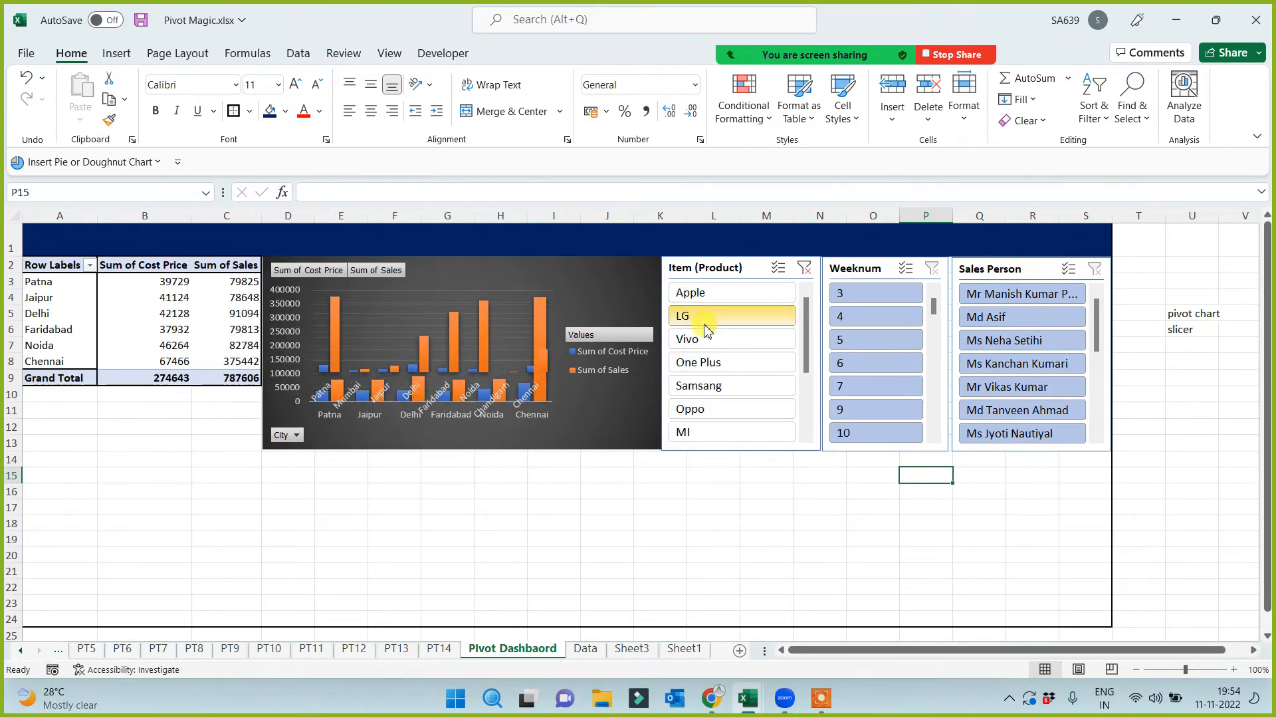
click(803, 269)
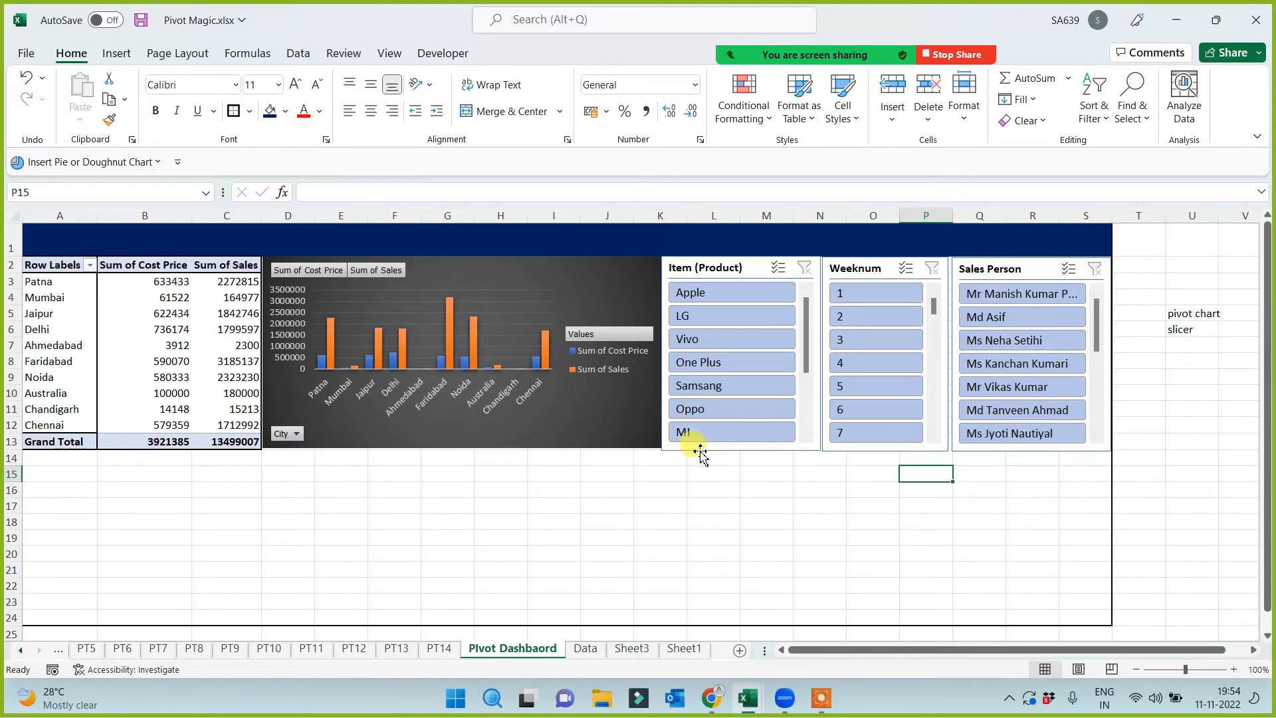
Filter the Item (Product) slicer on Apple, One Plus, and the consecutive items from Apple through One Plus
click(716, 294)
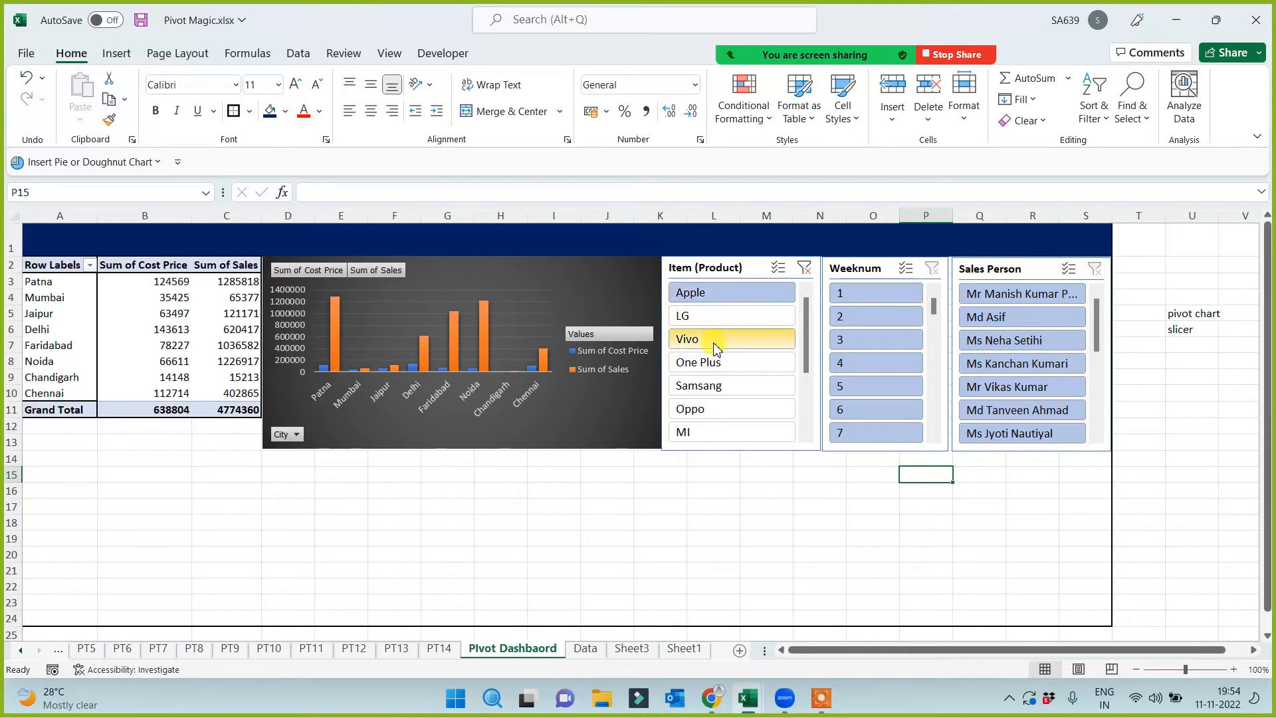
click(709, 370)
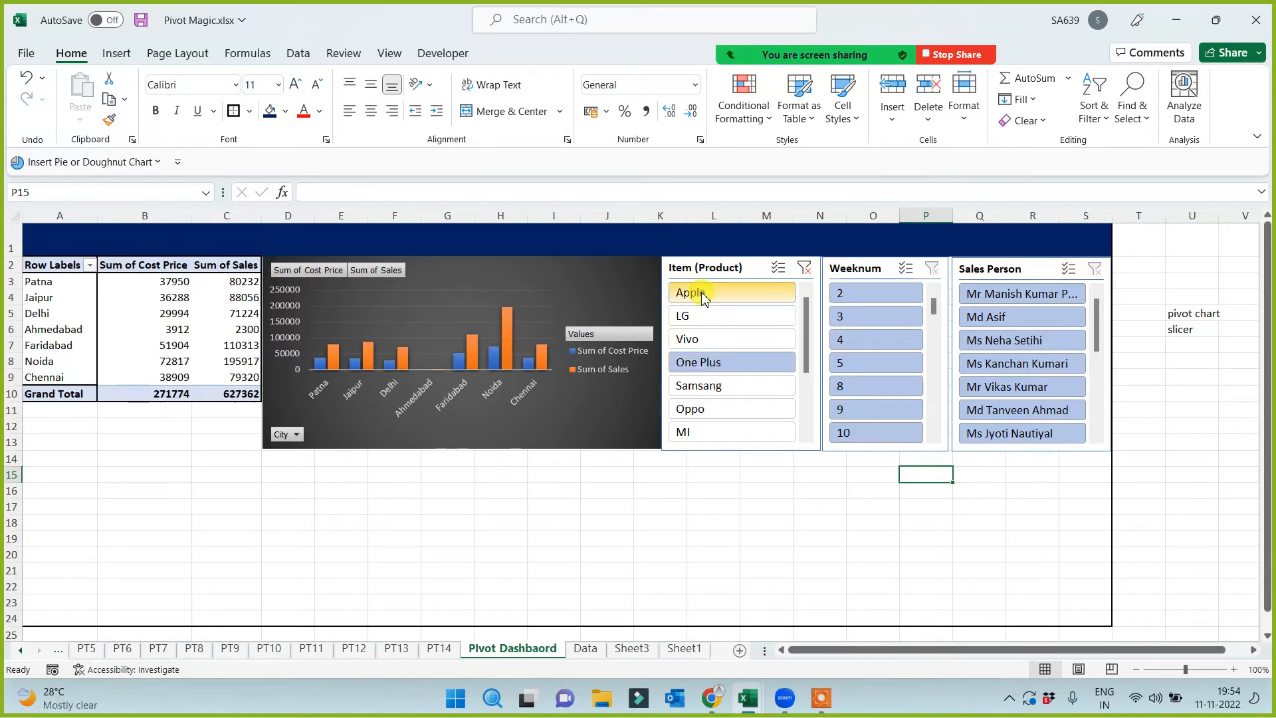
drag(705, 297, 708, 377)
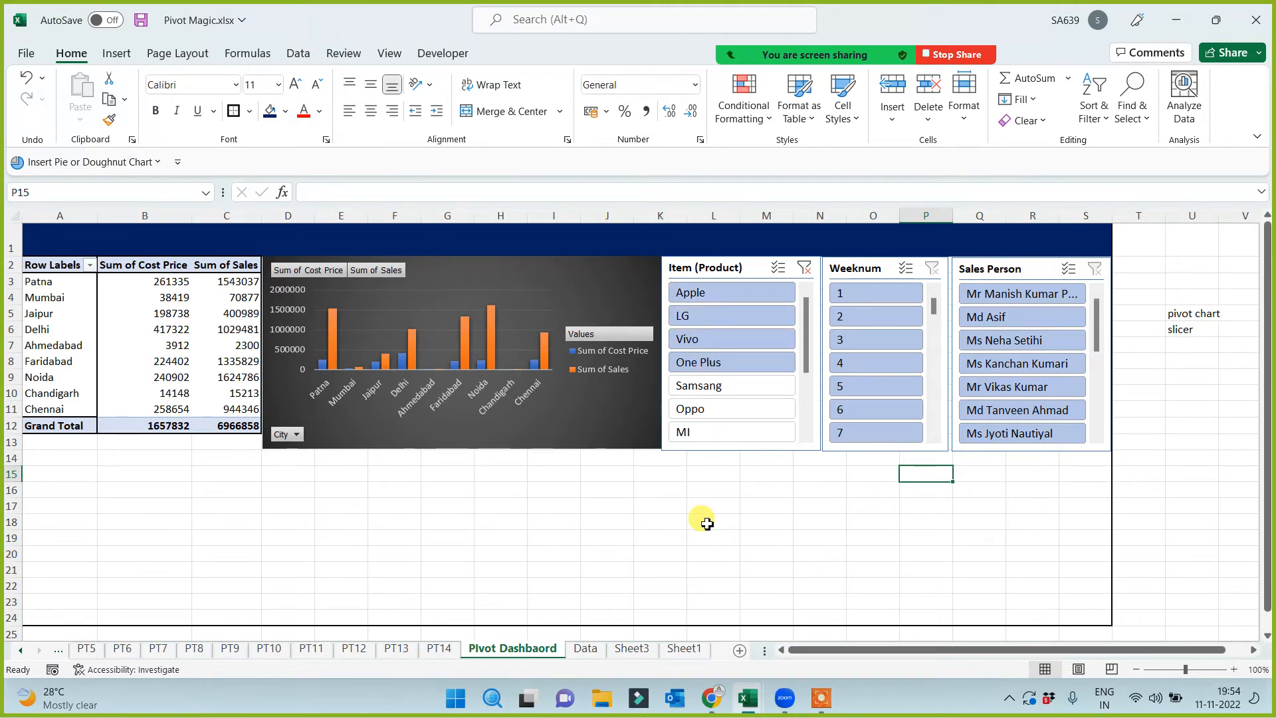
Filter the Item (Product) slicer on Oppo, MI and Samsang together and clear the filter
click(728, 413)
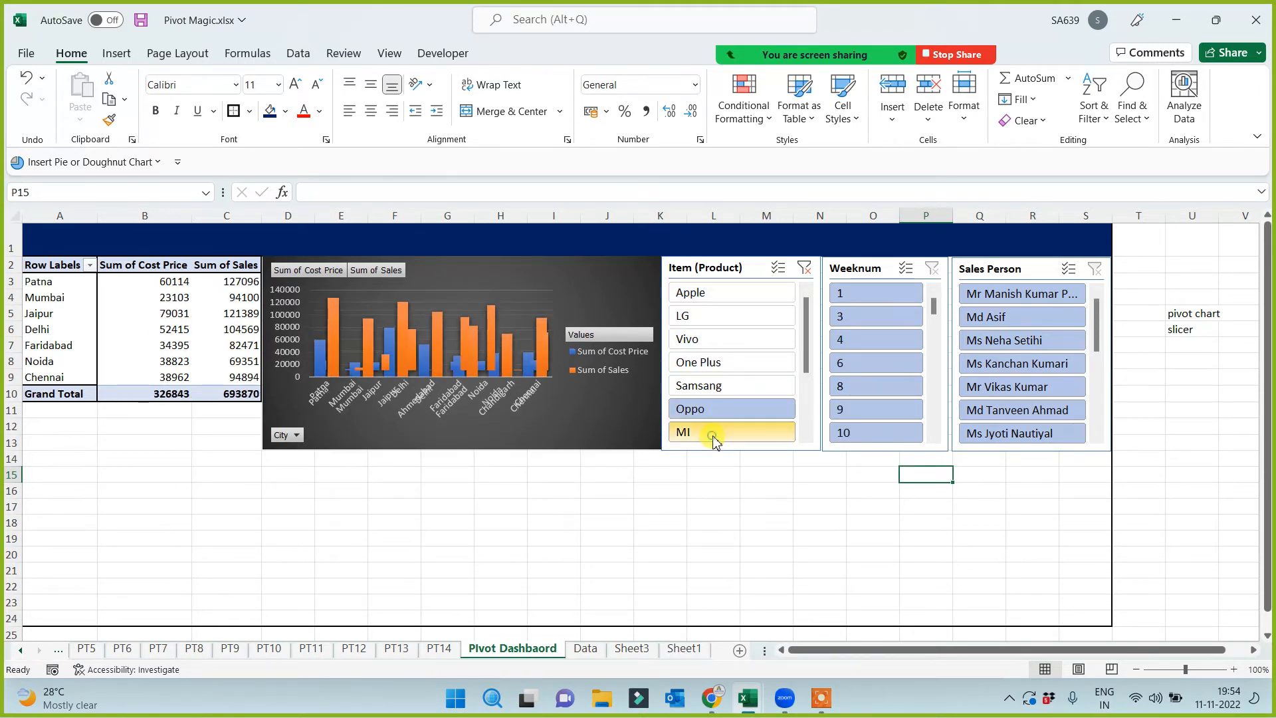
ctrl+click(713, 433)
ctrl+click(720, 387)
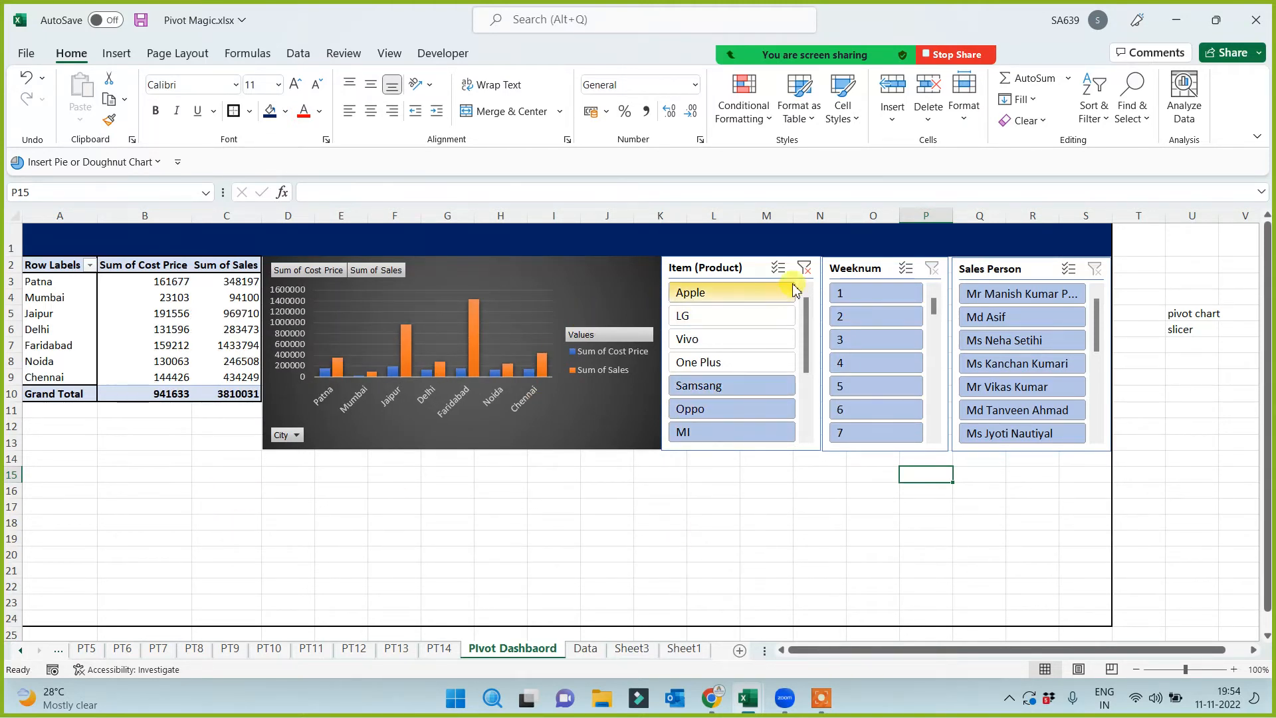
click(804, 267)
Test multi-selection in the Weeknum slicer with the non-adjacent weeks 1, 3 and 5 and clear the filter
click(861, 292)
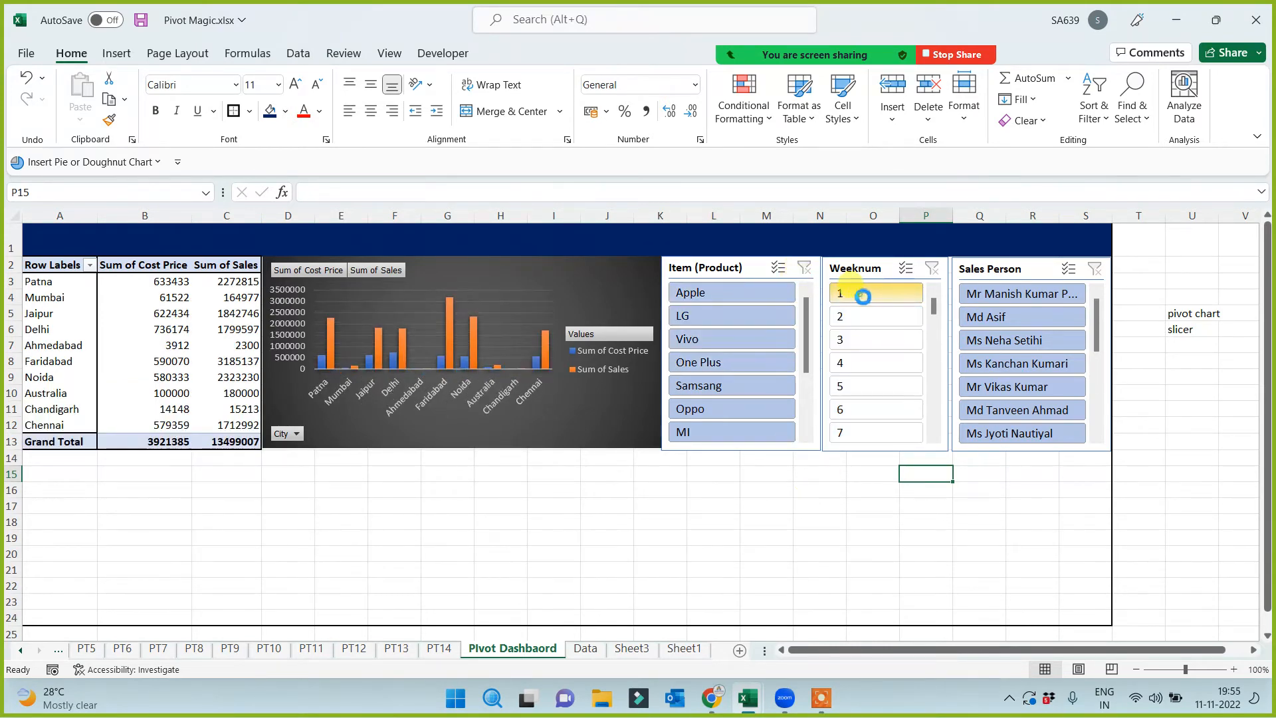
ctrl+click(857, 340)
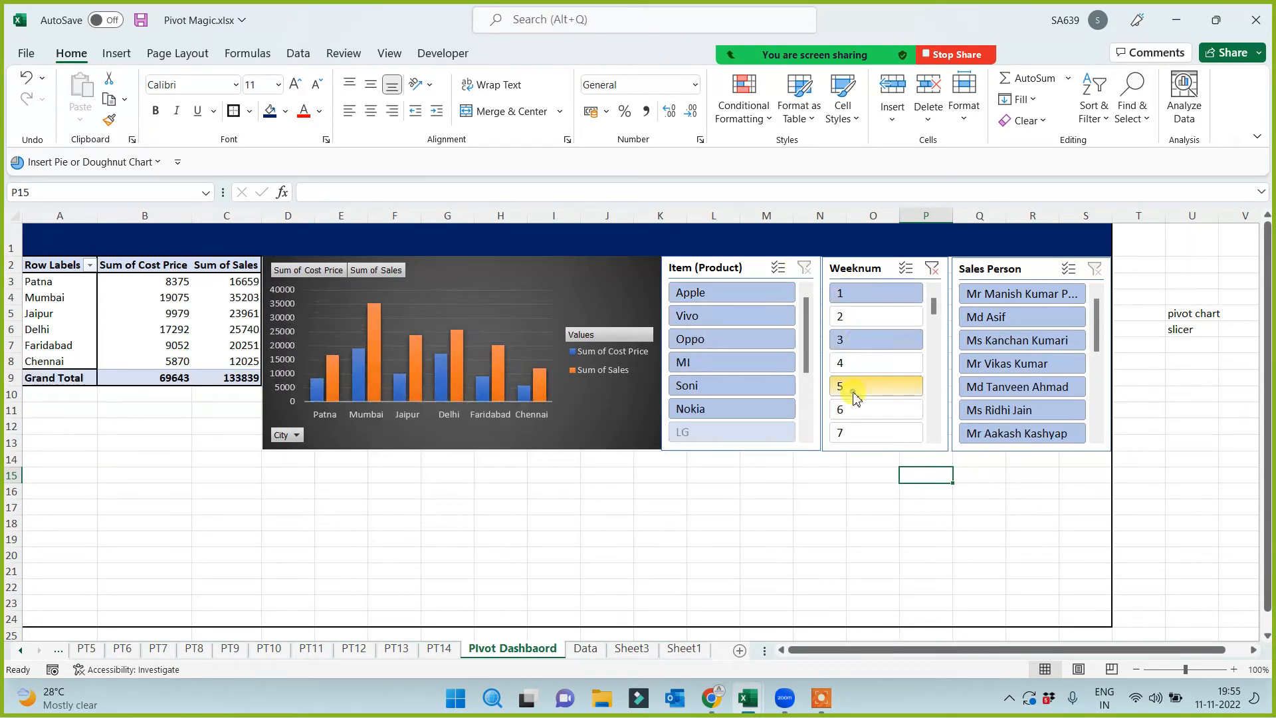
ctrl+click(851, 392)
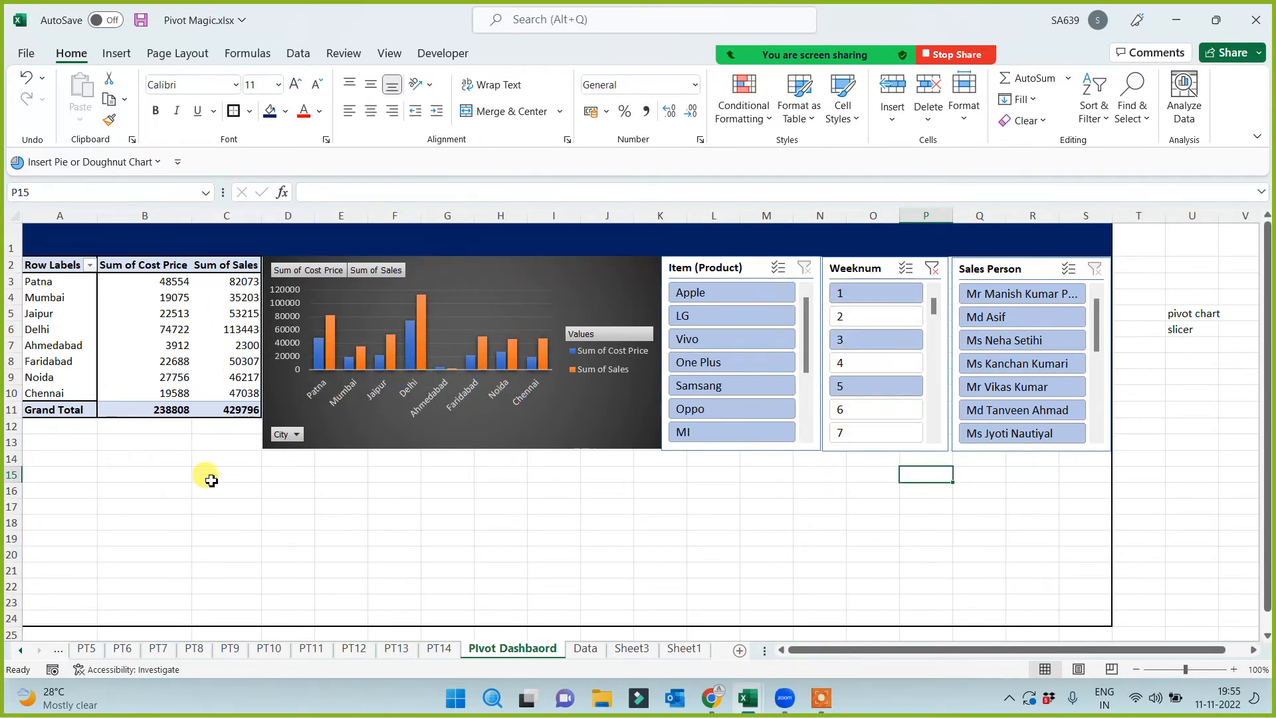
click(932, 268)
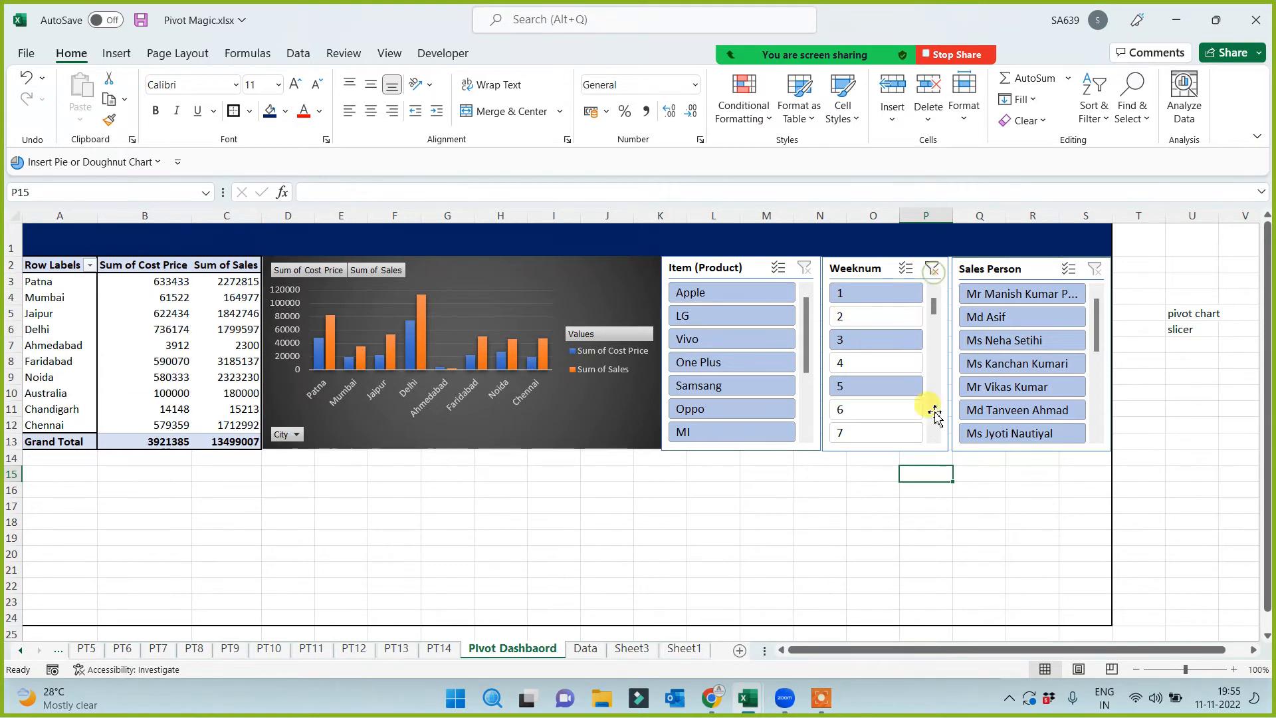
Test multi-selection in the Sales Person slicer with several non-adjacent salespeople and clear the filter
ctrl+click(1017, 364)
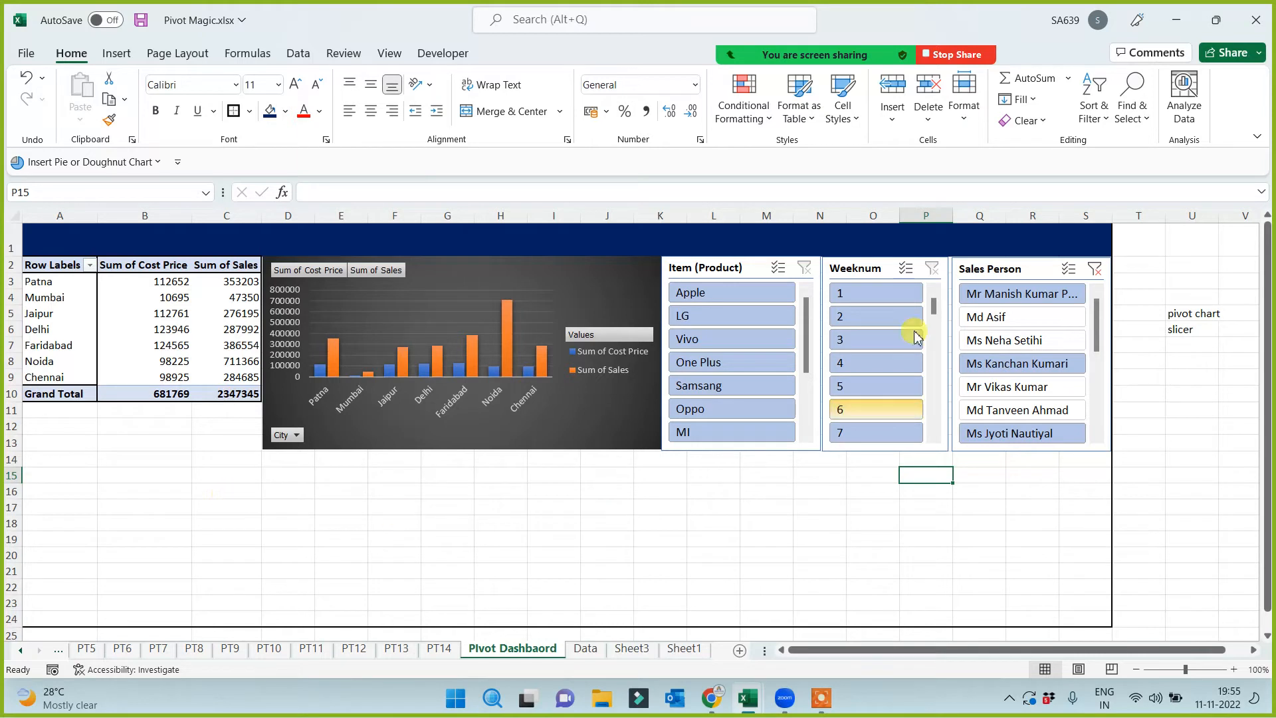
click(1095, 271)
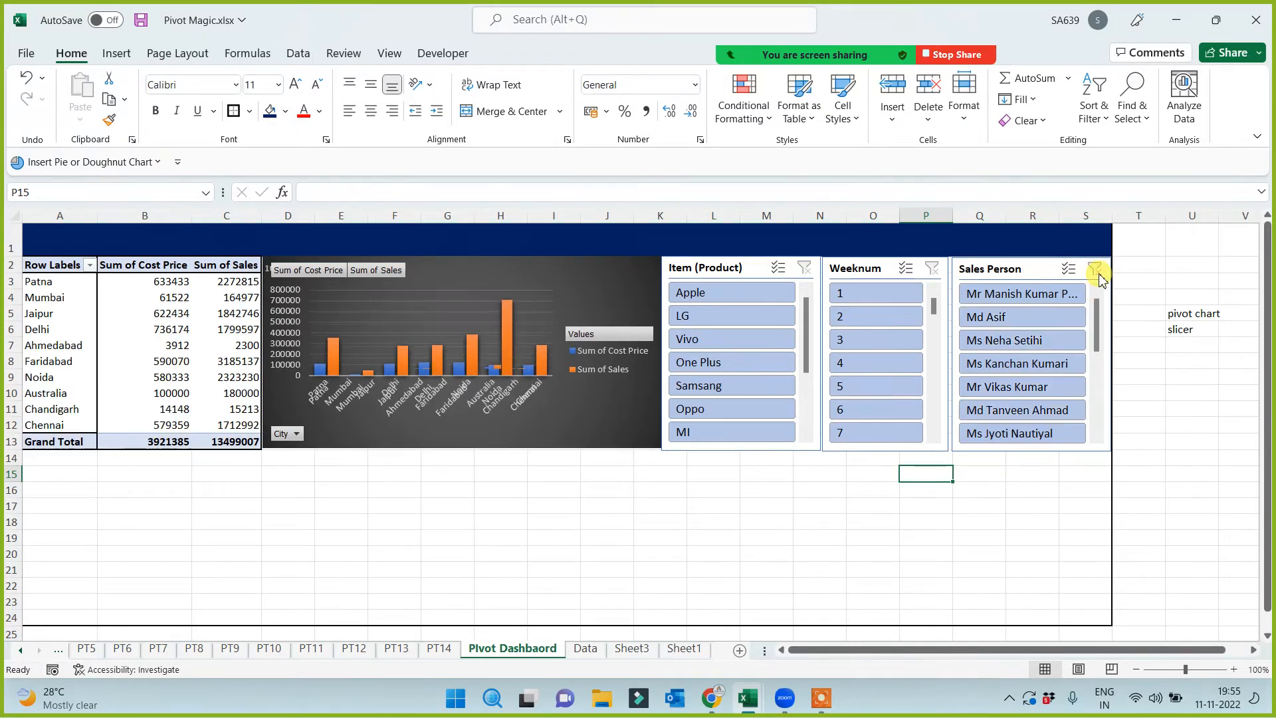
click(784, 493)
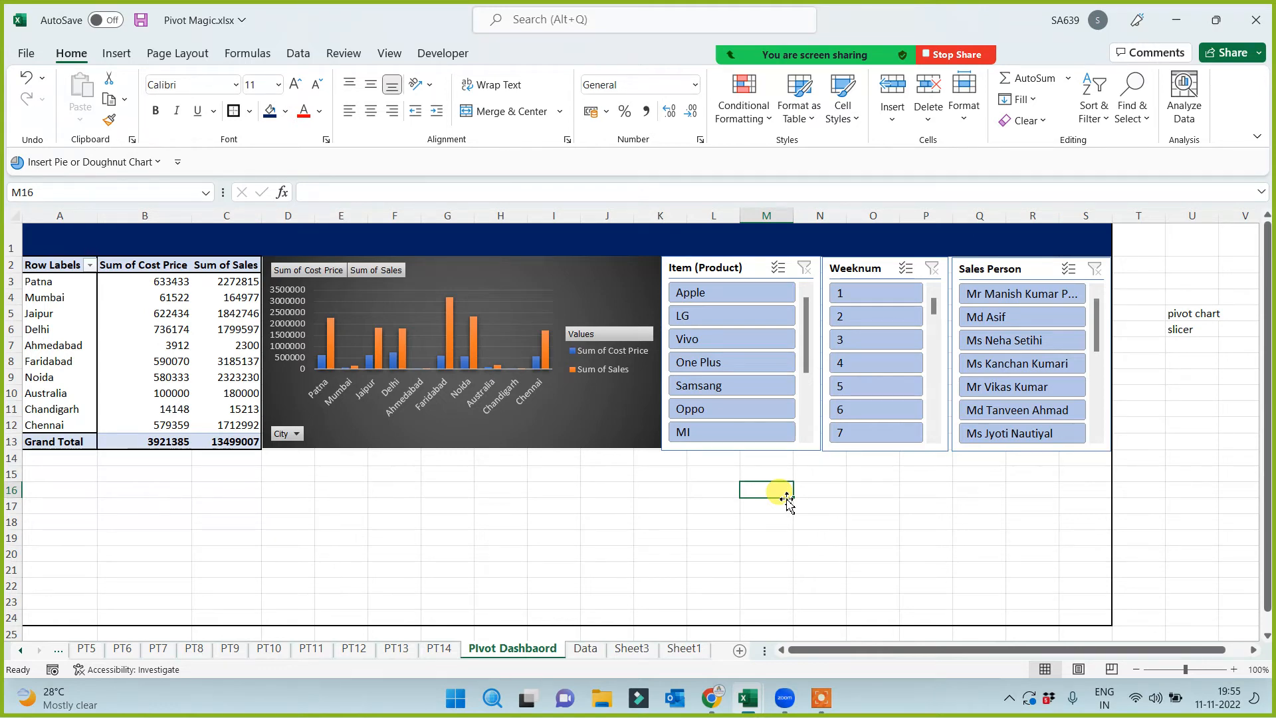
On the Data sheet, copy the formatting of the Classic PT Layout topic onto the use of timeline topic
click(585, 648)
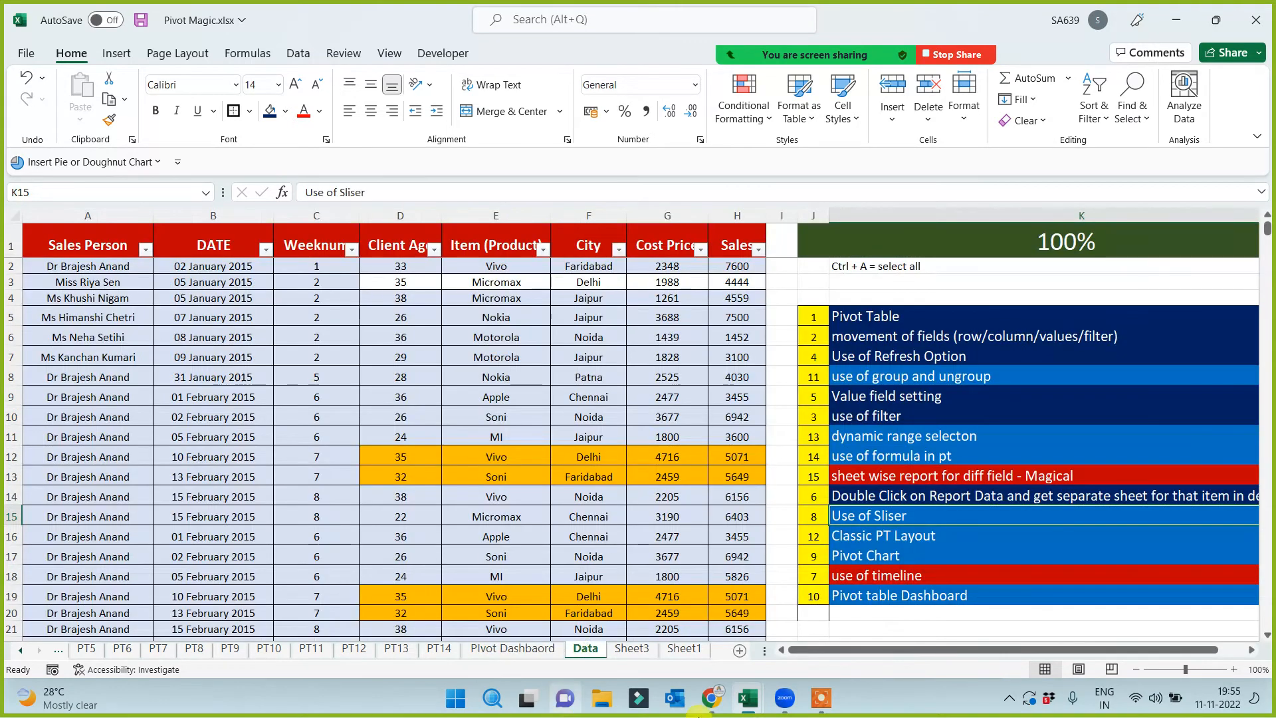
click(857, 575)
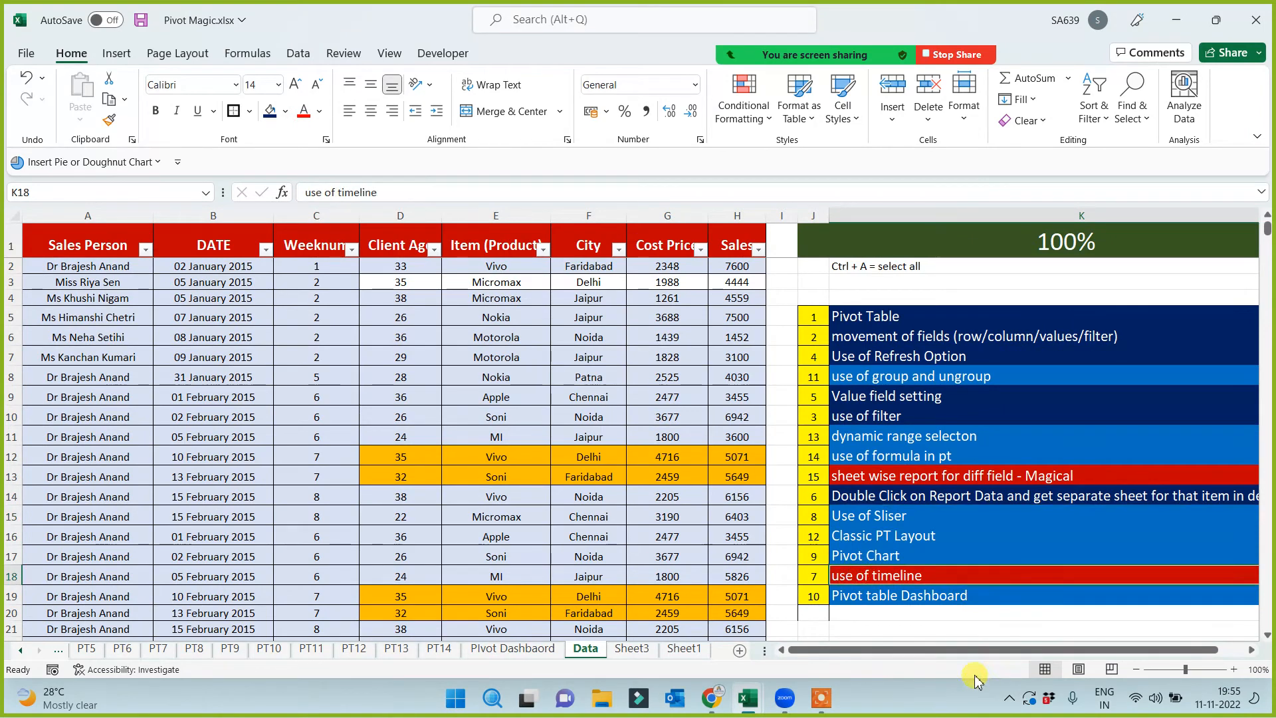
click(905, 535)
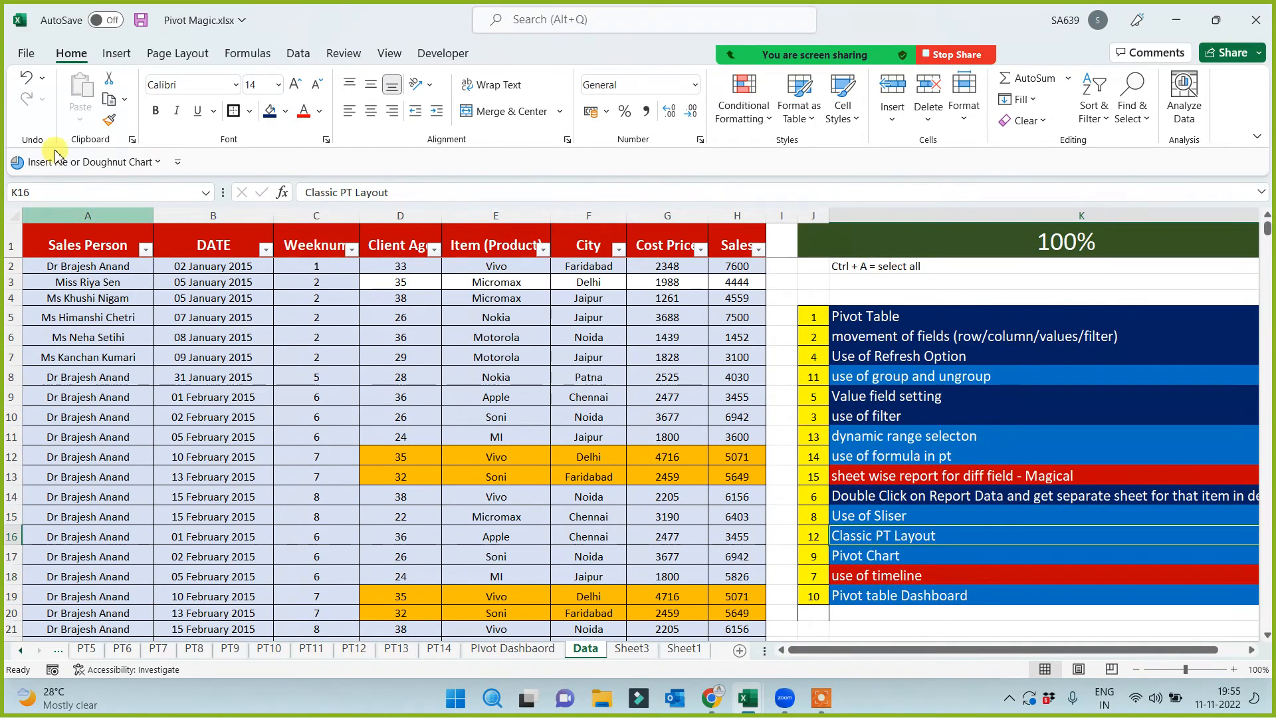
click(109, 120)
click(842, 575)
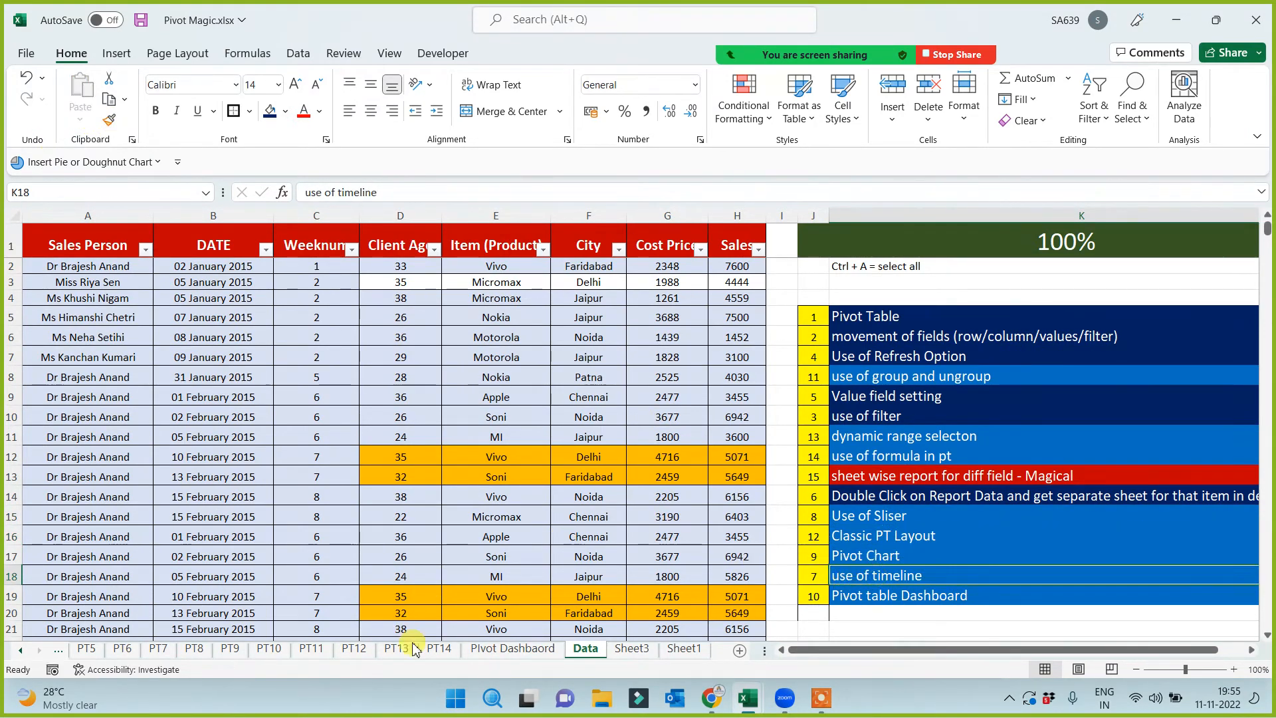
Return to the PIvot Dashbaord sheet and enter "time line" in cell U7 below the slicer note
click(512, 648)
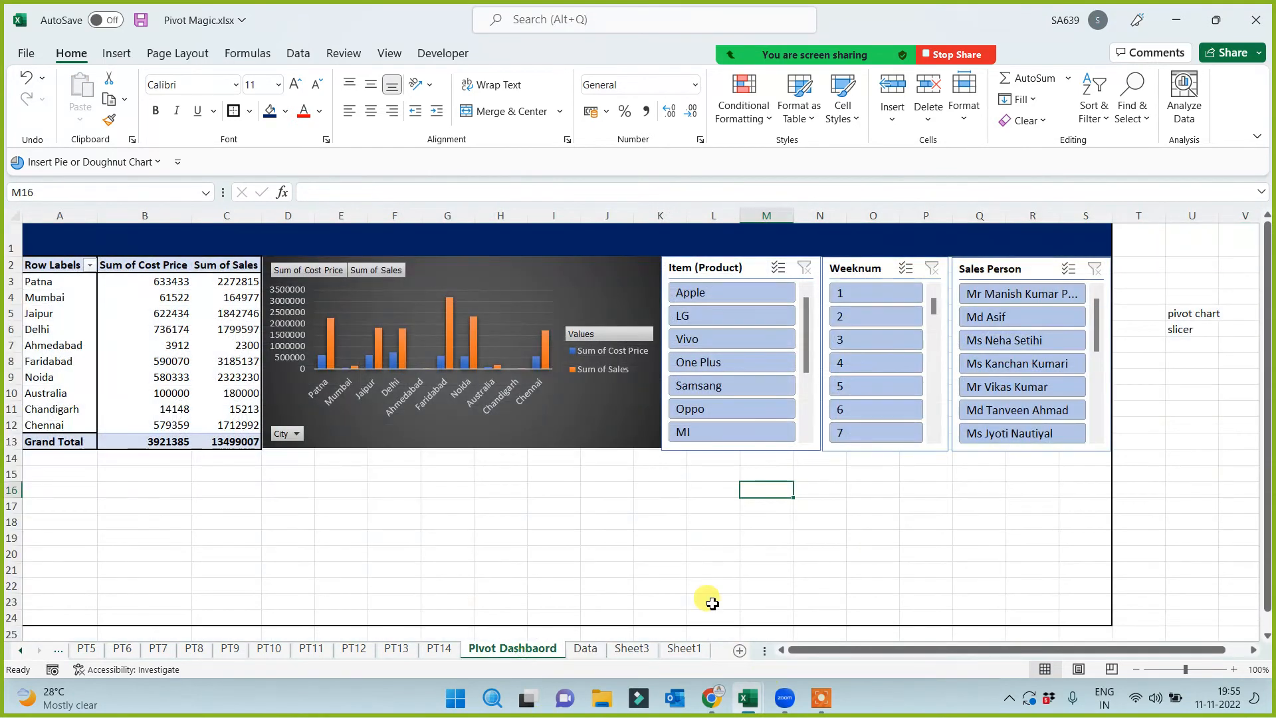
click(1184, 341)
text(time line)
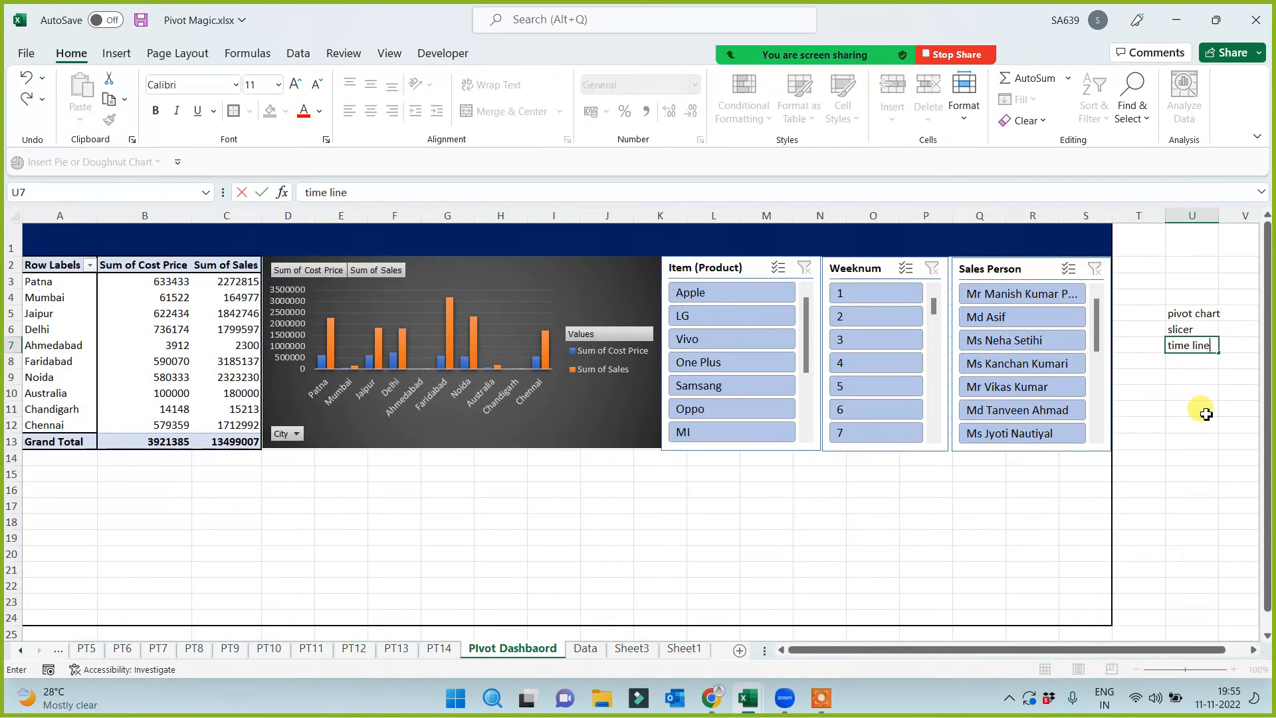
click(1205, 414)
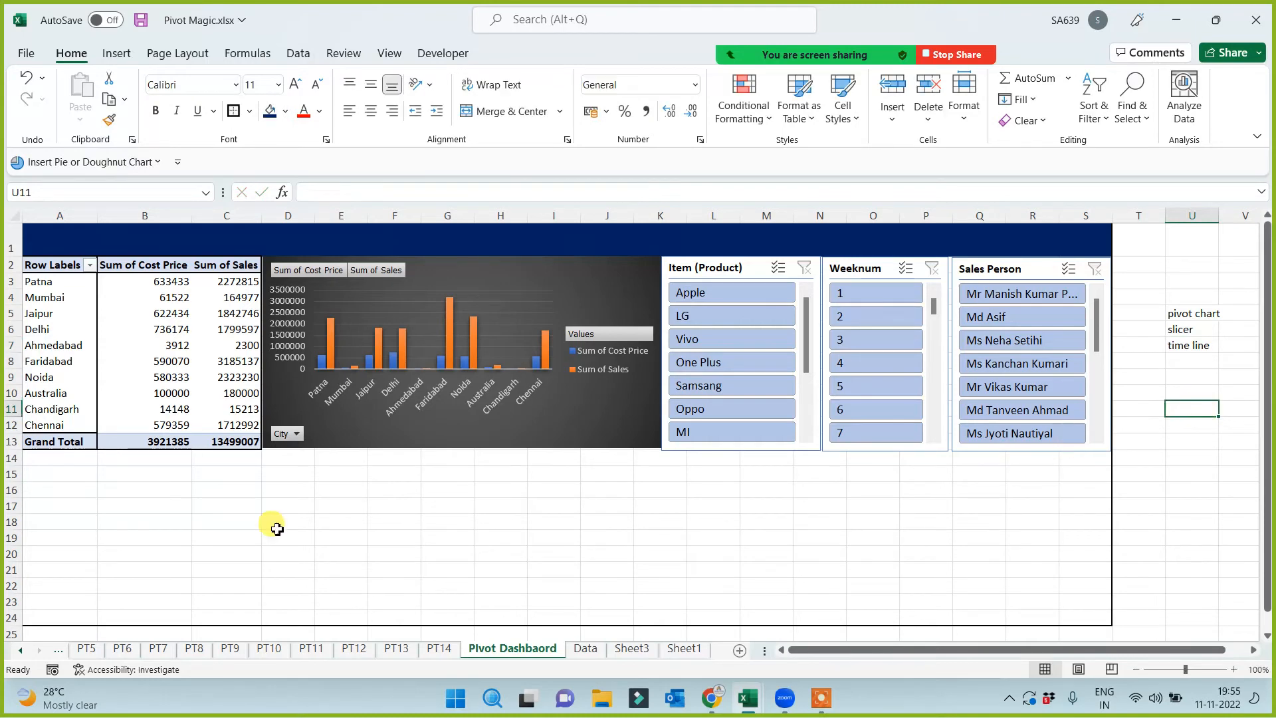
Insert a timeline for the DATE field of the pivot table
click(55, 459)
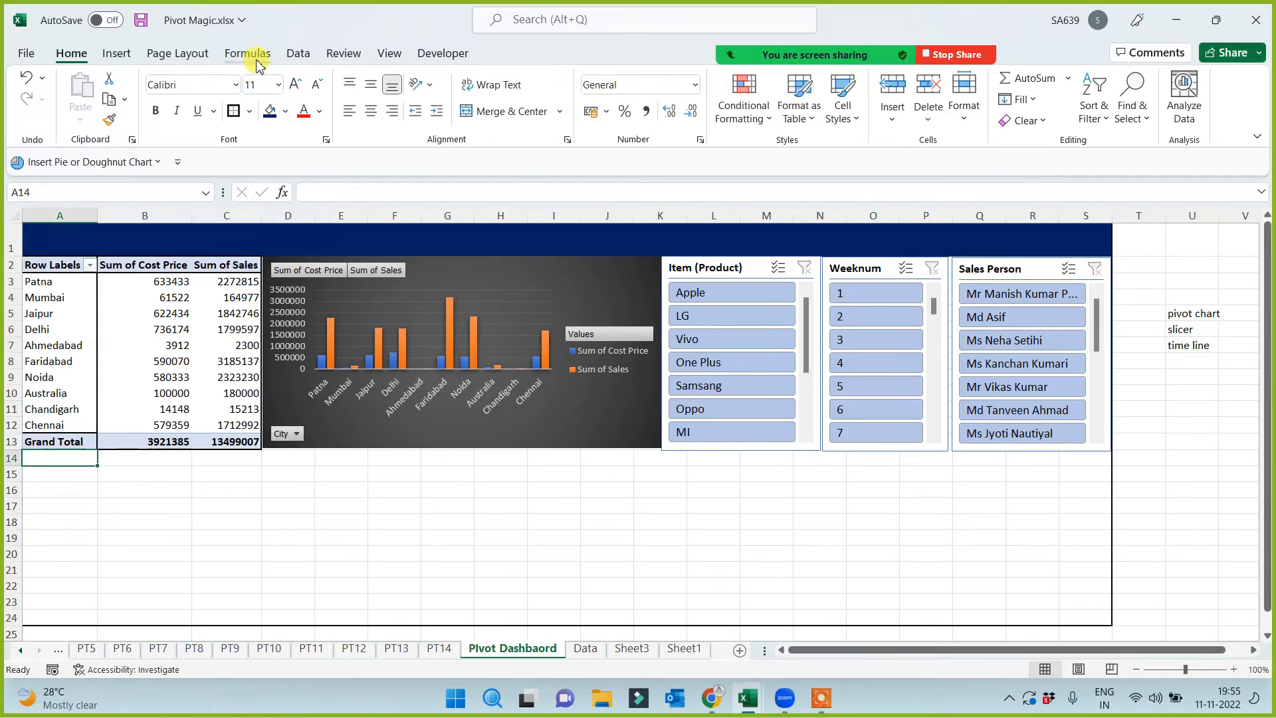
click(214, 313)
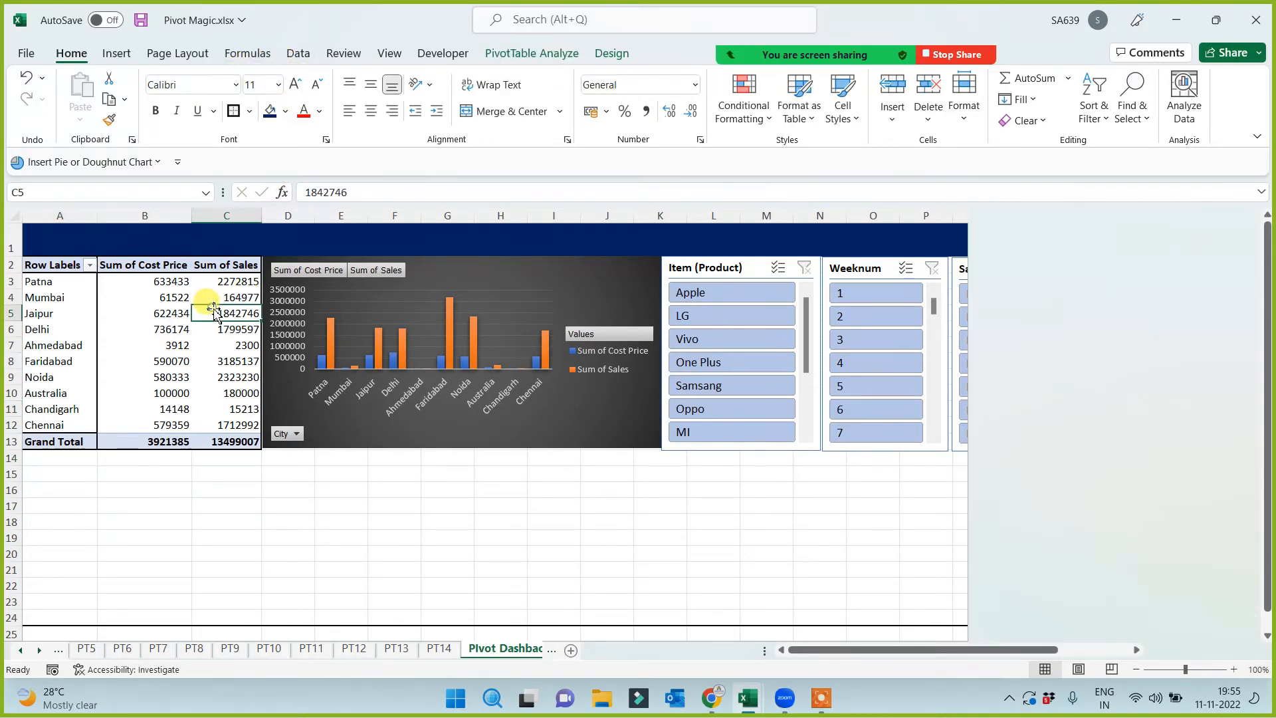
click(535, 52)
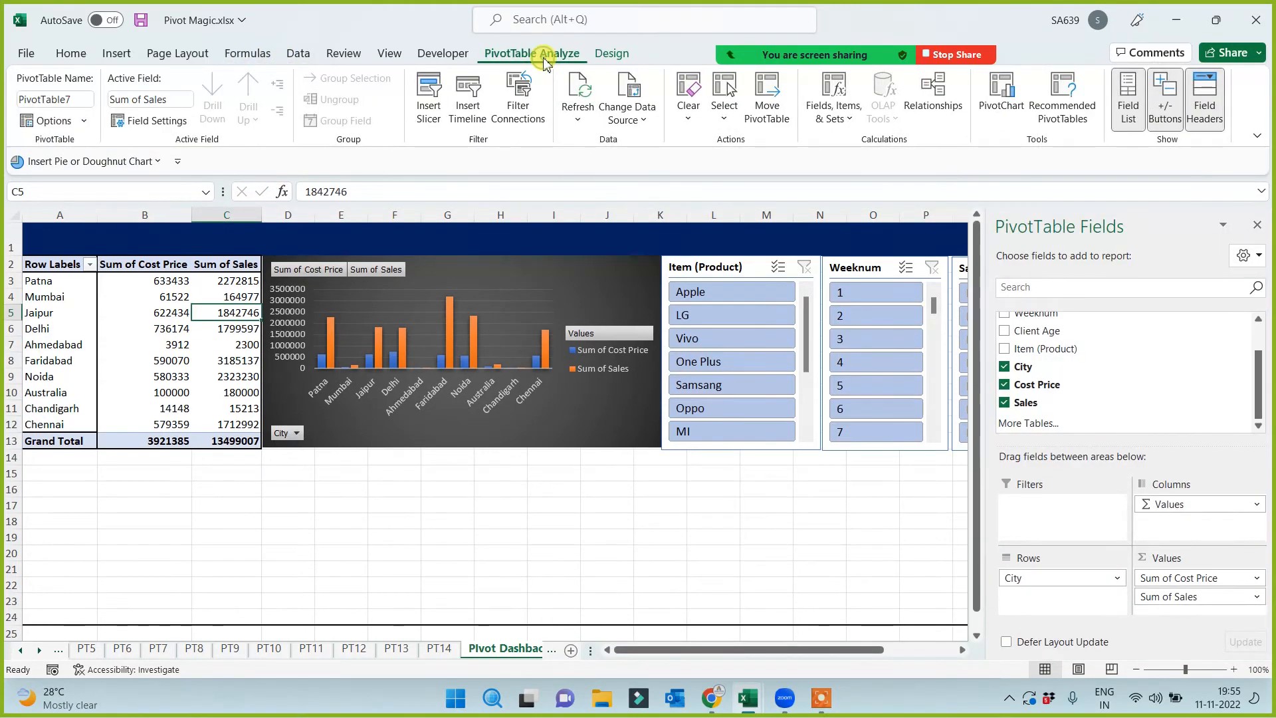
click(466, 123)
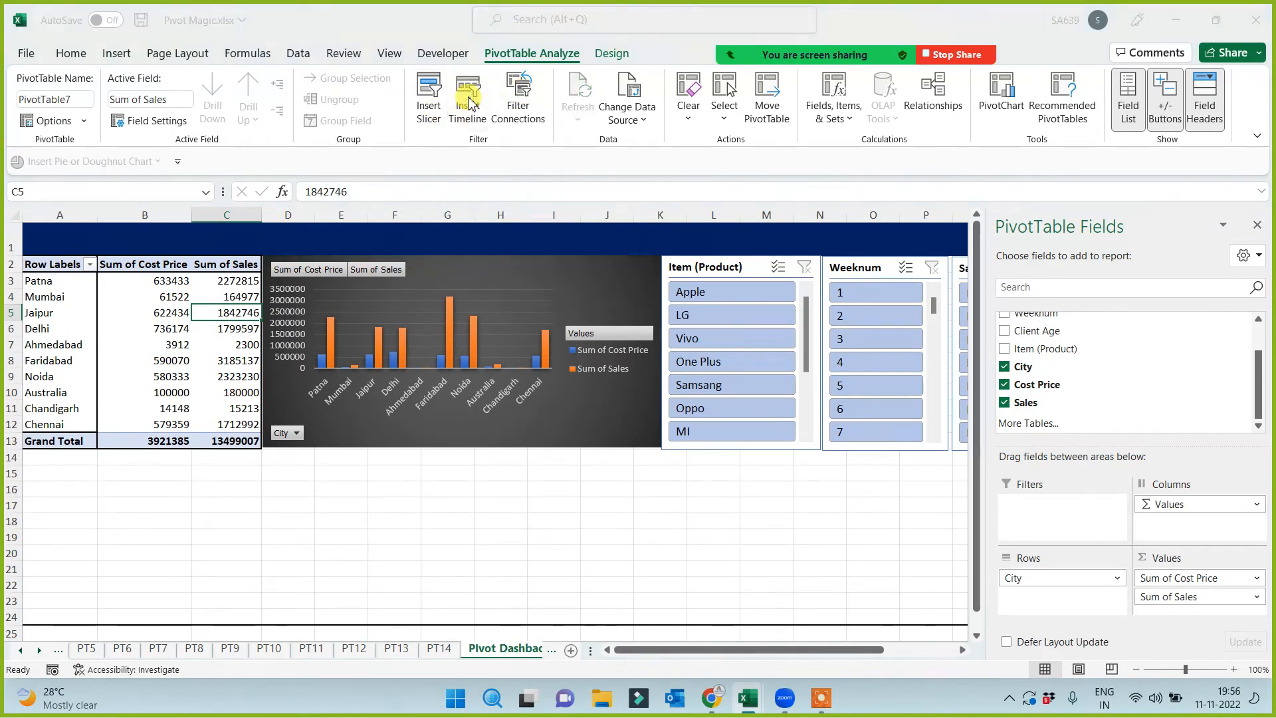
click(397, 373)
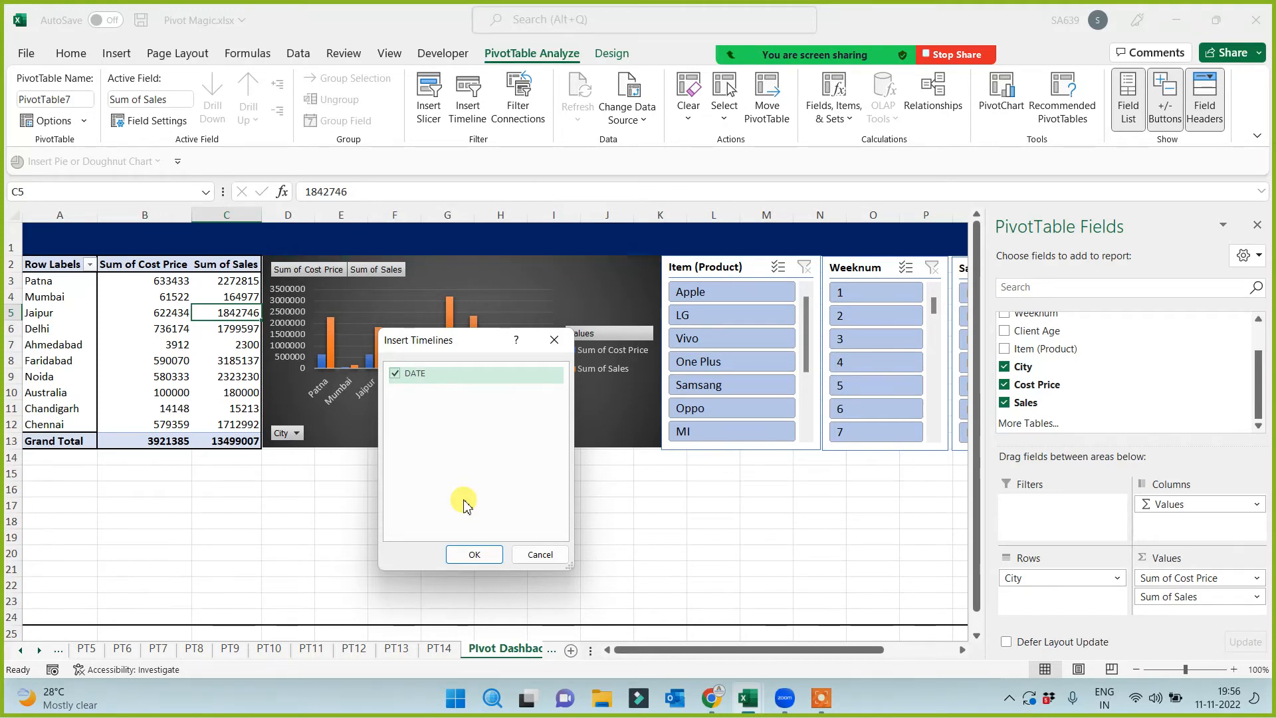
click(477, 557)
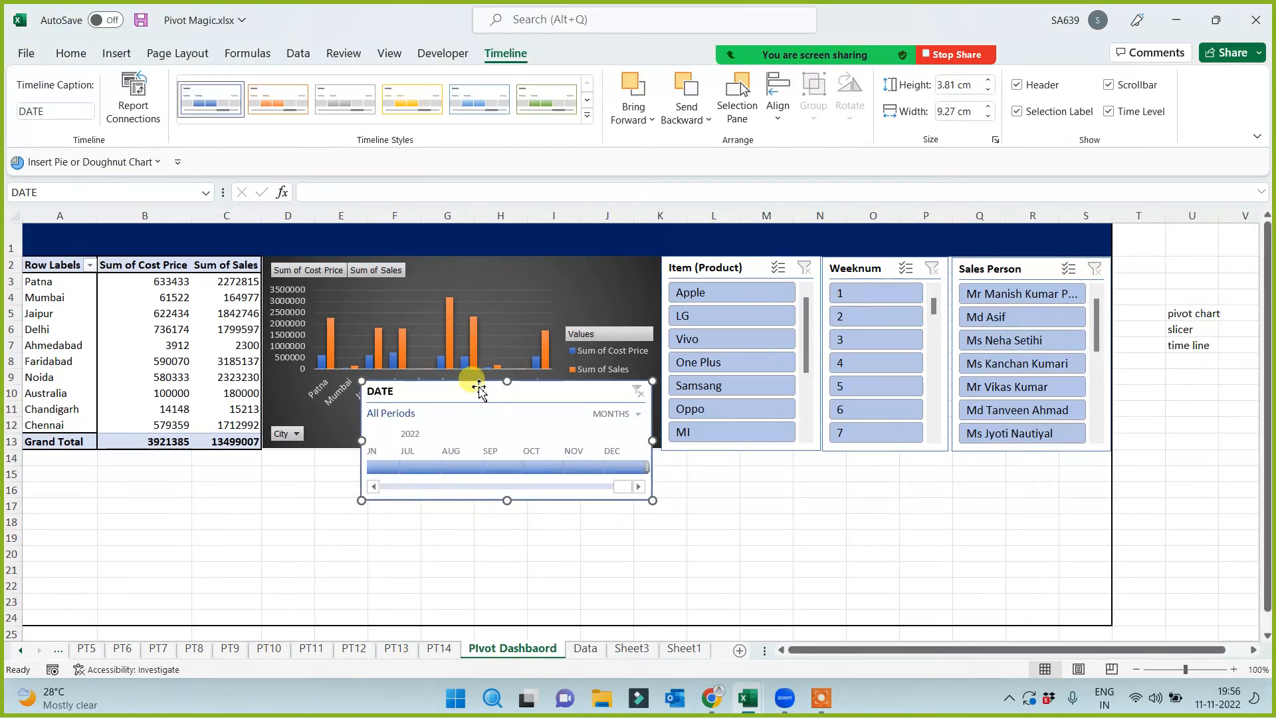
Place the DATE timeline directly below the pivot table and widen it to about 34.7 cm, reaching the dashboard's right border
drag(471, 386, 138, 465)
drag(315, 512, 1112, 525)
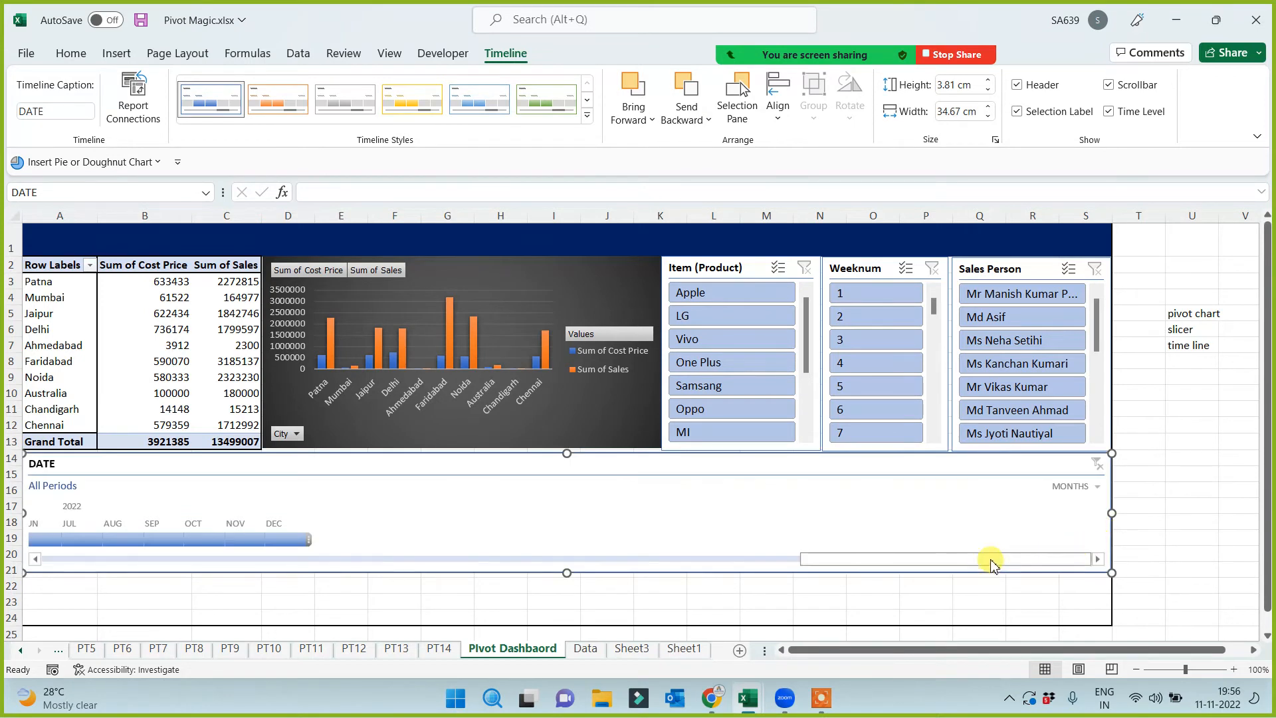
Test the DATE timeline by filtering on Feb 2016, Jan 2017, Apr 2015 and Jan 2016 in turn, and on January to June 2016
drag(840, 563, 45, 569)
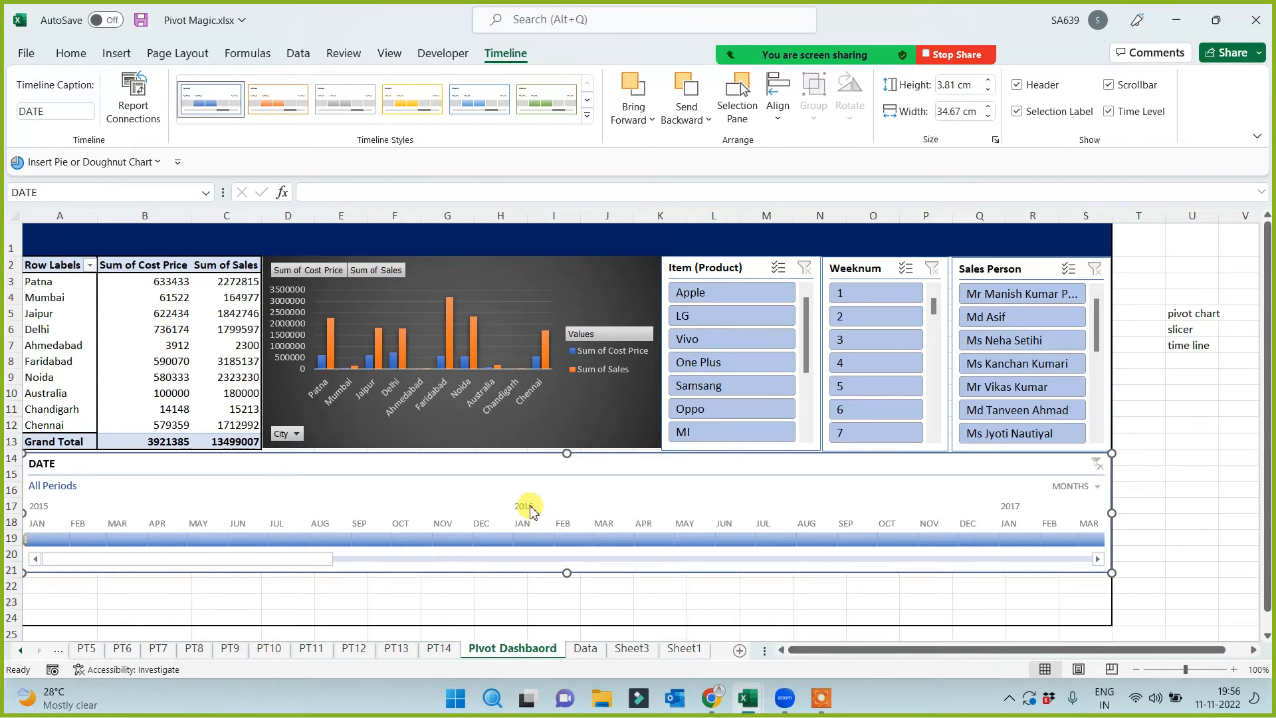
click(572, 541)
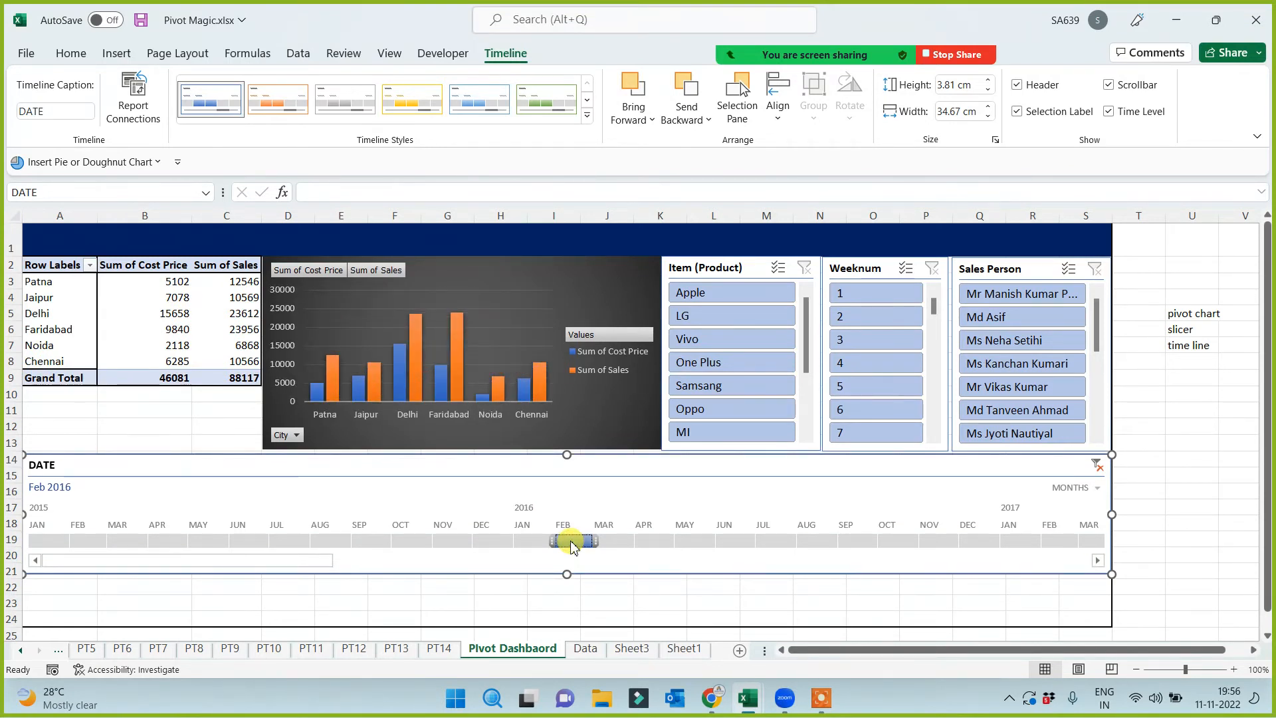
click(1016, 542)
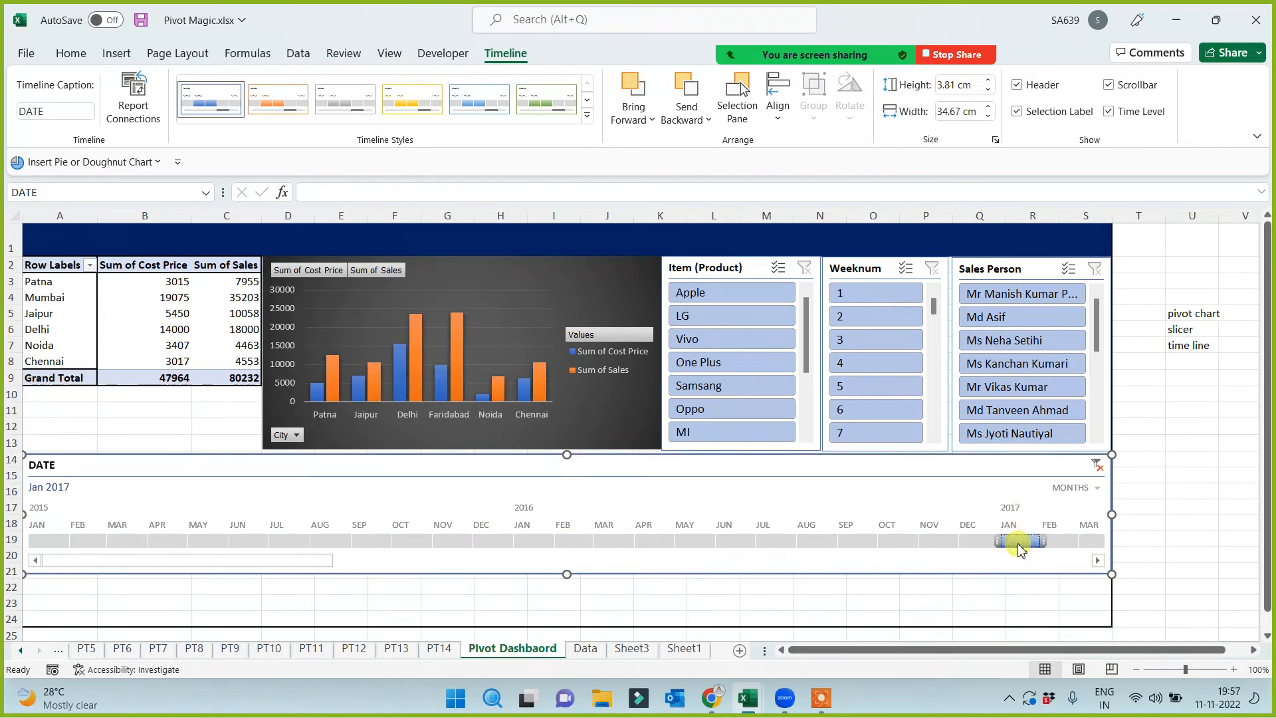
click(159, 542)
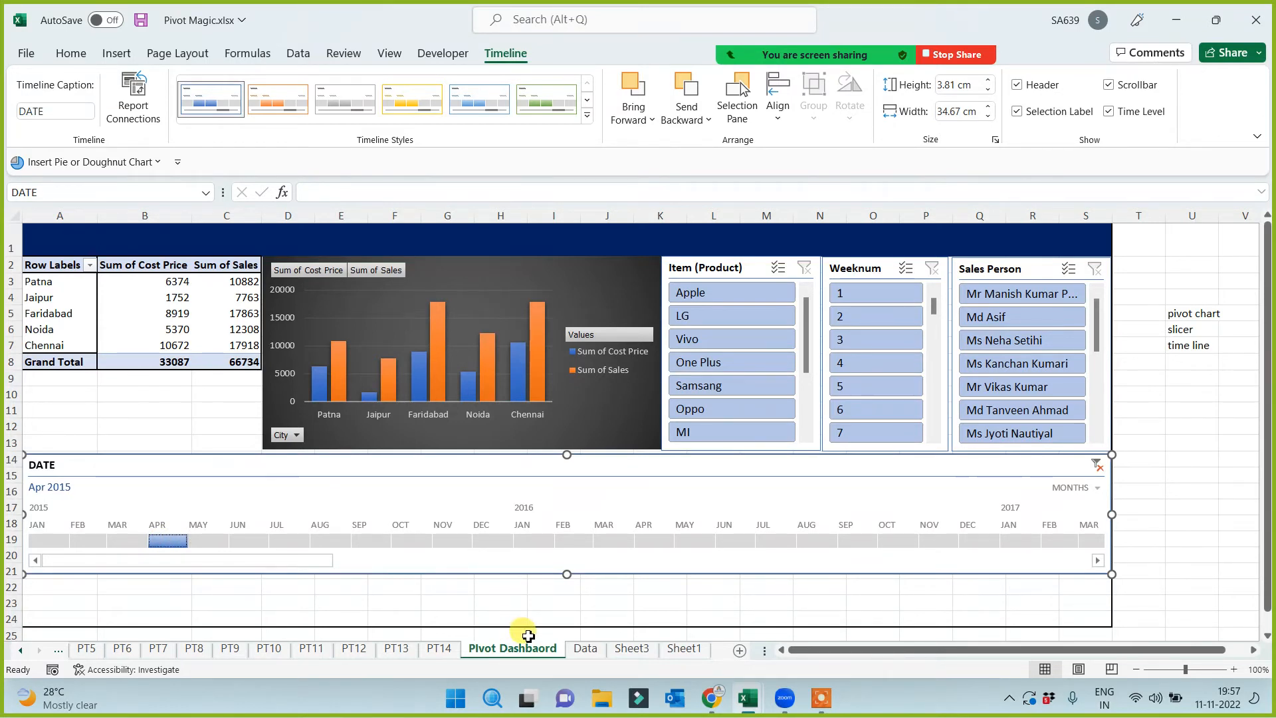
click(536, 541)
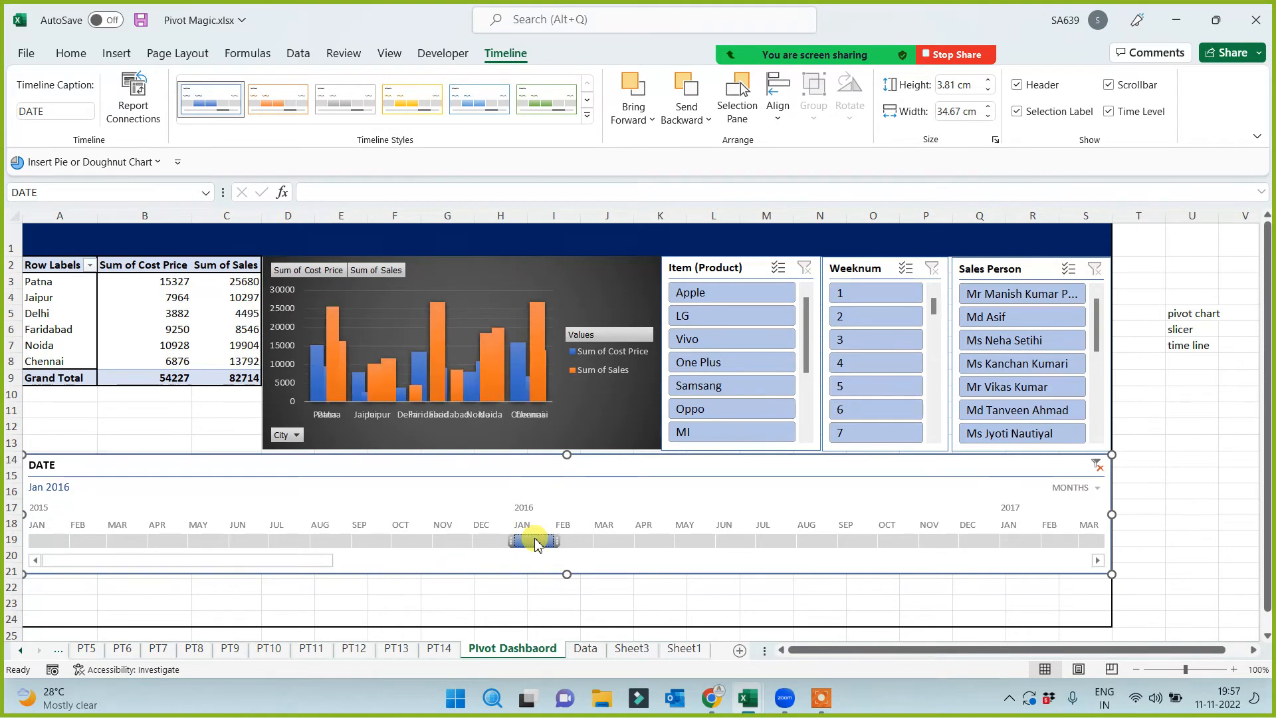
drag(537, 542, 737, 543)
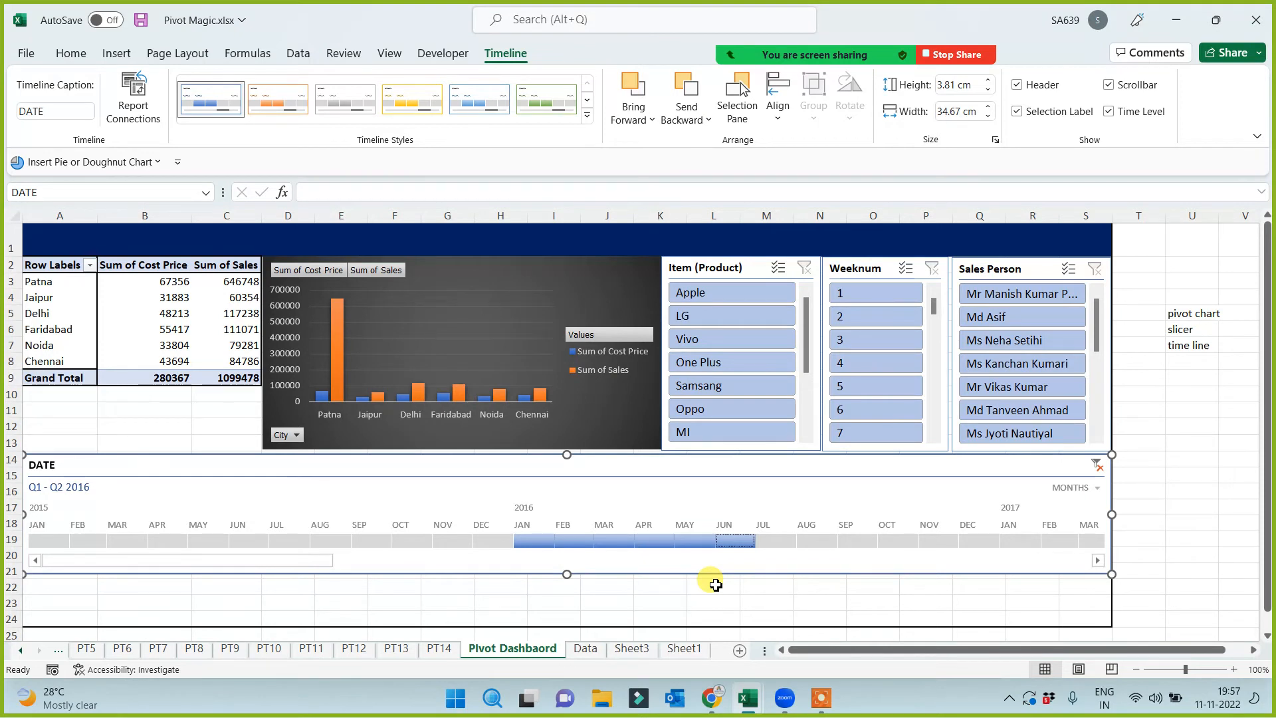
Apply the Light Yellow, Timeline Style Light 4 style to the DATE timeline and set the sheet zoom to 110%
click(420, 108)
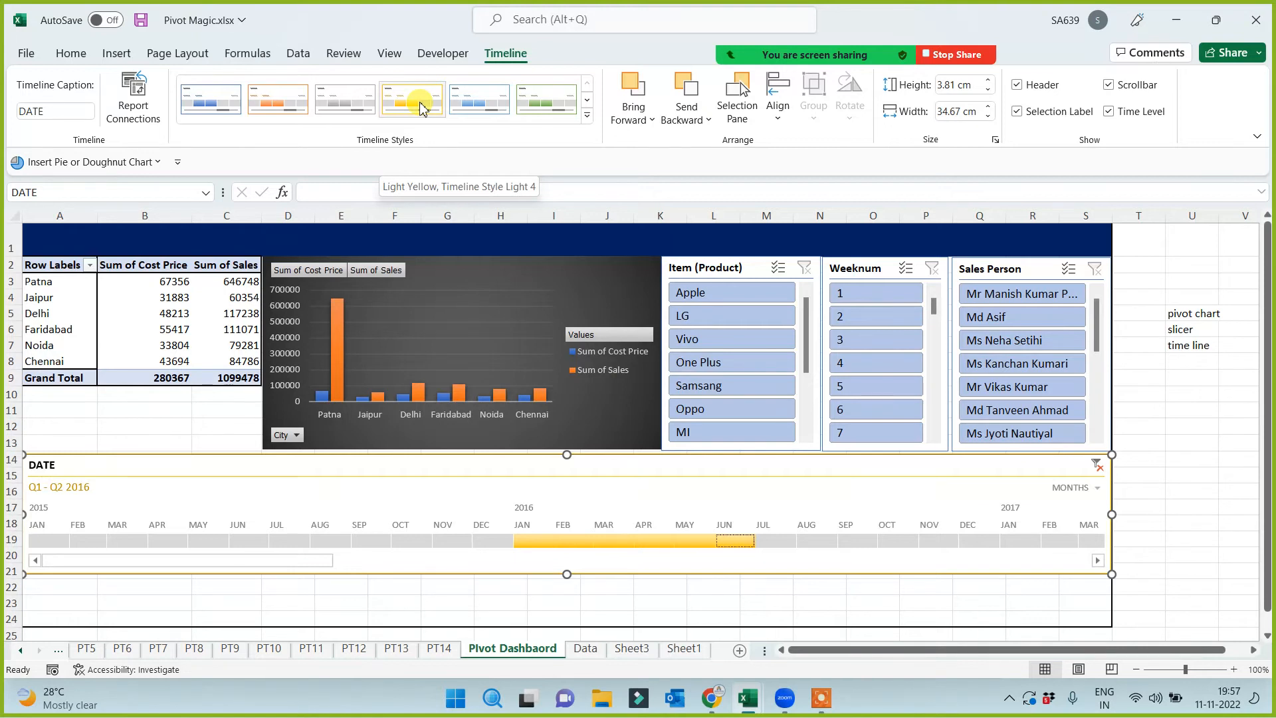
click(421, 110)
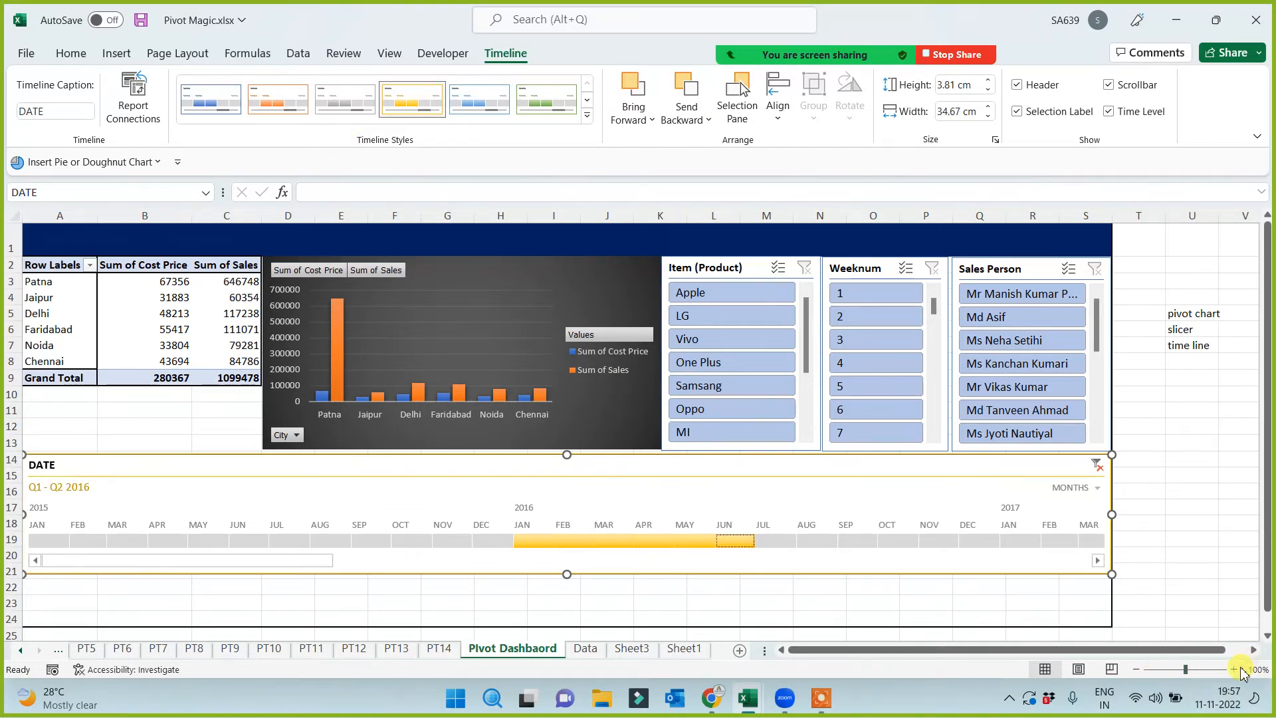
click(1188, 672)
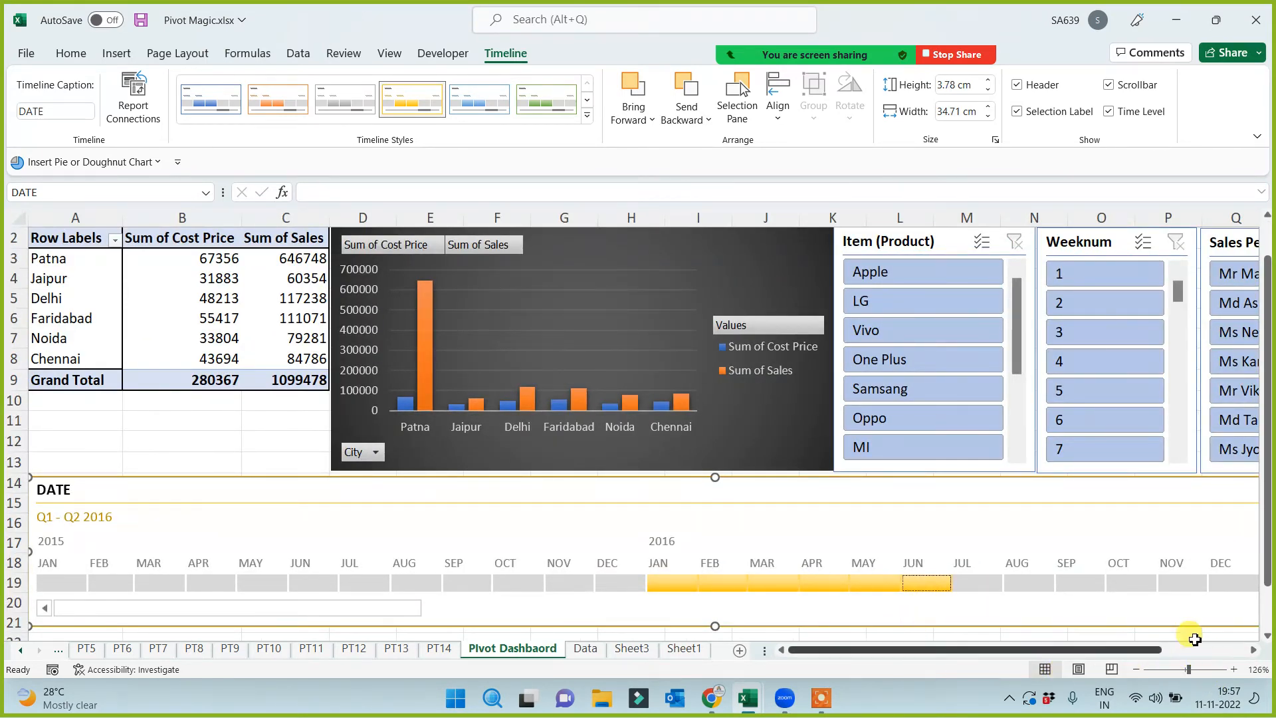
scroll(997, 625, down, 2)
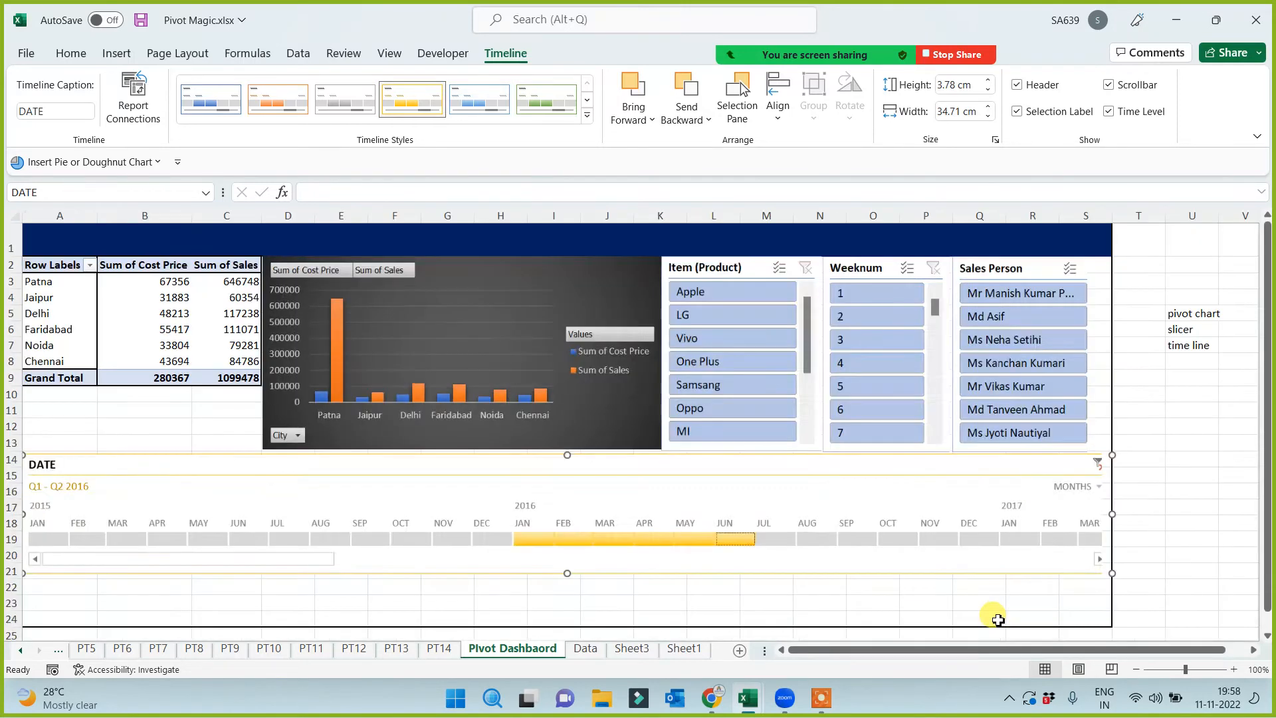
click(1233, 670)
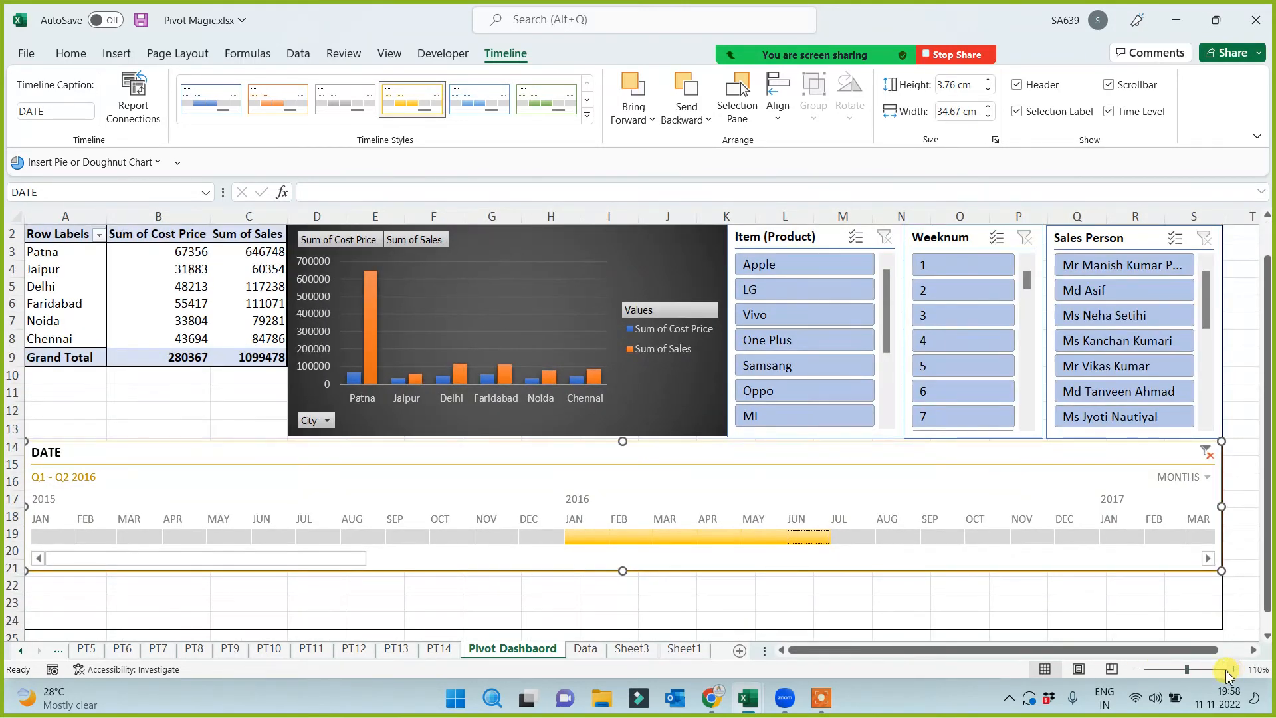
scroll(965, 584, up, 1)
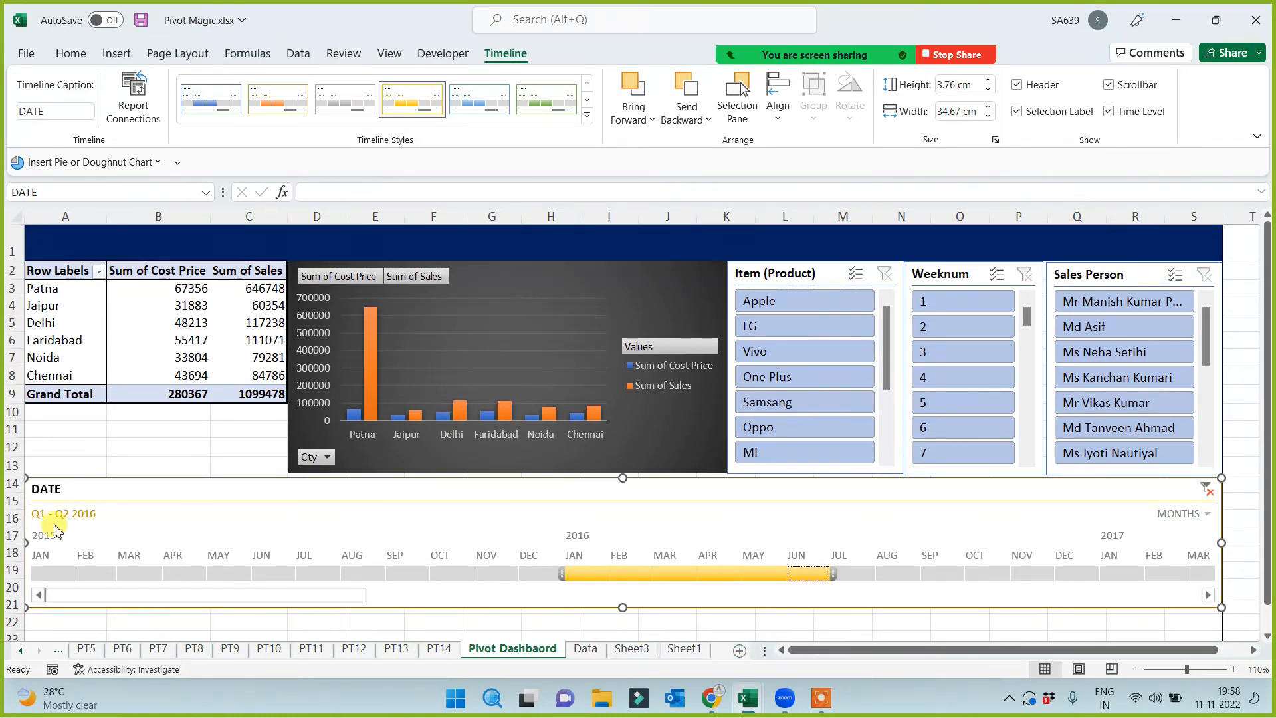
Test the DATE timeline on Feb 2016, Nov 2015 and the range Jun 2019 to Apr 2020, and clear its filter
click(620, 578)
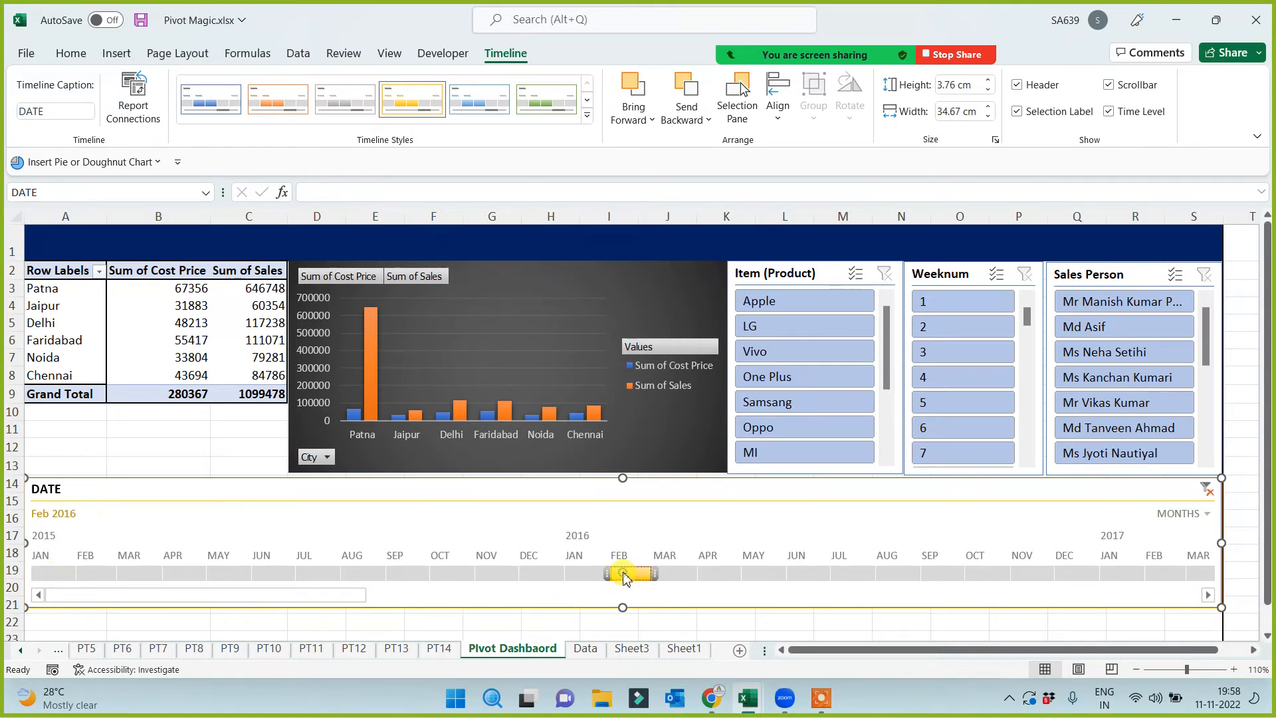
click(566, 577)
drag(566, 577, 477, 576)
drag(270, 600, 643, 618)
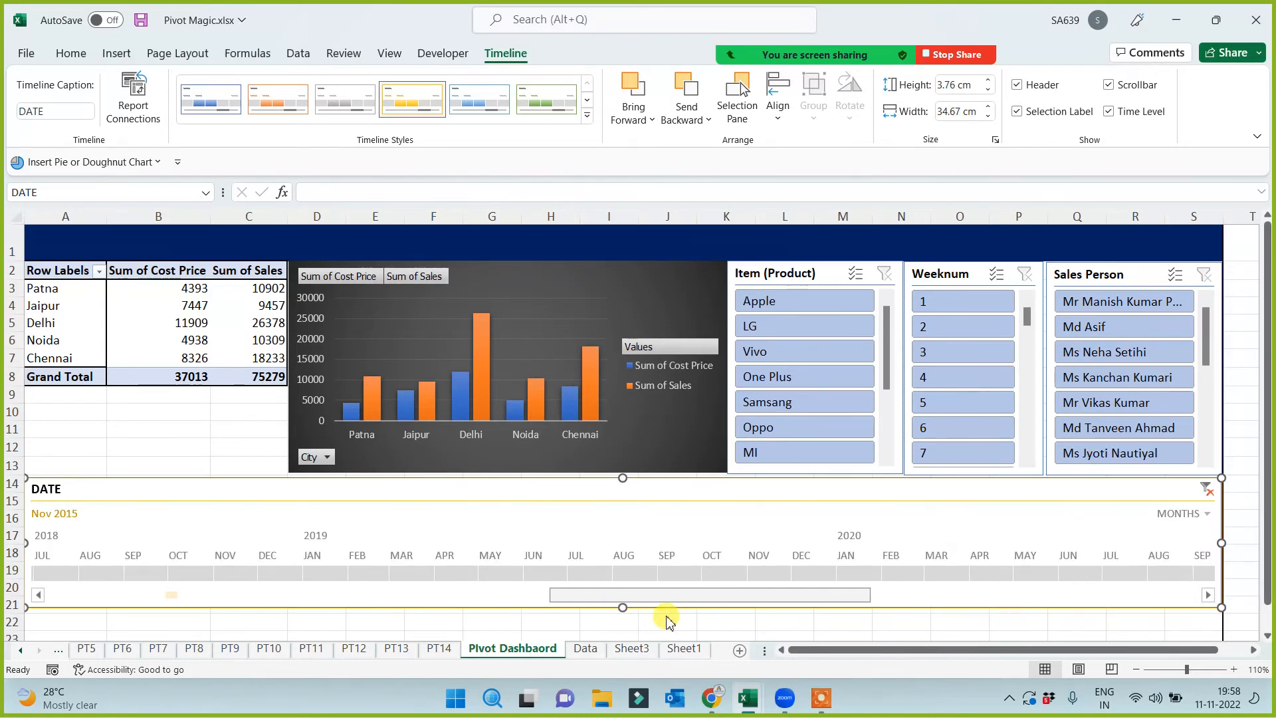
drag(552, 572, 591, 573)
drag(772, 577, 988, 574)
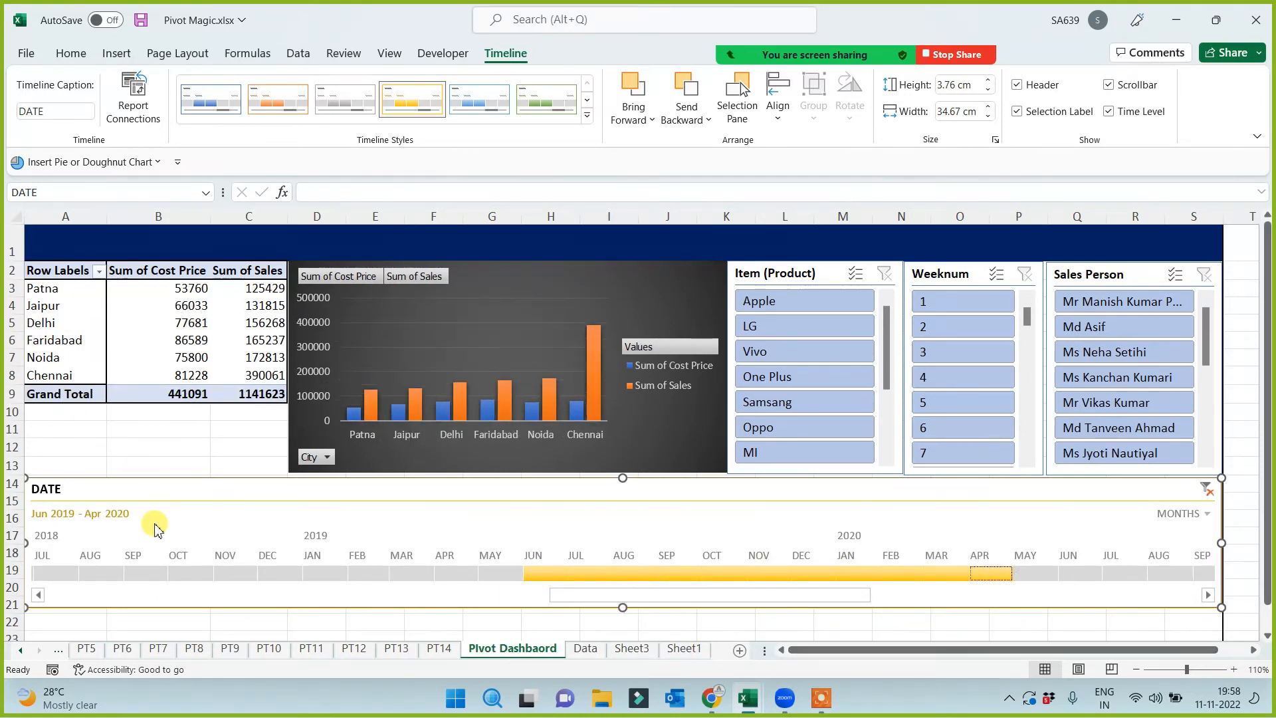
click(1207, 488)
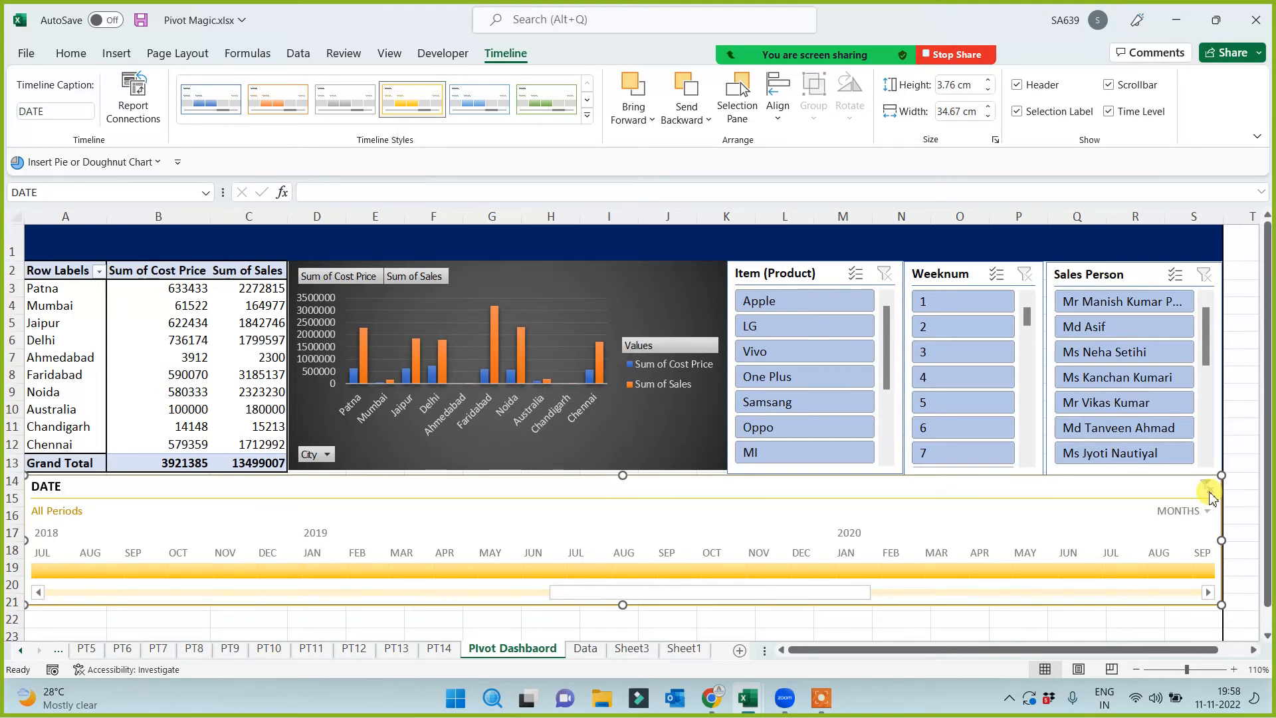
Make banner row 1 slightly taller and enter "PERFORMANCE ANALYSIS ON THE BASIC OF DIFF CRITERIA BY USING PIVOT DASHBOARD" in it
click(596, 242)
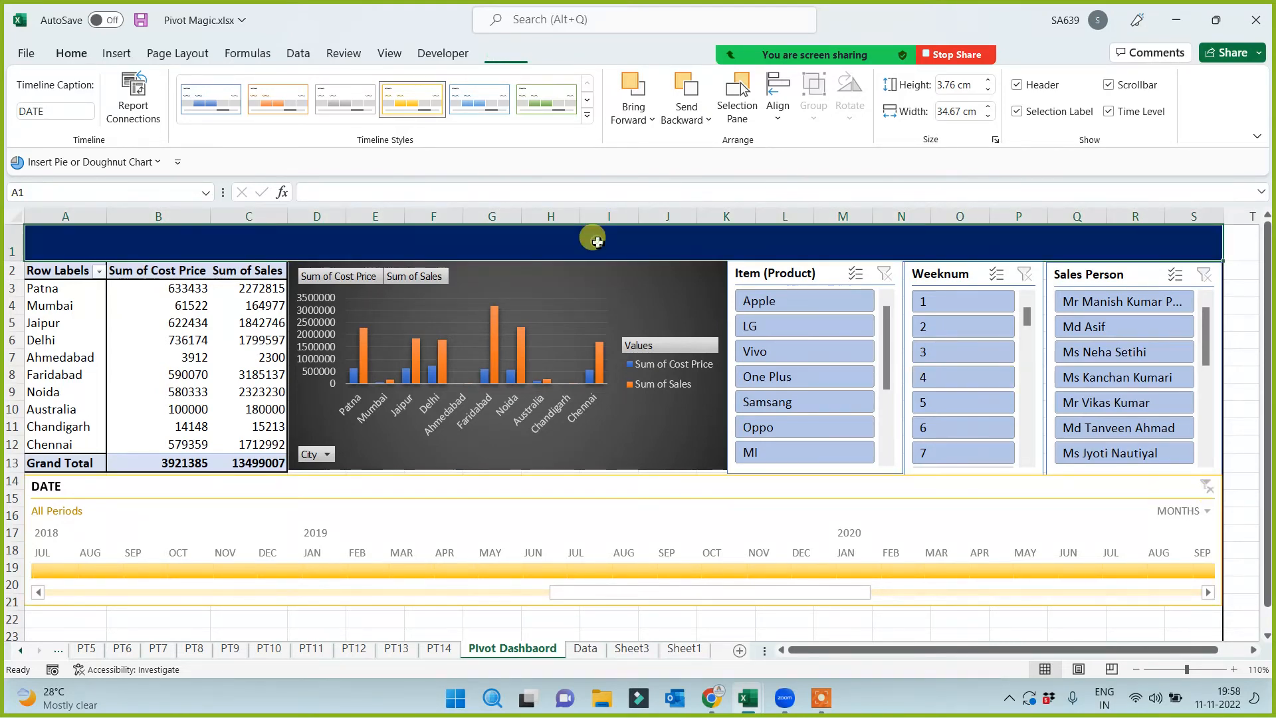
drag(14, 261, 14, 271)
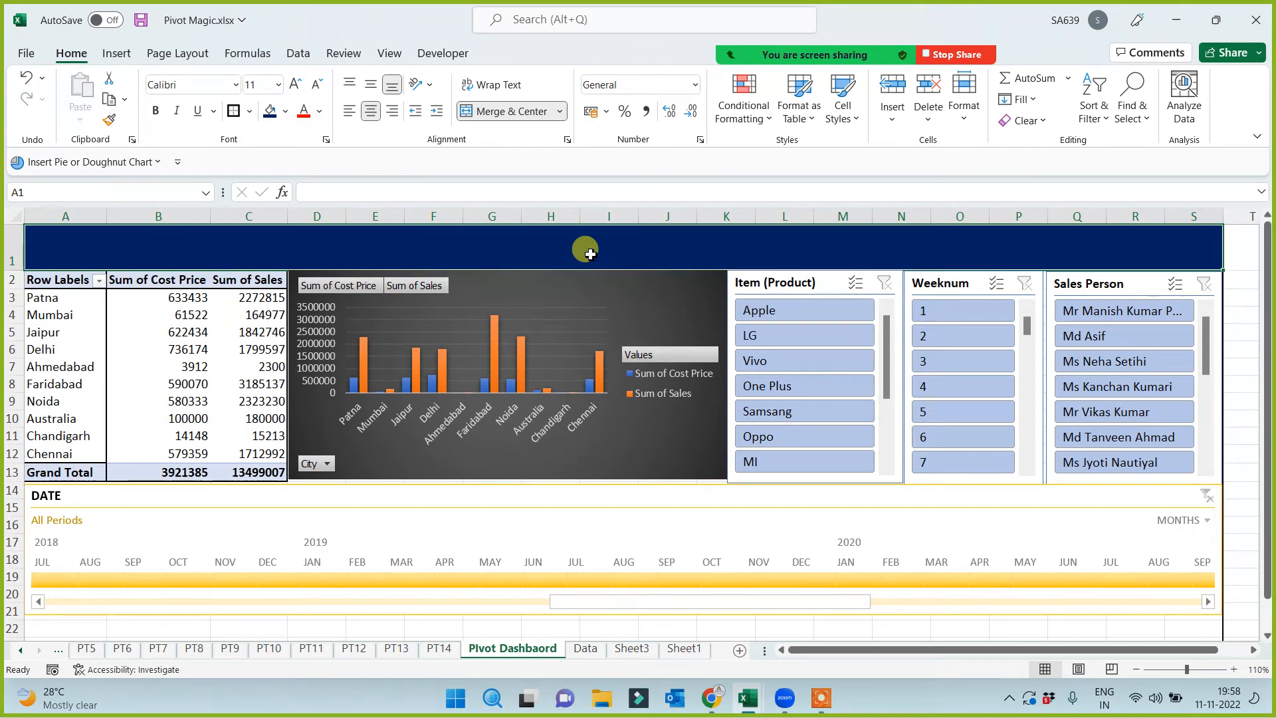
text(Per)
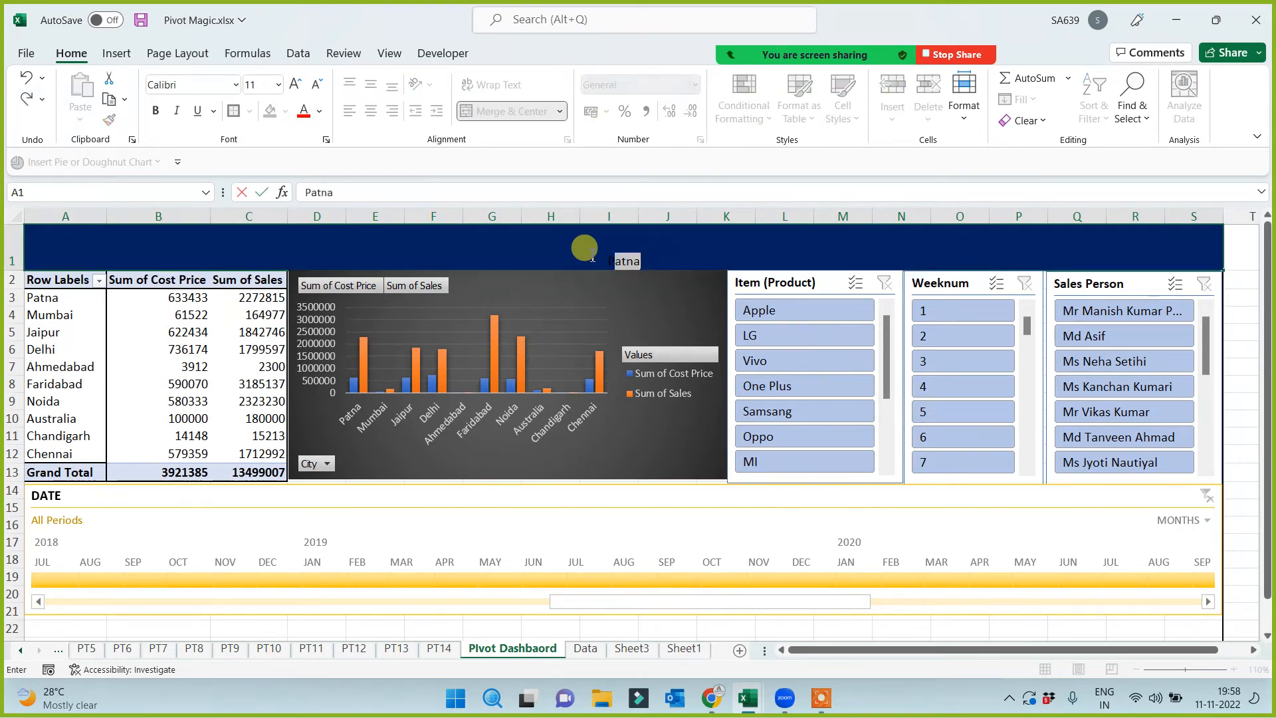
key(BackSpace)
text(ERFORMA)
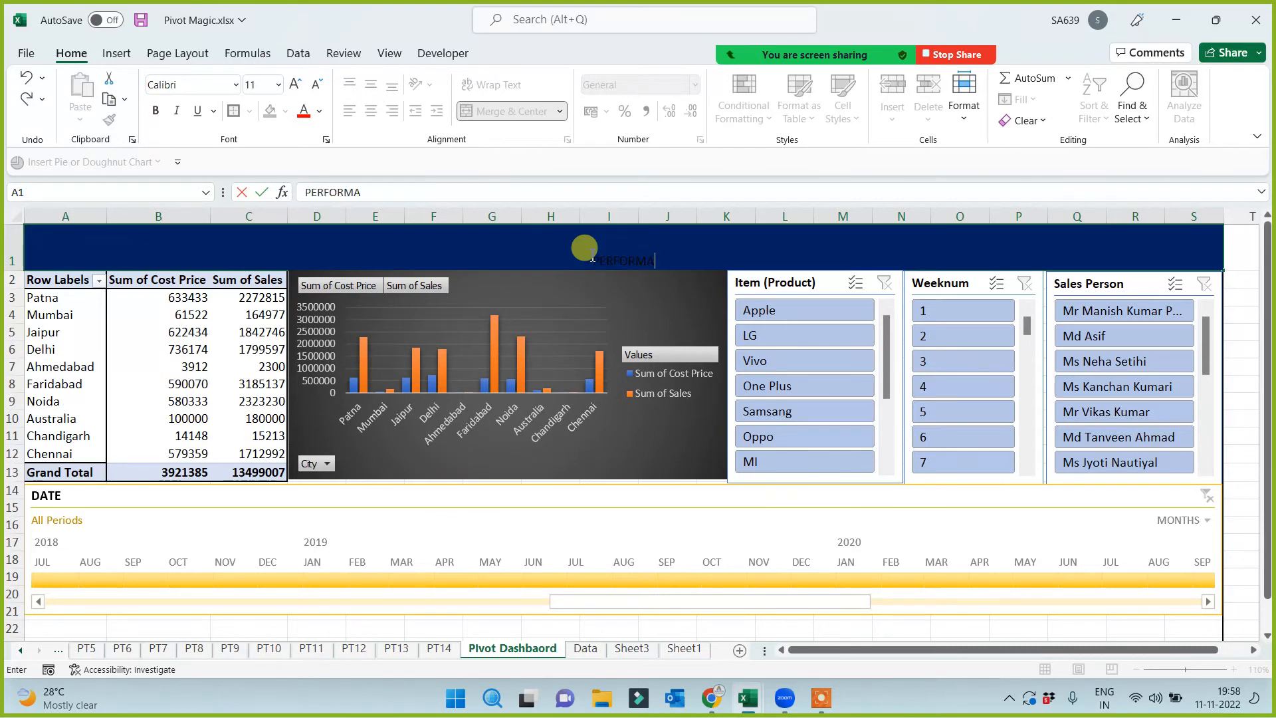
text(NCE ANALYSIS)
text(ON THE BASI)
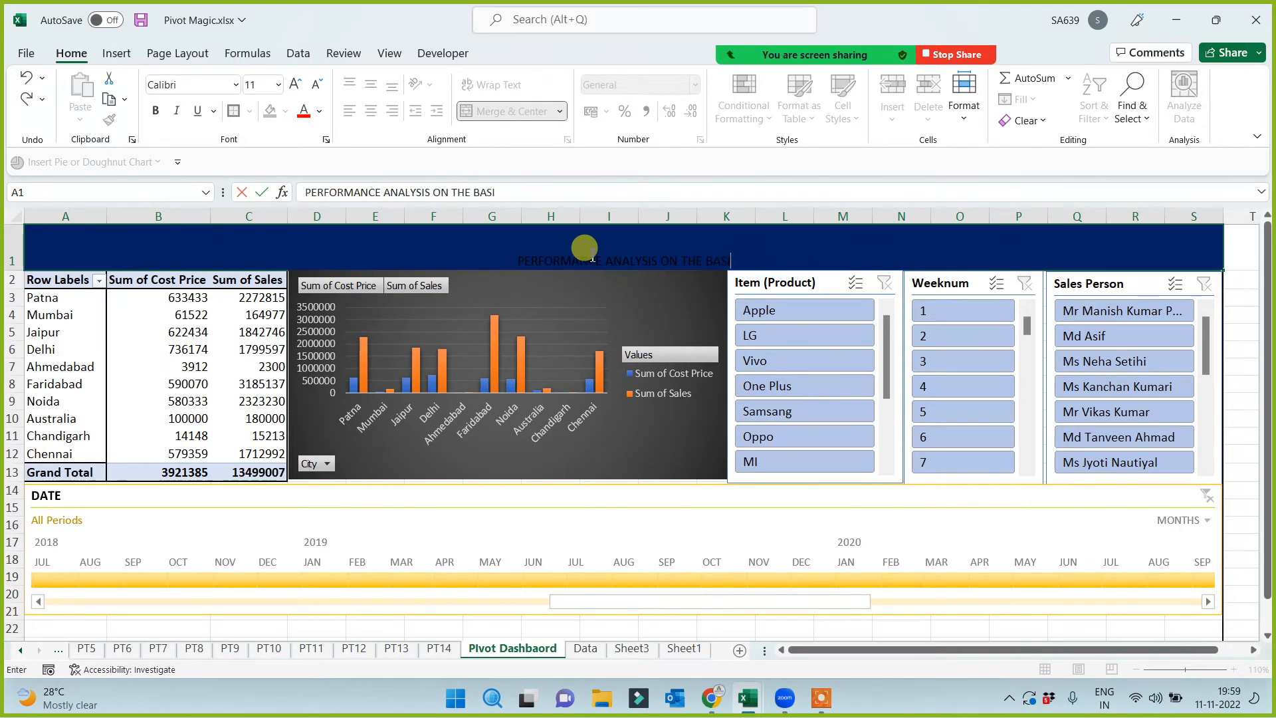
text(C OF DIFF CRITERIA)
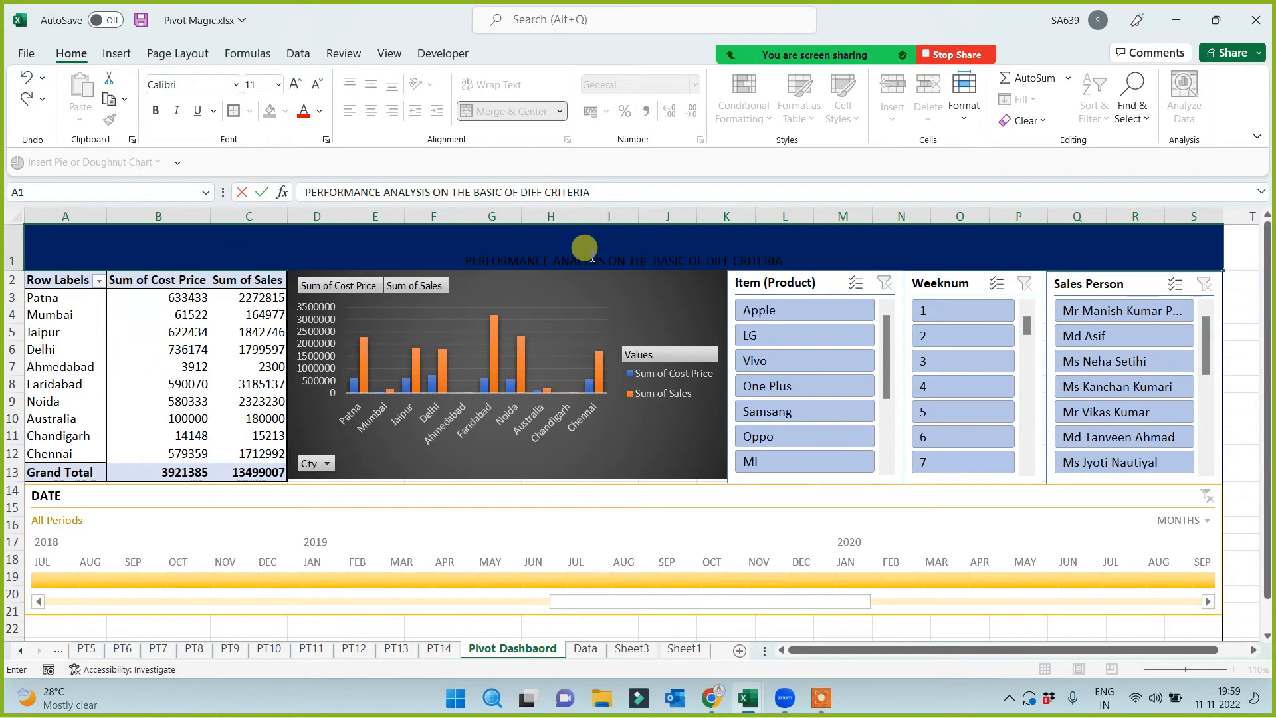
text( BY USING PIVOT DASHBOARD)
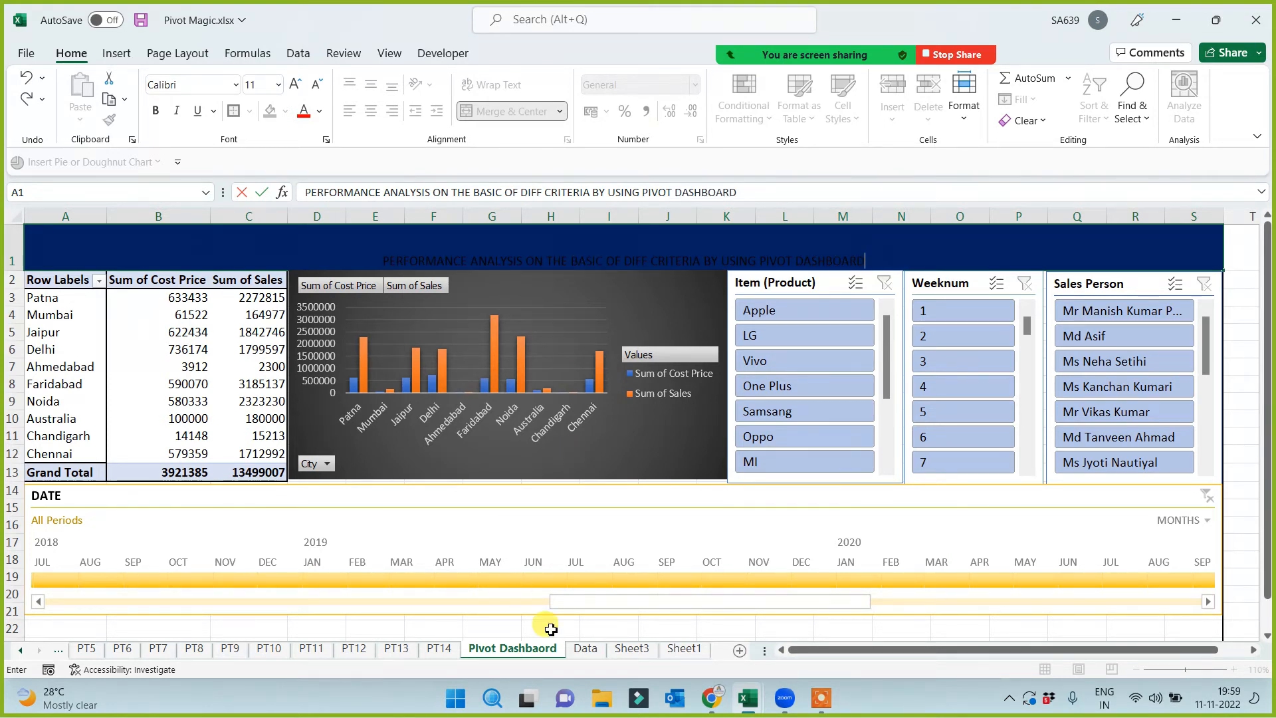
click(484, 626)
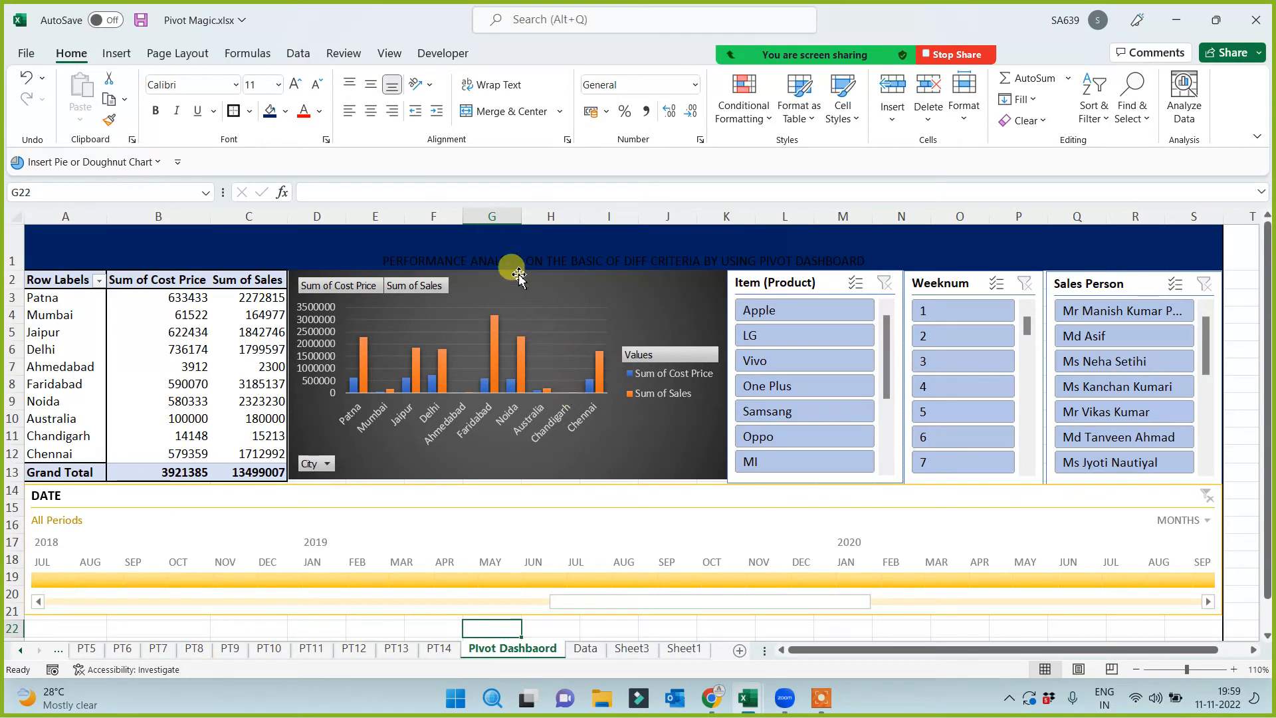
Format the banner title with middle vertical alignment, white font colour and font size 22
click(509, 253)
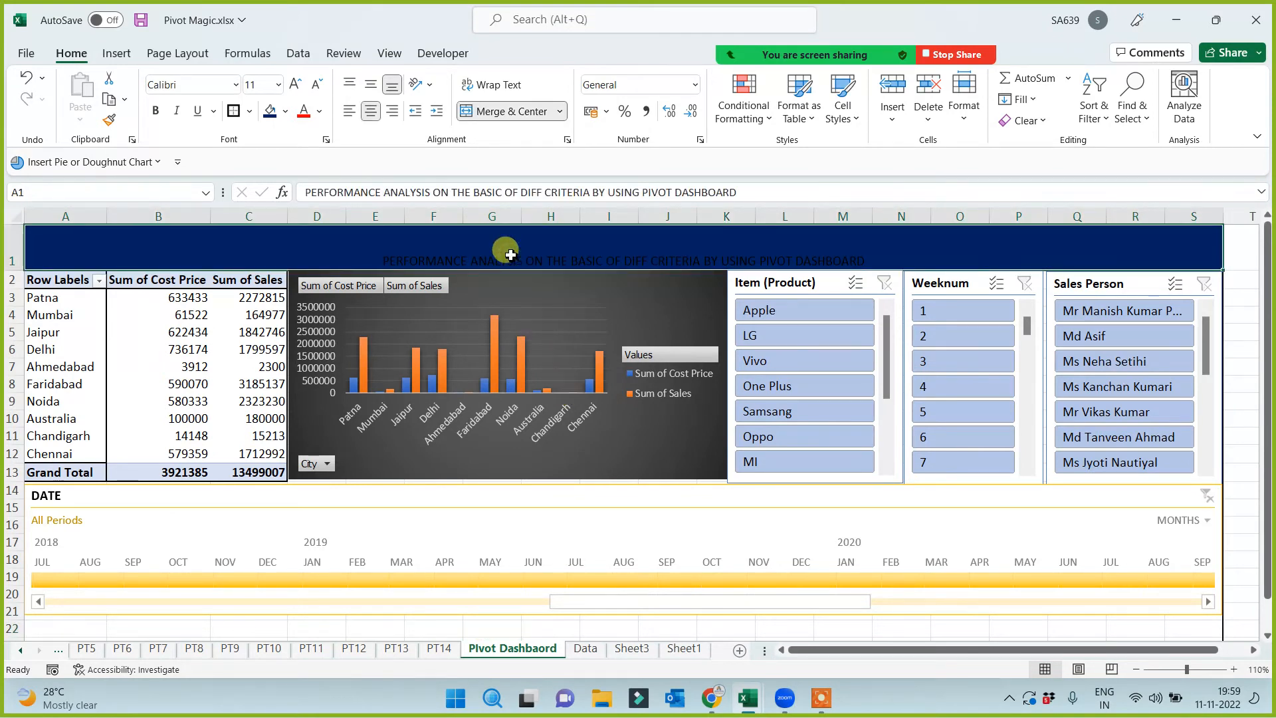
click(370, 88)
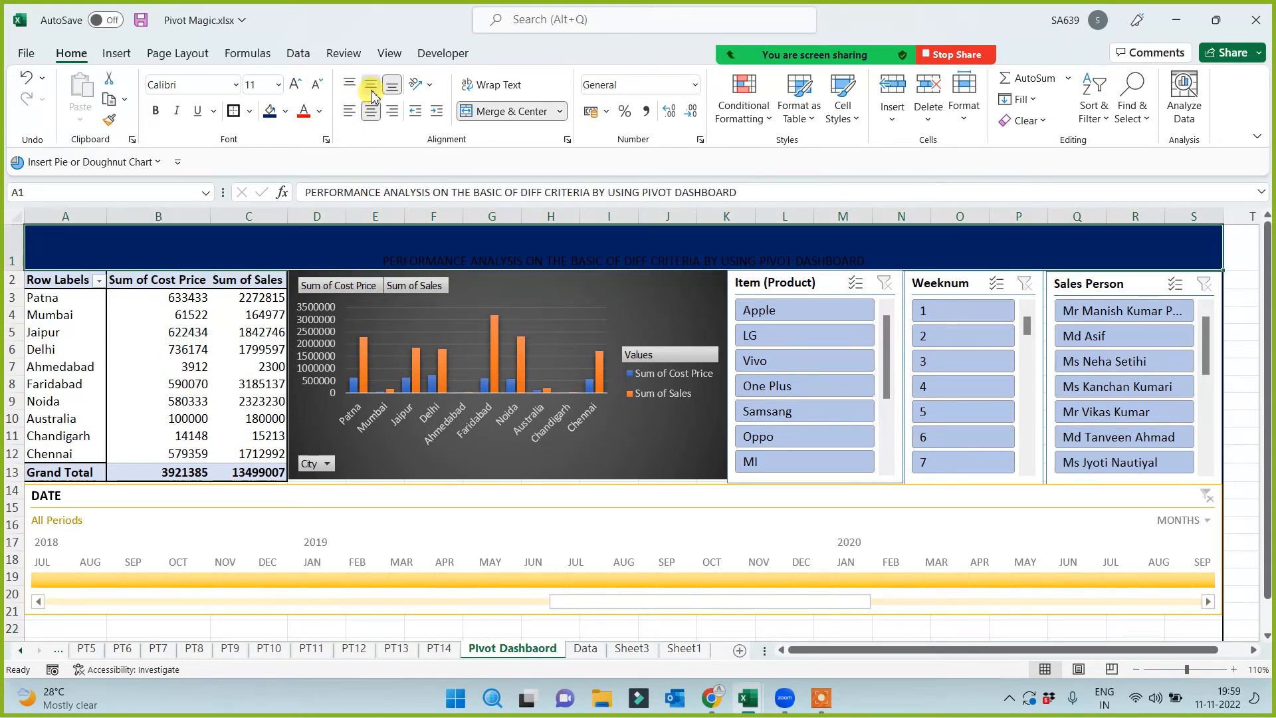
click(321, 112)
click(305, 184)
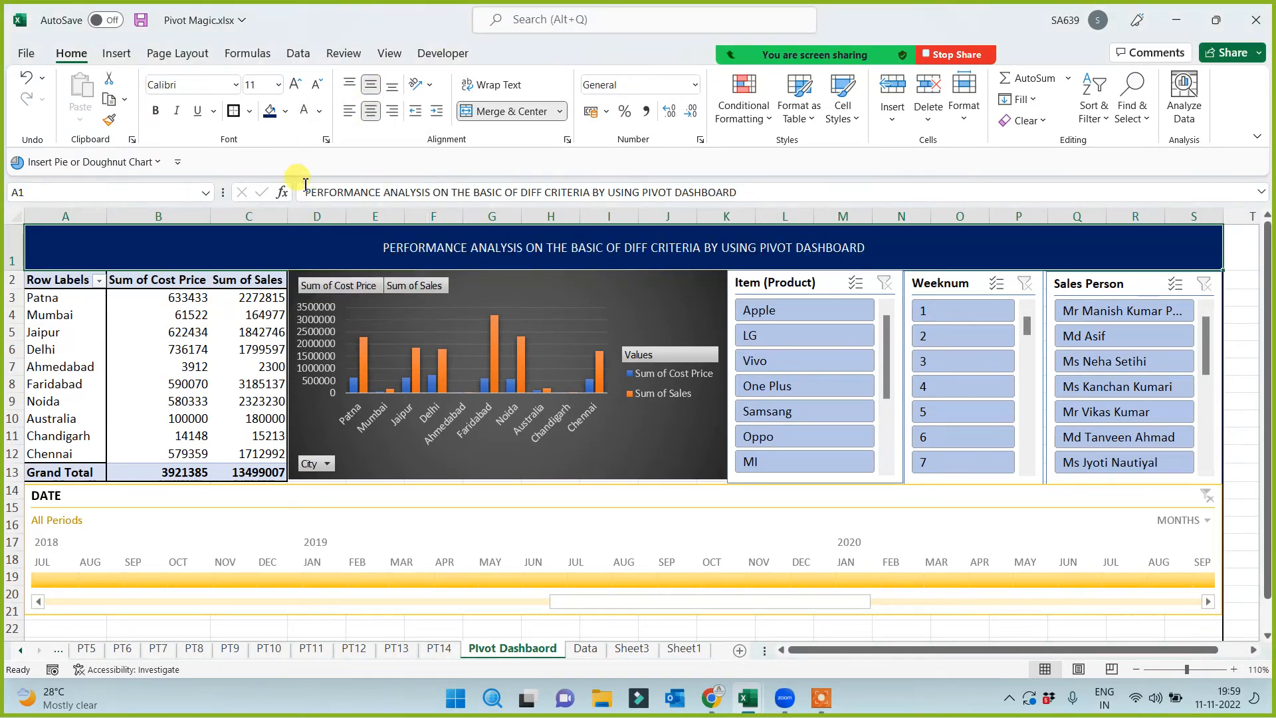
click(294, 85)
click(295, 85)
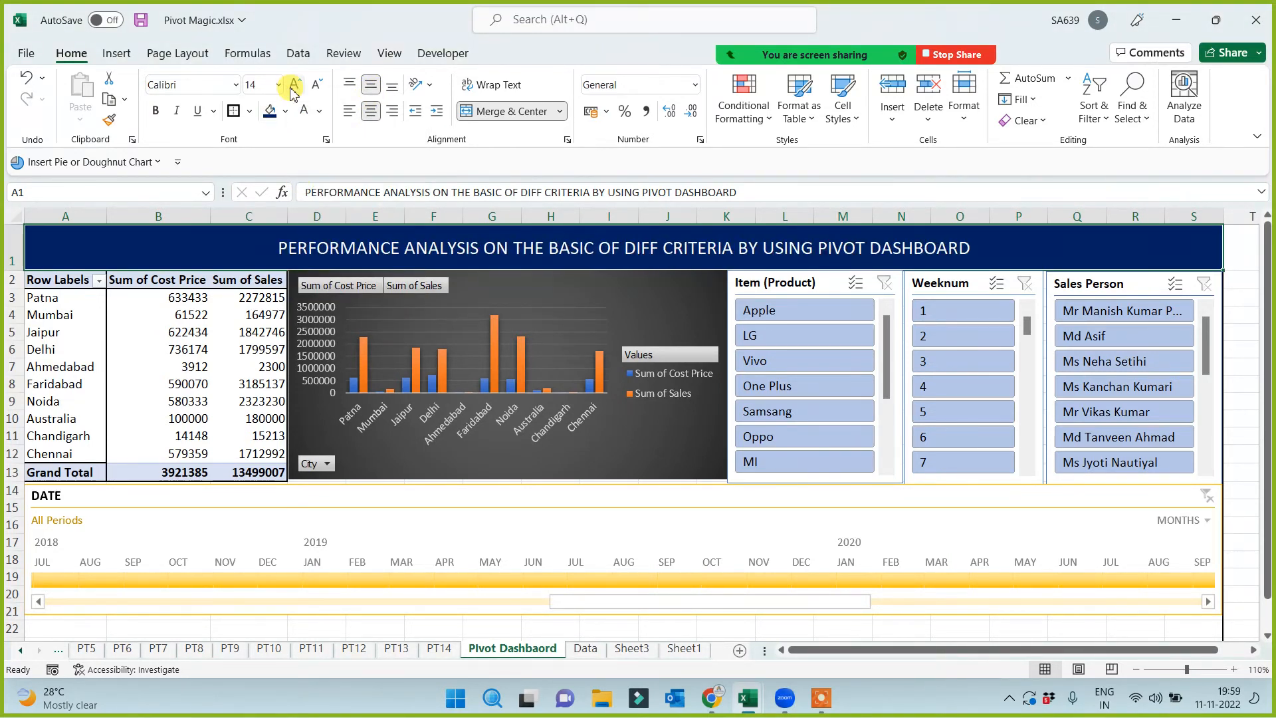
click(295, 85)
click(294, 85)
click(293, 85)
click(293, 85)
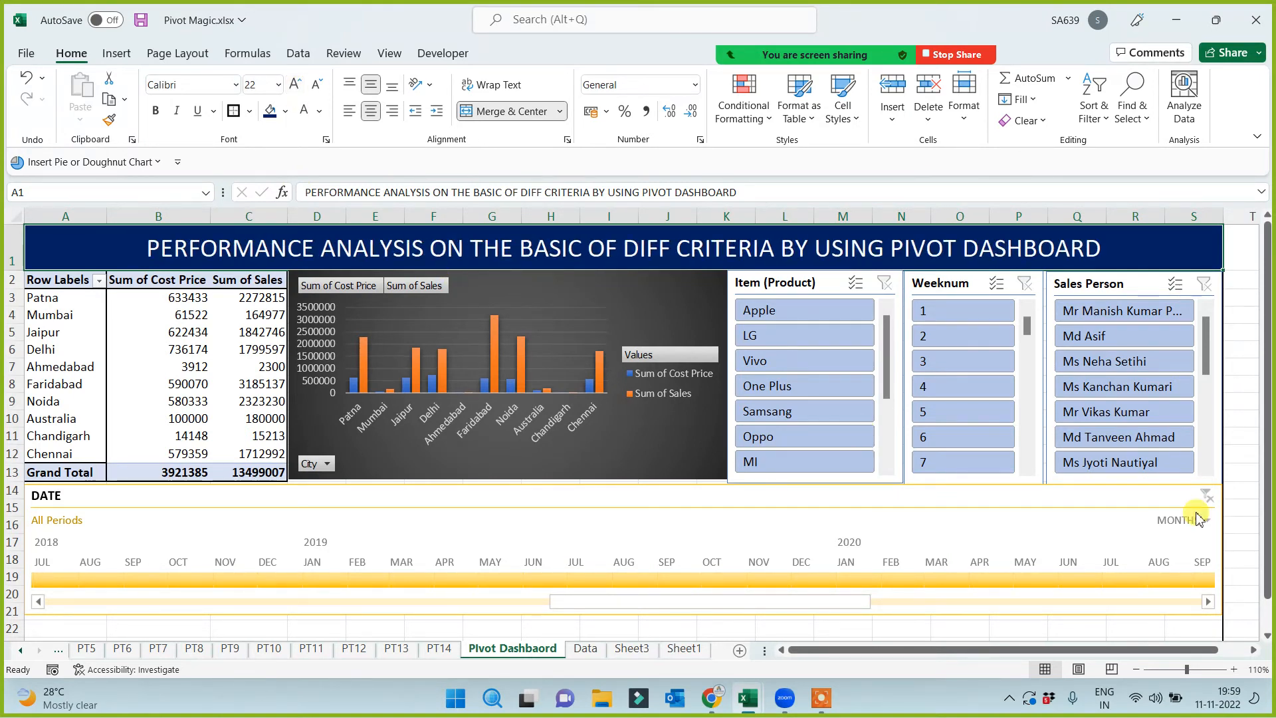
click(1242, 398)
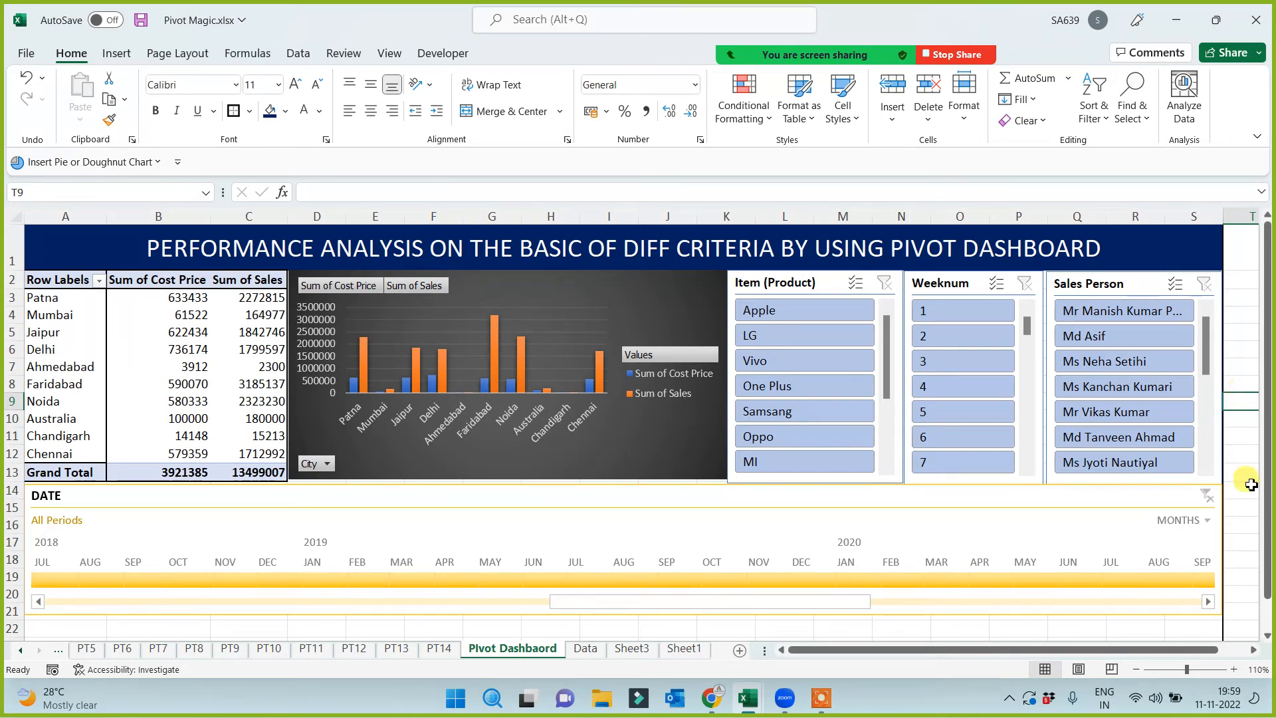
Test the Sales Person slicer on two salespeople, clear its filter, and save the workbook
click(1129, 362)
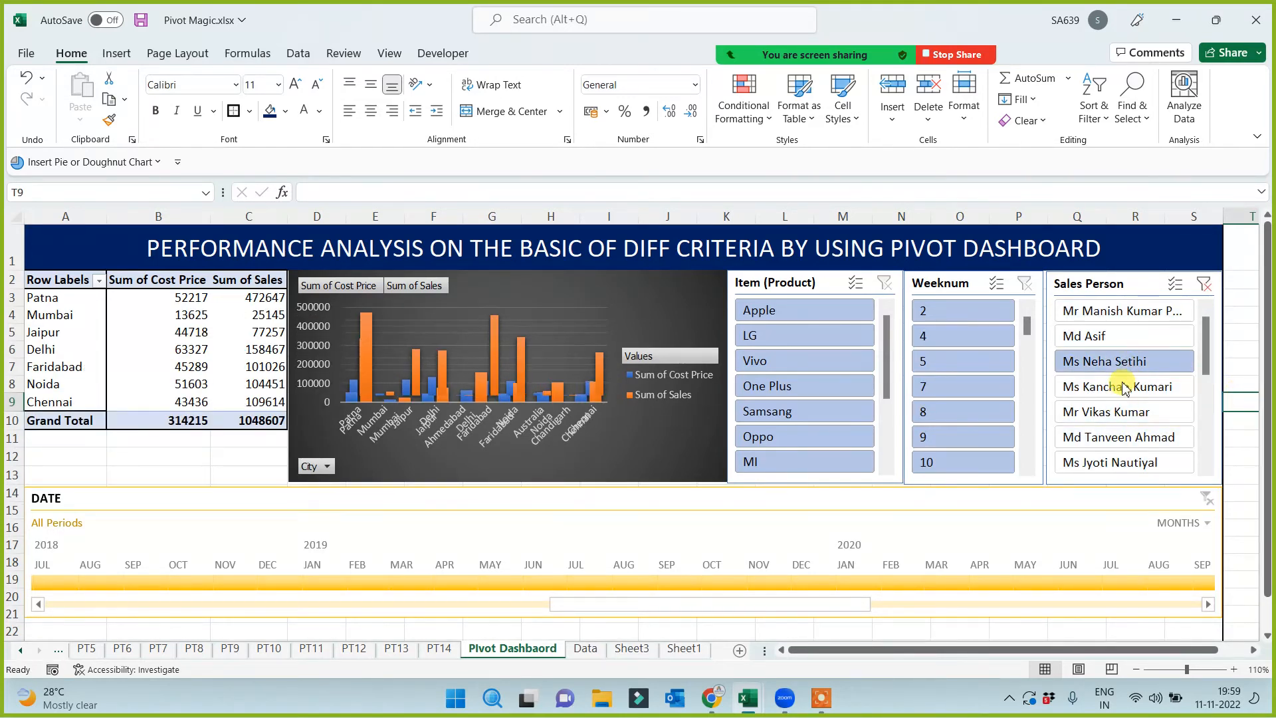
click(1111, 330)
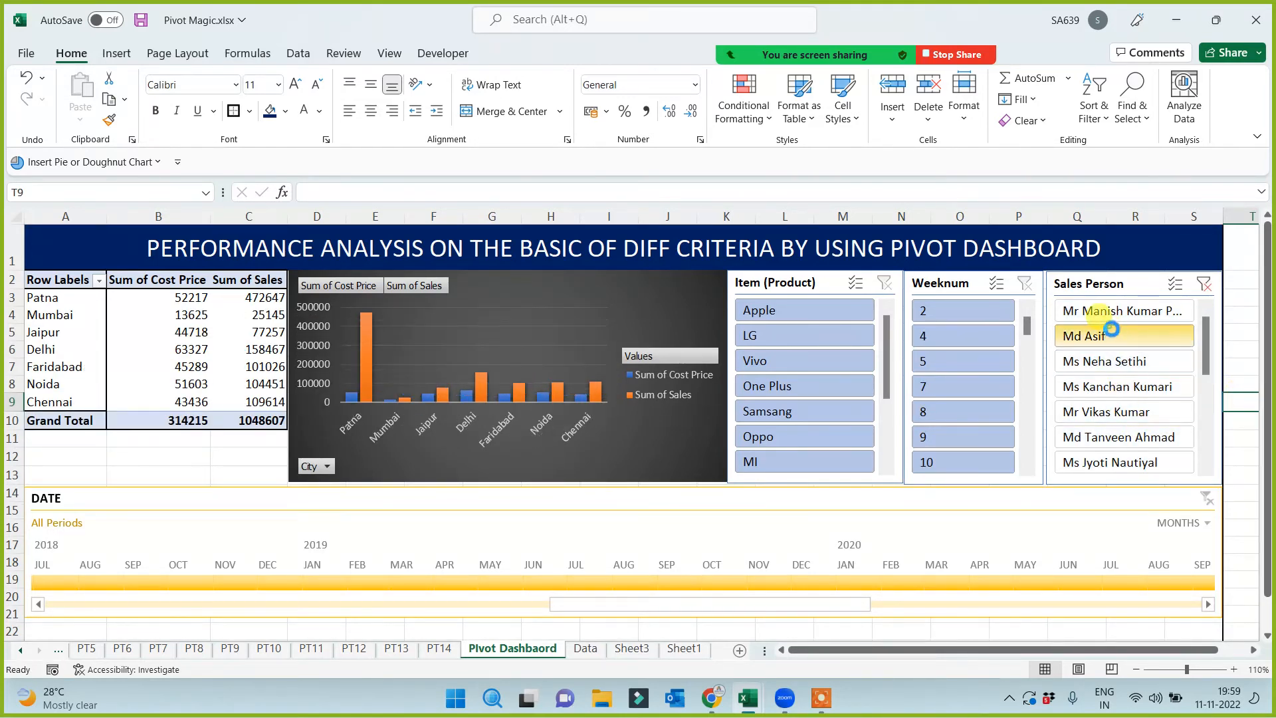
click(1205, 286)
click(1242, 419)
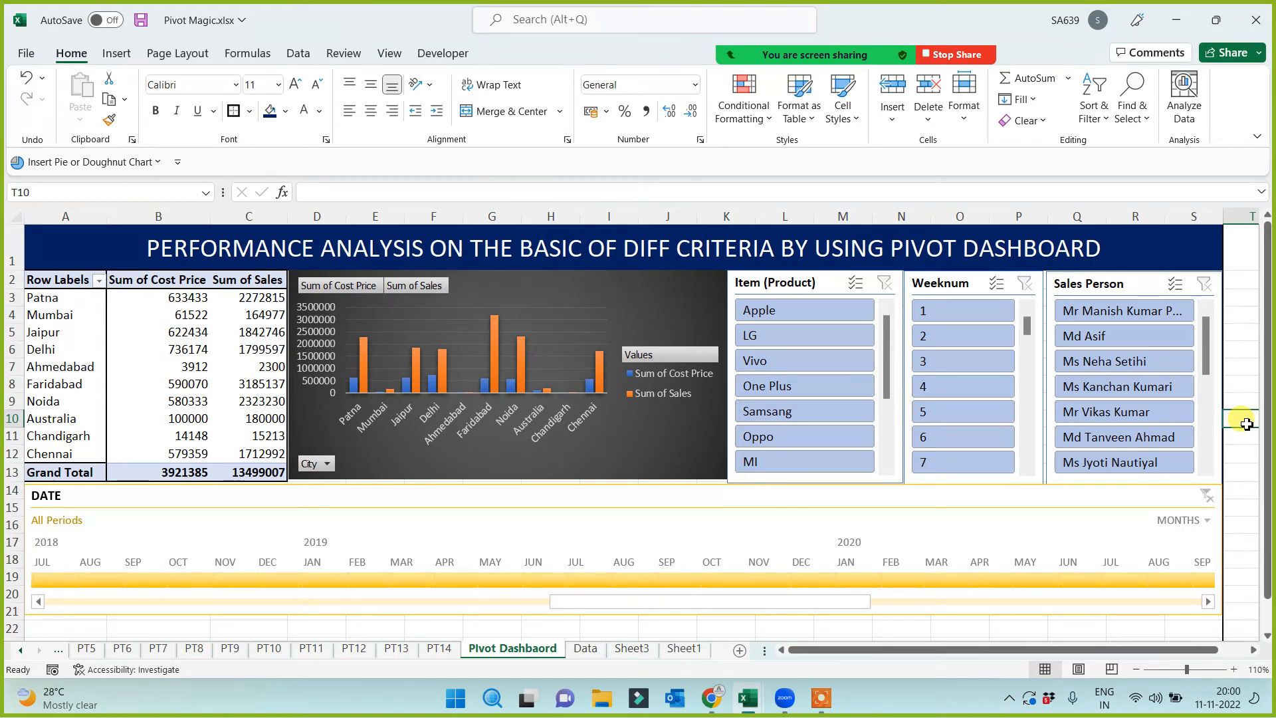
key(ctrl+s)
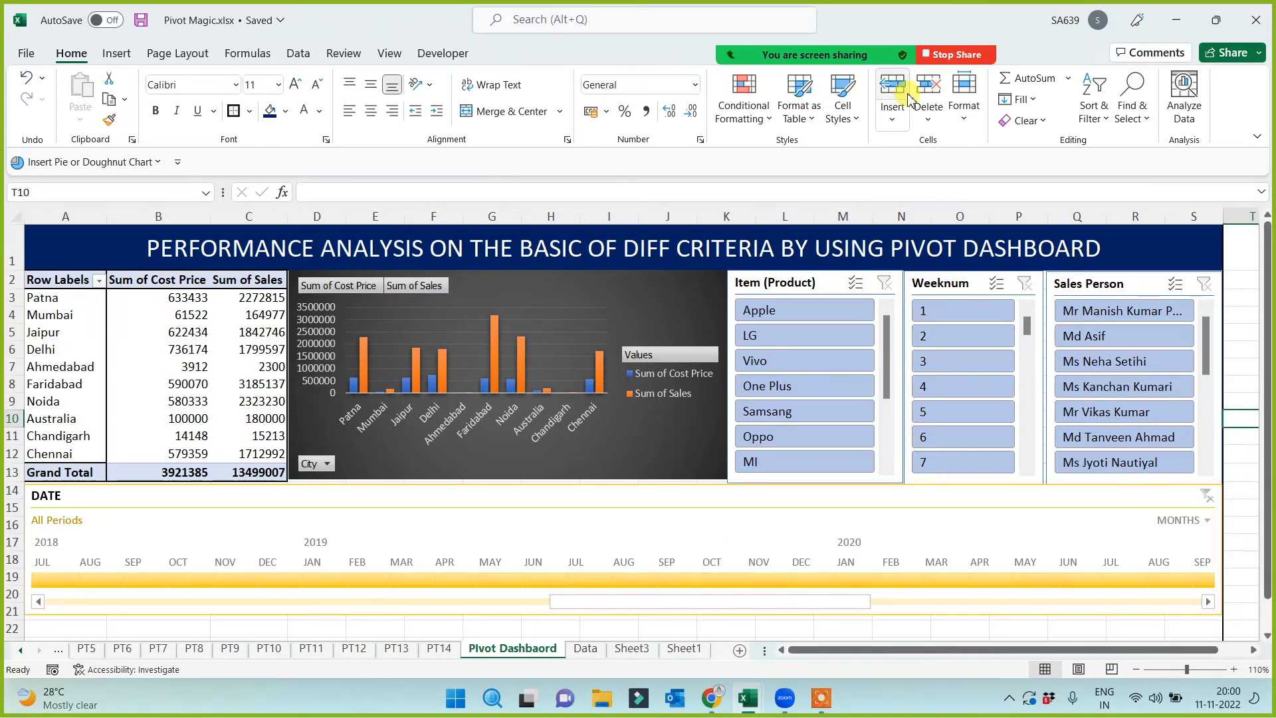
Insert a slicer for the pivot table's DATE field and filter it by 08 January 2015 and 09 January 2015 in turn
click(179, 401)
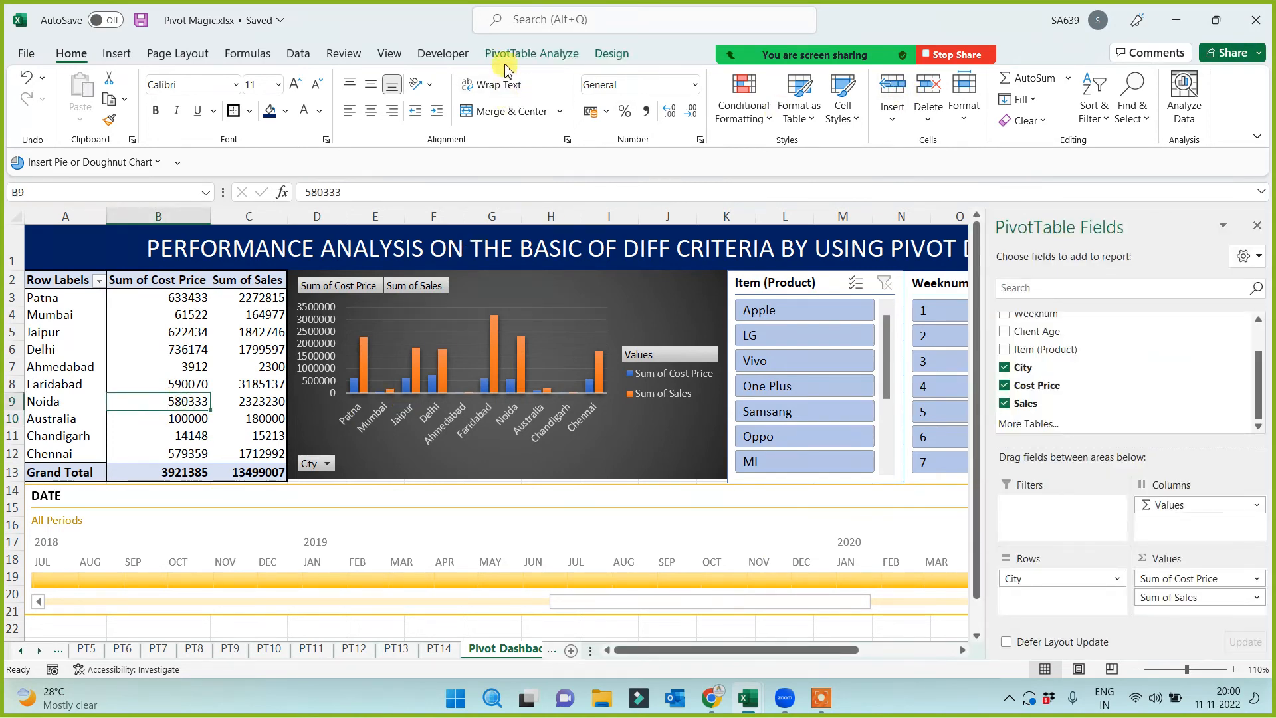
click(511, 54)
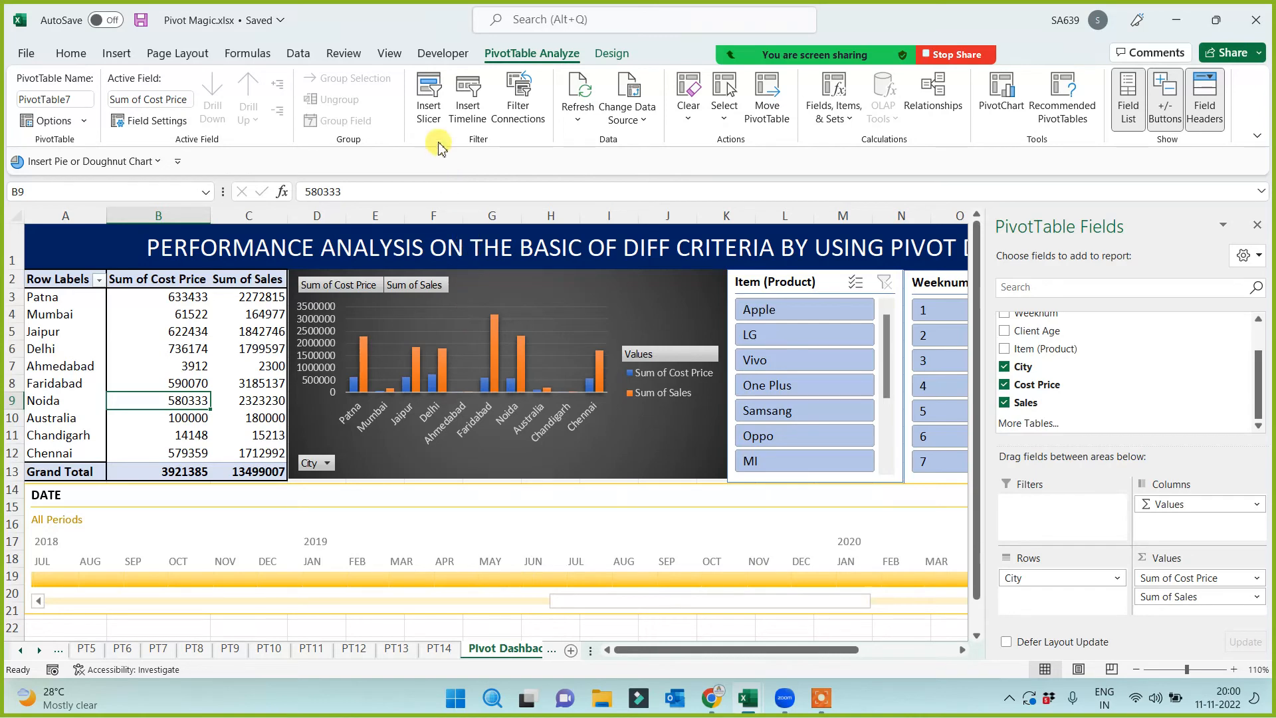
click(431, 104)
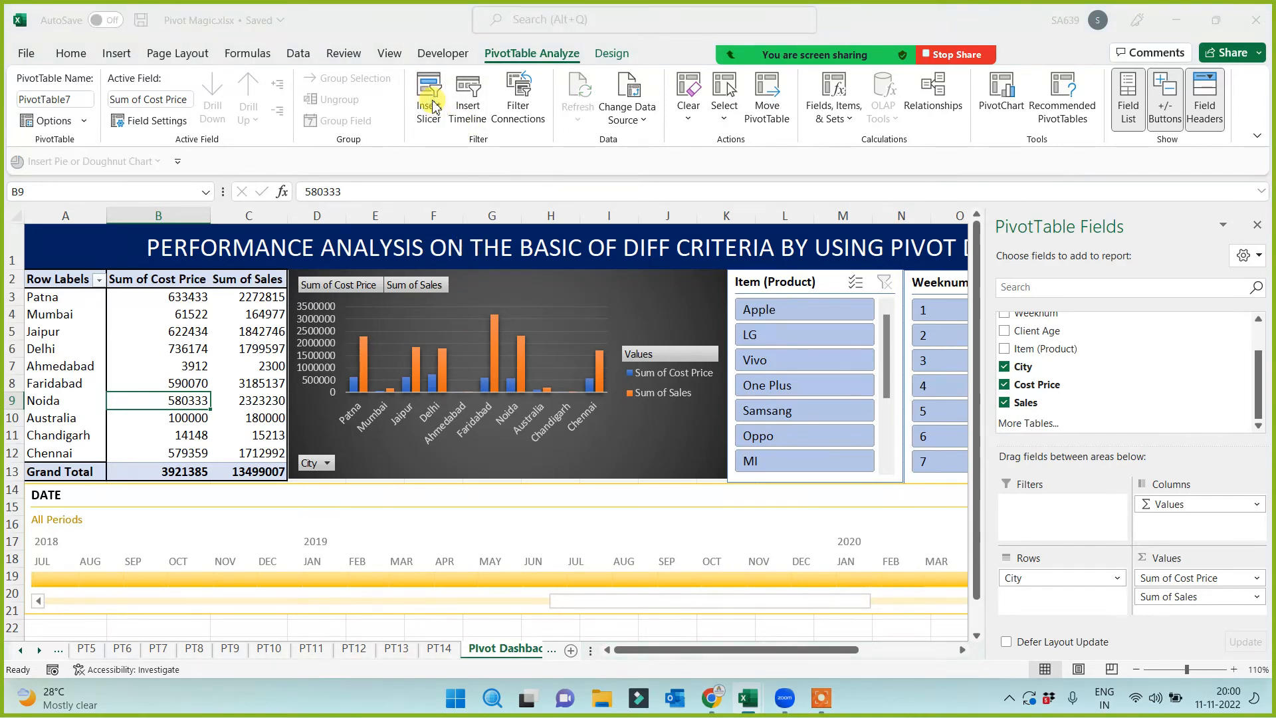
click(395, 328)
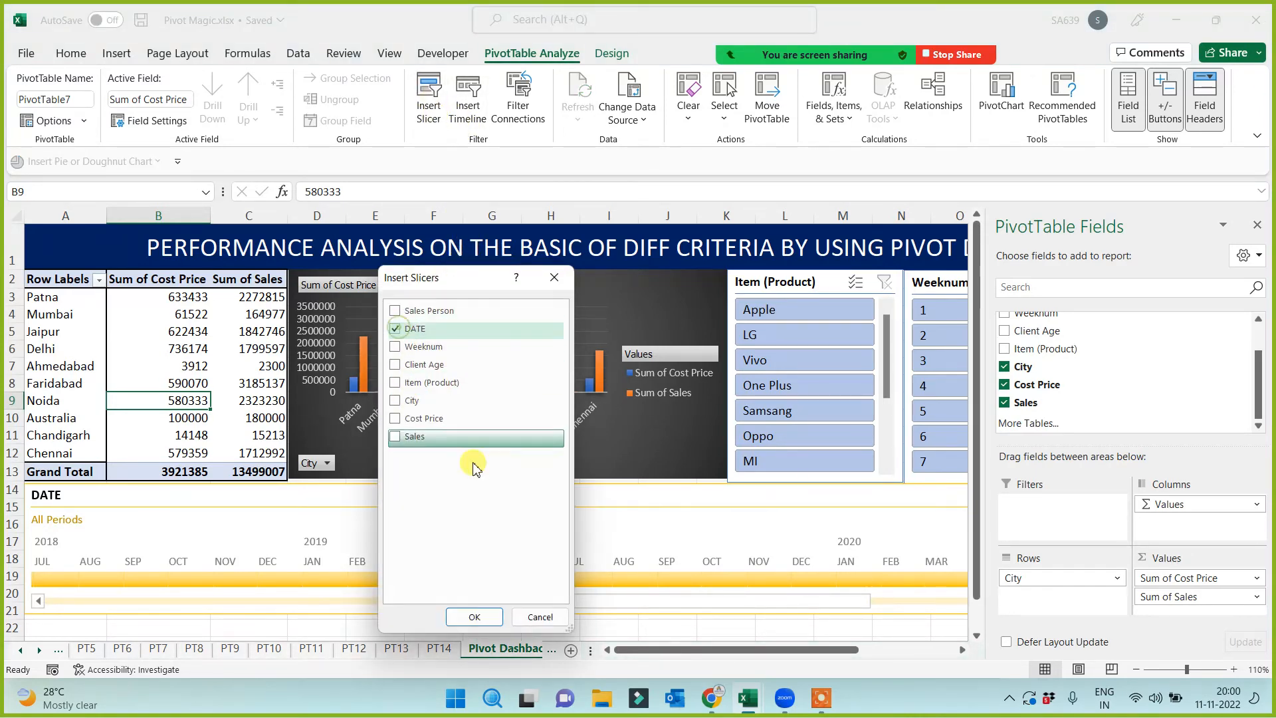
click(475, 616)
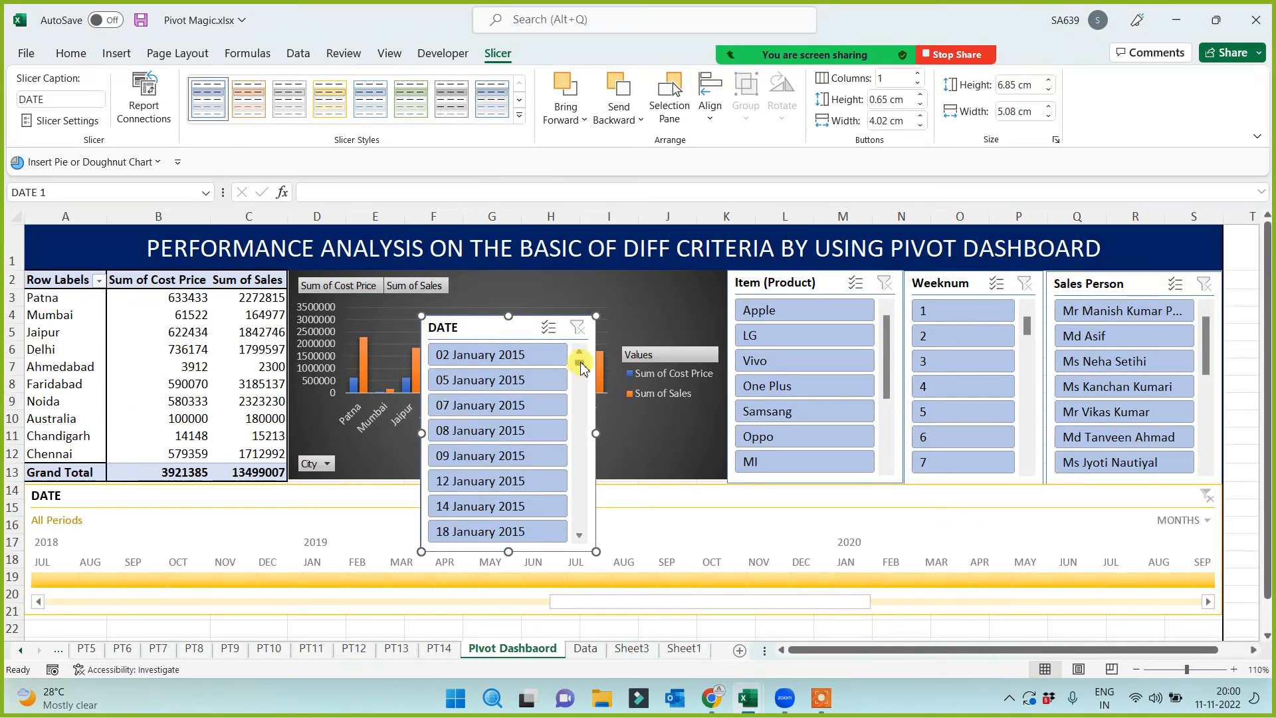
click(475, 432)
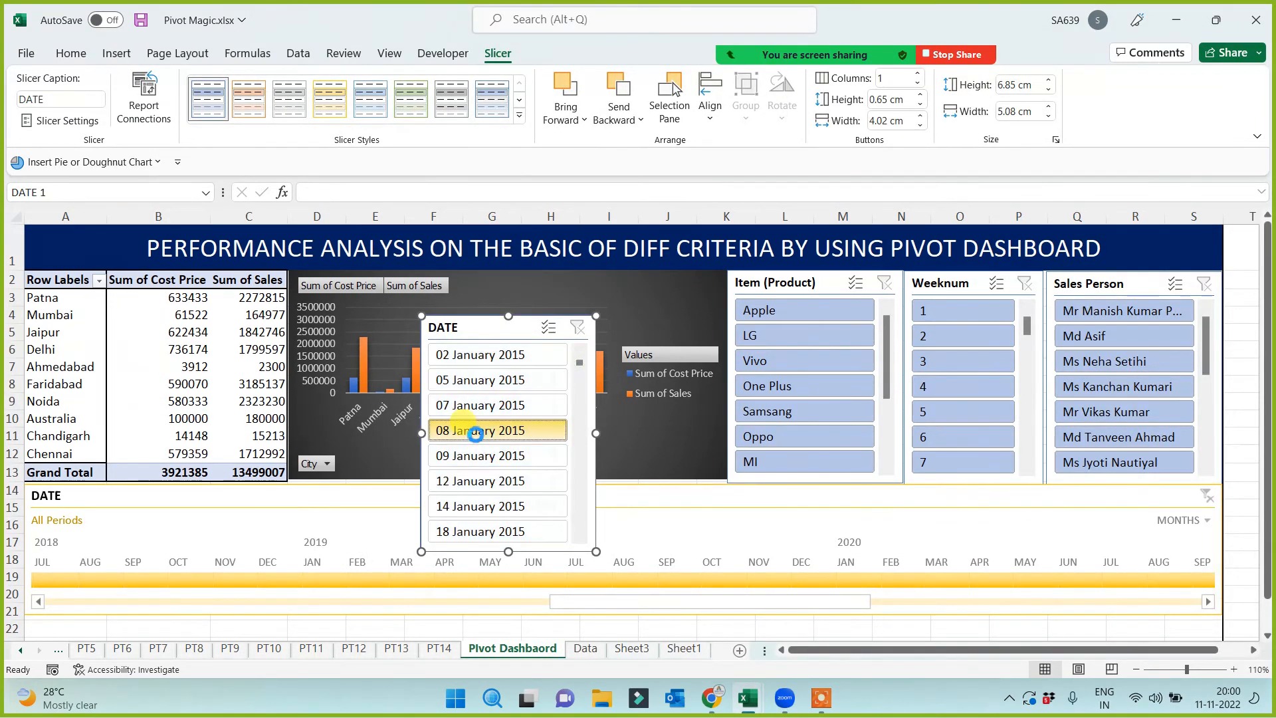
click(475, 457)
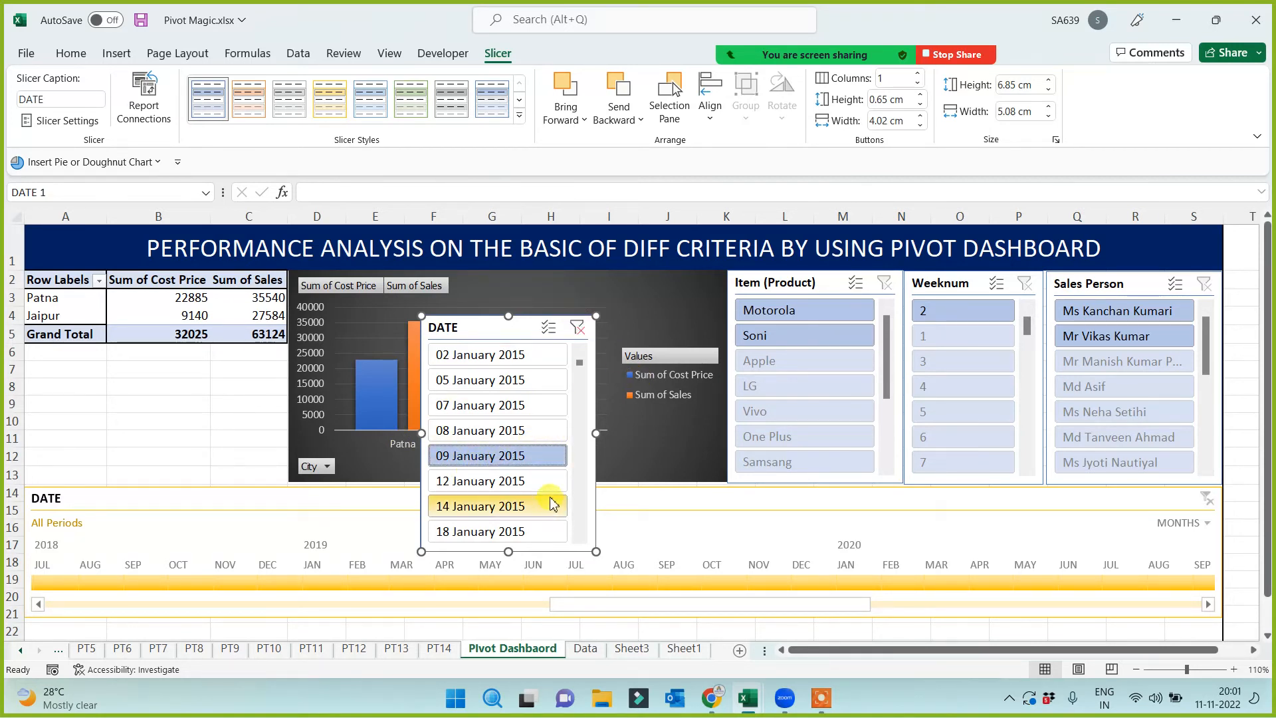
Clear the DATE slicer's filter, remove that slicer from the dashboard, and save the workbook
click(578, 327)
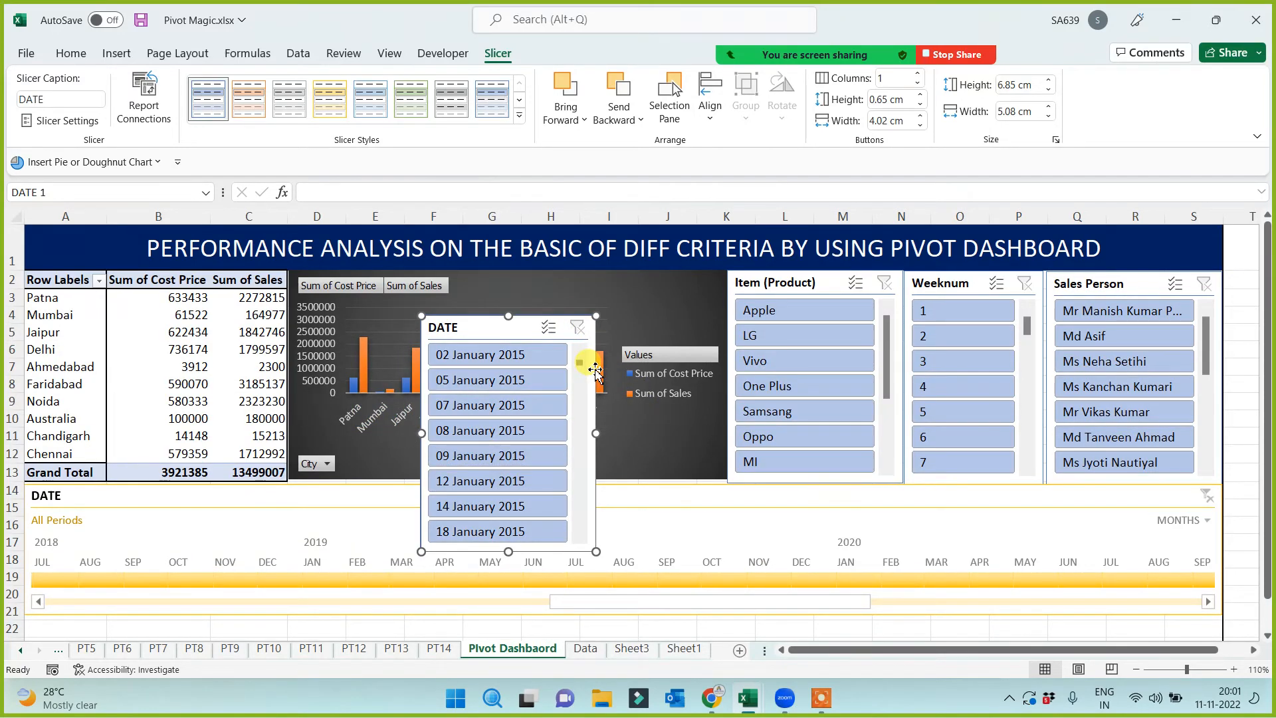
key(Delete)
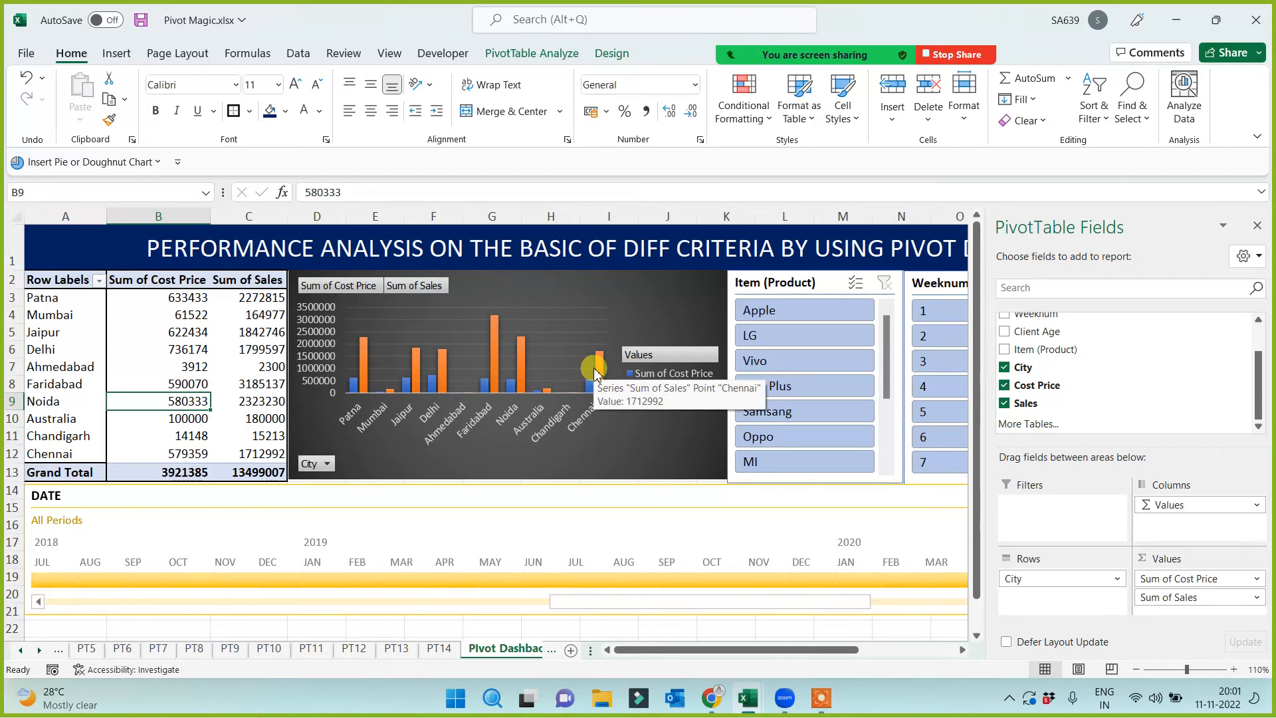
click(1256, 225)
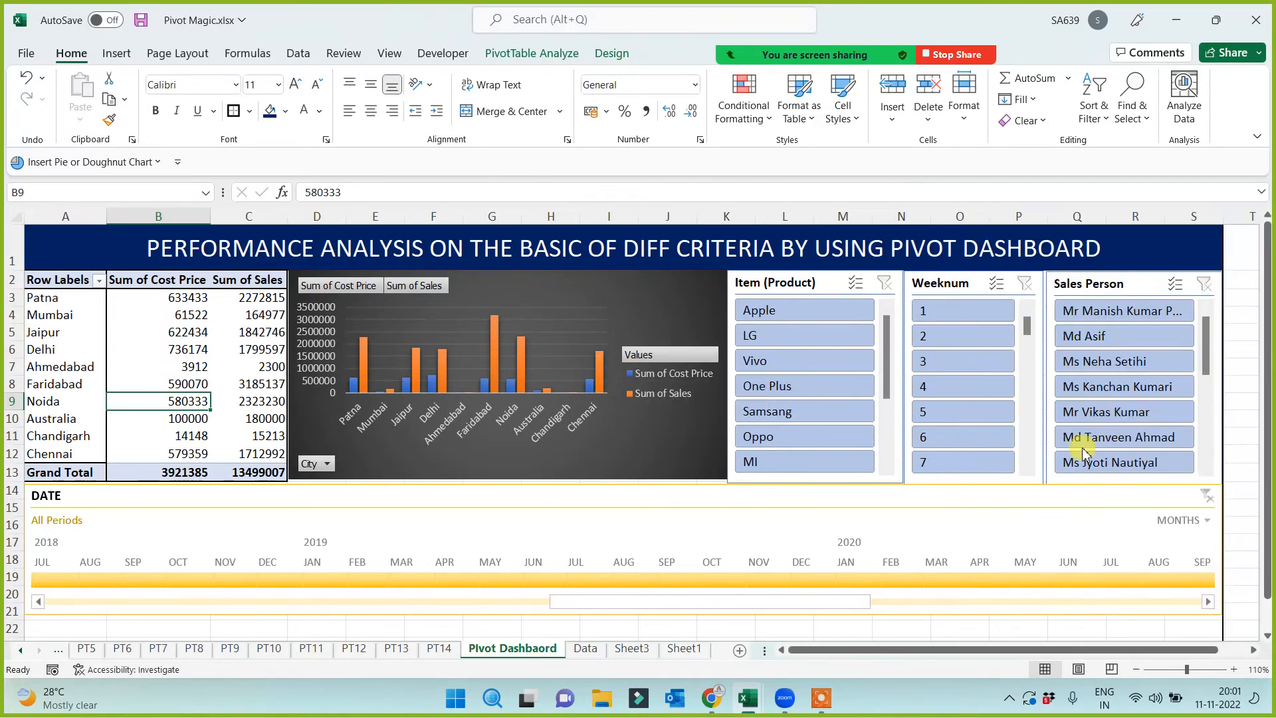
click(1249, 473)
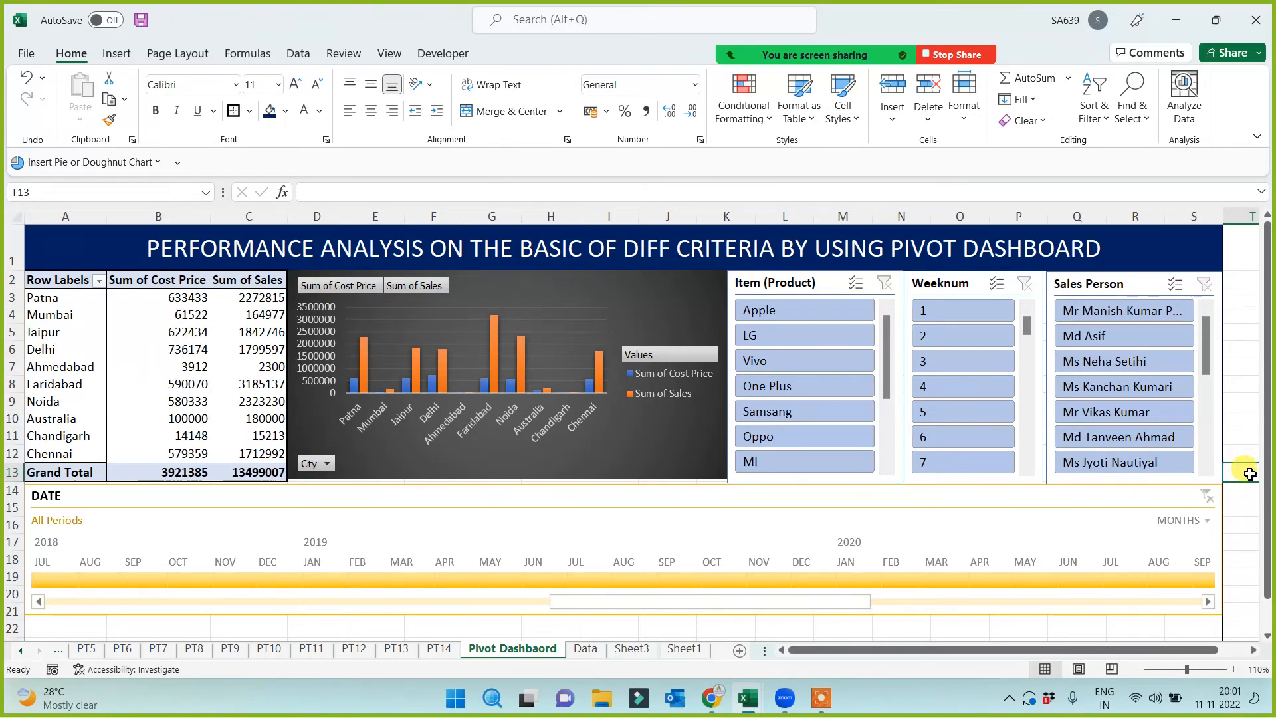
key(ctrl+s)
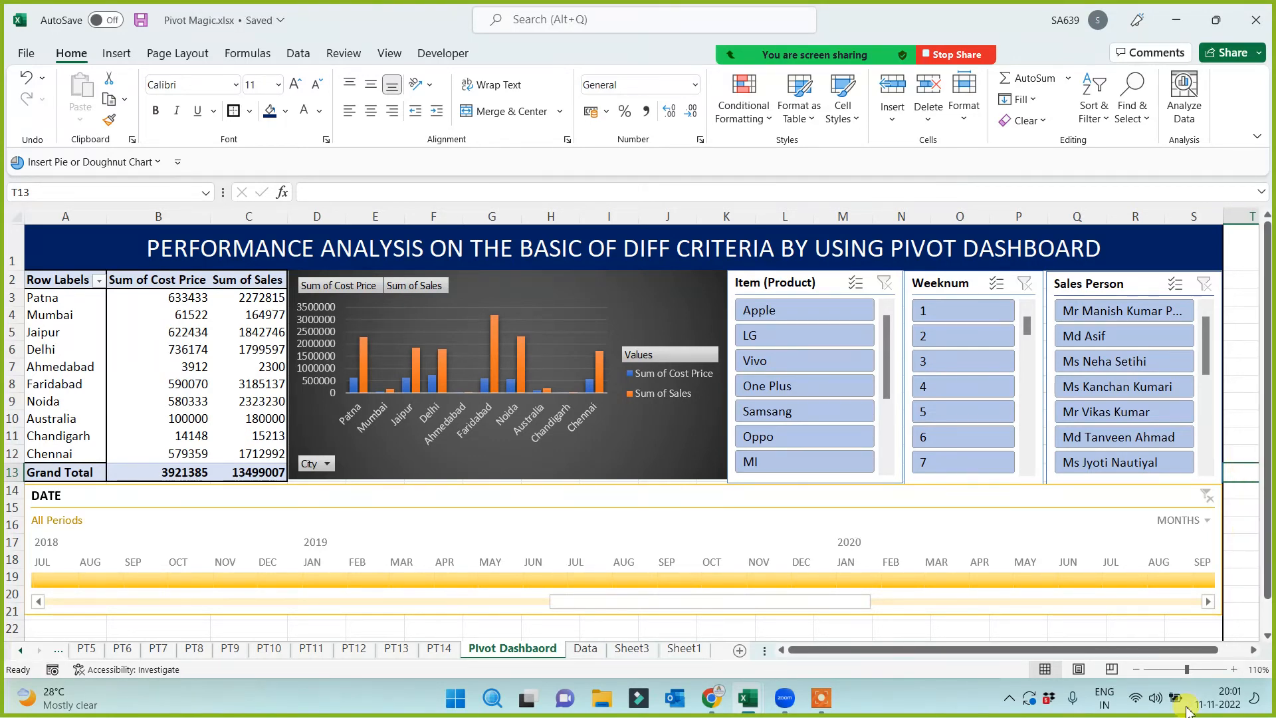
Create a copy of the Data sheet in a new workbook
click(586, 648)
right_click(587, 648)
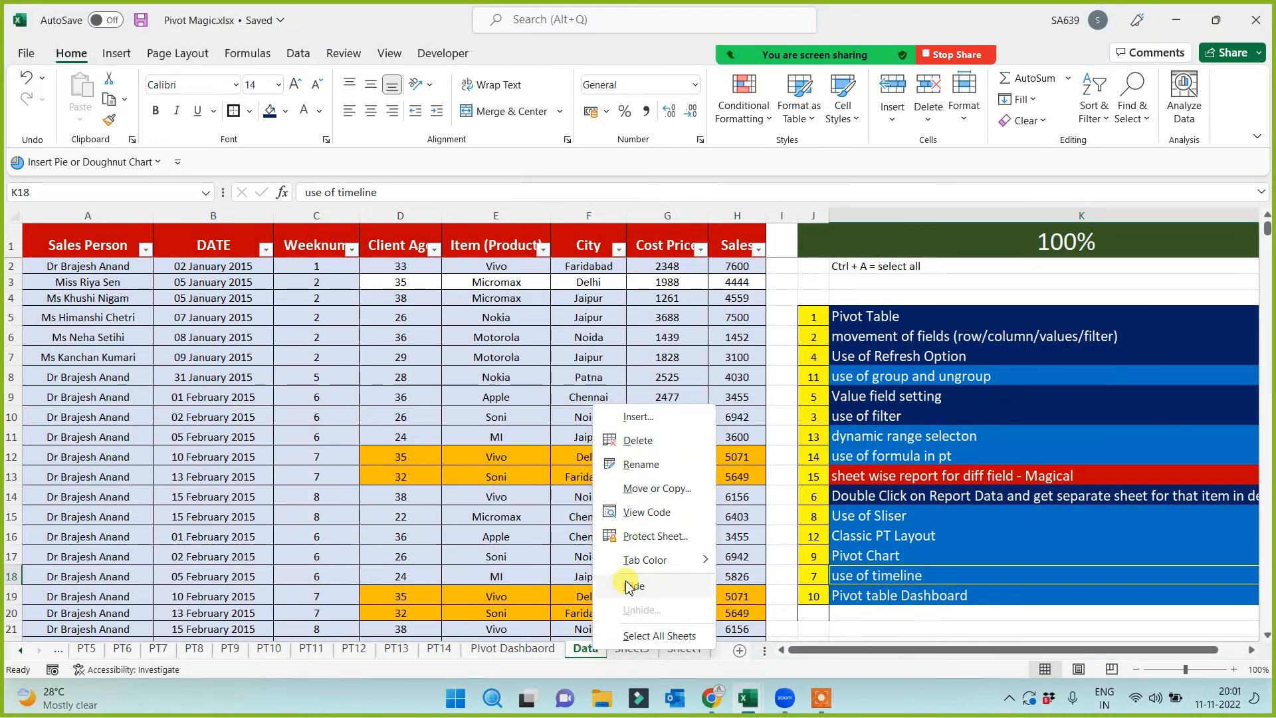
click(656, 488)
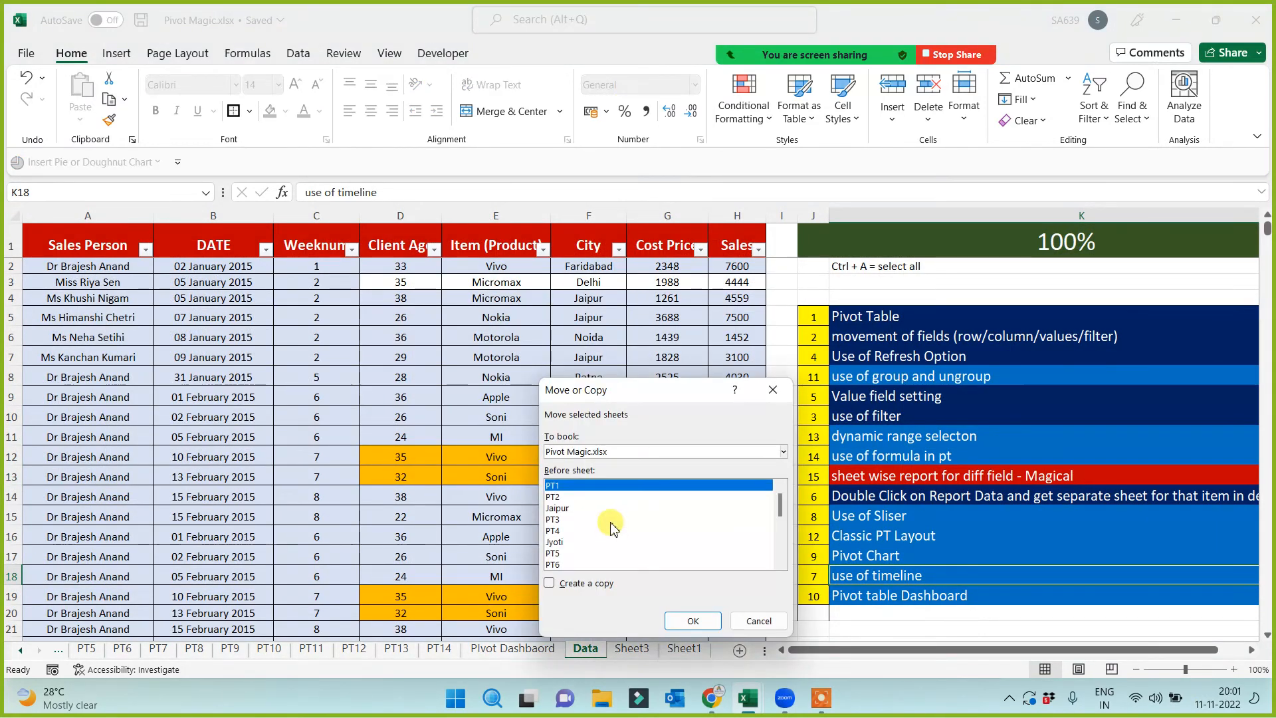
click(564, 452)
click(565, 468)
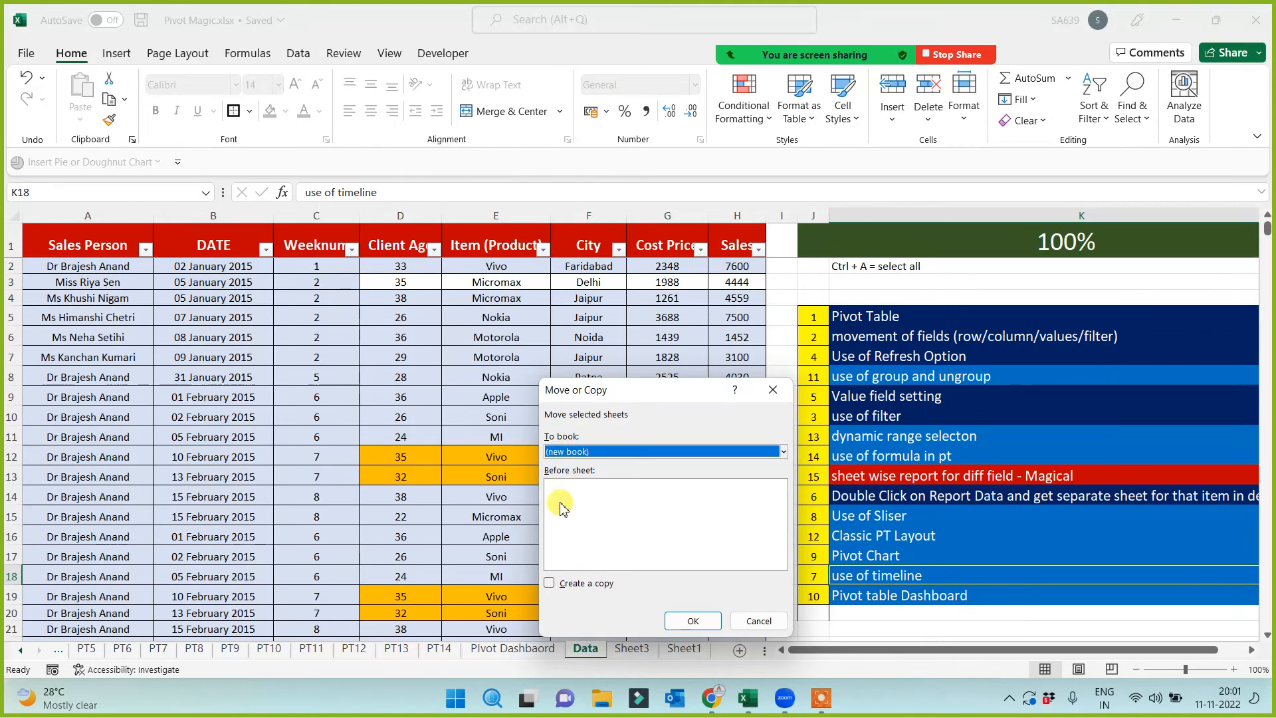
click(549, 583)
click(695, 621)
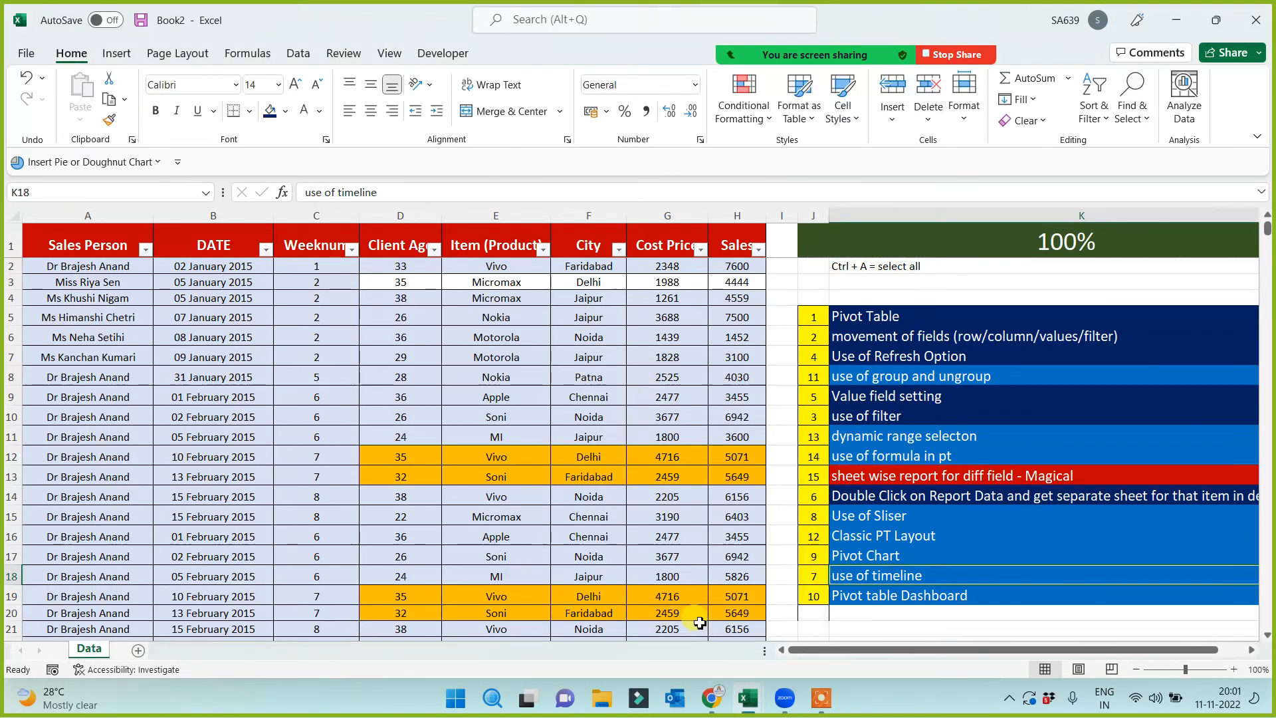
Save the new workbook as "PIVOT MAGIC - 2" in the Class Work Data folder
click(26, 54)
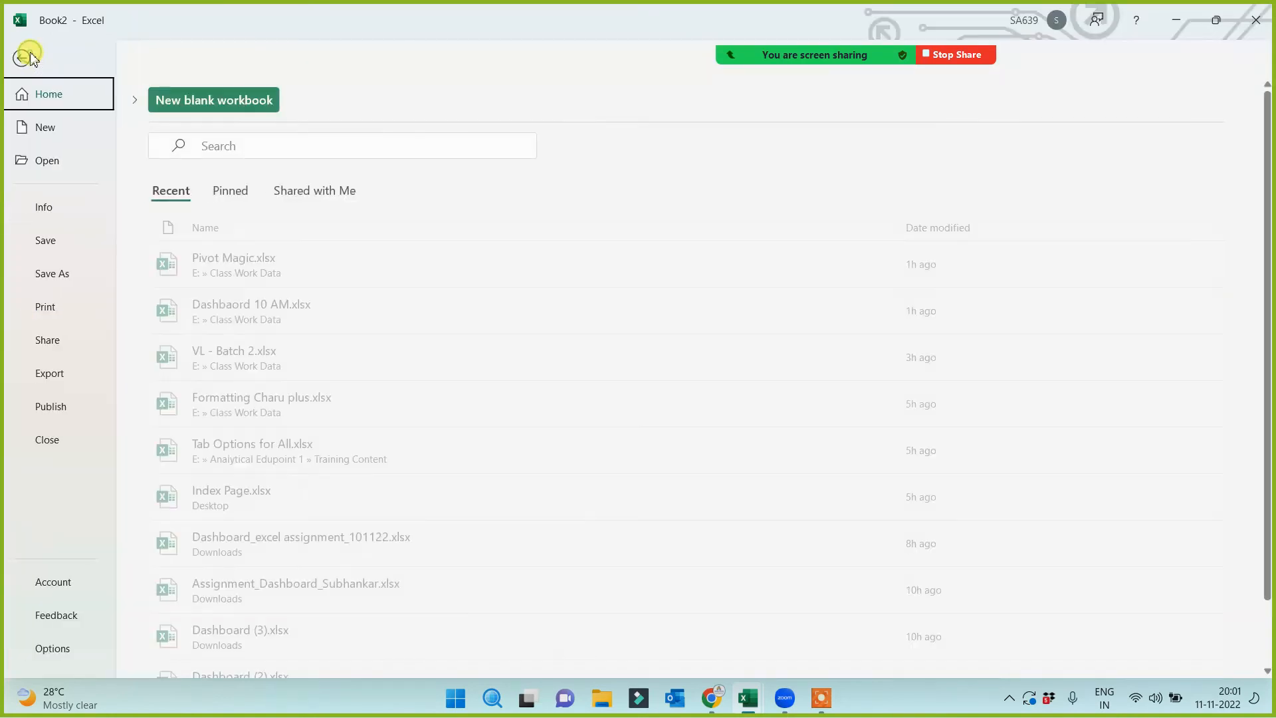
click(37, 271)
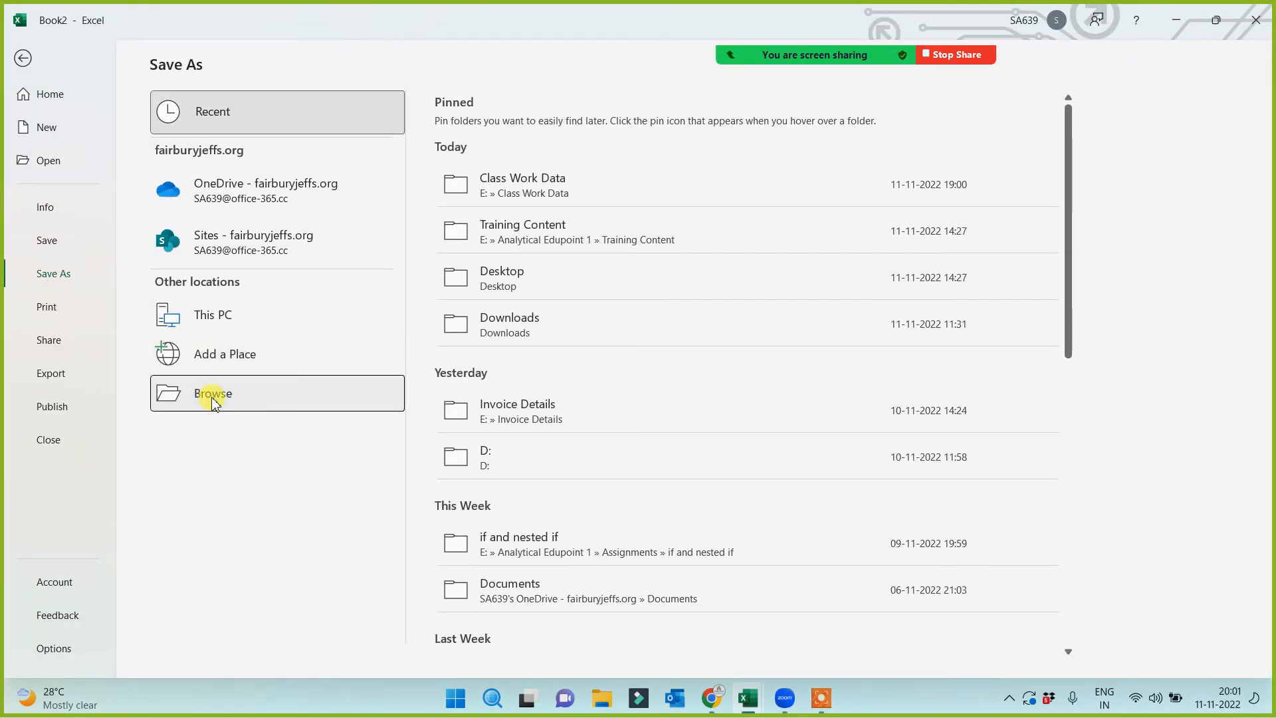
click(213, 396)
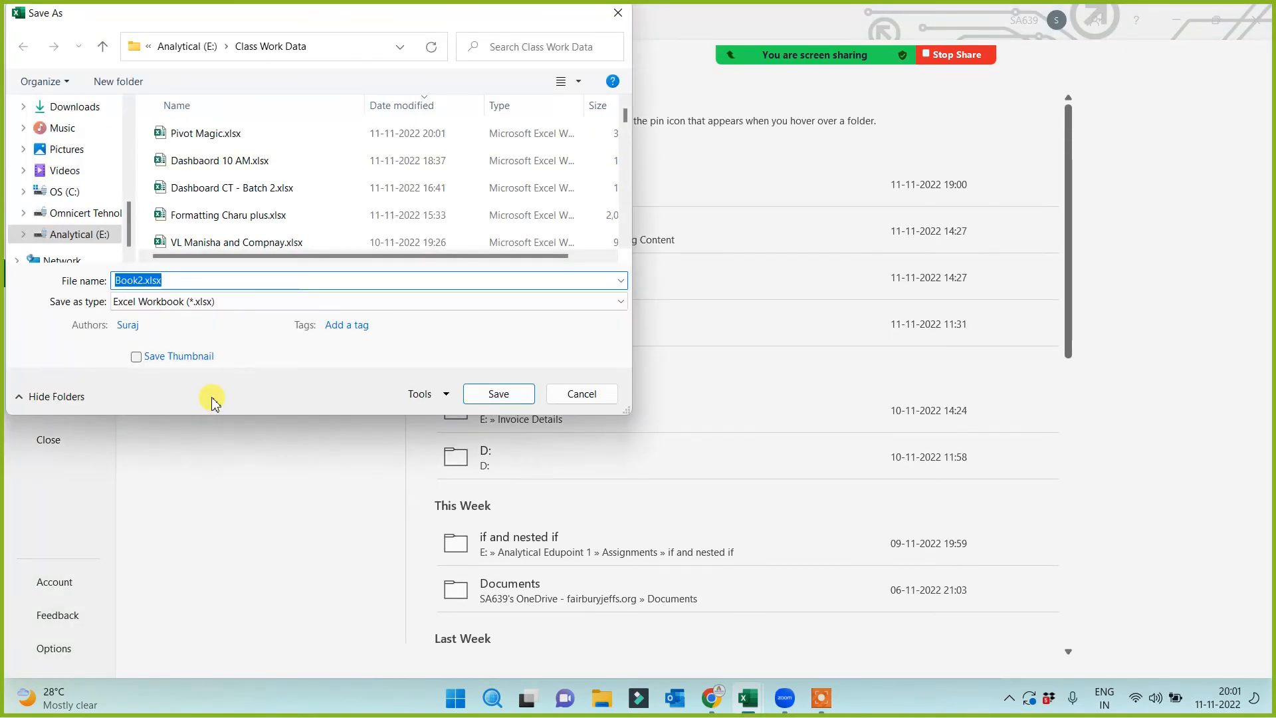
text(pIVOT)
key(BackSpace)
key(BackSpace)
key(BackSpace)
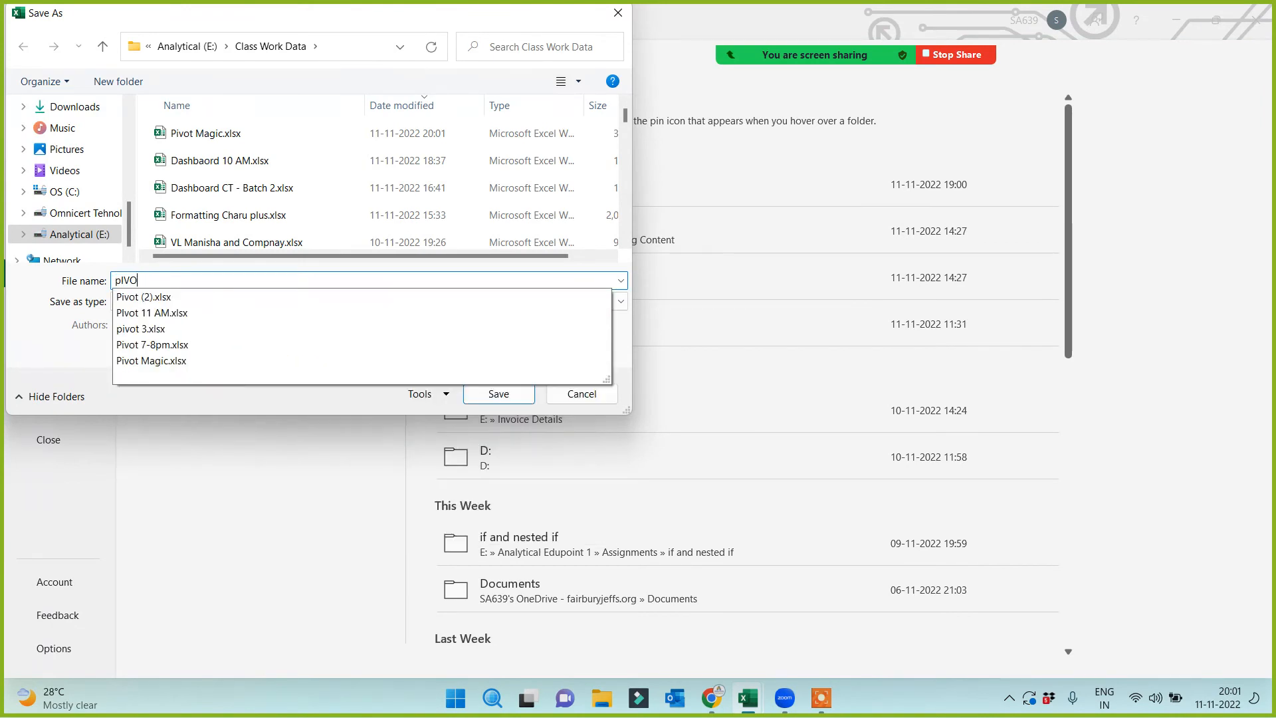
key(BackSpace)
key(BackSpace)
text(PIVOT )
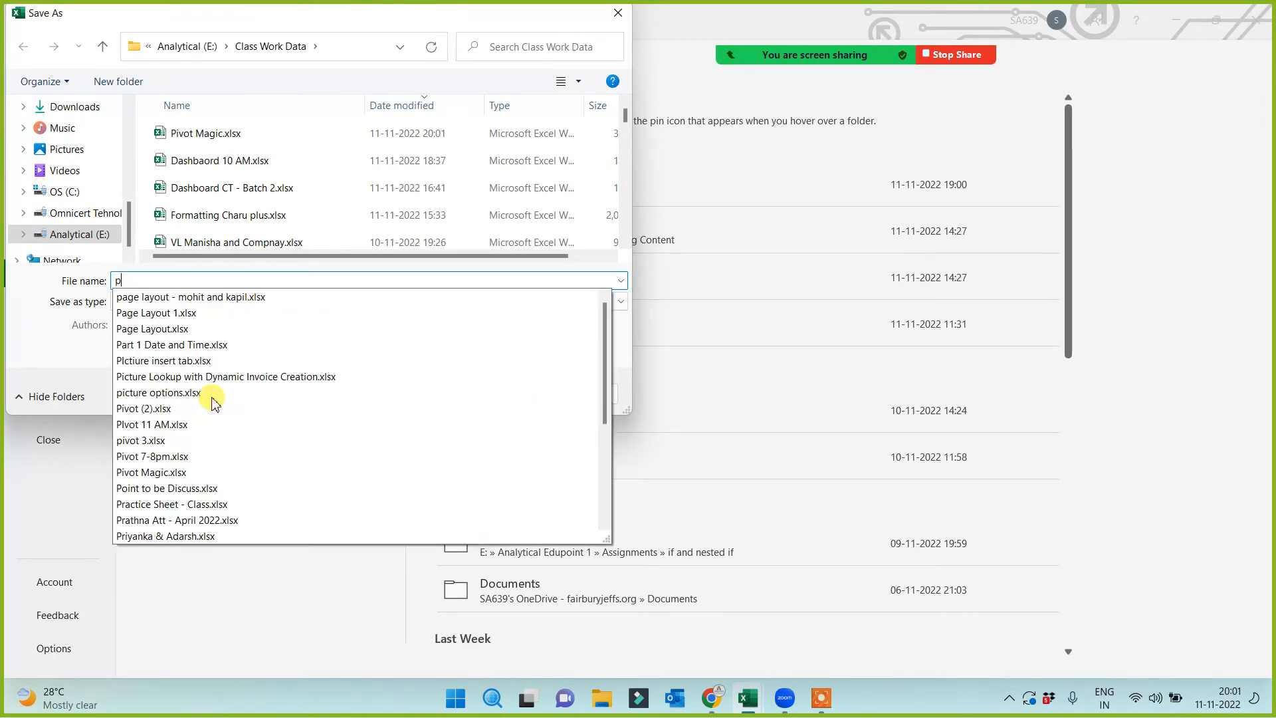
text(MA)
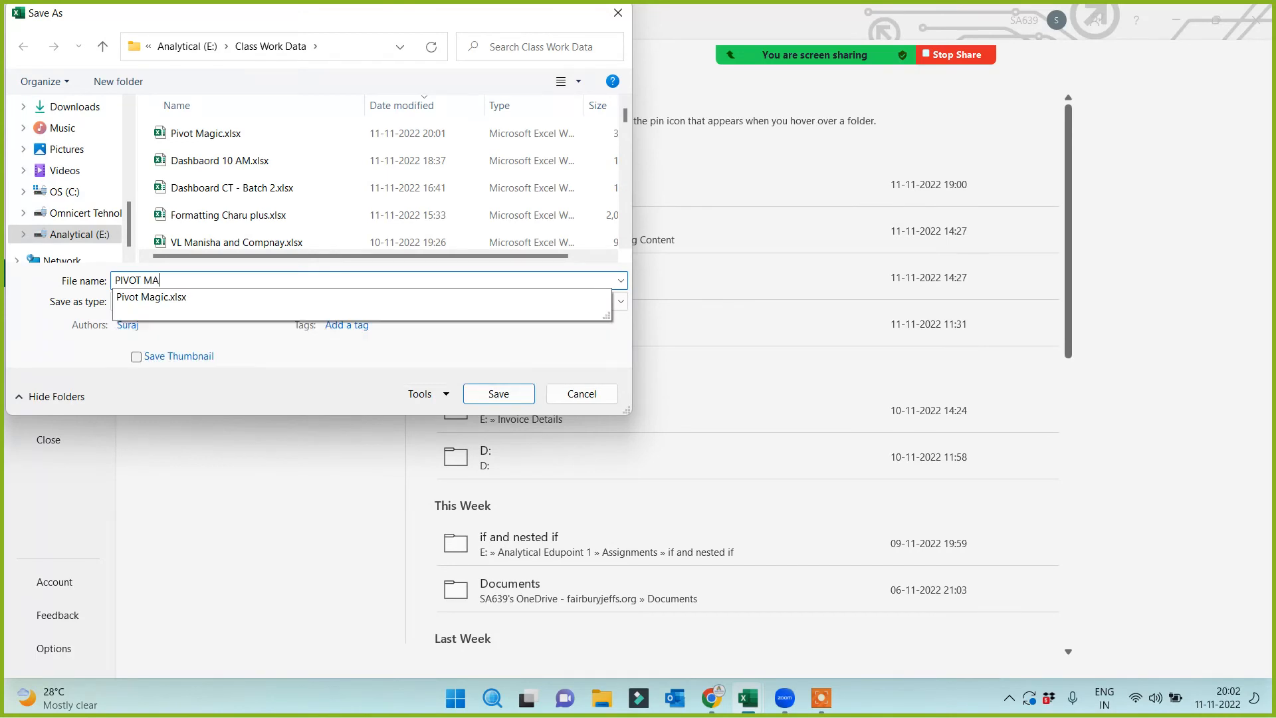
text(GIC)
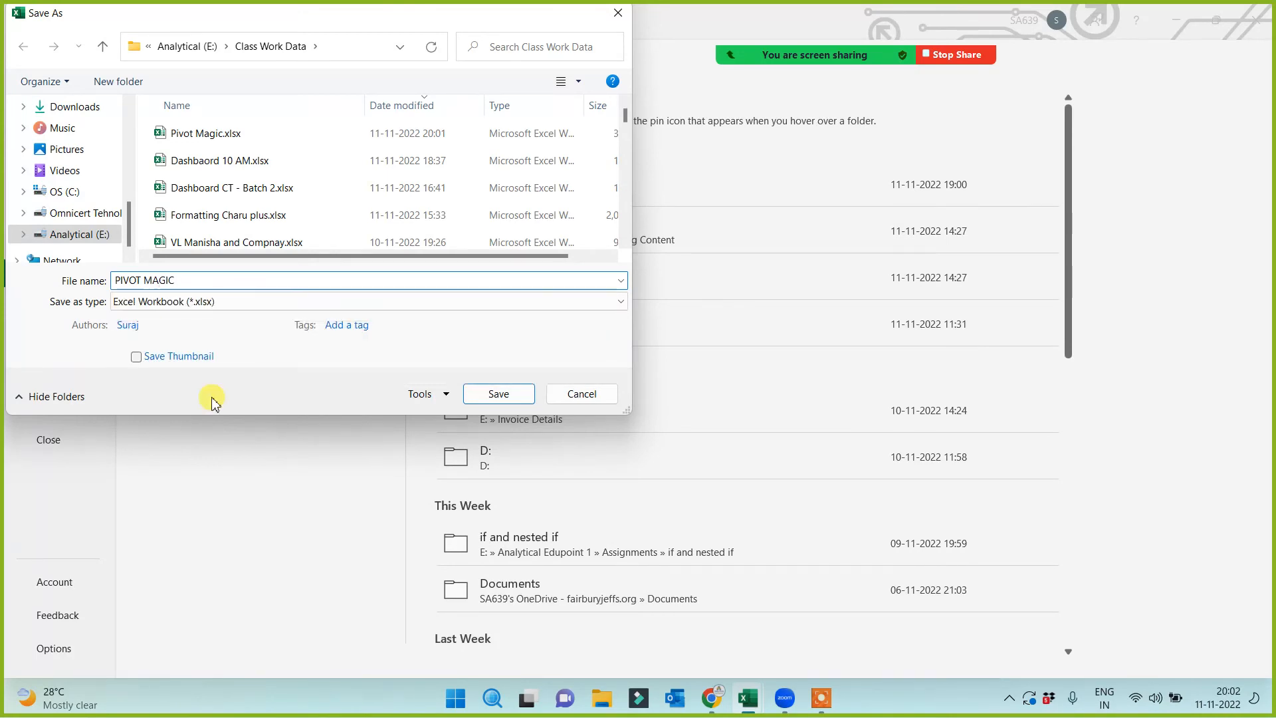
text( - 2)
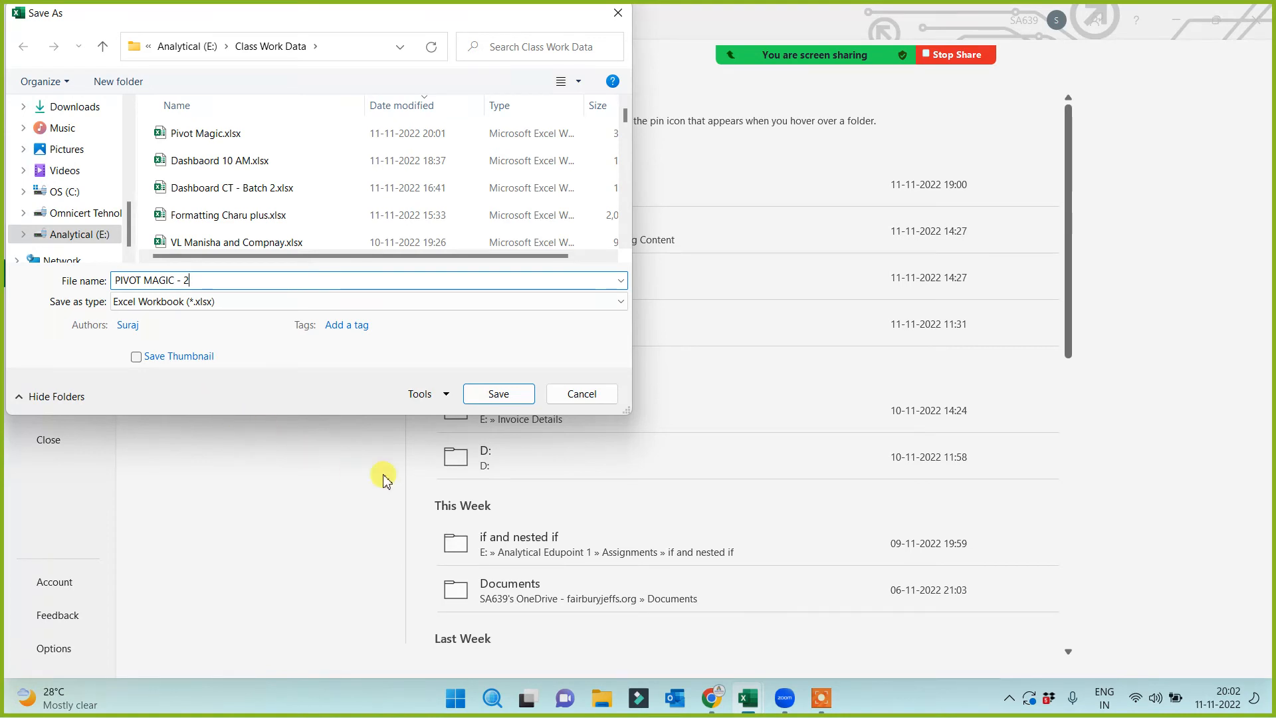
click(507, 400)
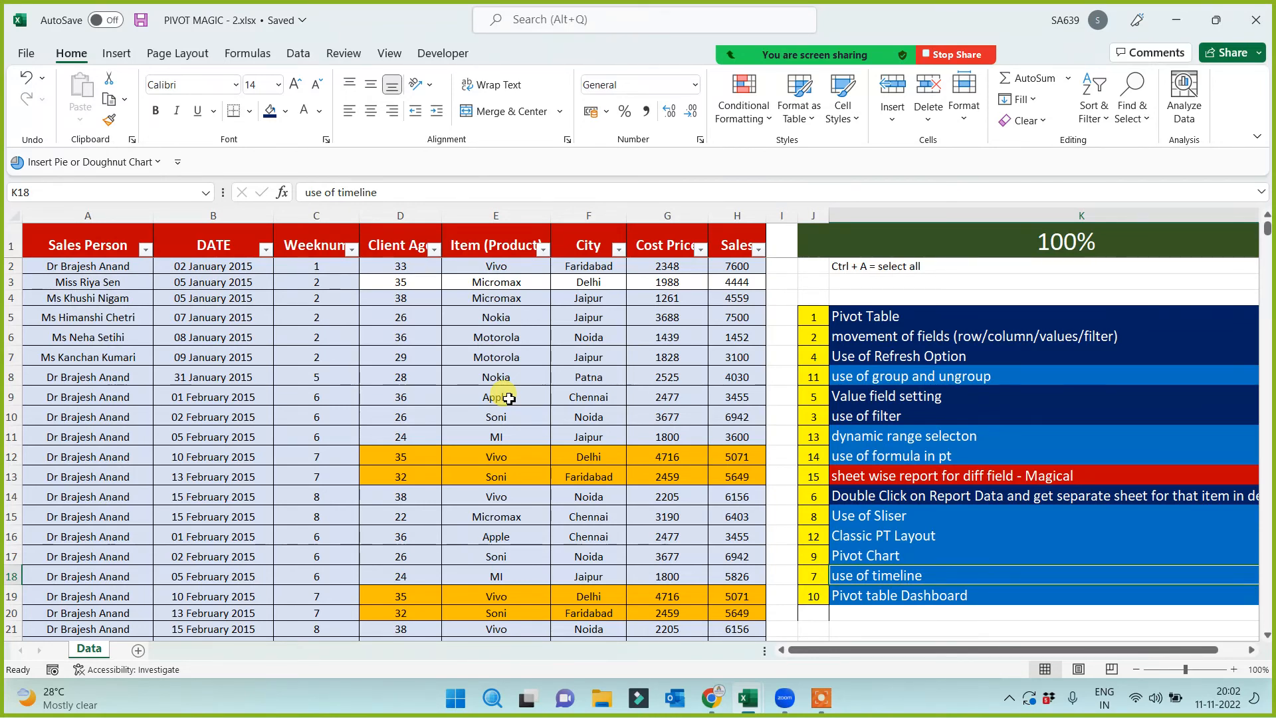
Insert a pivot table based on the whole data table on a new worksheet
click(304, 394)
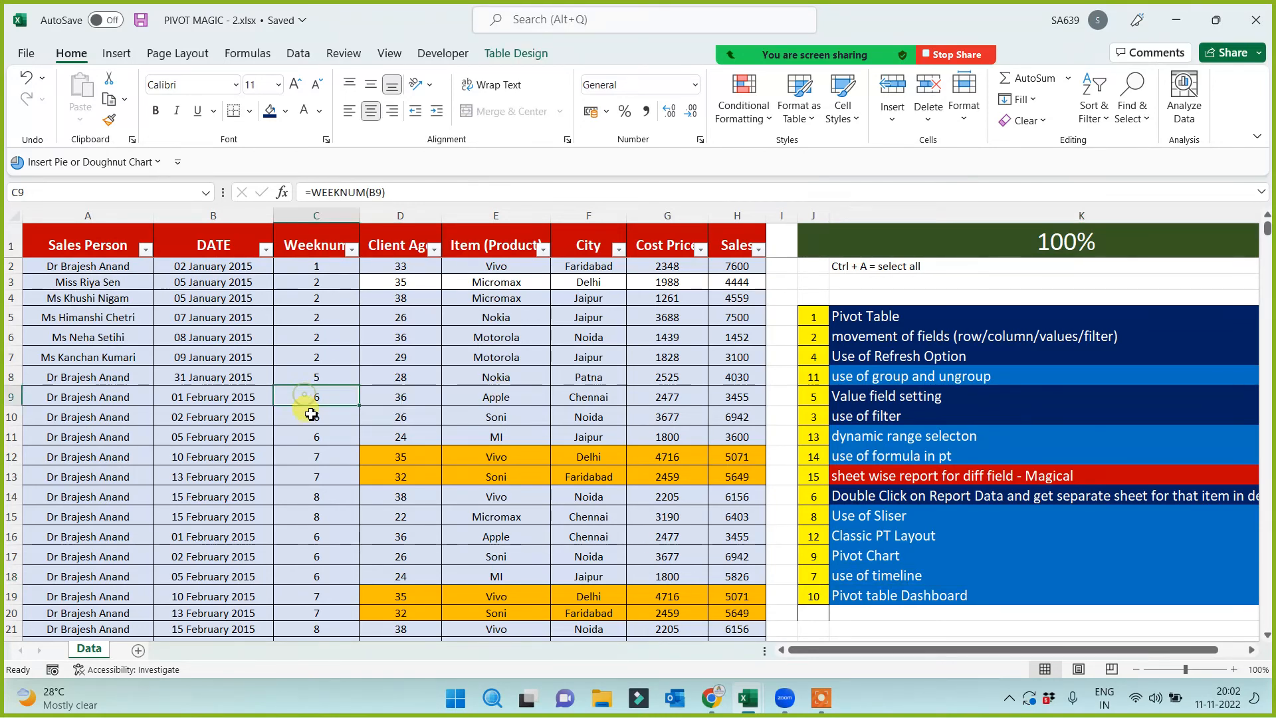
key(ctrl+a)
key(ctrl+a)
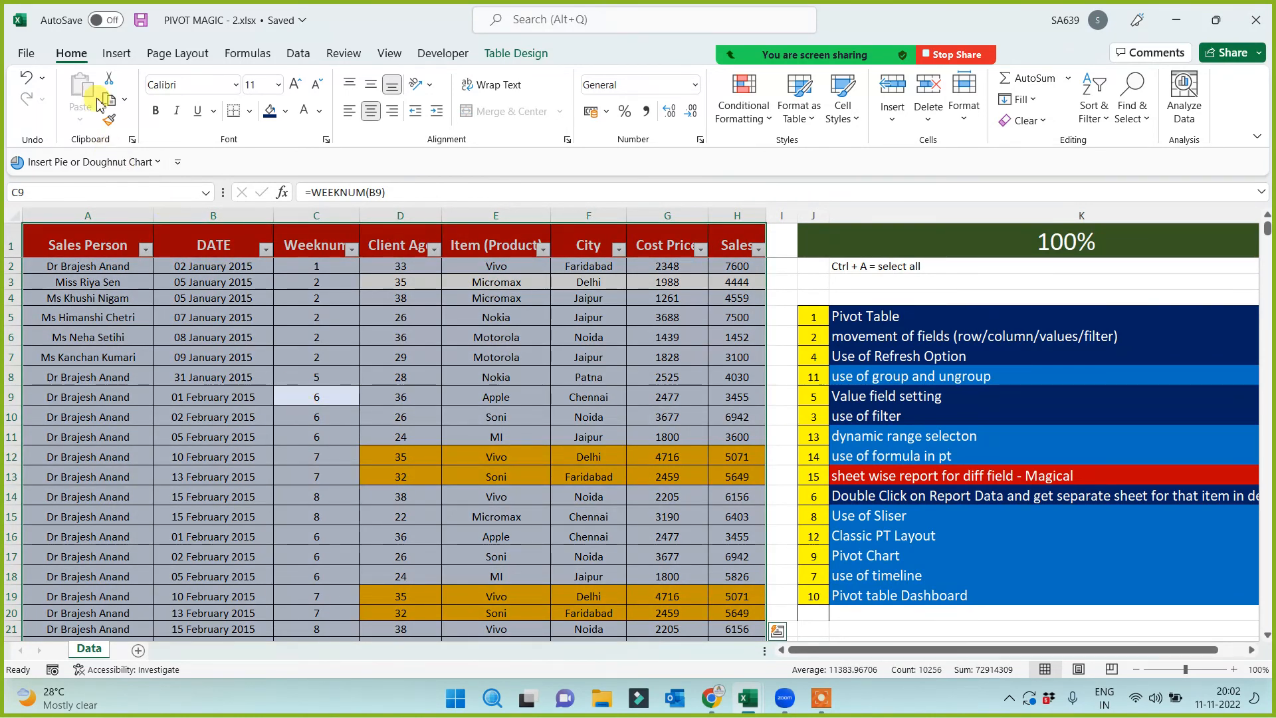
click(117, 53)
click(40, 90)
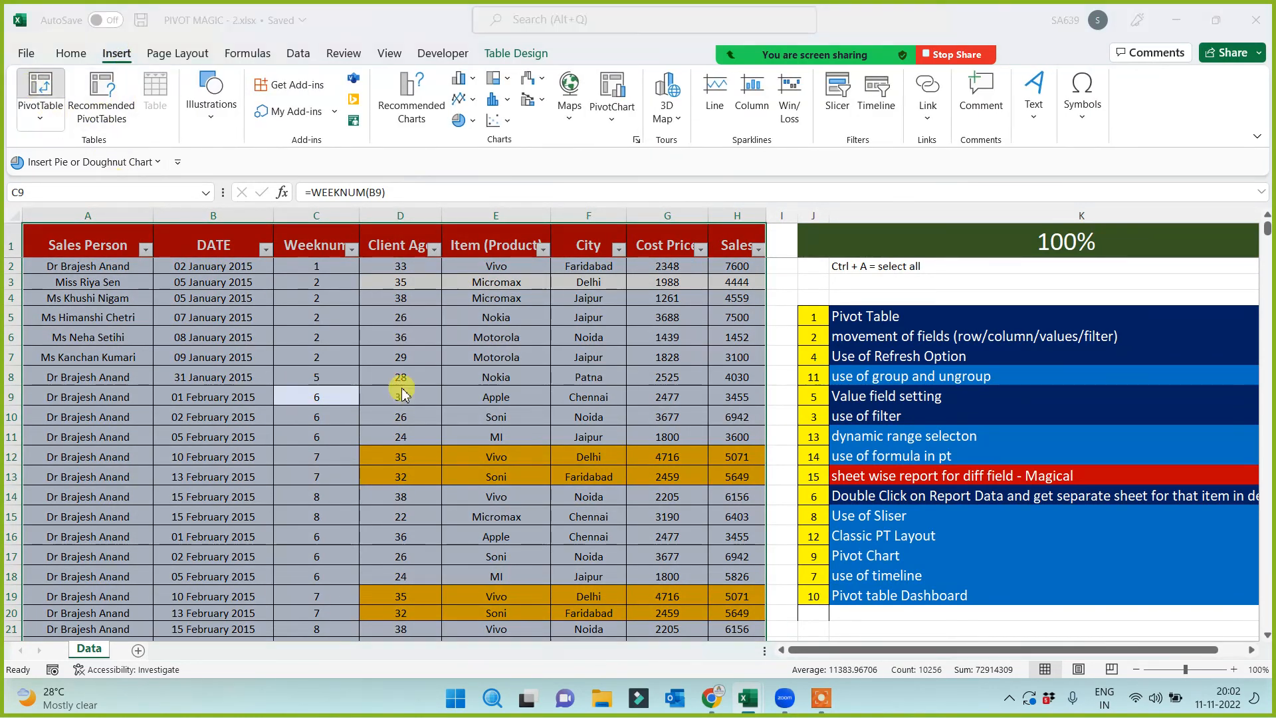
click(533, 537)
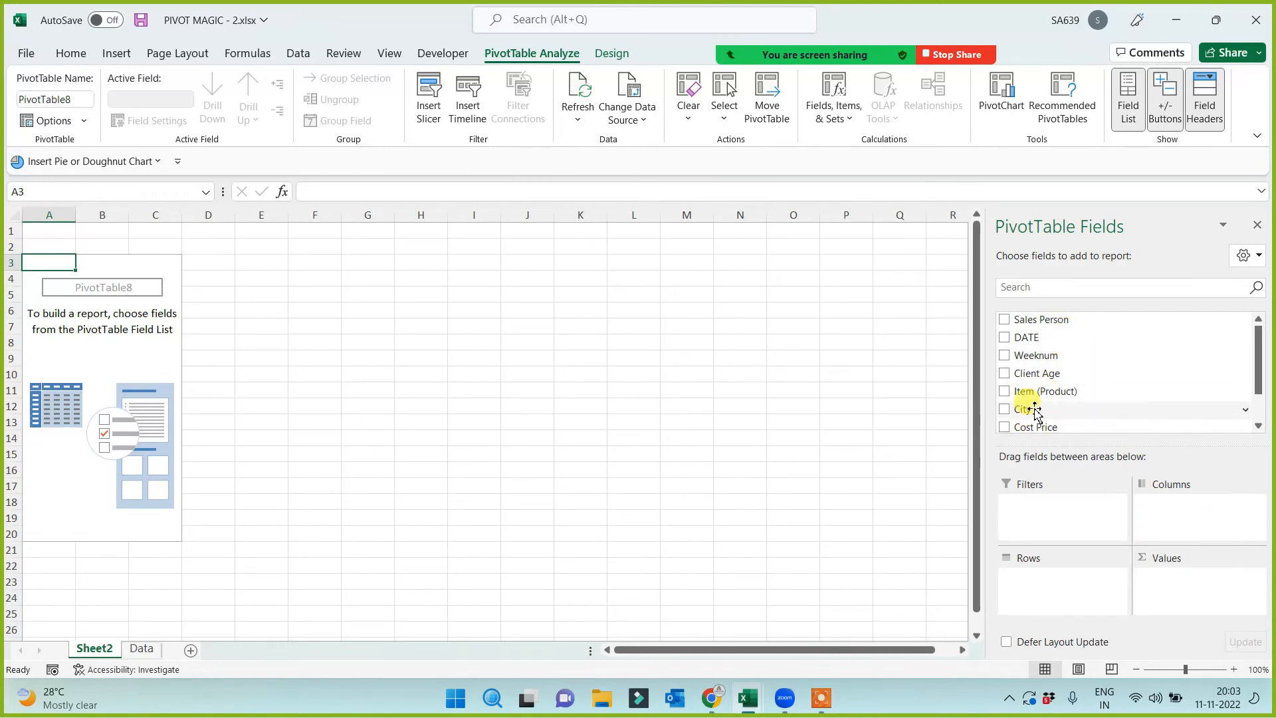
Build the pivot table with City as rows, Sales Person as report filter and Sales as values
drag(1036, 410, 1029, 590)
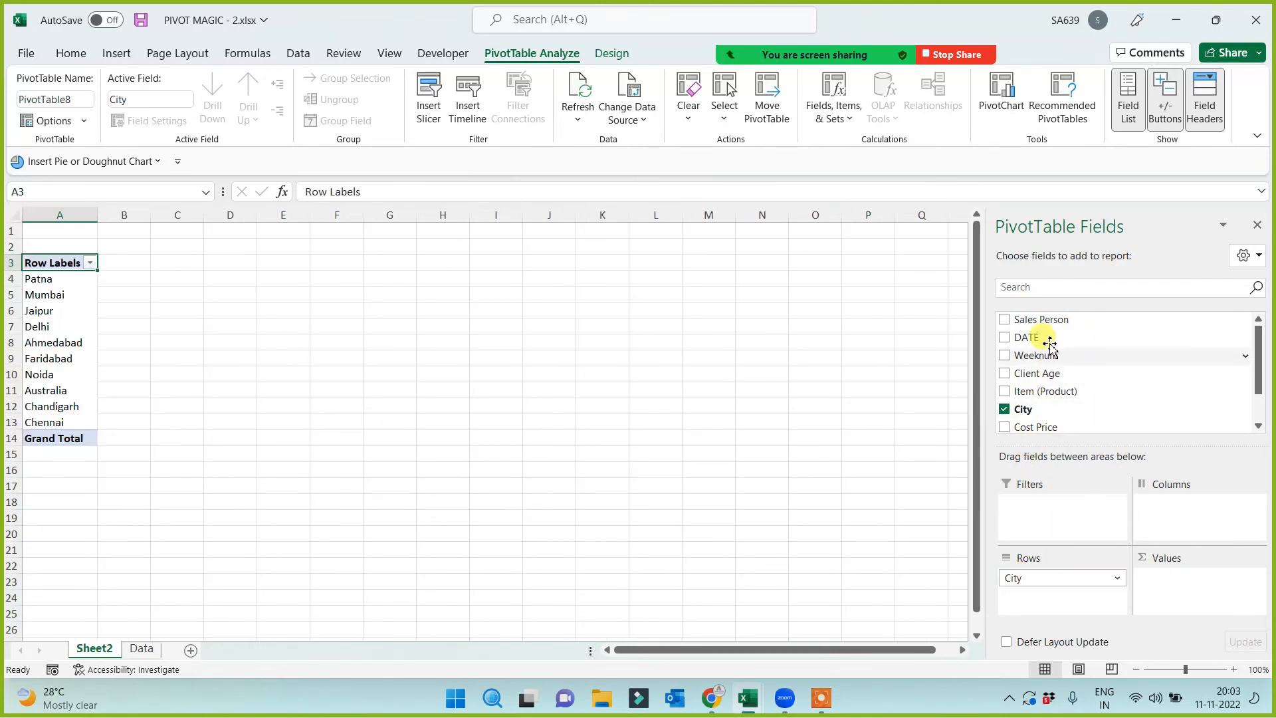
drag(1047, 321, 1047, 512)
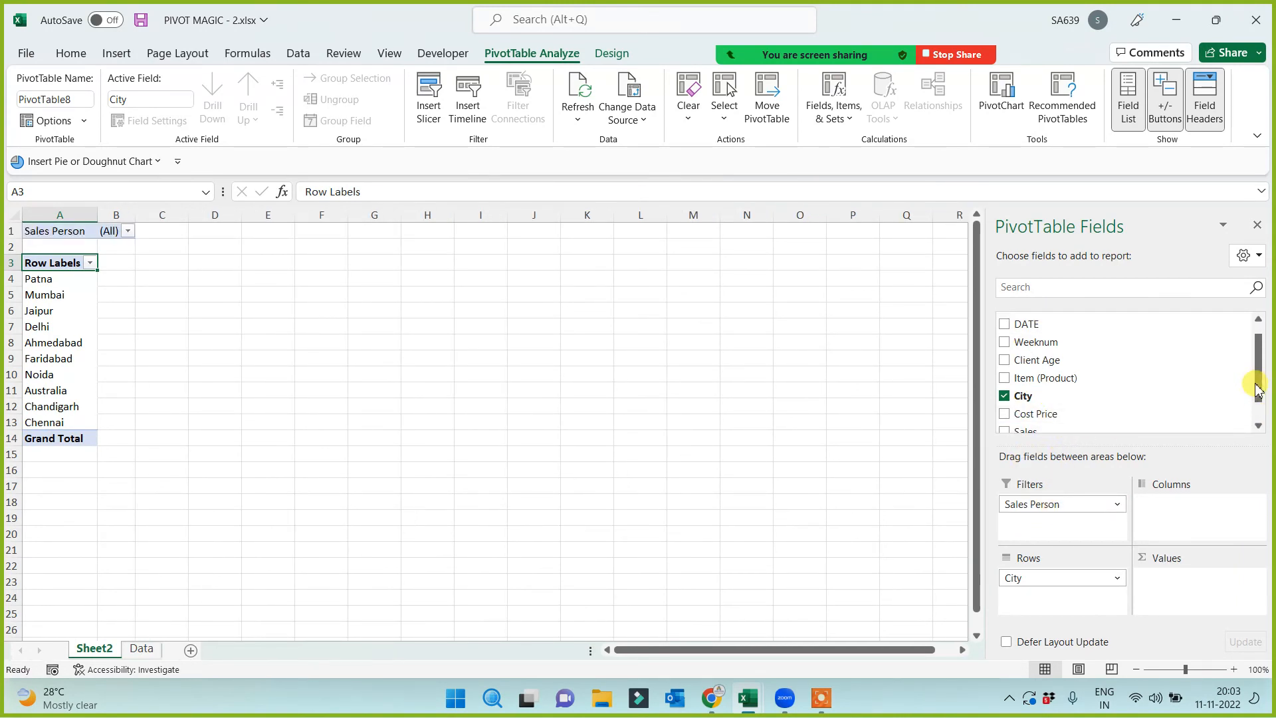
scroll(1258, 389, down, 2)
drag(1099, 407, 1173, 578)
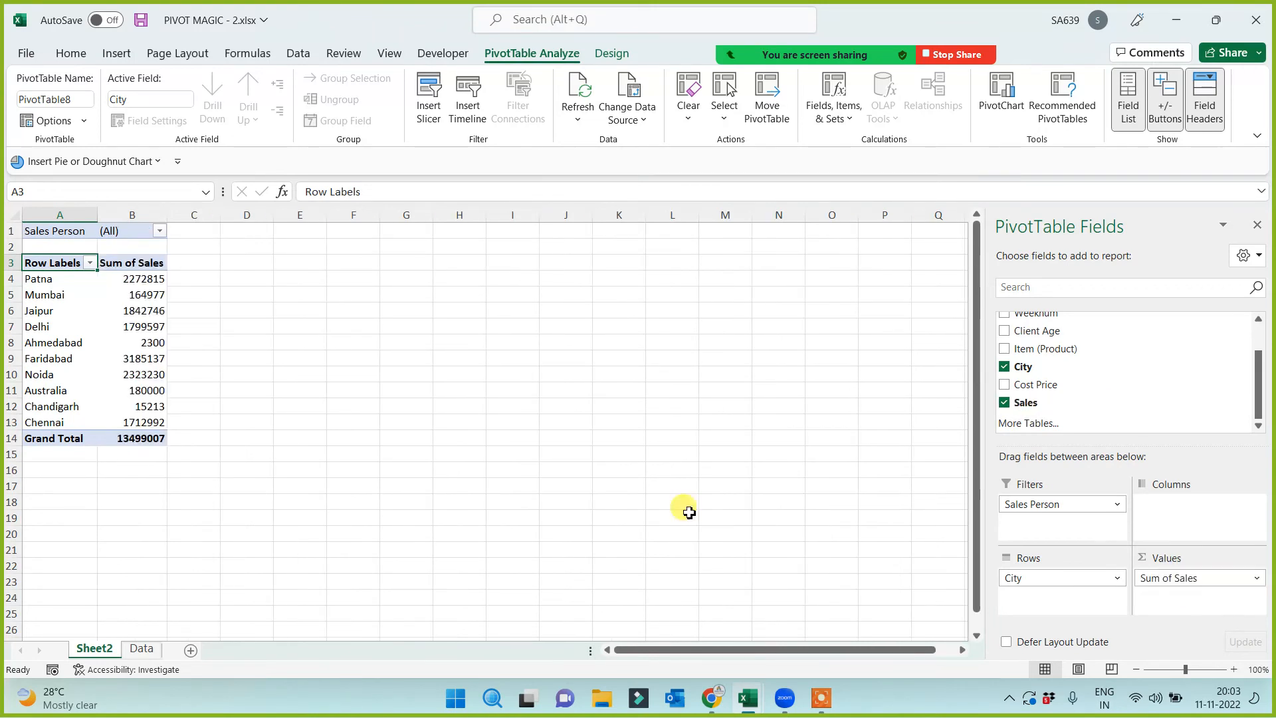
Filter the pivot table's Sales Person report filter to the first salesperson in the list
ctrl+scroll(293, 498, up, 3)
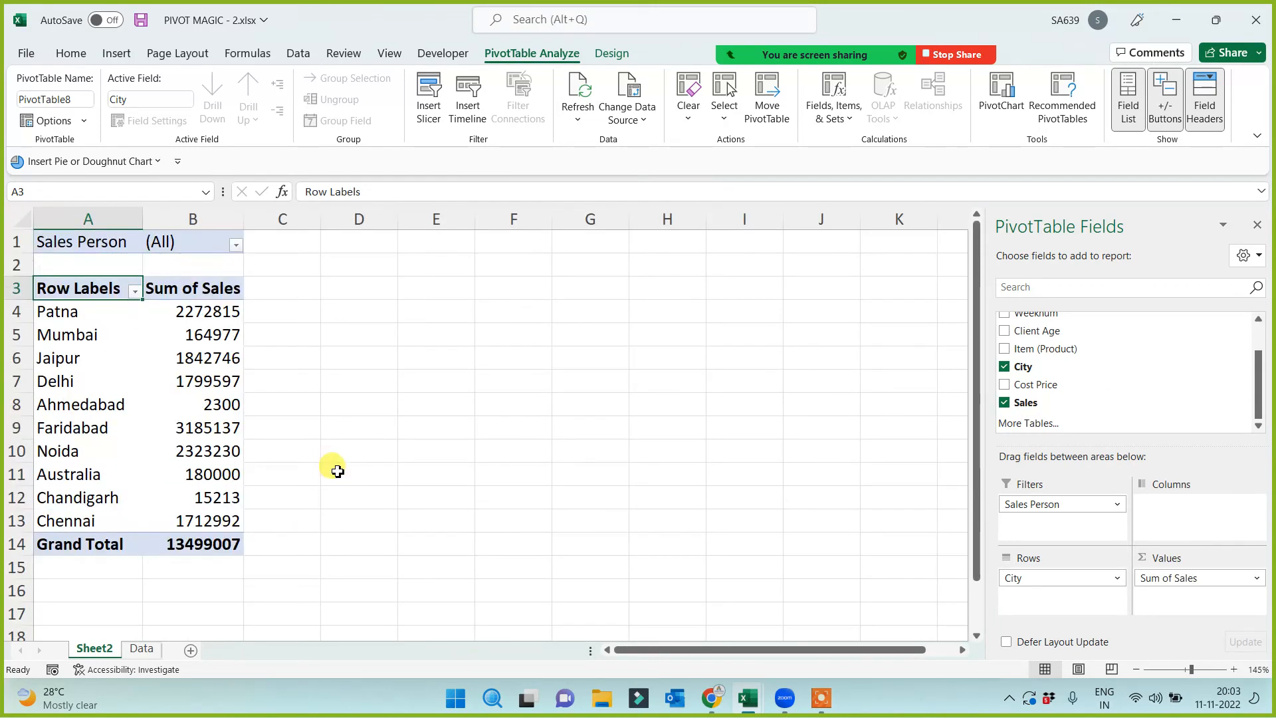
ctrl+scroll(337, 470, up, 1)
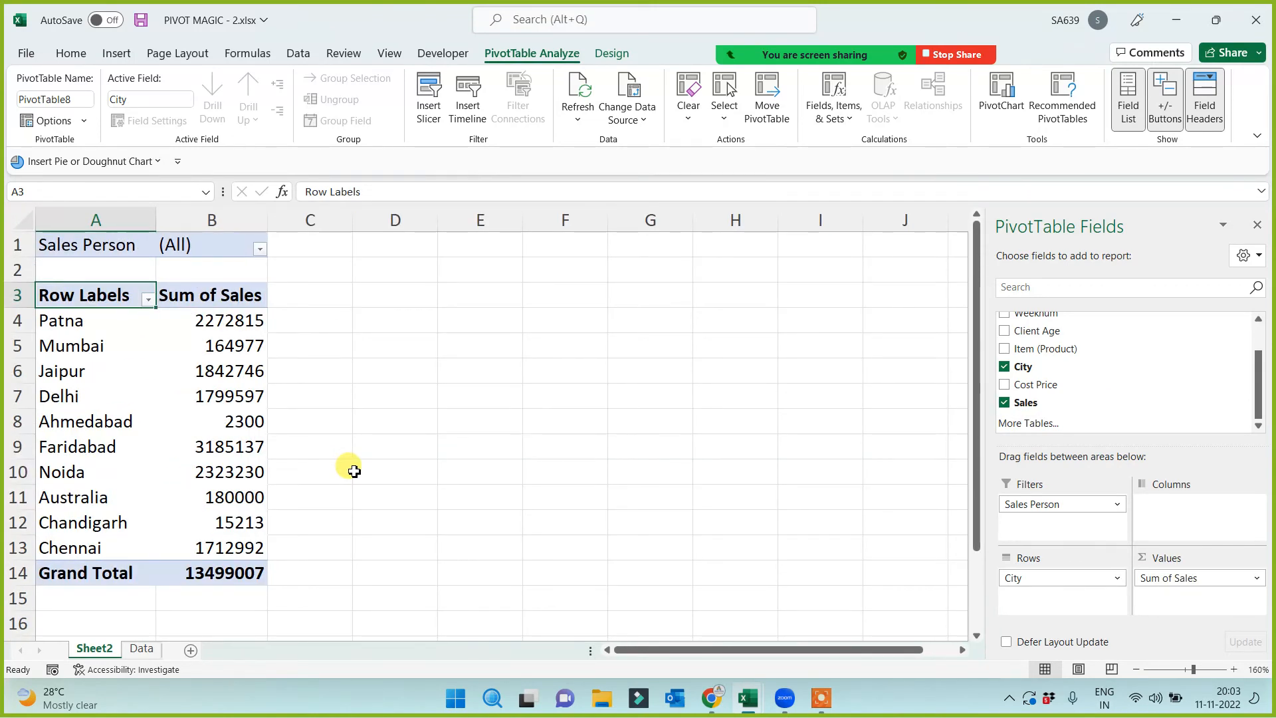
click(261, 251)
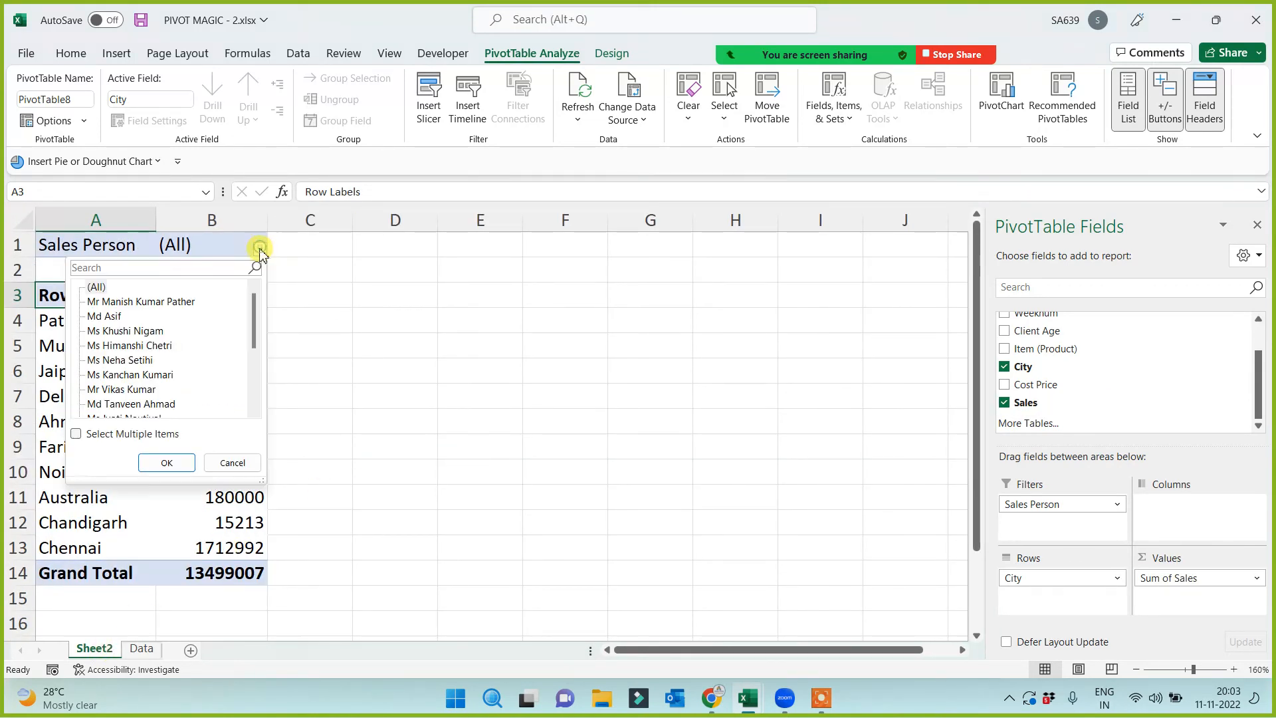
click(182, 463)
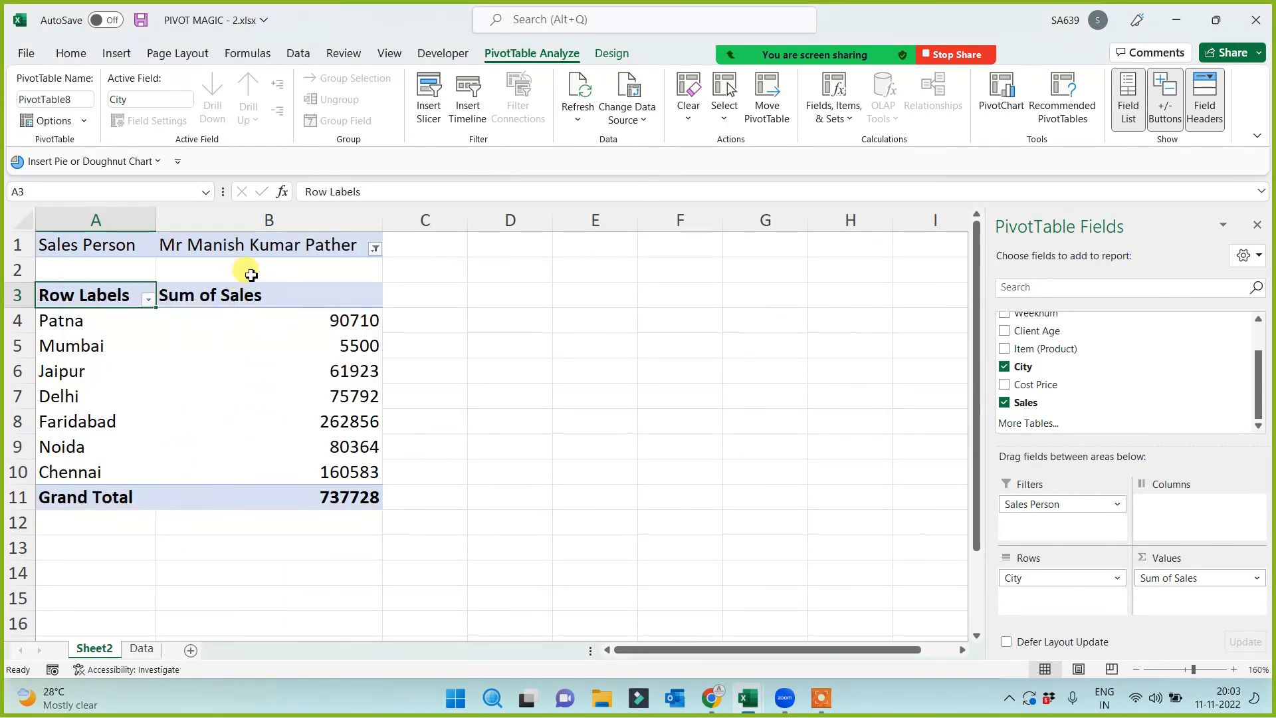
Copy the salesperson's name from filter cell B1 and rename the pivot table sheet with it
click(256, 248)
drag(447, 189, 223, 174)
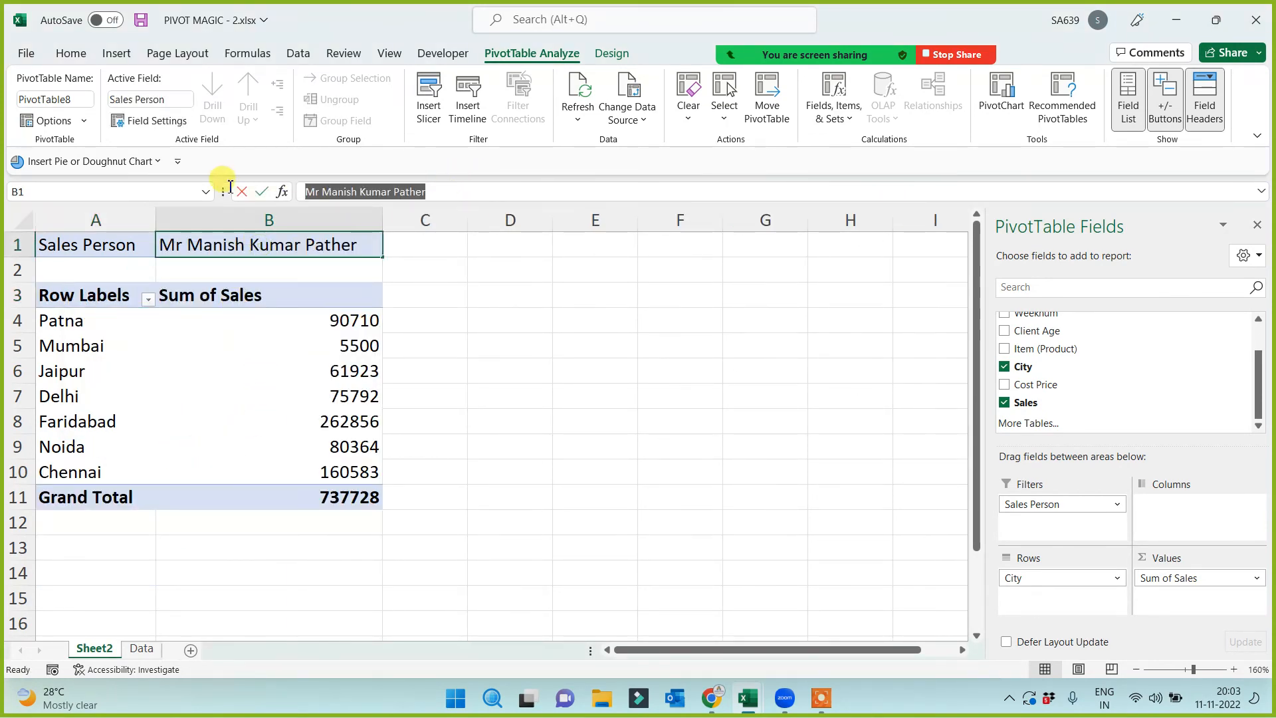
key(ctrl+c)
key(Escape)
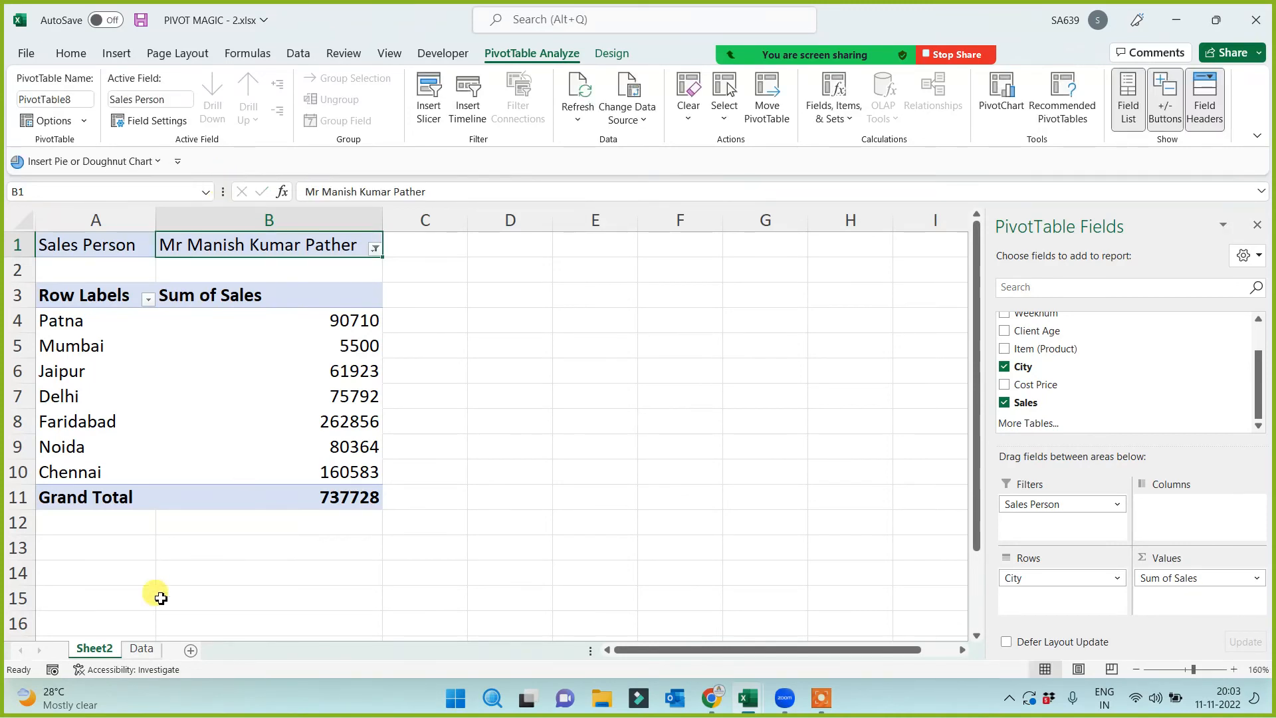
double_click(94, 648)
key(ctrl+v)
key(Return)
click(288, 571)
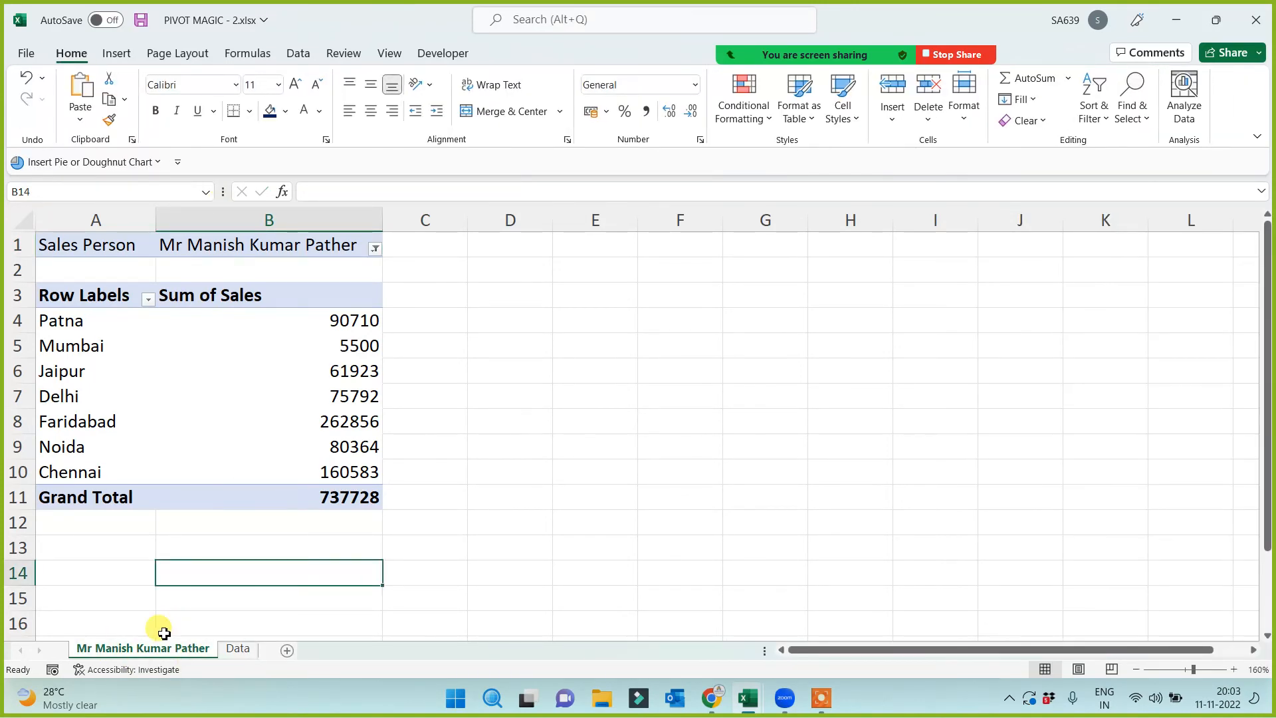
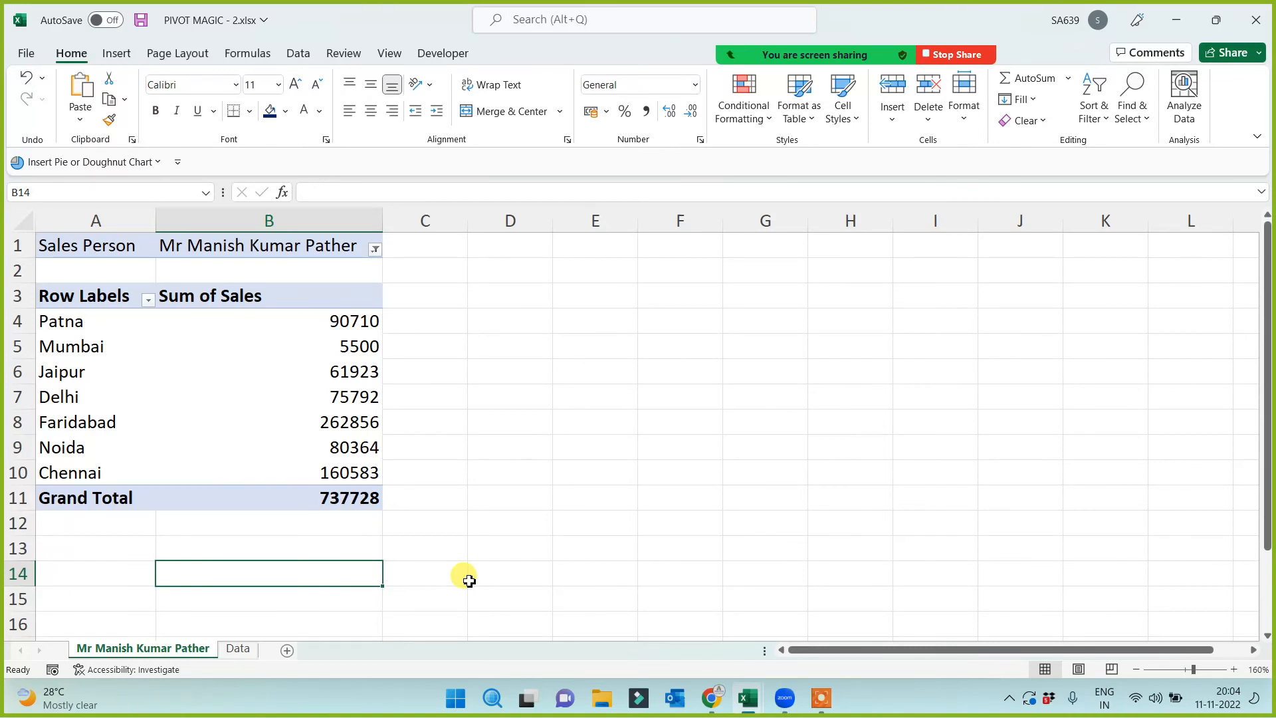
Delete the worksheet named after the first salesperson, leaving the Data sheet
right_click(181, 653)
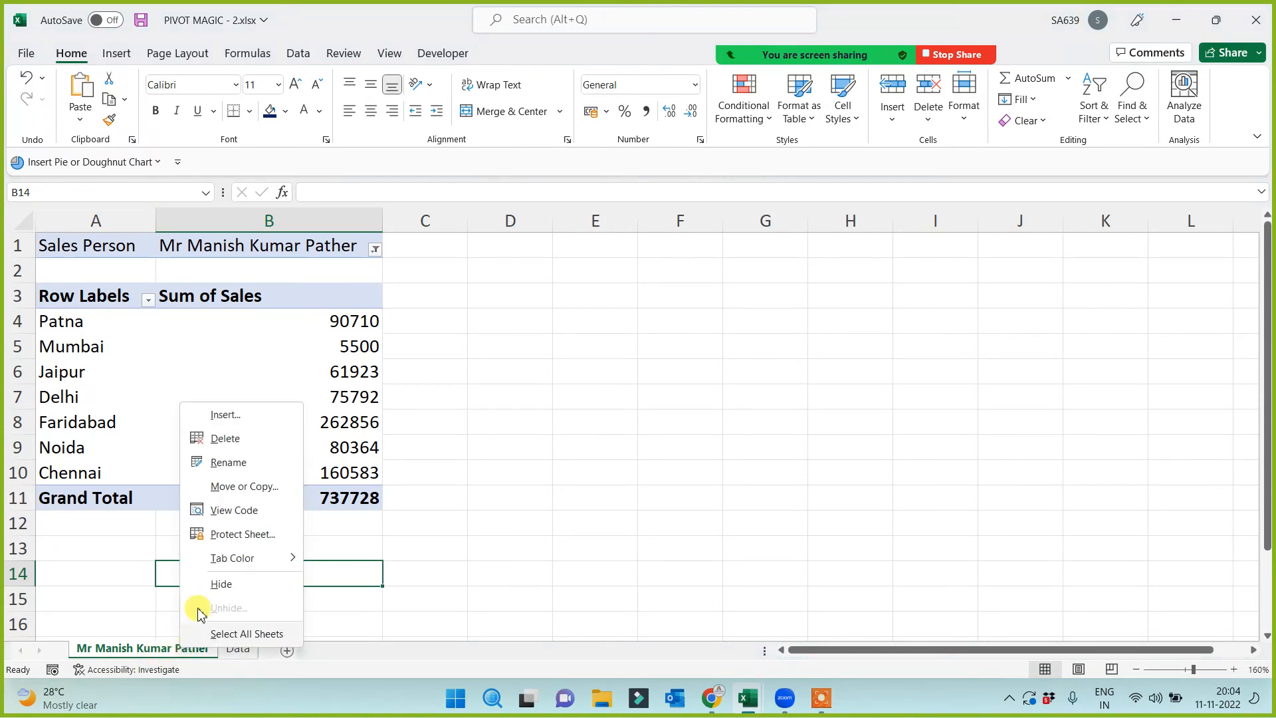
click(226, 438)
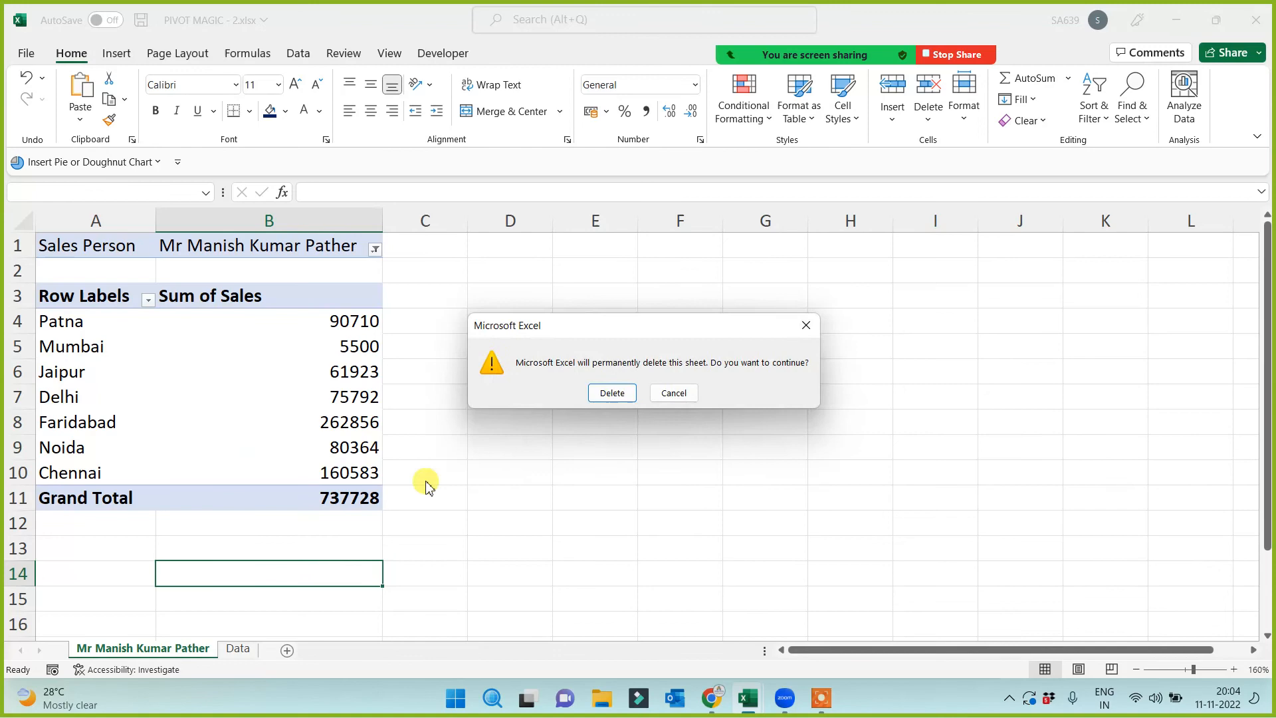
click(612, 393)
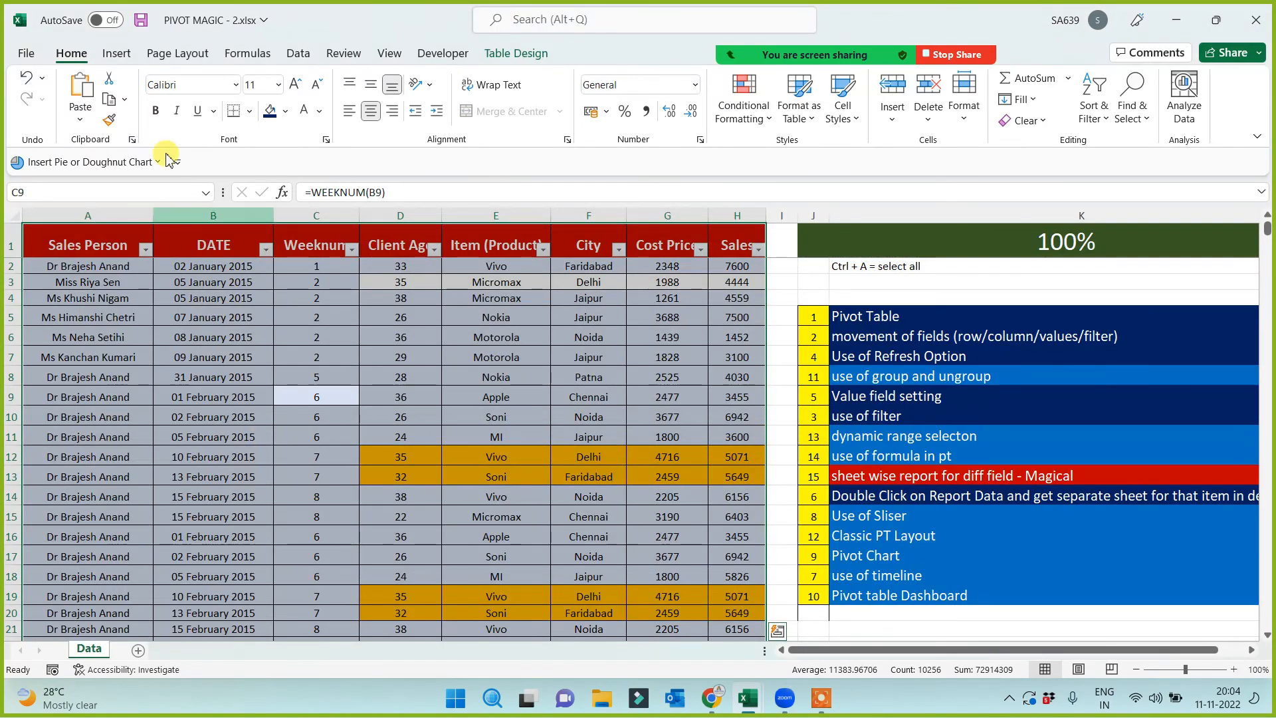
Insert a new pivot table based on the selected Data sheet table on a new worksheet
click(116, 53)
click(27, 108)
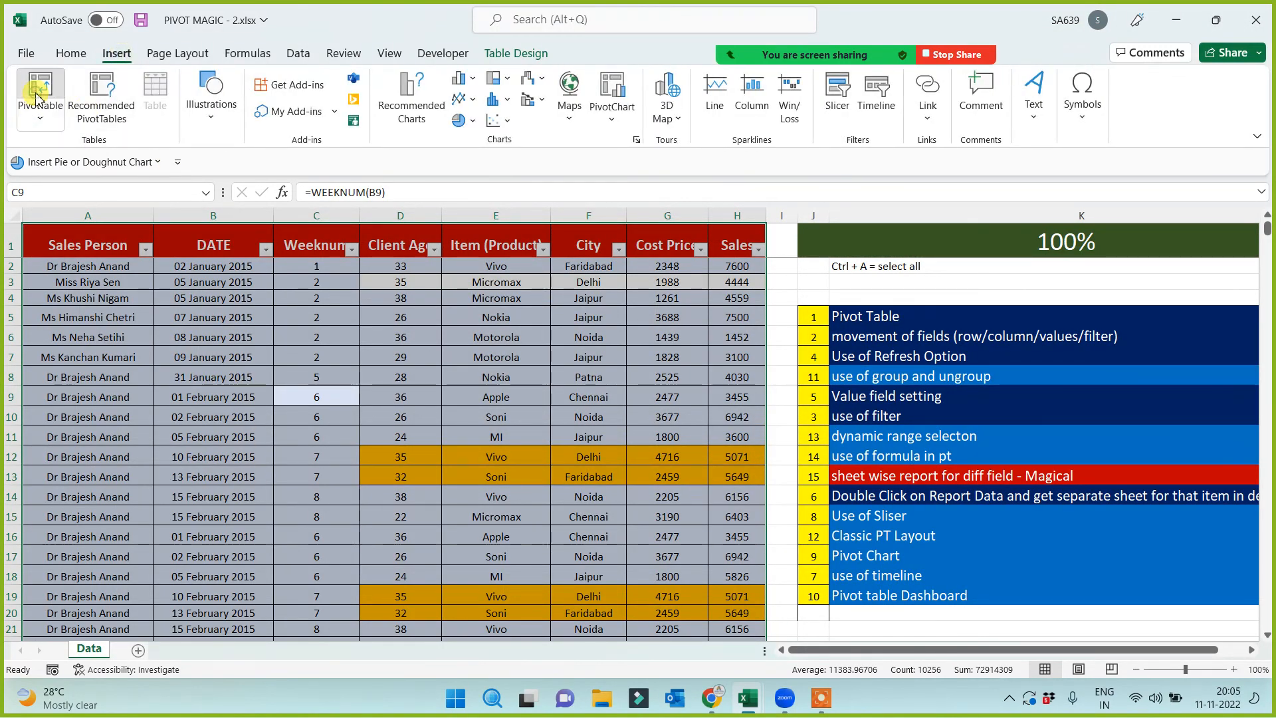
click(539, 546)
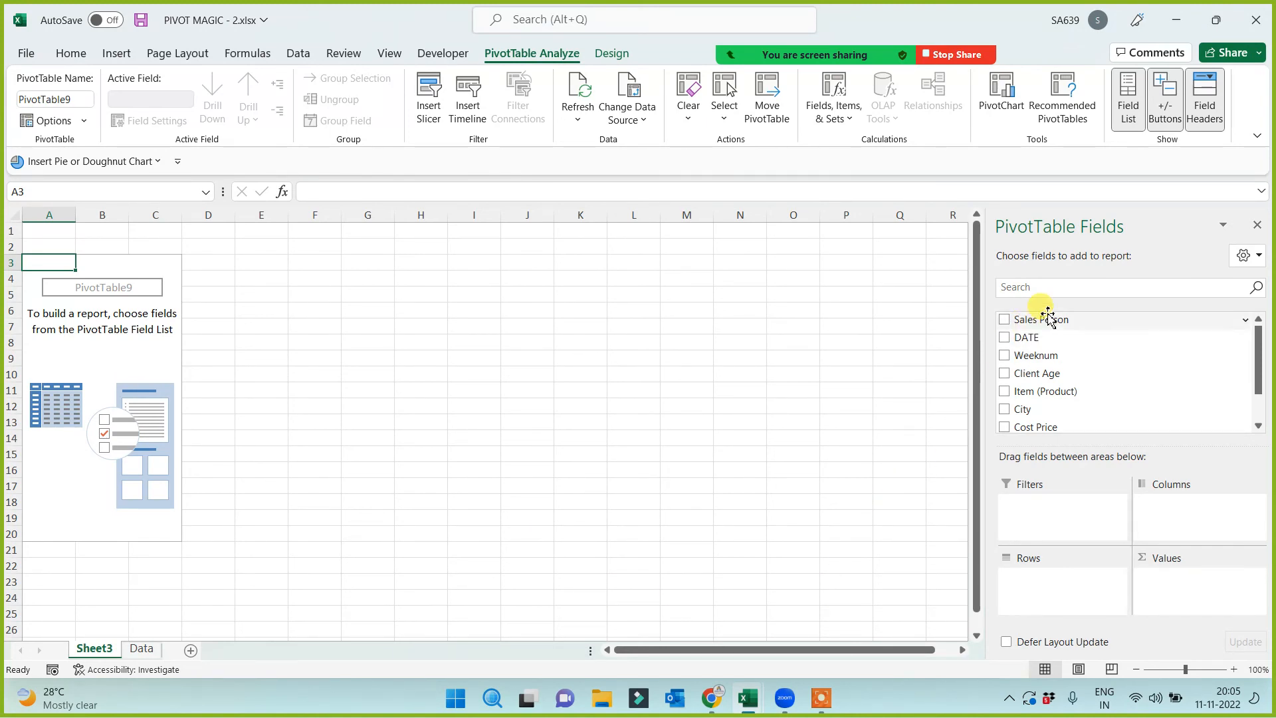
Lay out the new pivot table with Sales Person as report filter, City as rows and Sales as values
drag(1048, 317, 1043, 513)
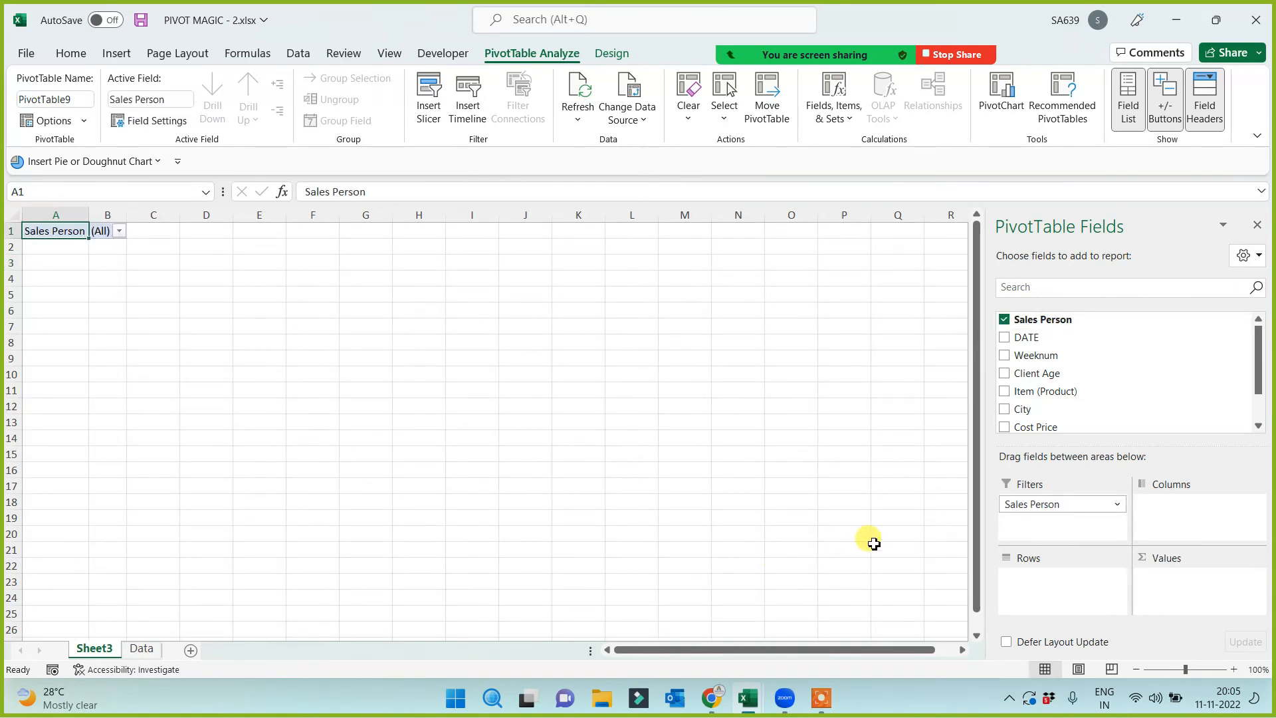
drag(1042, 410, 1039, 578)
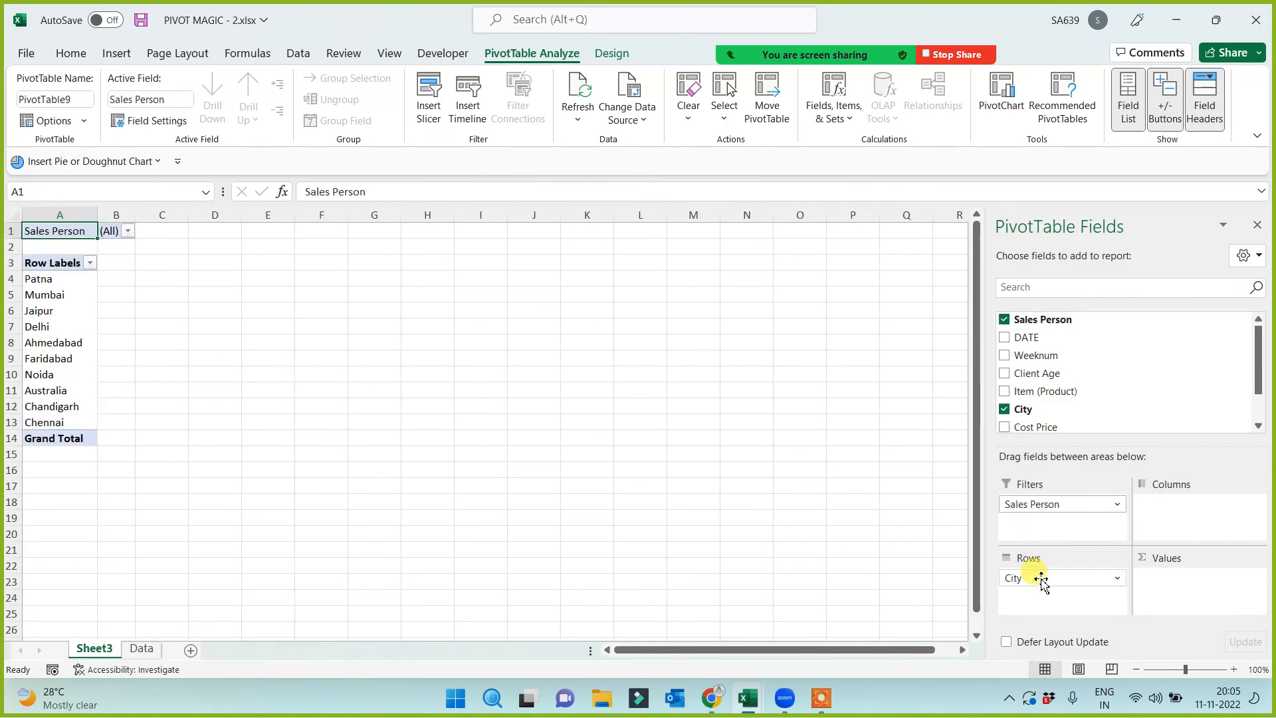
drag(1258, 365, 1261, 409)
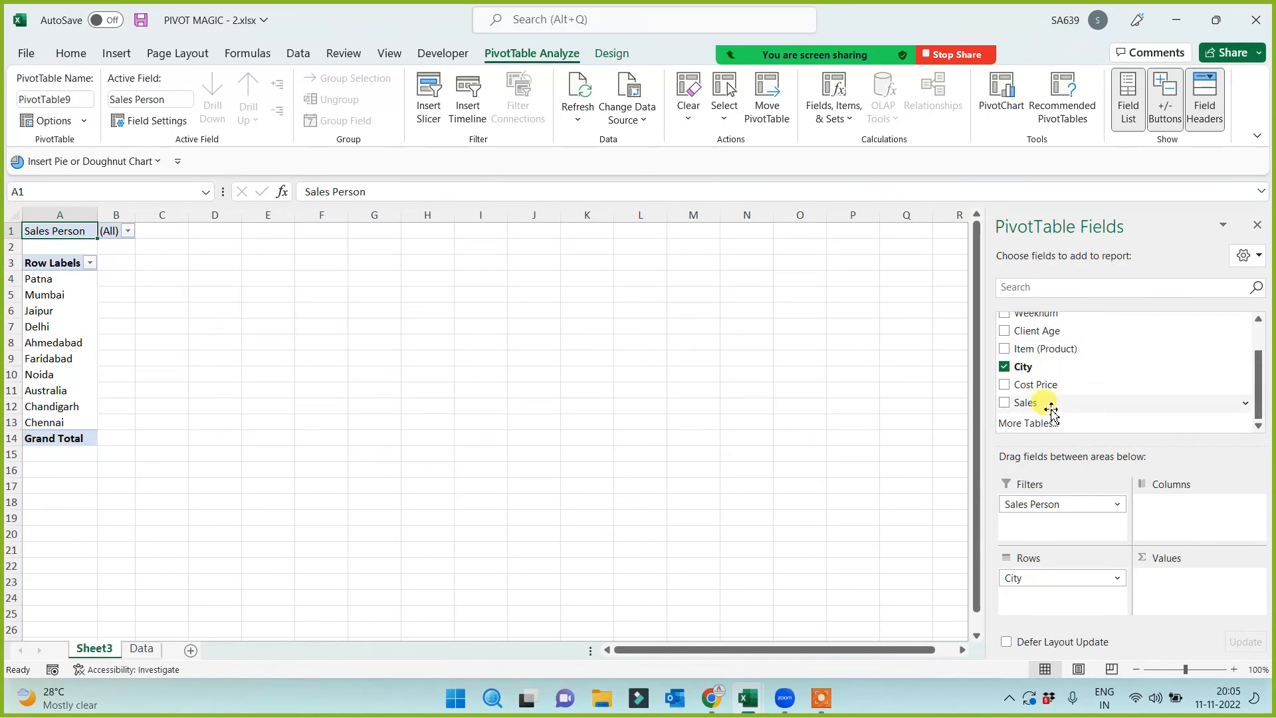
drag(1044, 403, 1153, 582)
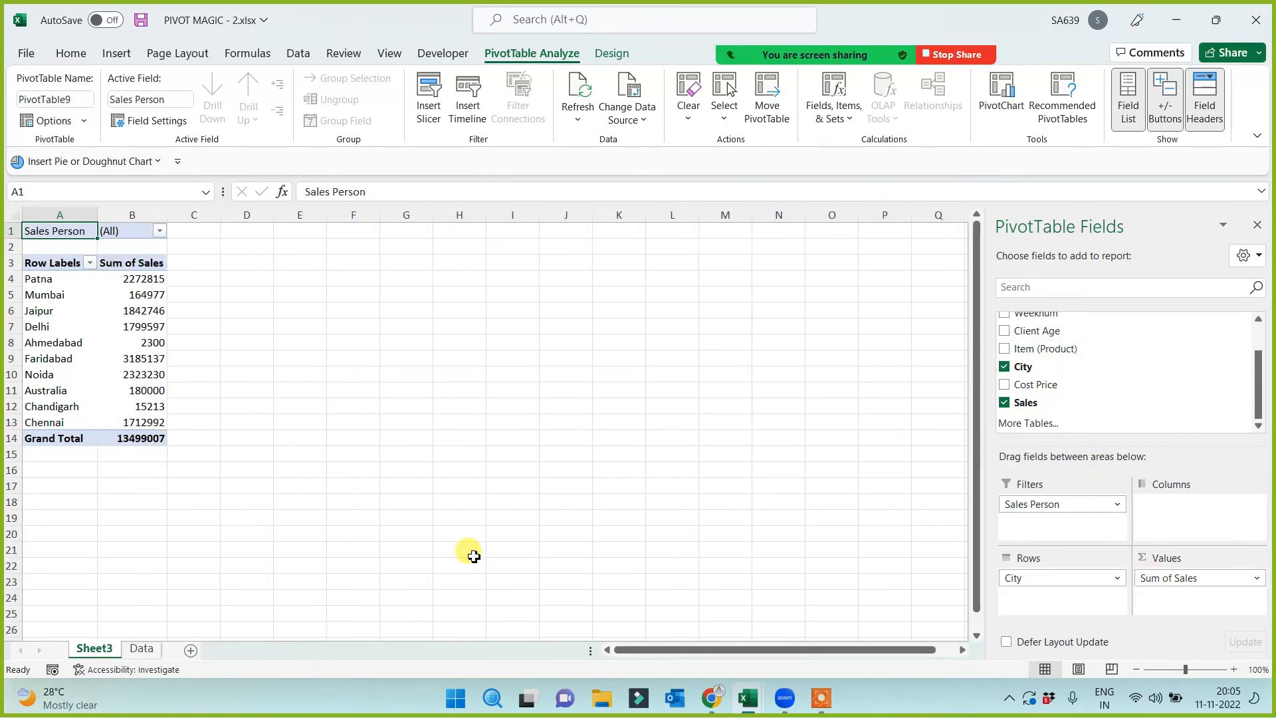
scroll(419, 521, up, 6)
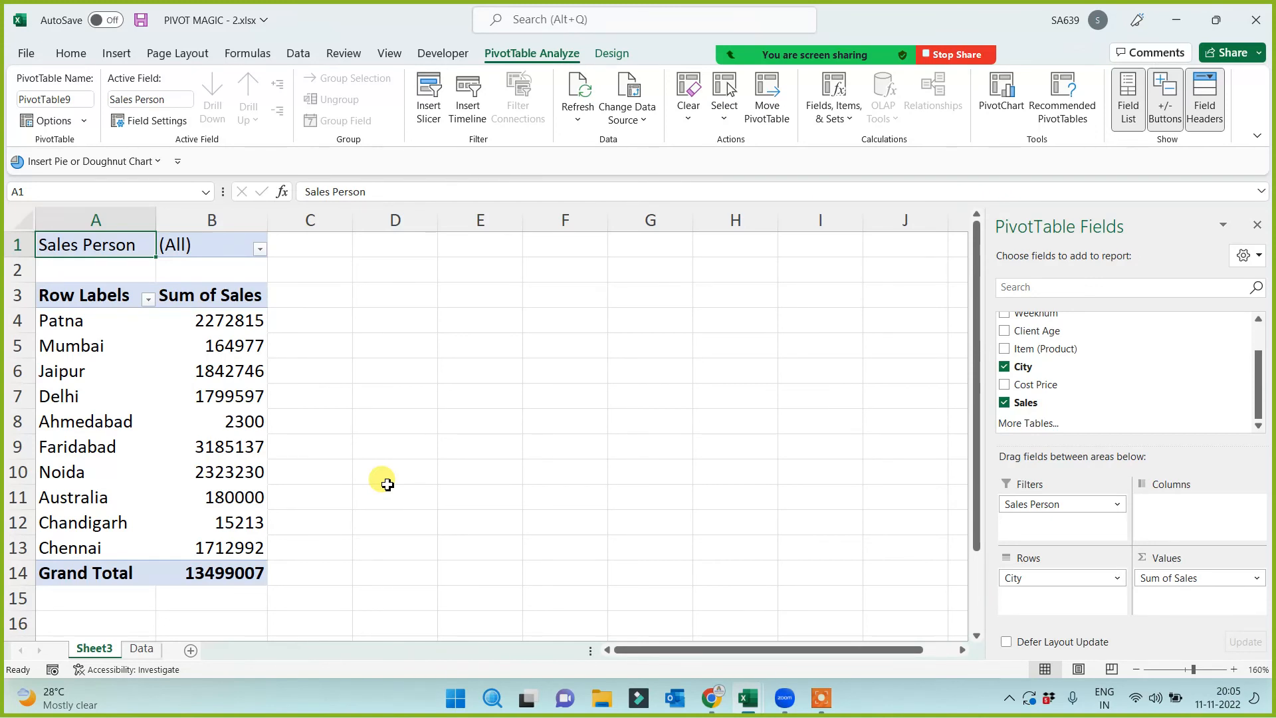
Generate a separate report sheet for each salesperson with Show Report Filter Pages for the Sales Person field
click(222, 398)
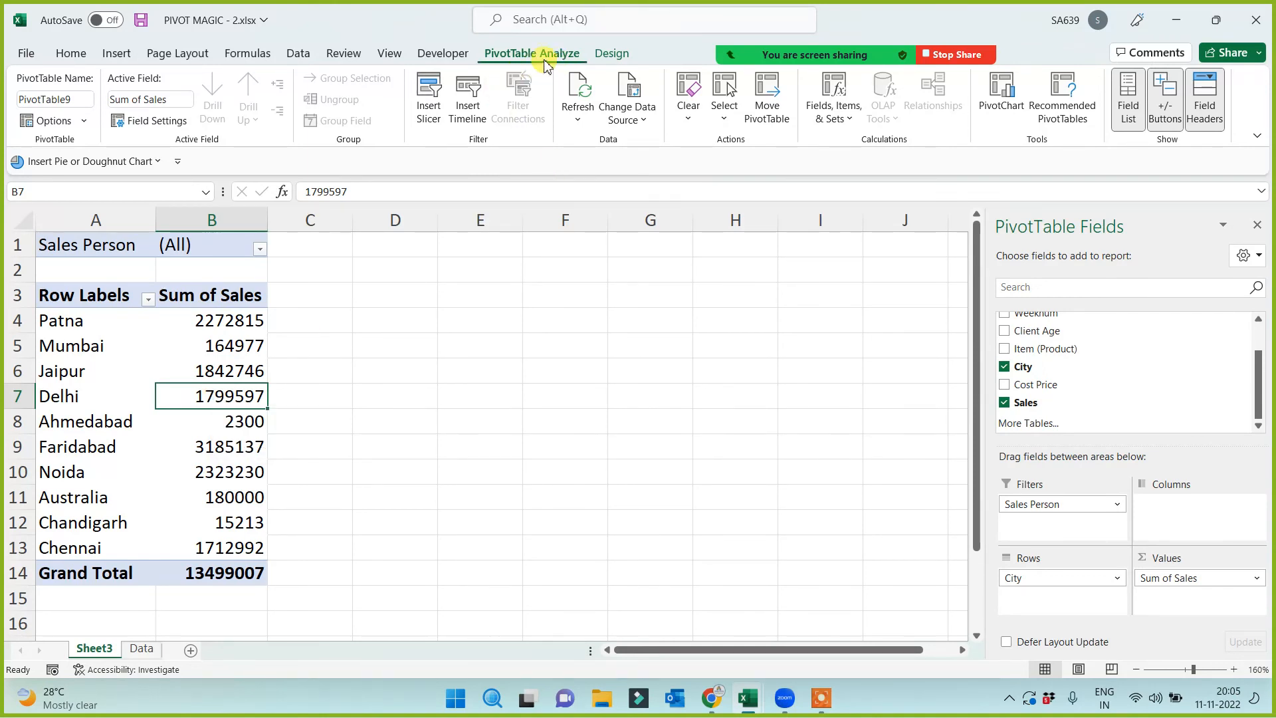
click(440, 402)
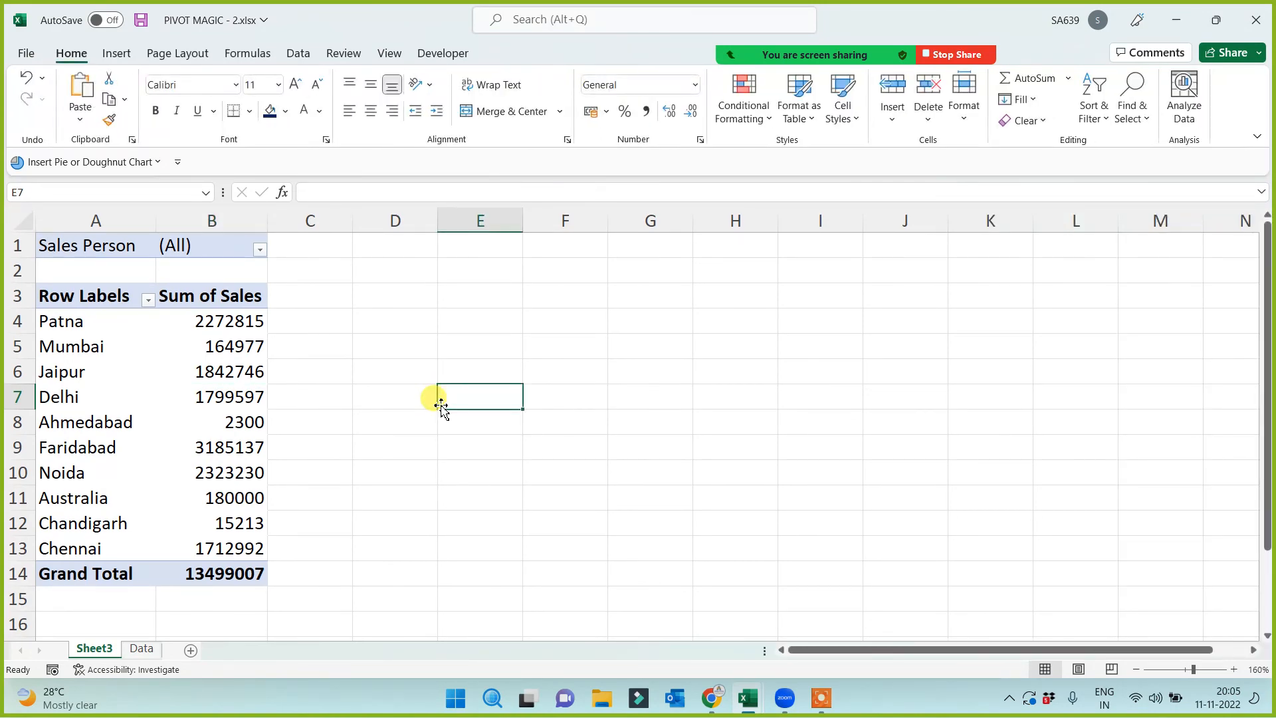
click(220, 425)
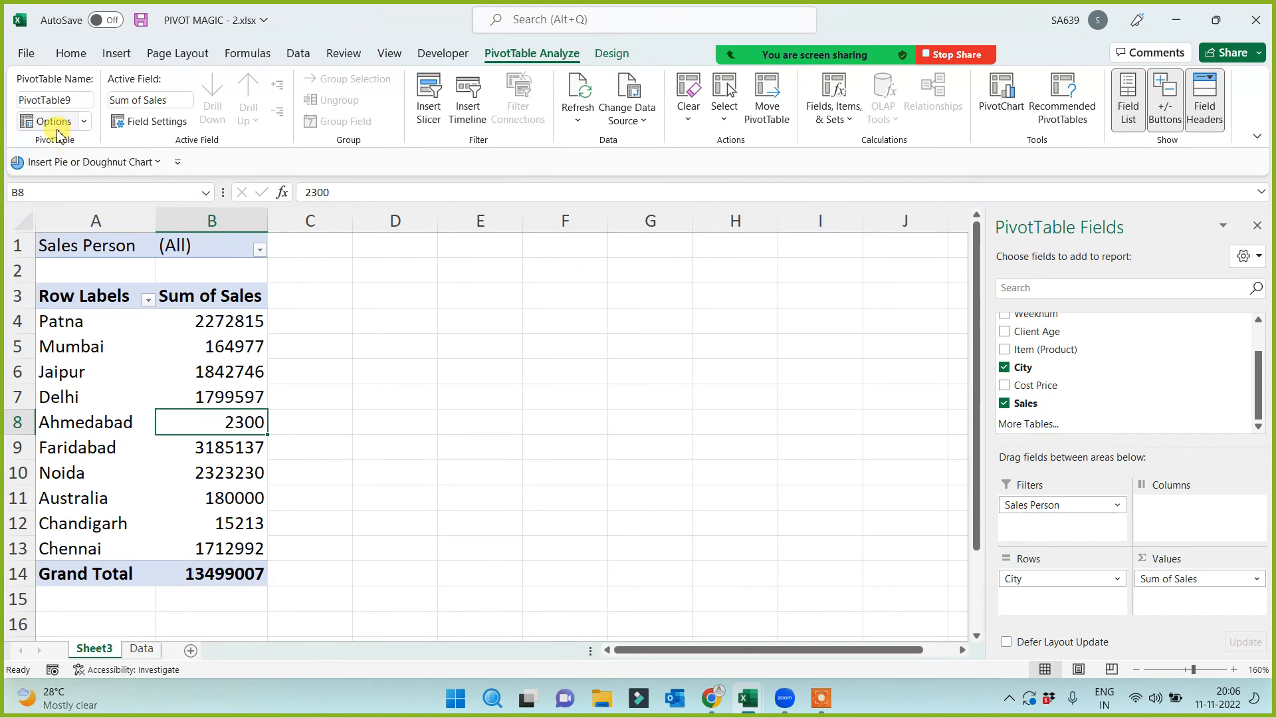
click(85, 124)
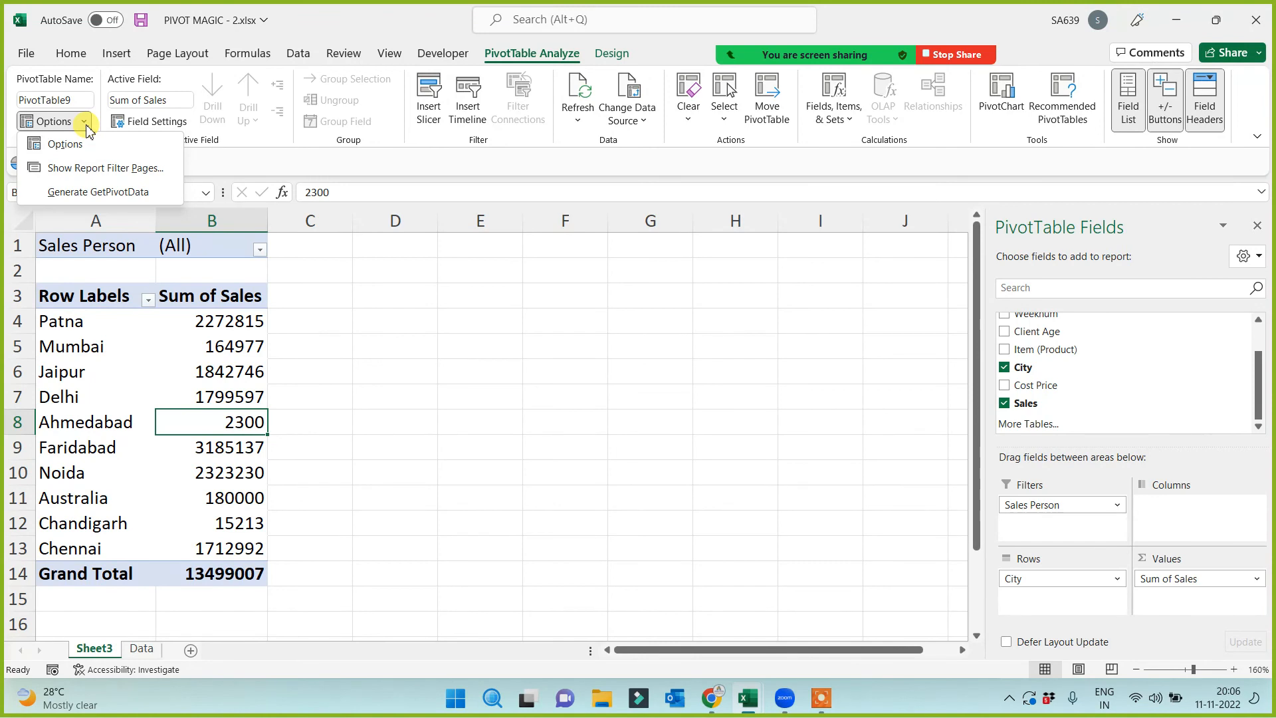
click(97, 171)
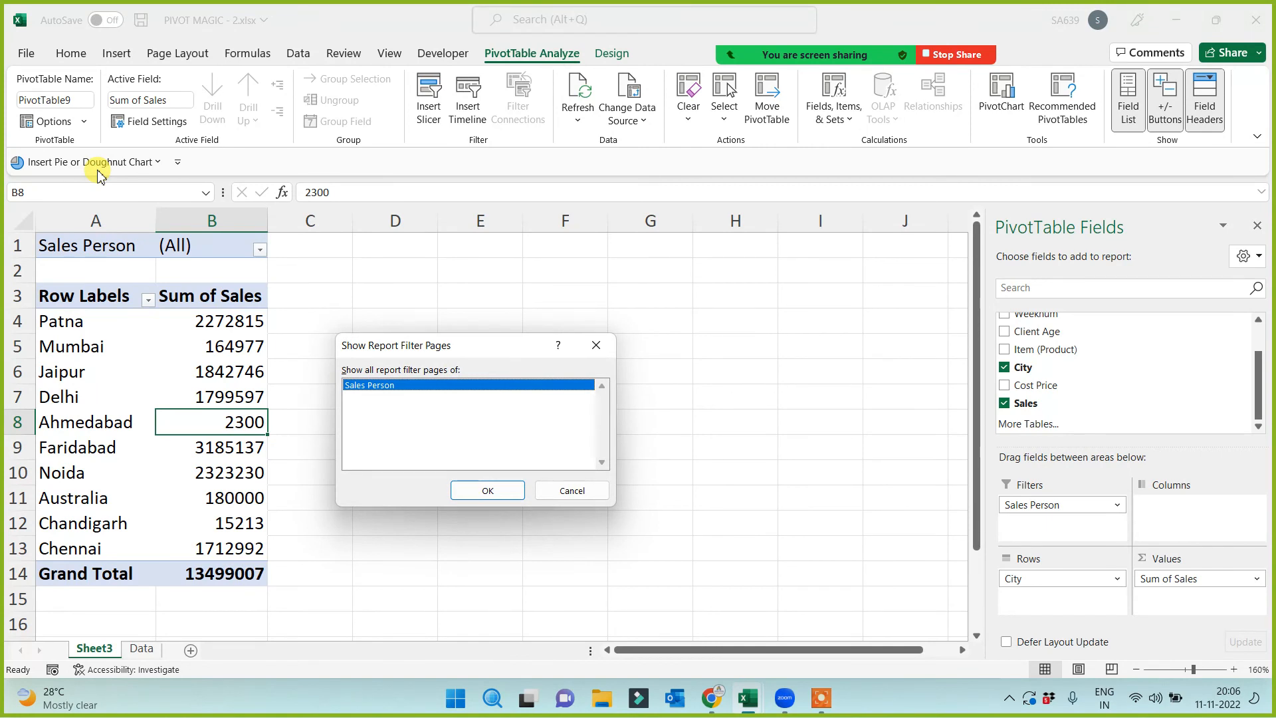
click(491, 491)
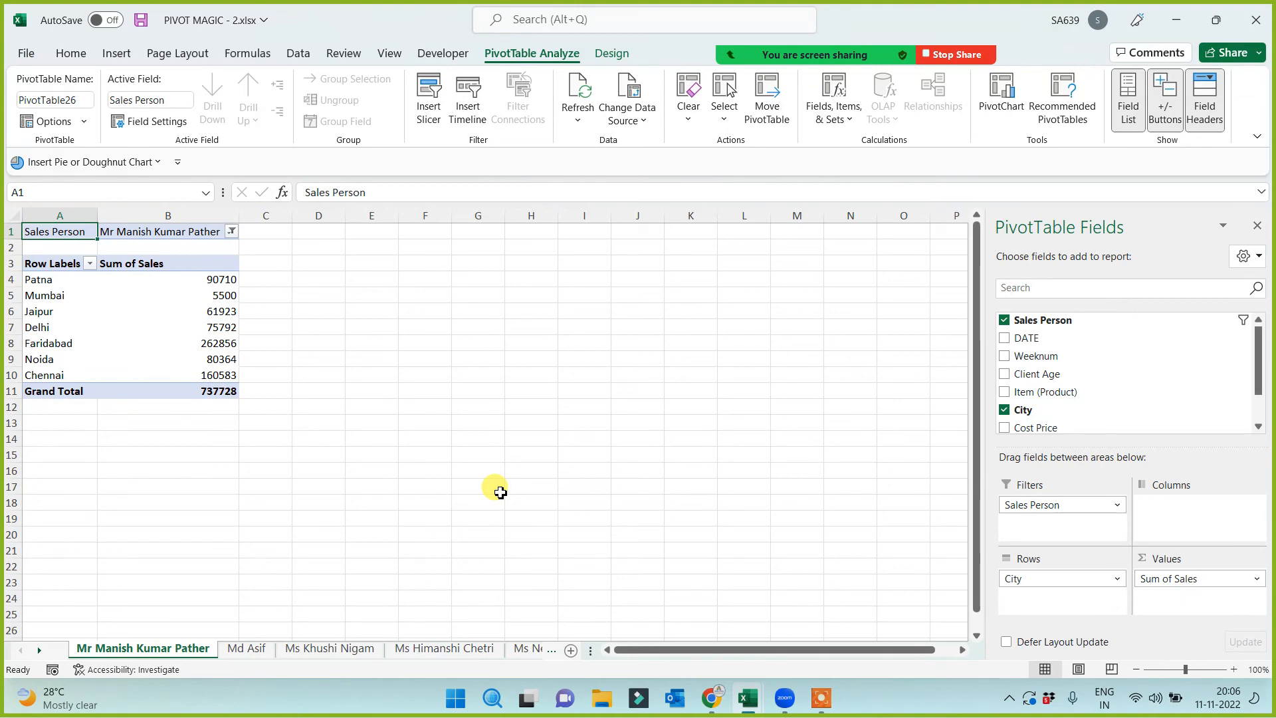
Go through the generated salesperson sheets one after another and examine each one's city-wise sales report
click(336, 455)
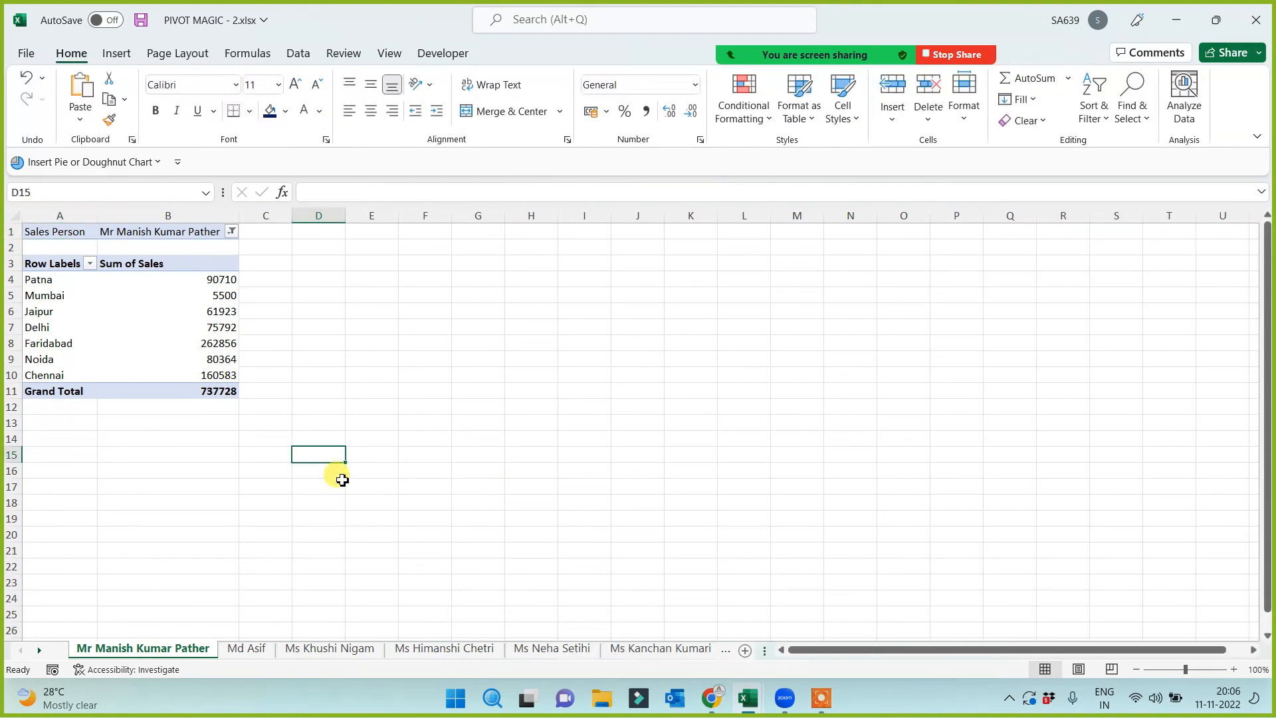
ctrl+scroll(331, 494, up, 3)
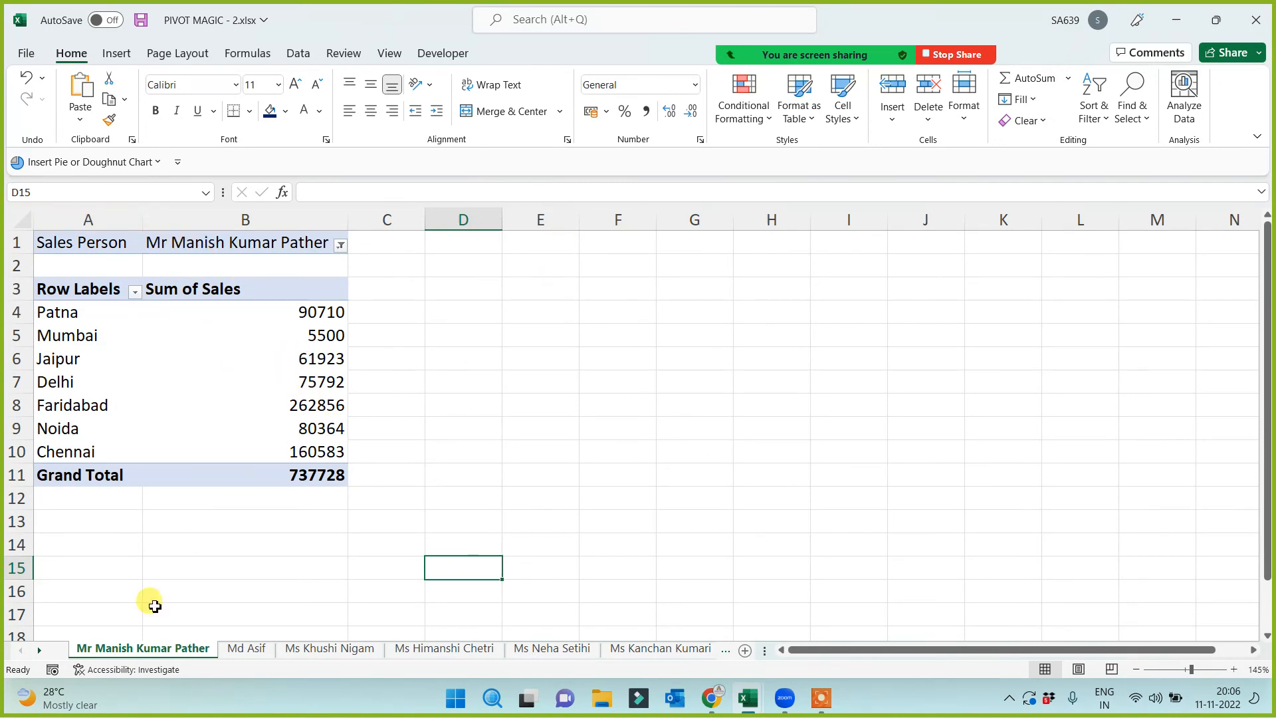
click(247, 649)
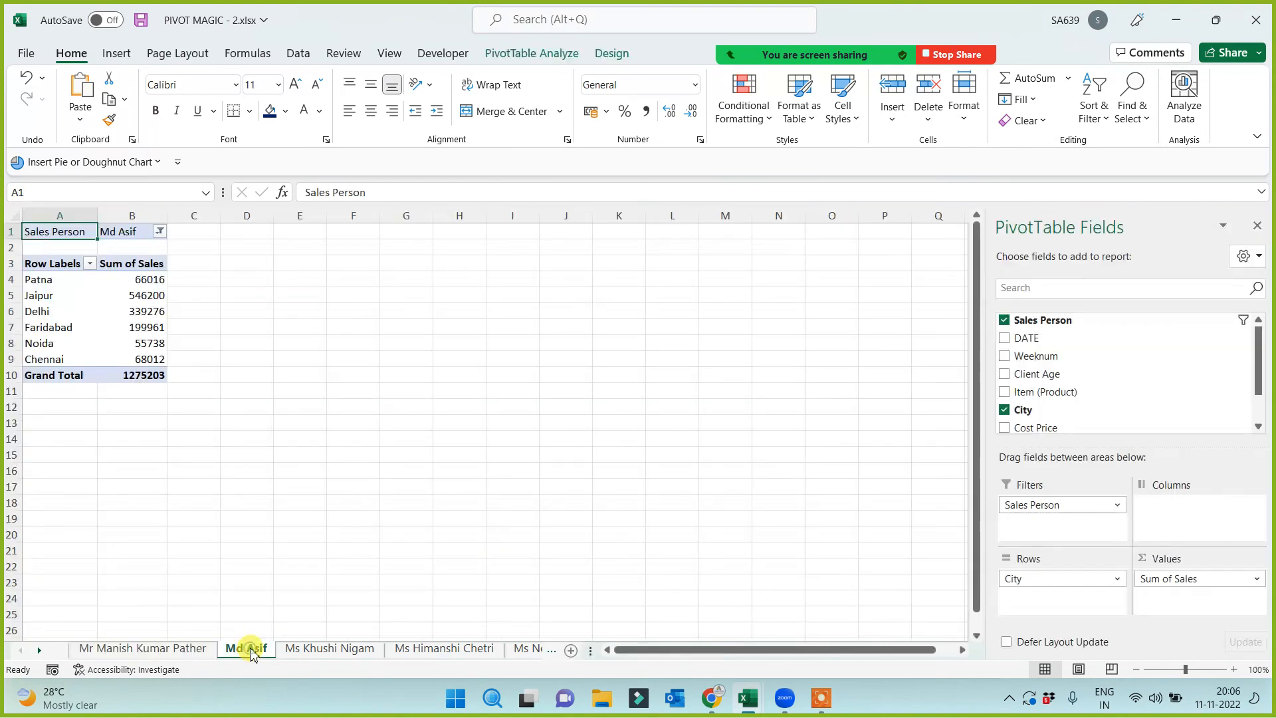
scroll(251, 521, up, 4)
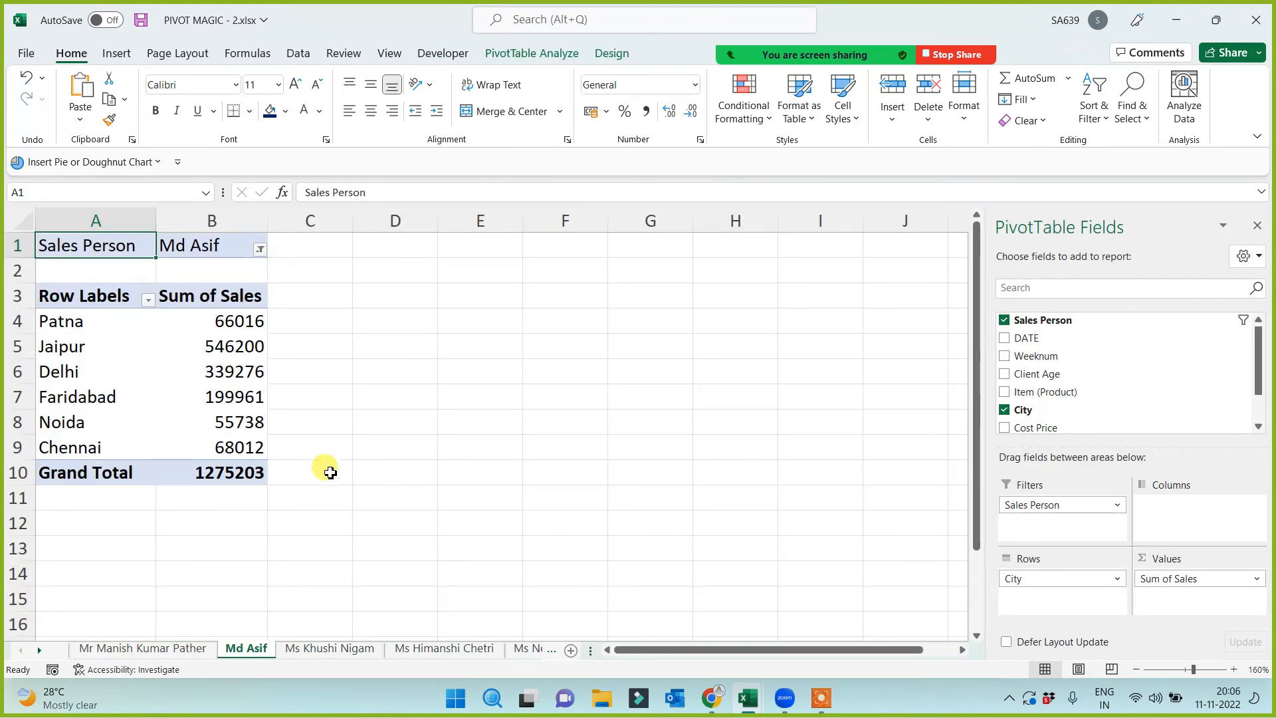
click(347, 651)
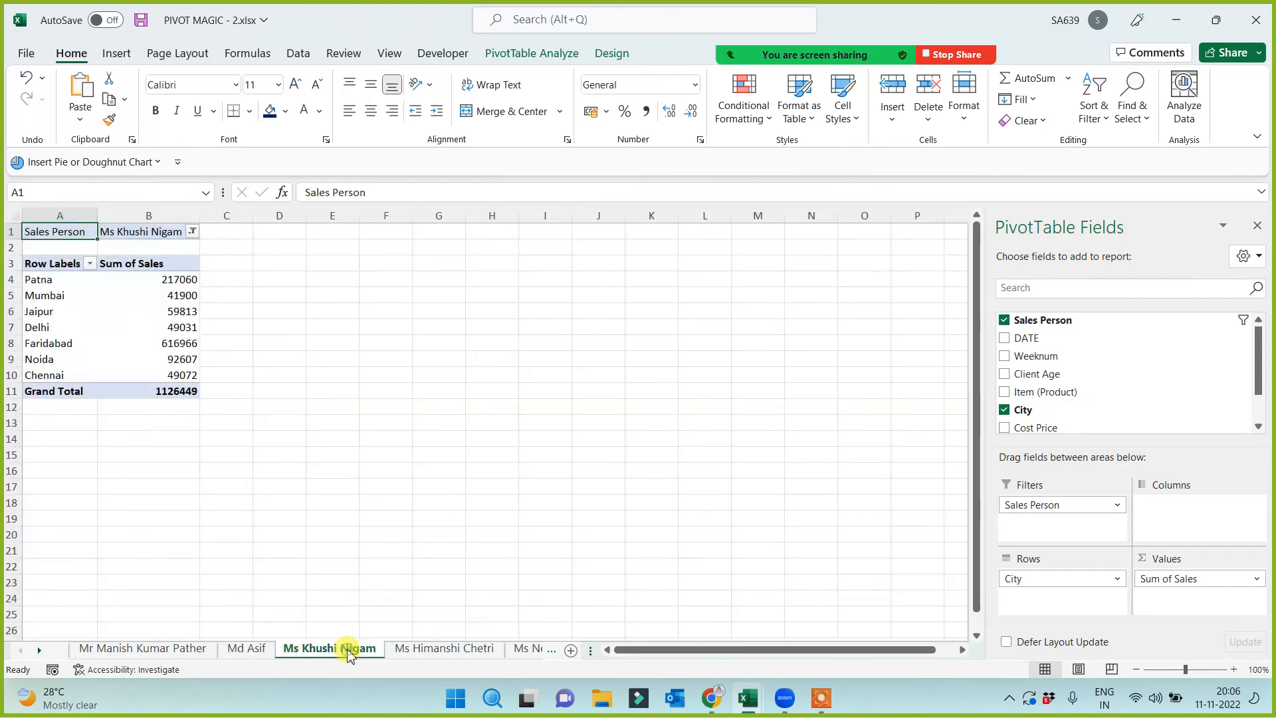
scroll(375, 503, up, 1)
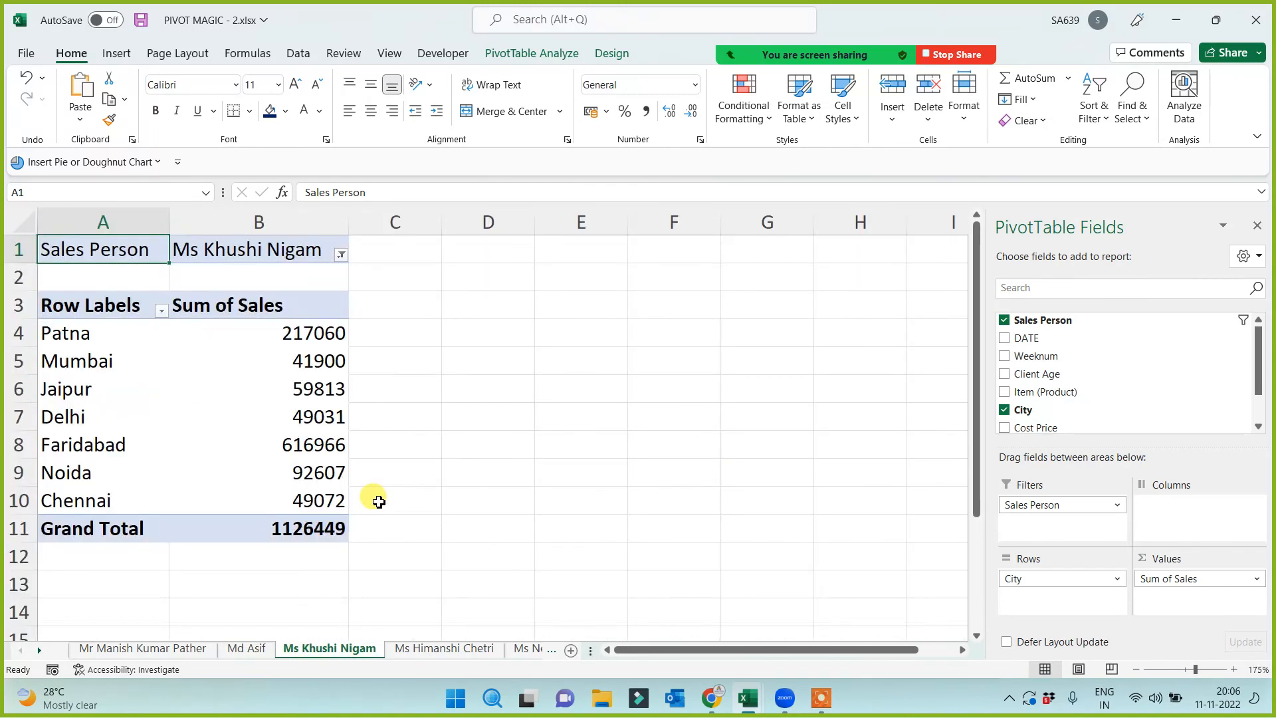
click(432, 650)
scroll(451, 565, up, 5)
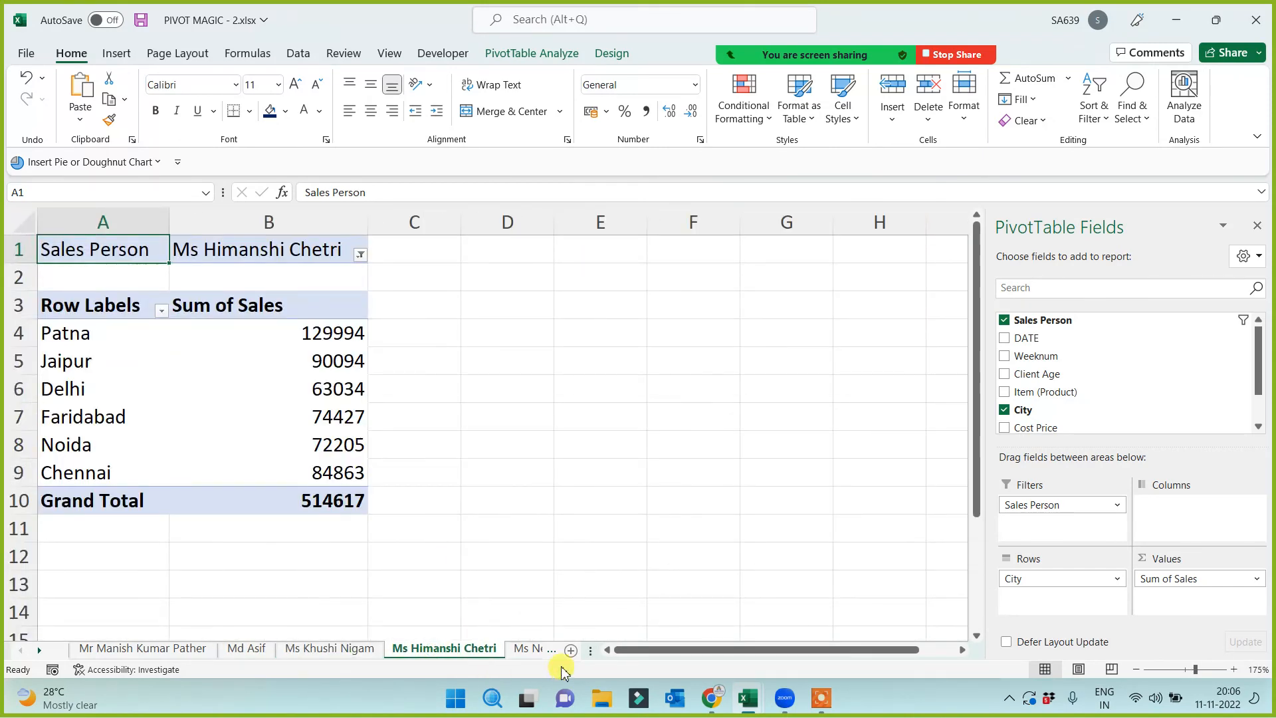
click(532, 650)
scroll(499, 573, up, 5)
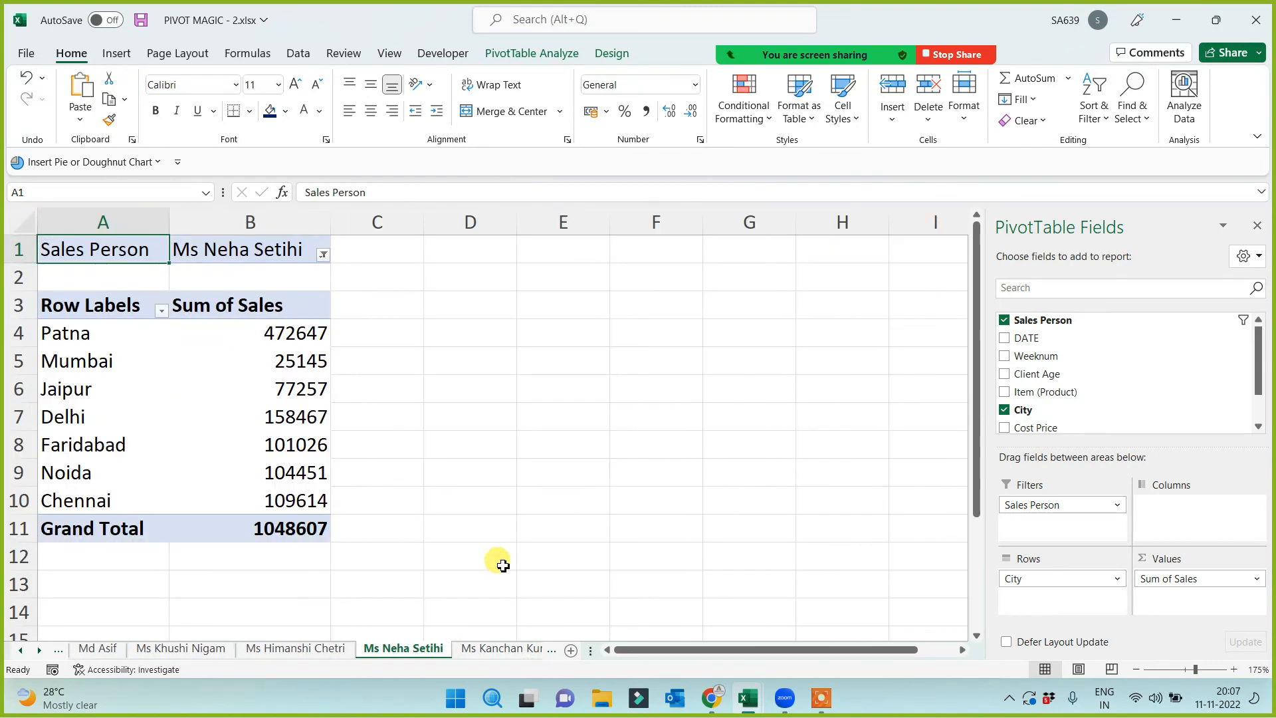
click(505, 649)
scroll(442, 518, up, 5)
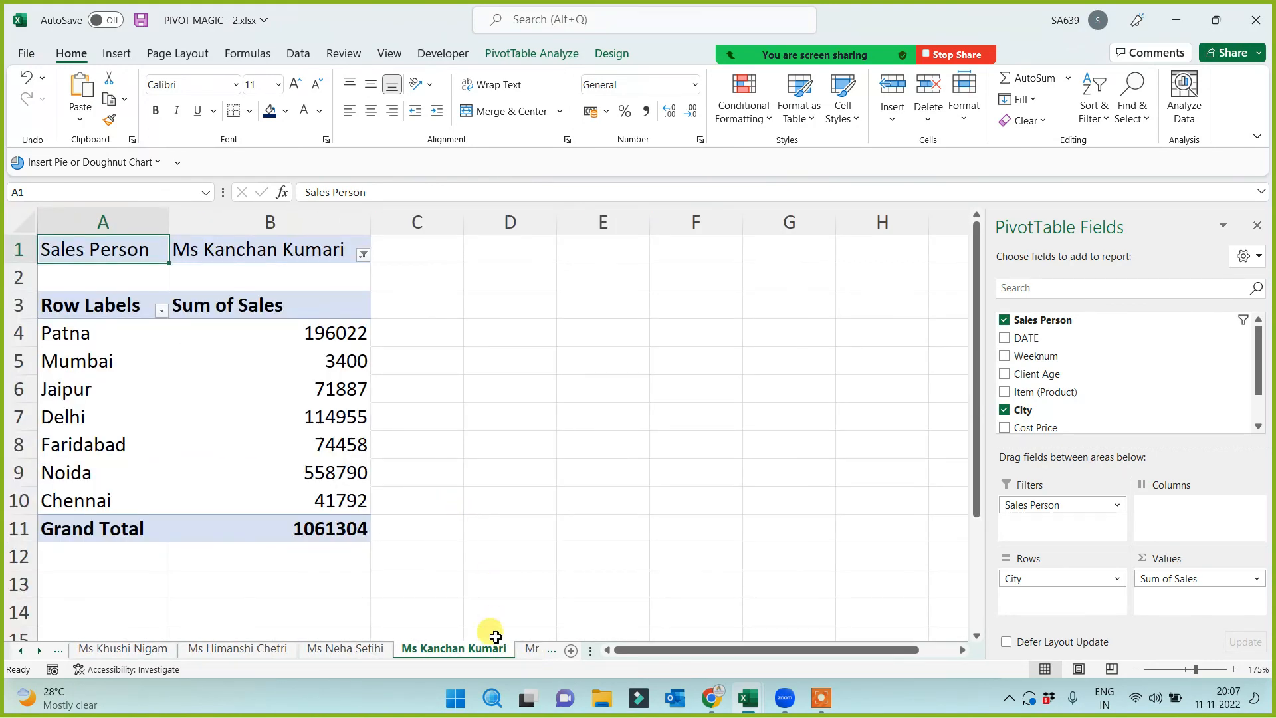
click(525, 650)
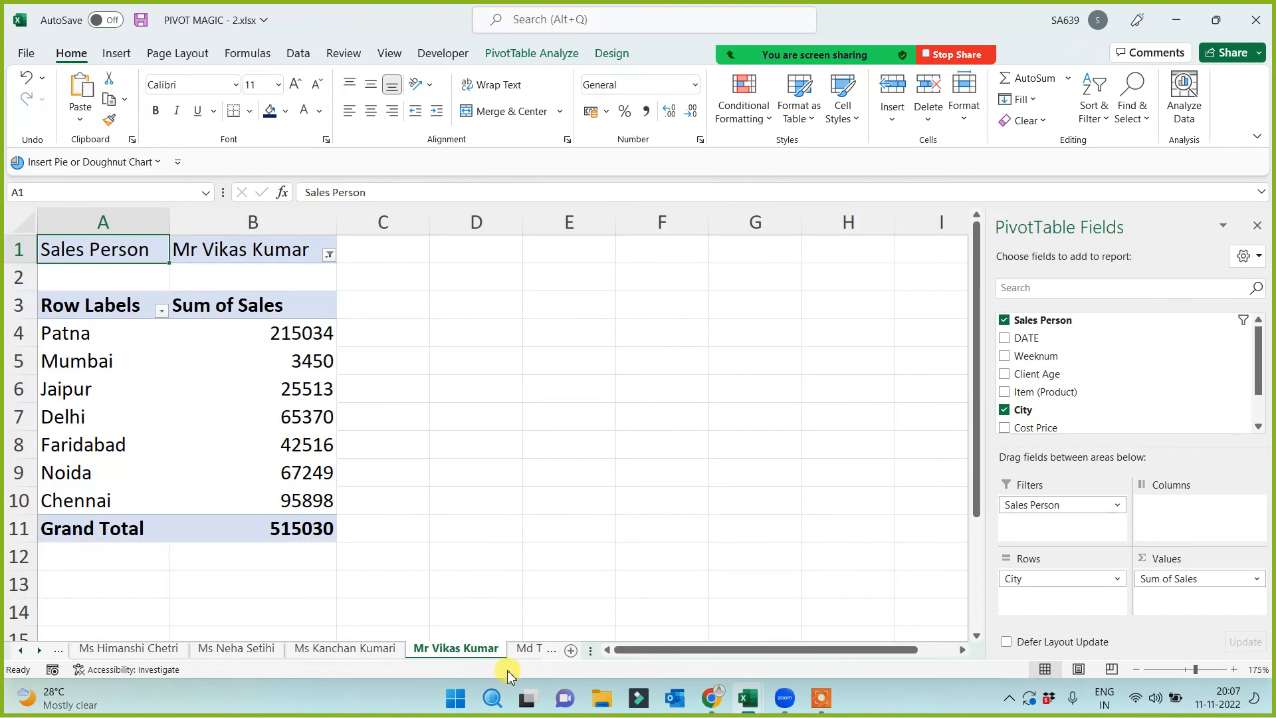
click(531, 649)
scroll(438, 583, up, 5)
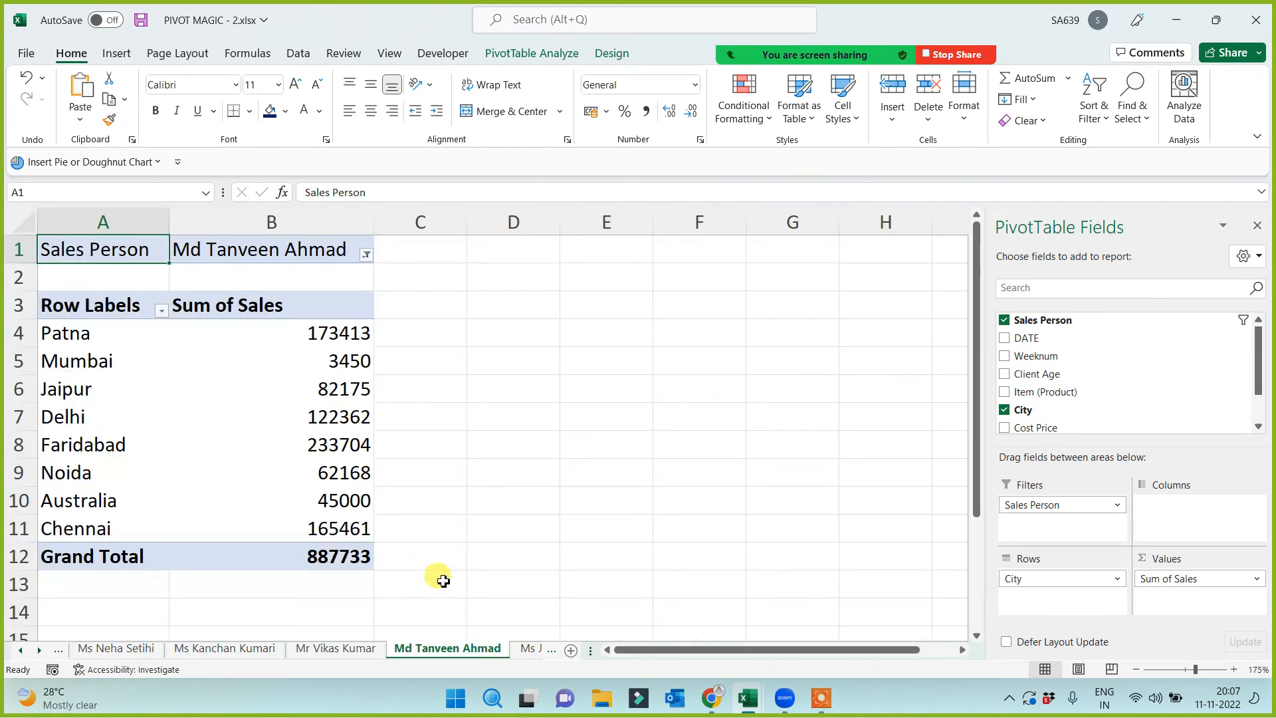
click(532, 649)
scroll(438, 585, up, 5)
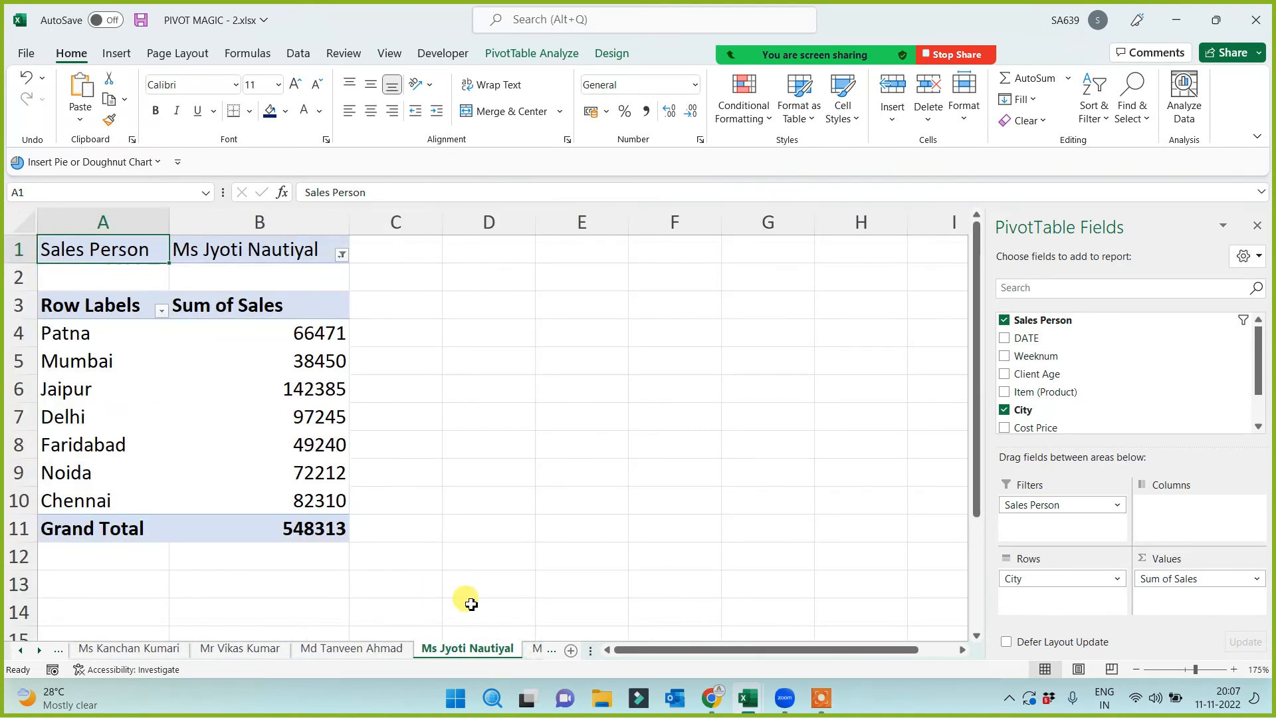
click(534, 649)
scroll(459, 592, up, 5)
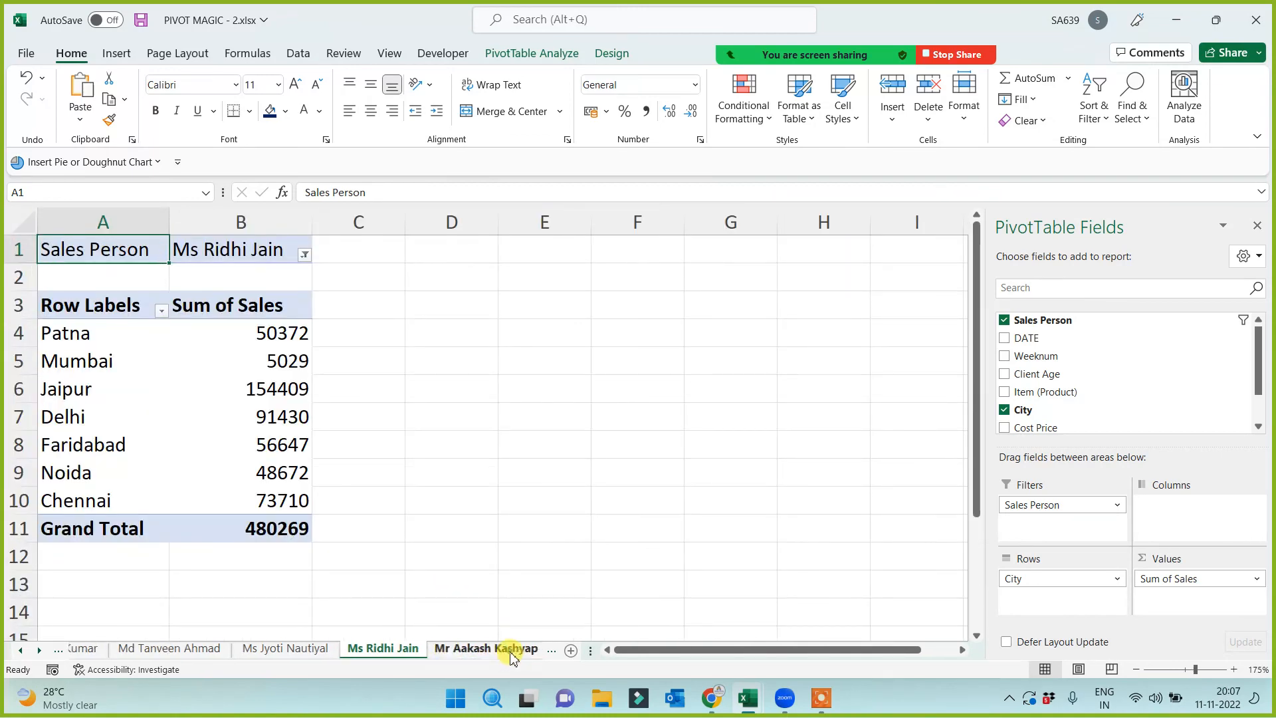
click(521, 649)
scroll(425, 588, up, 5)
click(522, 649)
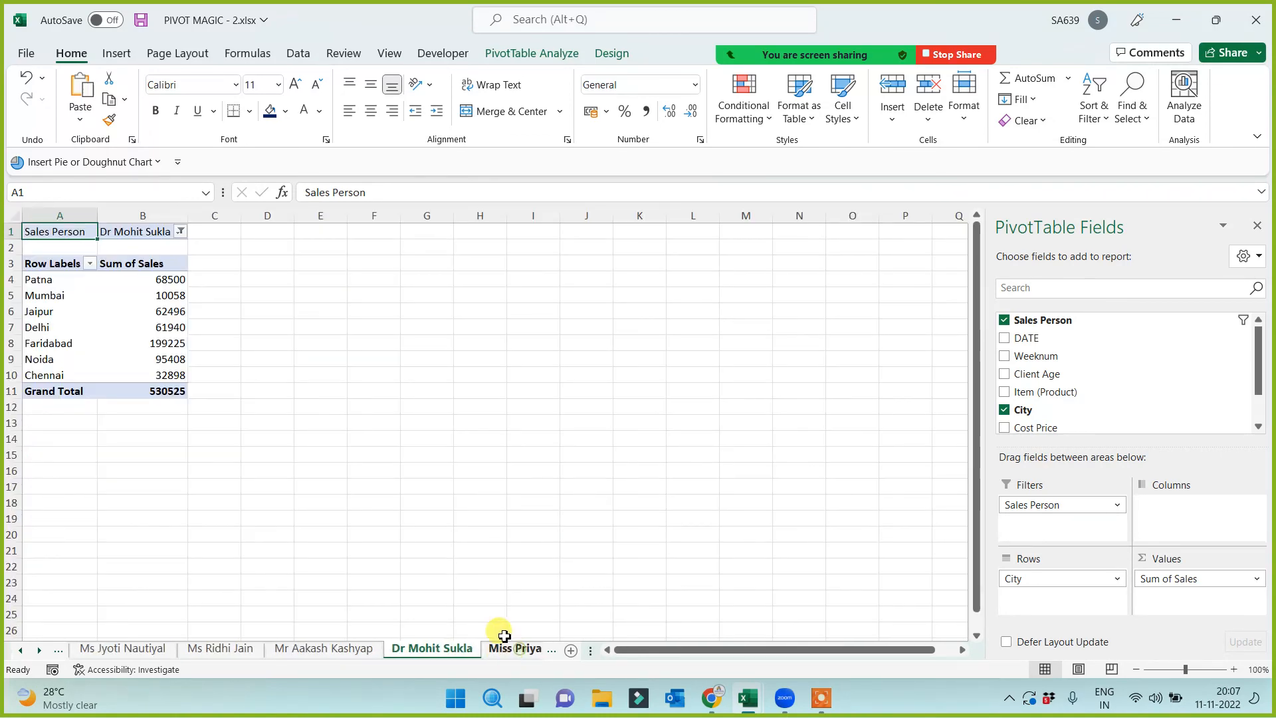
scroll(492, 584, up, 3)
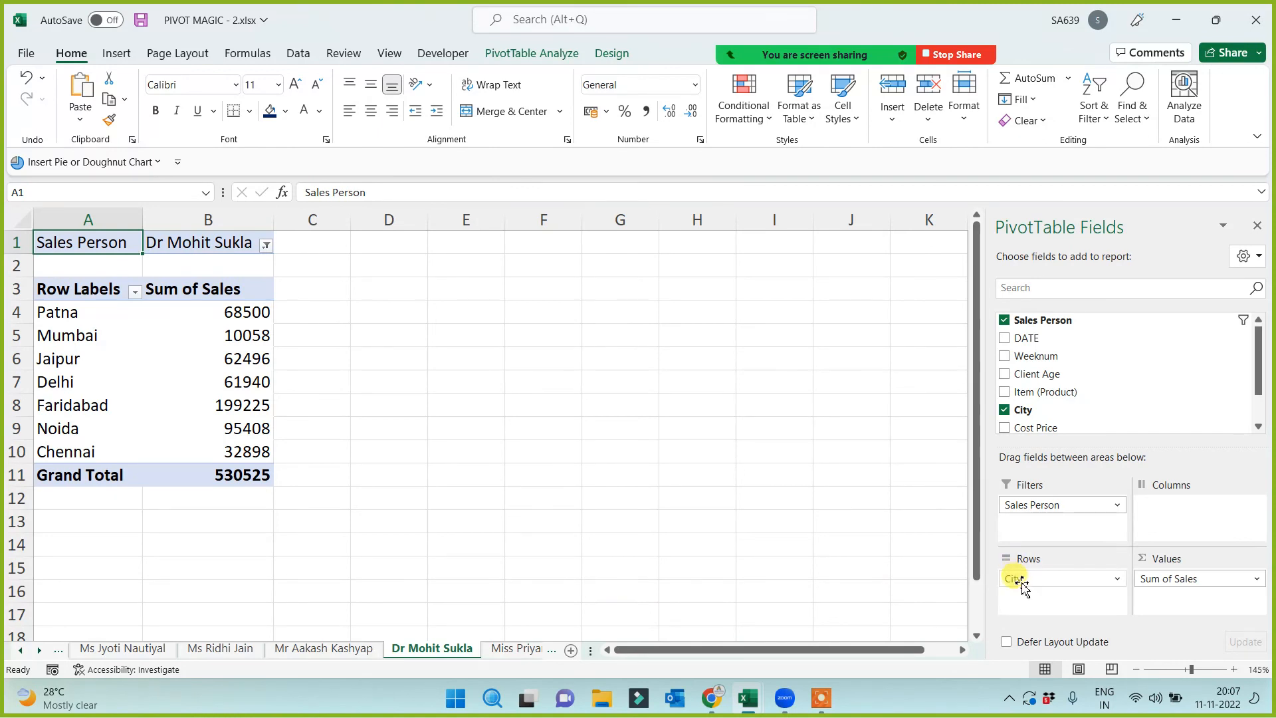
Rearrange the current sheet's pivot table, removing Sales Person and using City as report filter and Item (Product) as rows
drag(1022, 585, 831, 488)
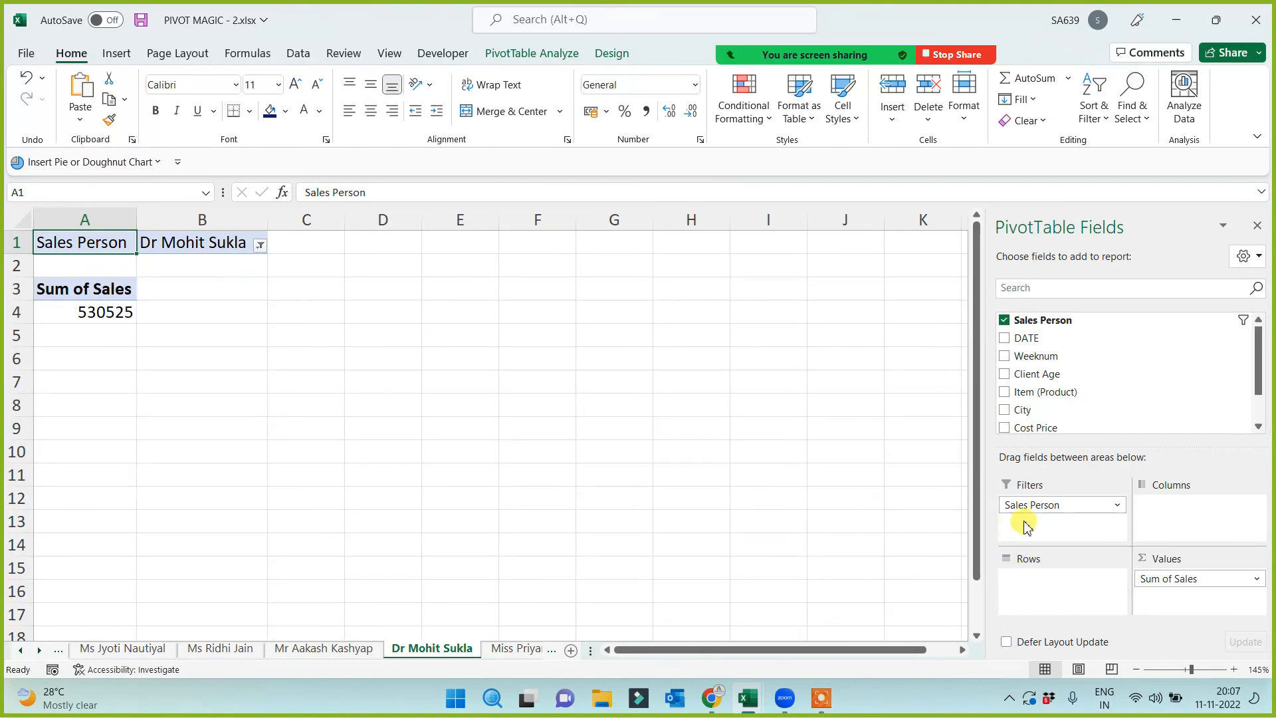
drag(1032, 505, 839, 469)
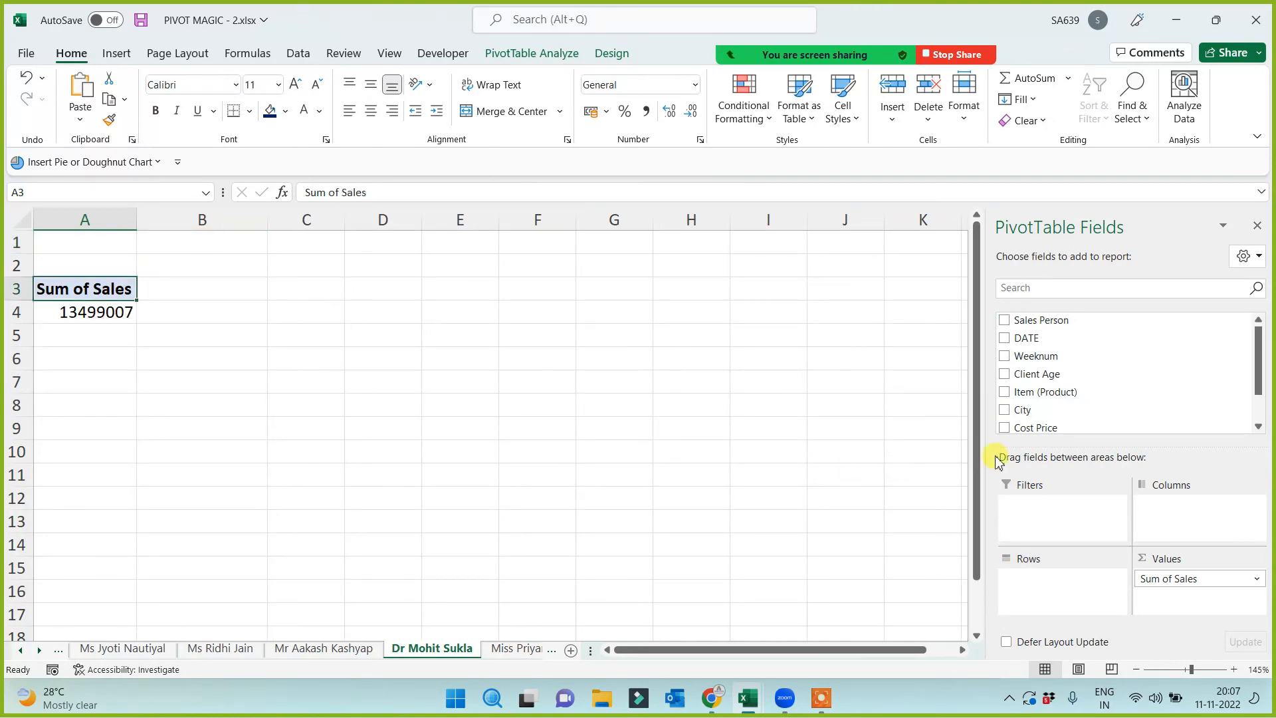
drag(1021, 411, 1035, 527)
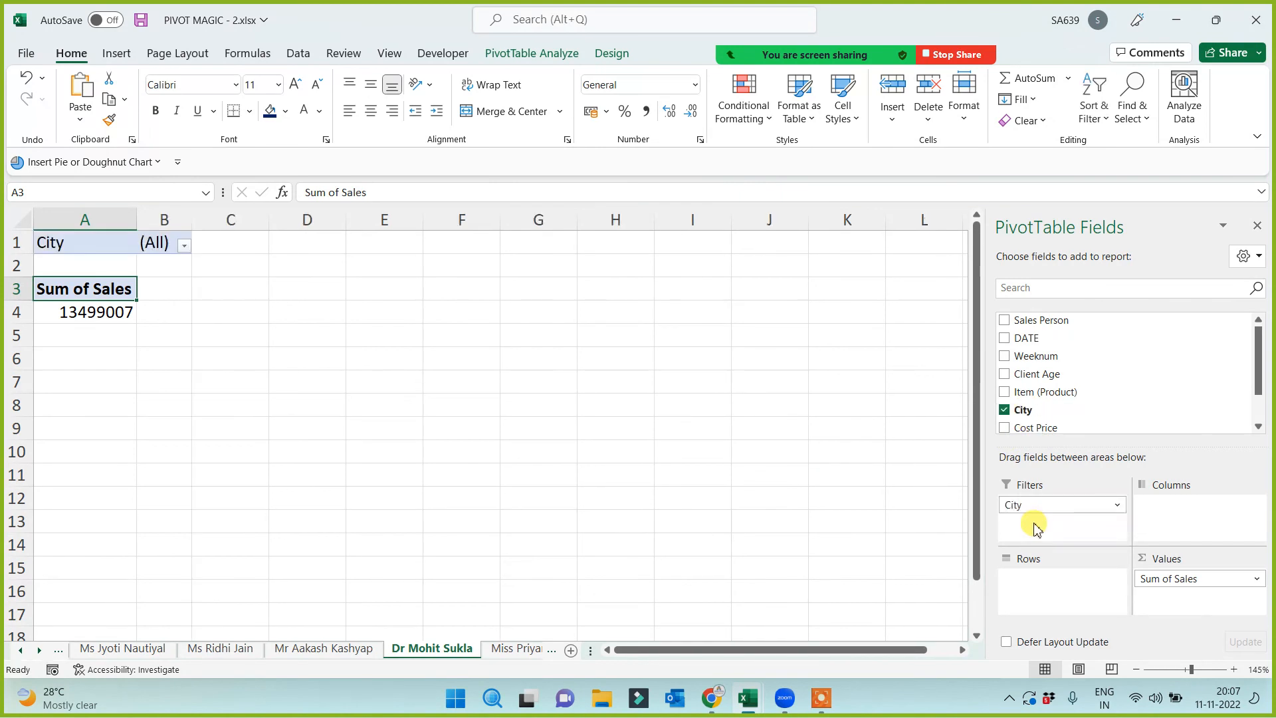
drag(1056, 393, 1060, 596)
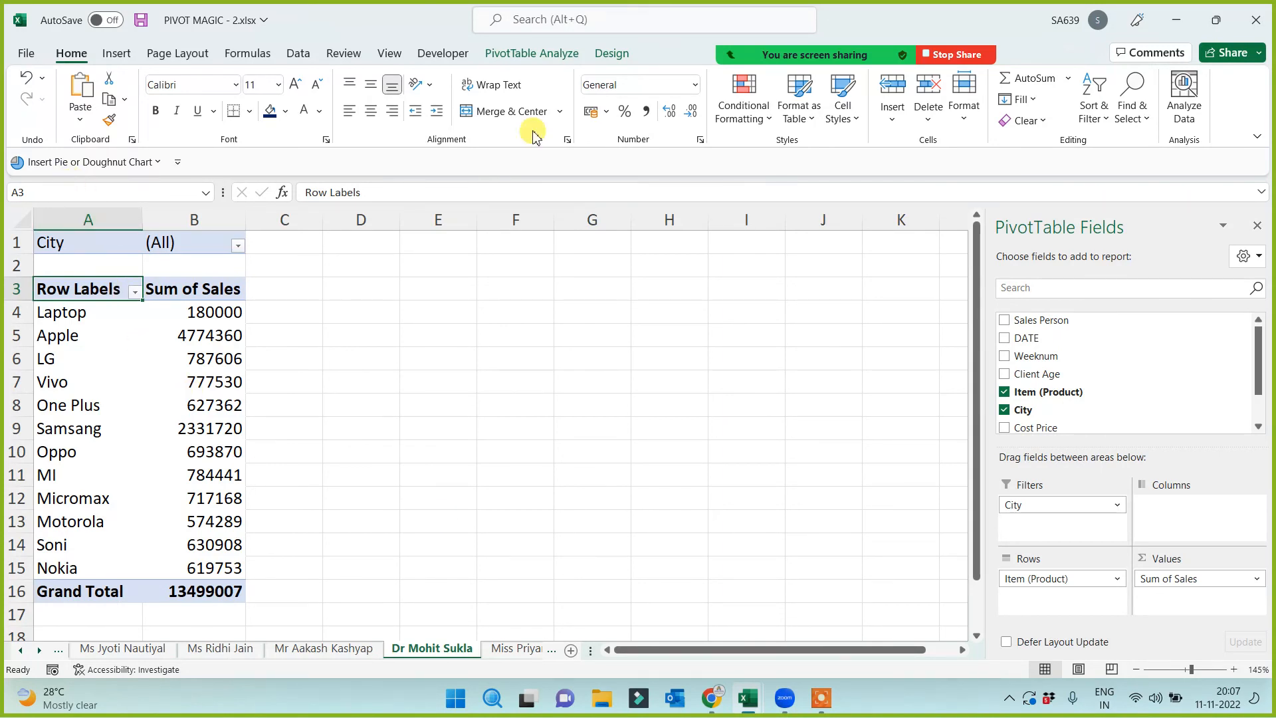
Generate a separate report sheet for each city with Show Report Filter Pages for the City field
click(531, 53)
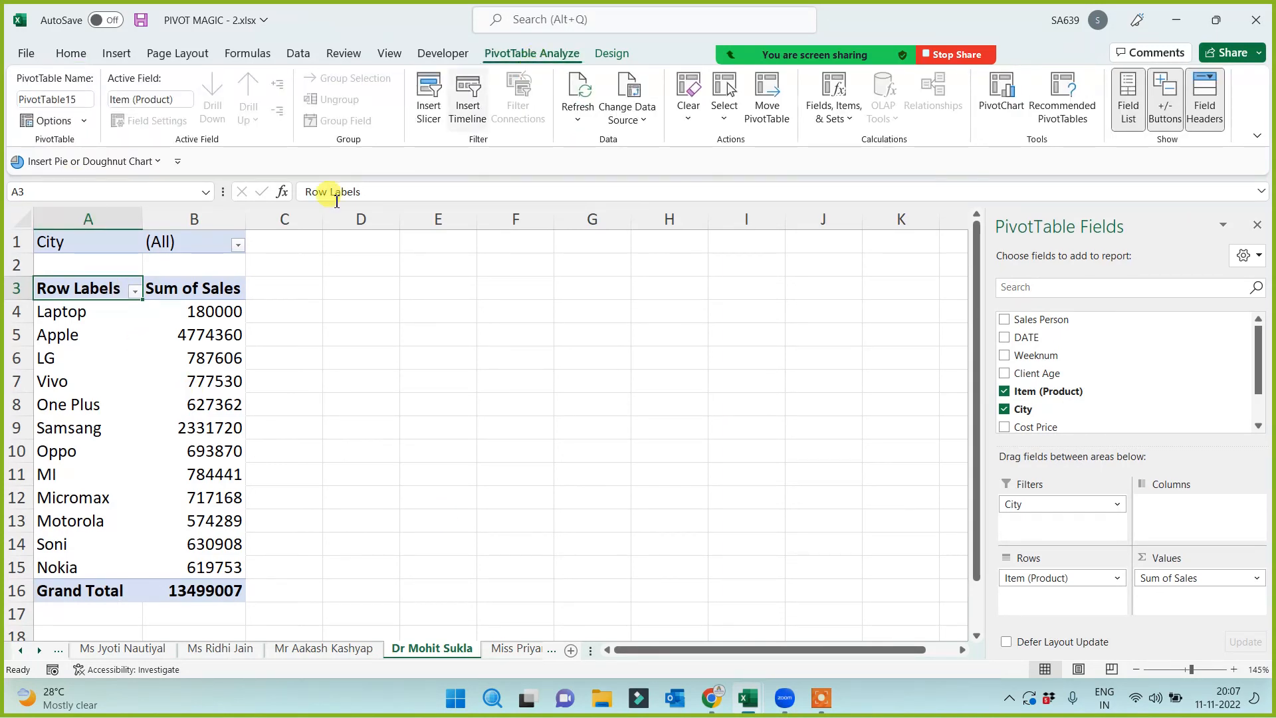
click(84, 120)
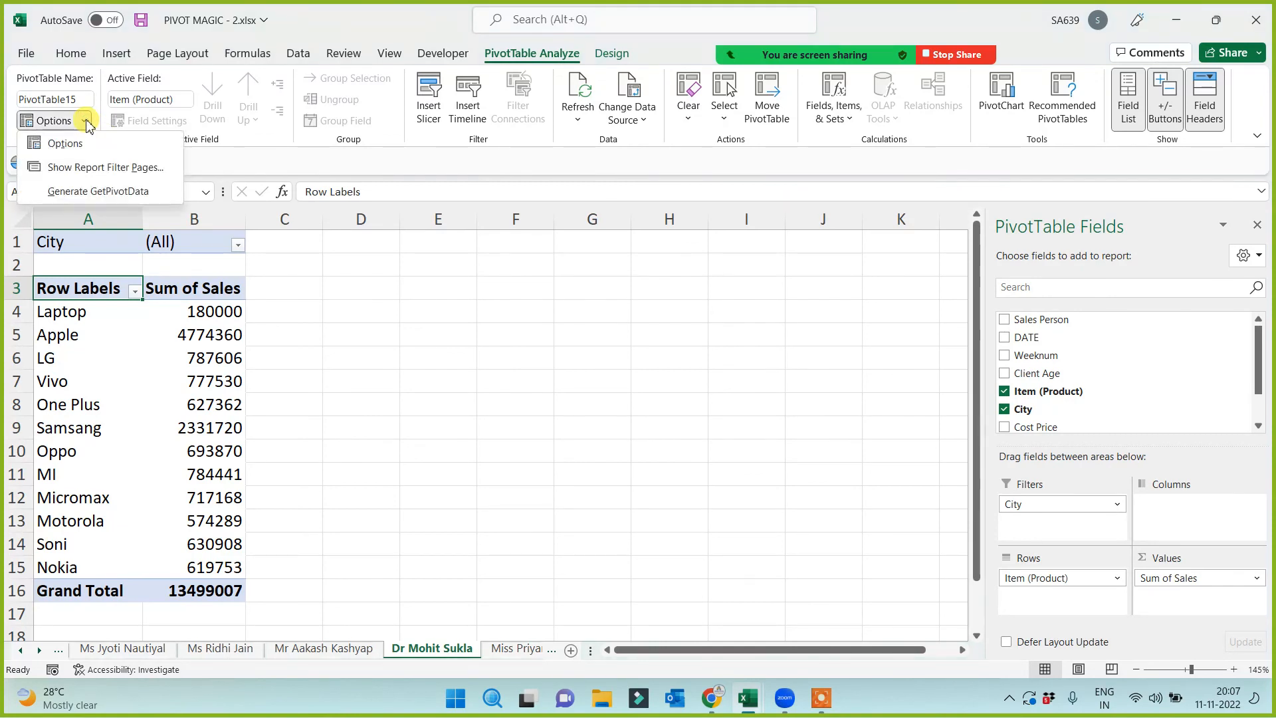
click(96, 169)
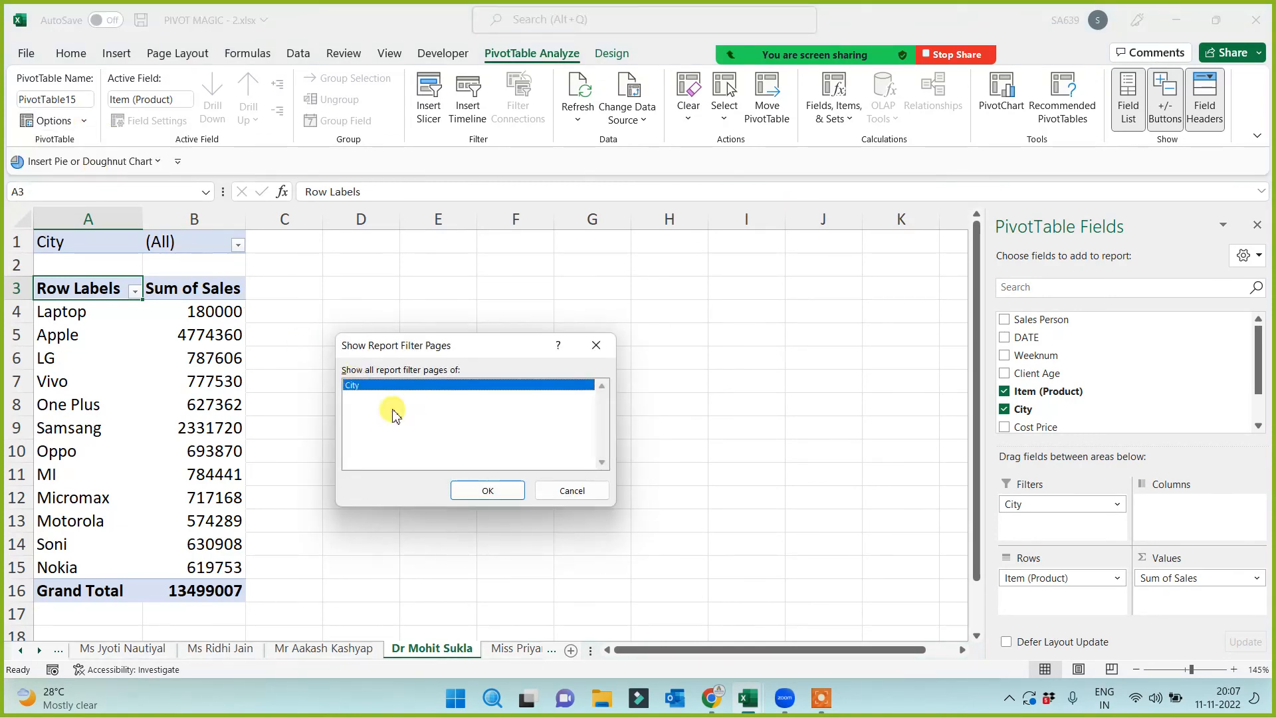
click(485, 492)
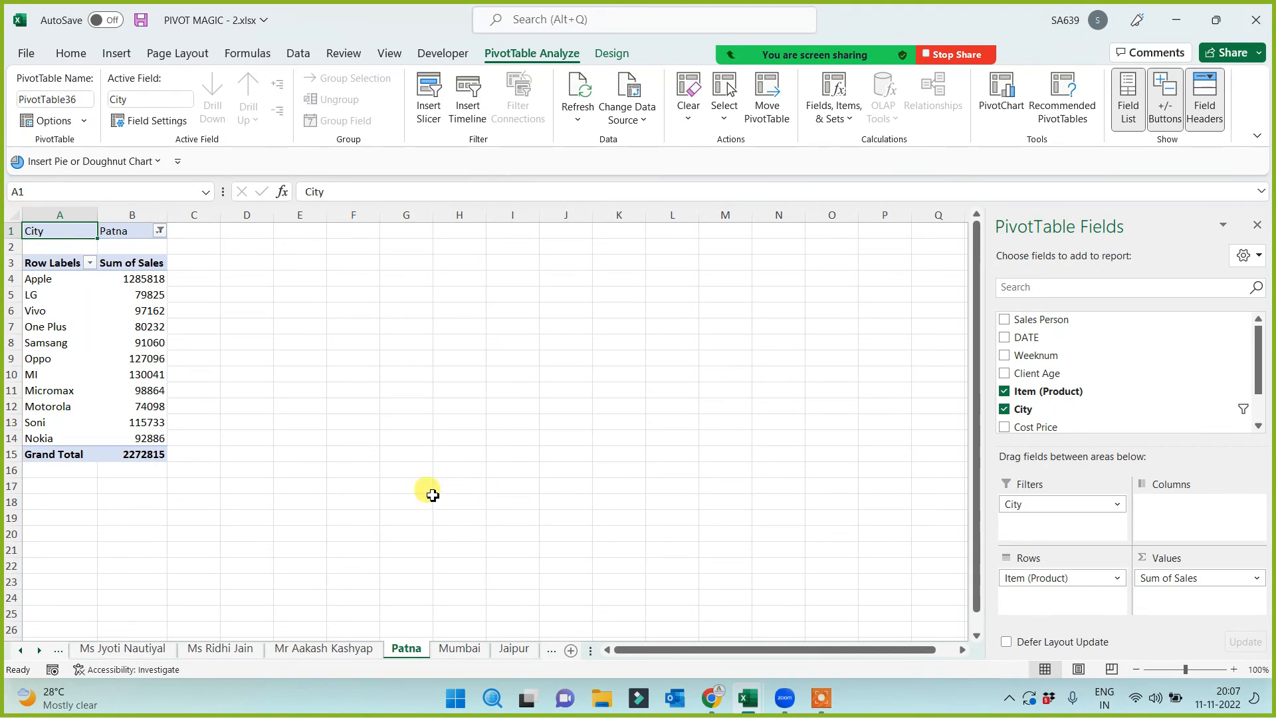
Examine the product-wise sales reports on the generated Patna, Mumbai and Jaipur sheets
scroll(412, 493, up, 3)
click(427, 433)
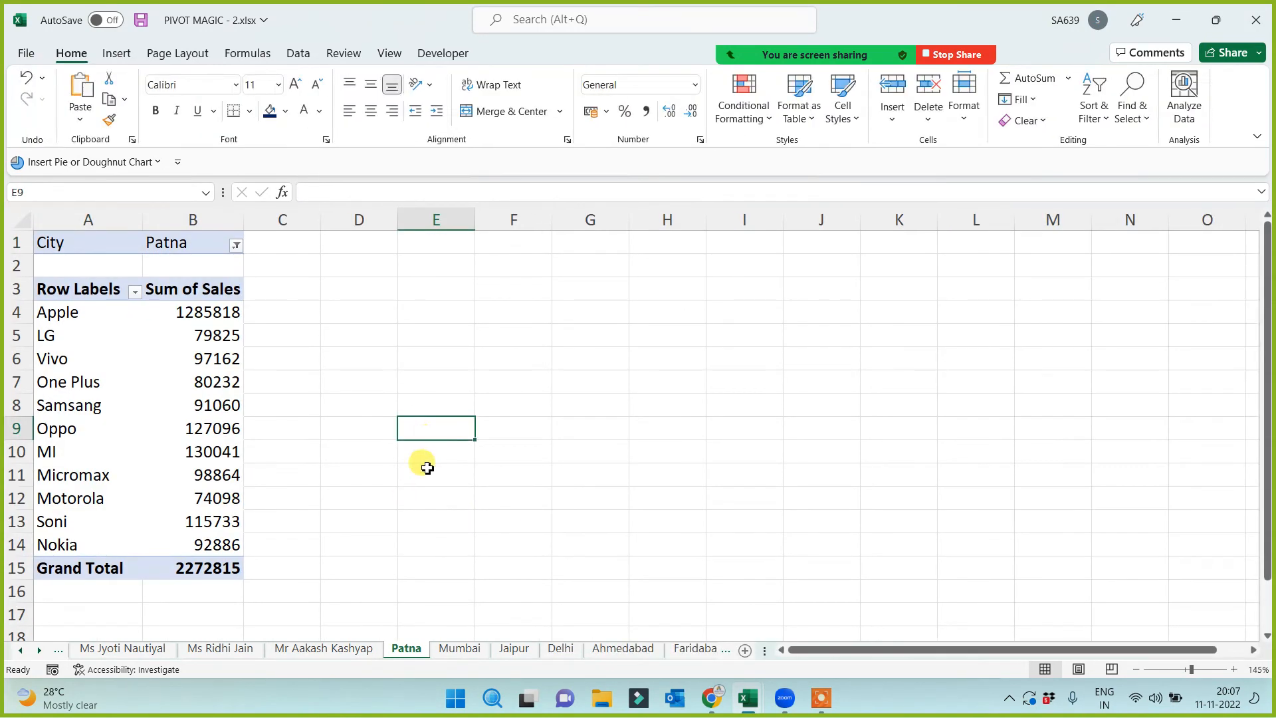
click(459, 649)
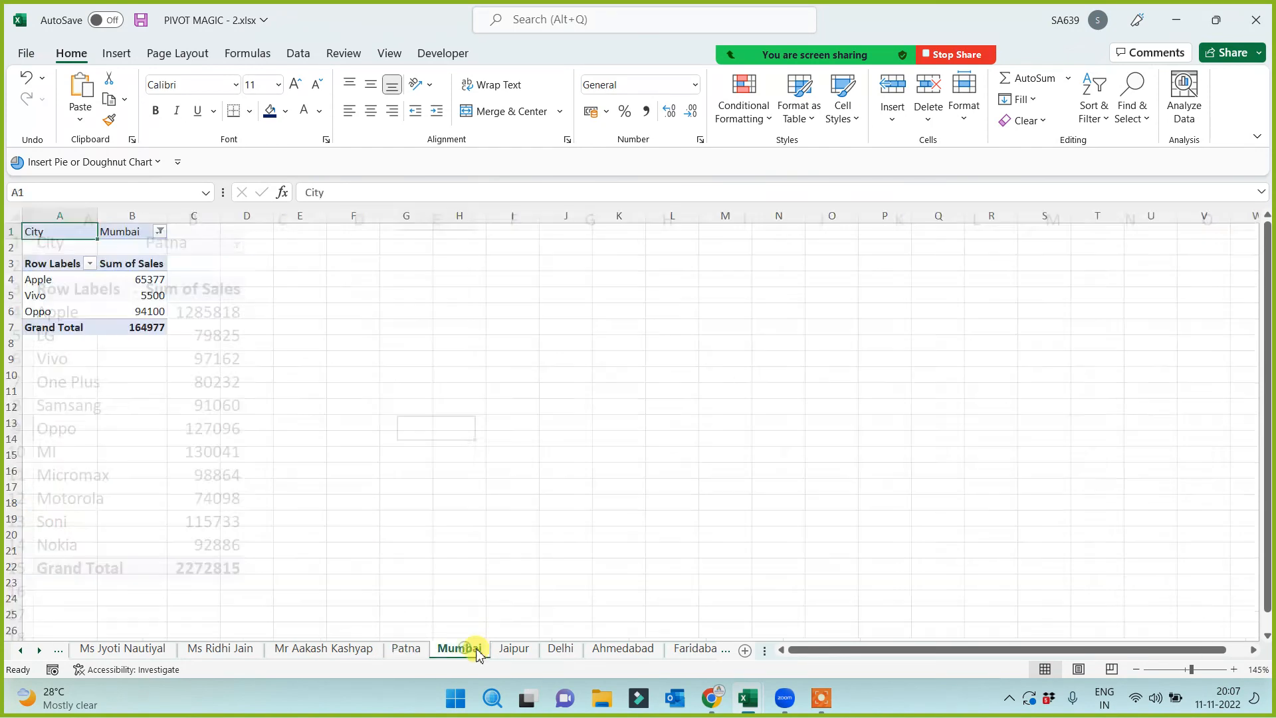
click(513, 648)
scroll(400, 522, up, 3)
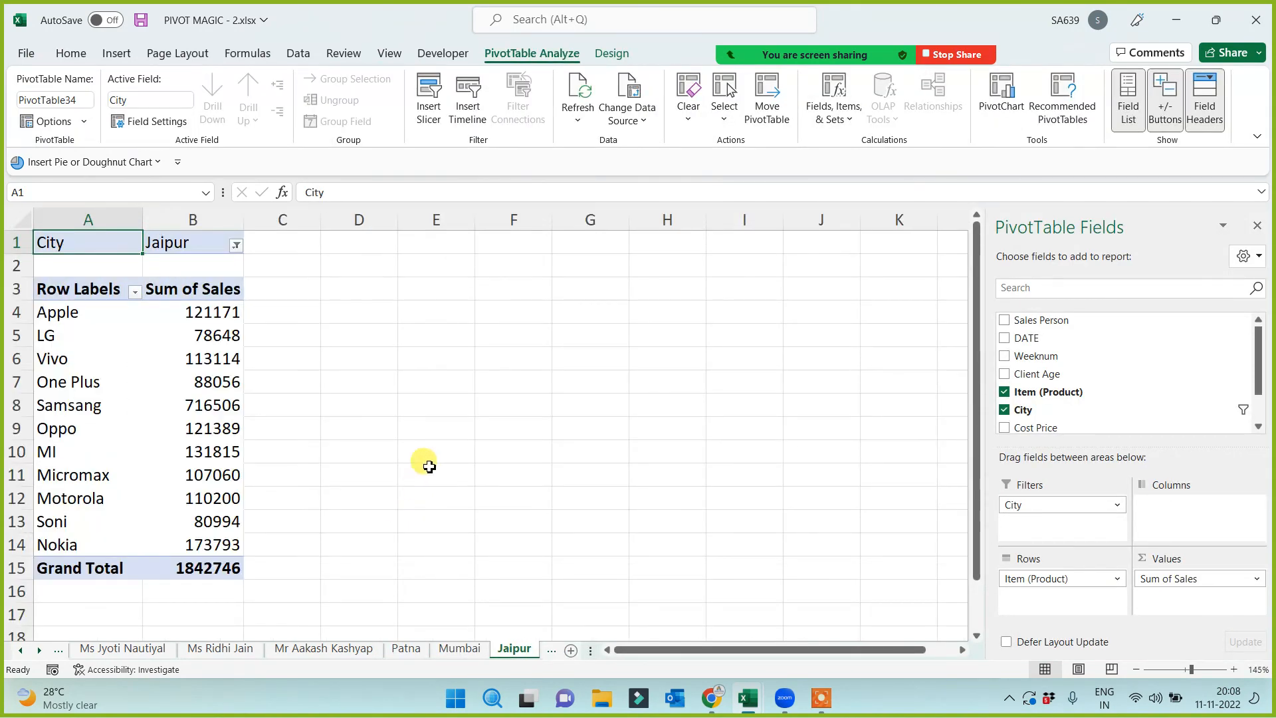
click(446, 380)
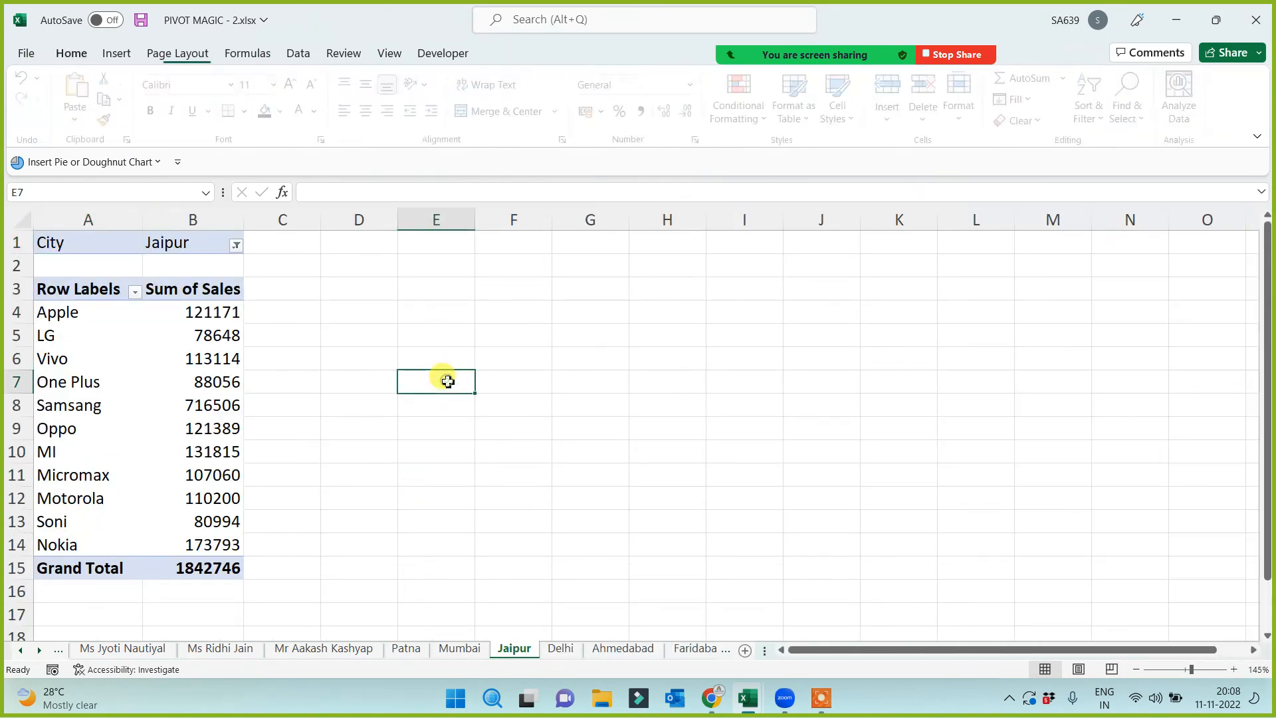
Enter 90% in cell E3 of the Jaipur sheet and save the workbook
click(468, 291)
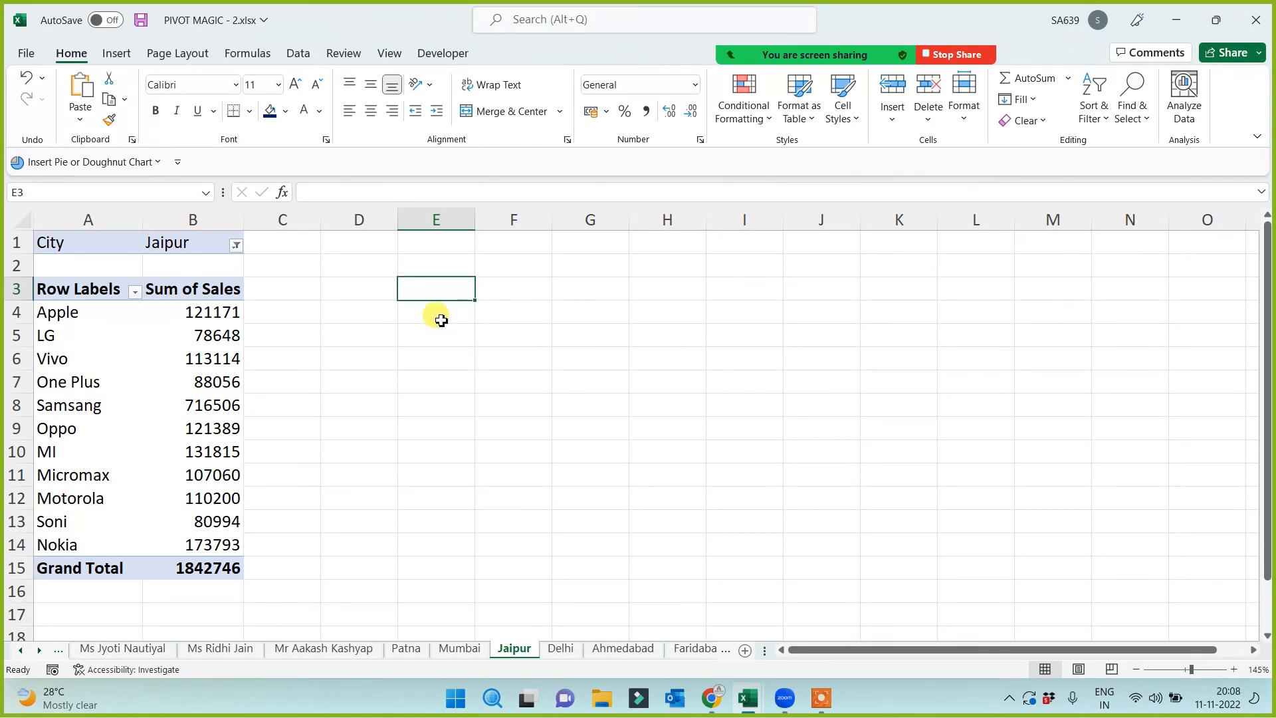
text(90%)
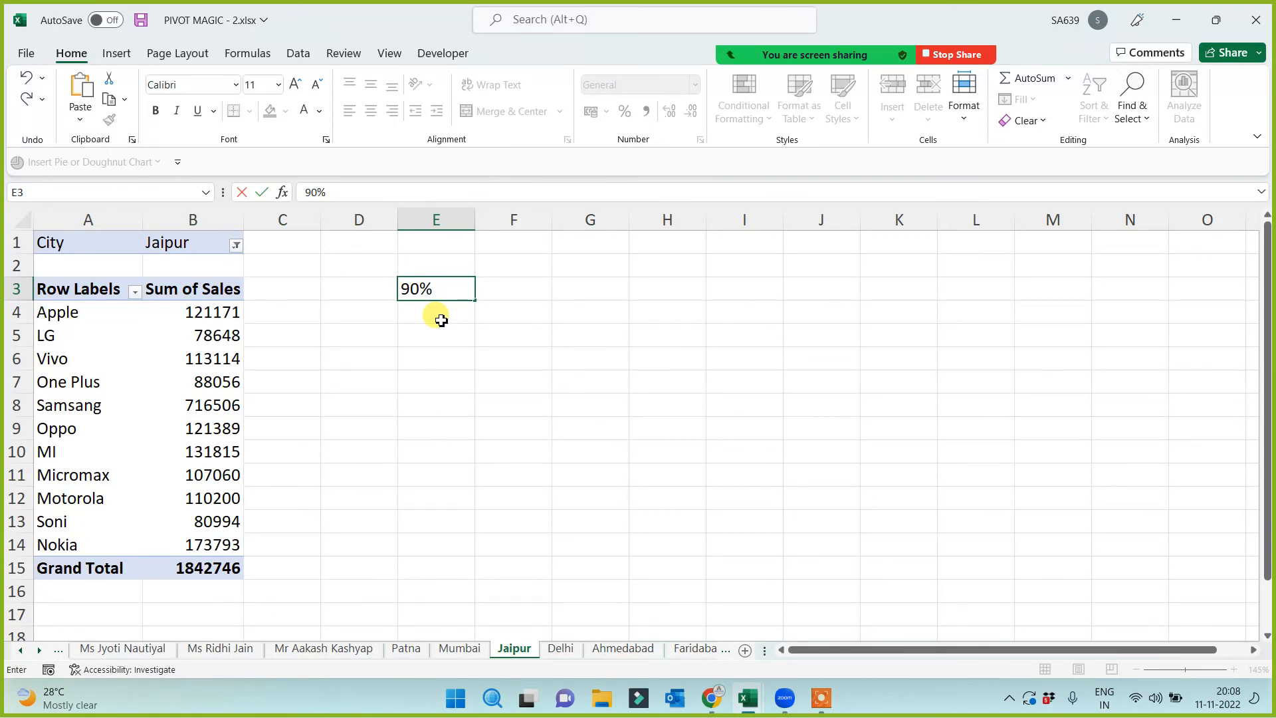
key(Return)
click(436, 285)
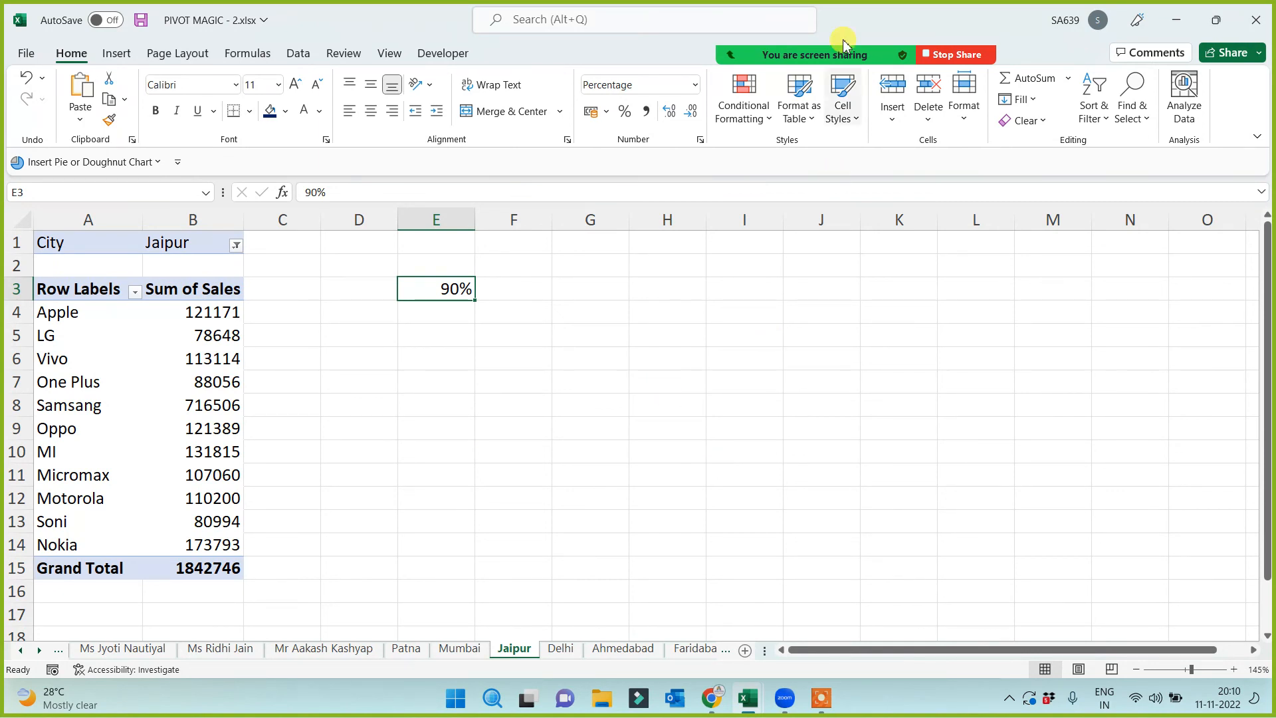
mouse_move(806, 55)
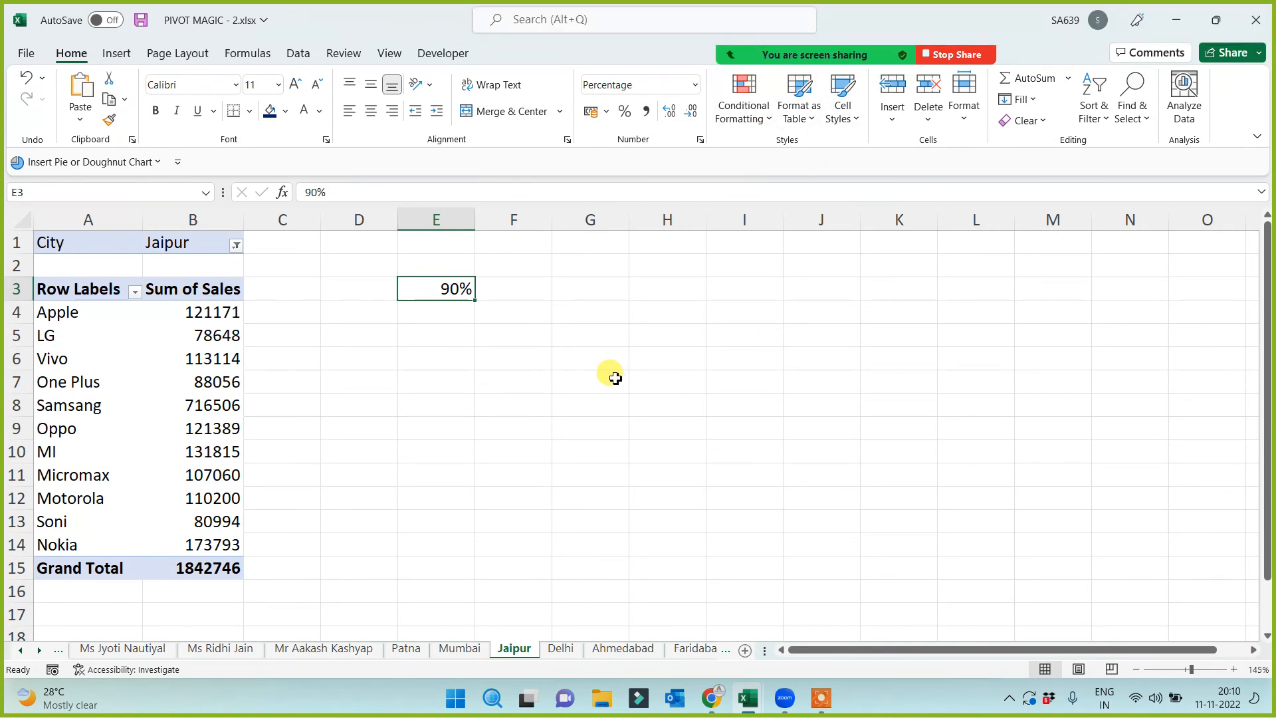
key(ctrl+s)
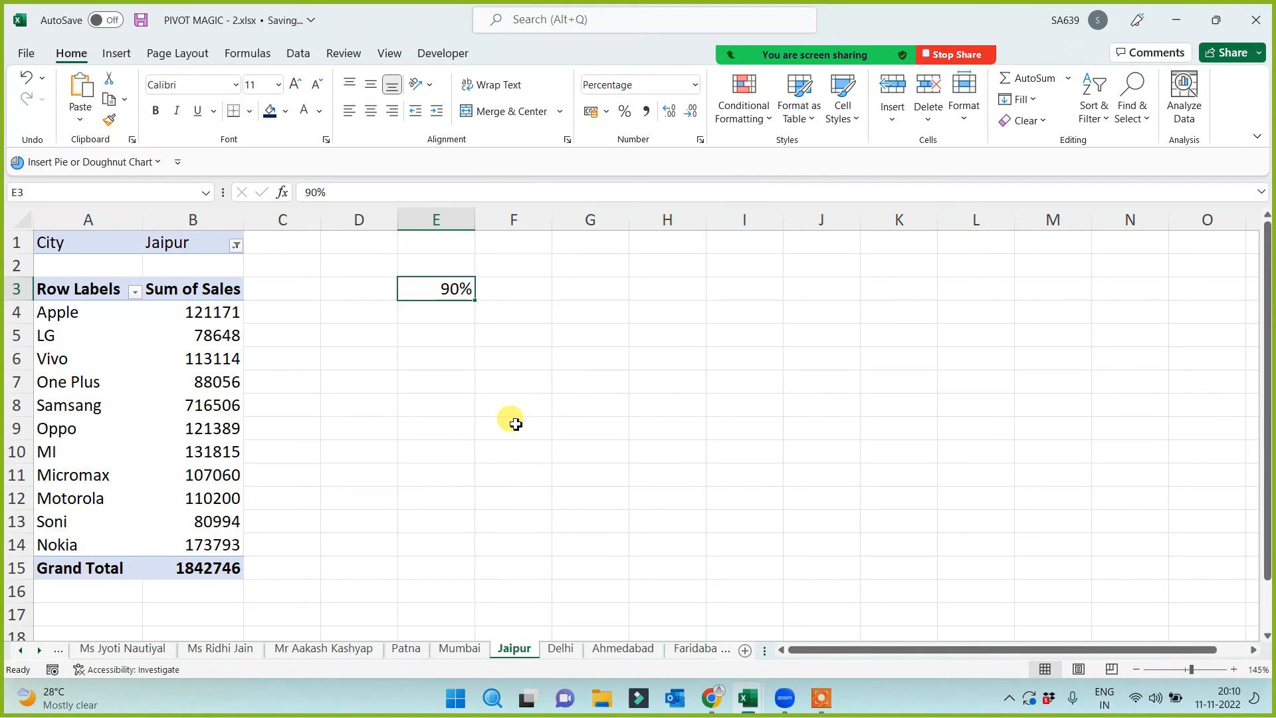